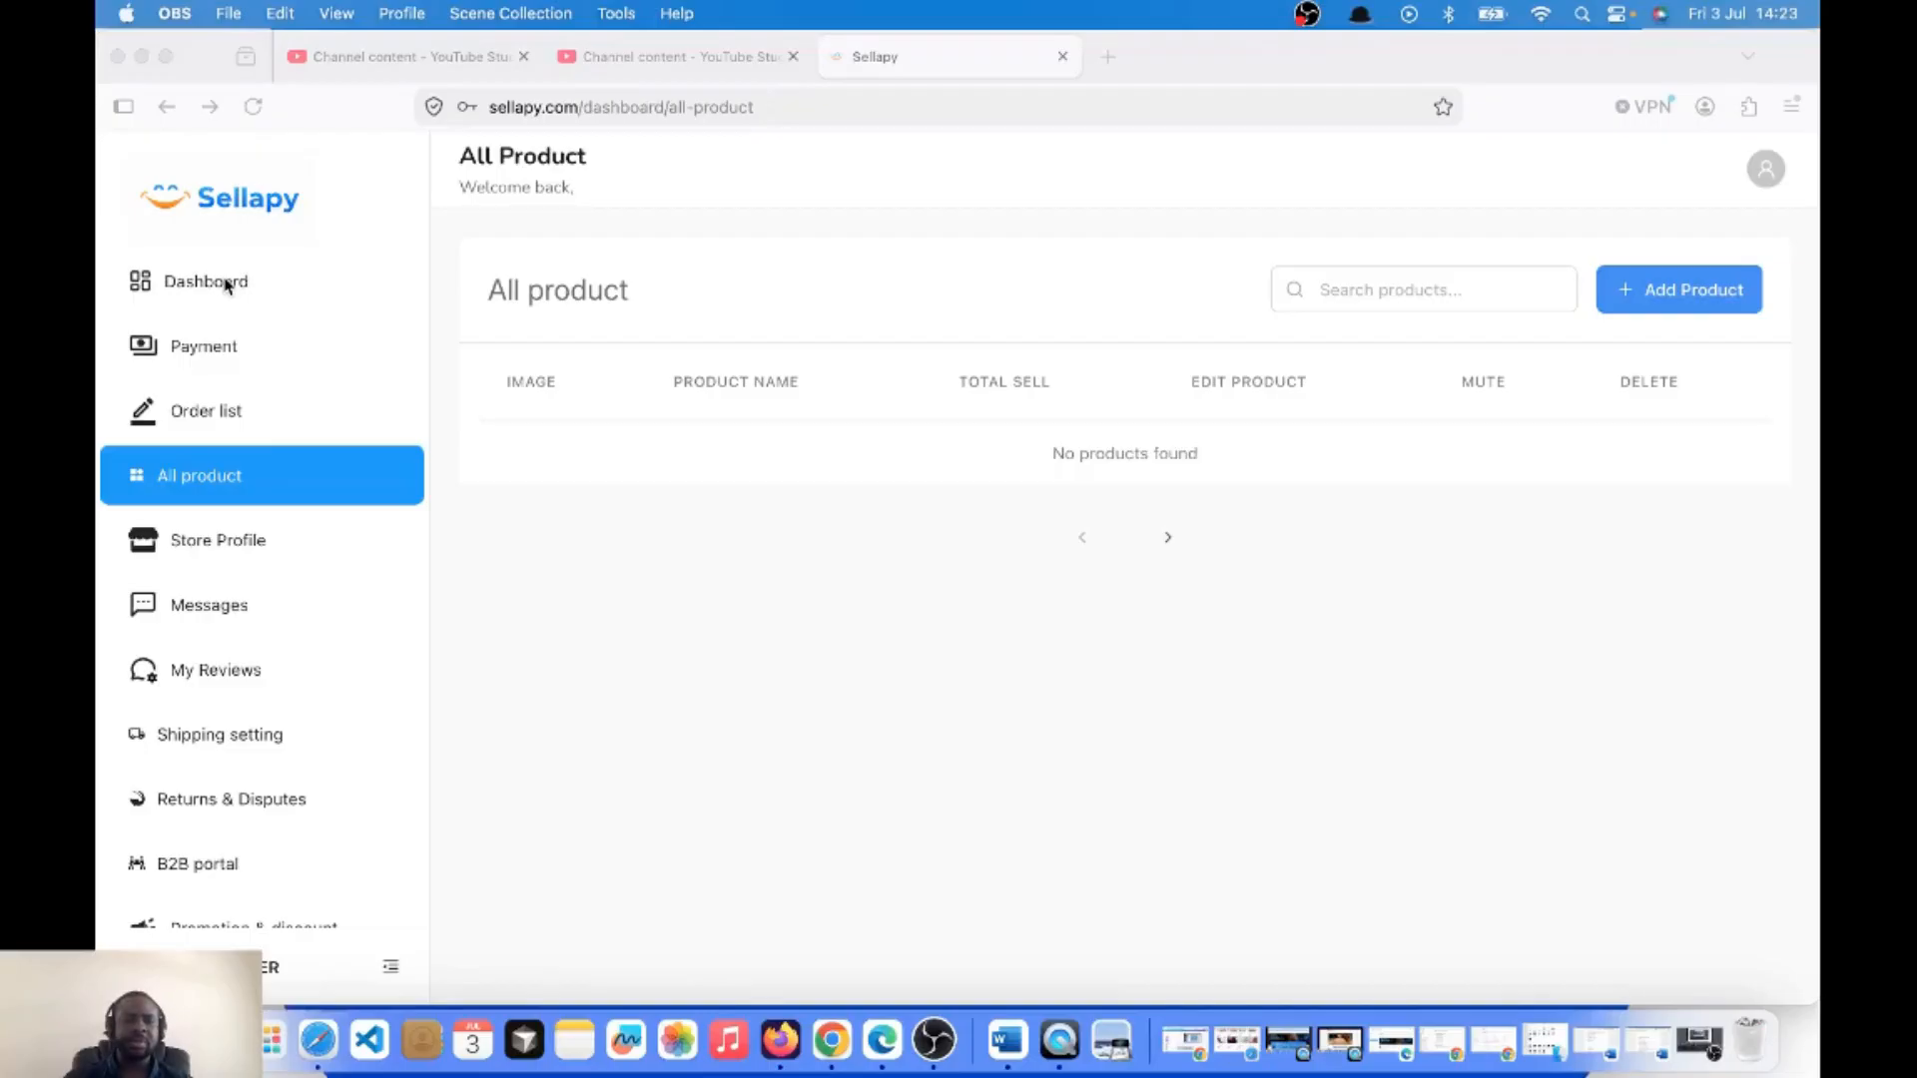
# Open the form for adding a new product from the store's product list.
pyautogui.click(228, 286)
pyautogui.click(228, 286)
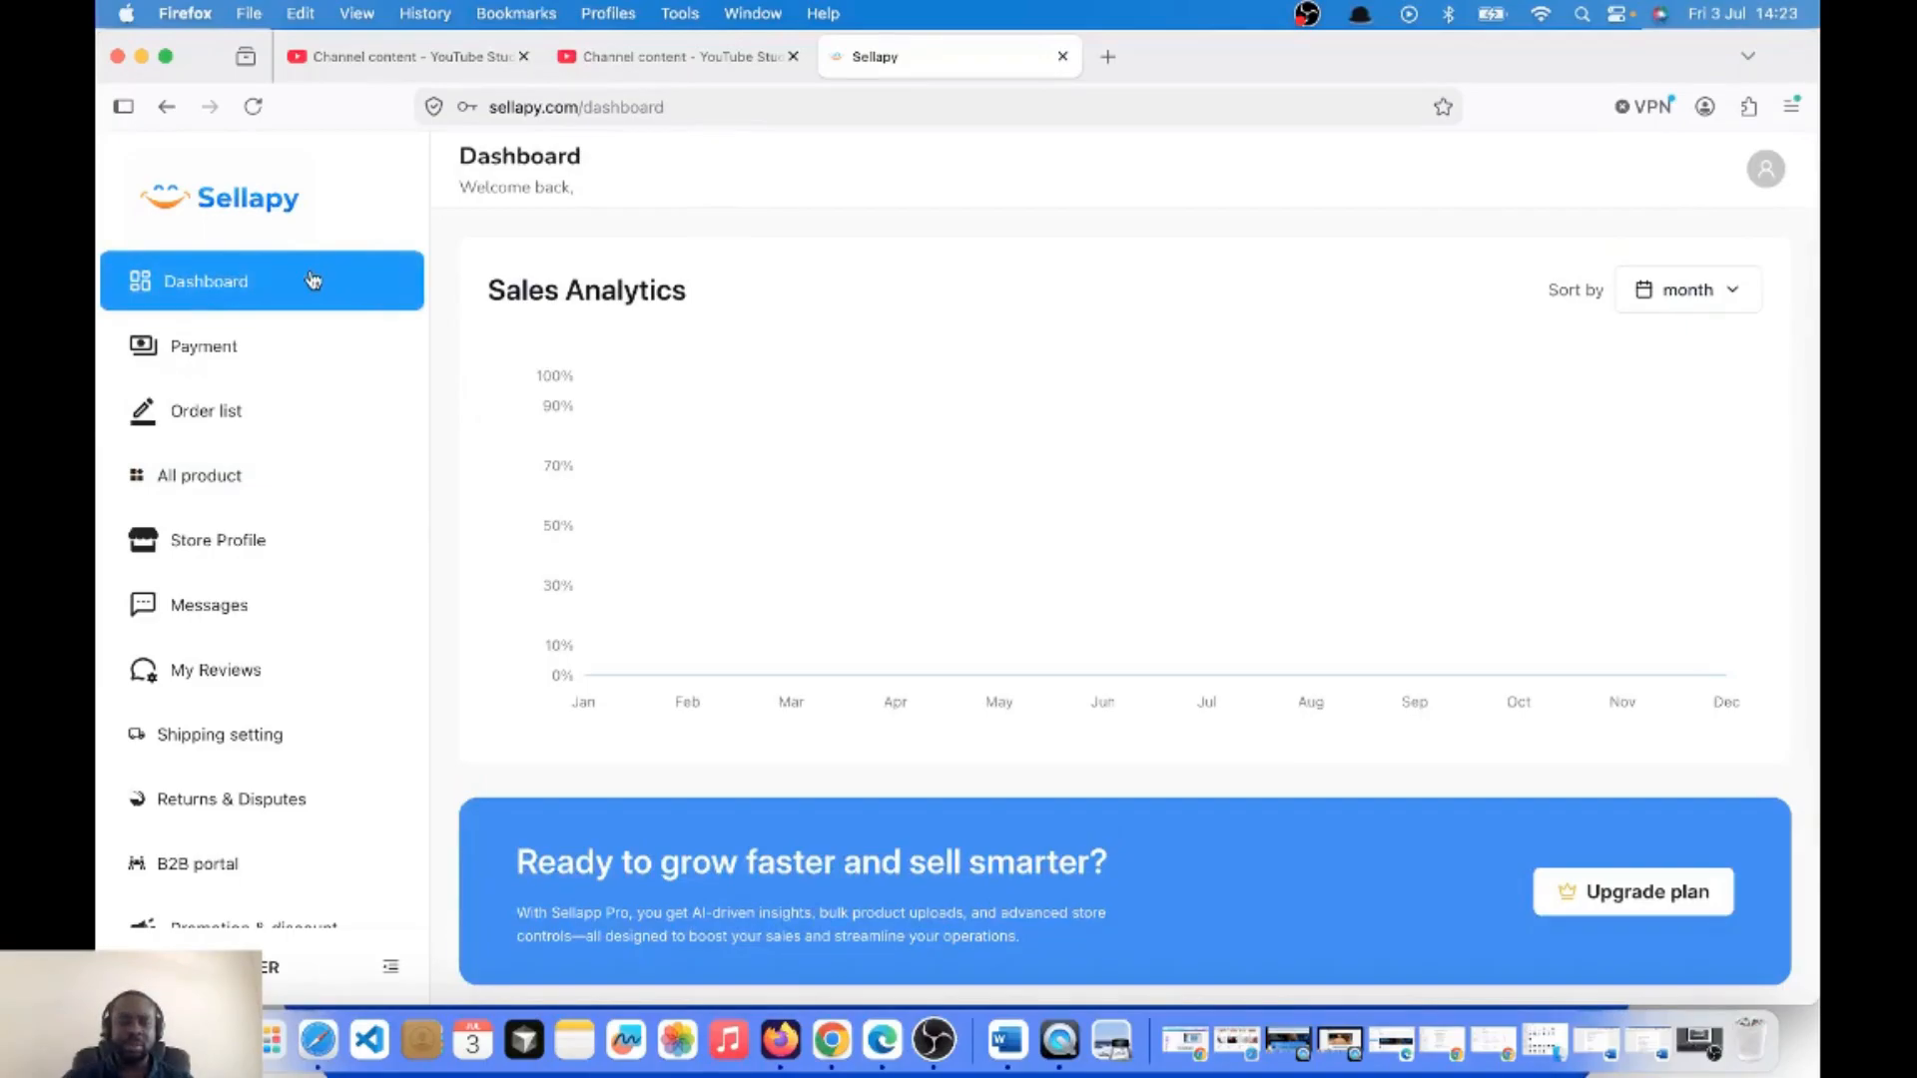
pyautogui.click(218, 494)
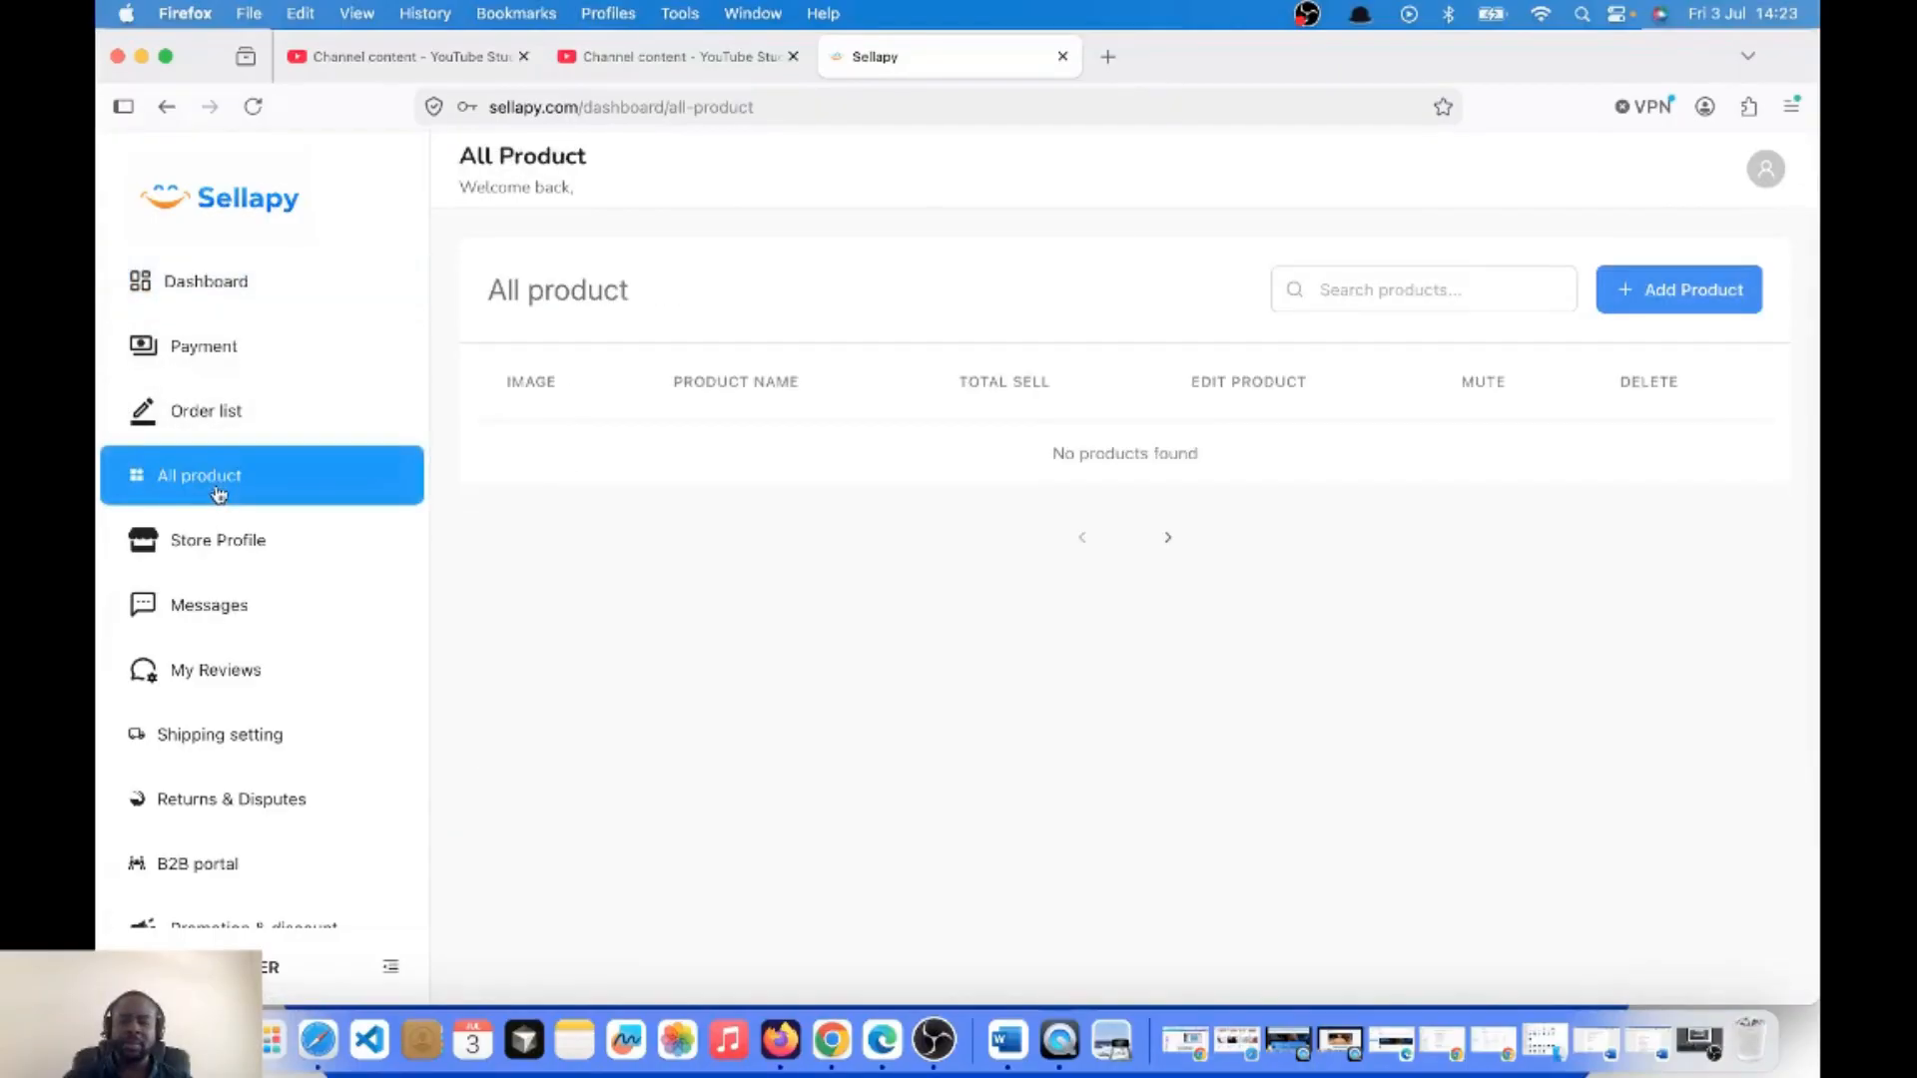
pyautogui.click(1684, 302)
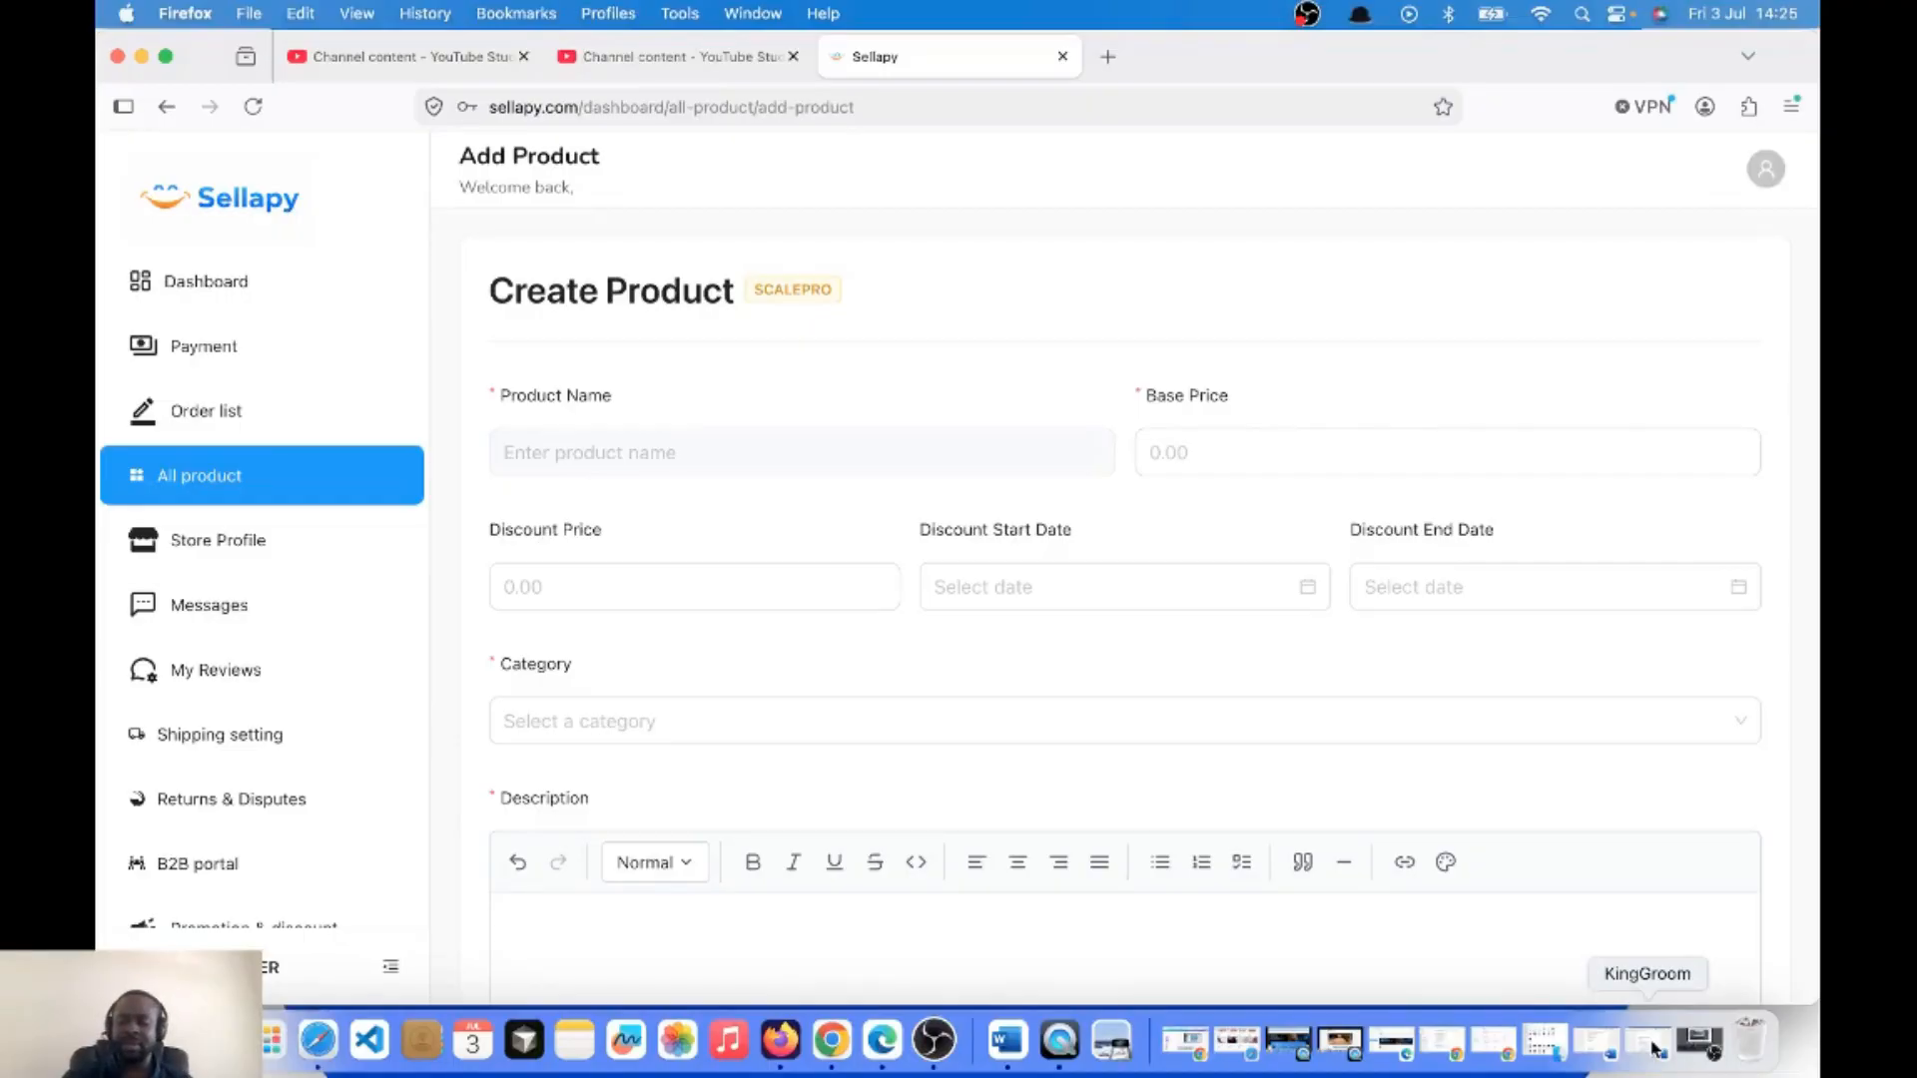
# Enter "KingGroom Beard Softener — Hydrating Beard Conditioner for Black Men" as the product name.
pyautogui.click(556, 451)
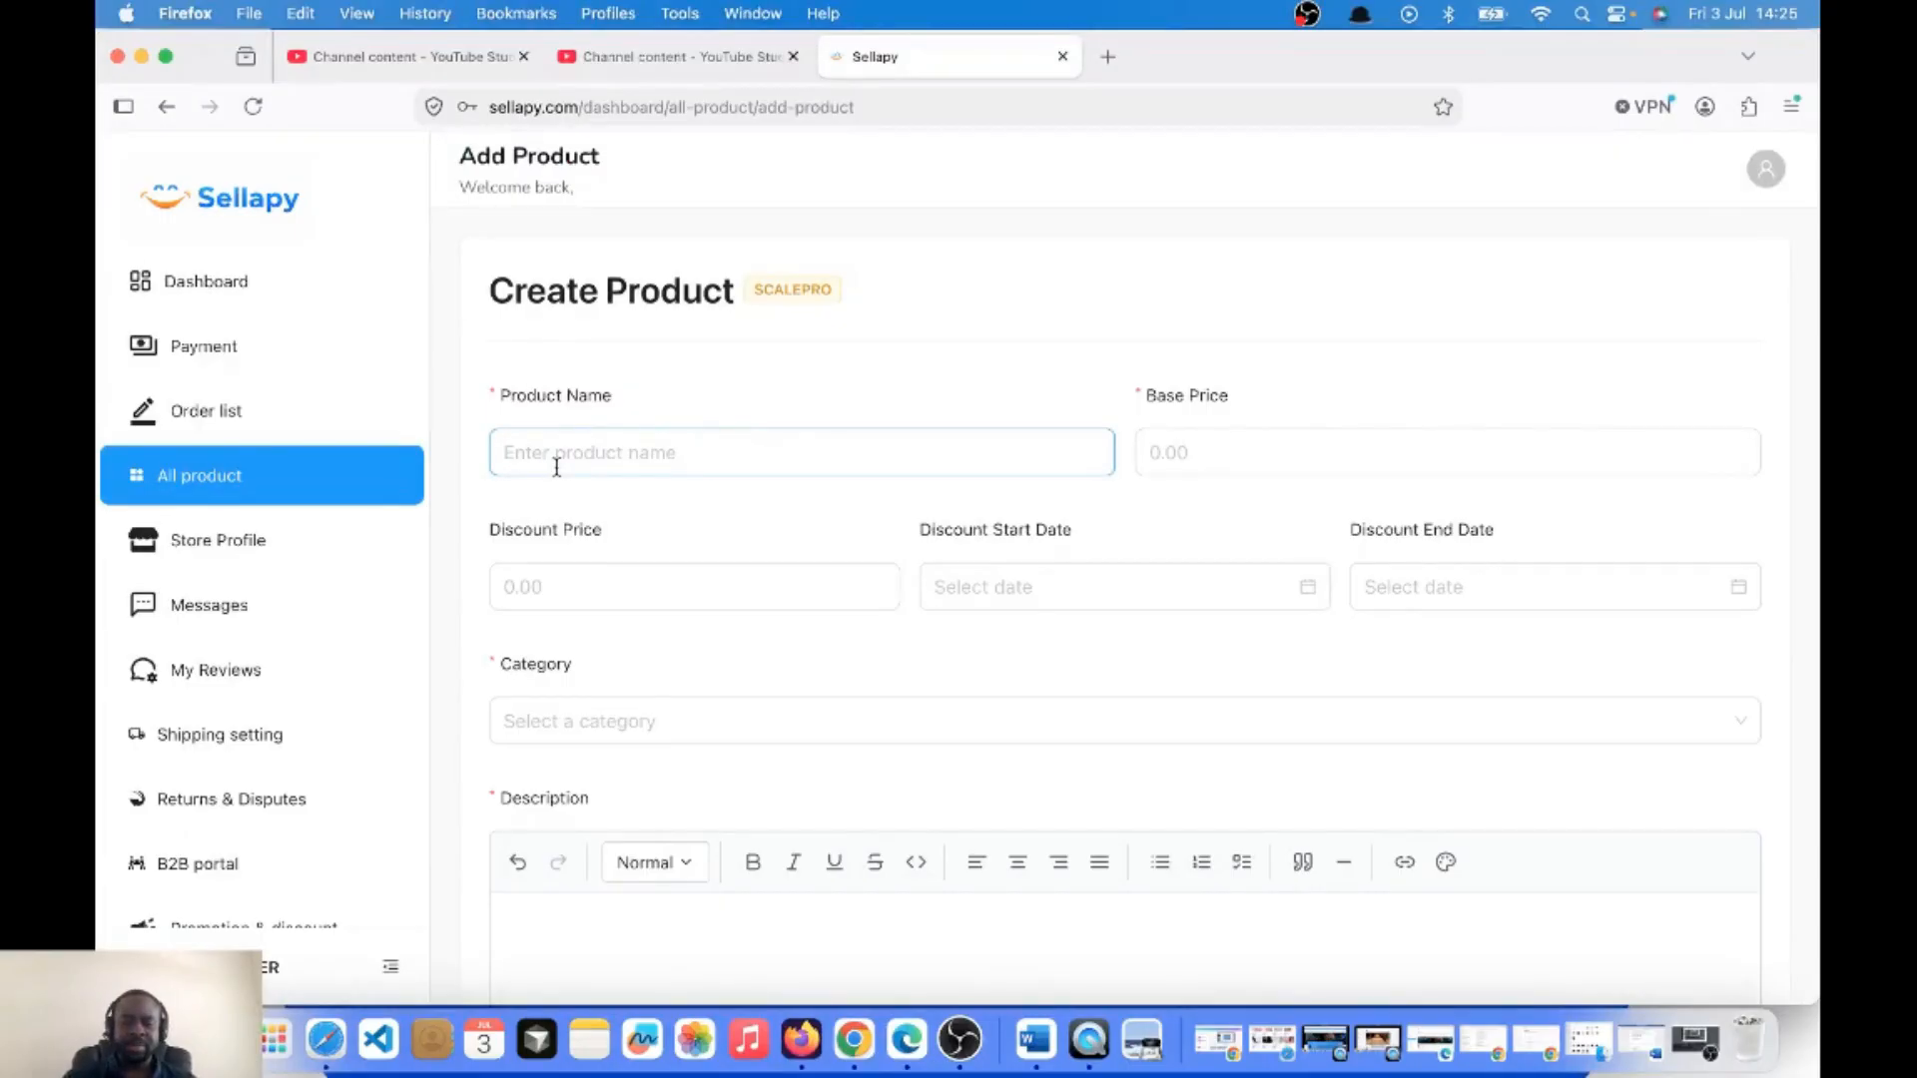
pyautogui.write('KingGroom Beard Softener — Hydrating Beard Conditioner for Black Men')
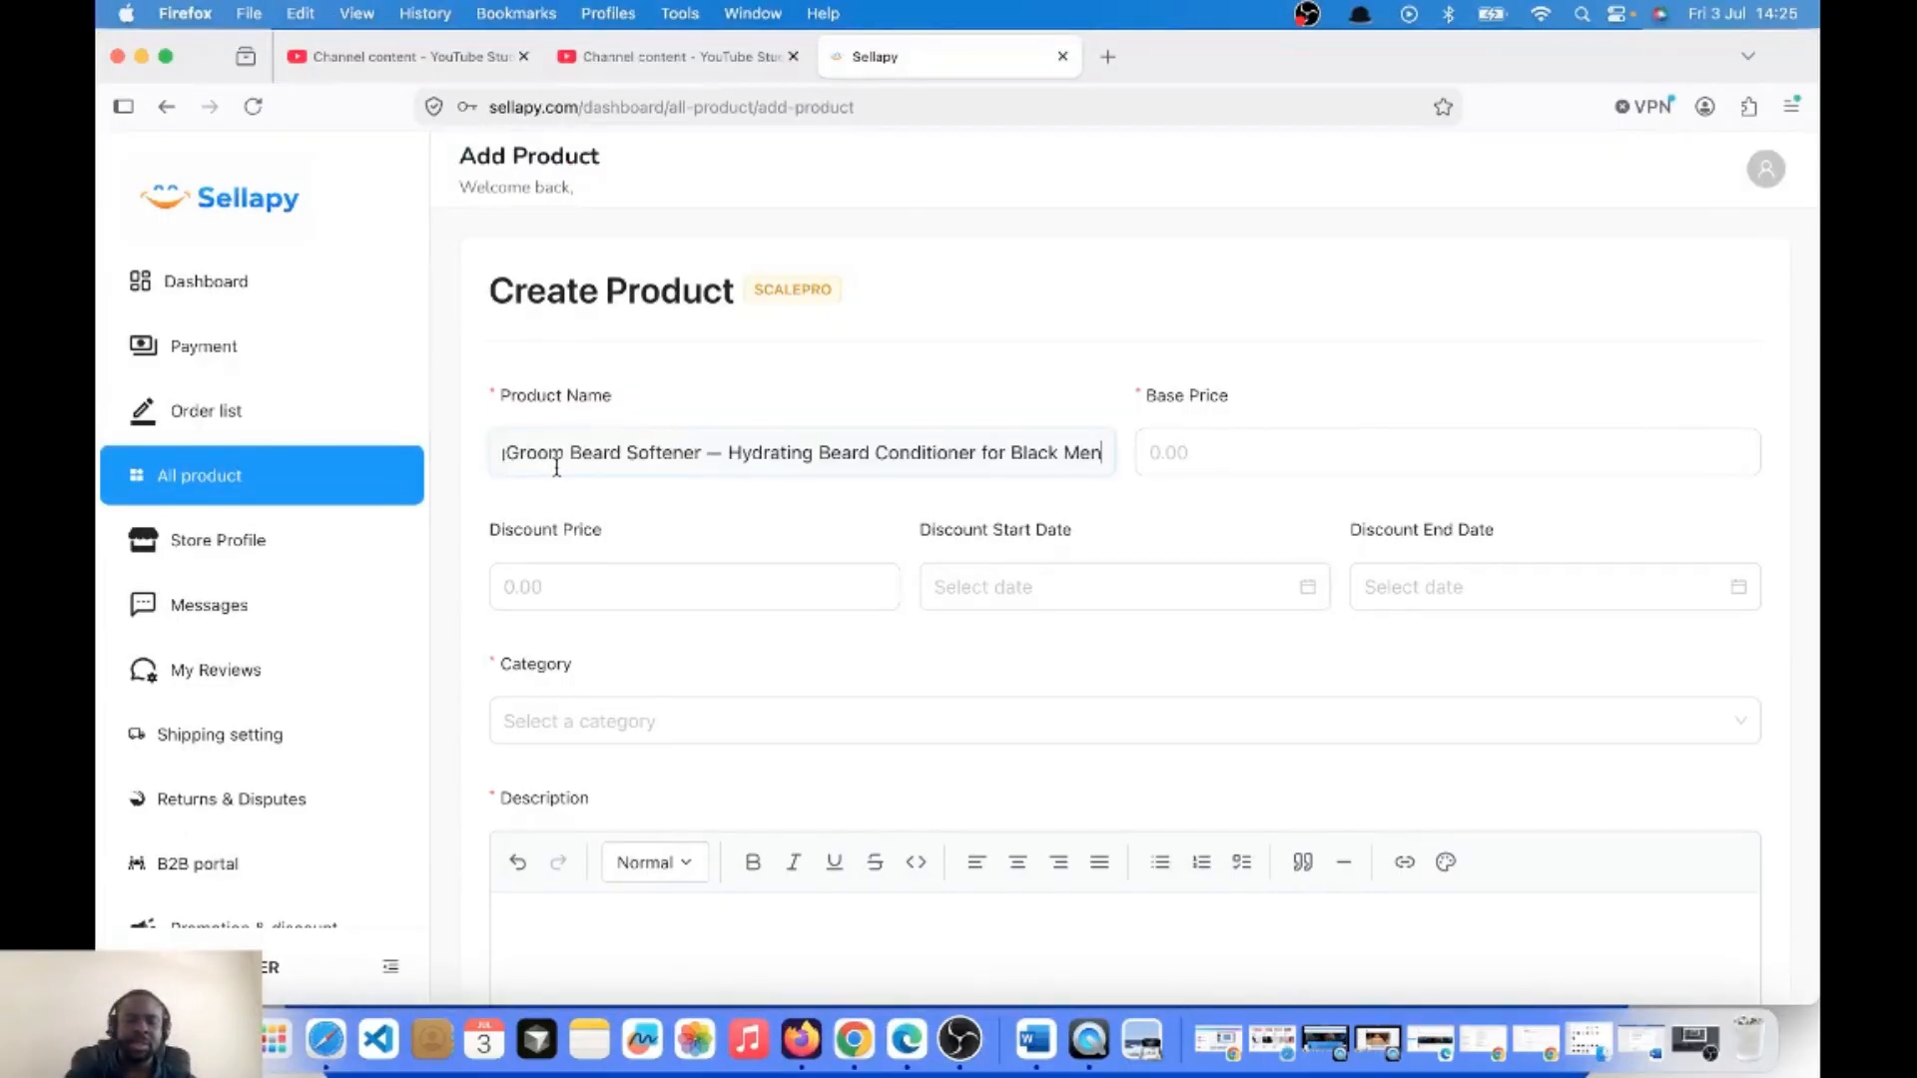
pyautogui.hscroll(-2, 601, 459)
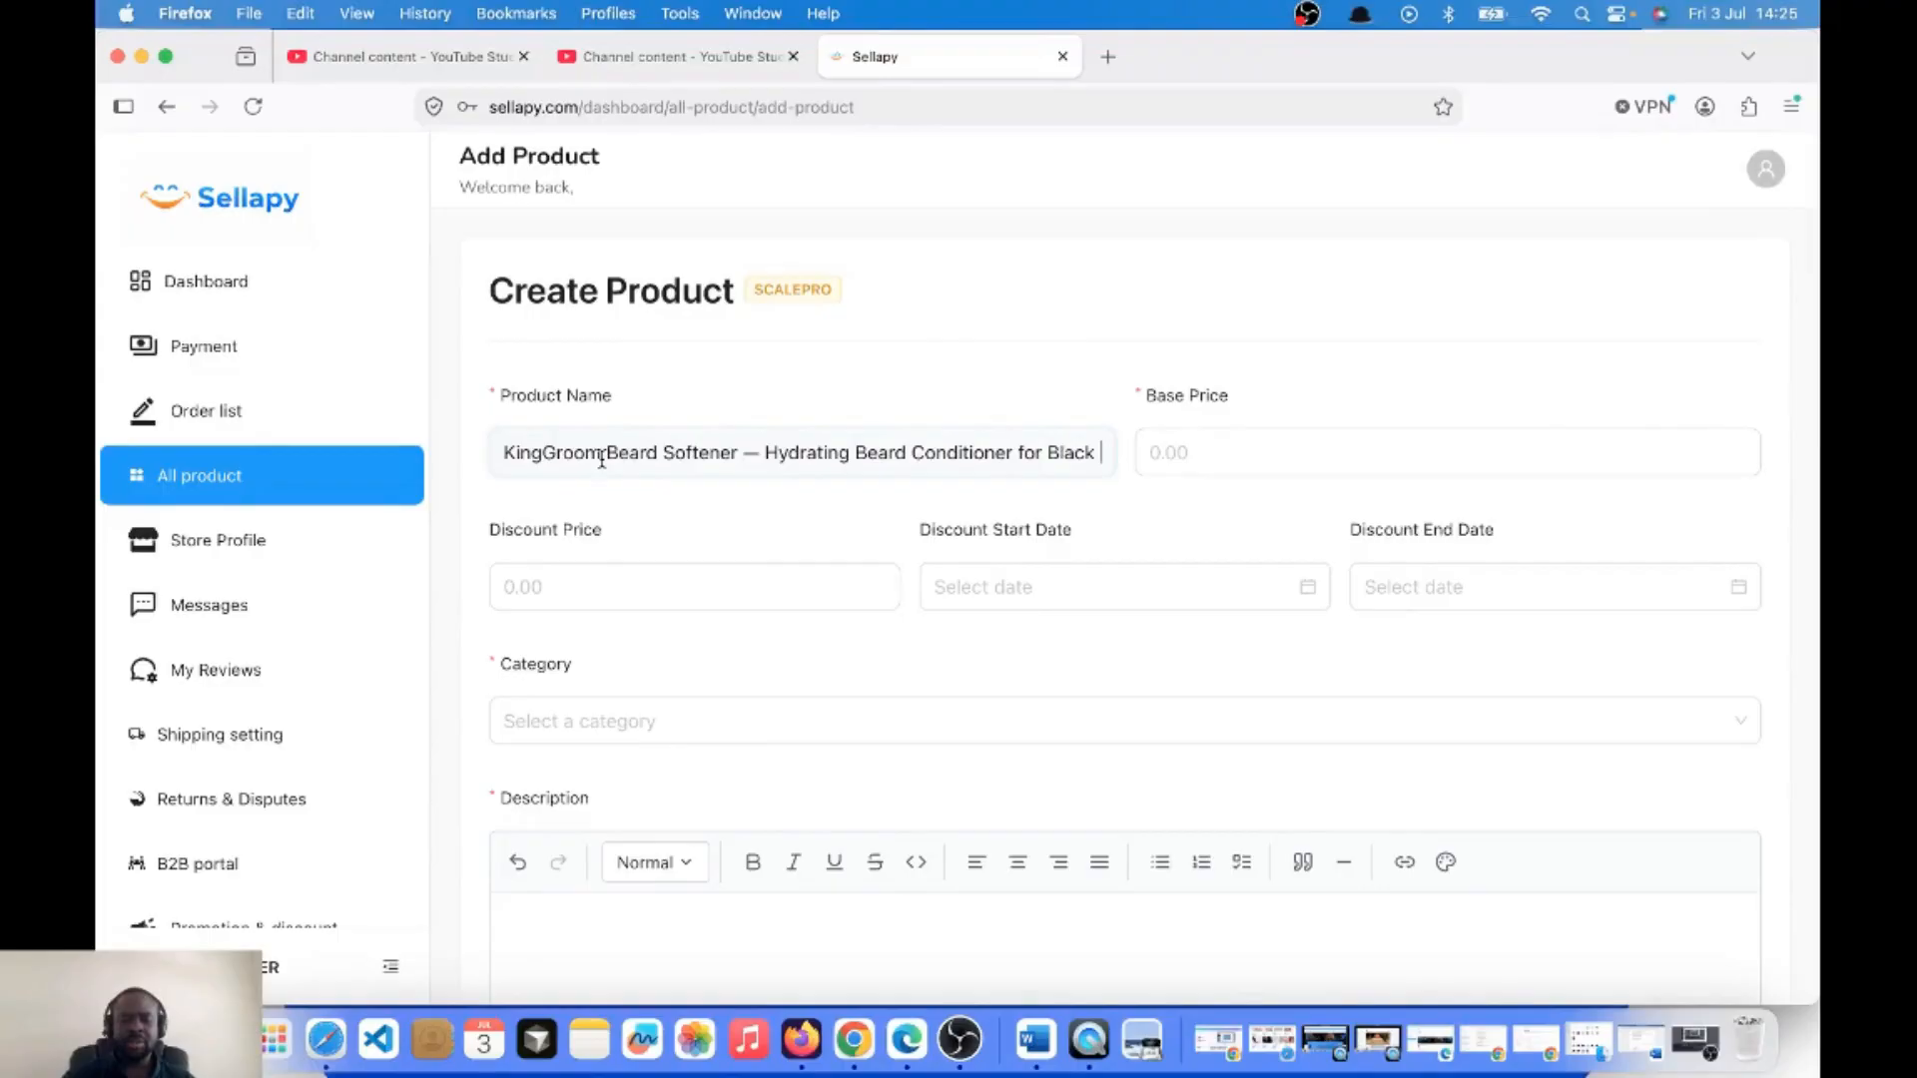
pyautogui.hscroll(2, 601, 459)
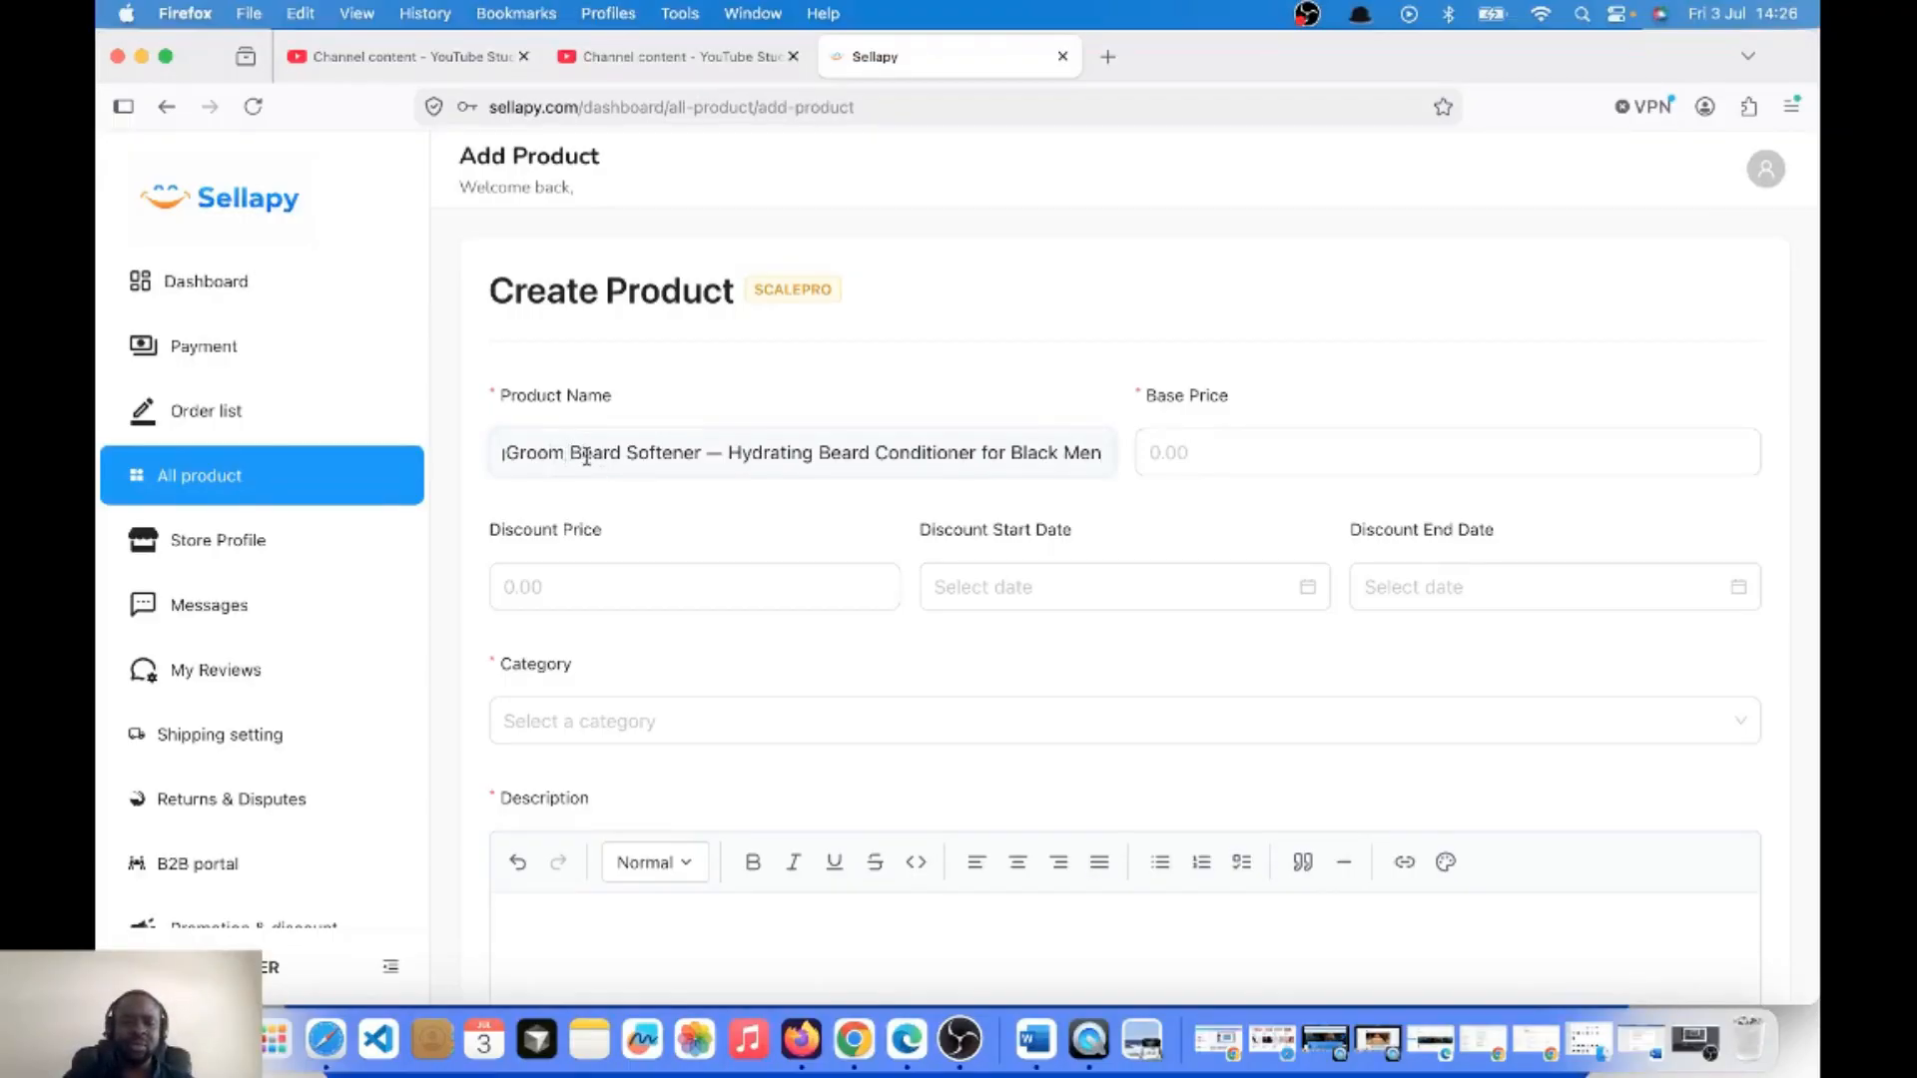
# Remove the brand name "KingGroom" from the start of the product name.
pyautogui.click(573, 455)
pyautogui.press('BackSpace')
pyautogui.press('BackSpace')
pyautogui.press('BackSpace')
pyautogui.press('BackSpace')
pyautogui.press('BackSpace')
pyautogui.press('BackSpace')
pyautogui.press('BackSpace')
pyautogui.press('BackSpace')
pyautogui.press('BackSpace')
pyautogui.press('BackSpace')
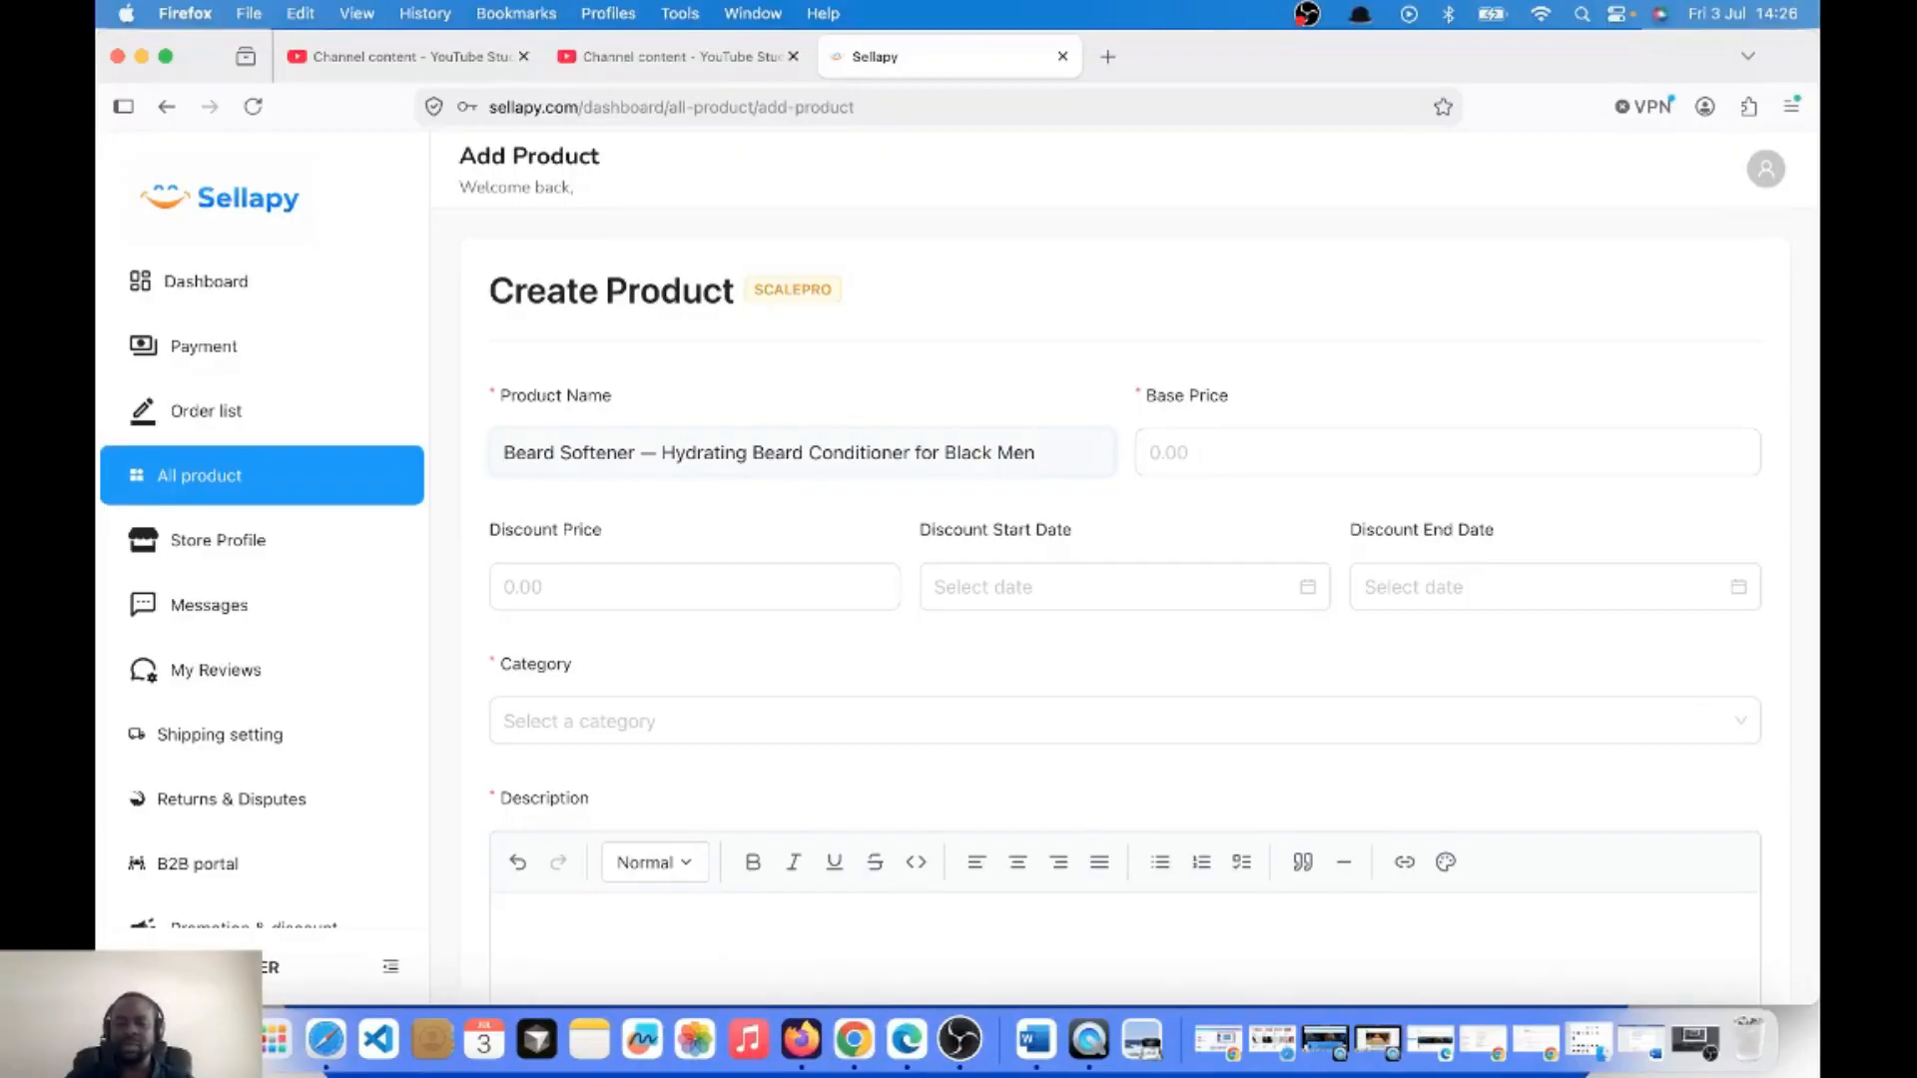
# Replace the dash after "Beard Softener" in the product name with a colon and end the name with a period.
pyautogui.click(653, 457)
pyautogui.press('BackSpace')
pyautogui.press('BackSpace')
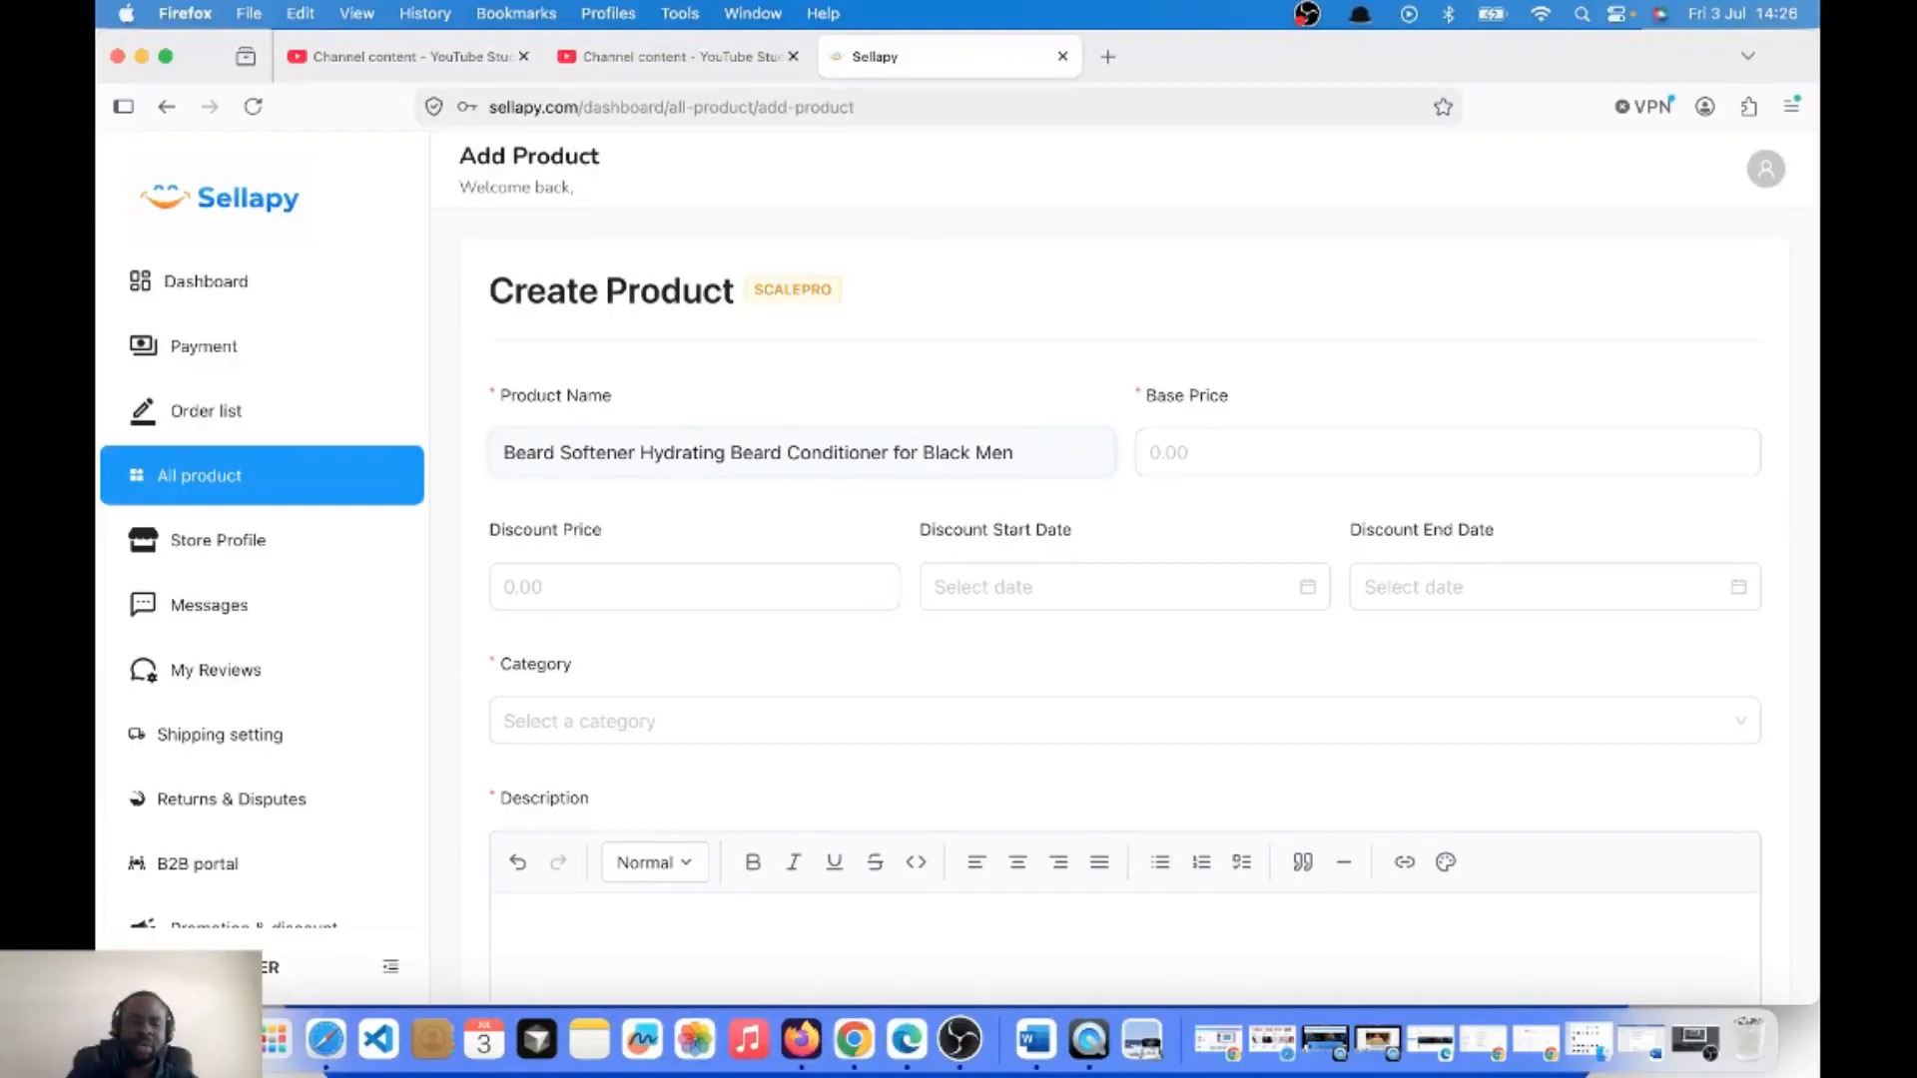
pyautogui.write(':')
pyautogui.click(1045, 462)
pyautogui.write('.')
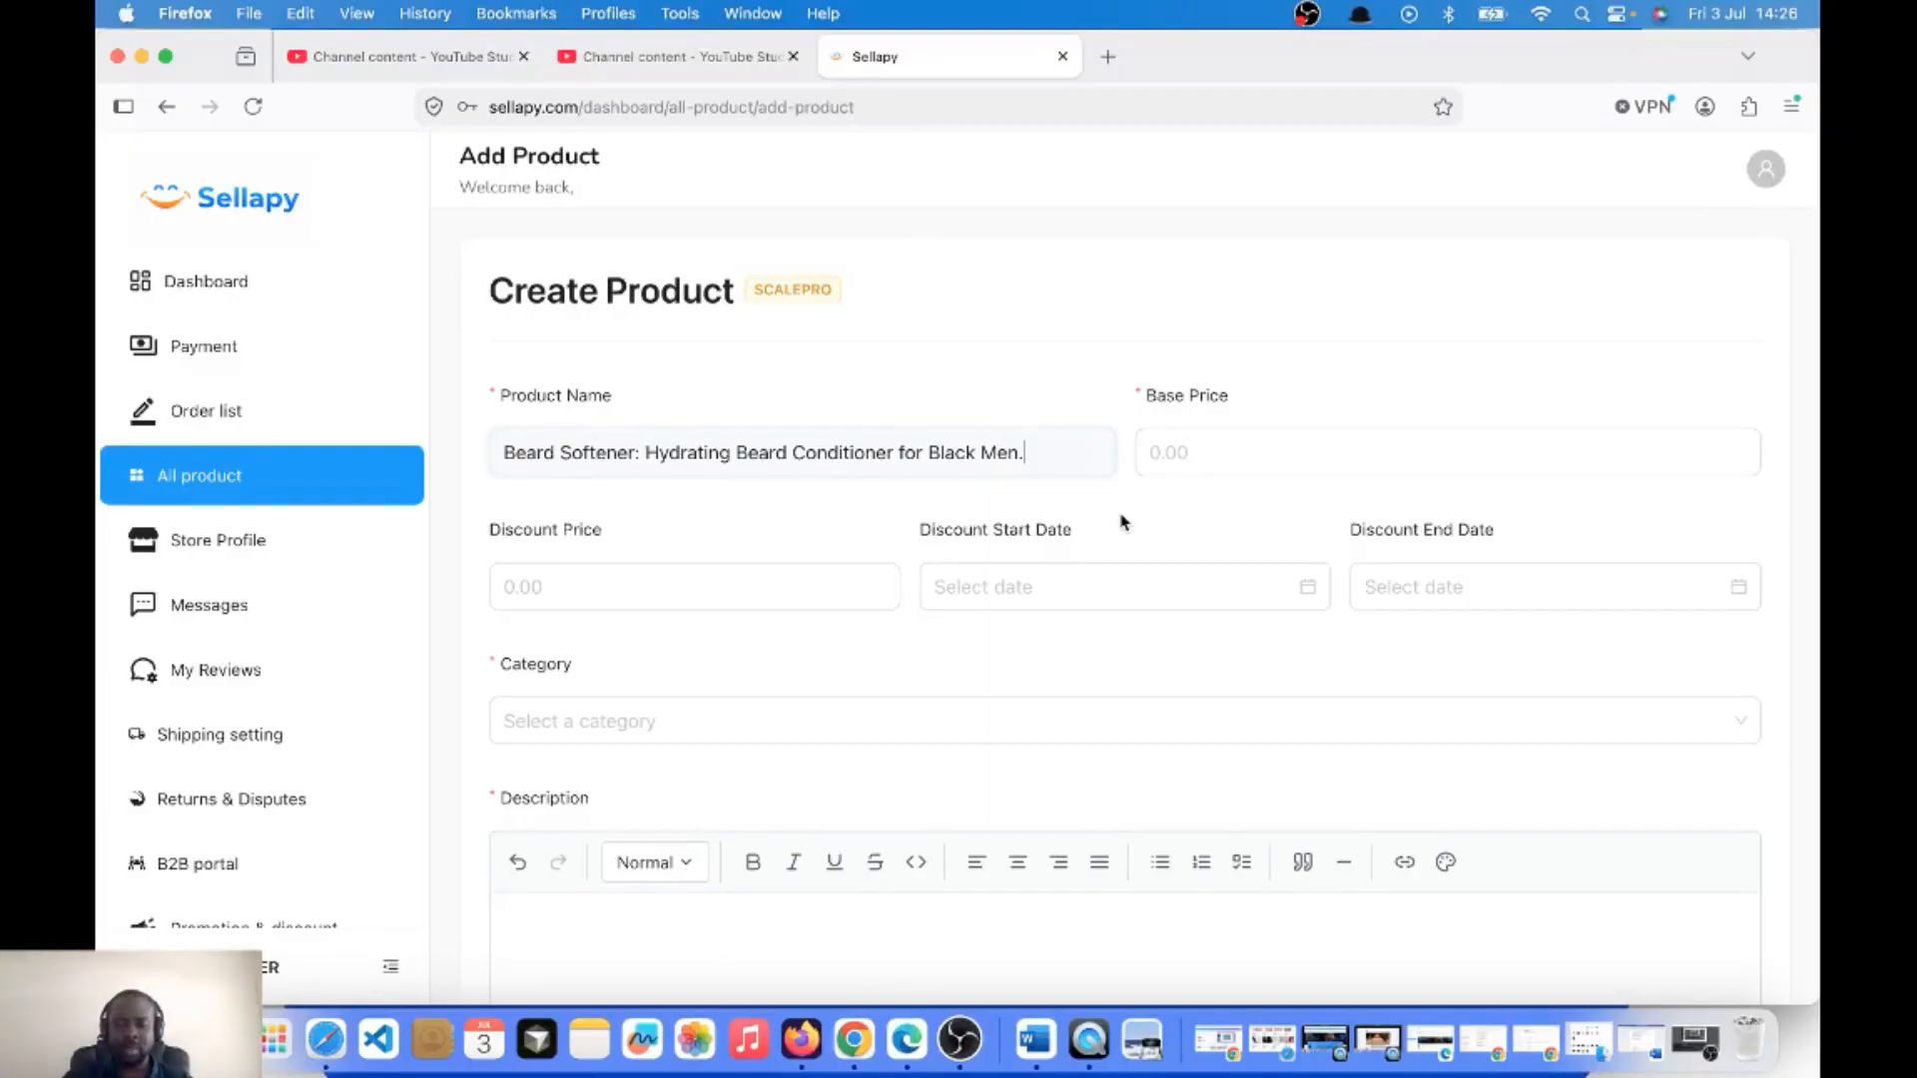
# Set the product's base price to 30 and its discount price to 25.
pyautogui.click(1210, 455)
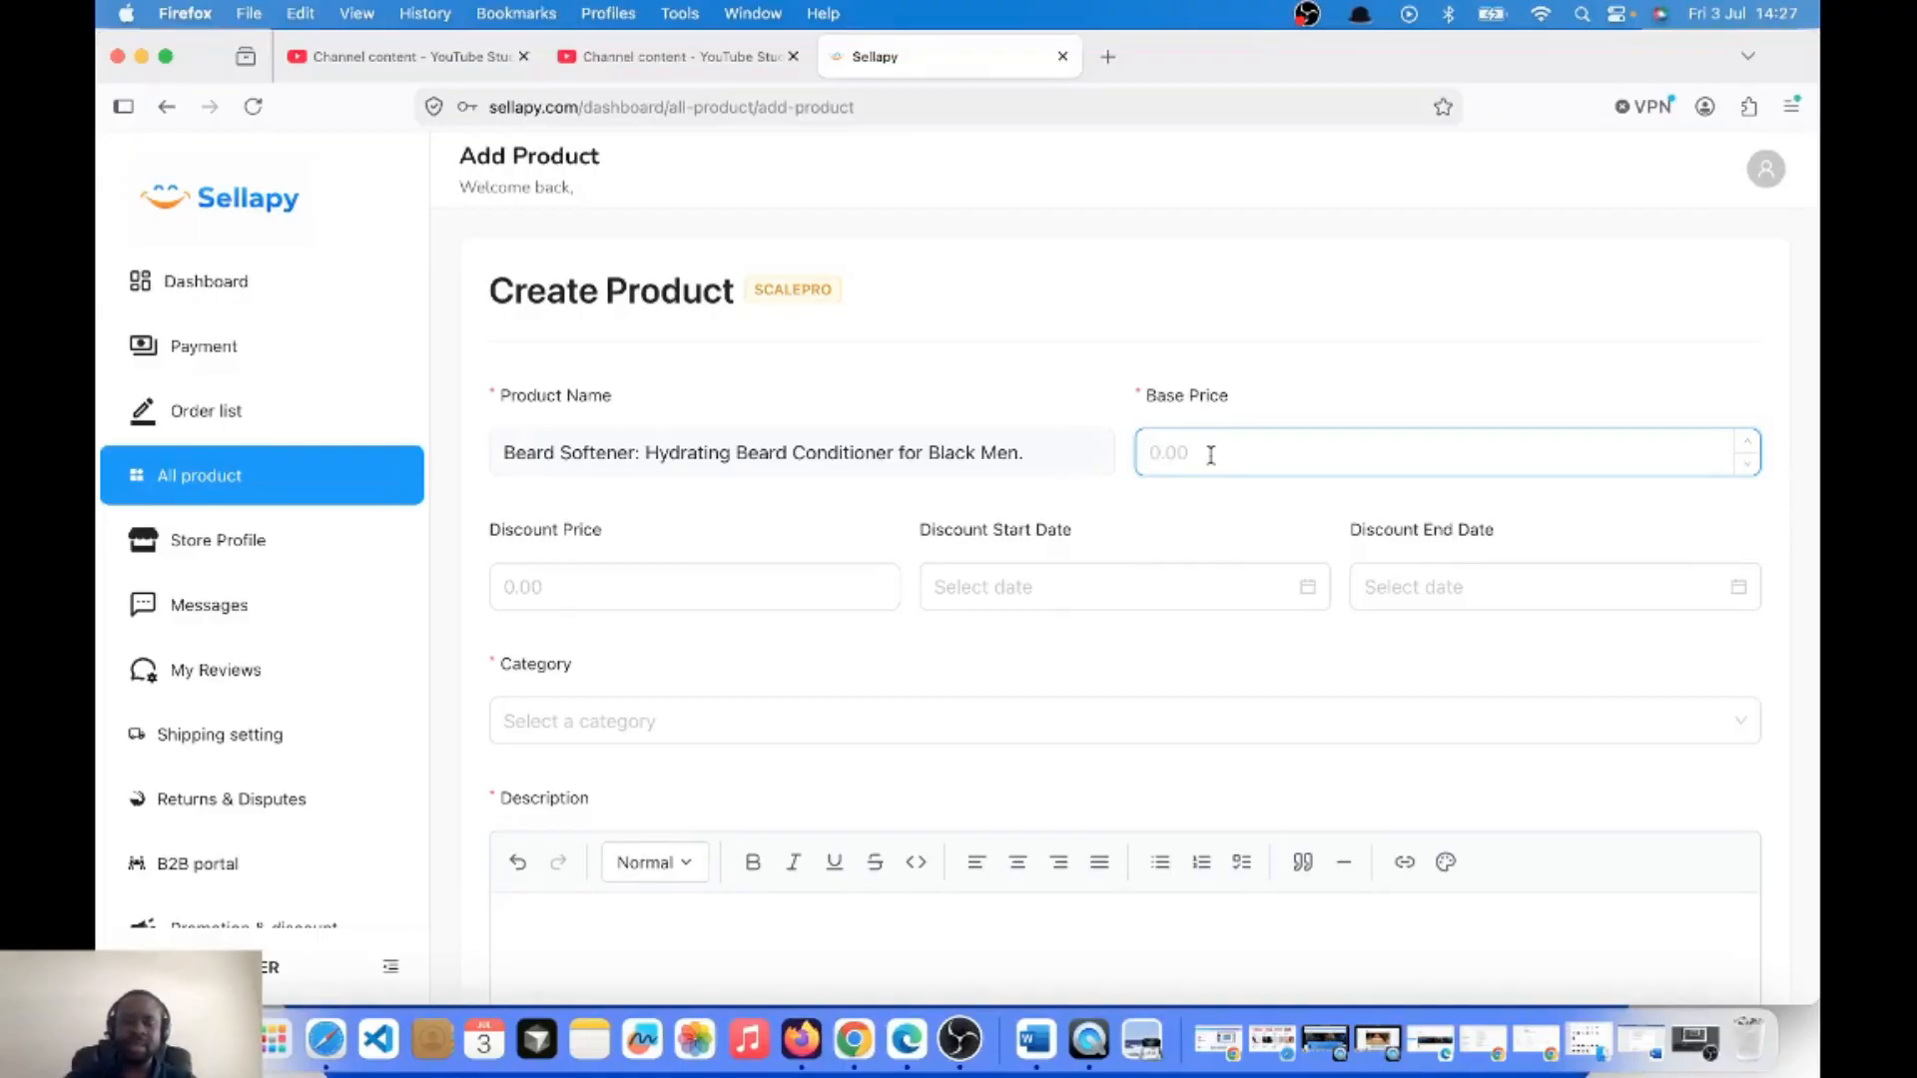
pyautogui.write('30')
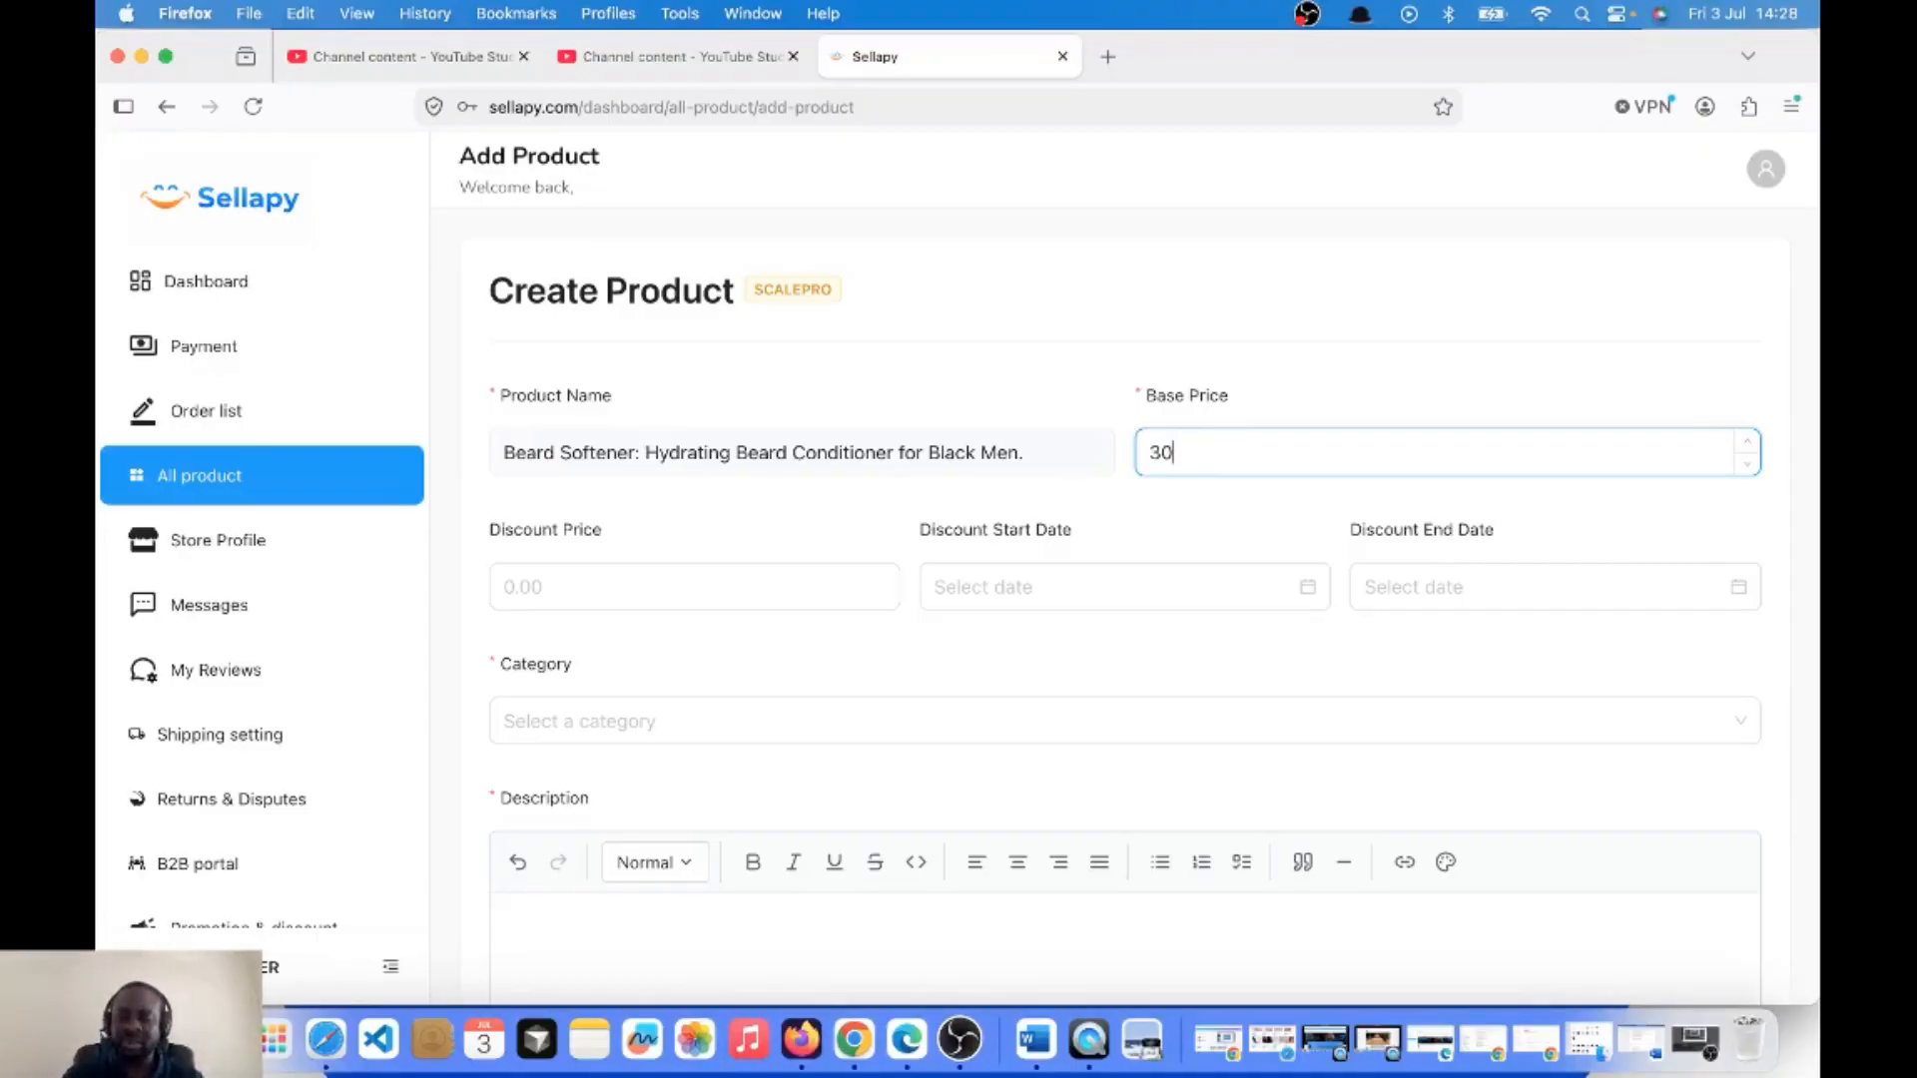
pyautogui.click(624, 593)
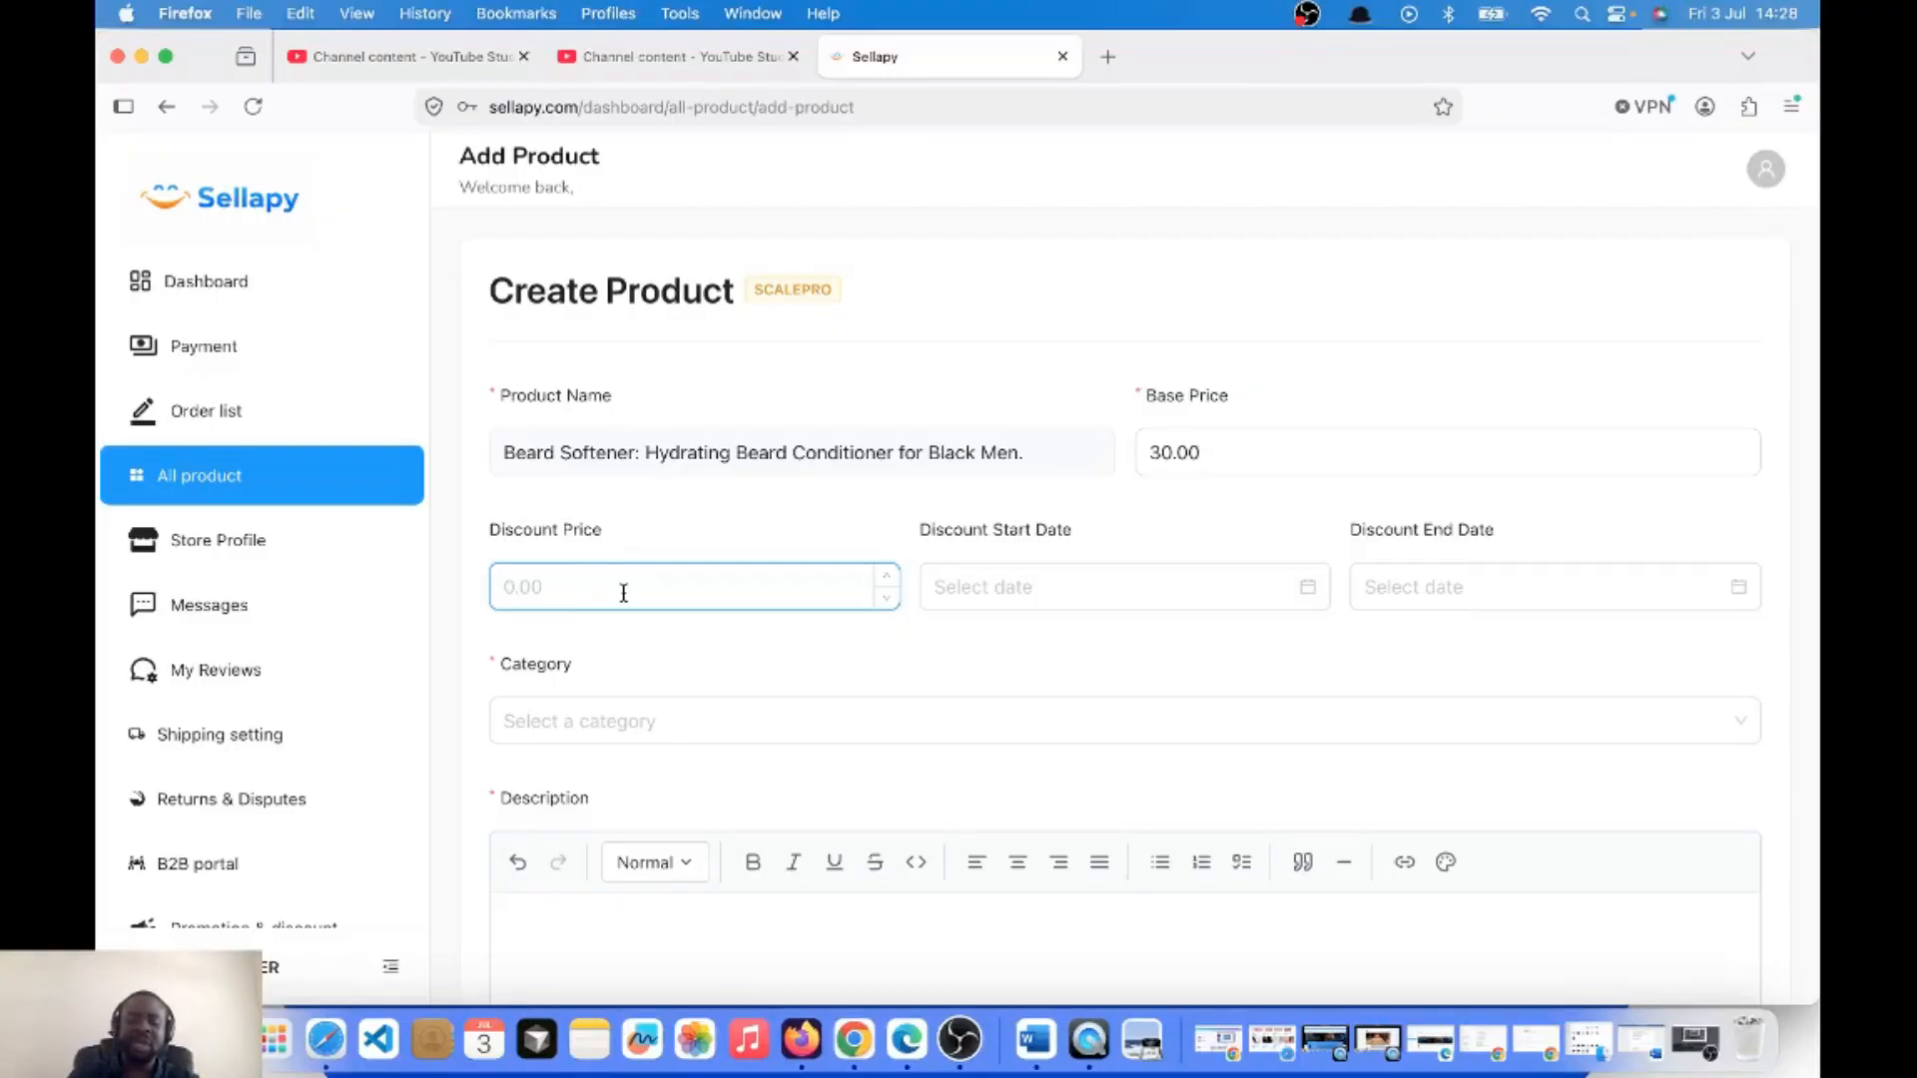
pyautogui.write('25')
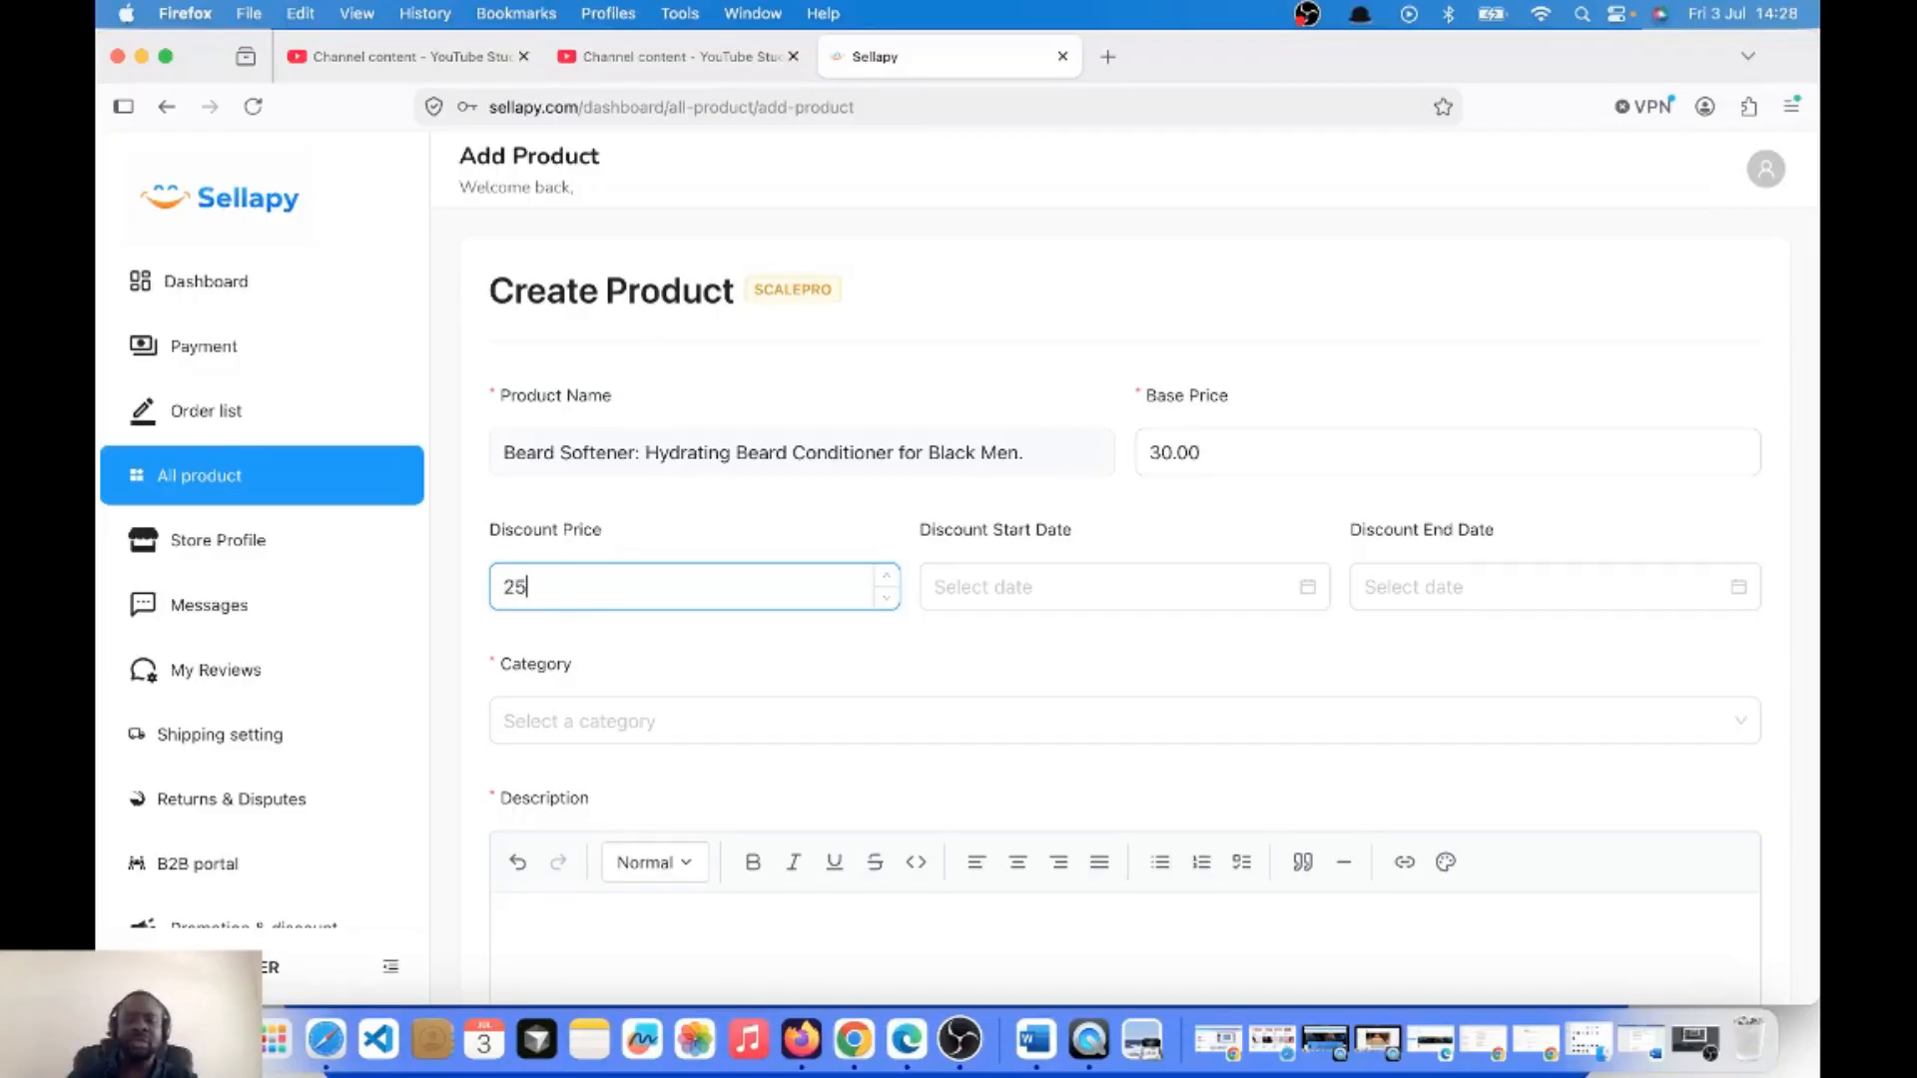
pyautogui.click(845, 662)
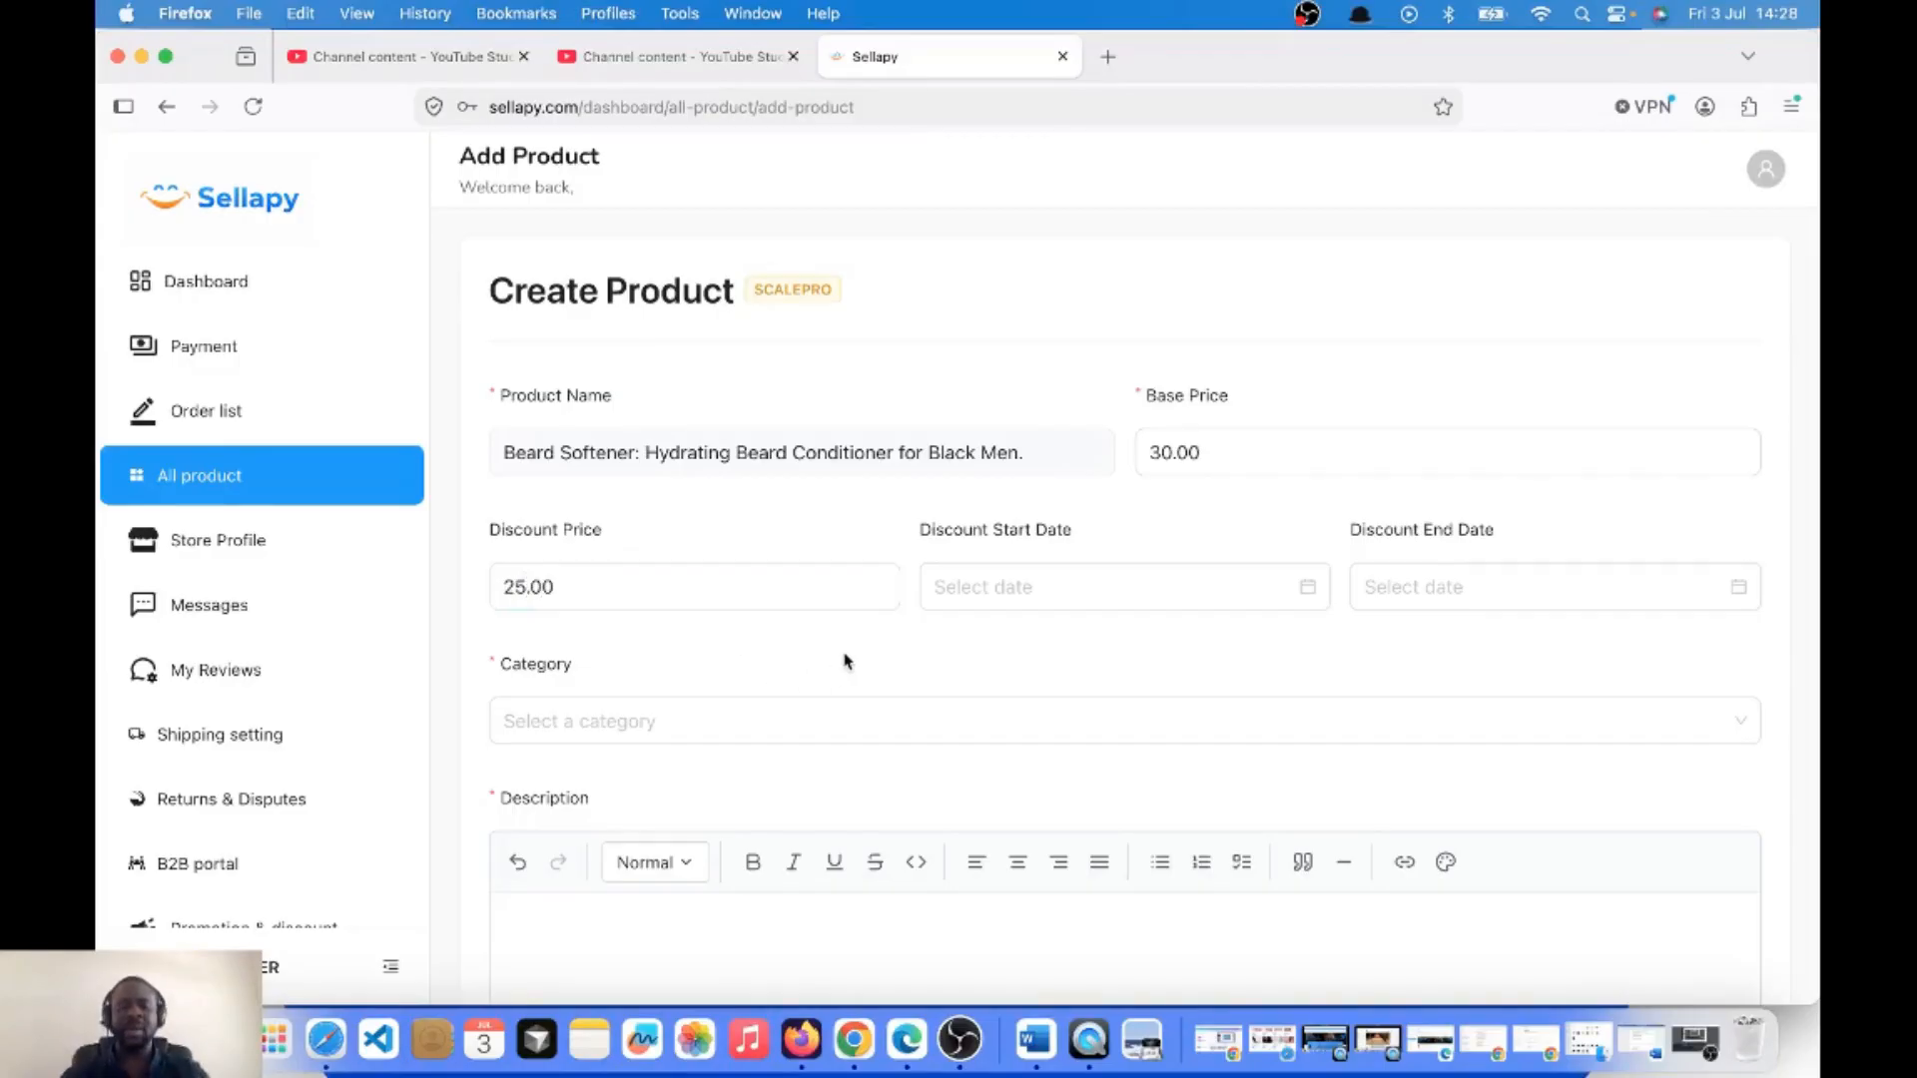
# Set the discount start date to 2026-07-03 at 02:00:00.
pyautogui.click(1079, 587)
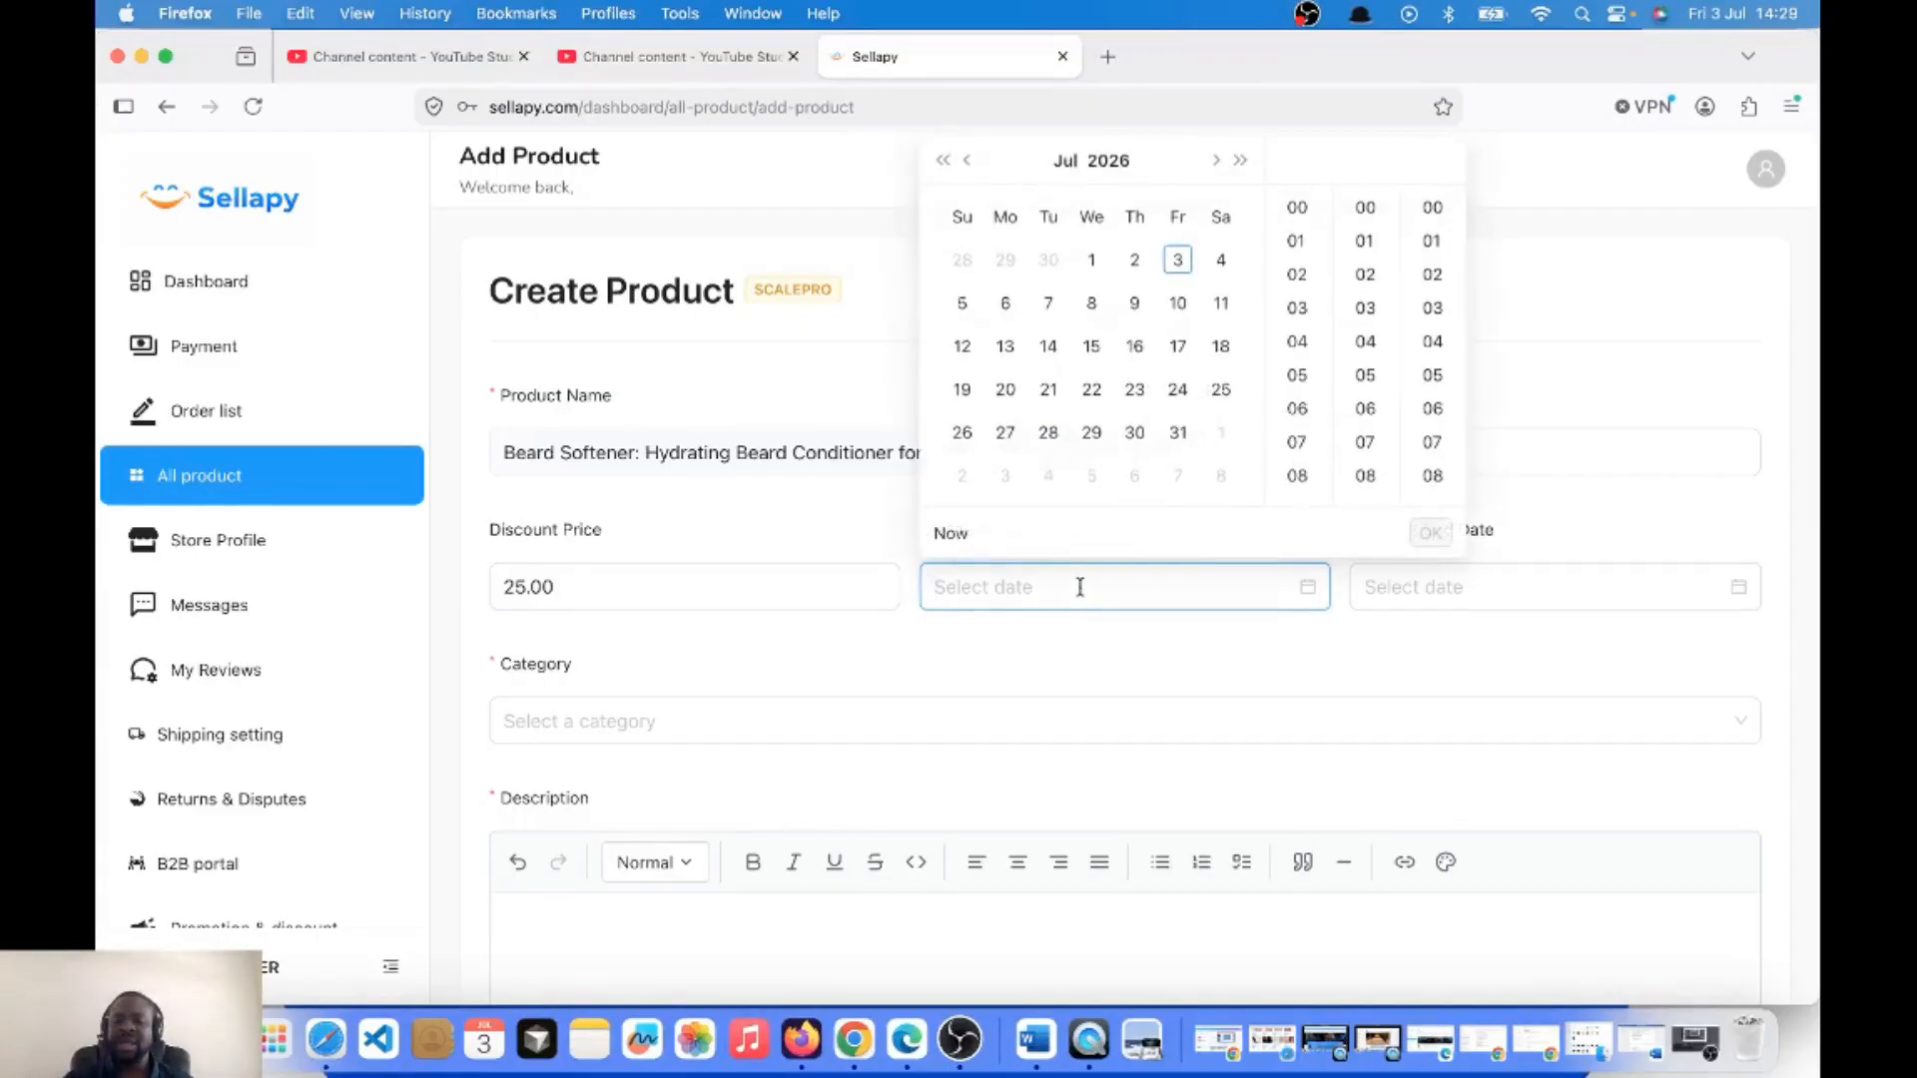
pyautogui.click(1179, 262)
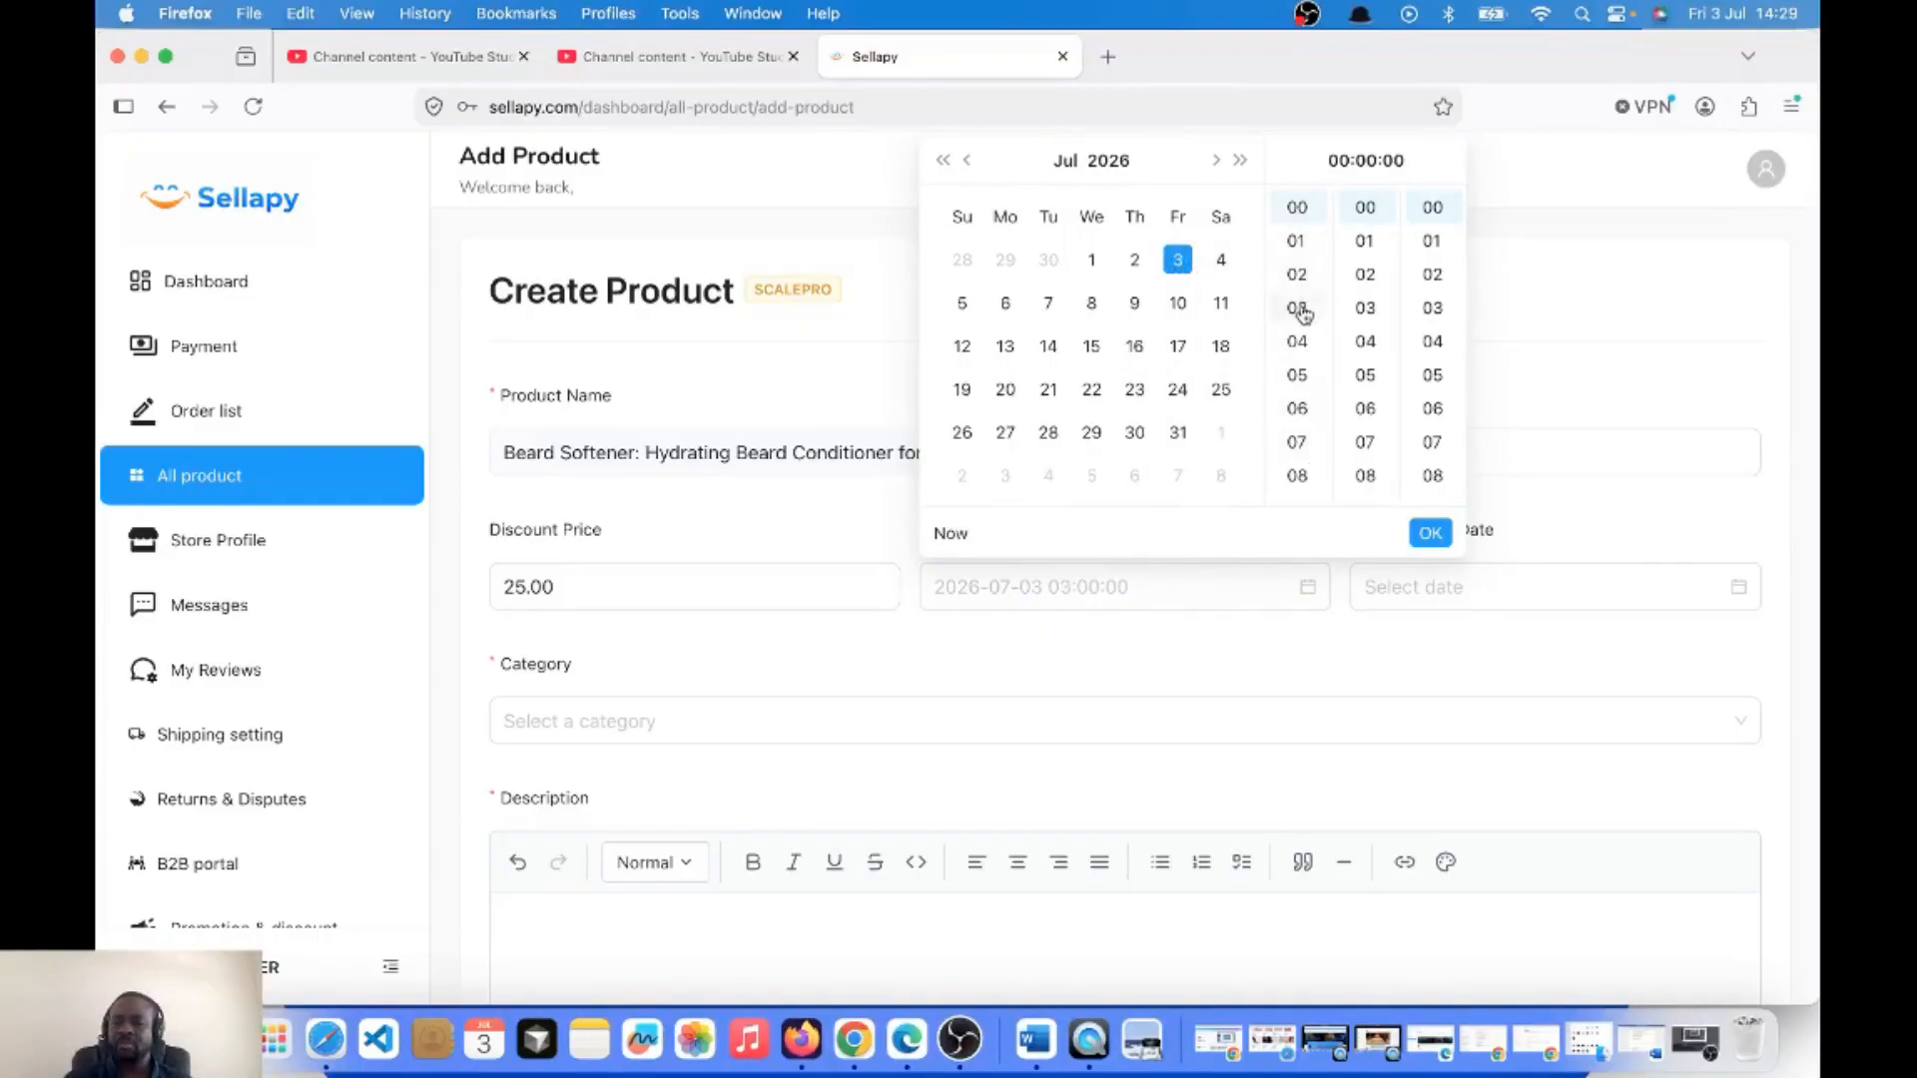
pyautogui.click(1299, 276)
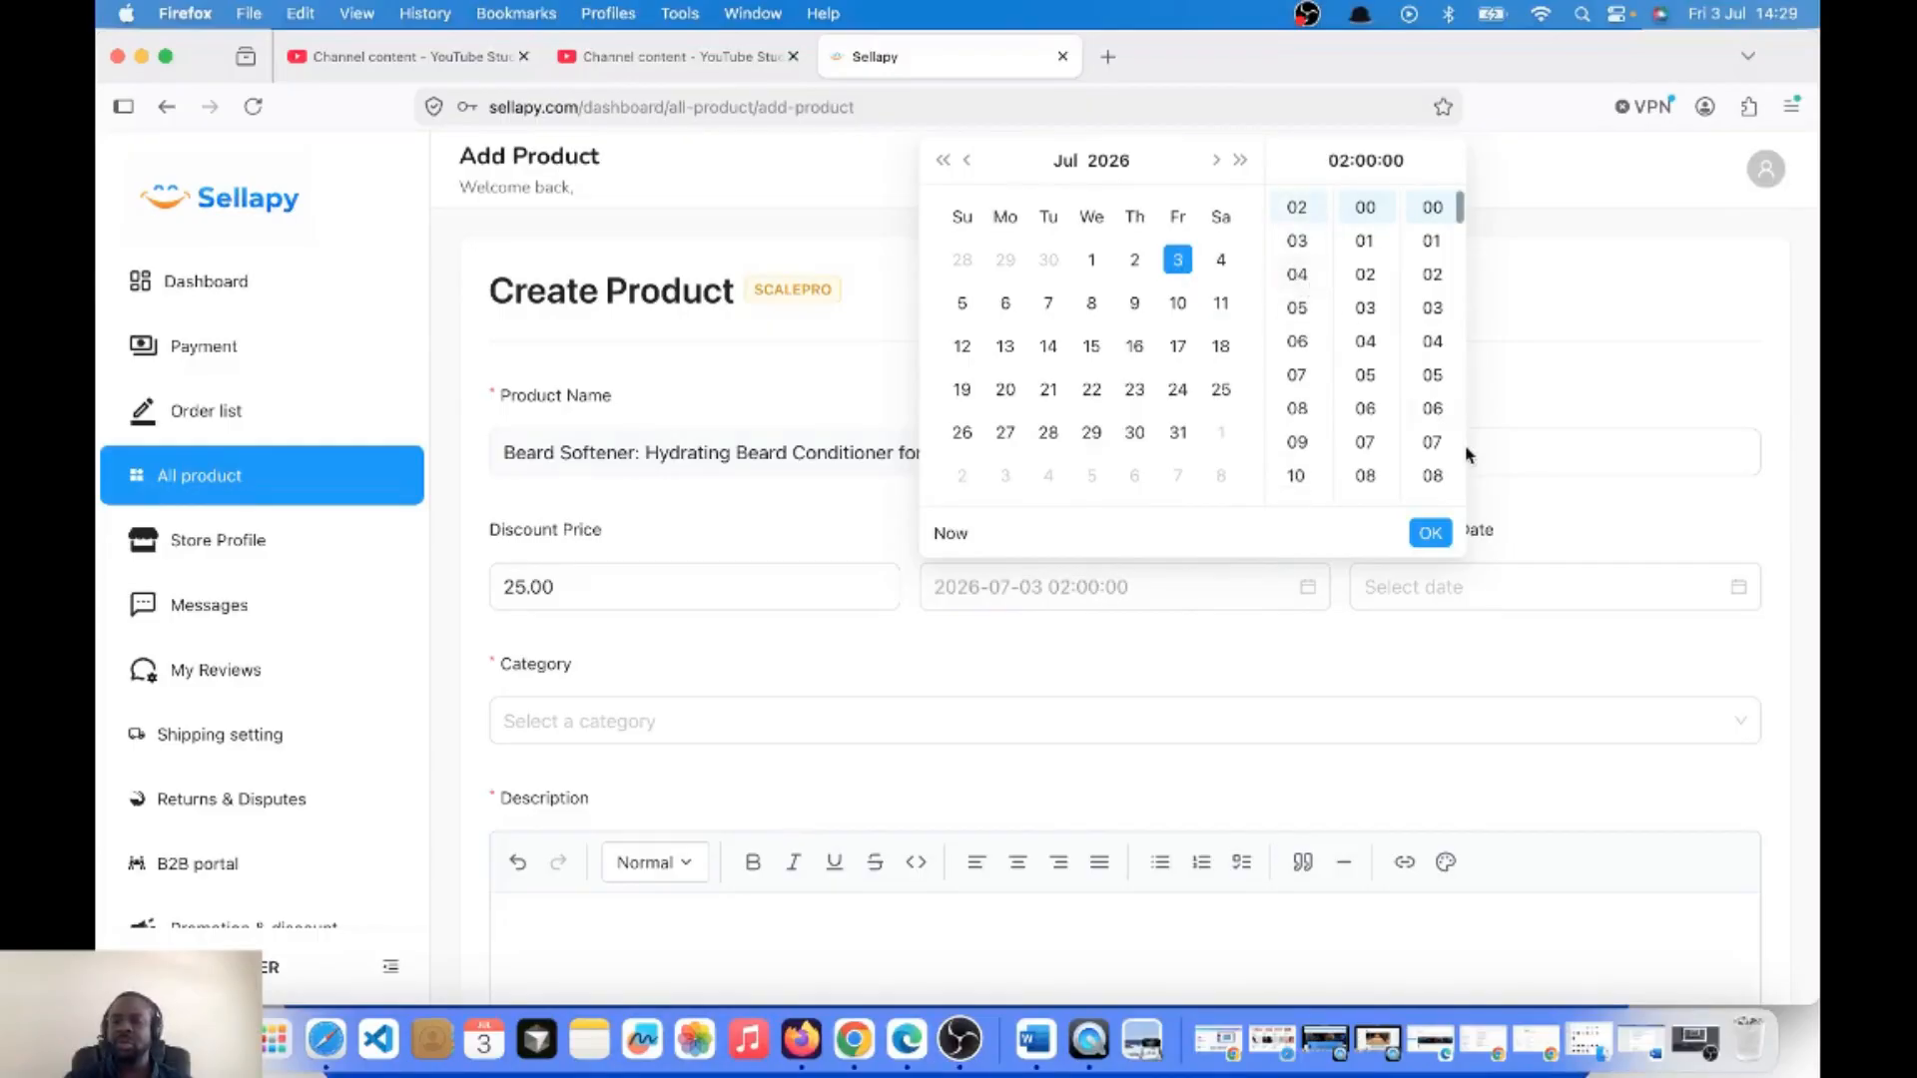
pyautogui.click(1431, 532)
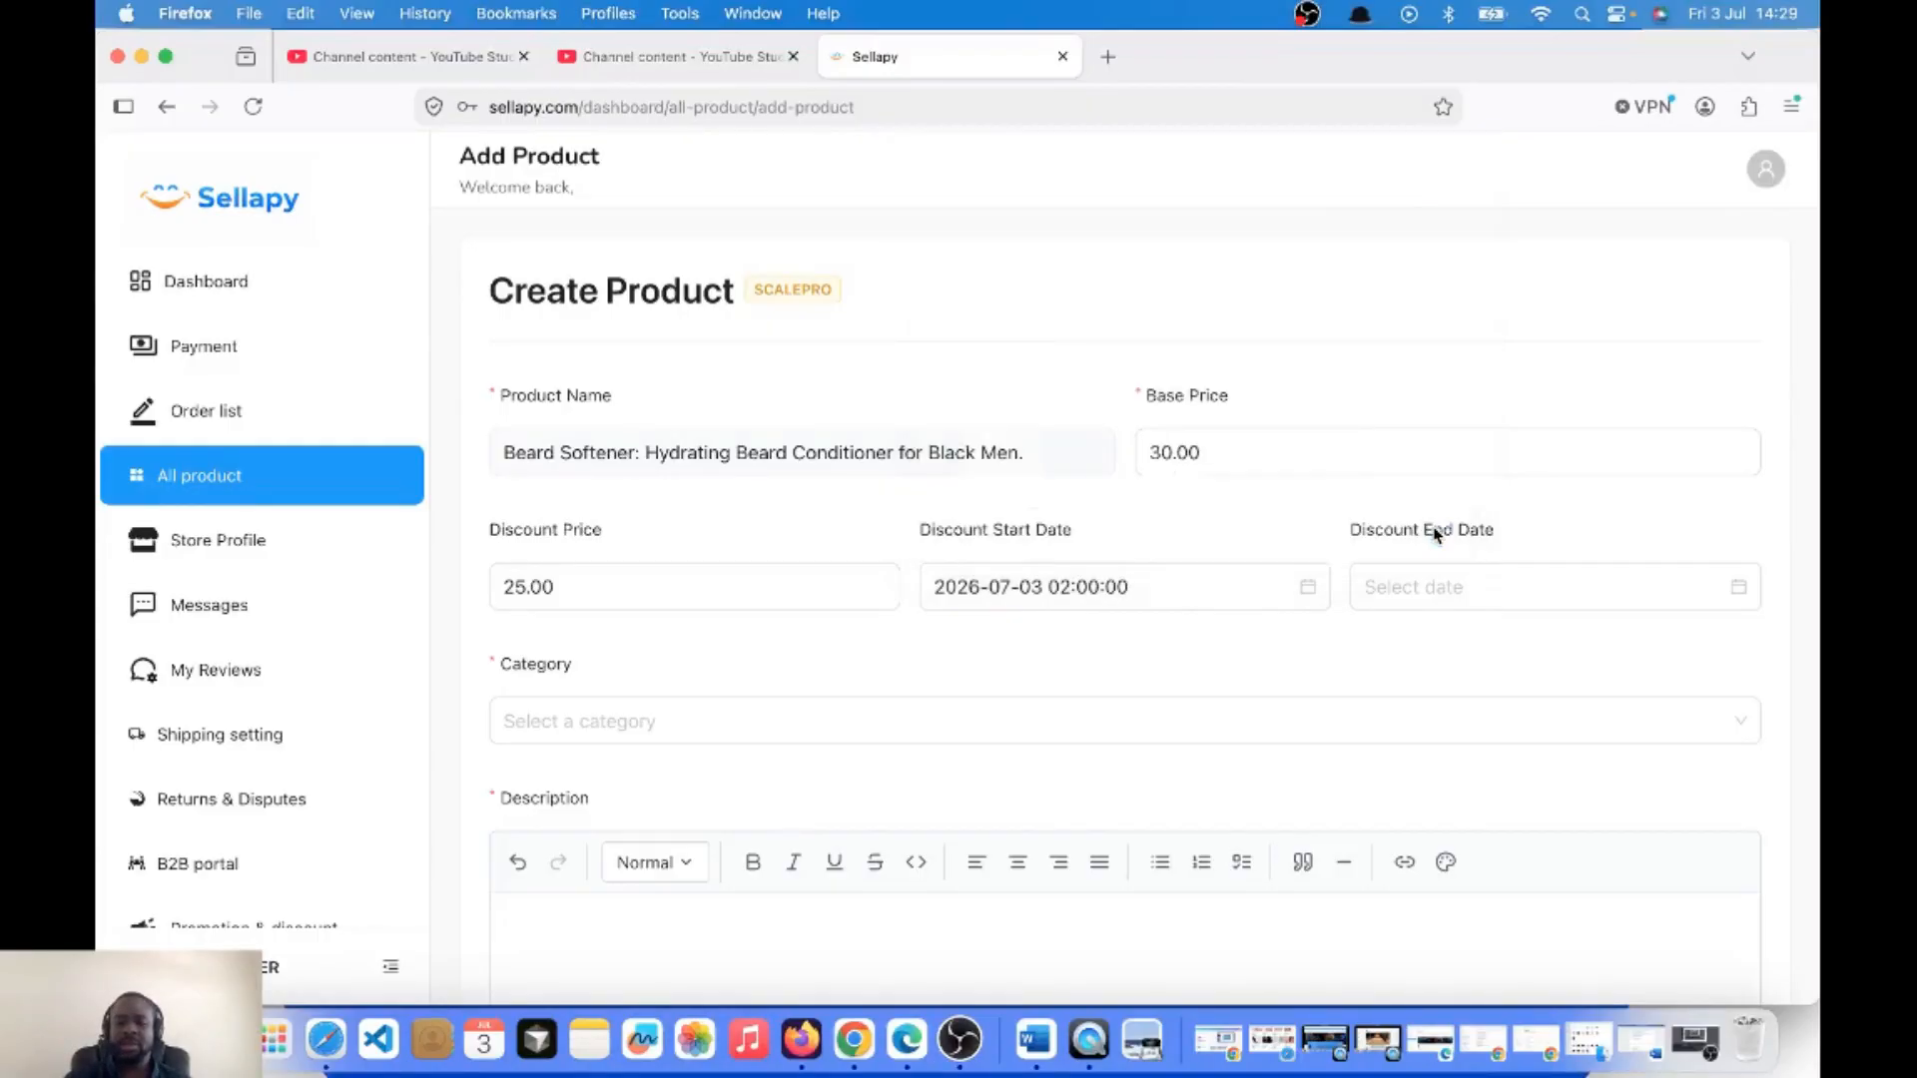
# Set the discount end date to 2026-10-31 at 00:00:00.
pyautogui.click(1382, 580)
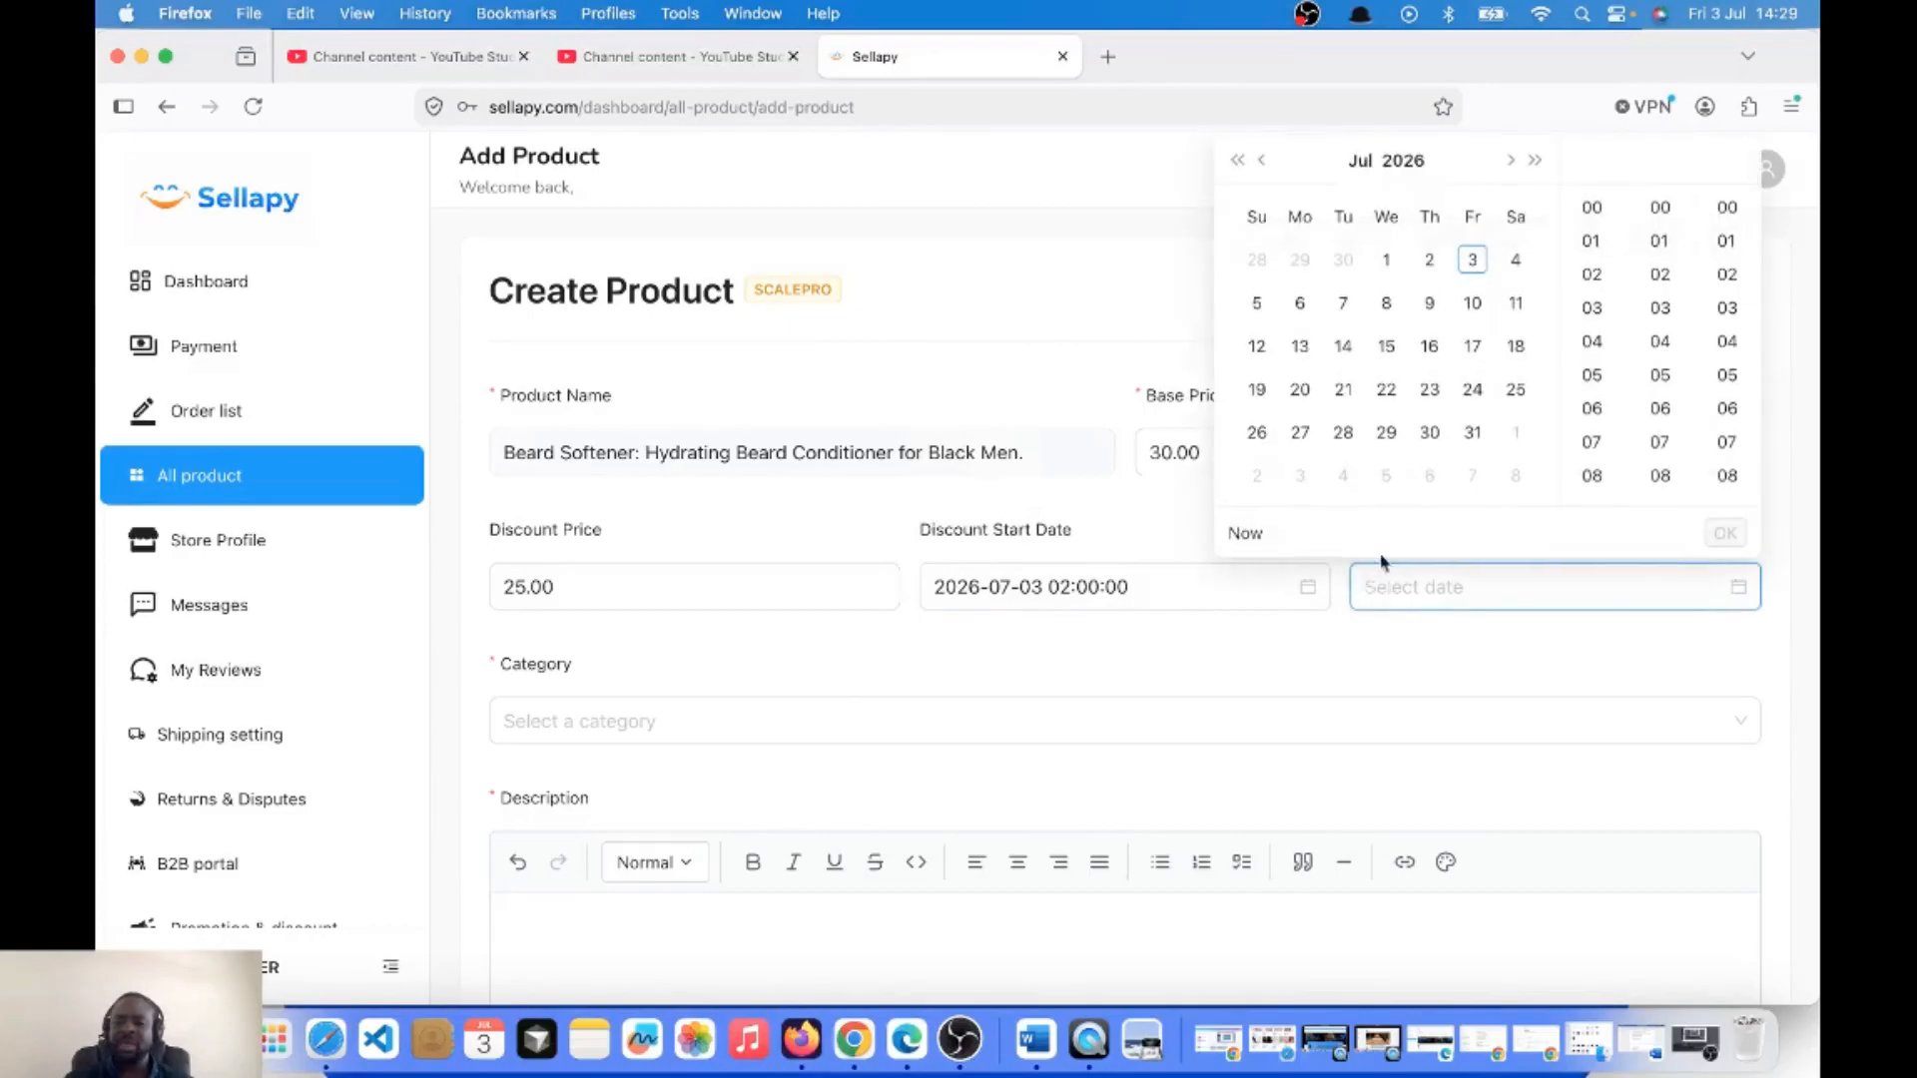
pyautogui.click(1535, 161)
pyautogui.click(1536, 162)
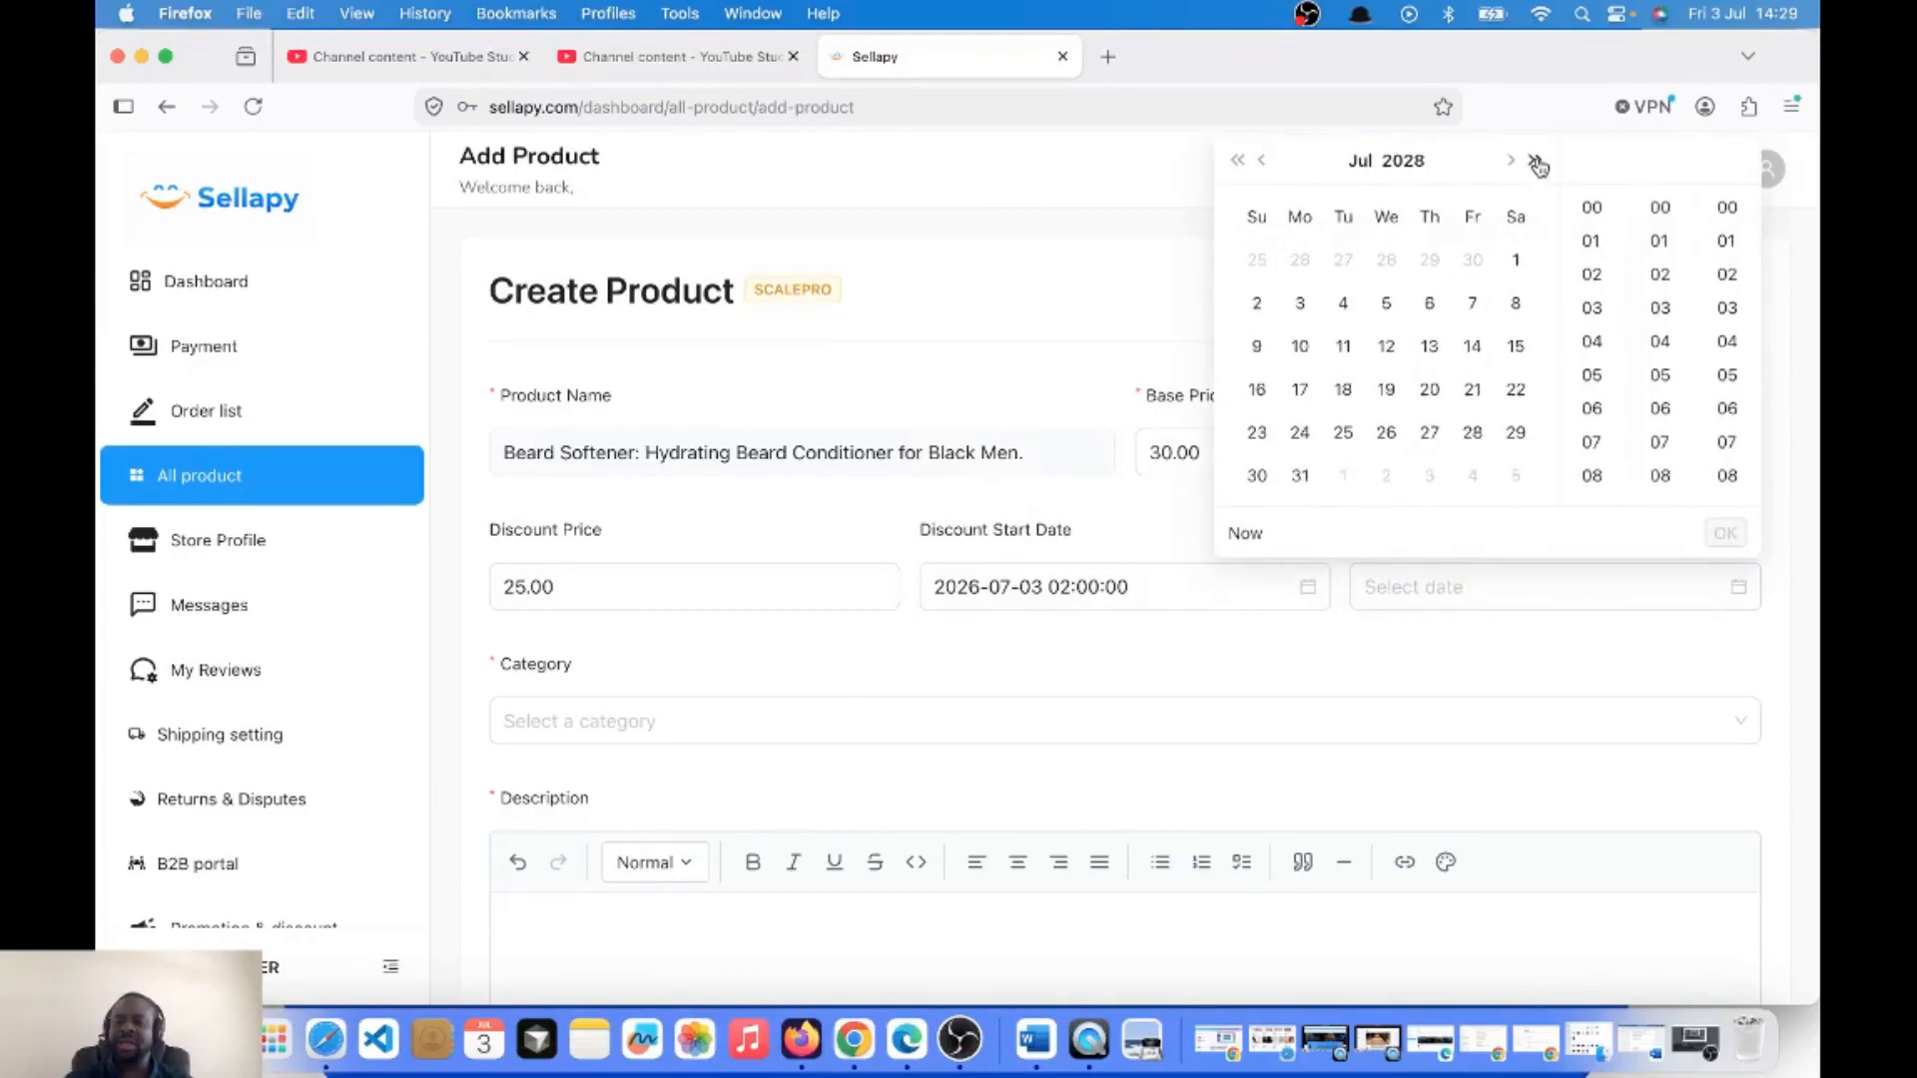
pyautogui.click(1536, 162)
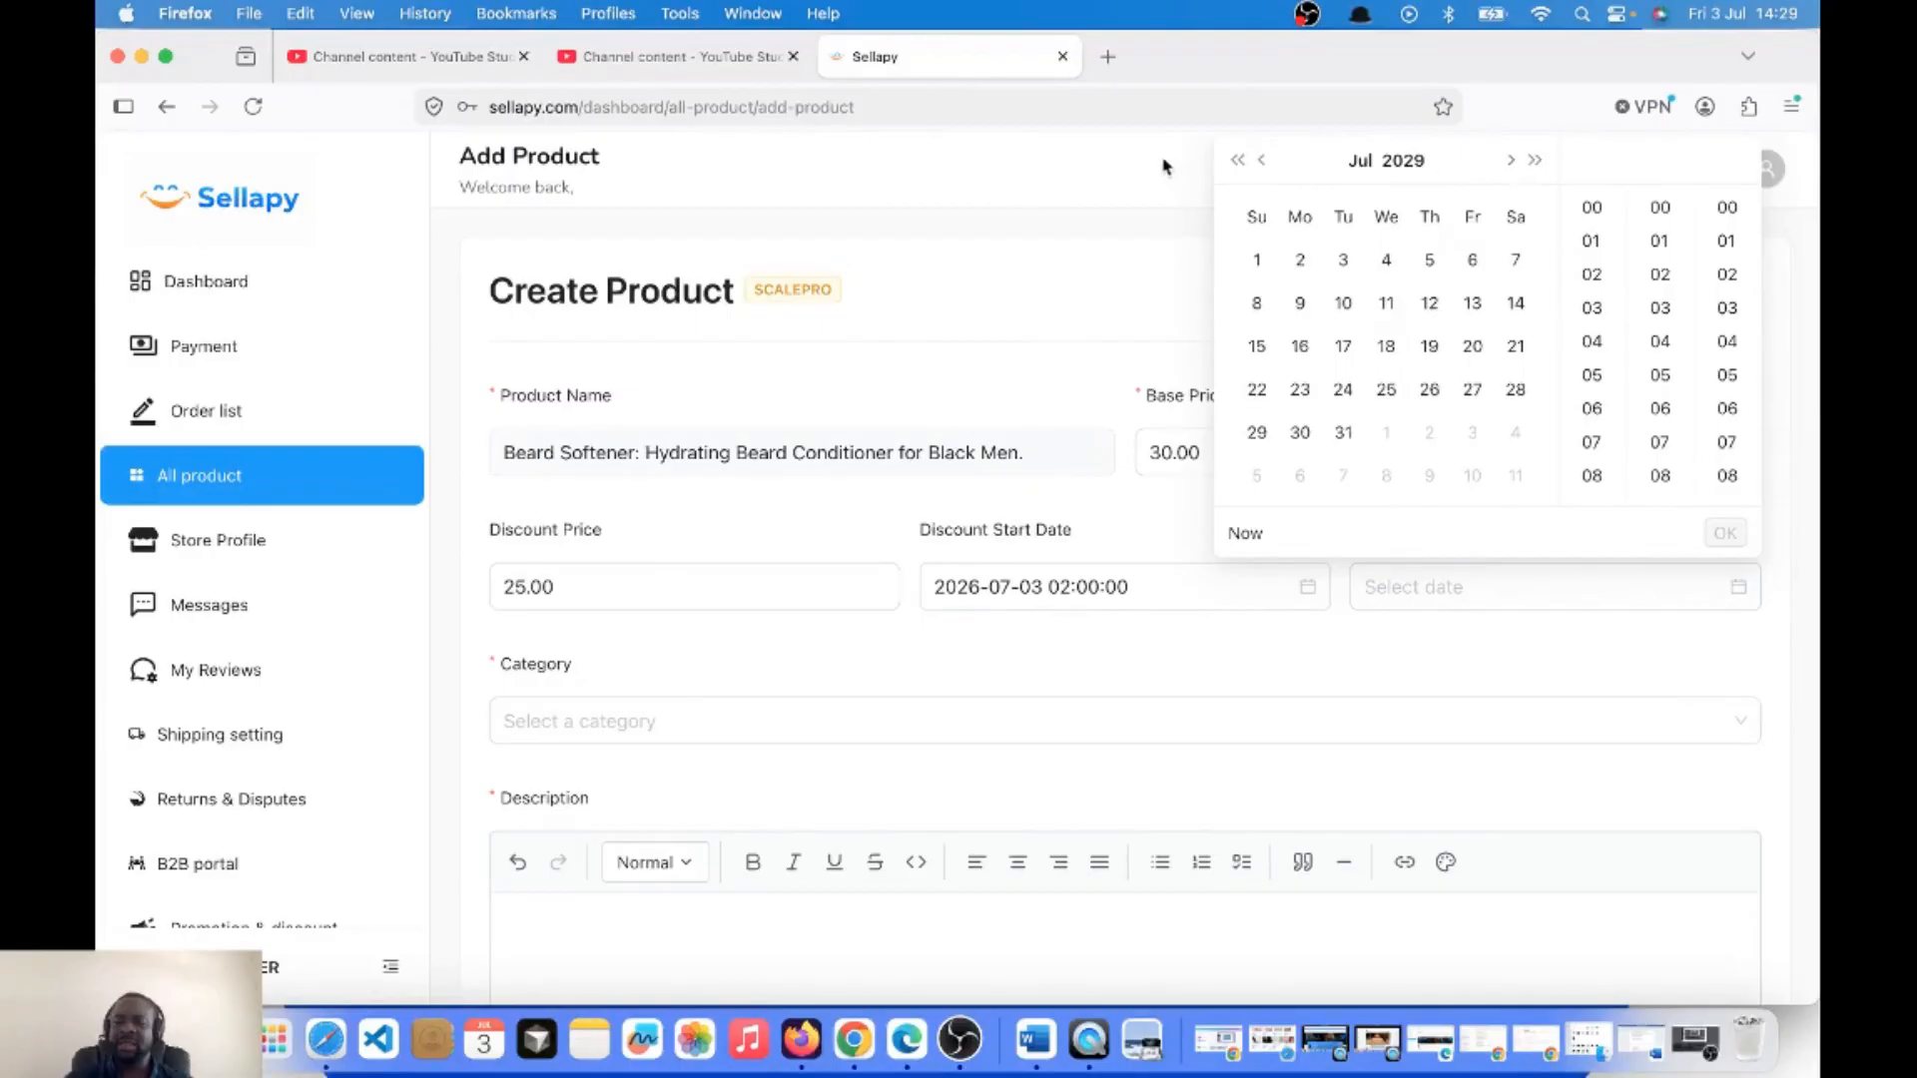
pyautogui.click(1239, 161)
pyautogui.click(1239, 160)
pyautogui.click(1239, 161)
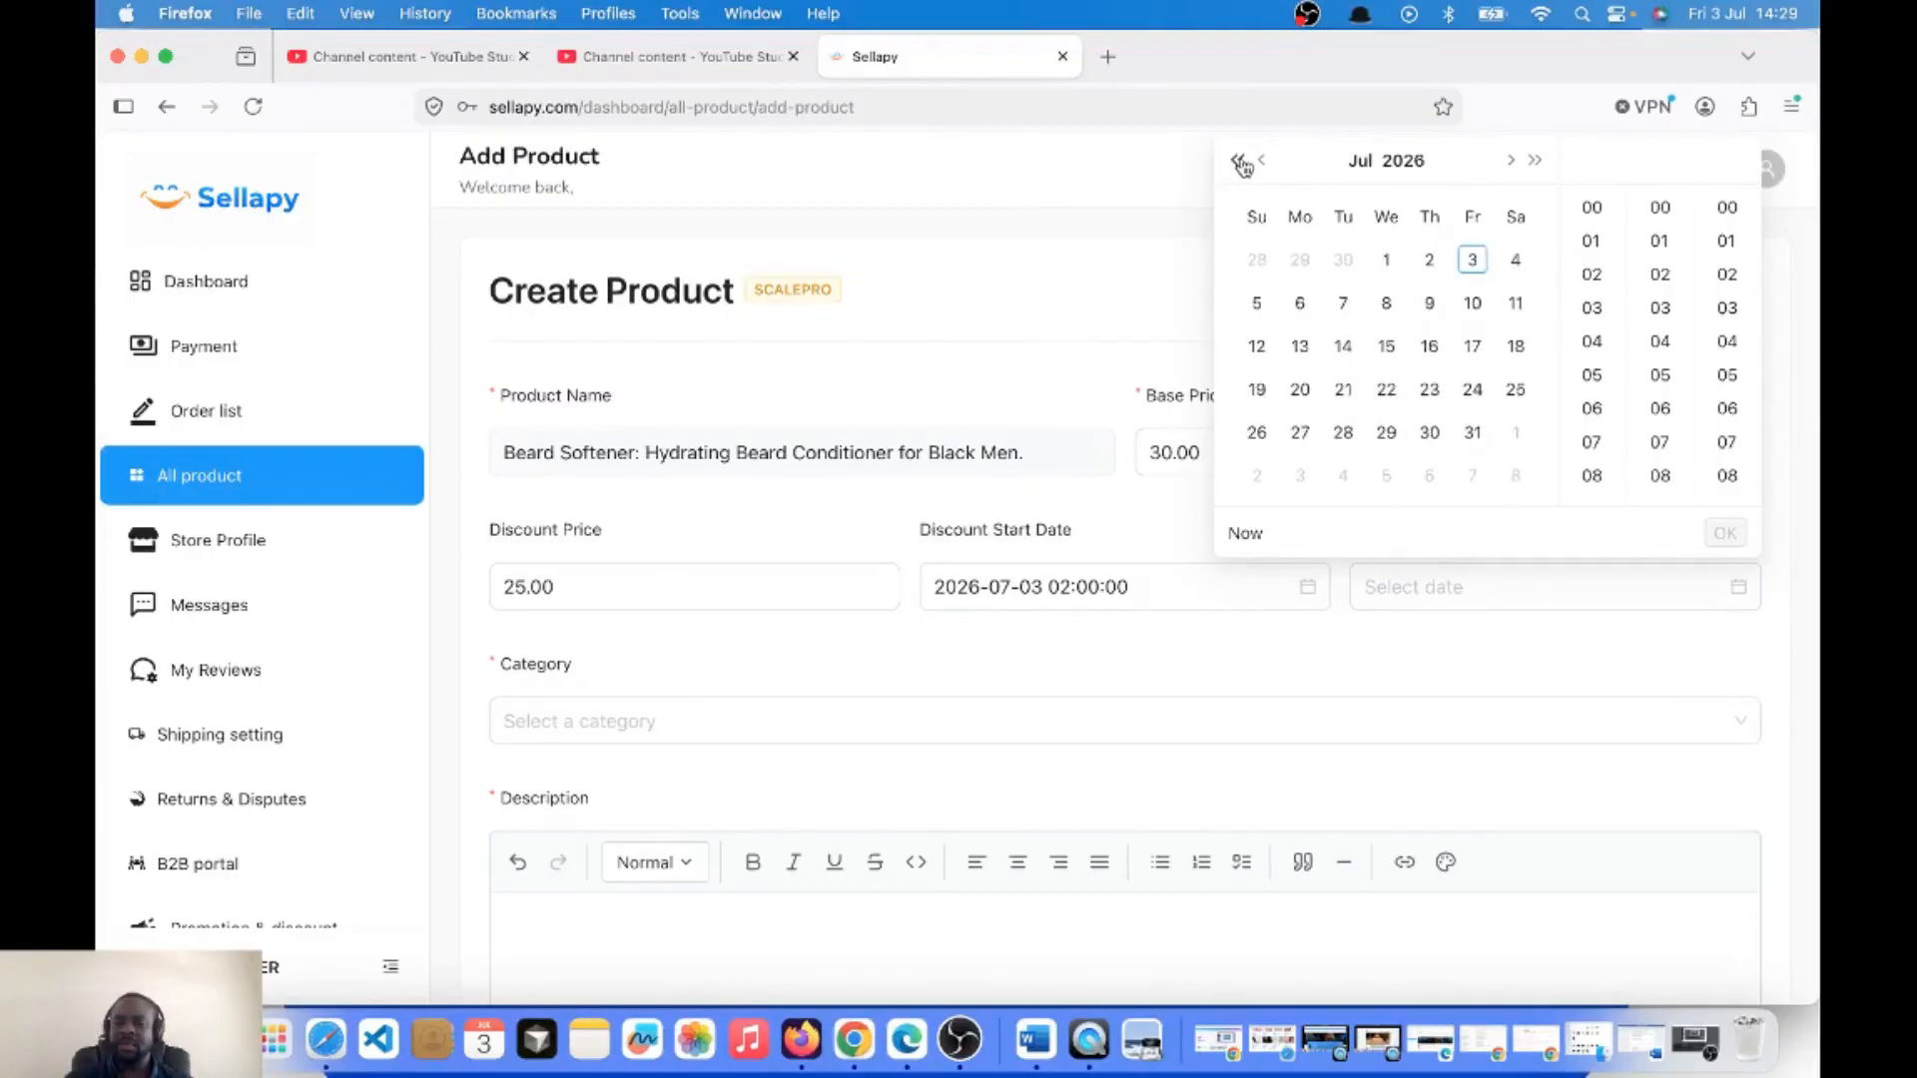
pyautogui.click(1512, 163)
pyautogui.click(1512, 163)
pyautogui.click(1512, 163)
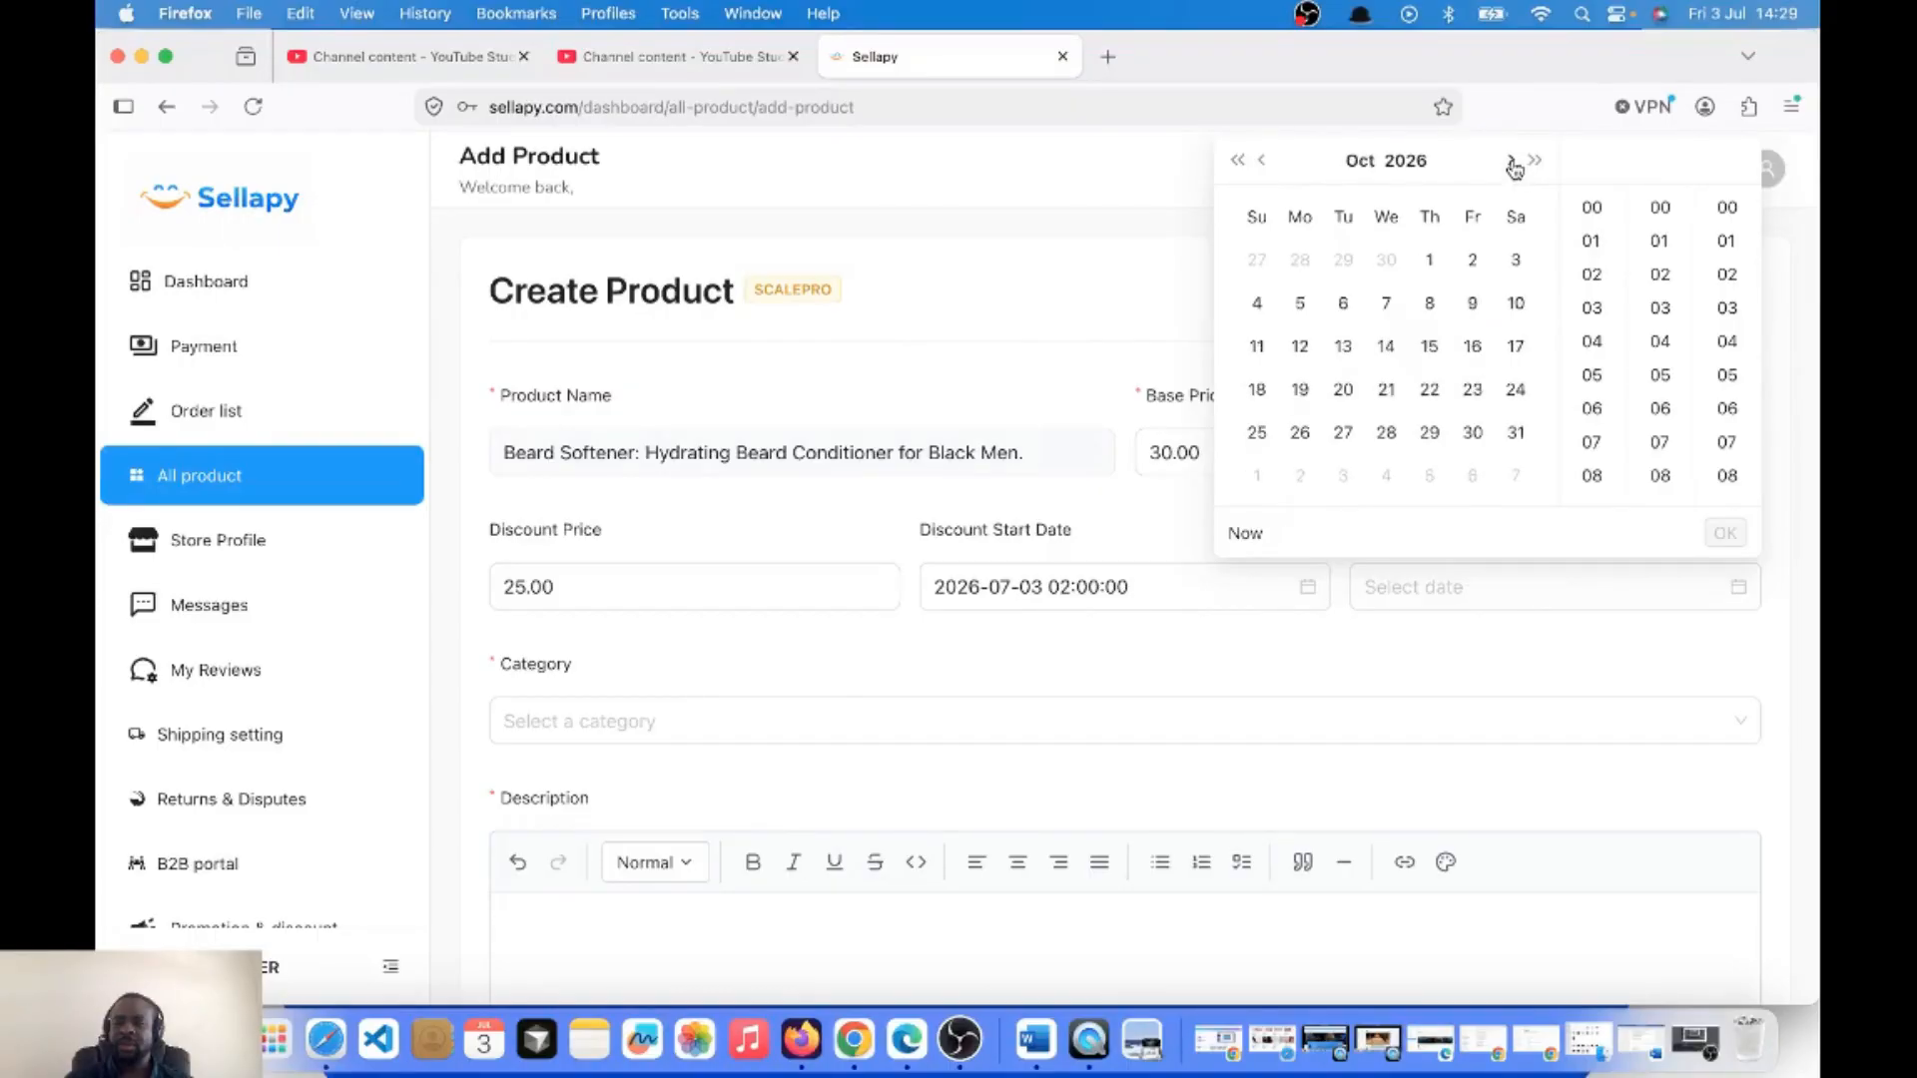
pyautogui.click(1516, 432)
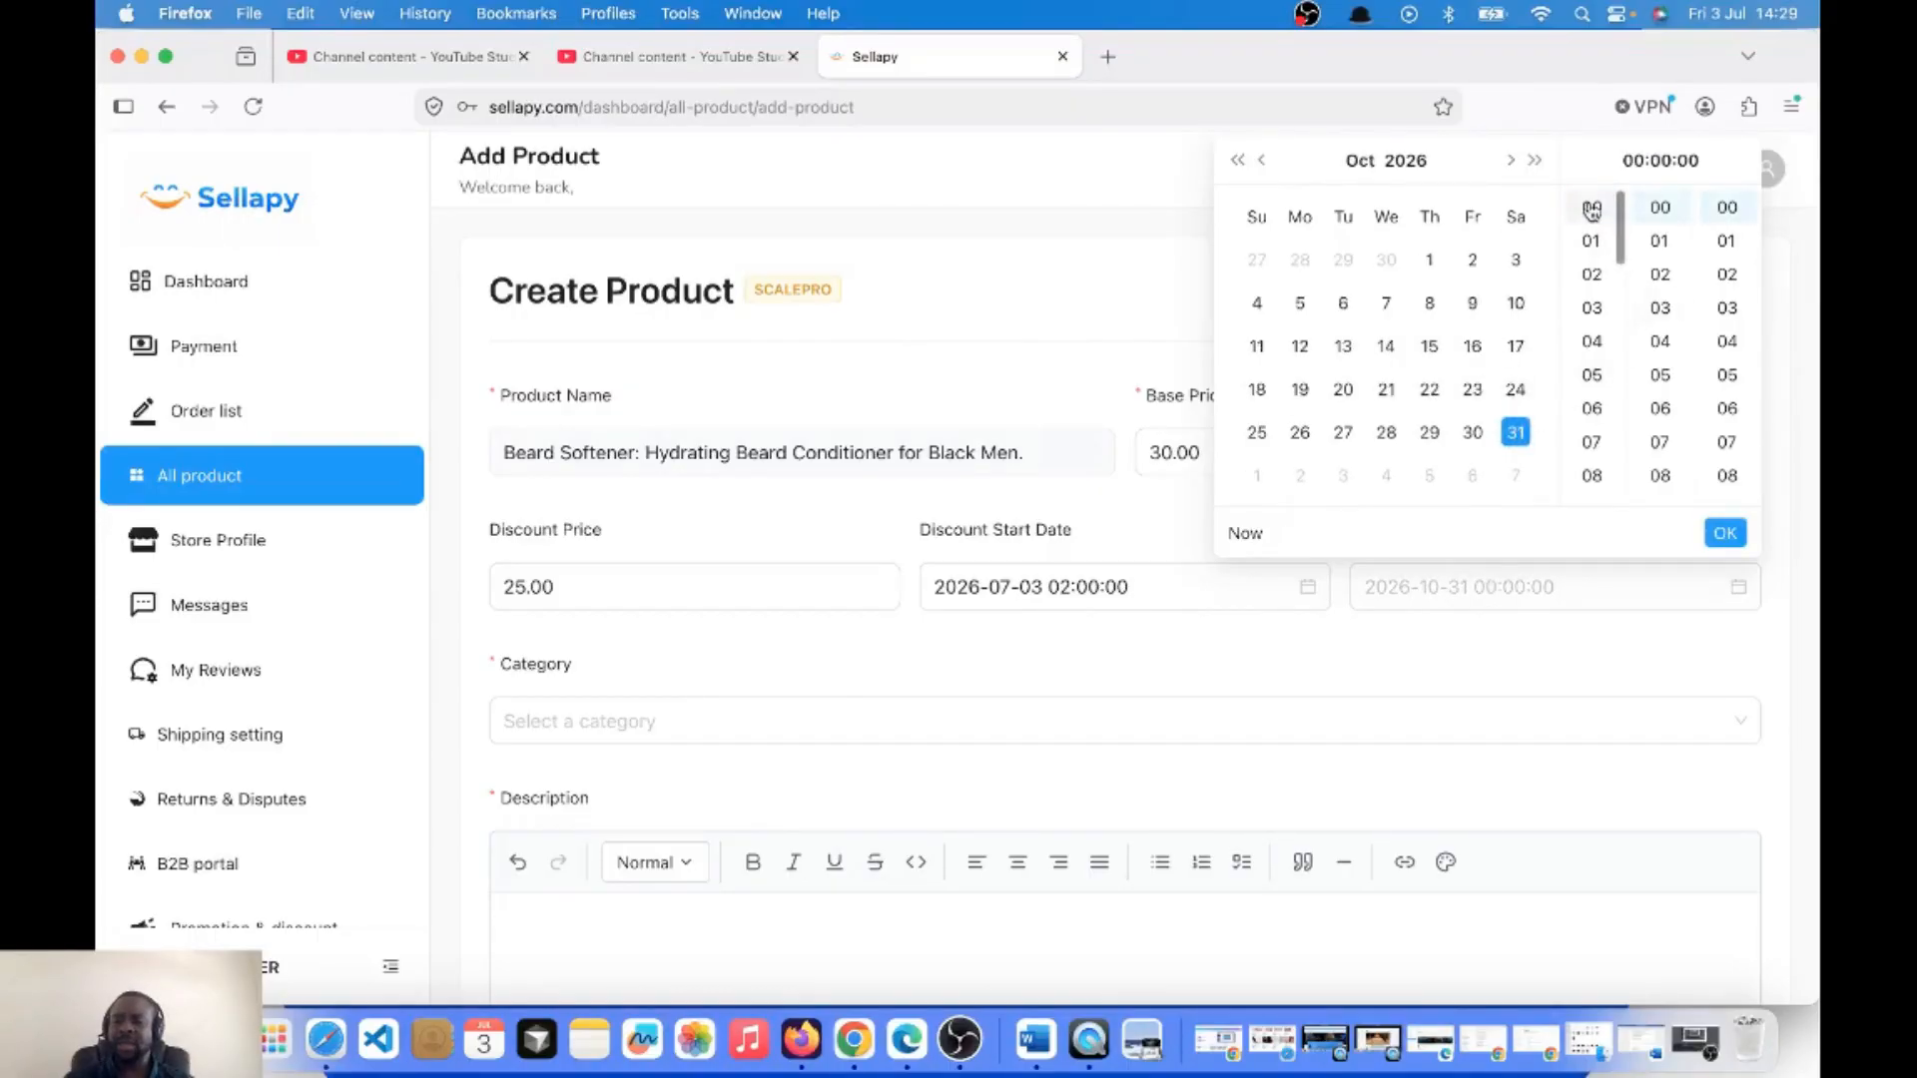
pyautogui.click(1727, 531)
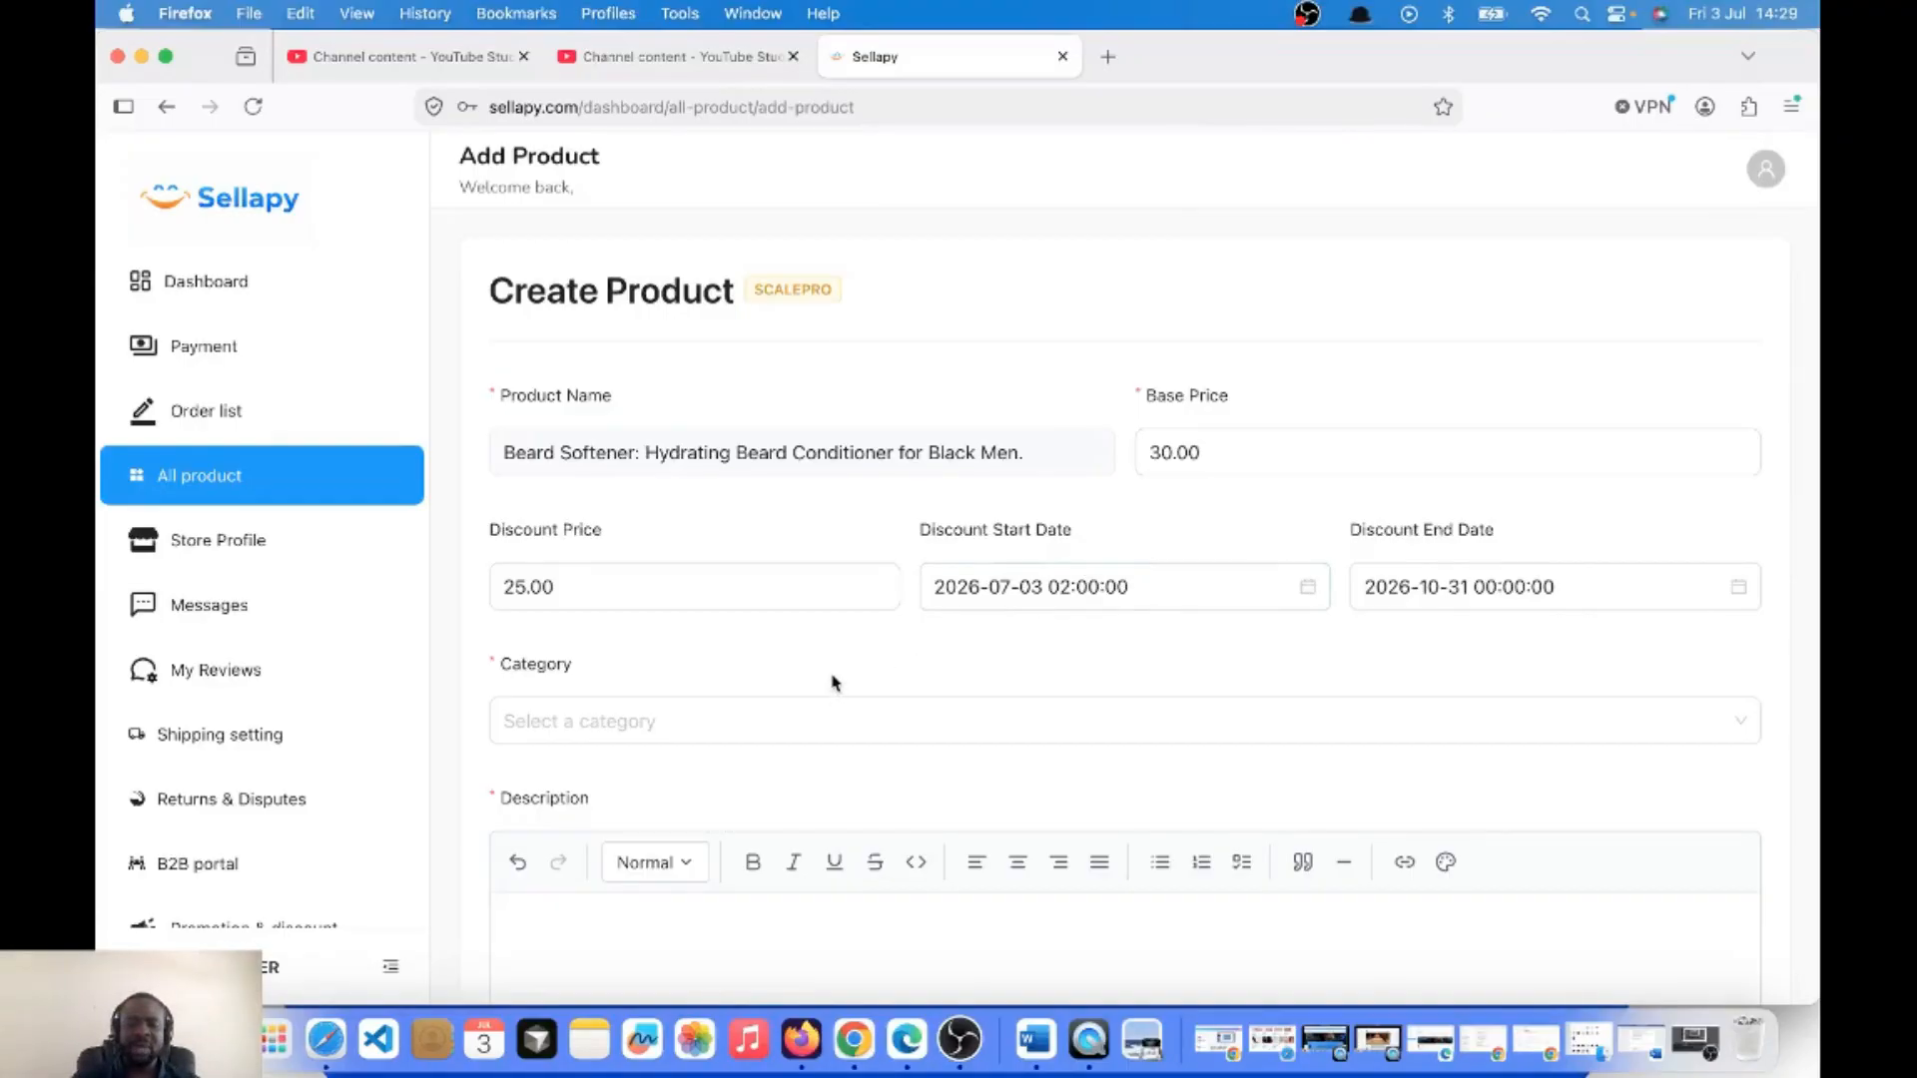
# Assign the product to the "beauty & skincare" category.
pyautogui.scroll(-2, 835, 683)
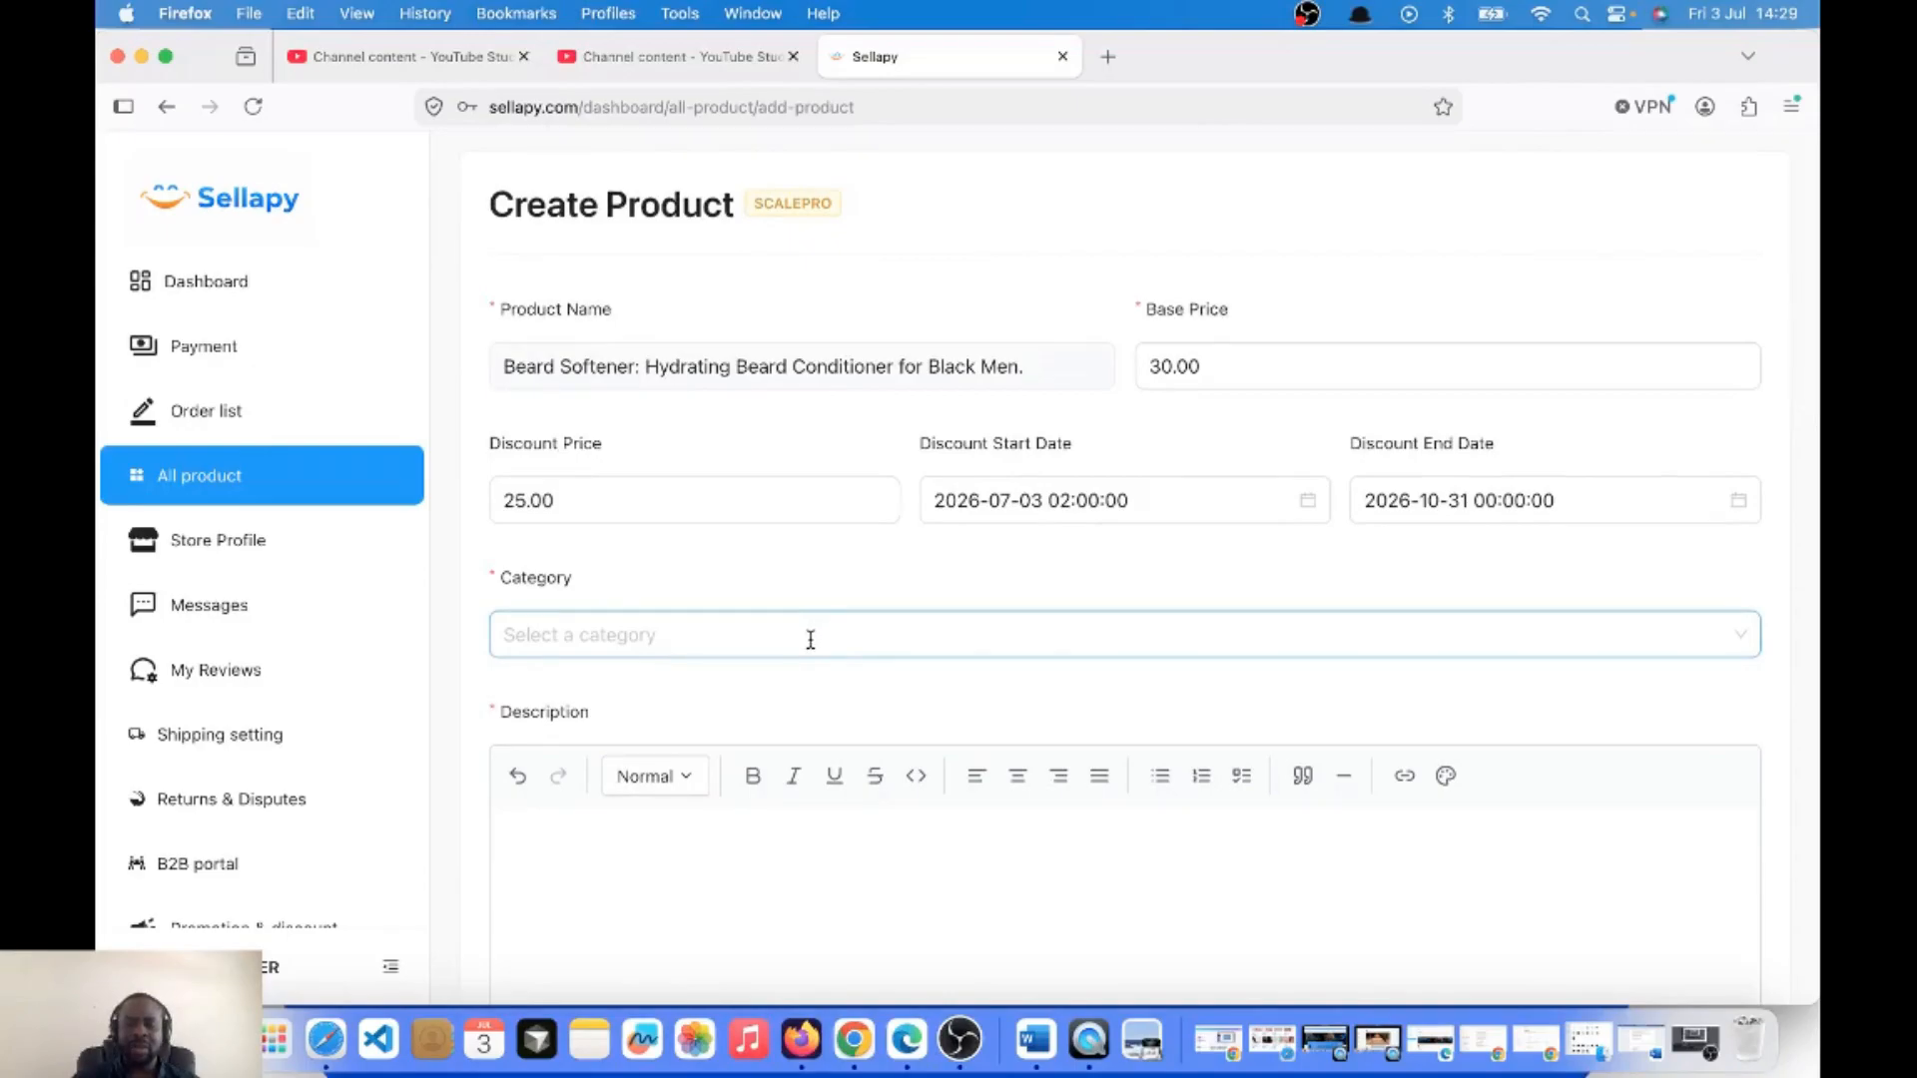
pyautogui.click(811, 639)
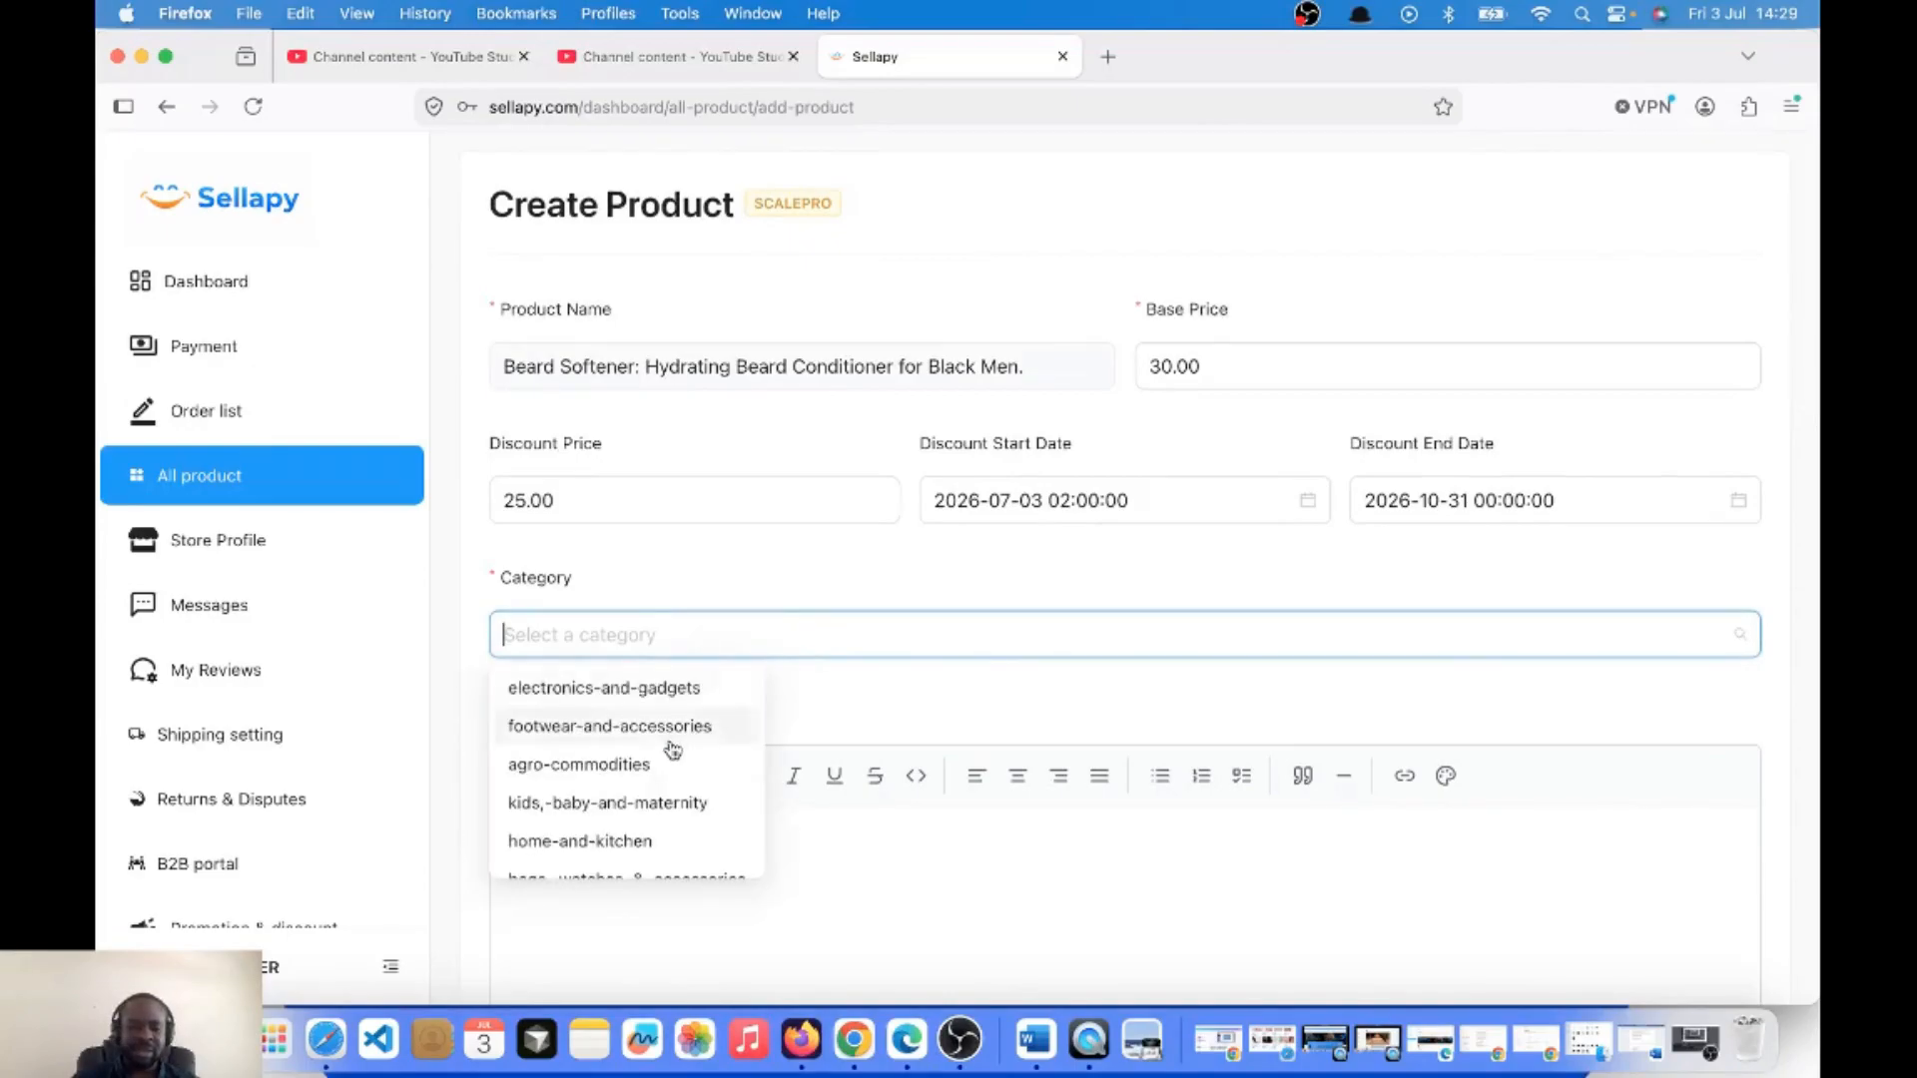
pyautogui.scroll(-4, 673, 750)
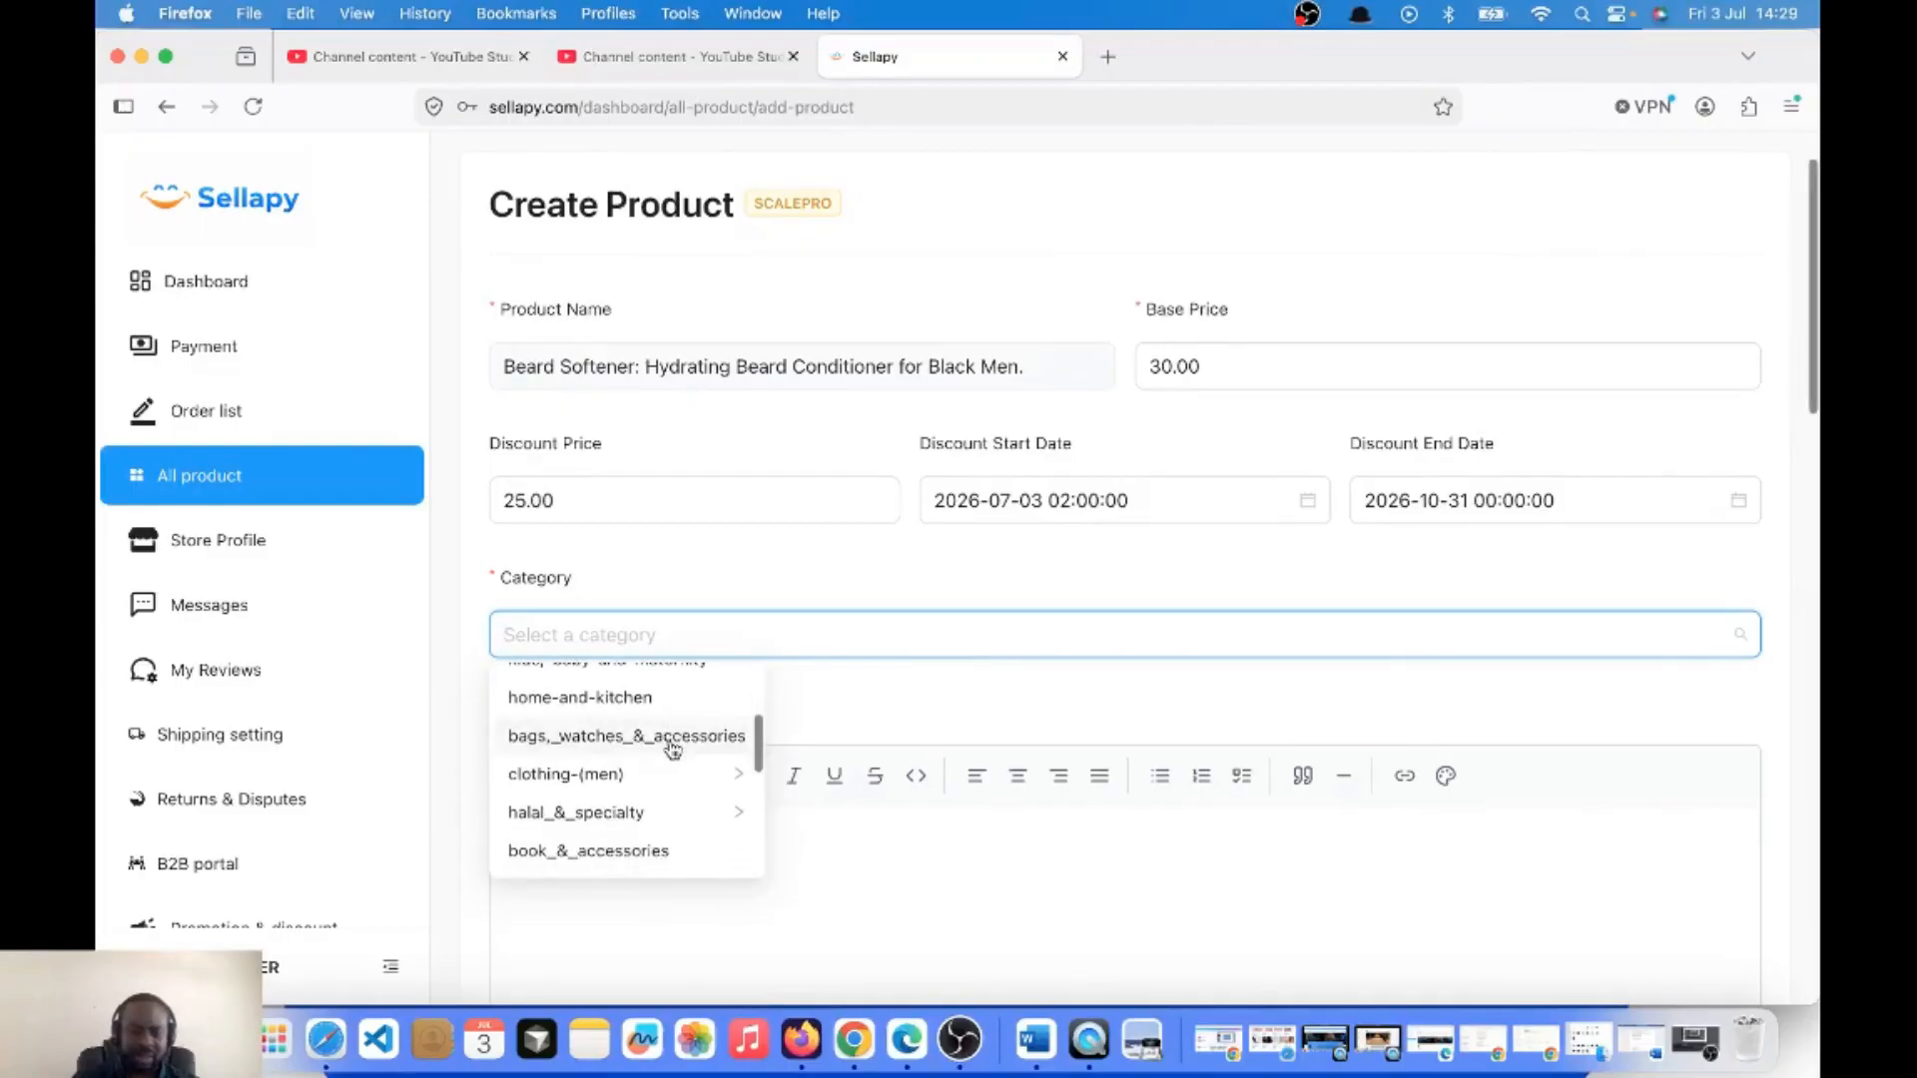
pyautogui.scroll(-2, 673, 749)
pyautogui.scroll(-3, 673, 750)
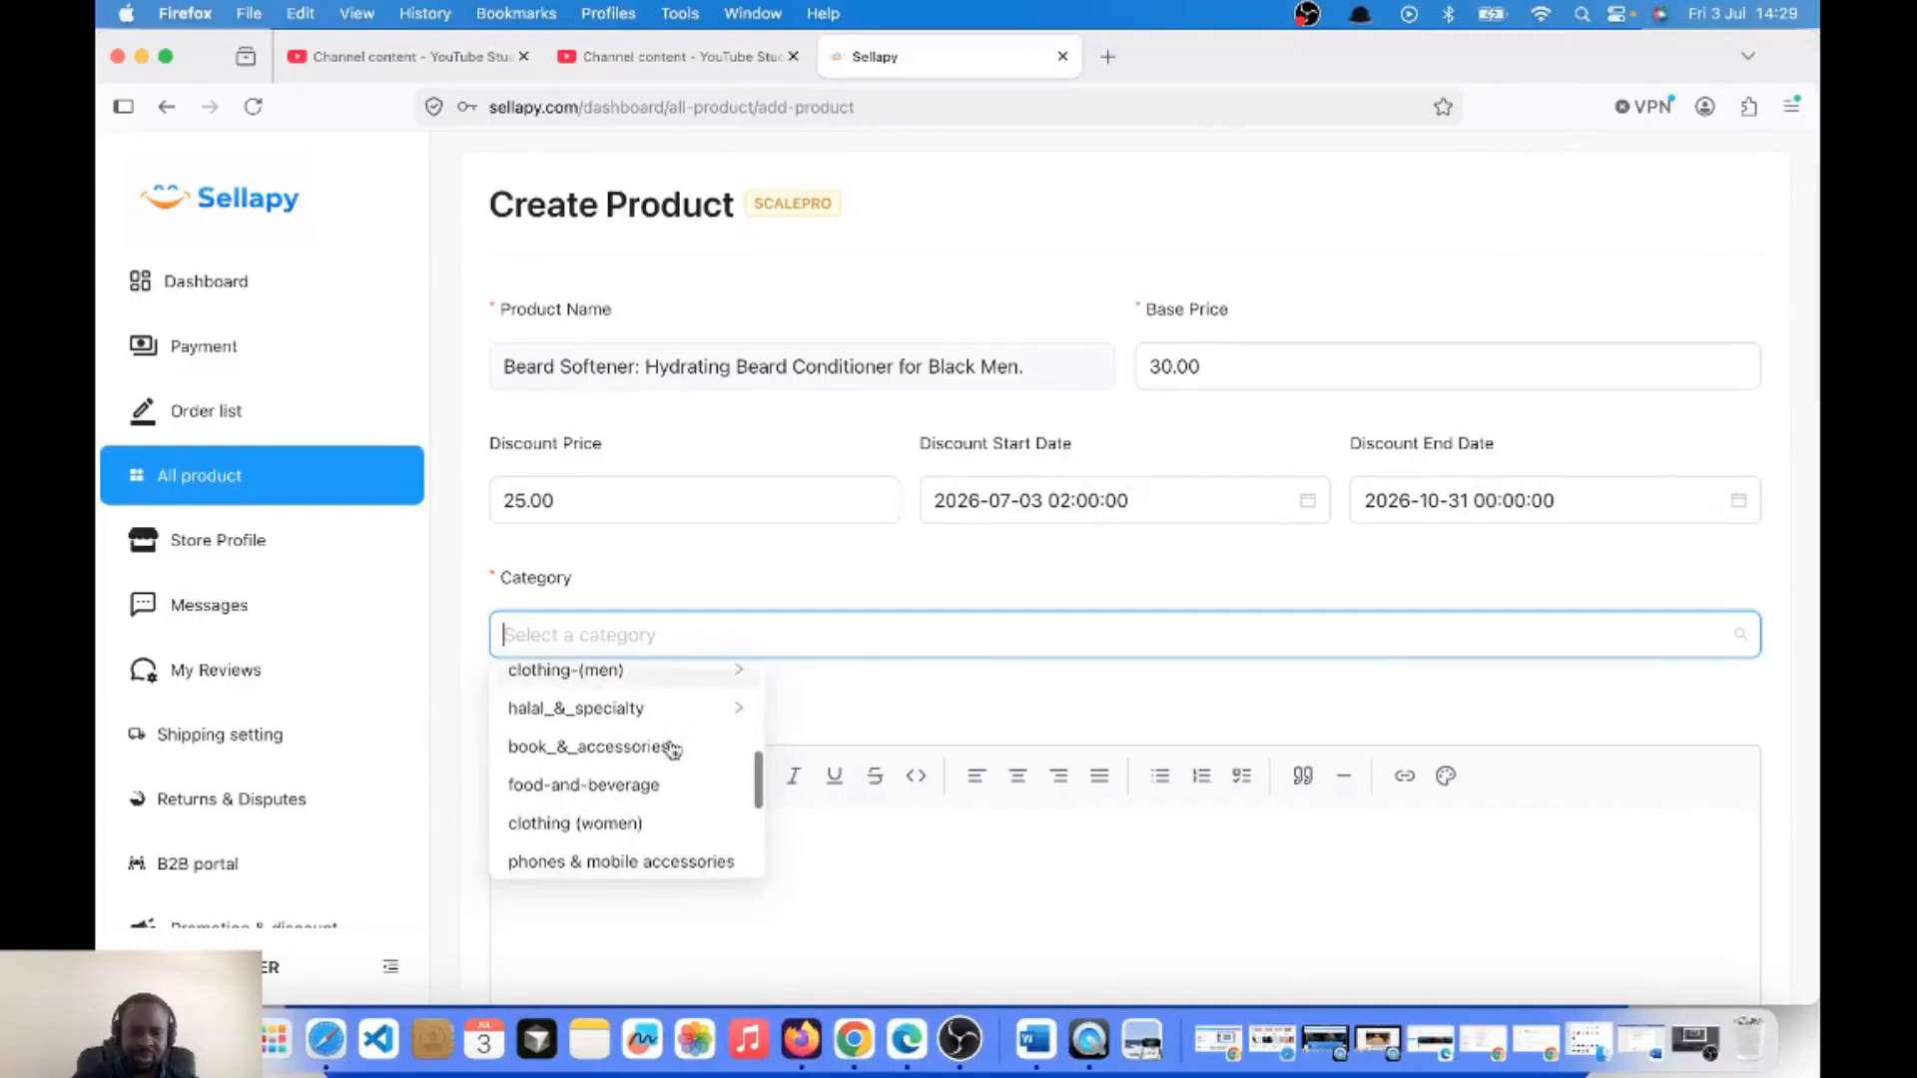
pyautogui.scroll(-3, 673, 750)
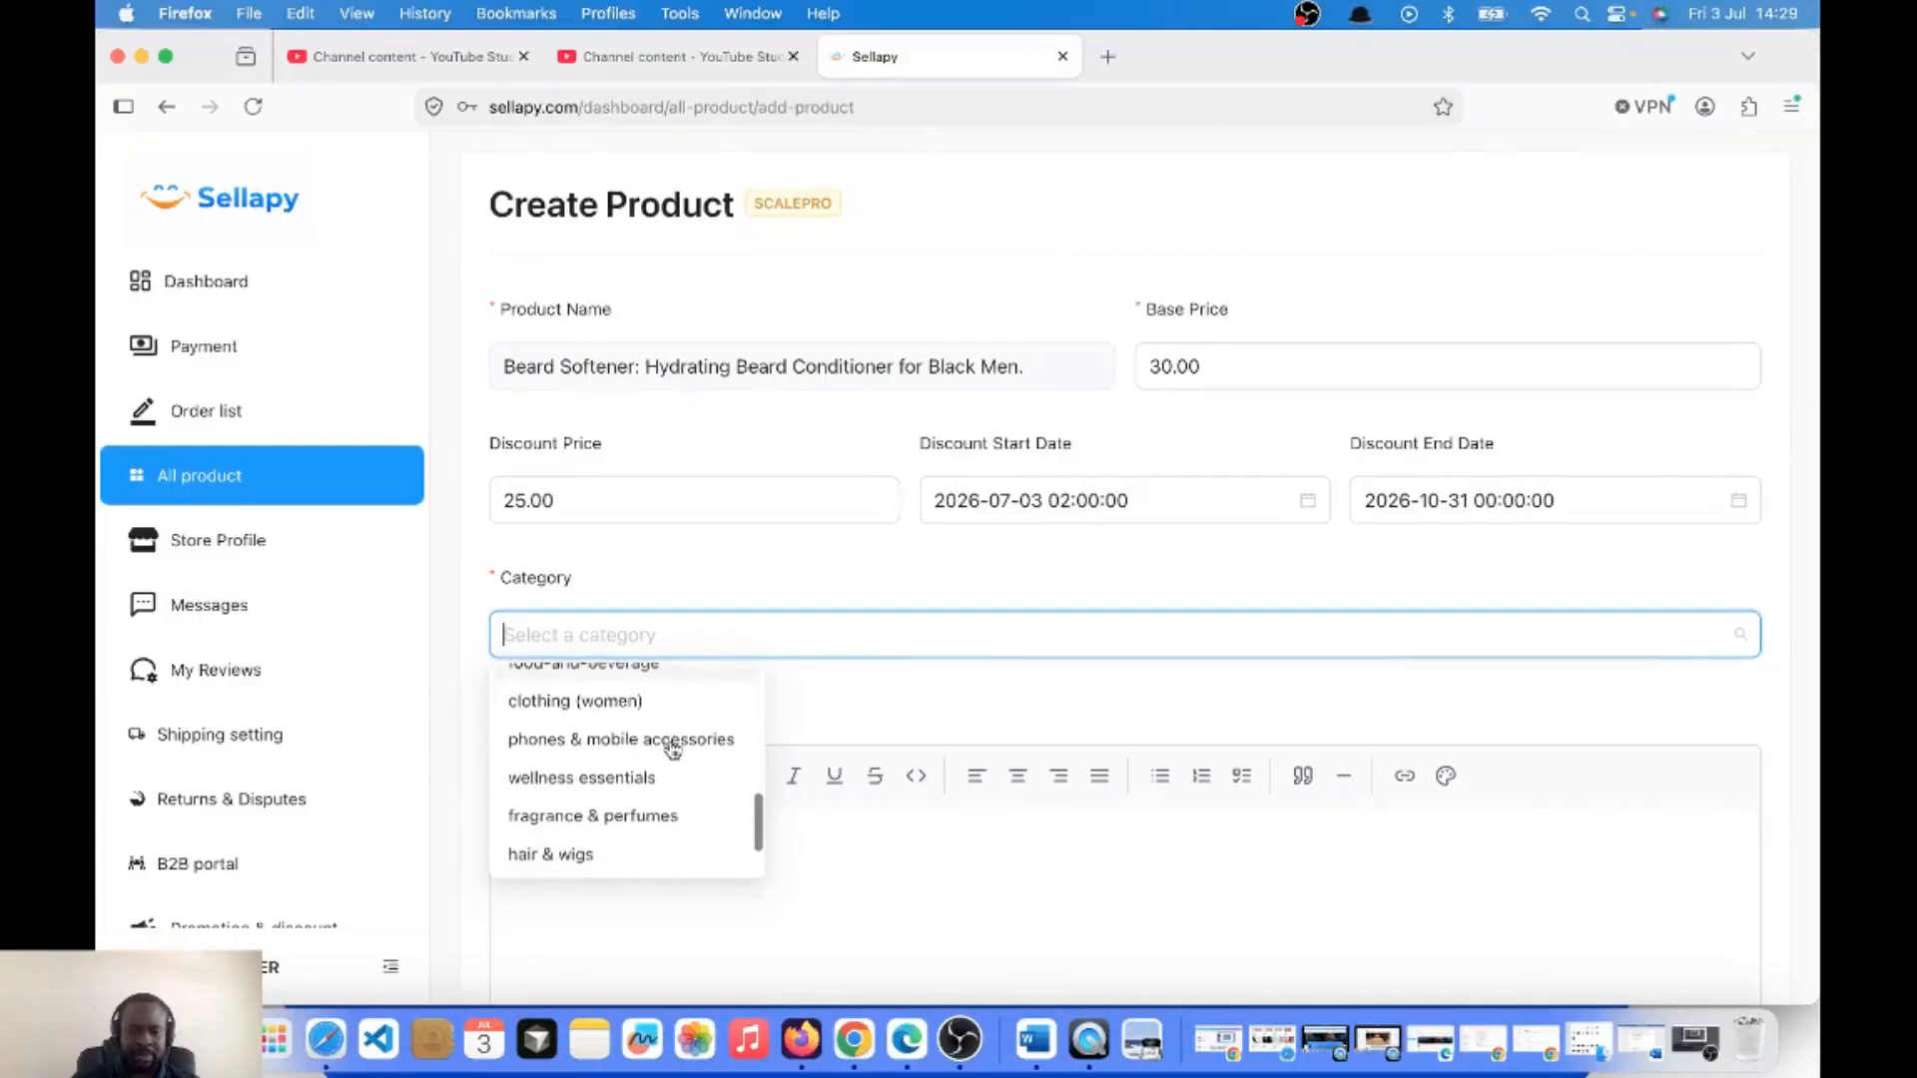
pyautogui.scroll(-1, 668, 747)
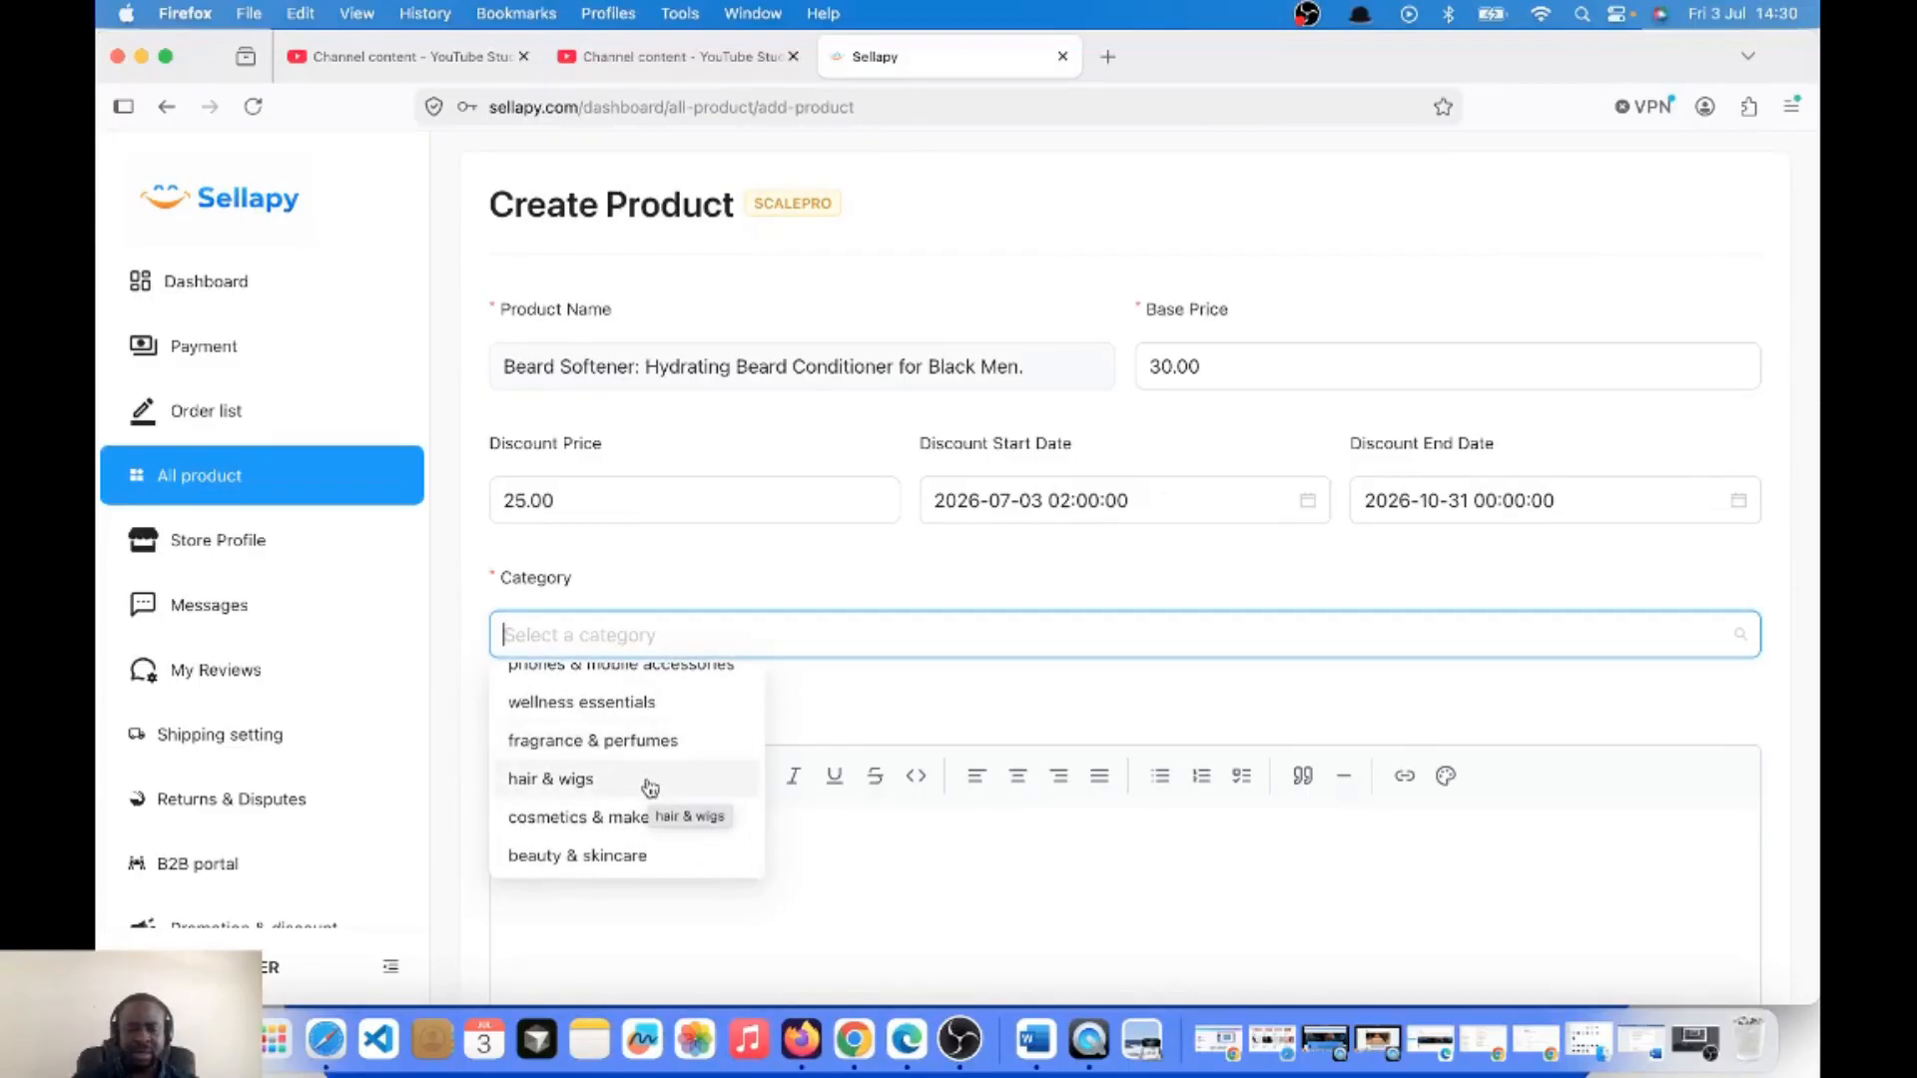
pyautogui.click(549, 857)
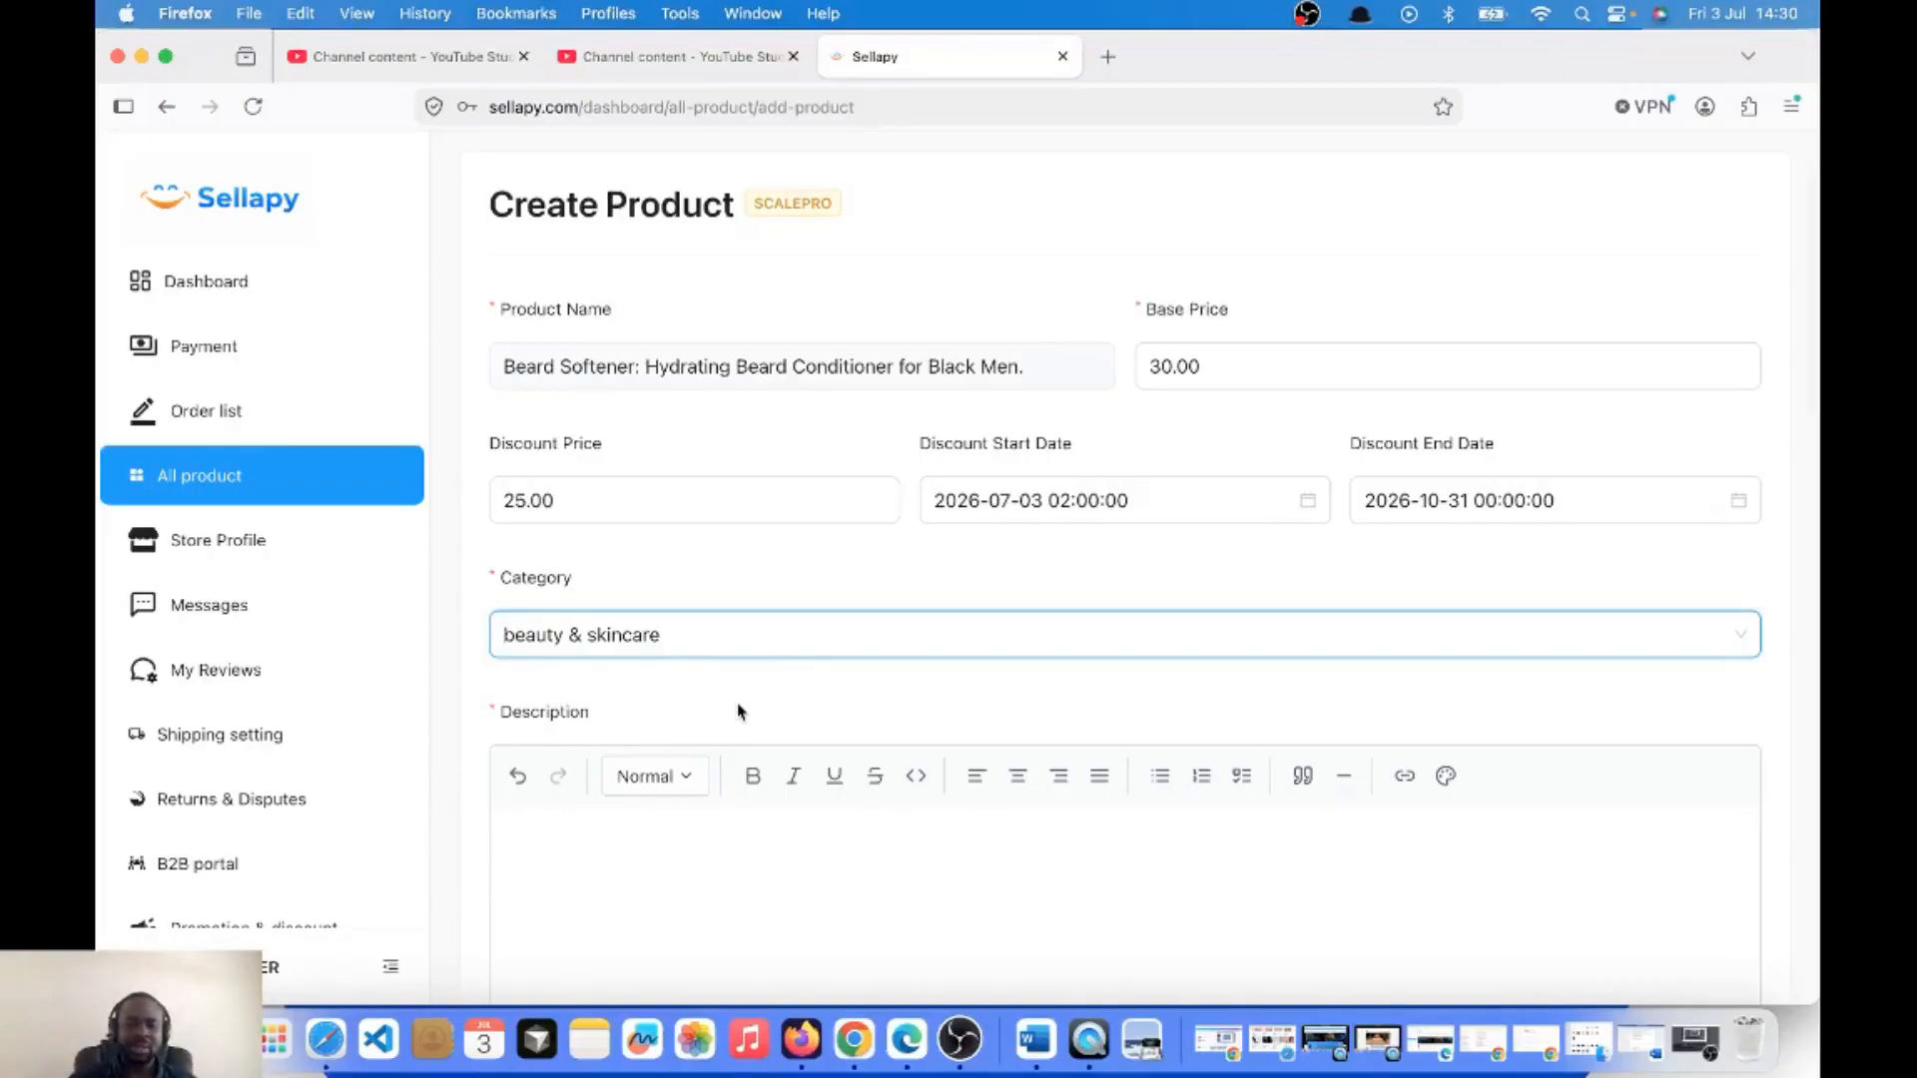
# Fill the product Description with the copied beard softener text, including its headline, introduction and Main Benefits sections.
pyautogui.scroll(-2, 738, 711)
pyautogui.scroll(-5, 468, 627)
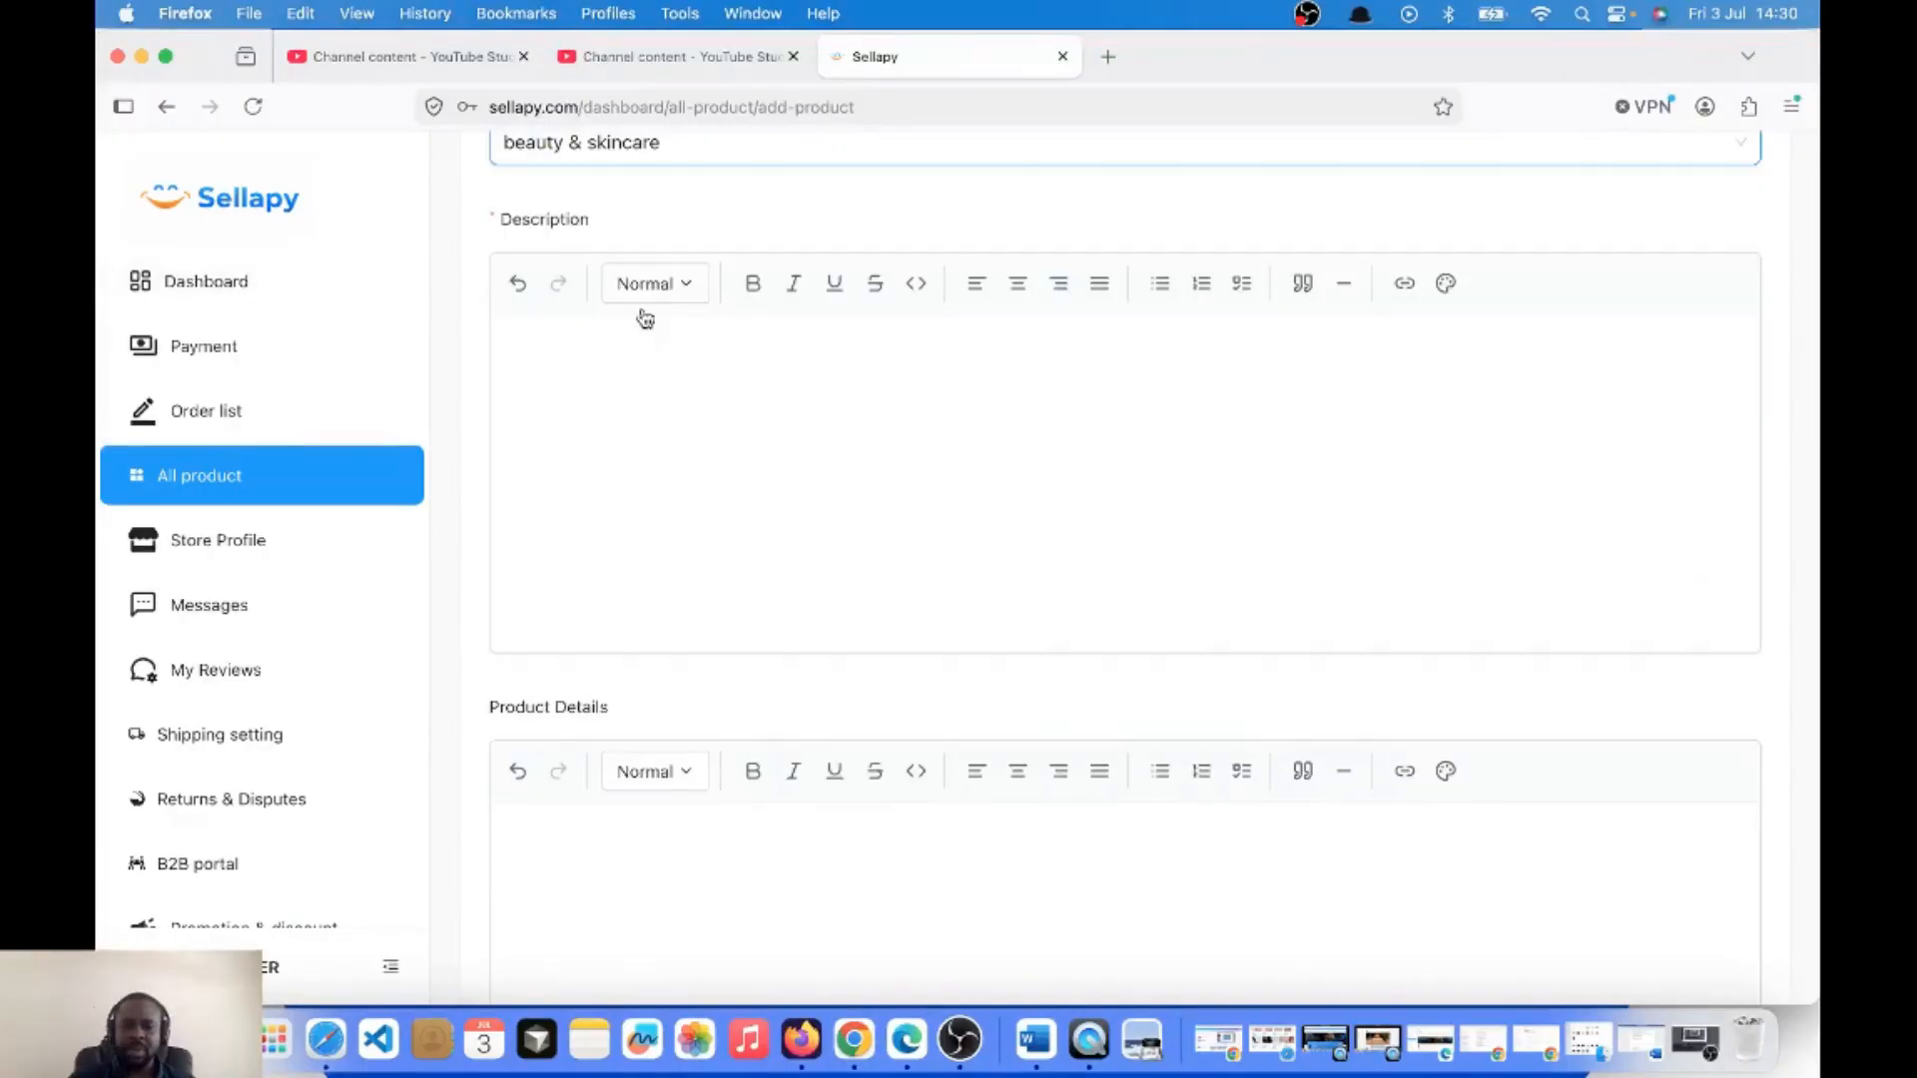
pyautogui.click(608, 355)
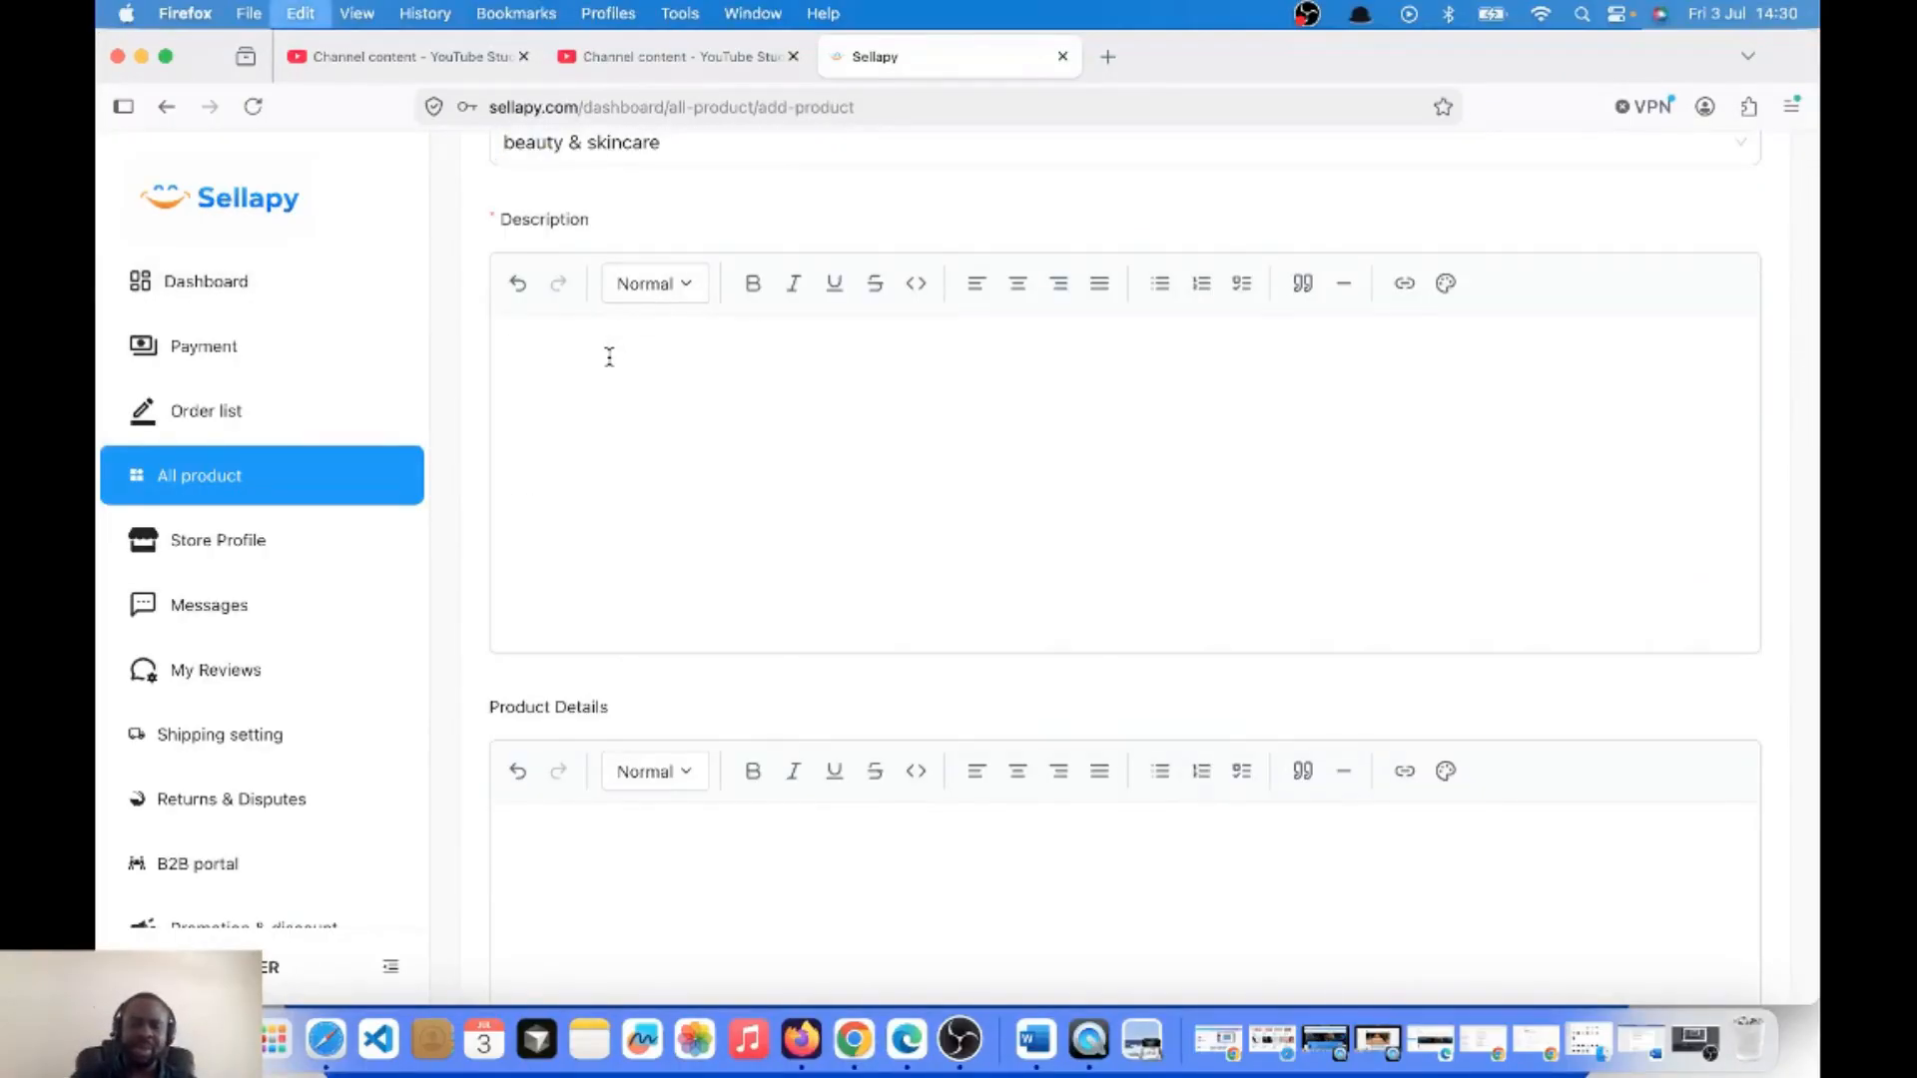
pyautogui.press('super+v')
pyautogui.scroll(3, 801, 440)
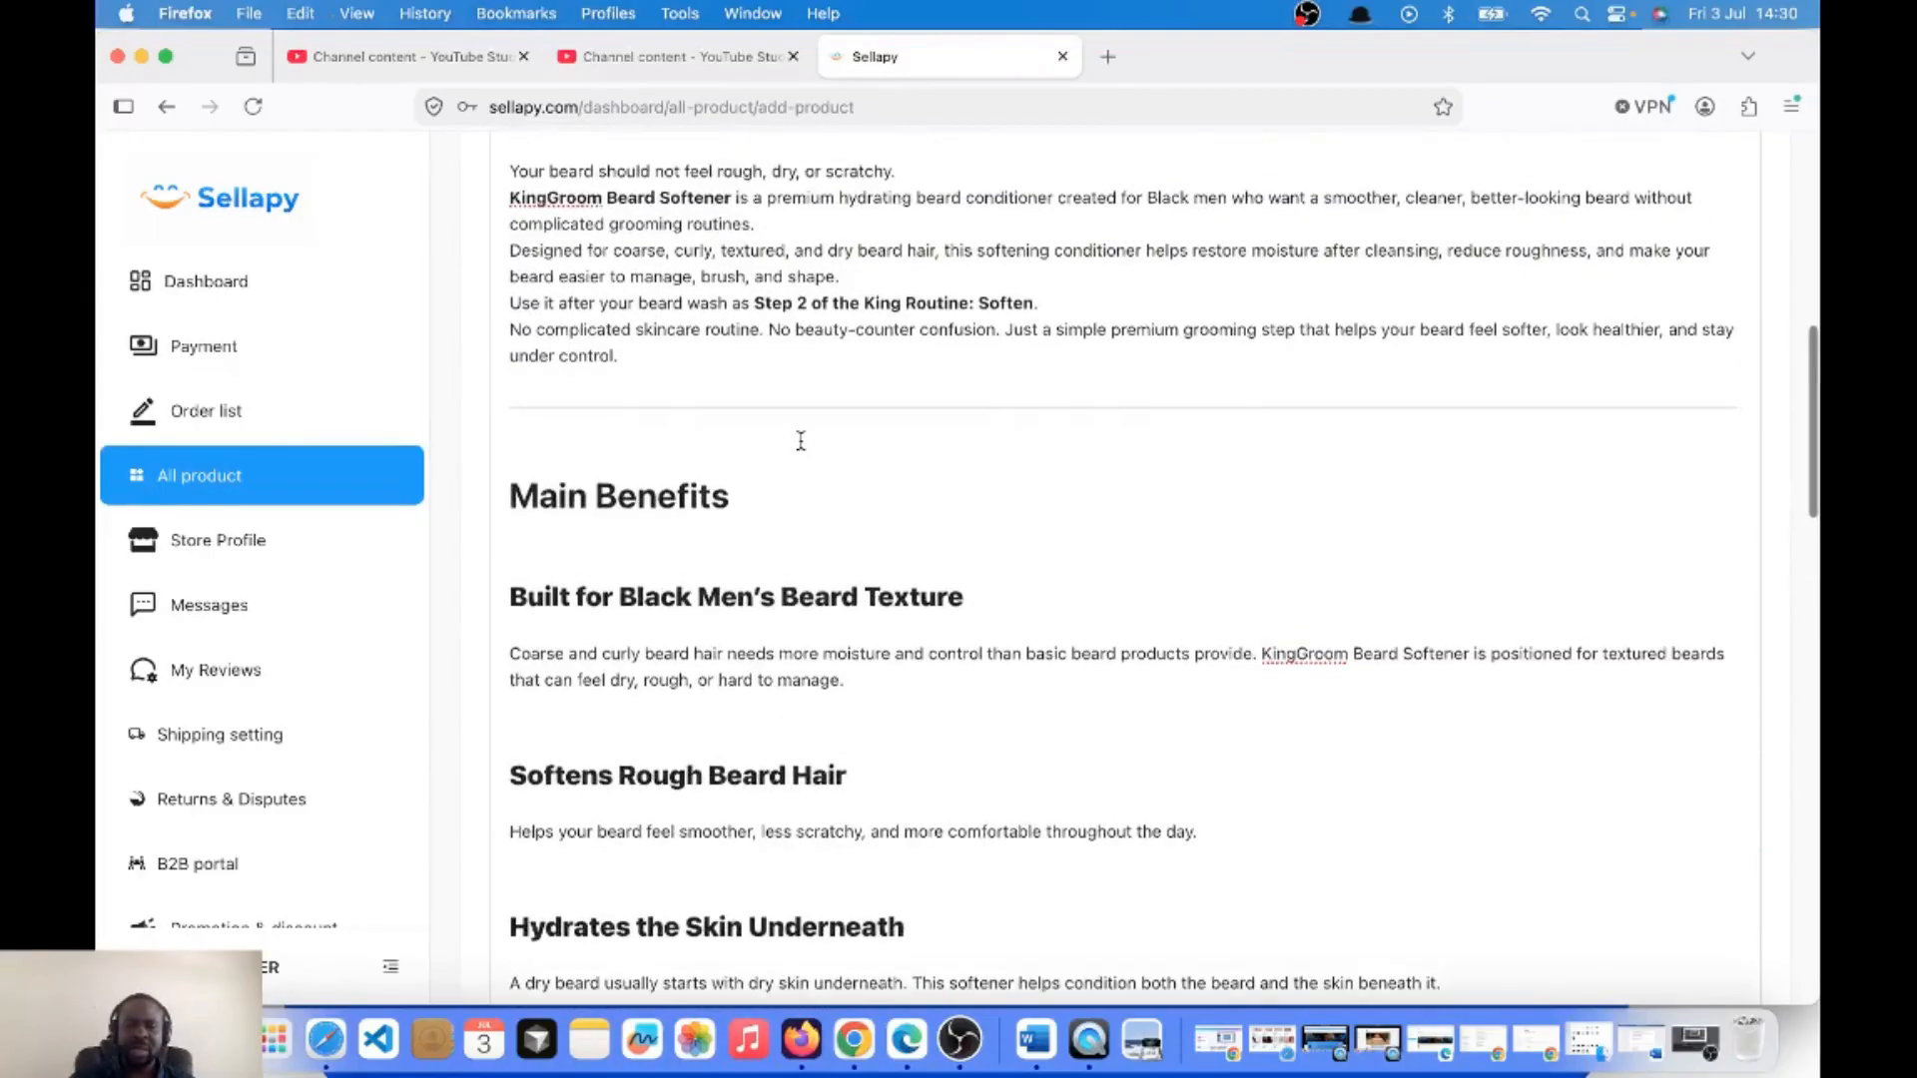
# Join the separate lines beneath the description's headline into one continuous introductory paragraph by removing the line breaks between them.
pyautogui.scroll(3, 801, 440)
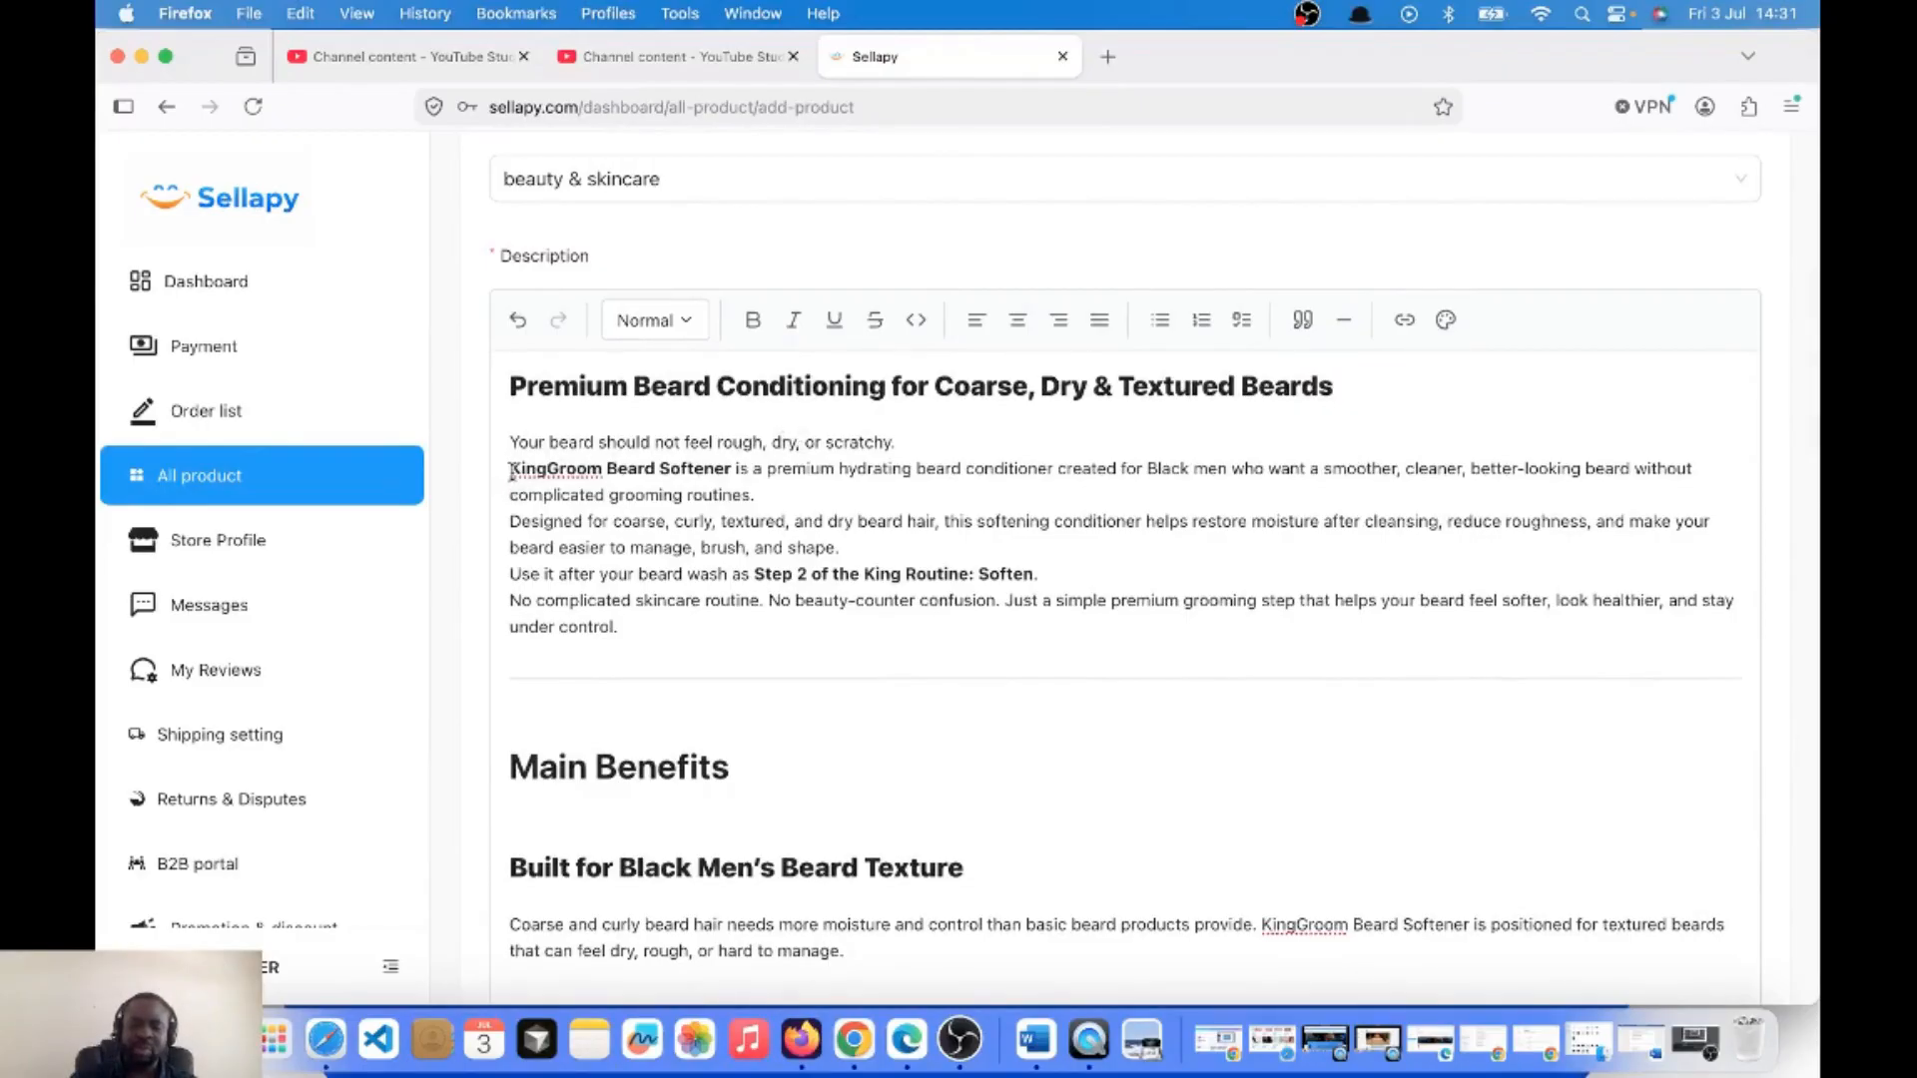
pyautogui.press('BackSpace')
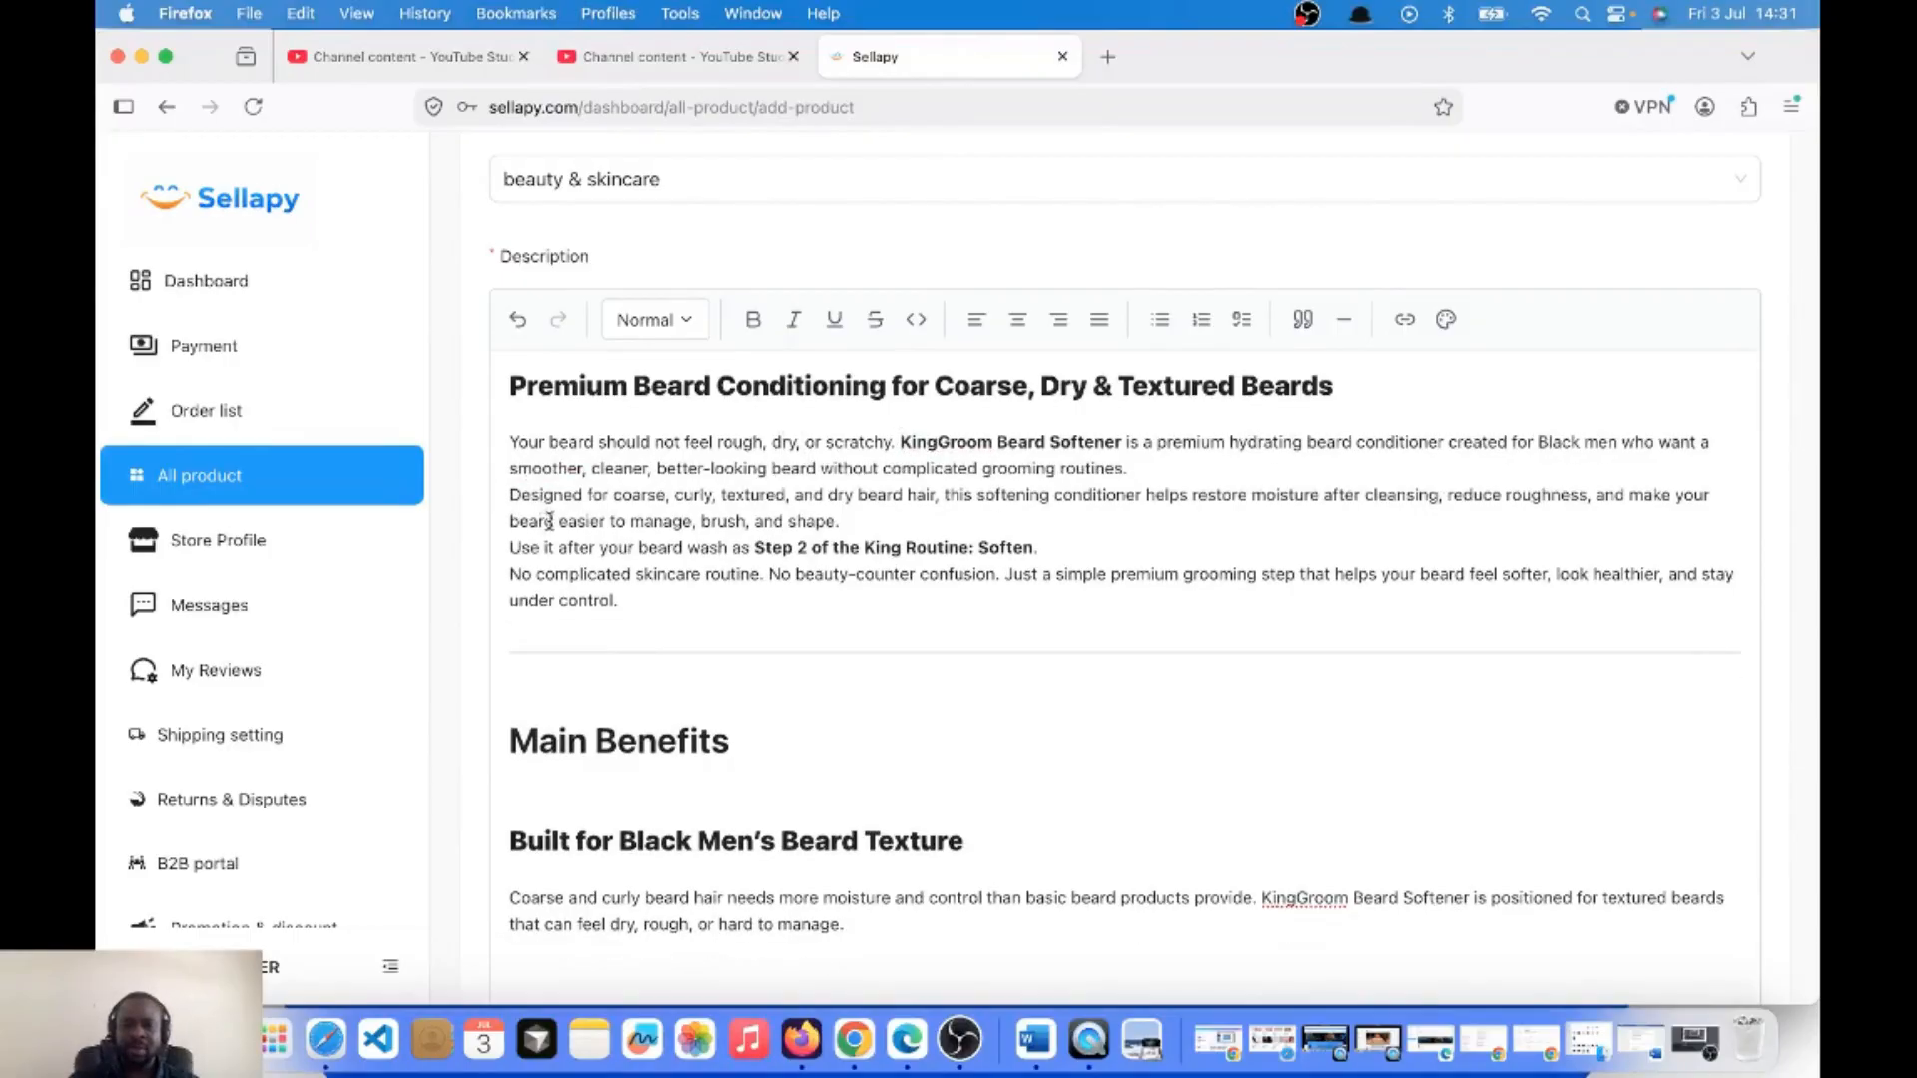
pyautogui.click(510, 496)
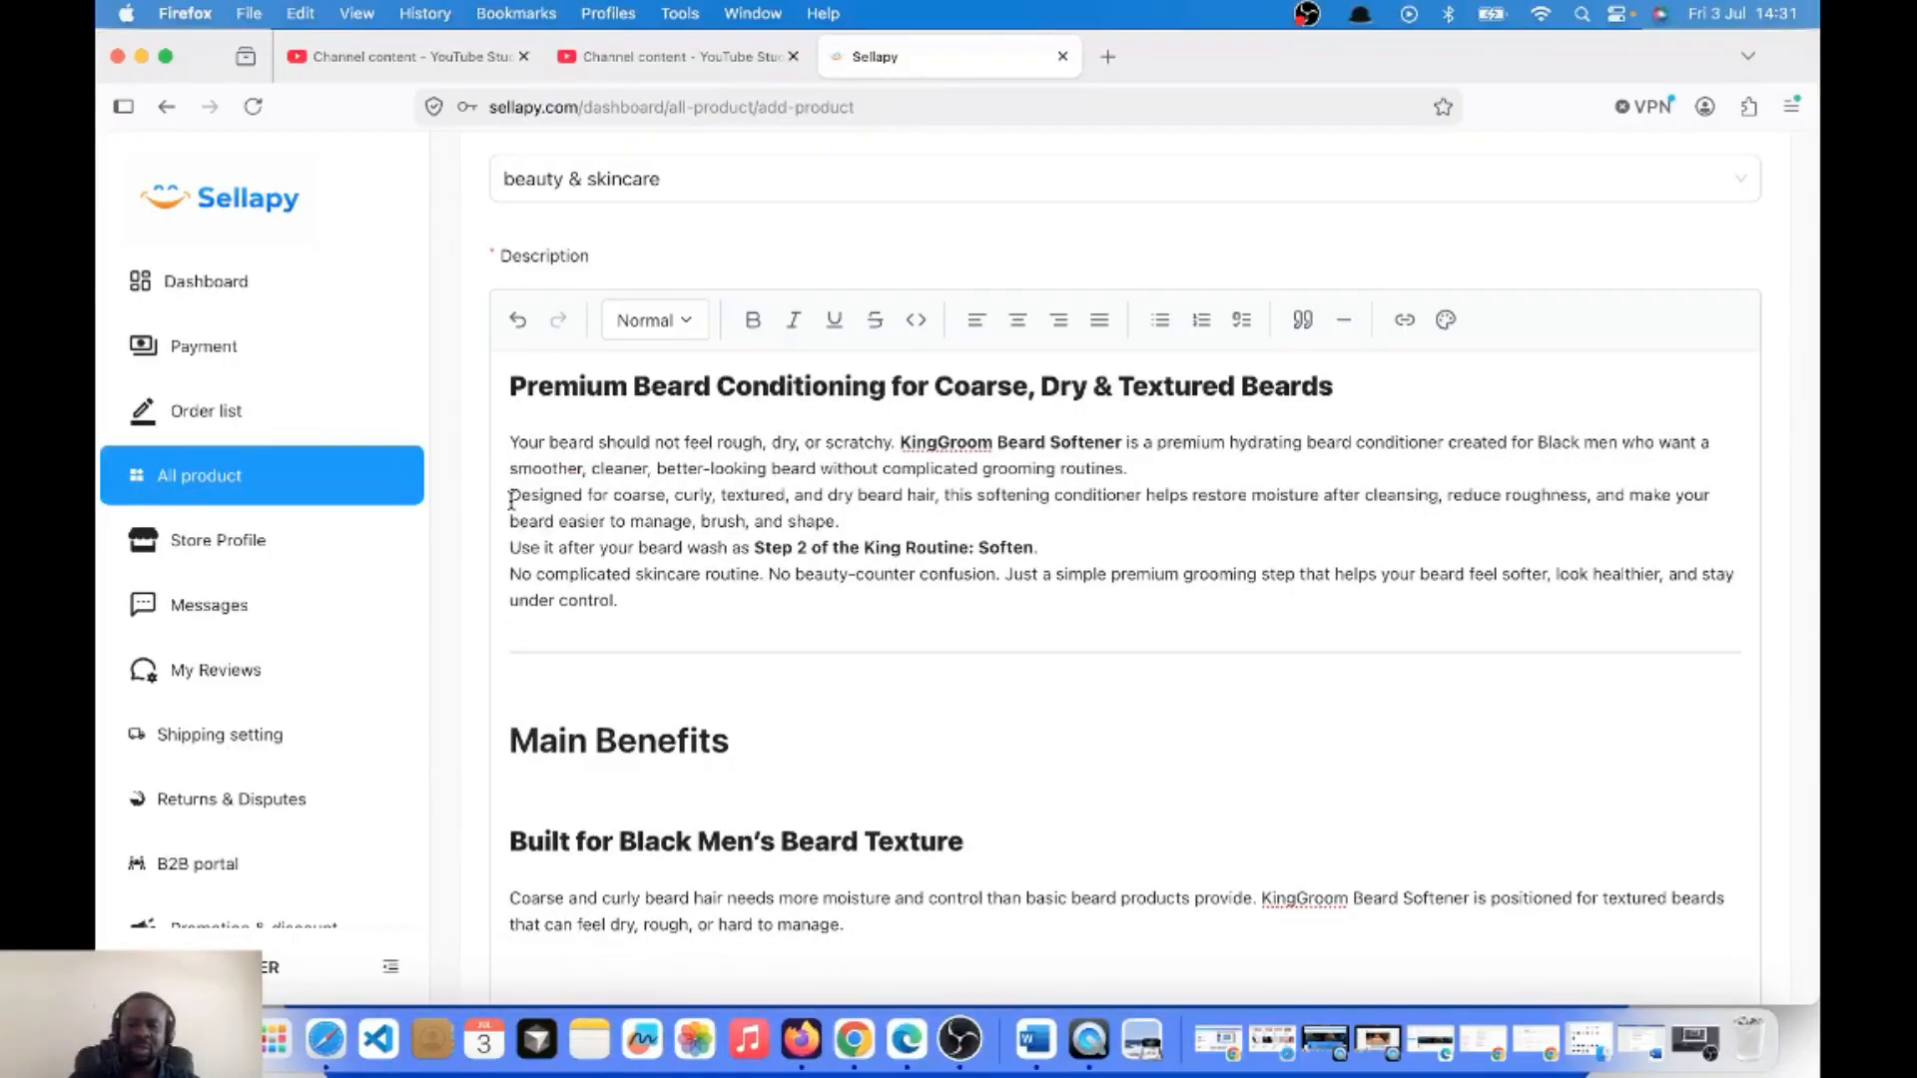
pyautogui.press('BackSpace')
pyautogui.click(510, 549)
pyautogui.press('BackSpace')
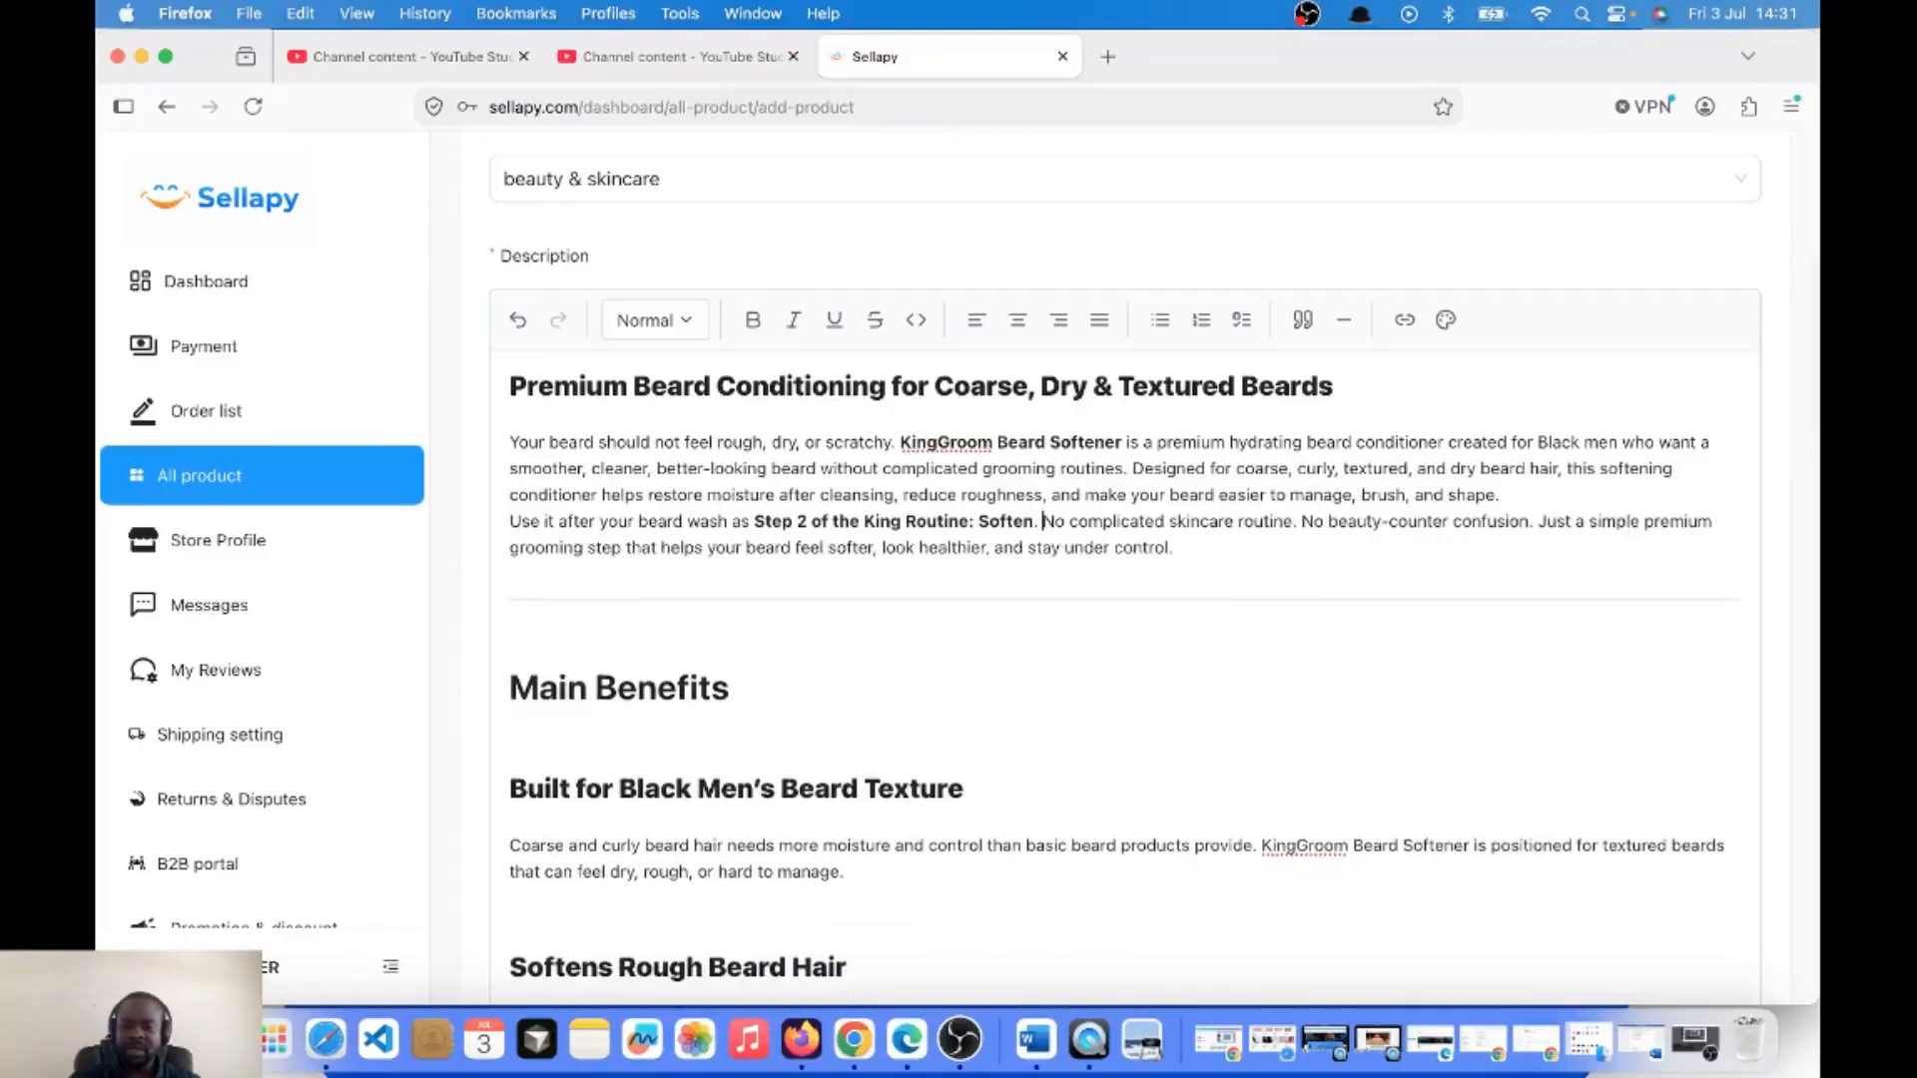
pyautogui.click(511, 520)
pyautogui.press('BackSpace')
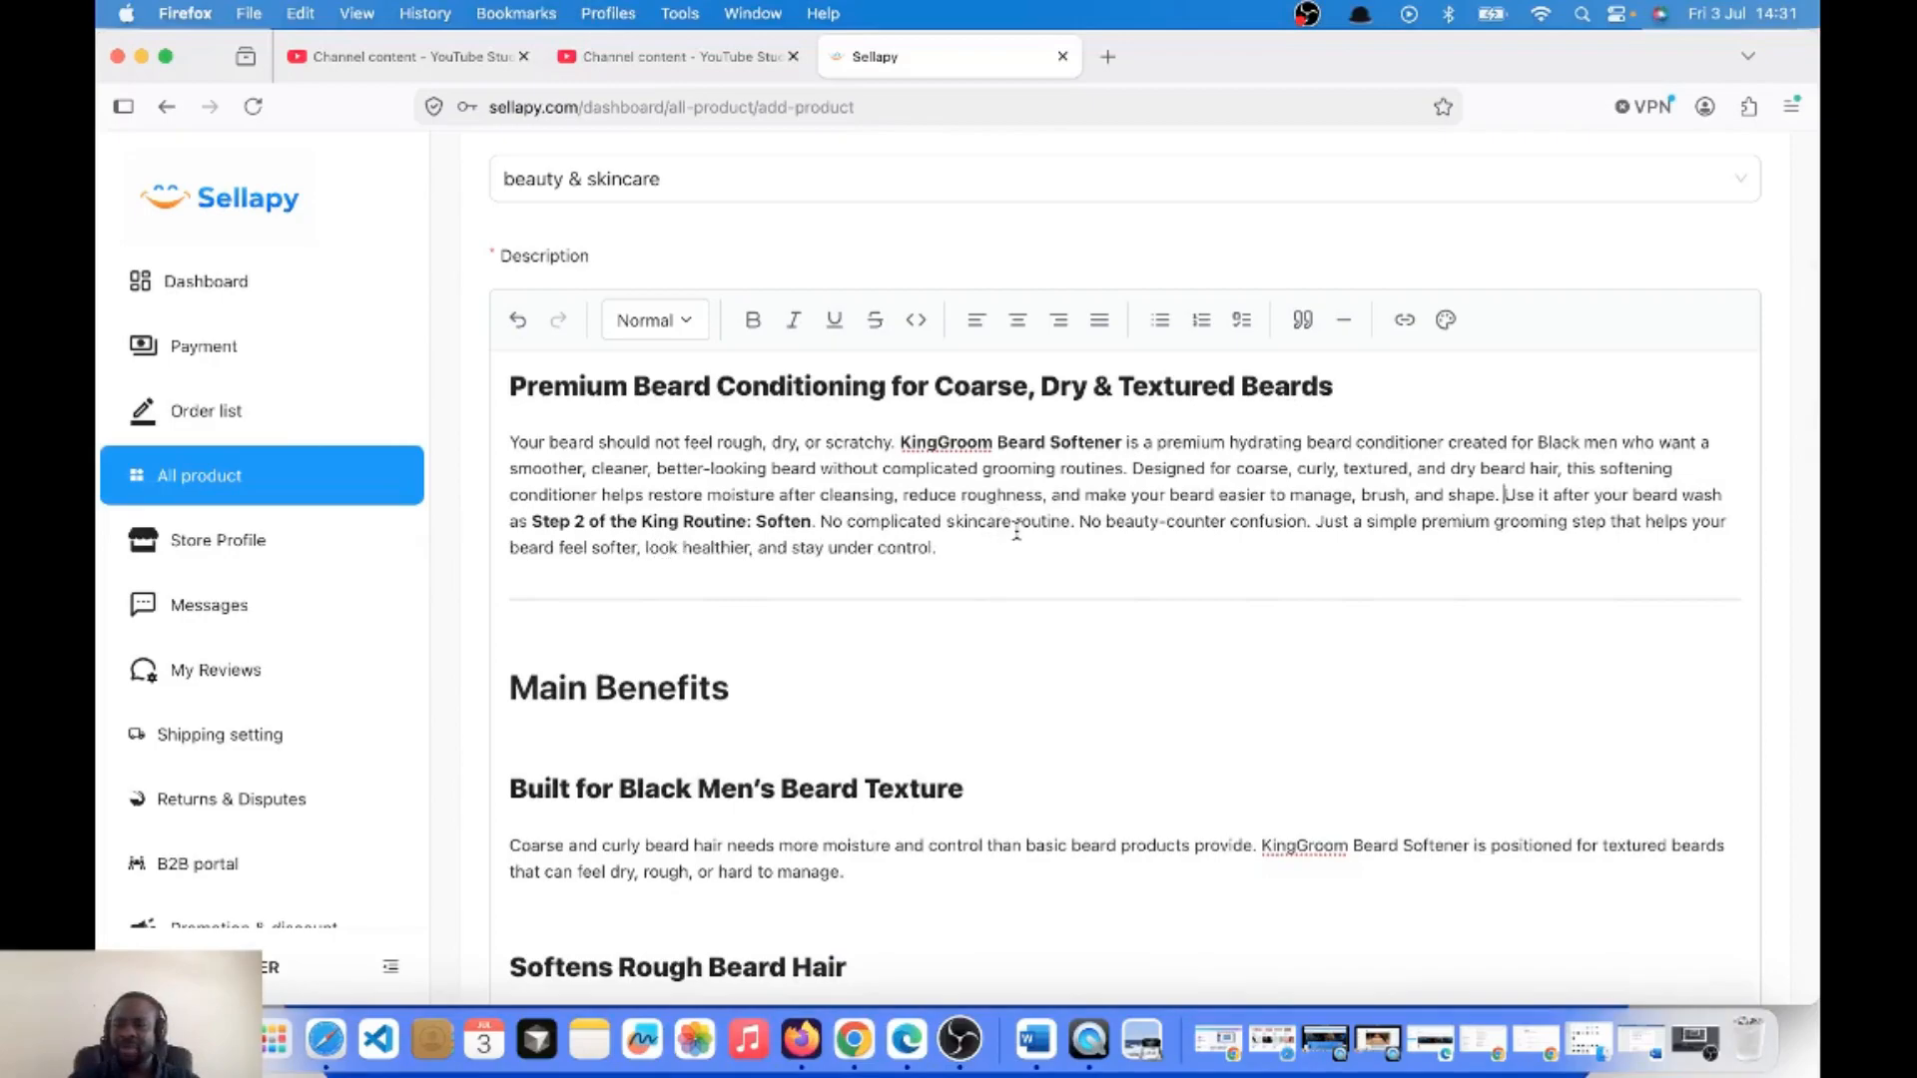
# Review the Main Benefits sections of the description and the Product Details text beneath it.
pyautogui.scroll(-2, 1037, 519)
pyautogui.scroll(-2, 1038, 523)
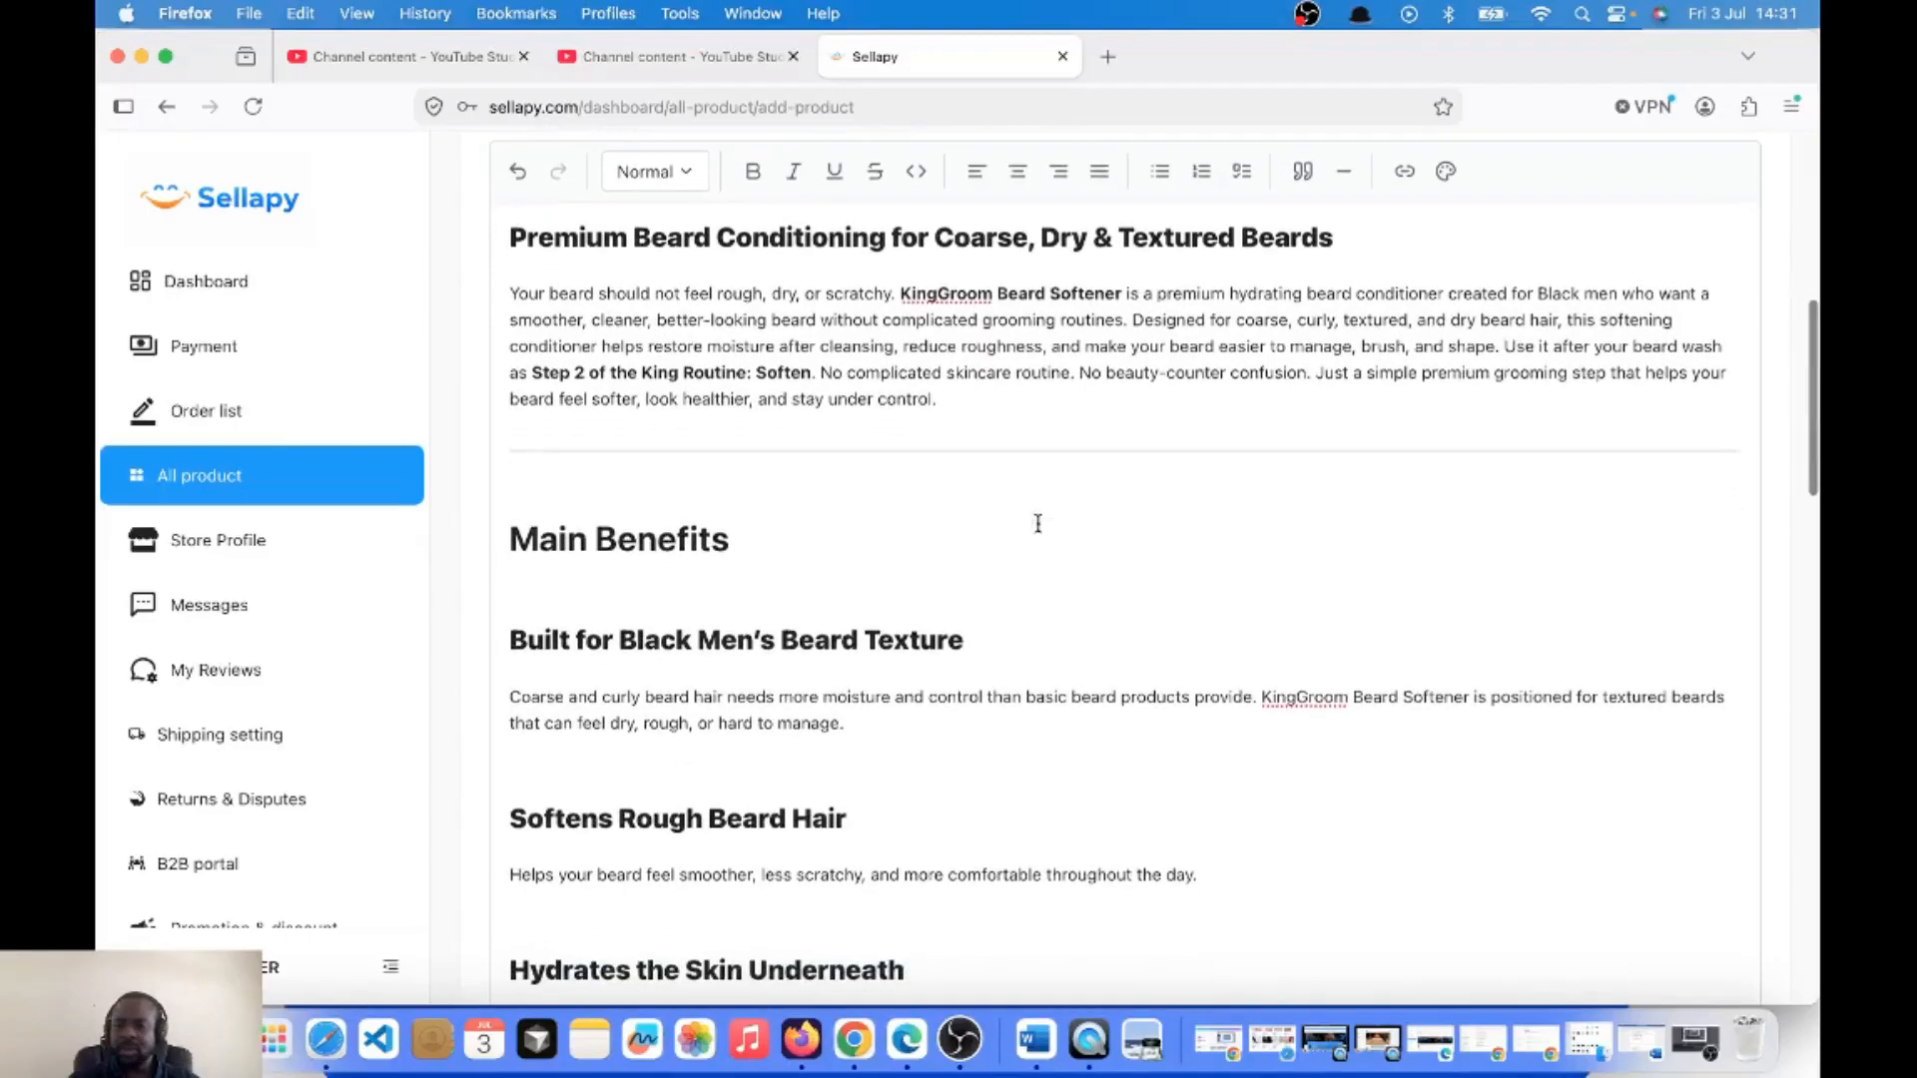
pyautogui.scroll(-8, 1038, 523)
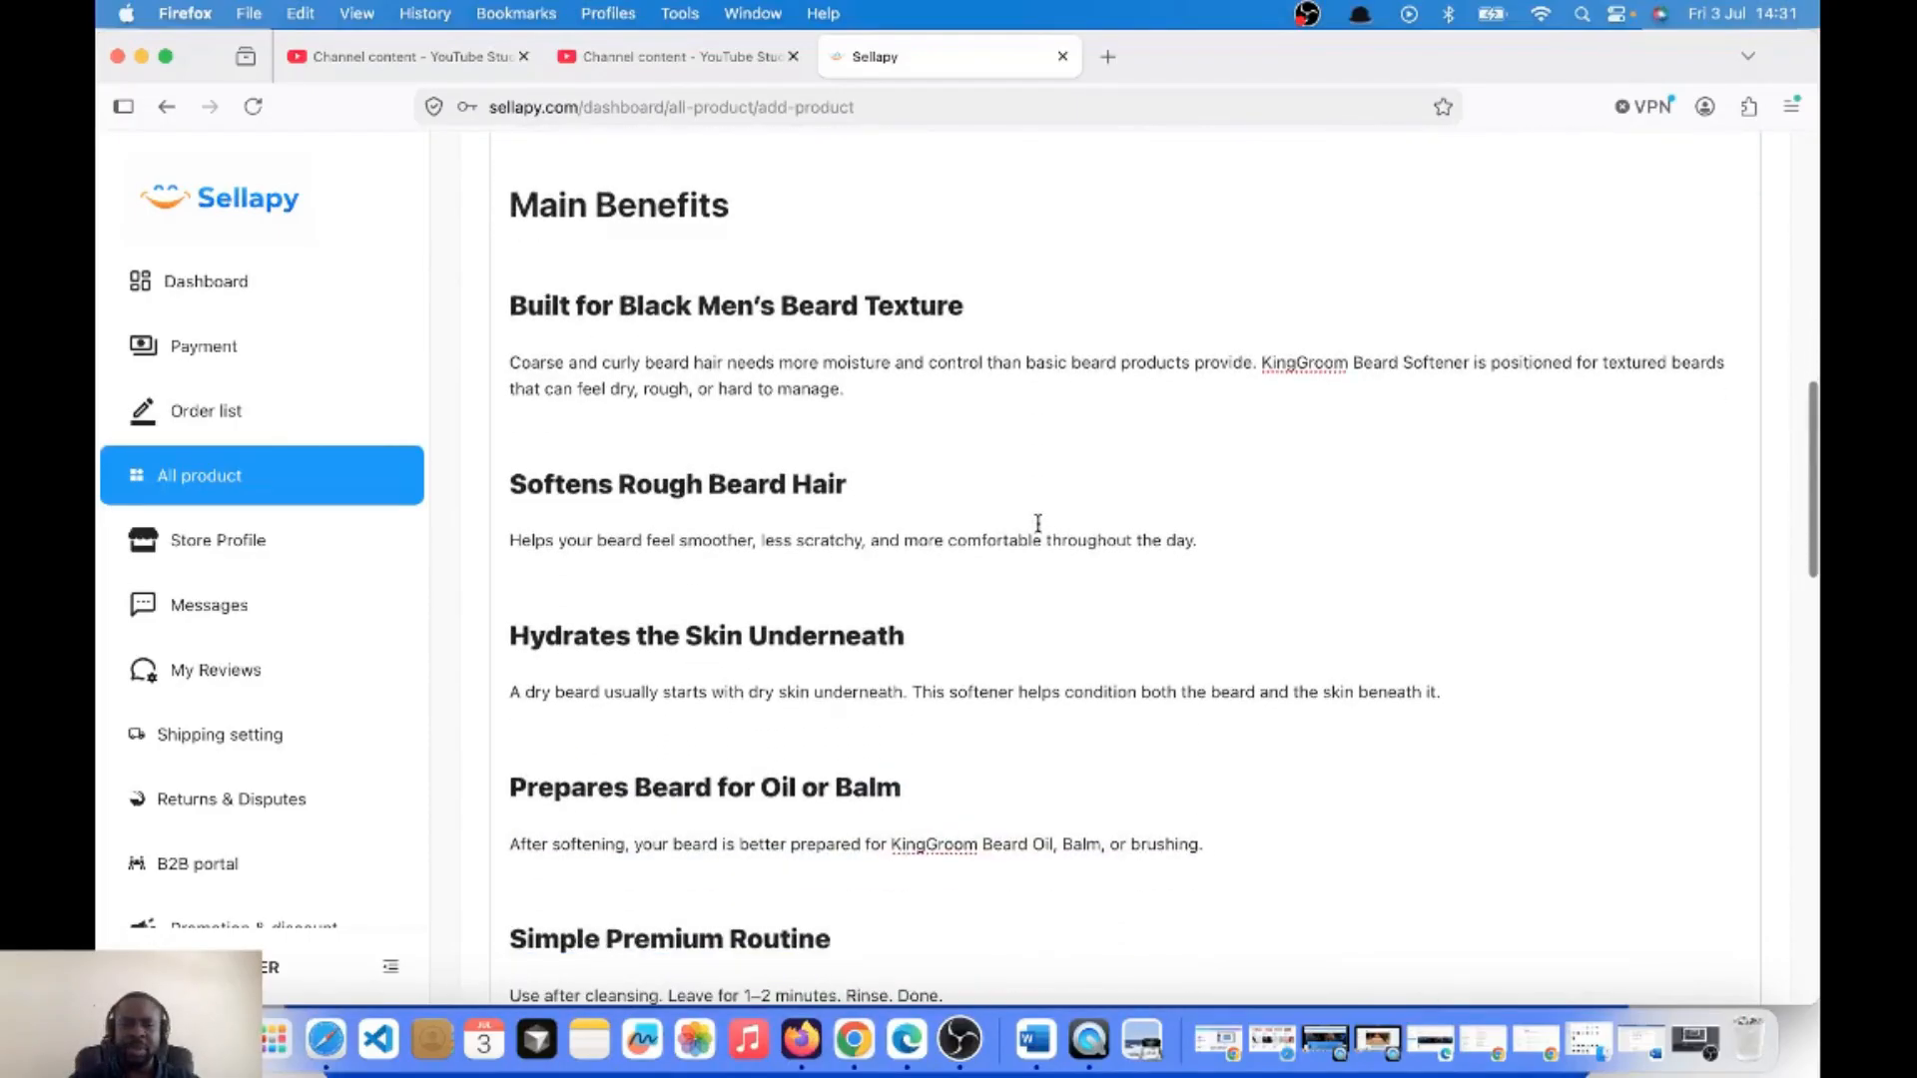
pyautogui.scroll(-7, 1037, 523)
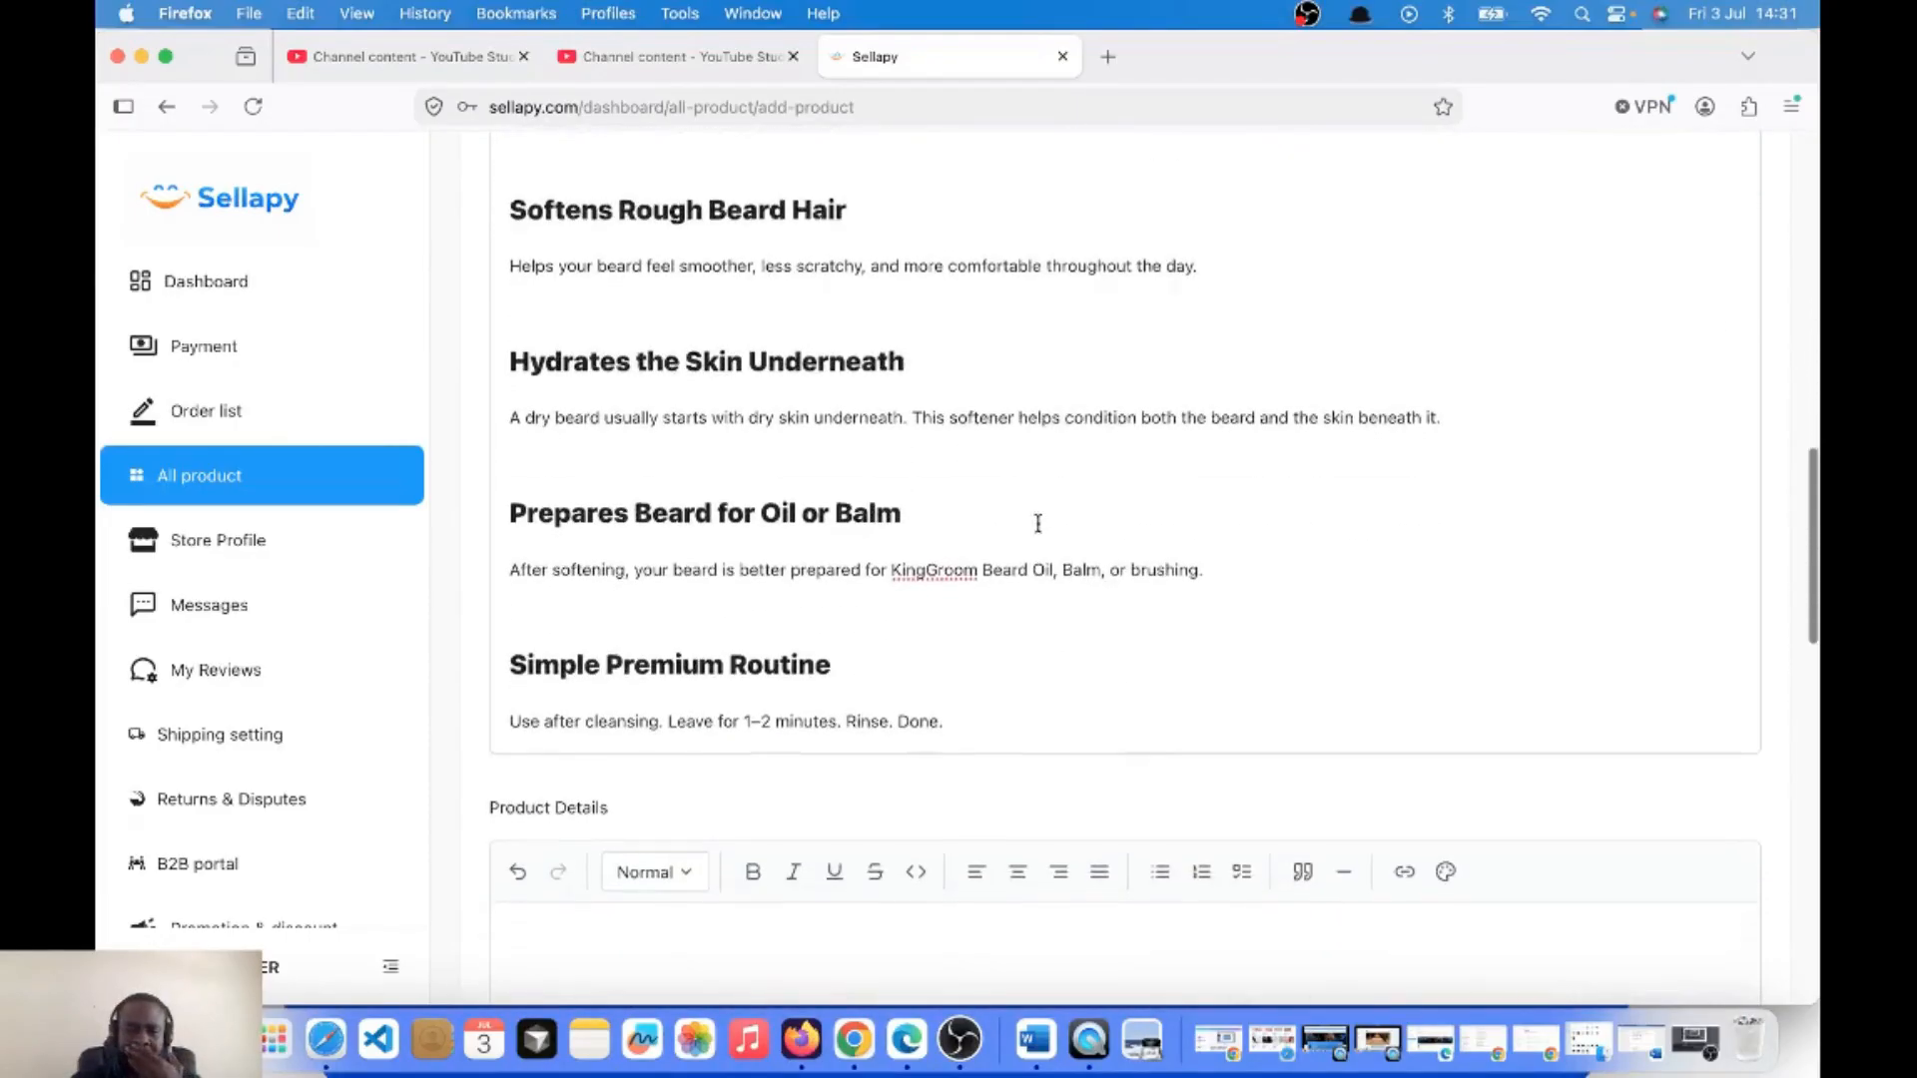
pyautogui.scroll(-3, 1037, 523)
pyautogui.scroll(-4, 1037, 523)
pyautogui.scroll(-6, 1037, 523)
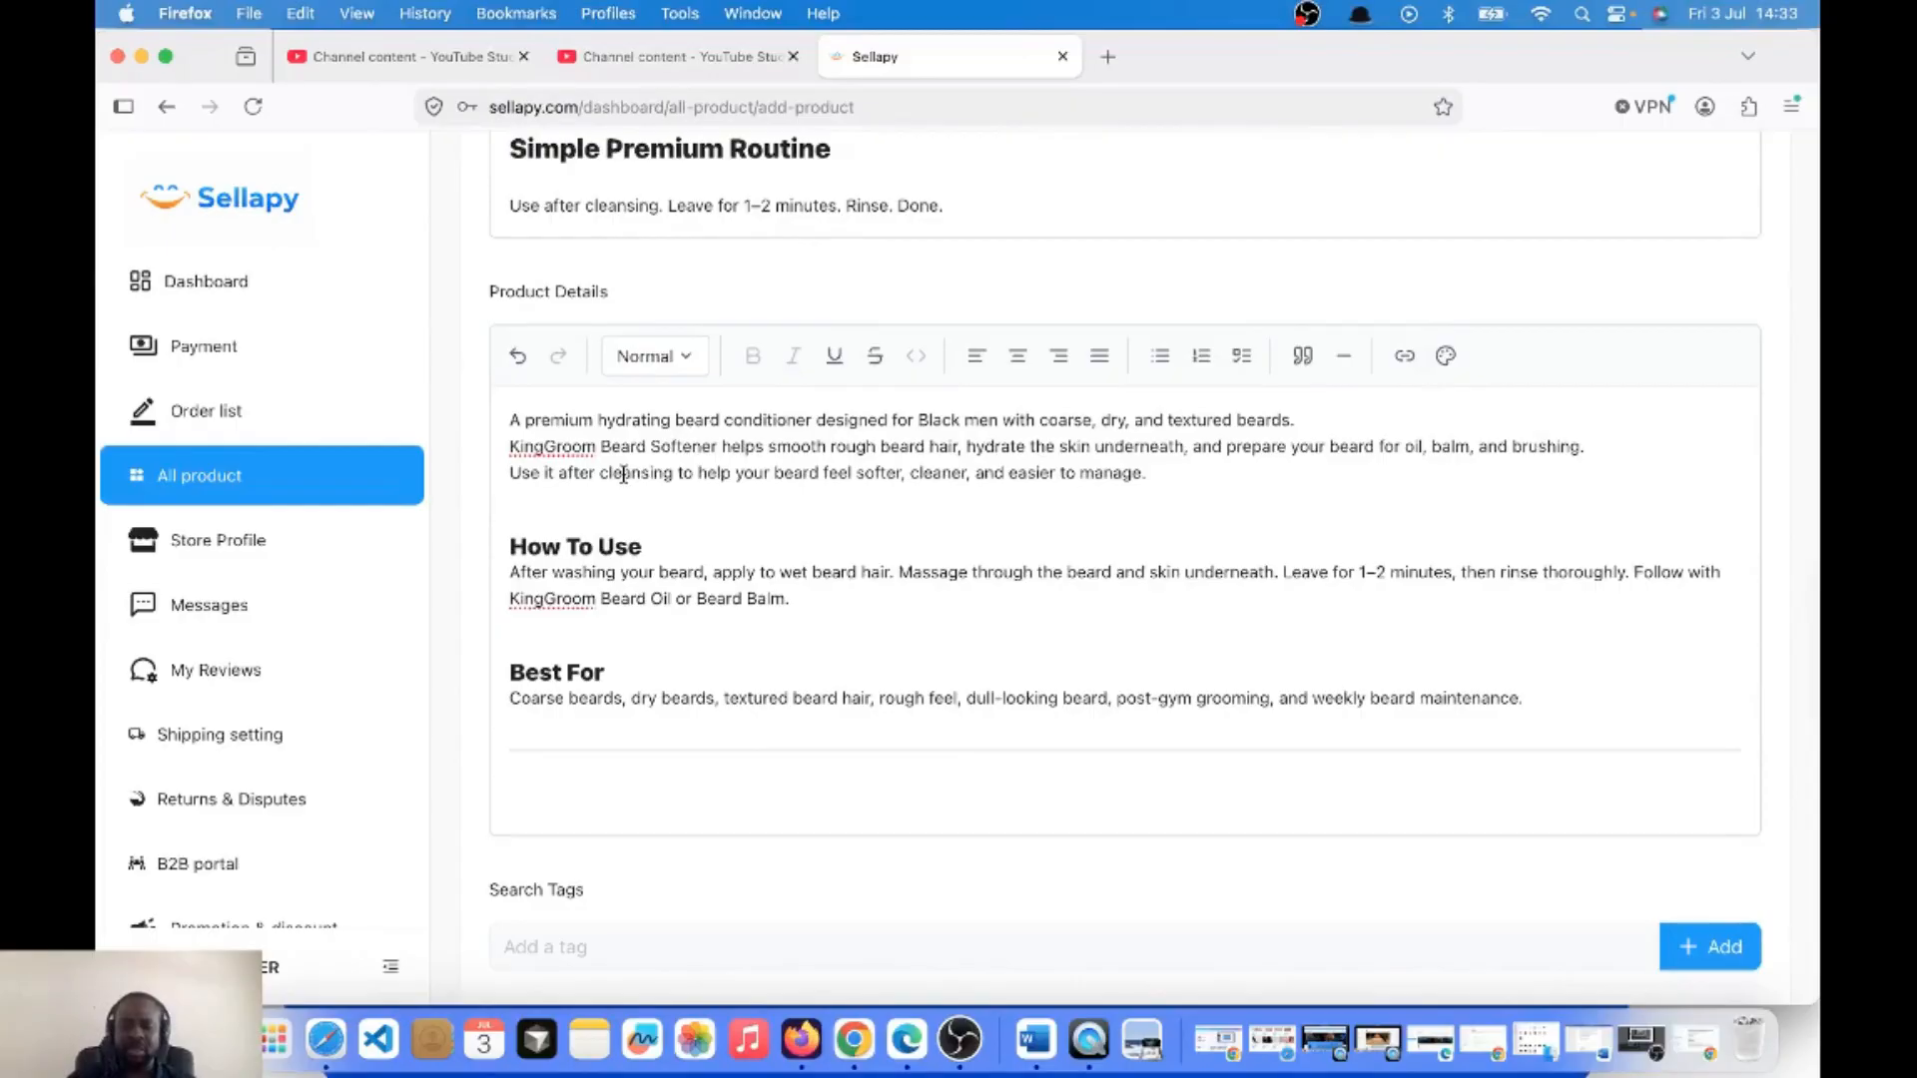
pyautogui.scroll(1, 699, 539)
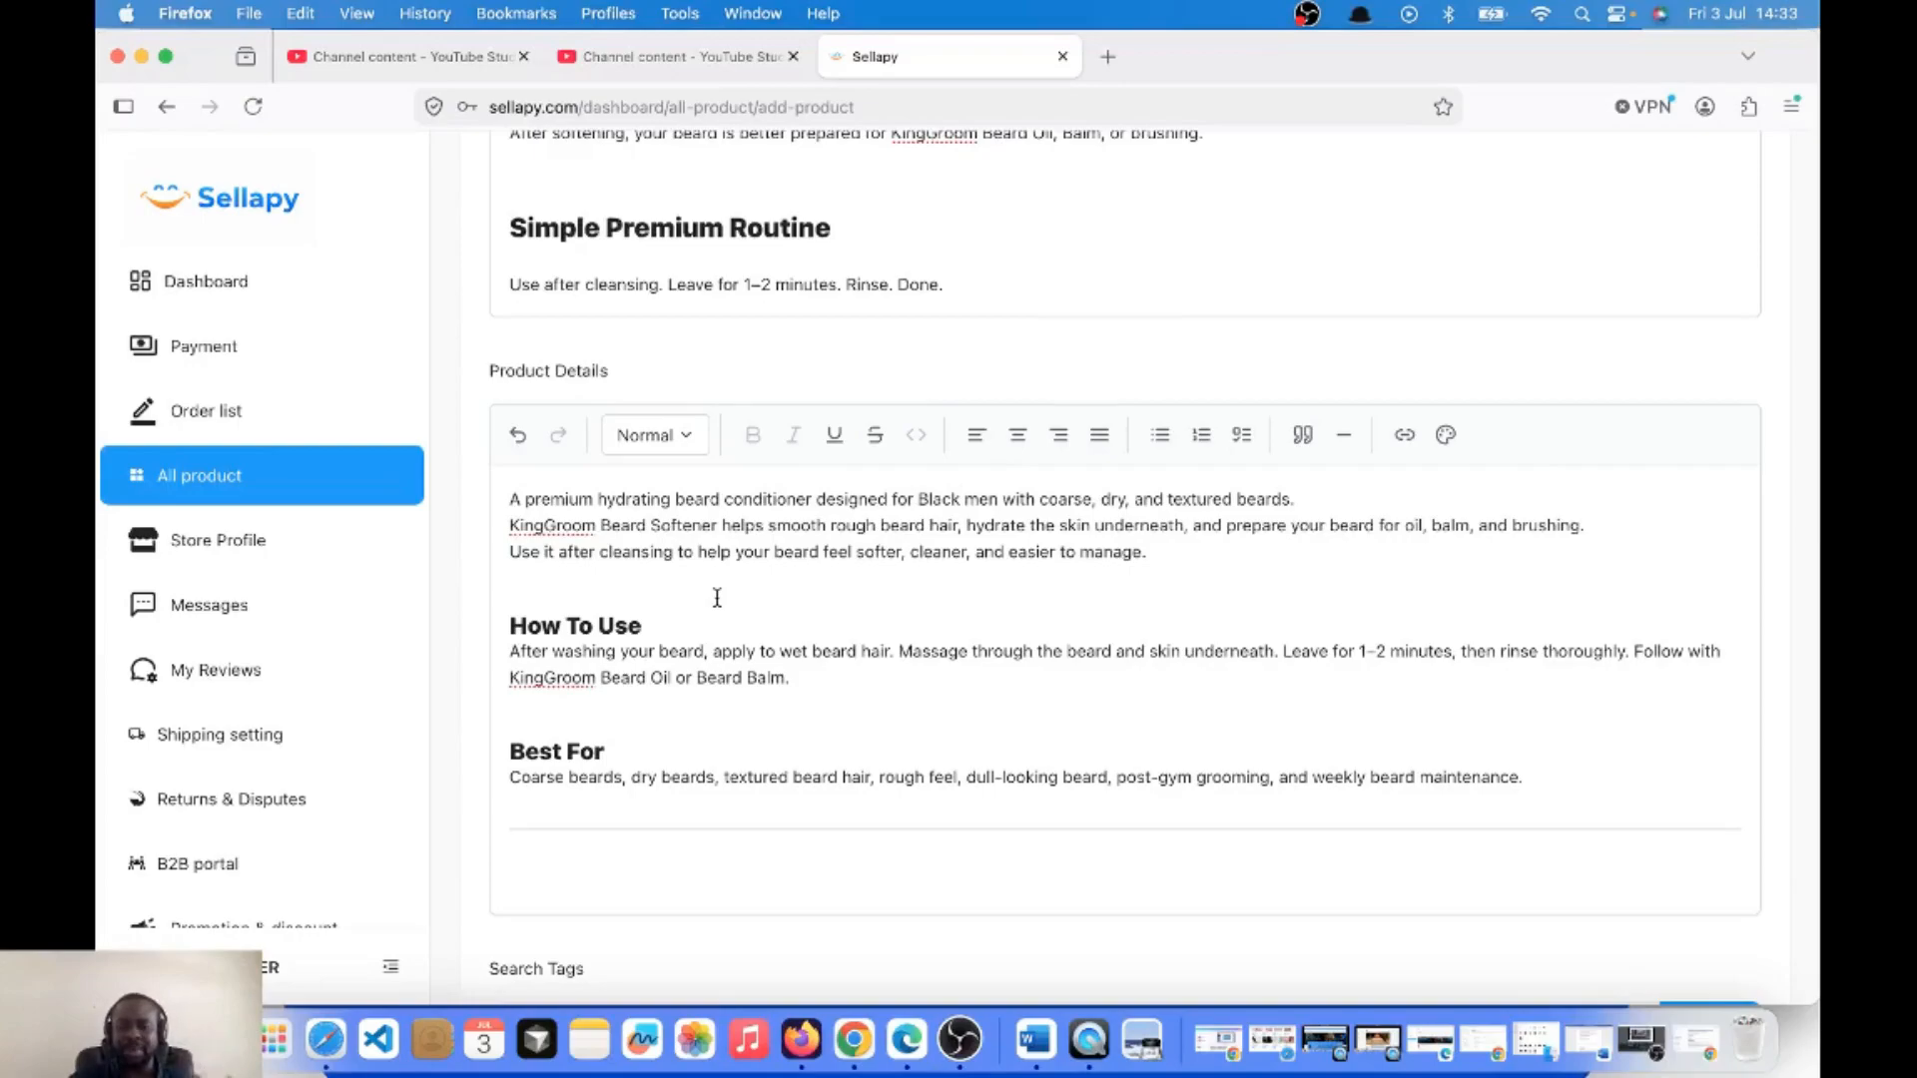
# Add the search tags "men beard" and "men grooming" to the product.
pyautogui.scroll(-5, 717, 598)
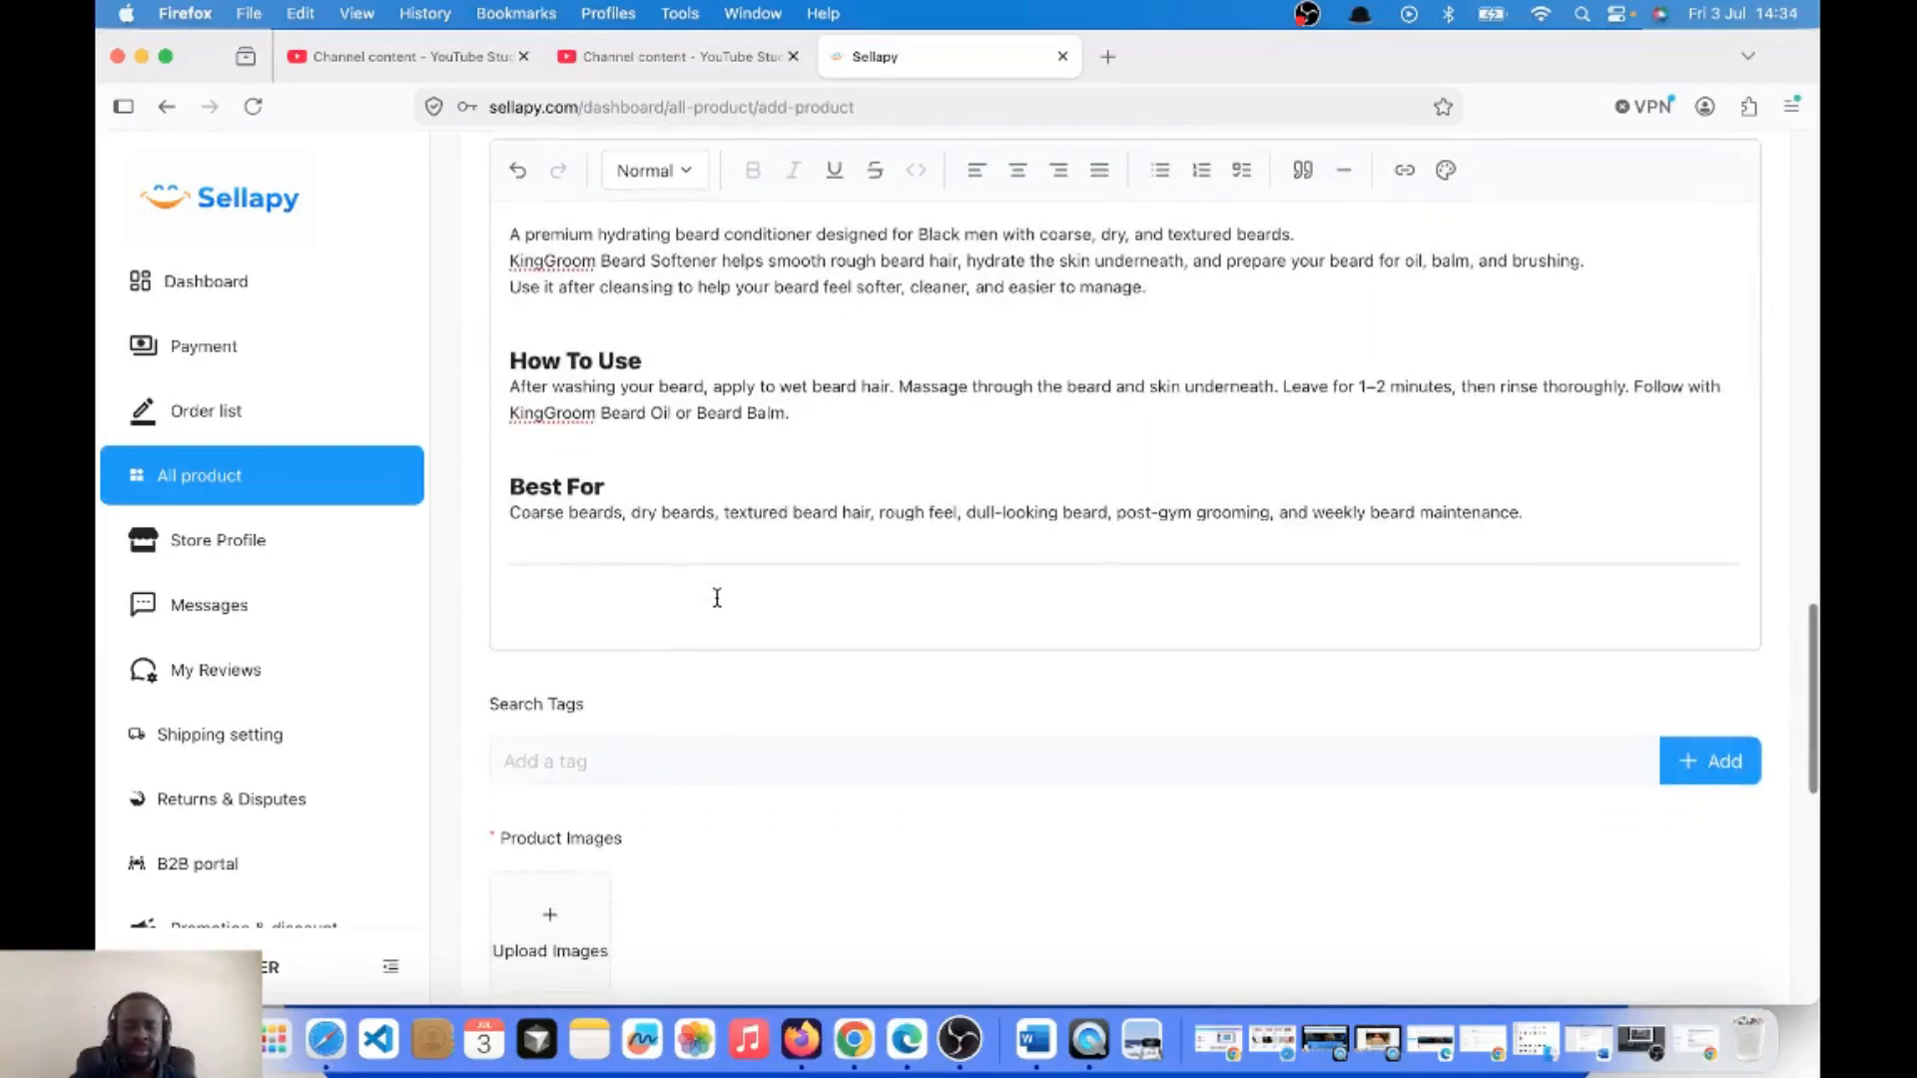
pyautogui.click(657, 515)
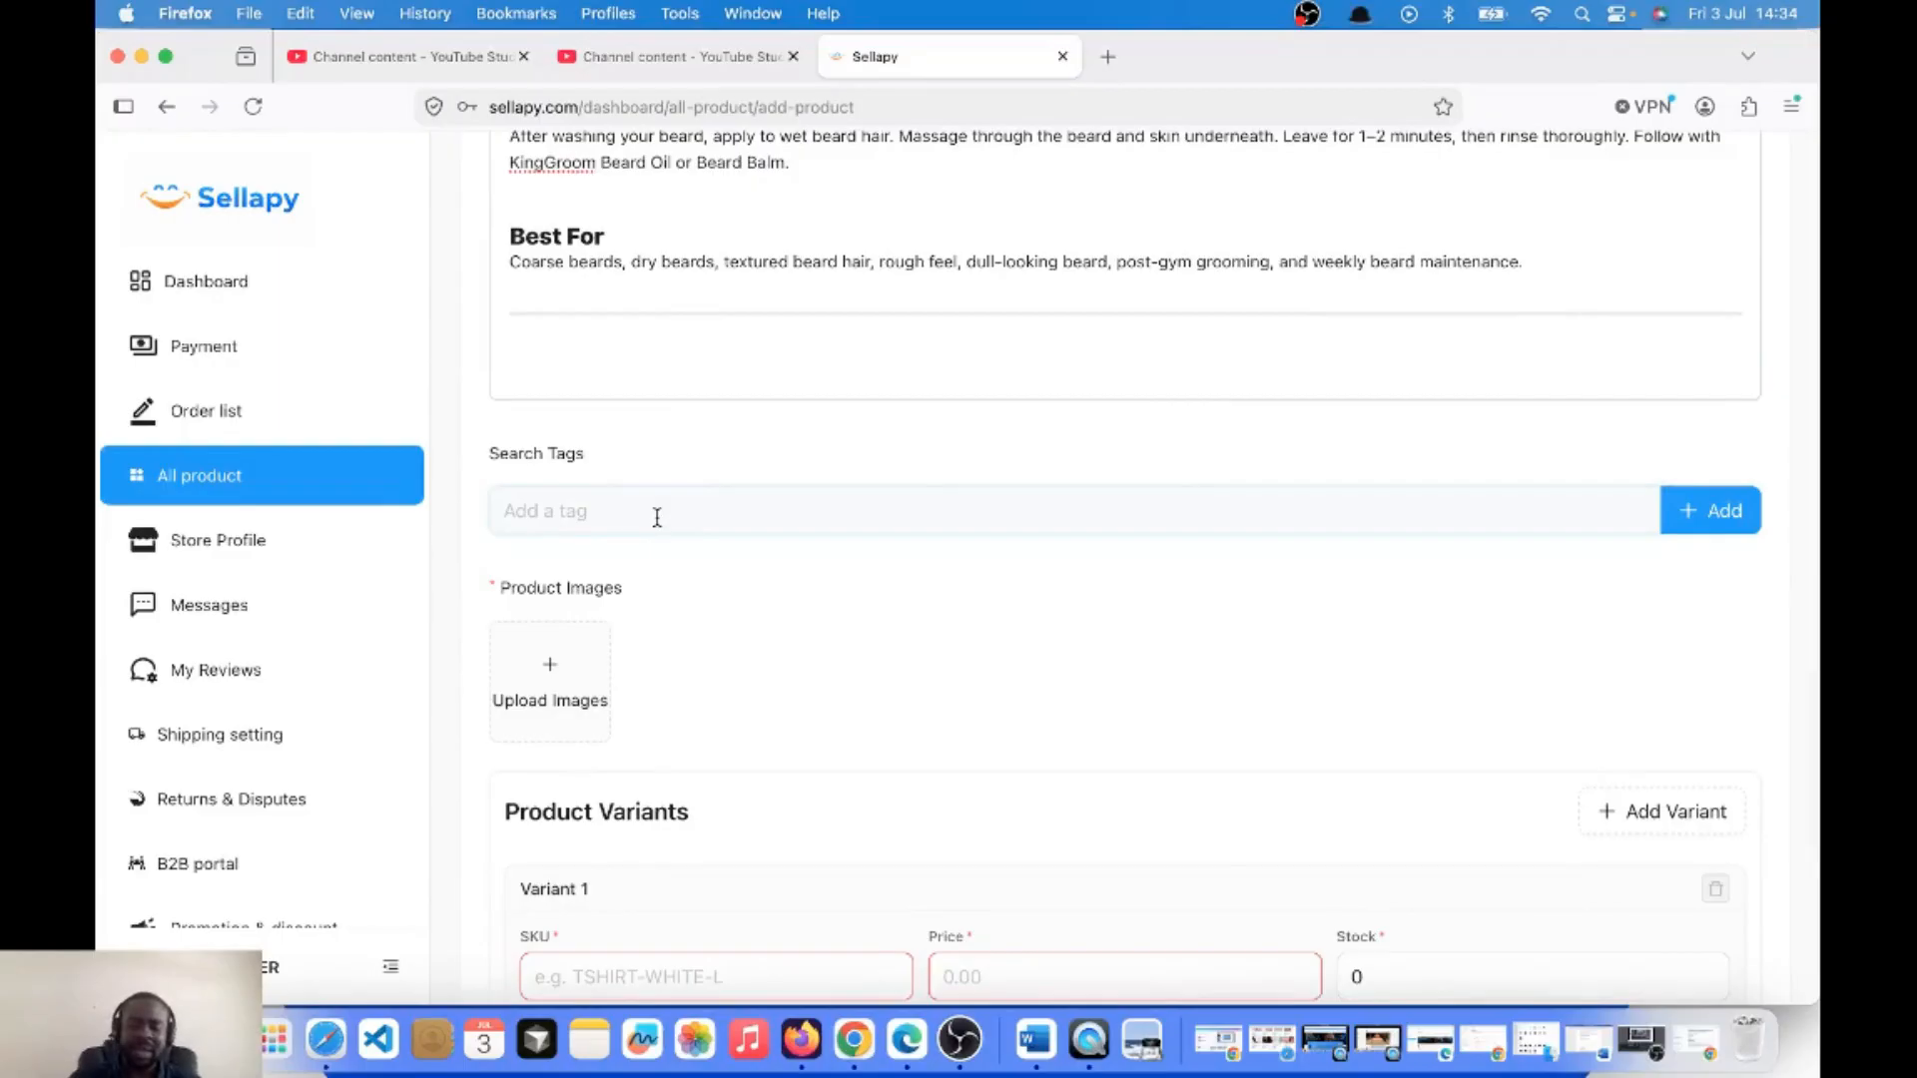
pyautogui.write('men beard')
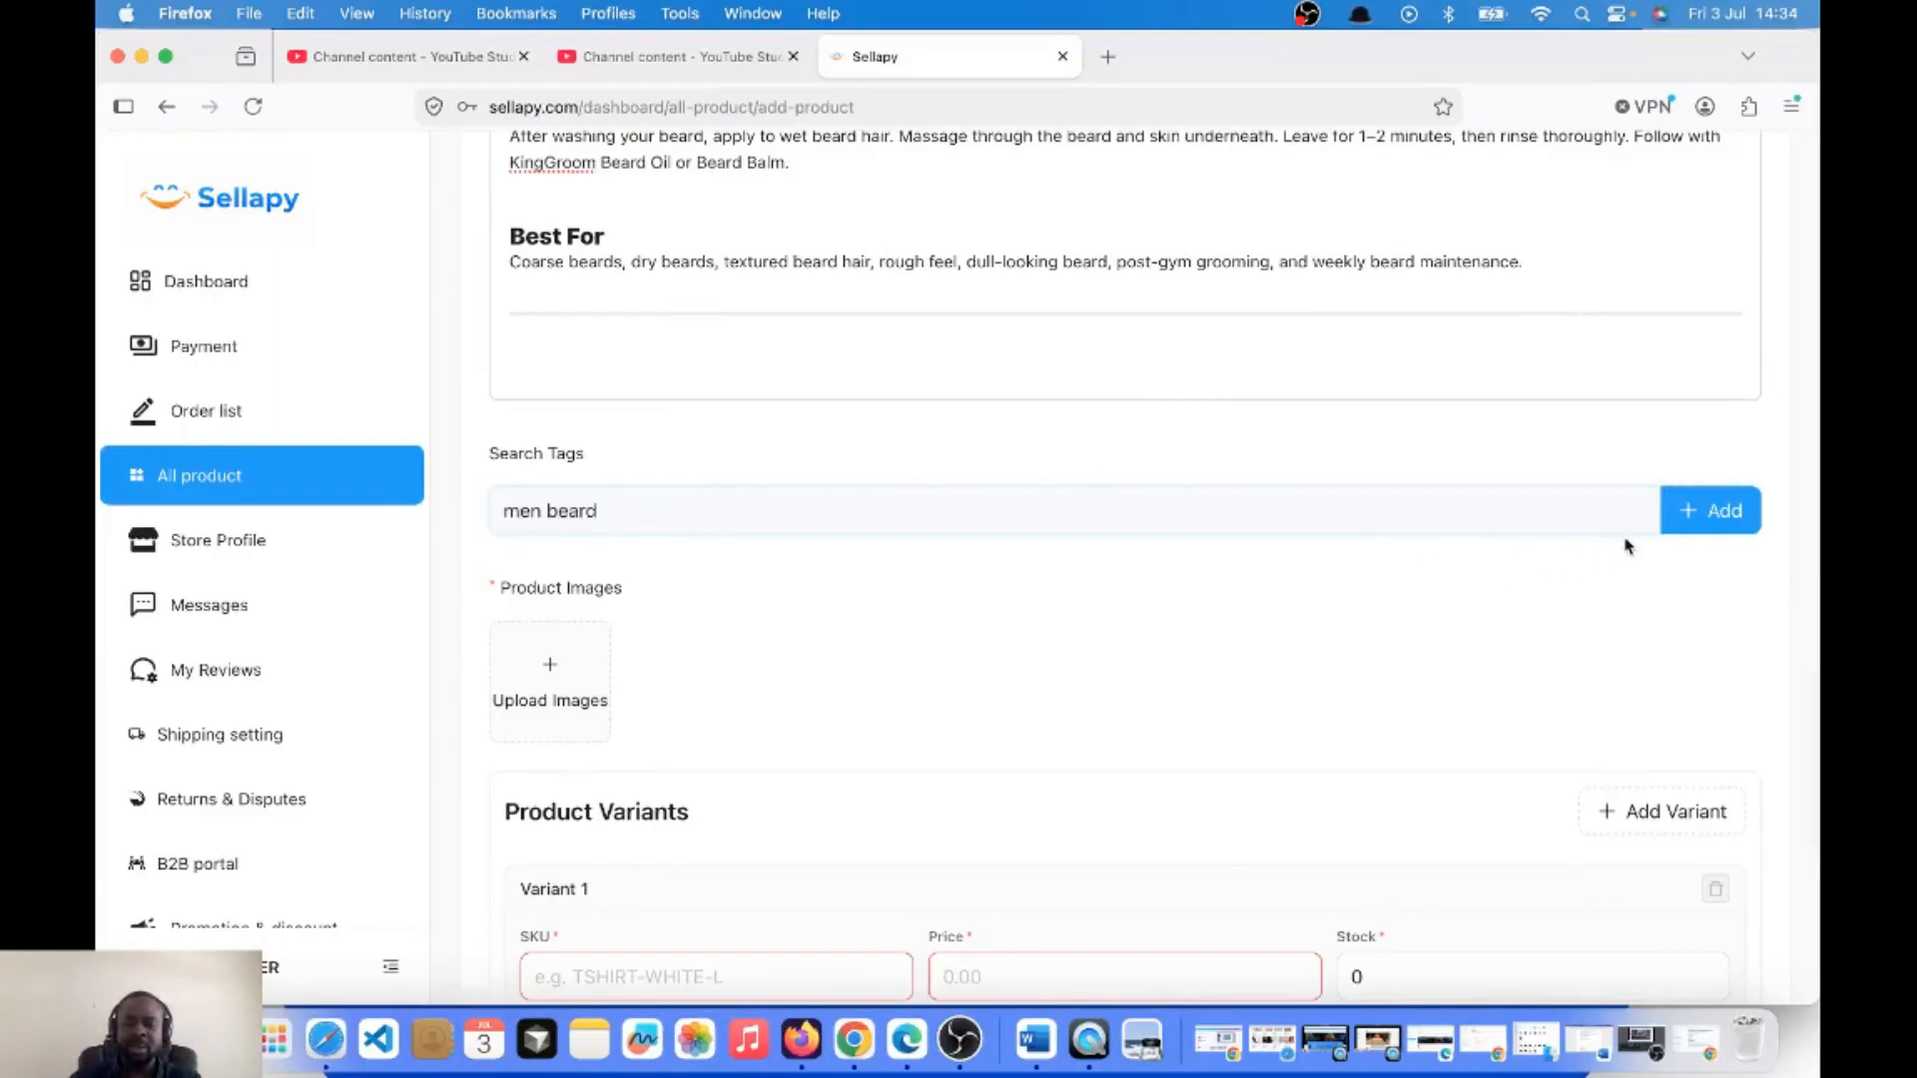
pyautogui.click(1712, 510)
pyautogui.click(1647, 547)
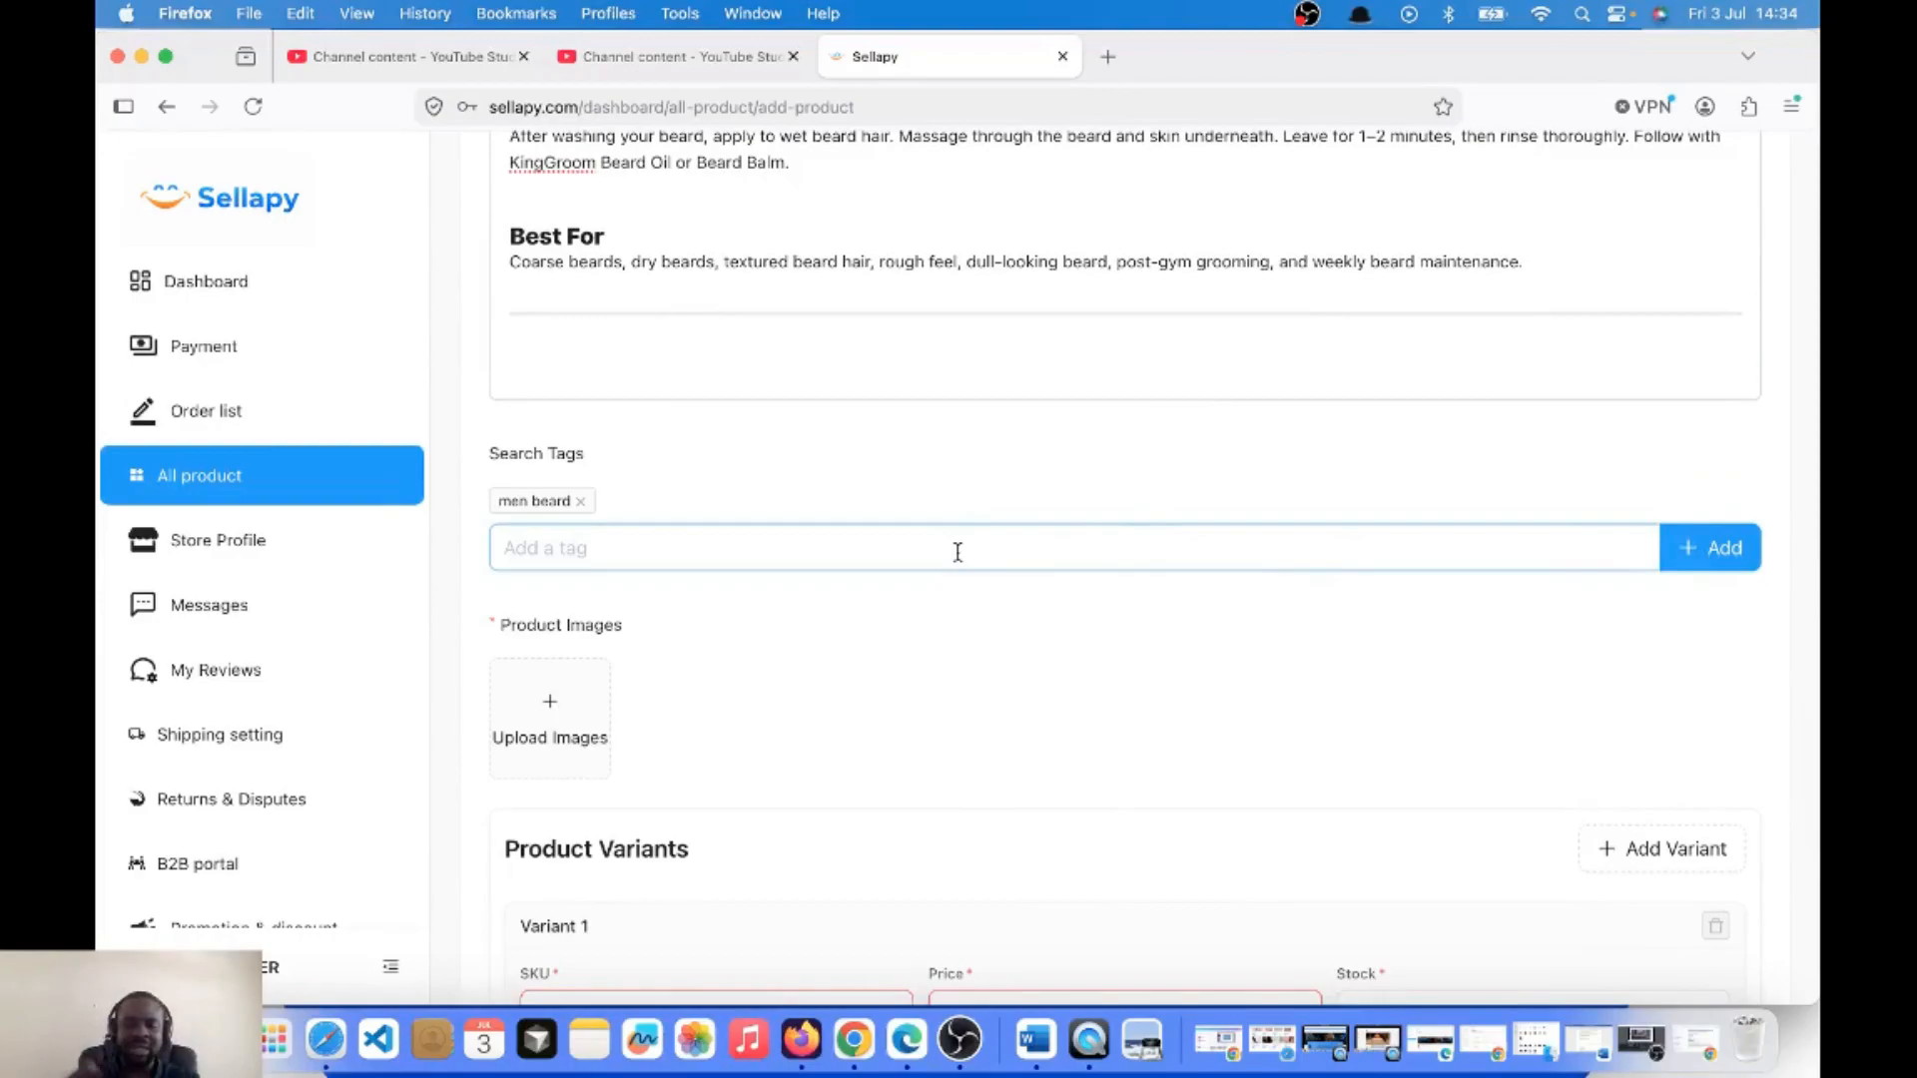
pyautogui.click(891, 563)
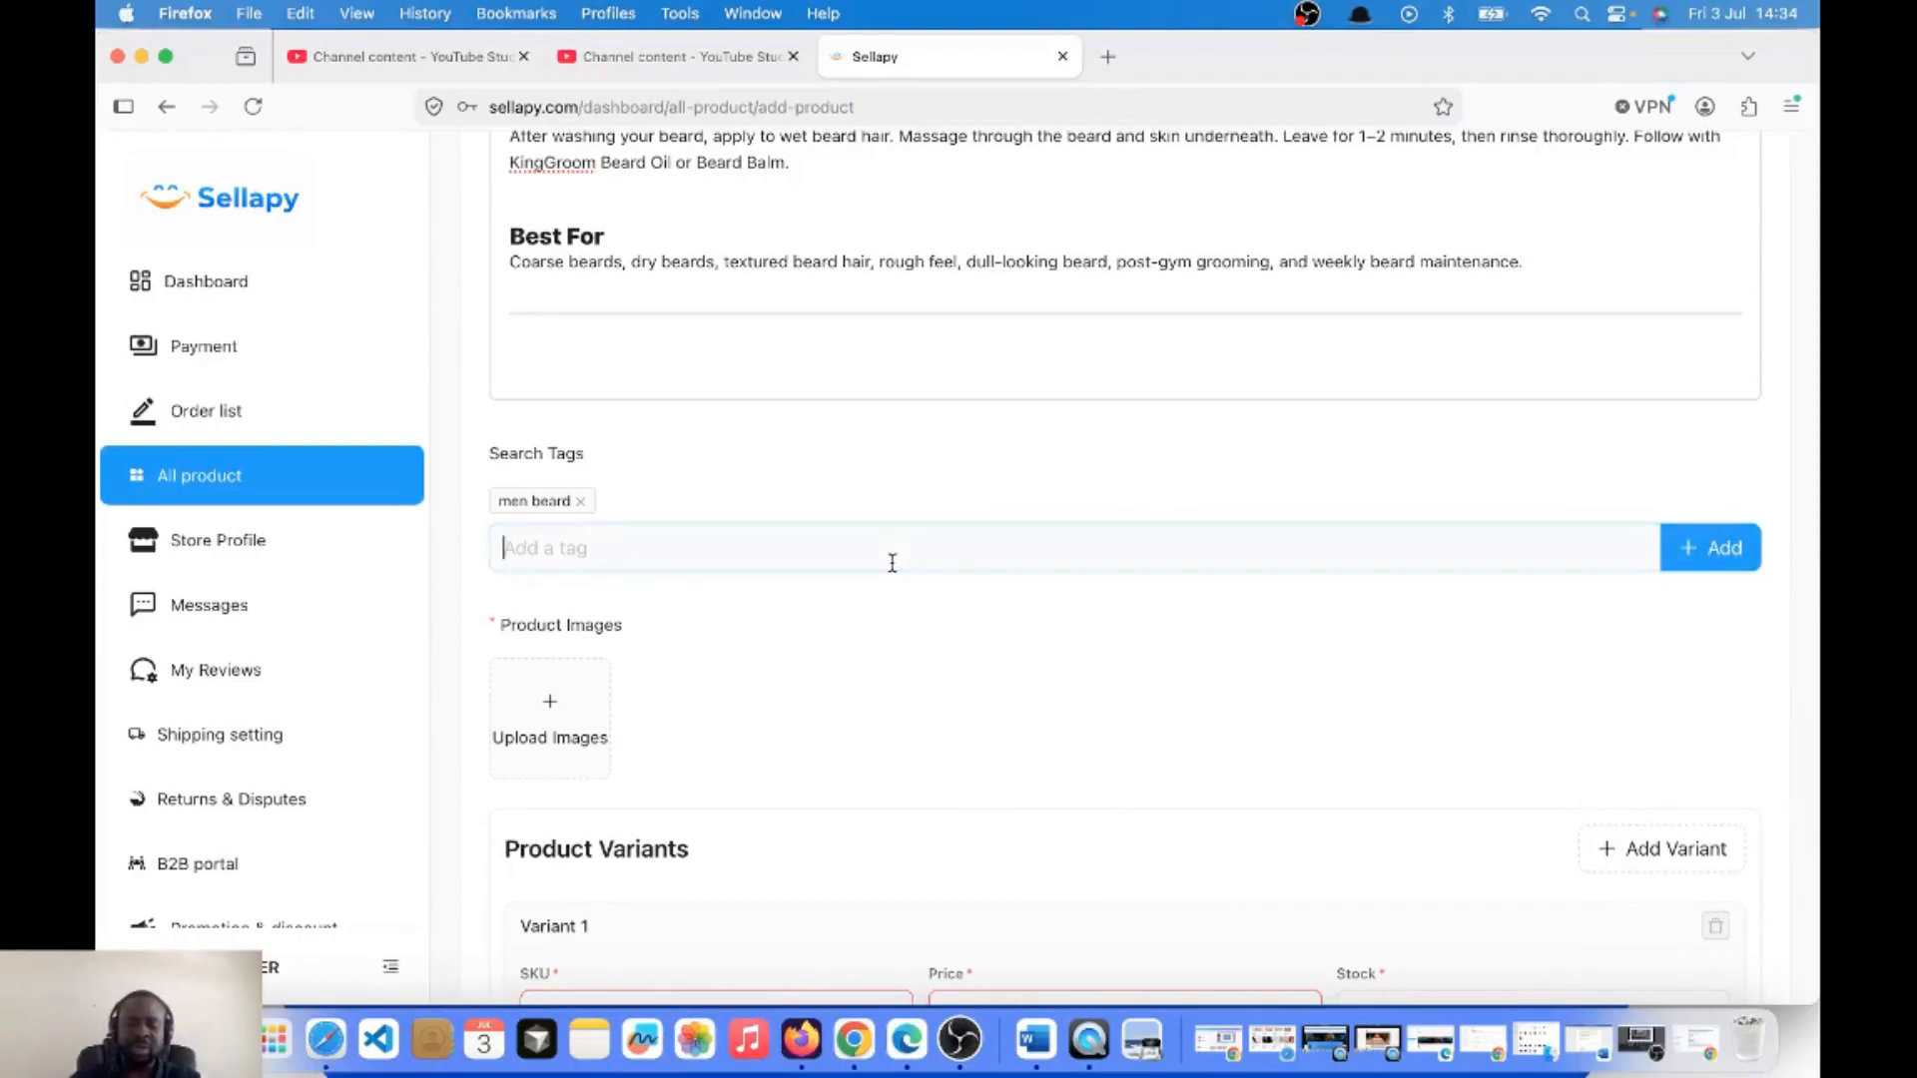
pyautogui.write('men grooming')
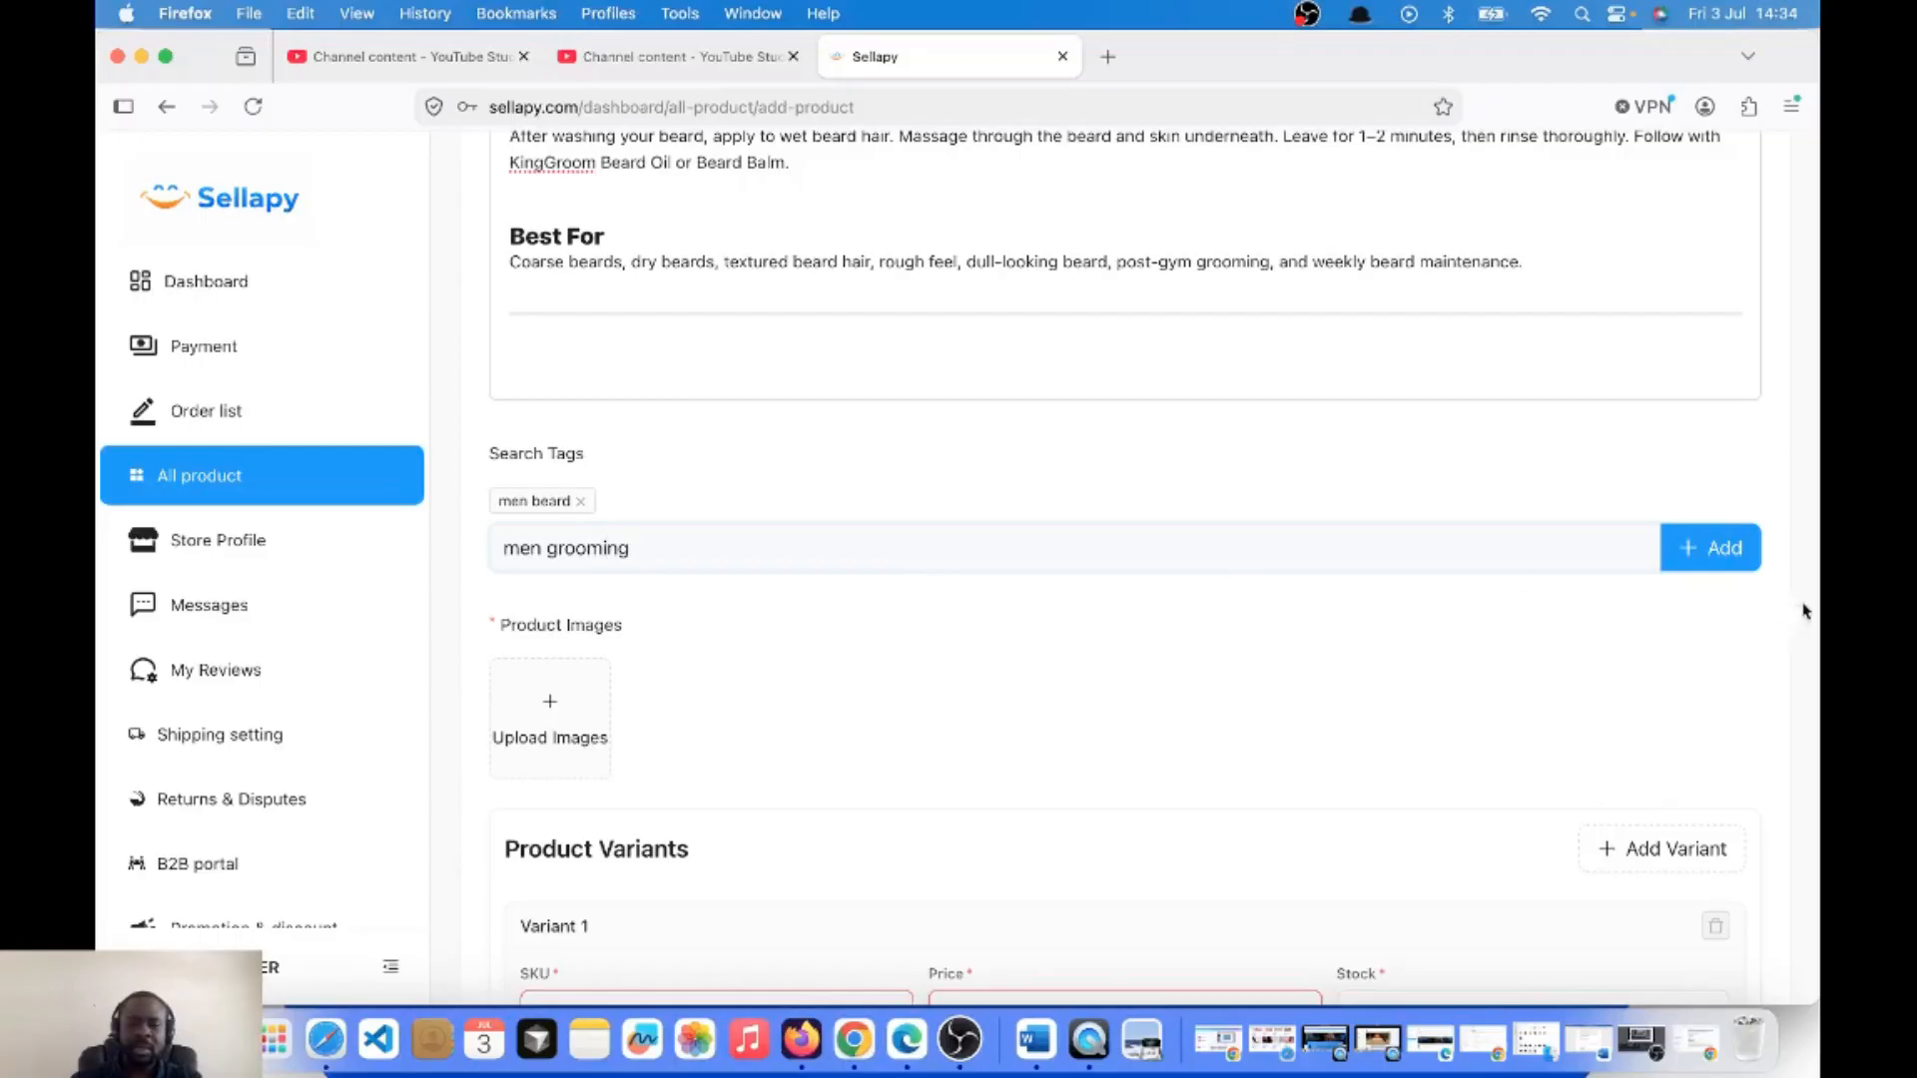
pyautogui.click(1719, 555)
# Add two more search tags to the product, "men kit" and "beard men".
pyautogui.click(1117, 548)
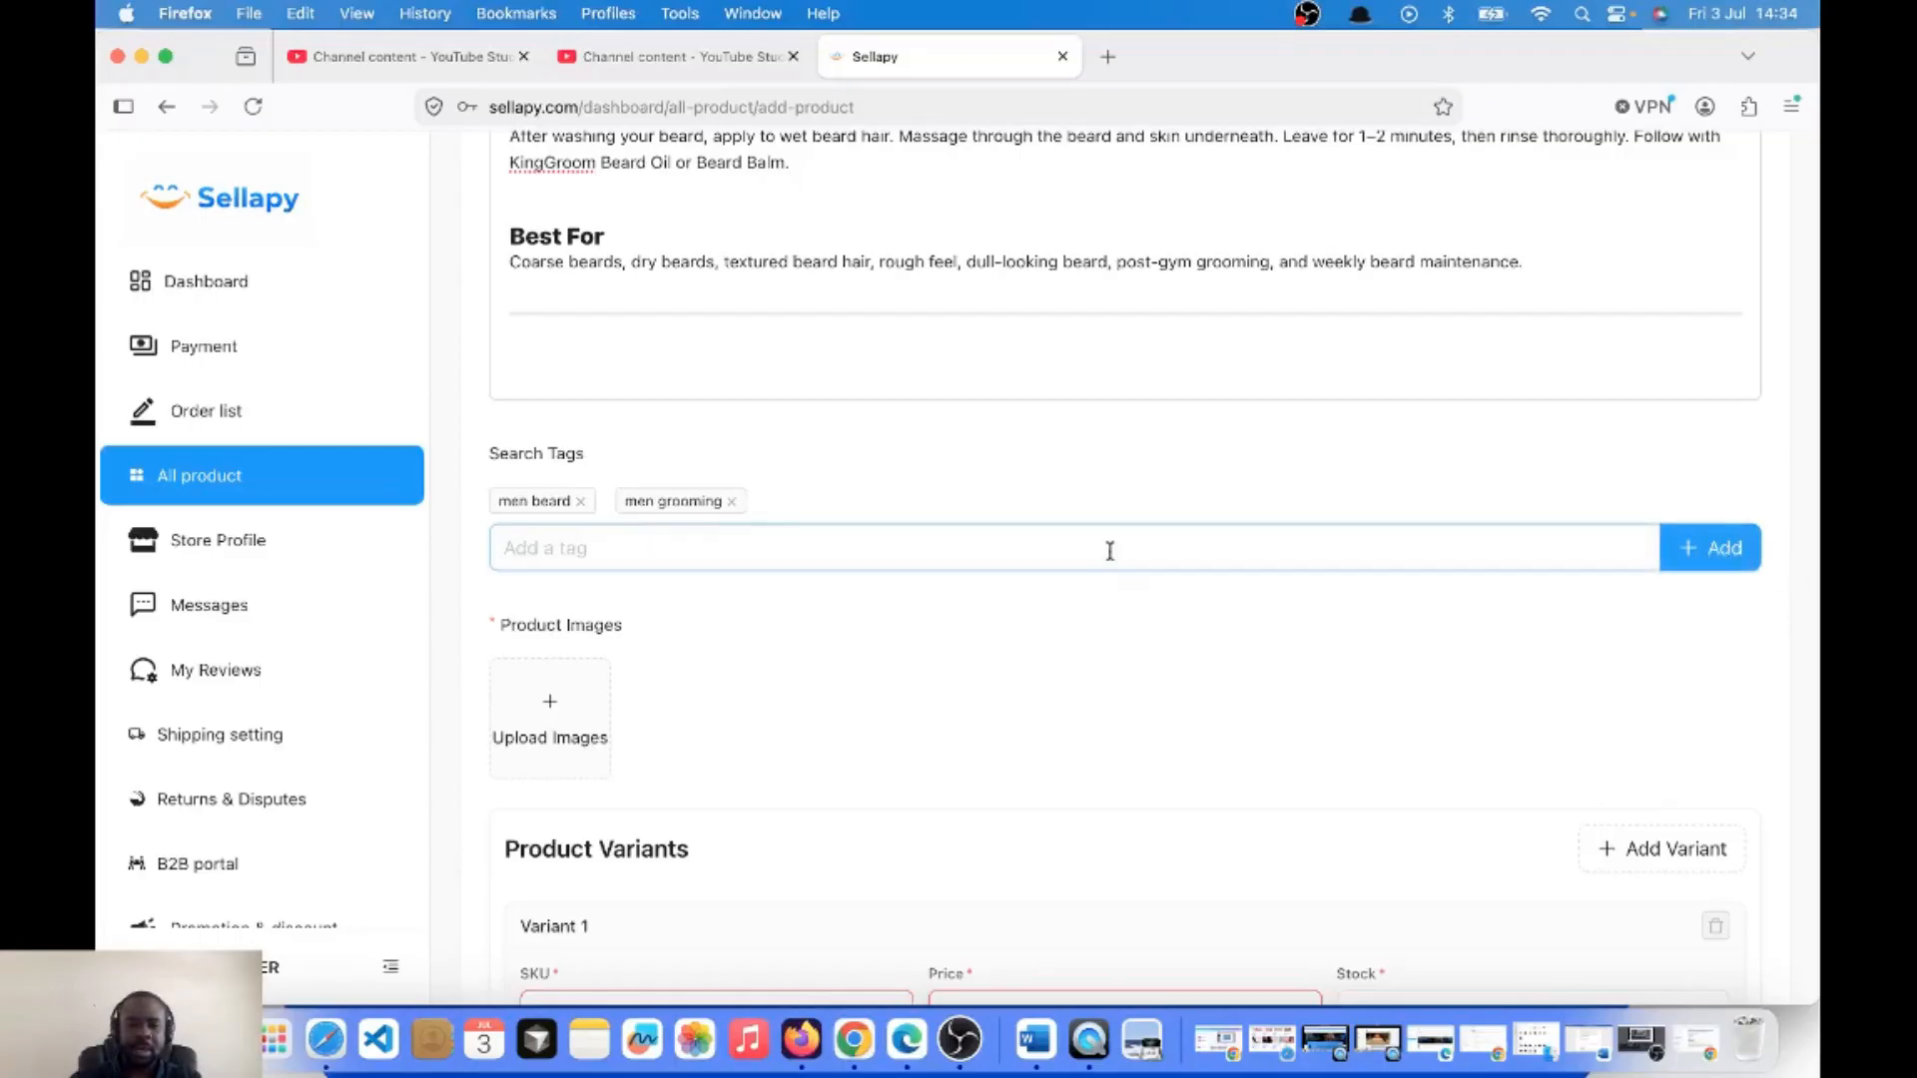
pyautogui.write('men ')
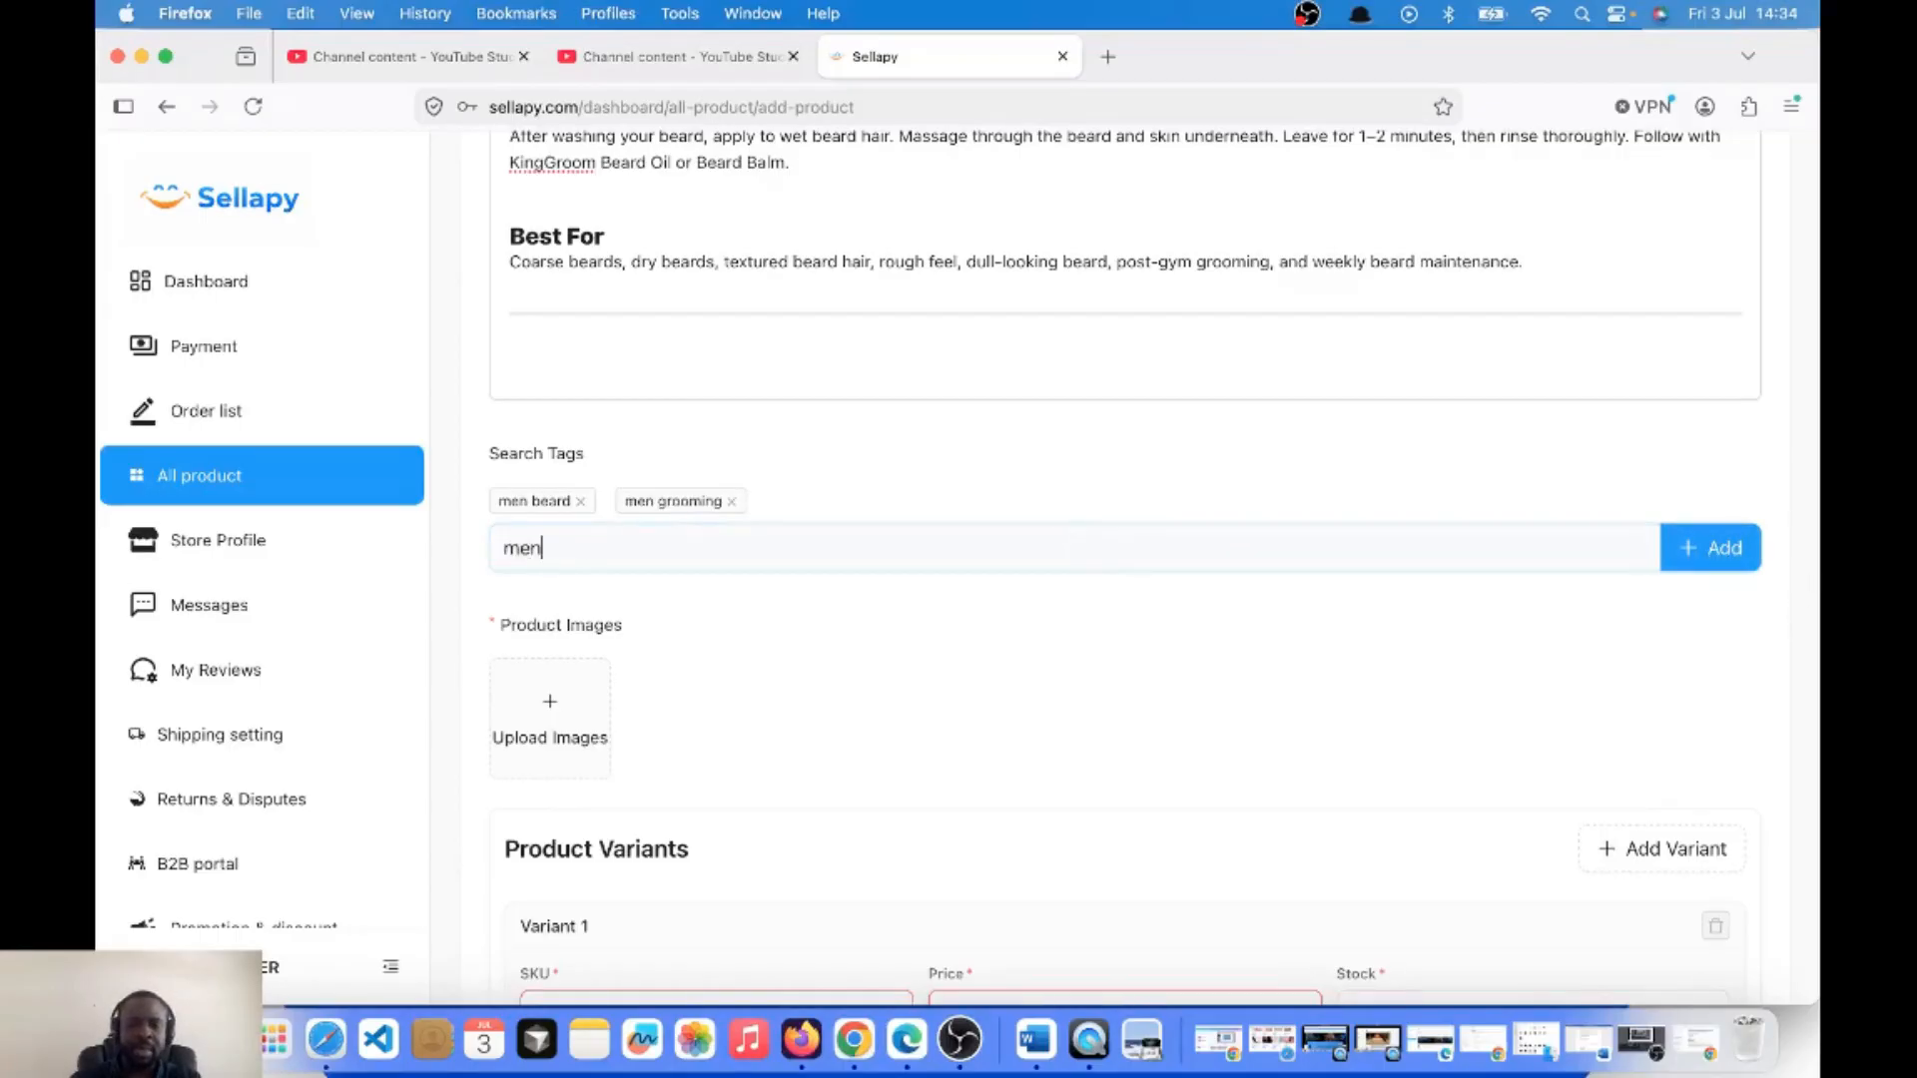
pyautogui.write('kit')
pyautogui.click(1710, 570)
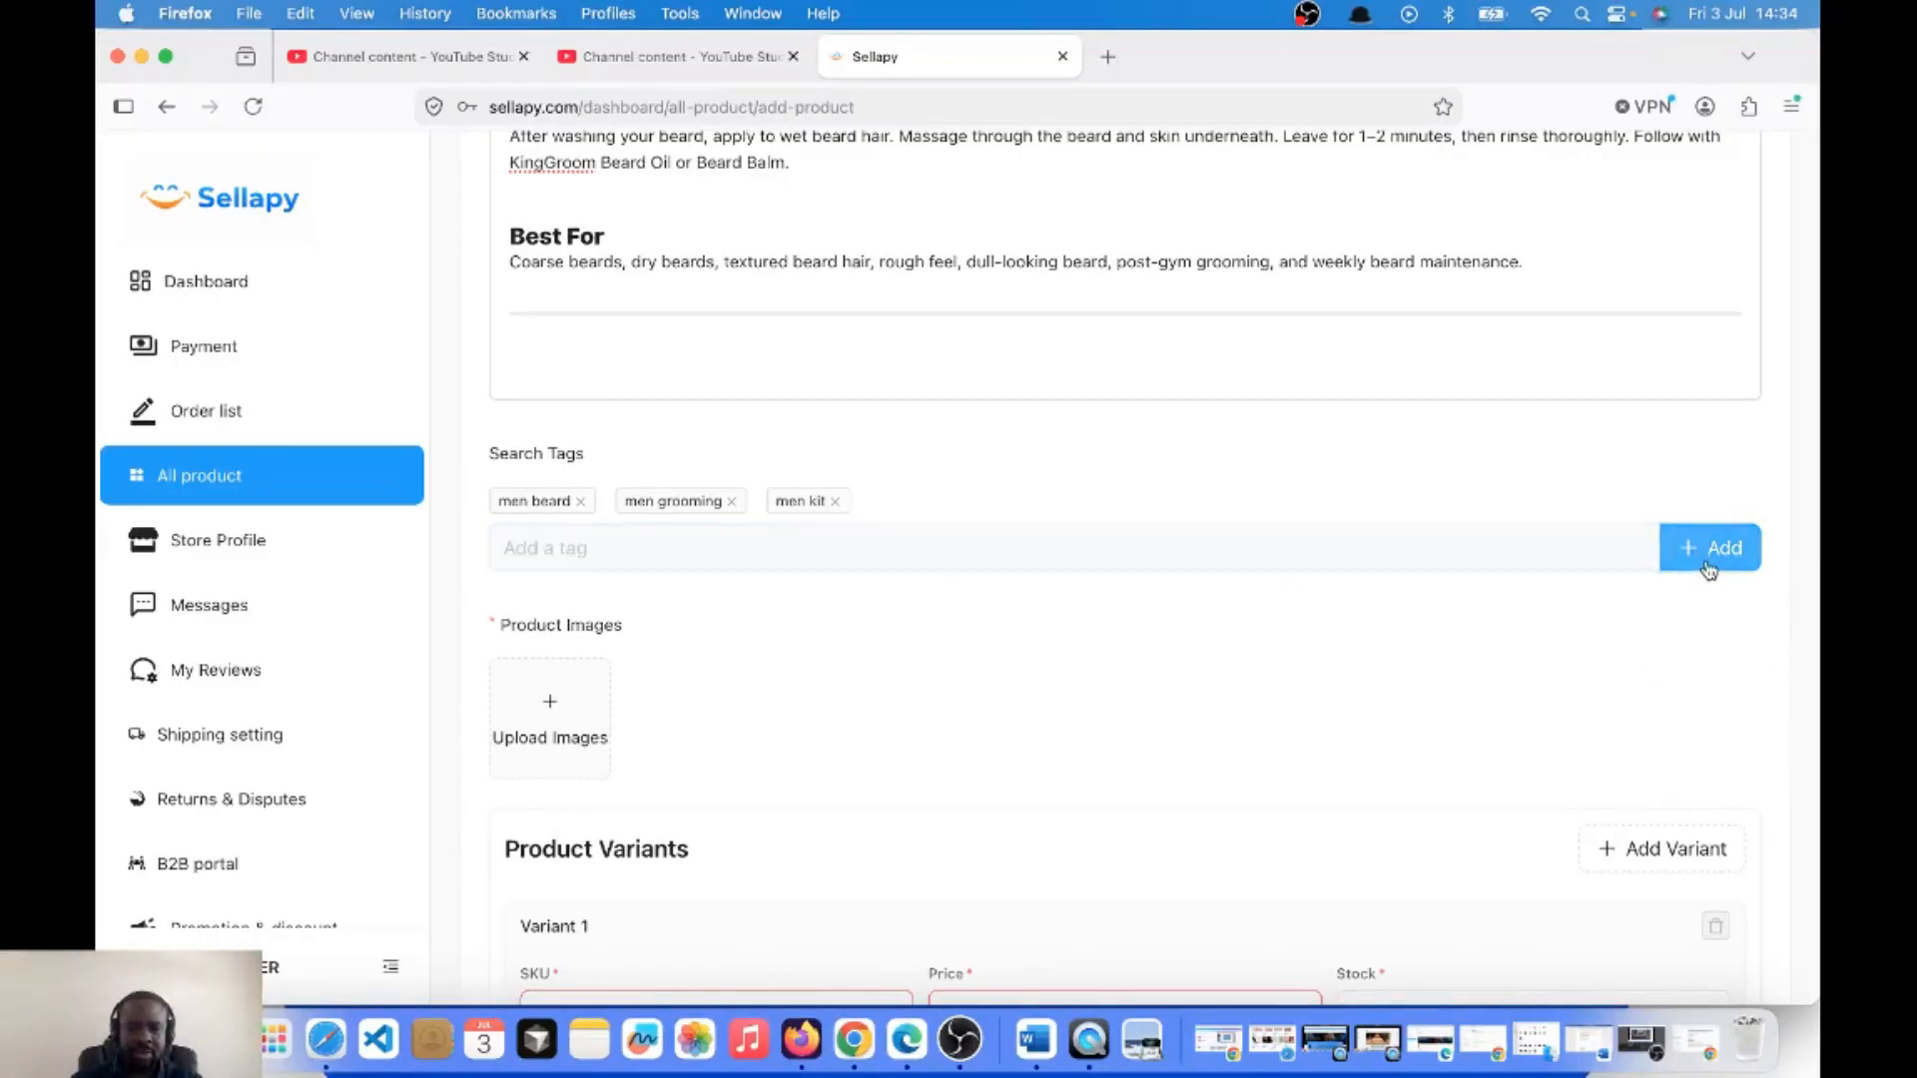
pyautogui.click(999, 555)
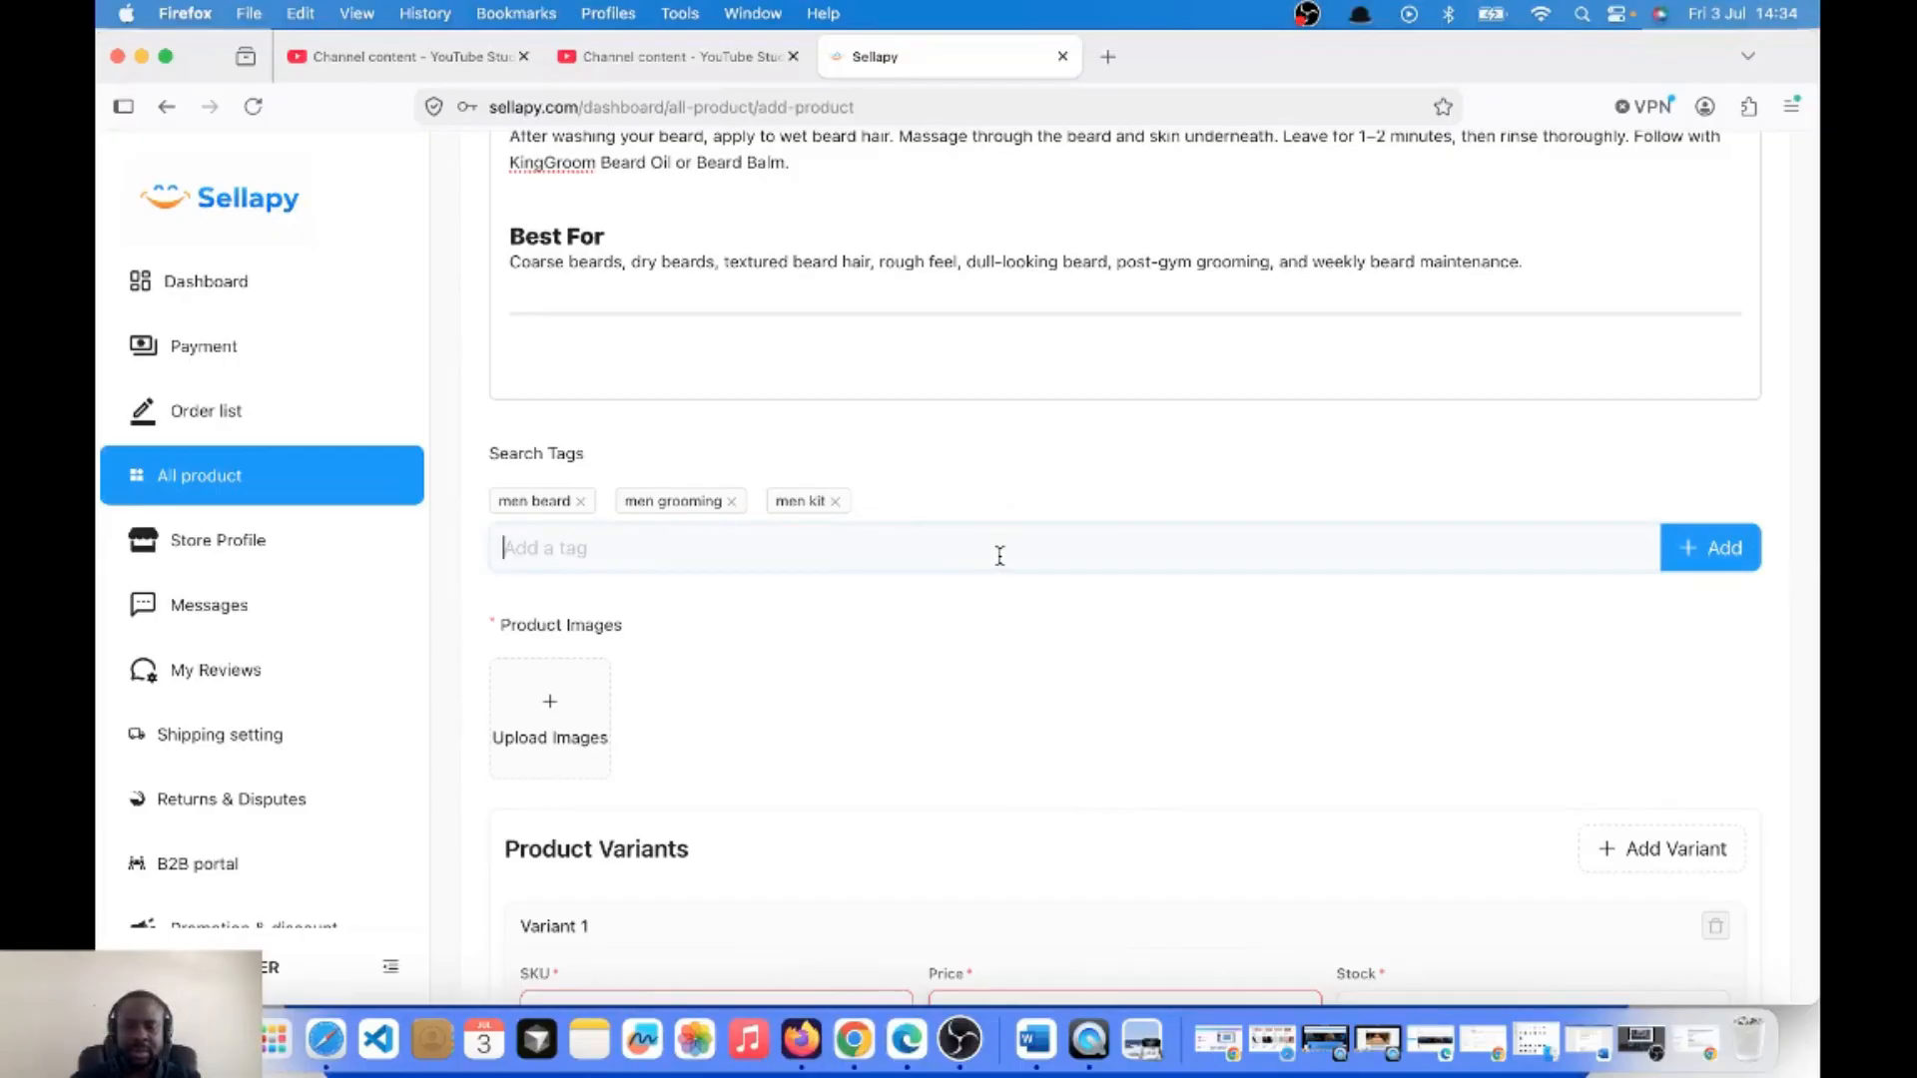
pyautogui.write('beard')
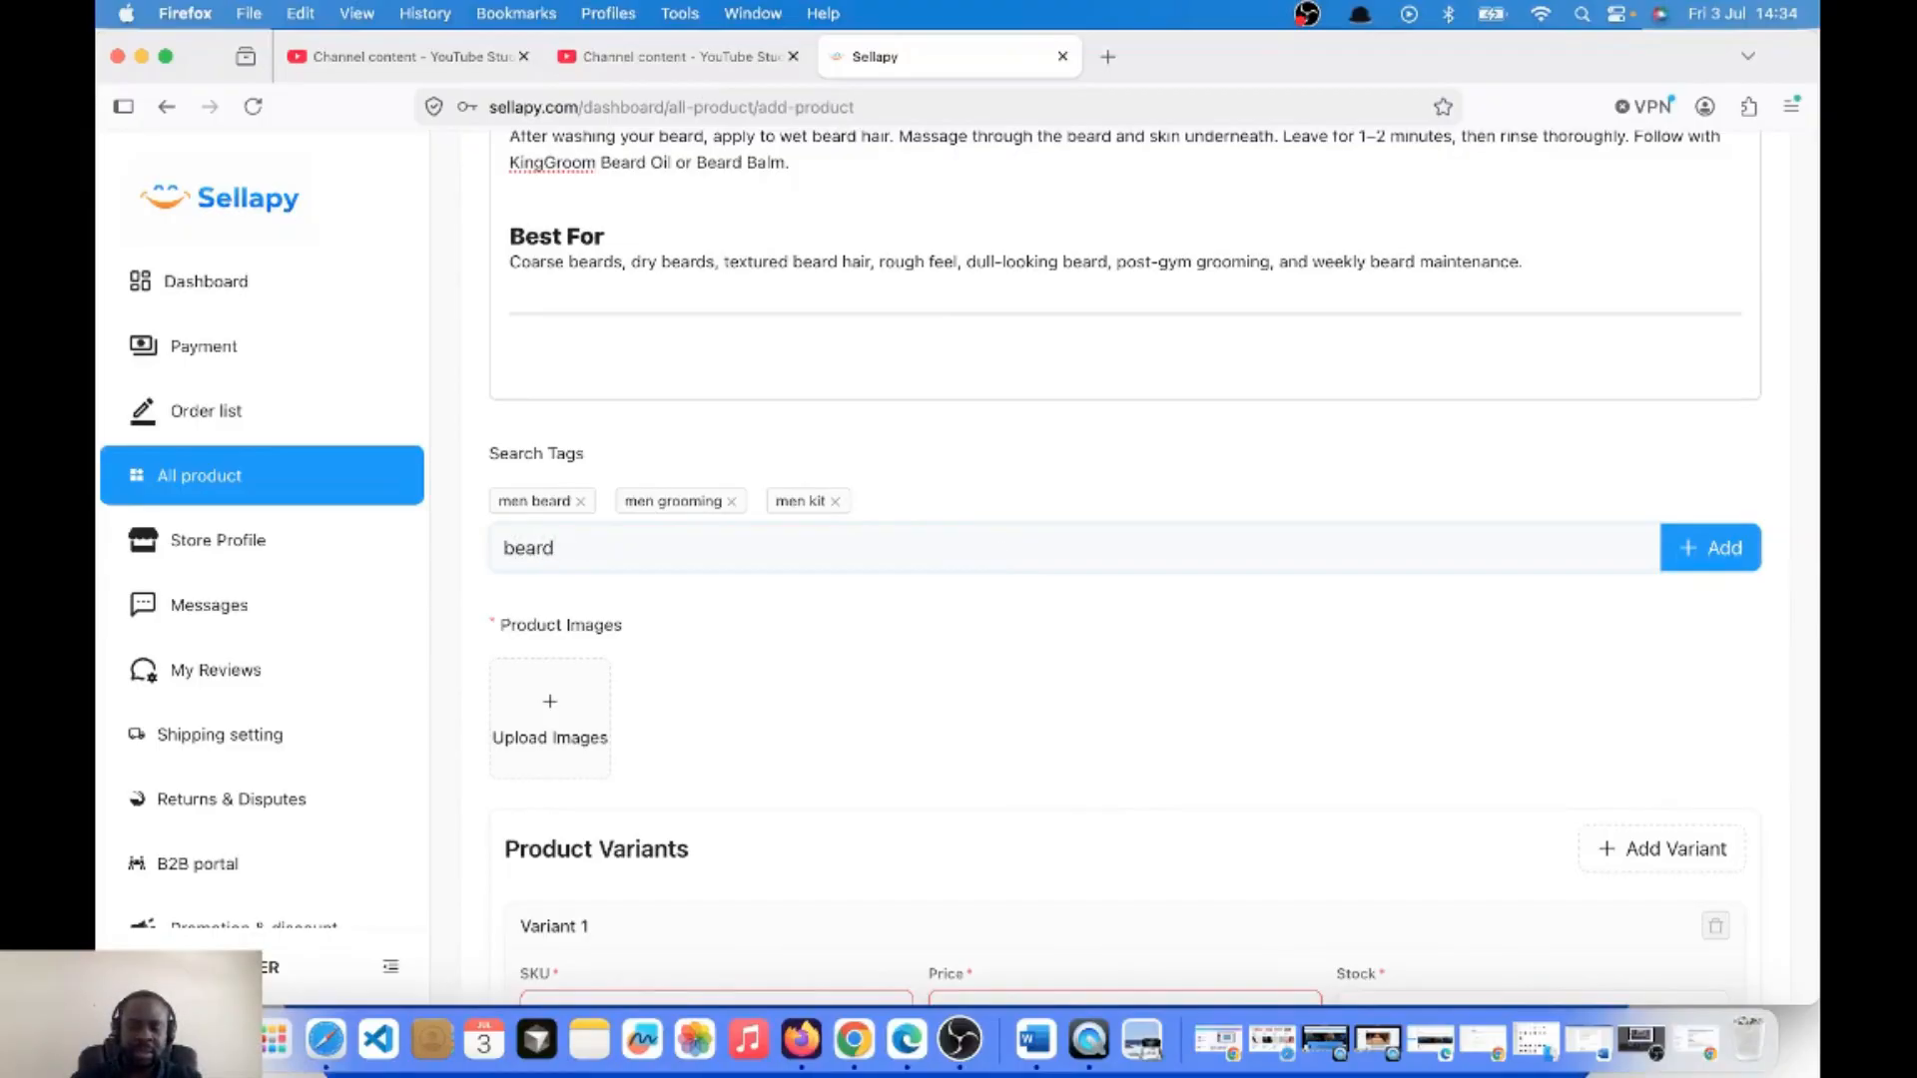
pyautogui.write(' men')
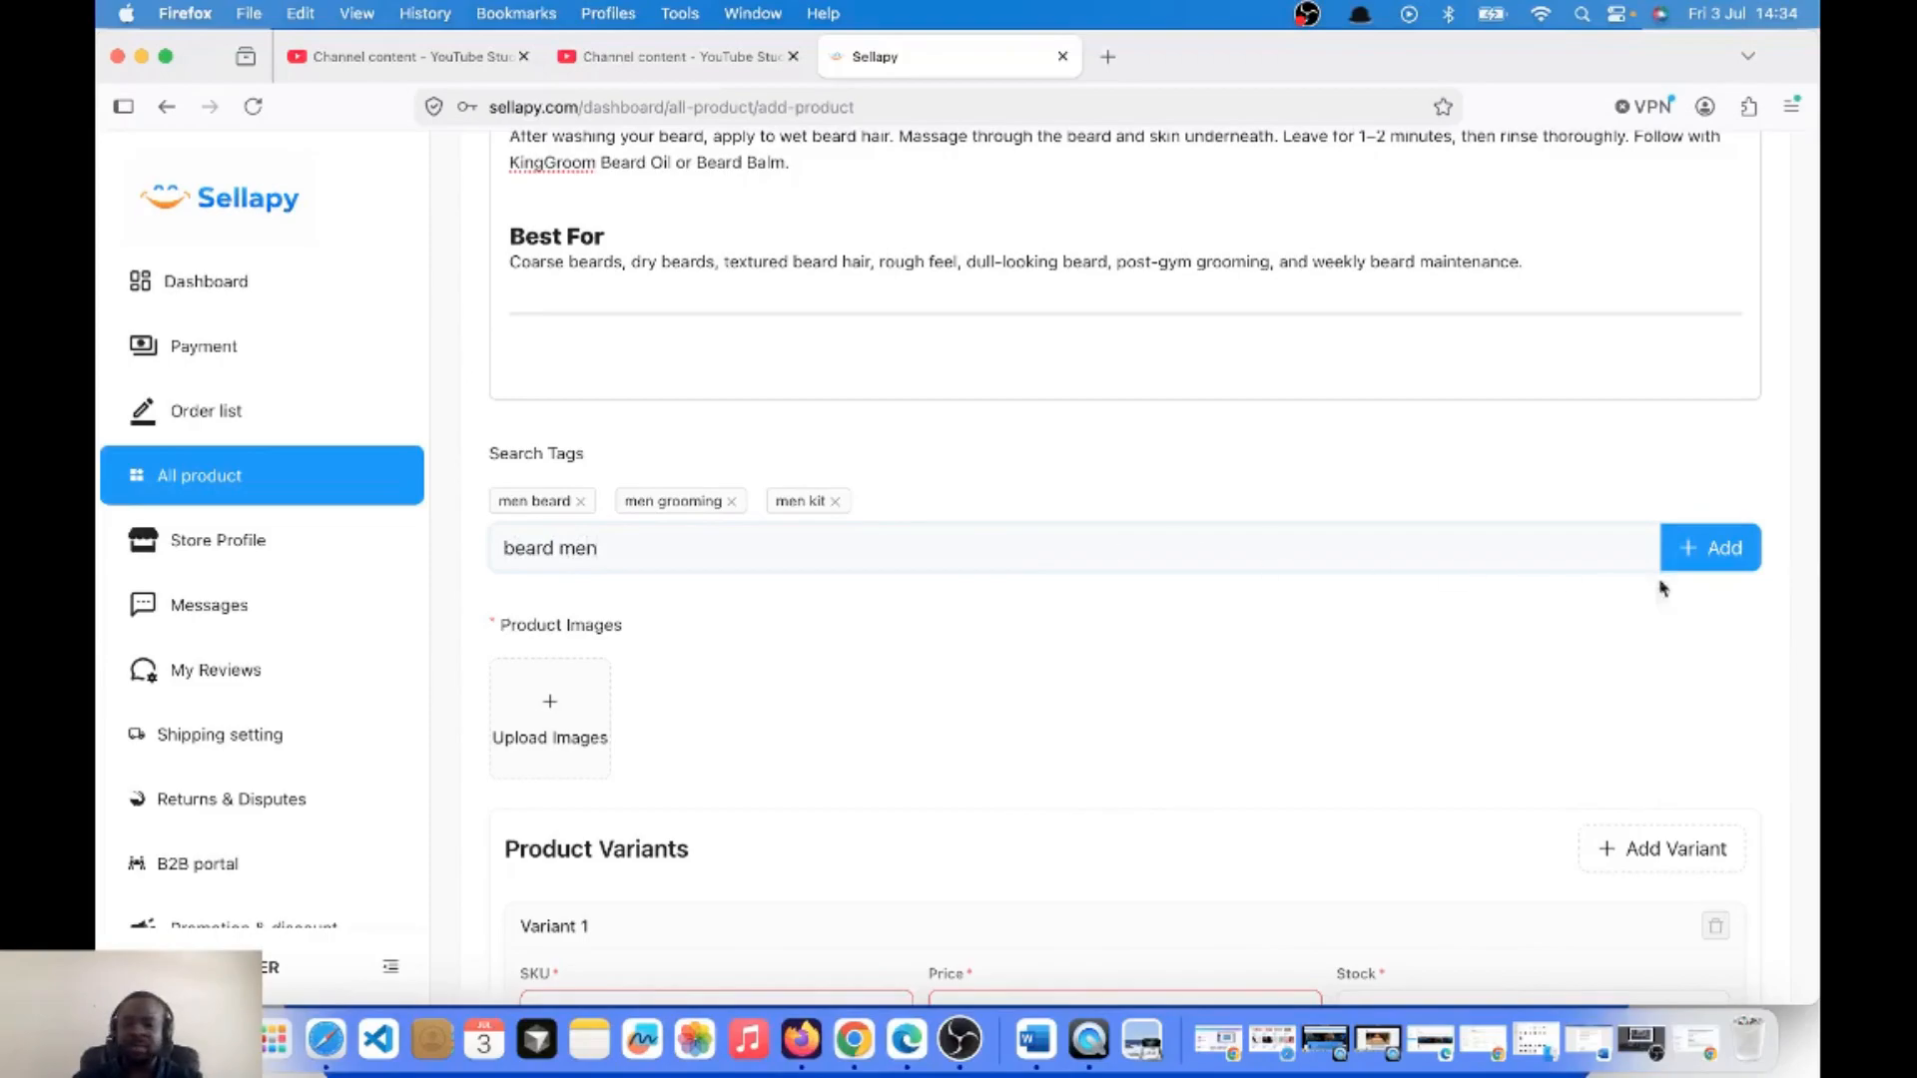
pyautogui.click(1716, 547)
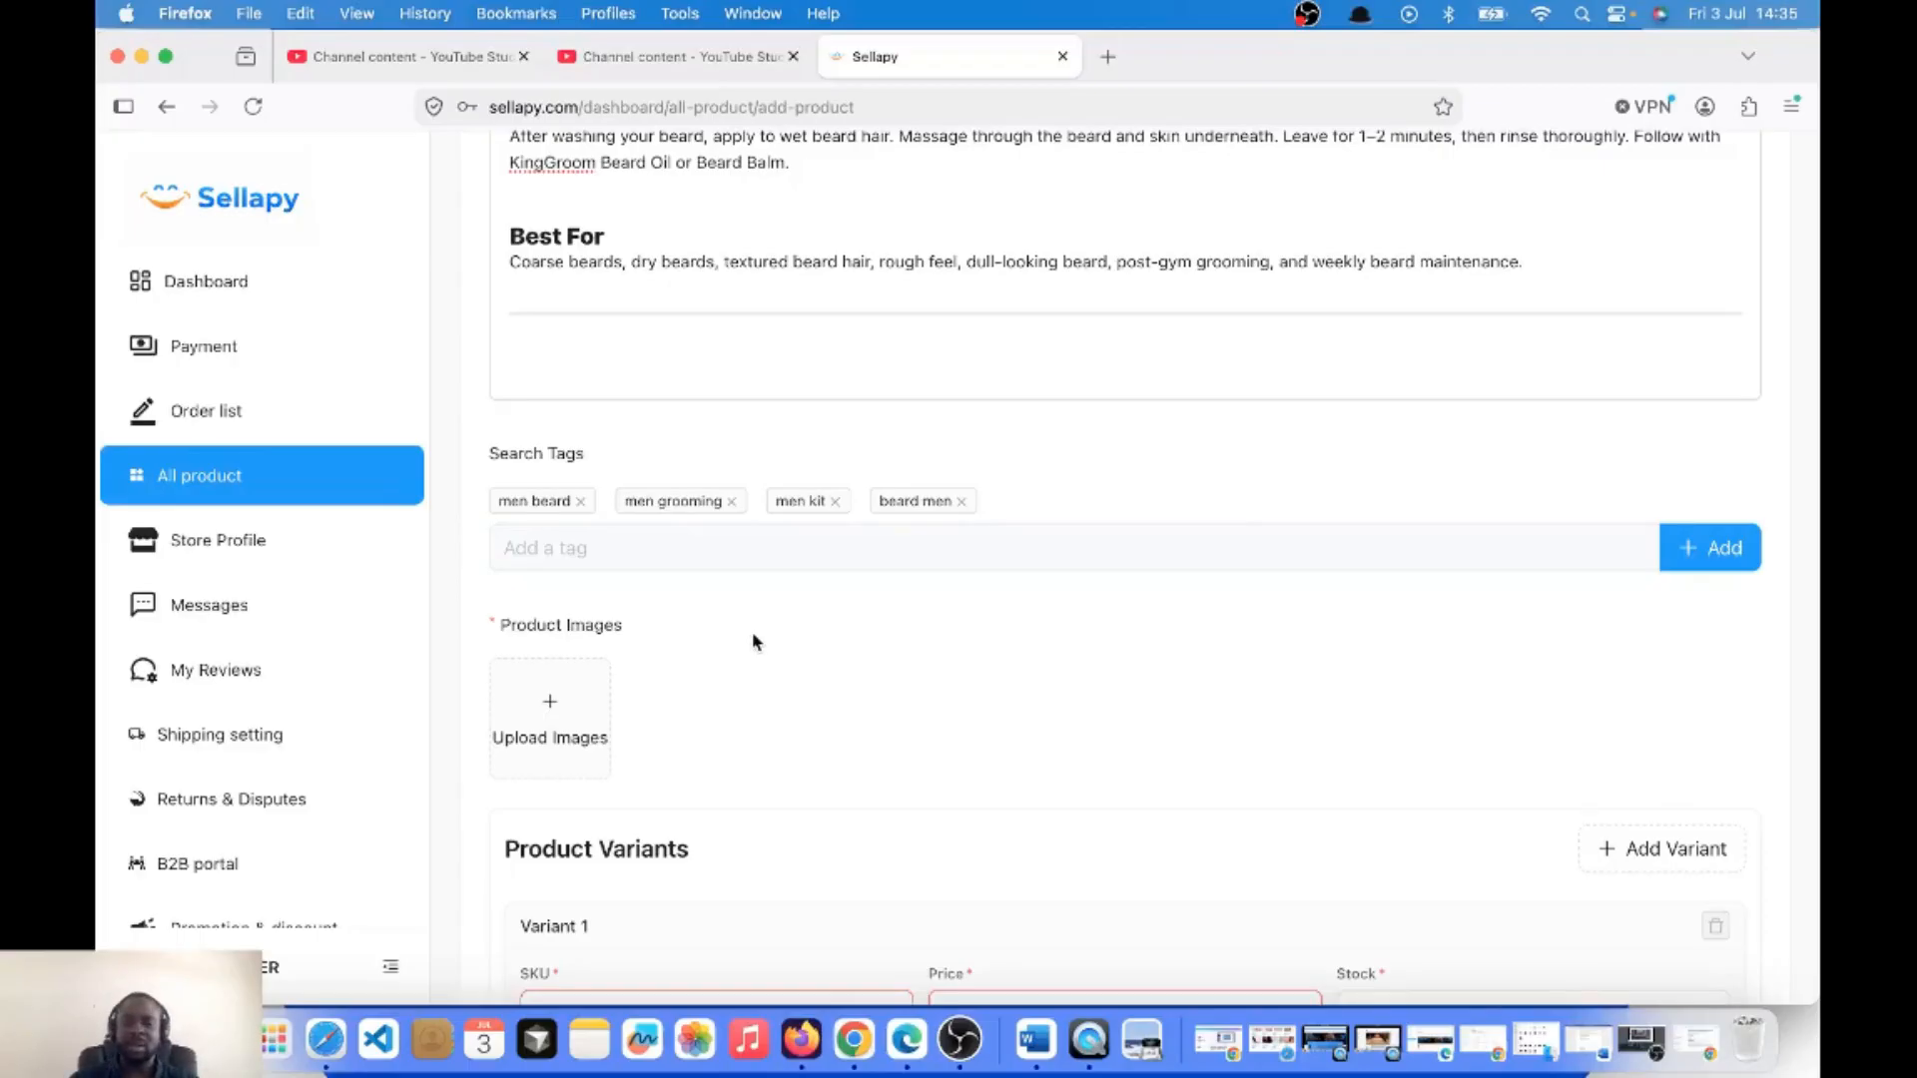
# Upload six product images showing the beard softener bottle and men using it.
pyautogui.scroll(-2, 752, 641)
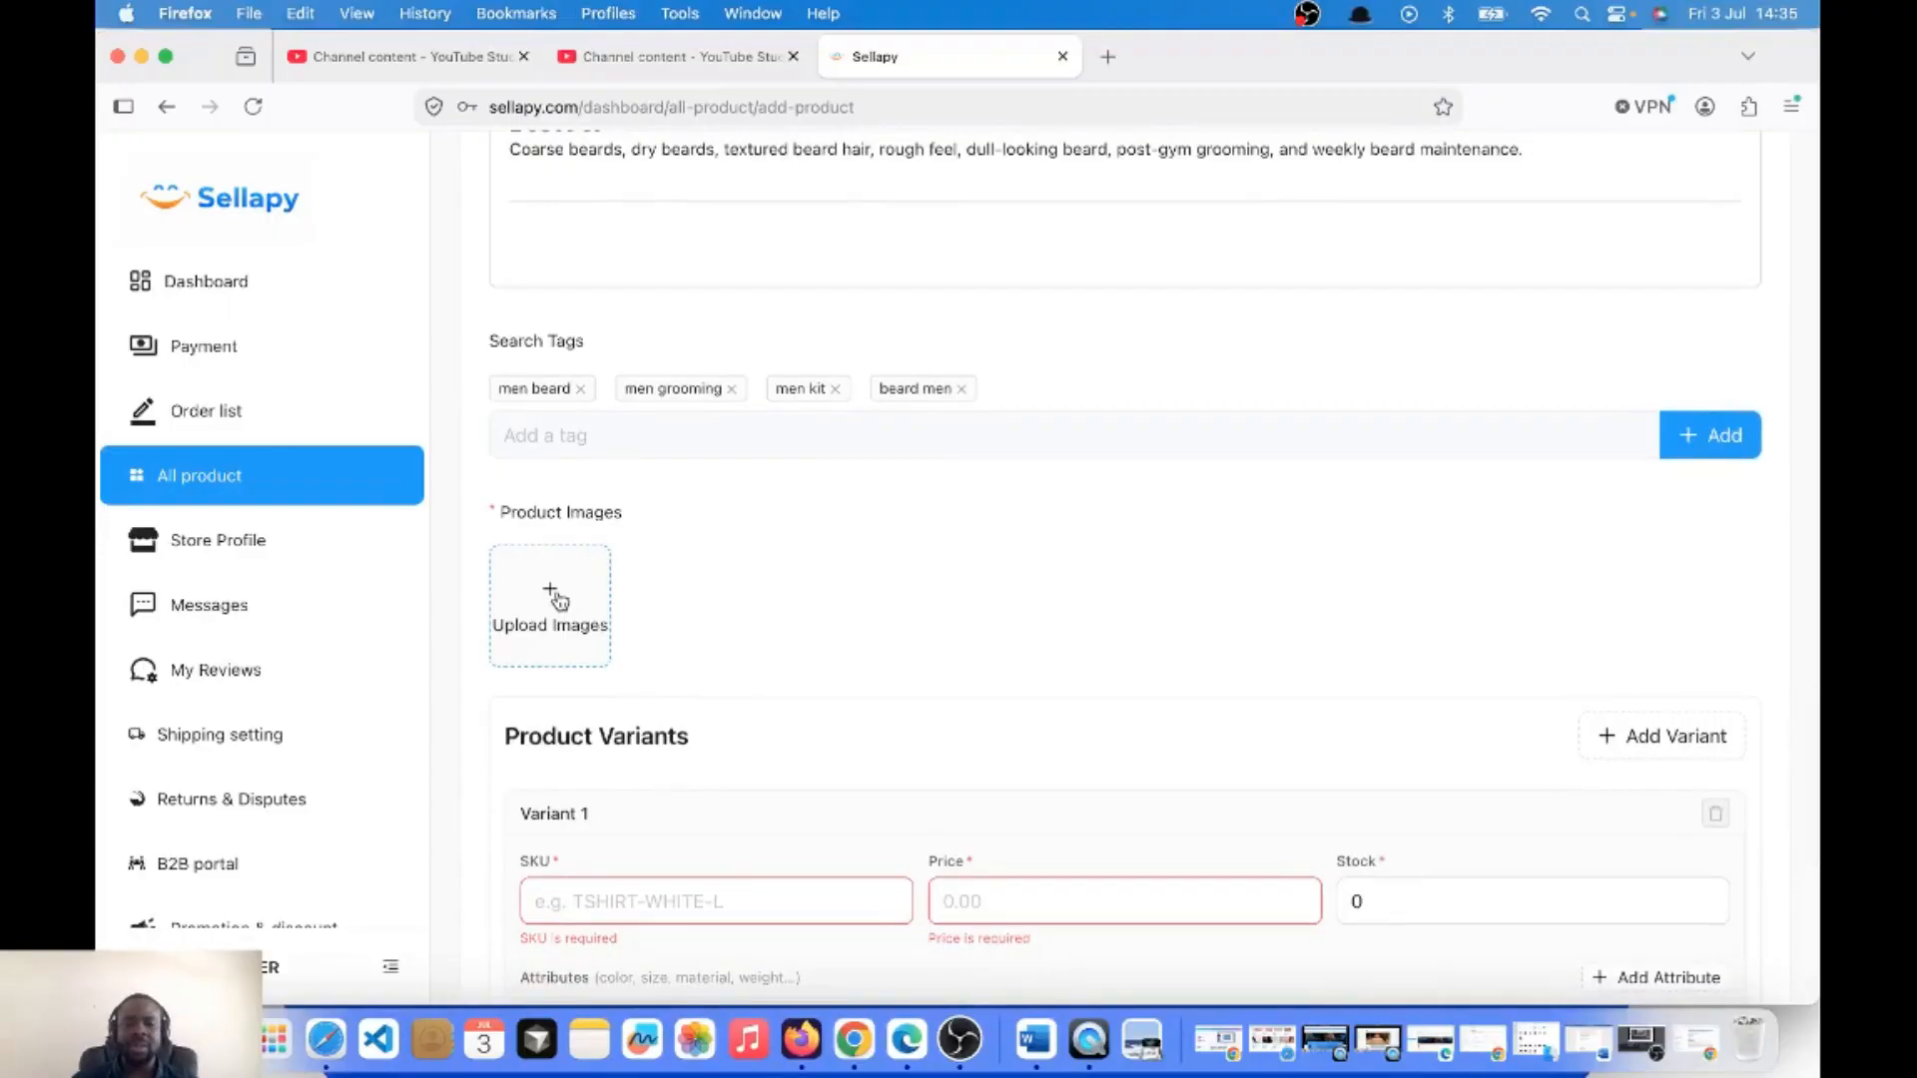
pyautogui.click(555, 599)
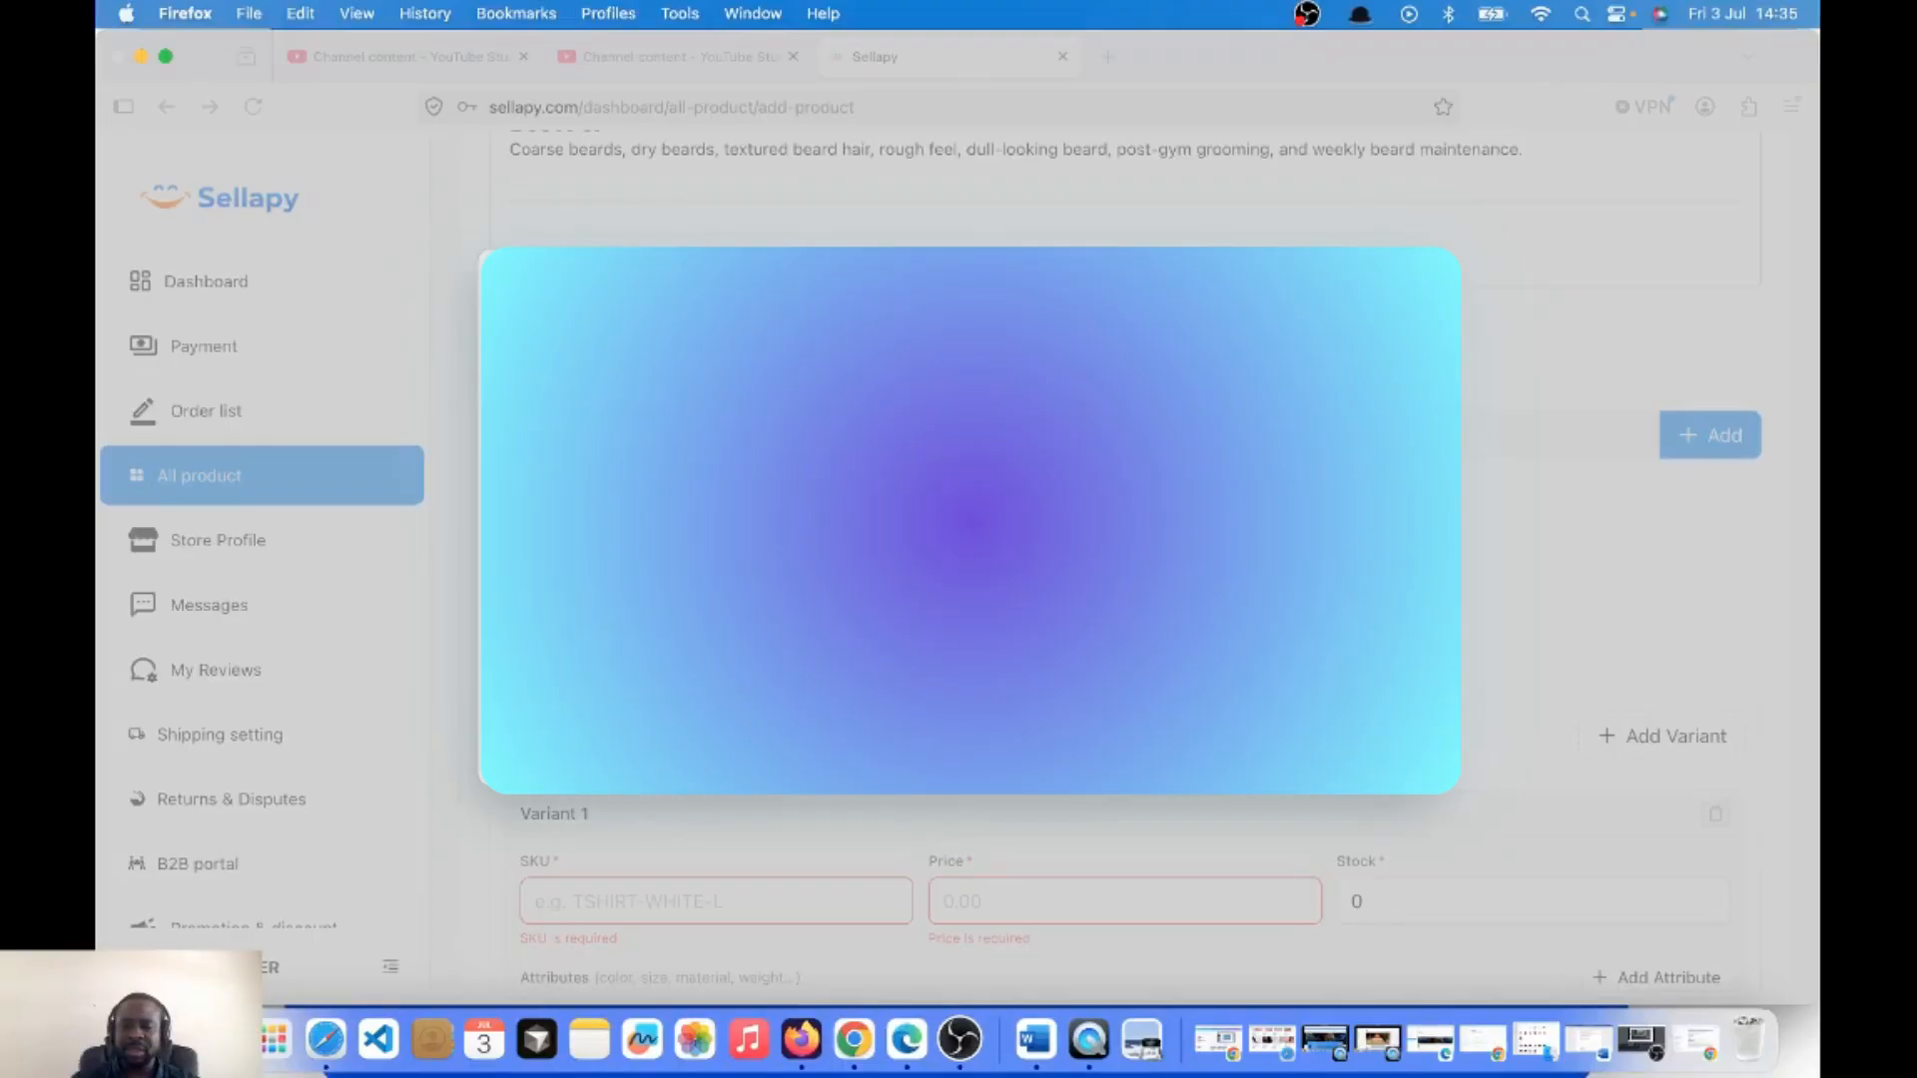
pyautogui.press('Return')
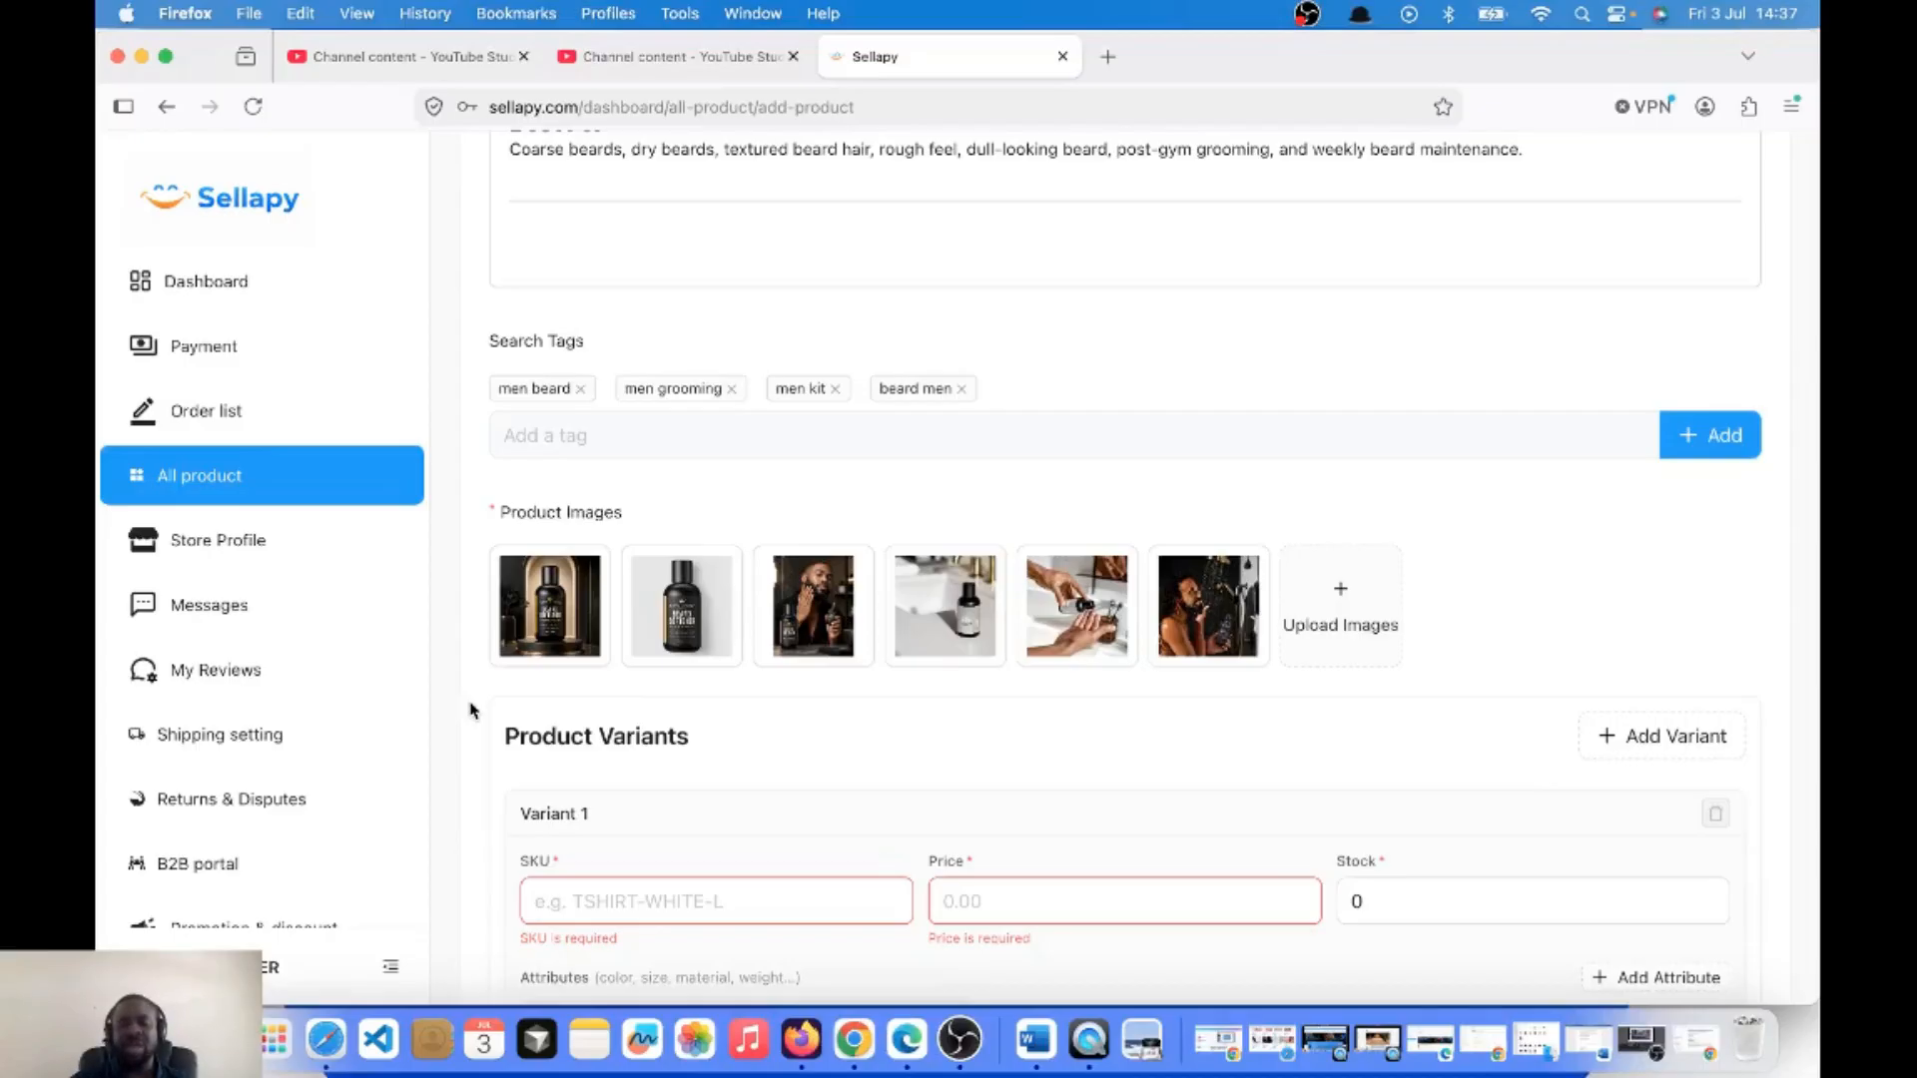
# Examine the product images and the Variant 1 fields, and check the completed form back up to the description.
pyautogui.scroll(-3, 471, 710)
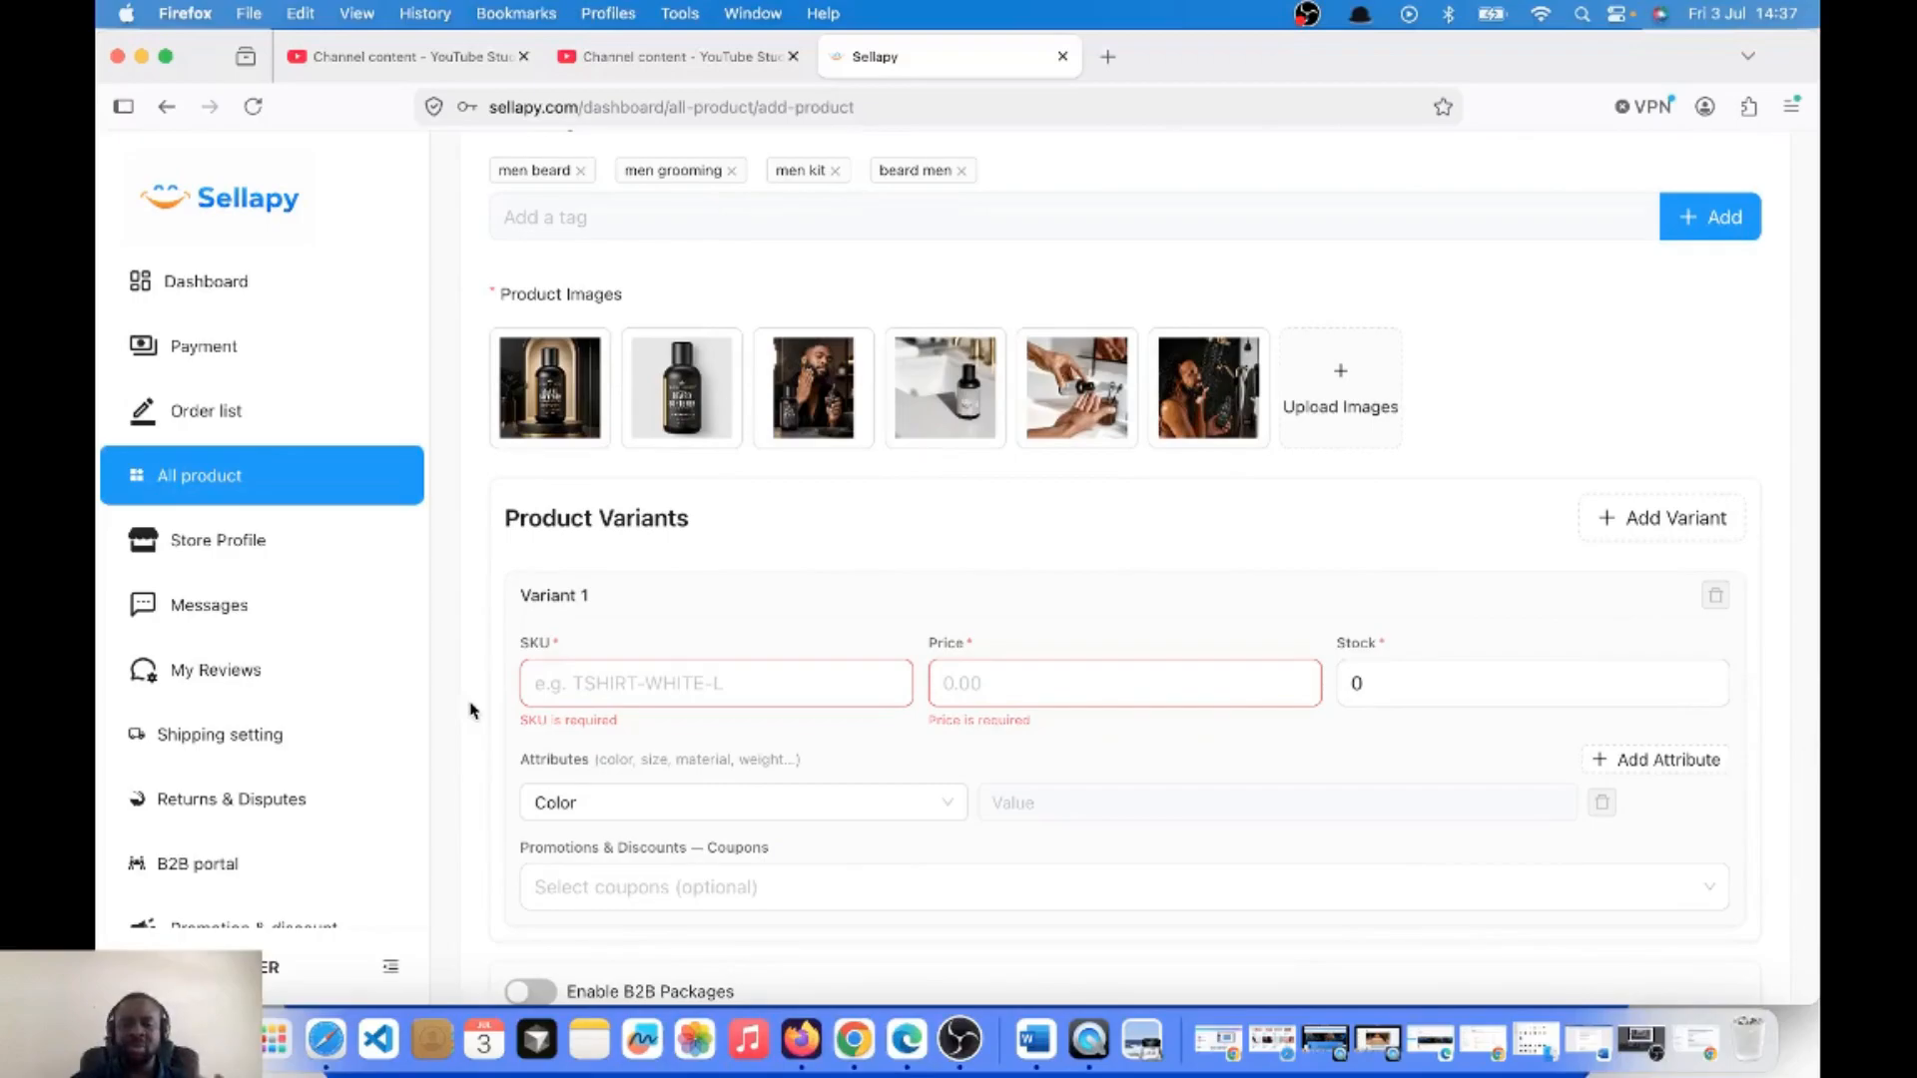
pyautogui.scroll(1, 471, 710)
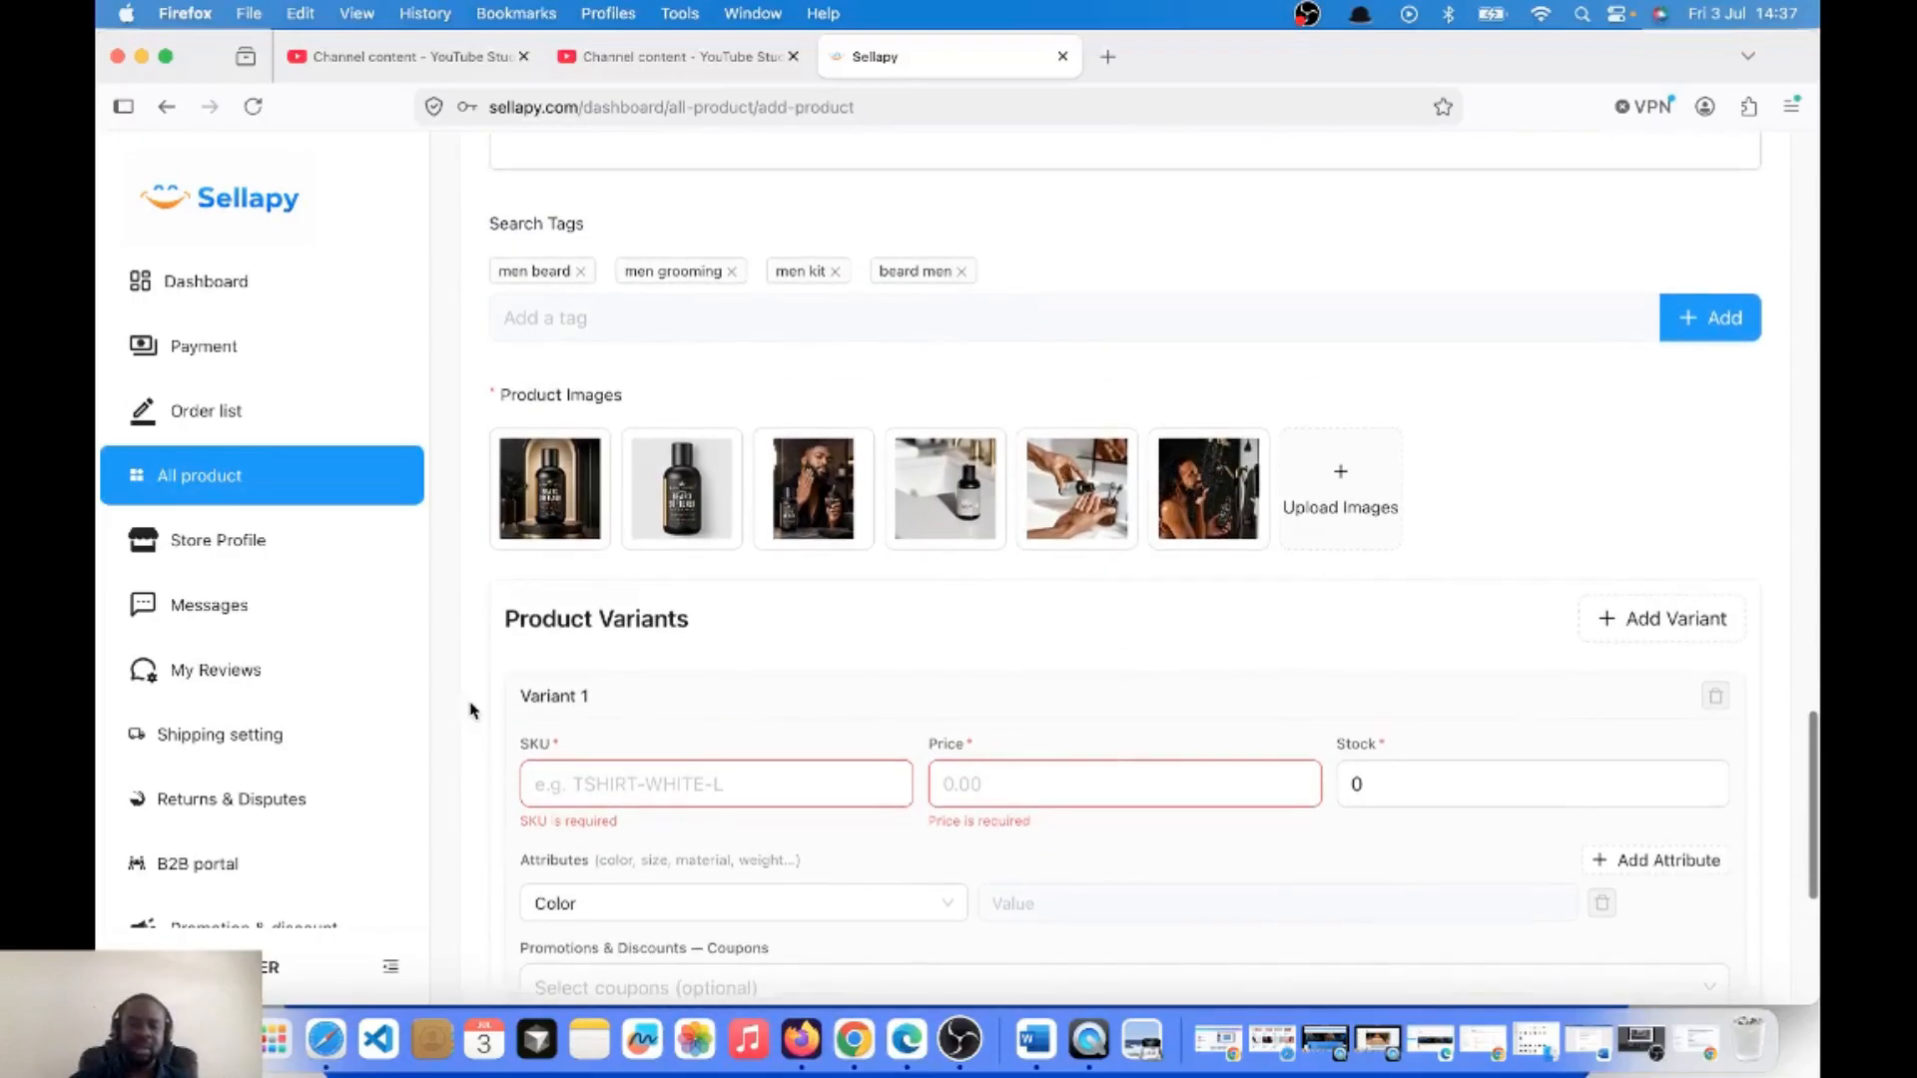
pyautogui.scroll(-2, 474, 710)
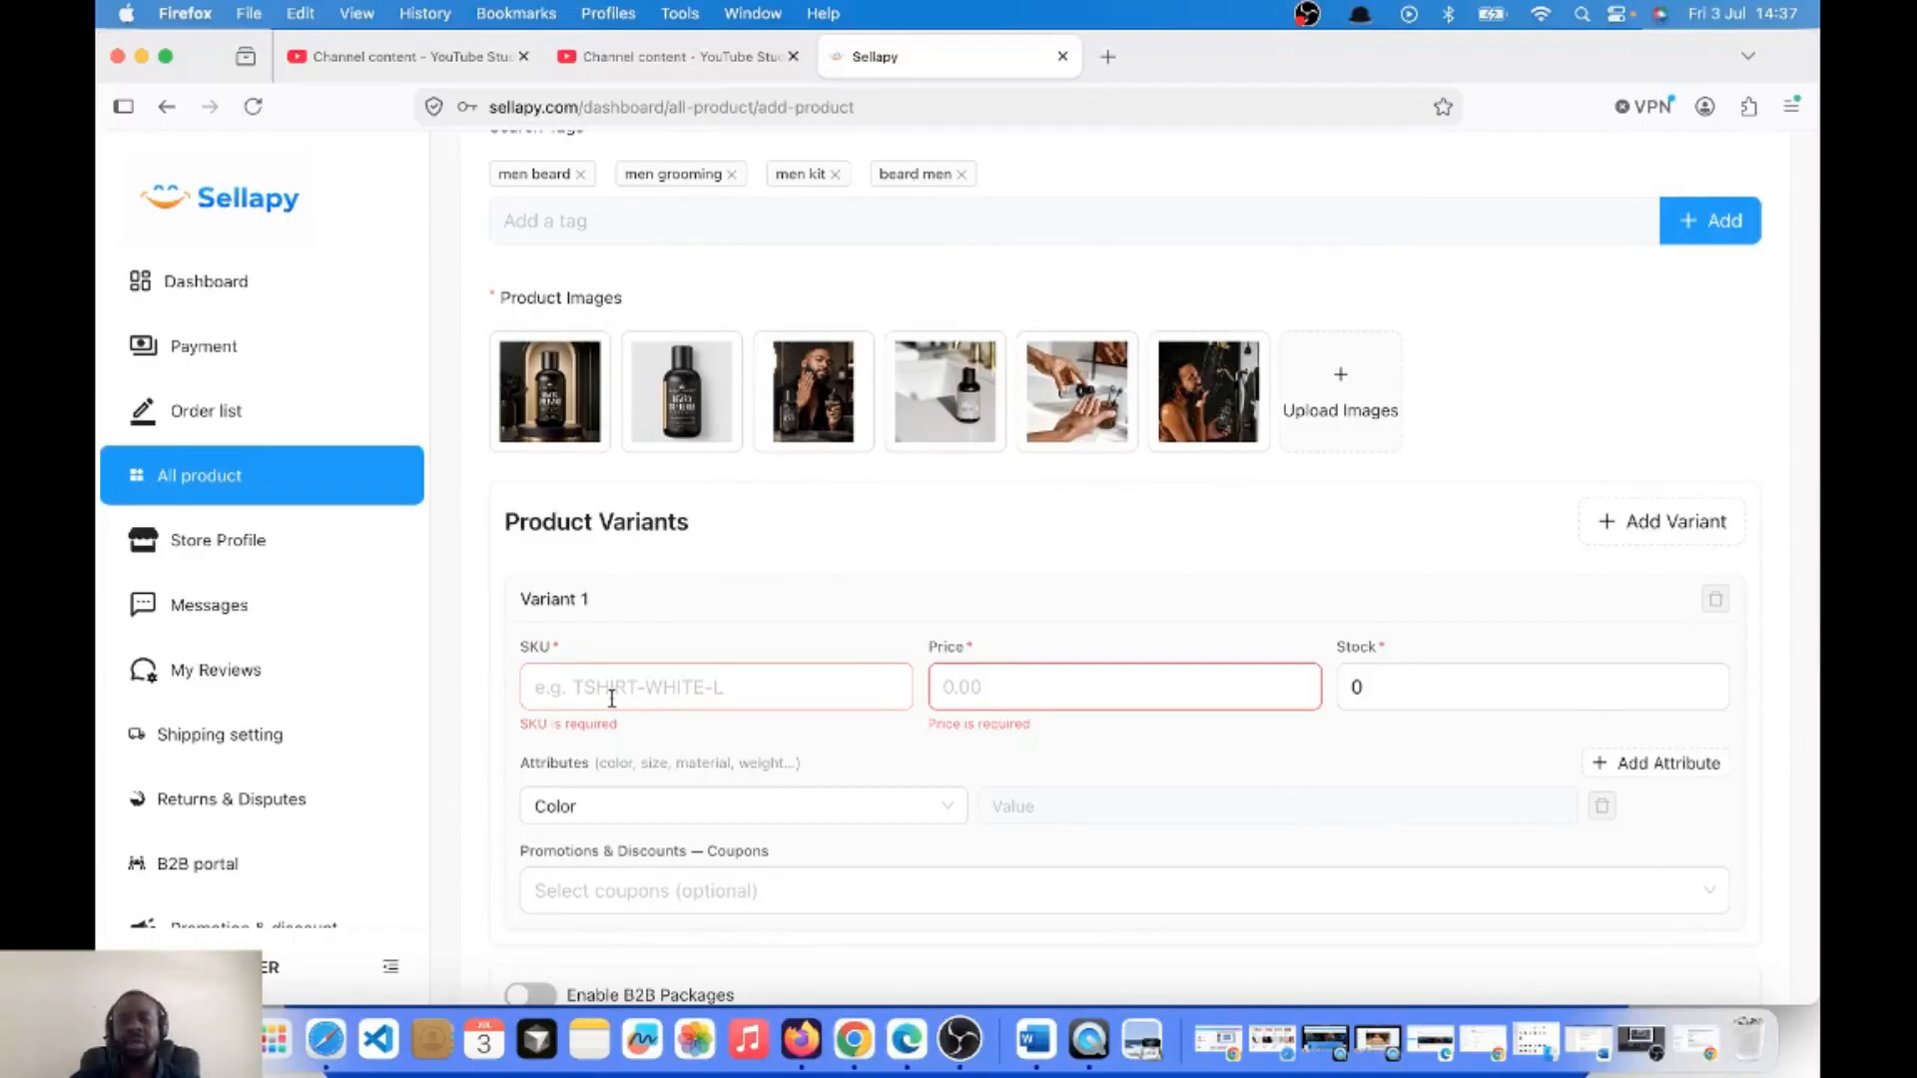
pyautogui.scroll(3, 612, 698)
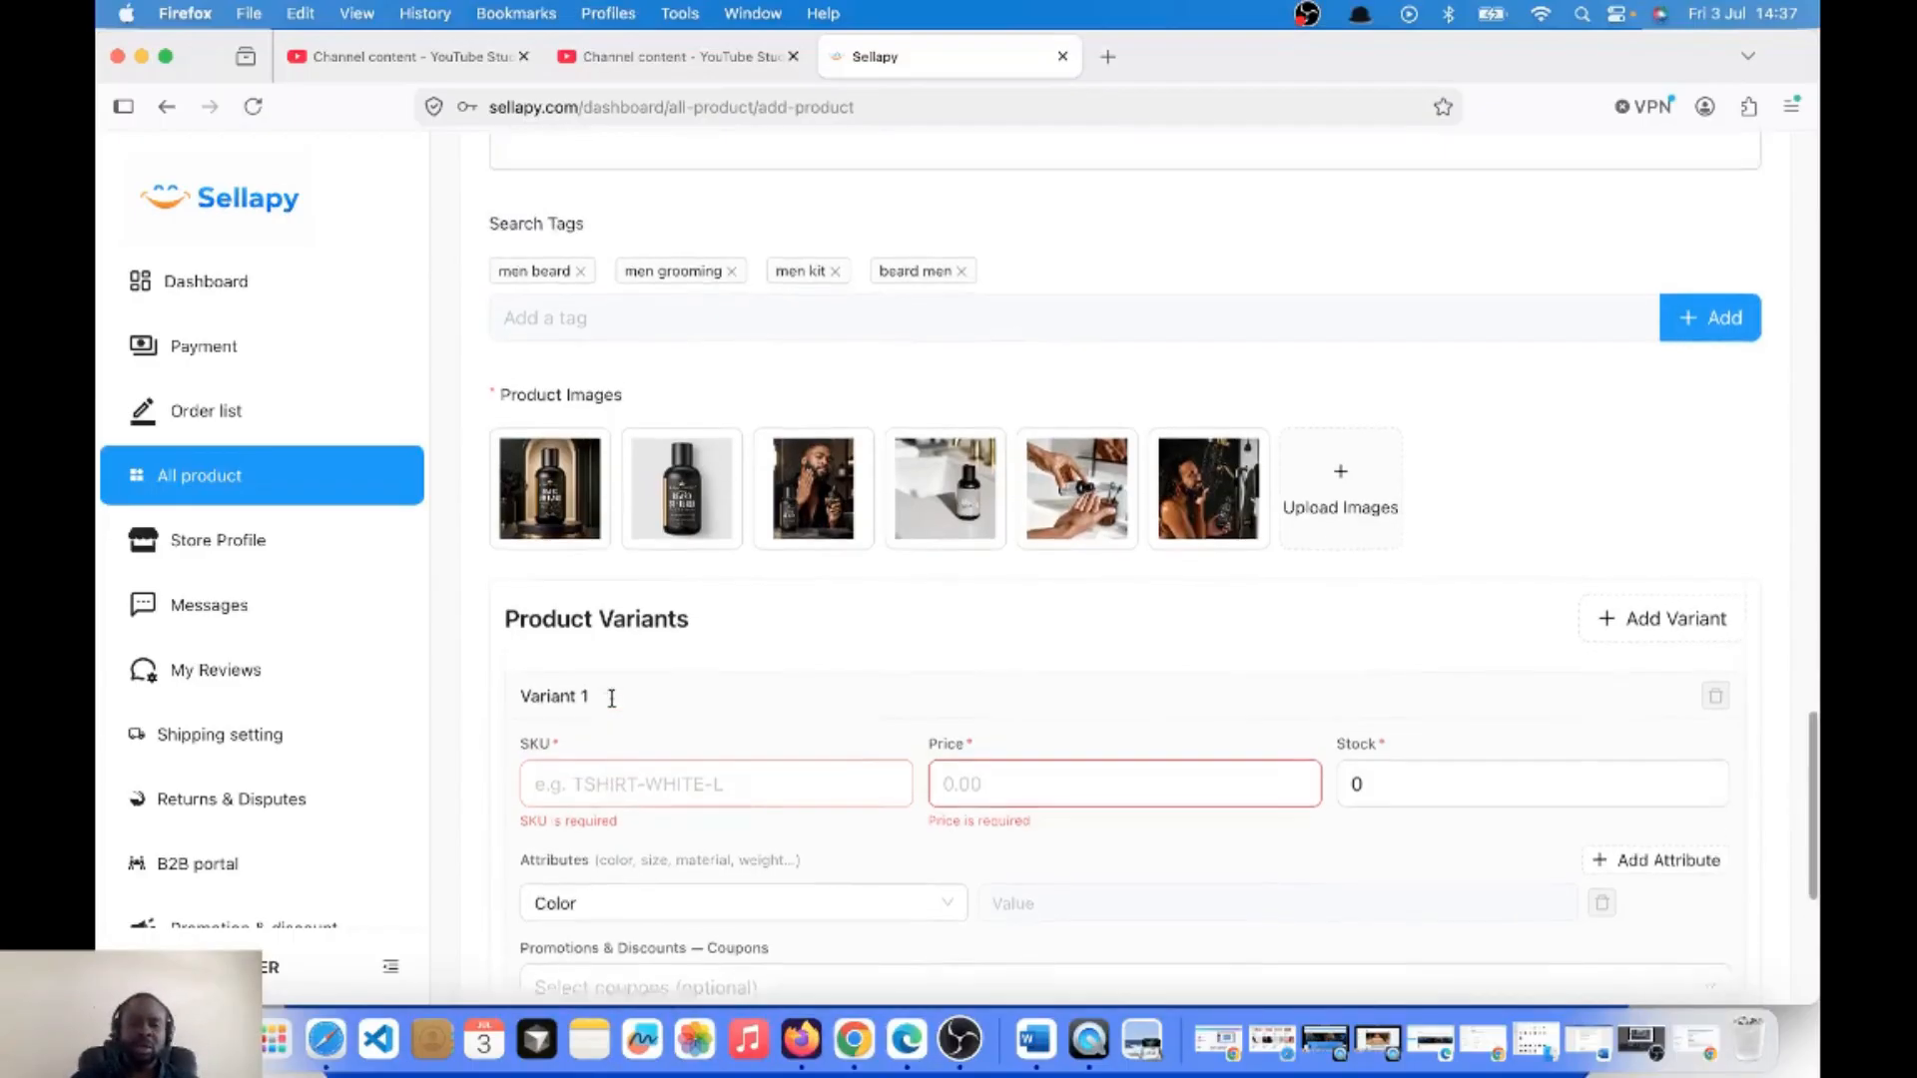
pyautogui.scroll(-3, 612, 698)
pyautogui.scroll(10, 612, 698)
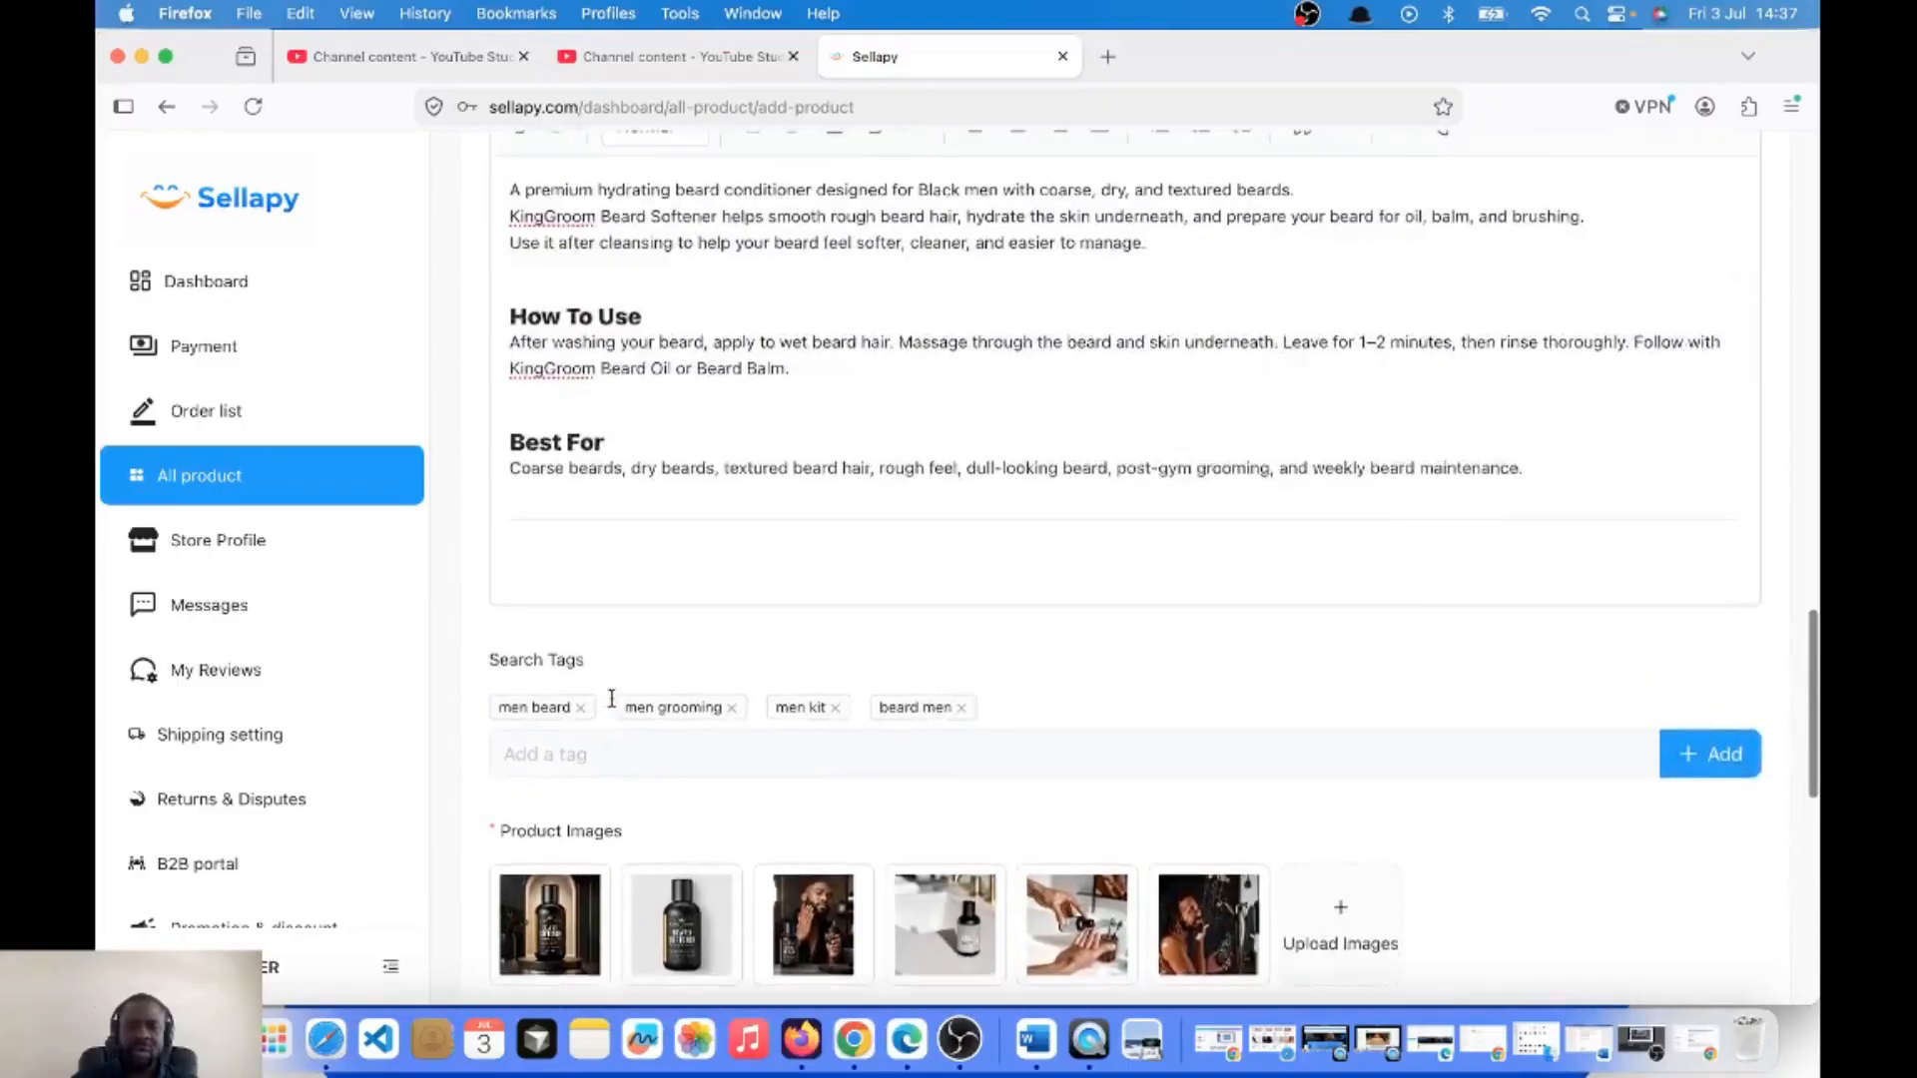
pyautogui.scroll(15, 612, 698)
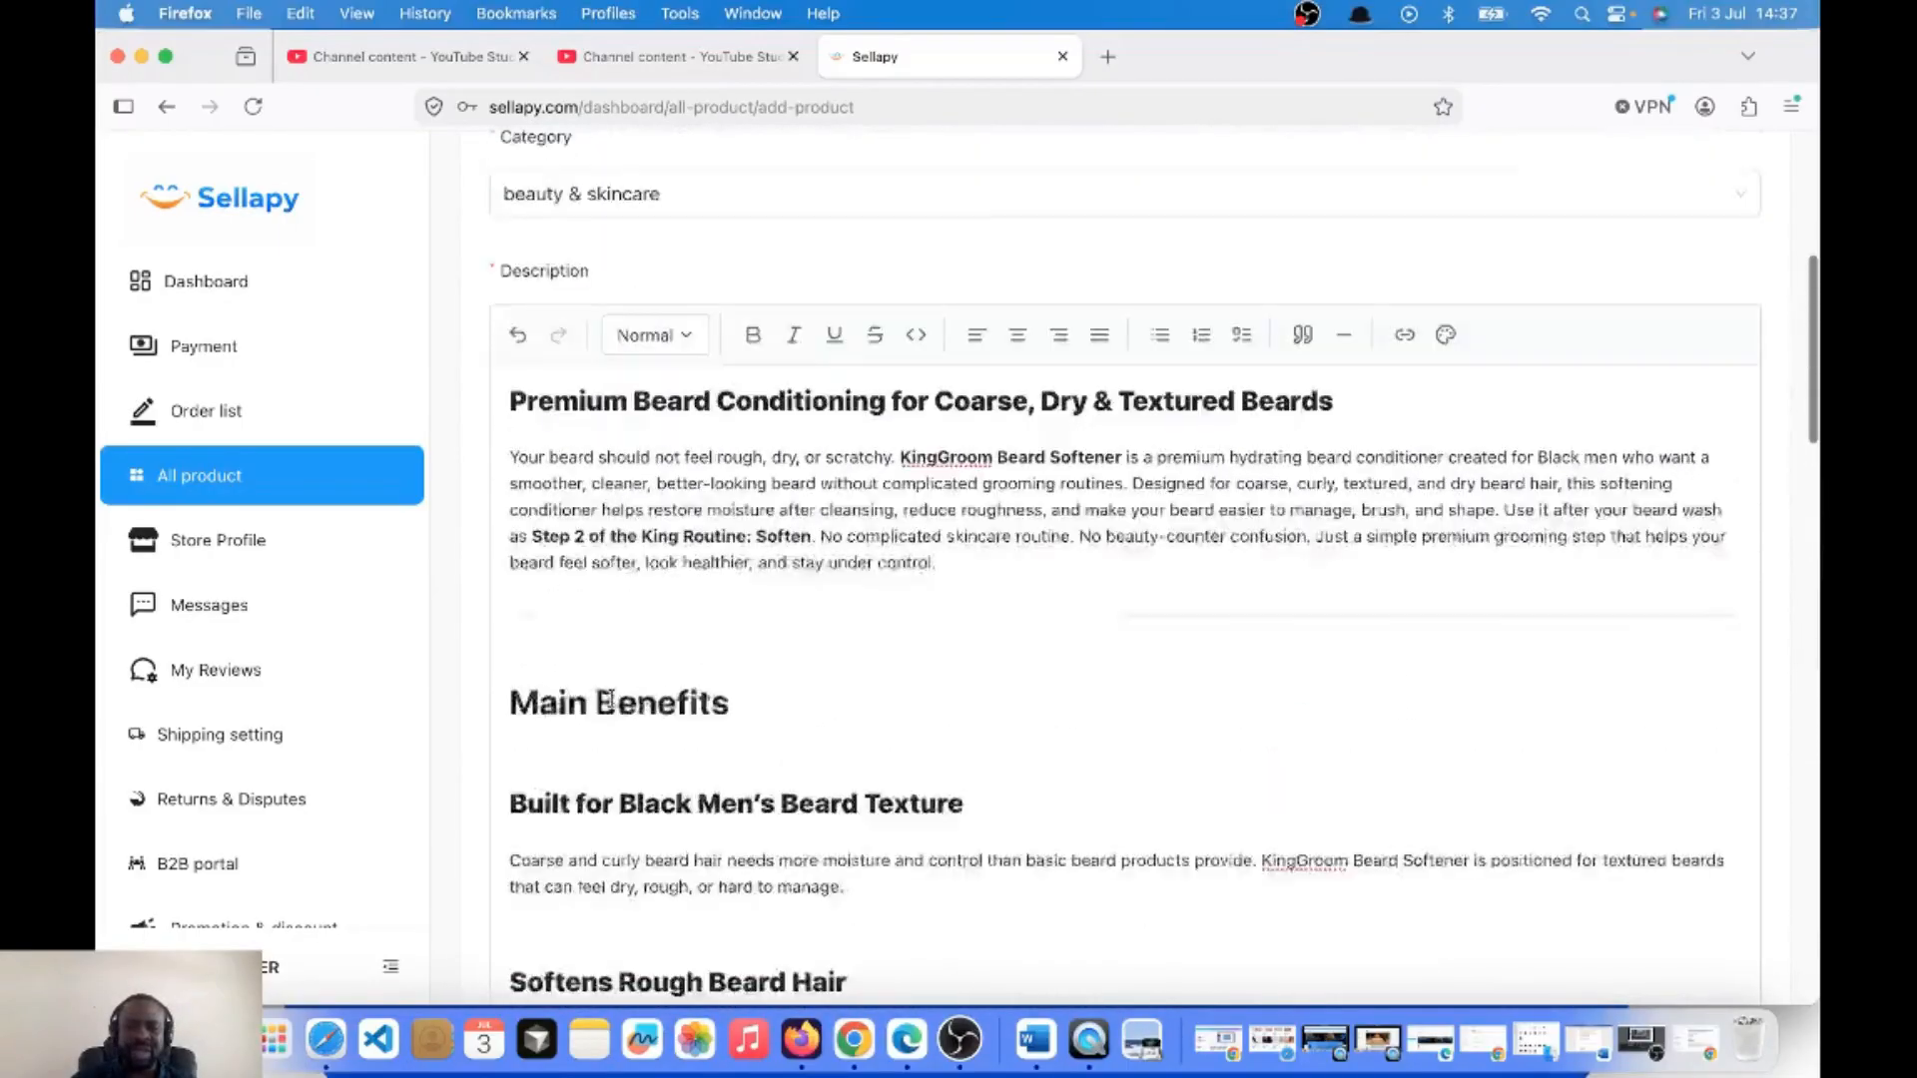
# Copy "Beard Softener" from the product name into the SKU of Variant 1.
pyautogui.moveTo(639, 452); pyautogui.dragTo(500, 456)
pyautogui.press('super+c')
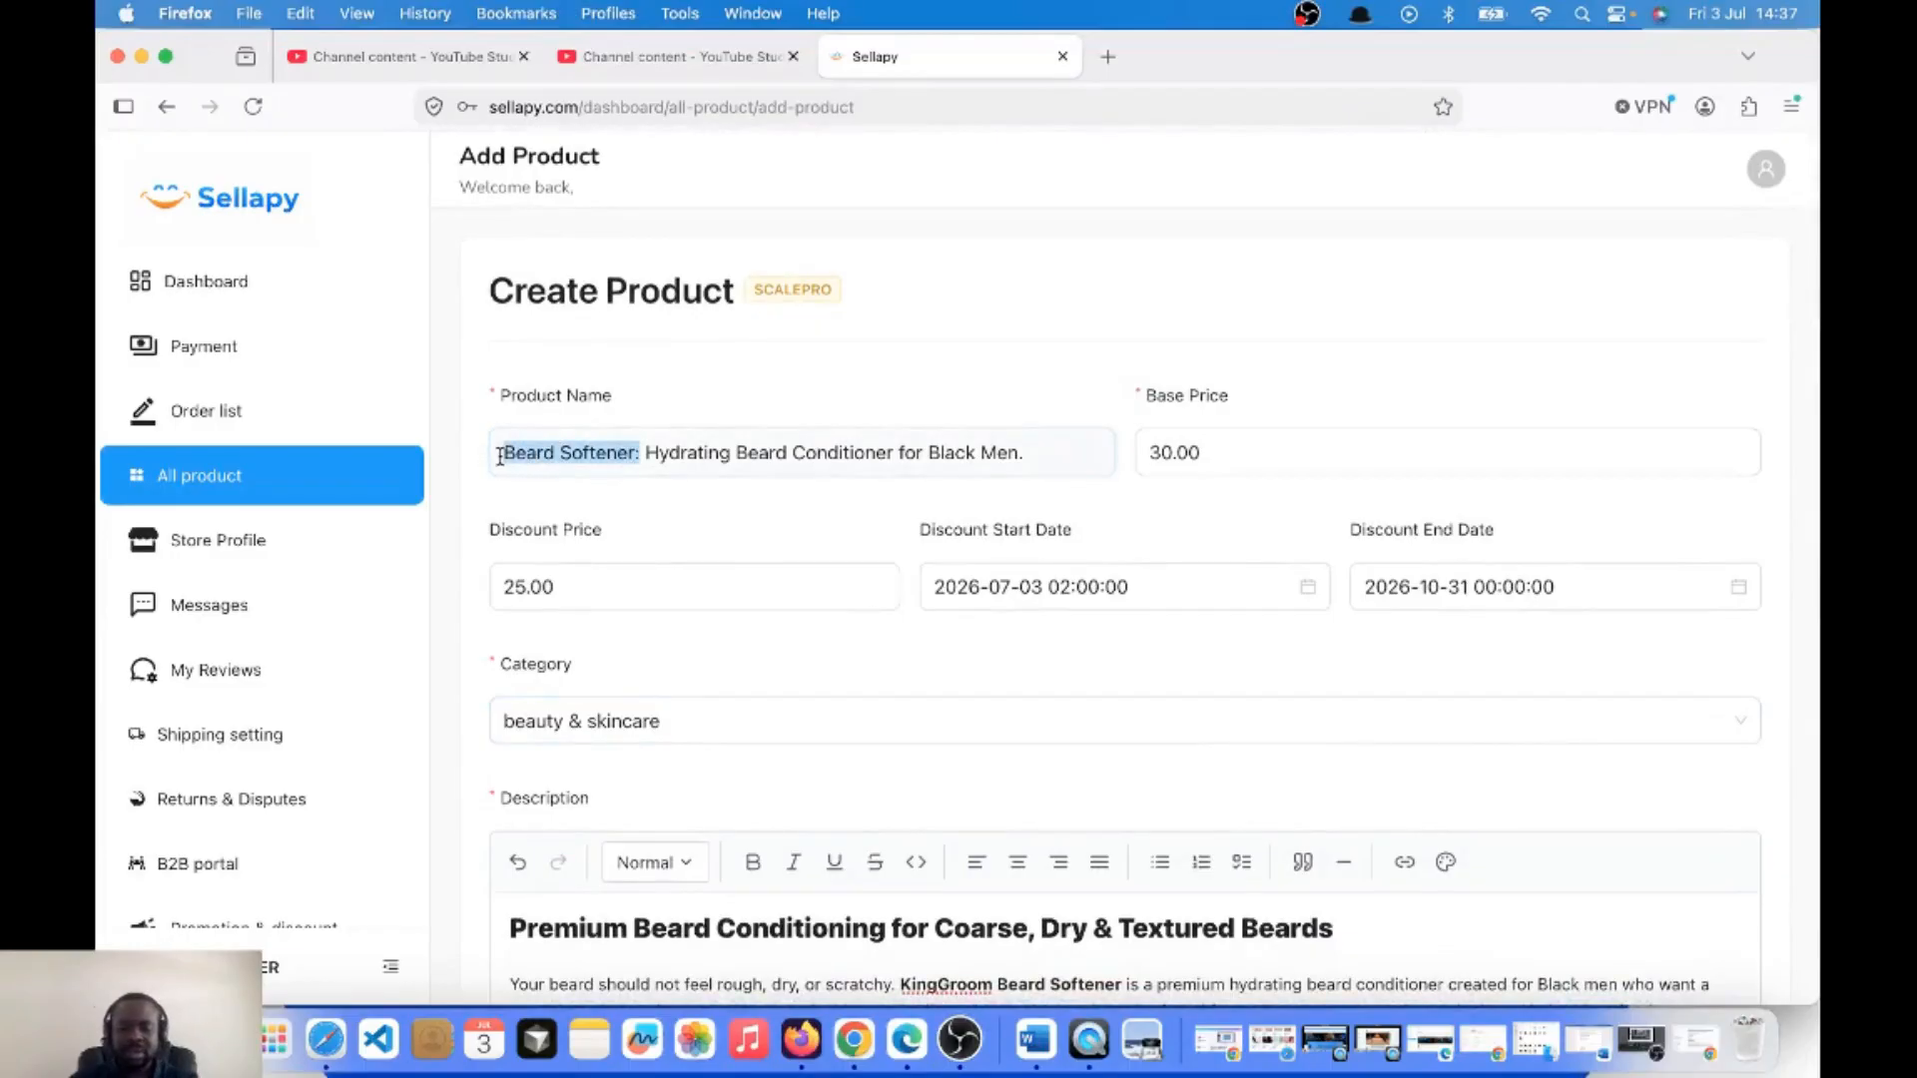
pyautogui.scroll(-15, 500, 456)
pyautogui.scroll(-10, 501, 456)
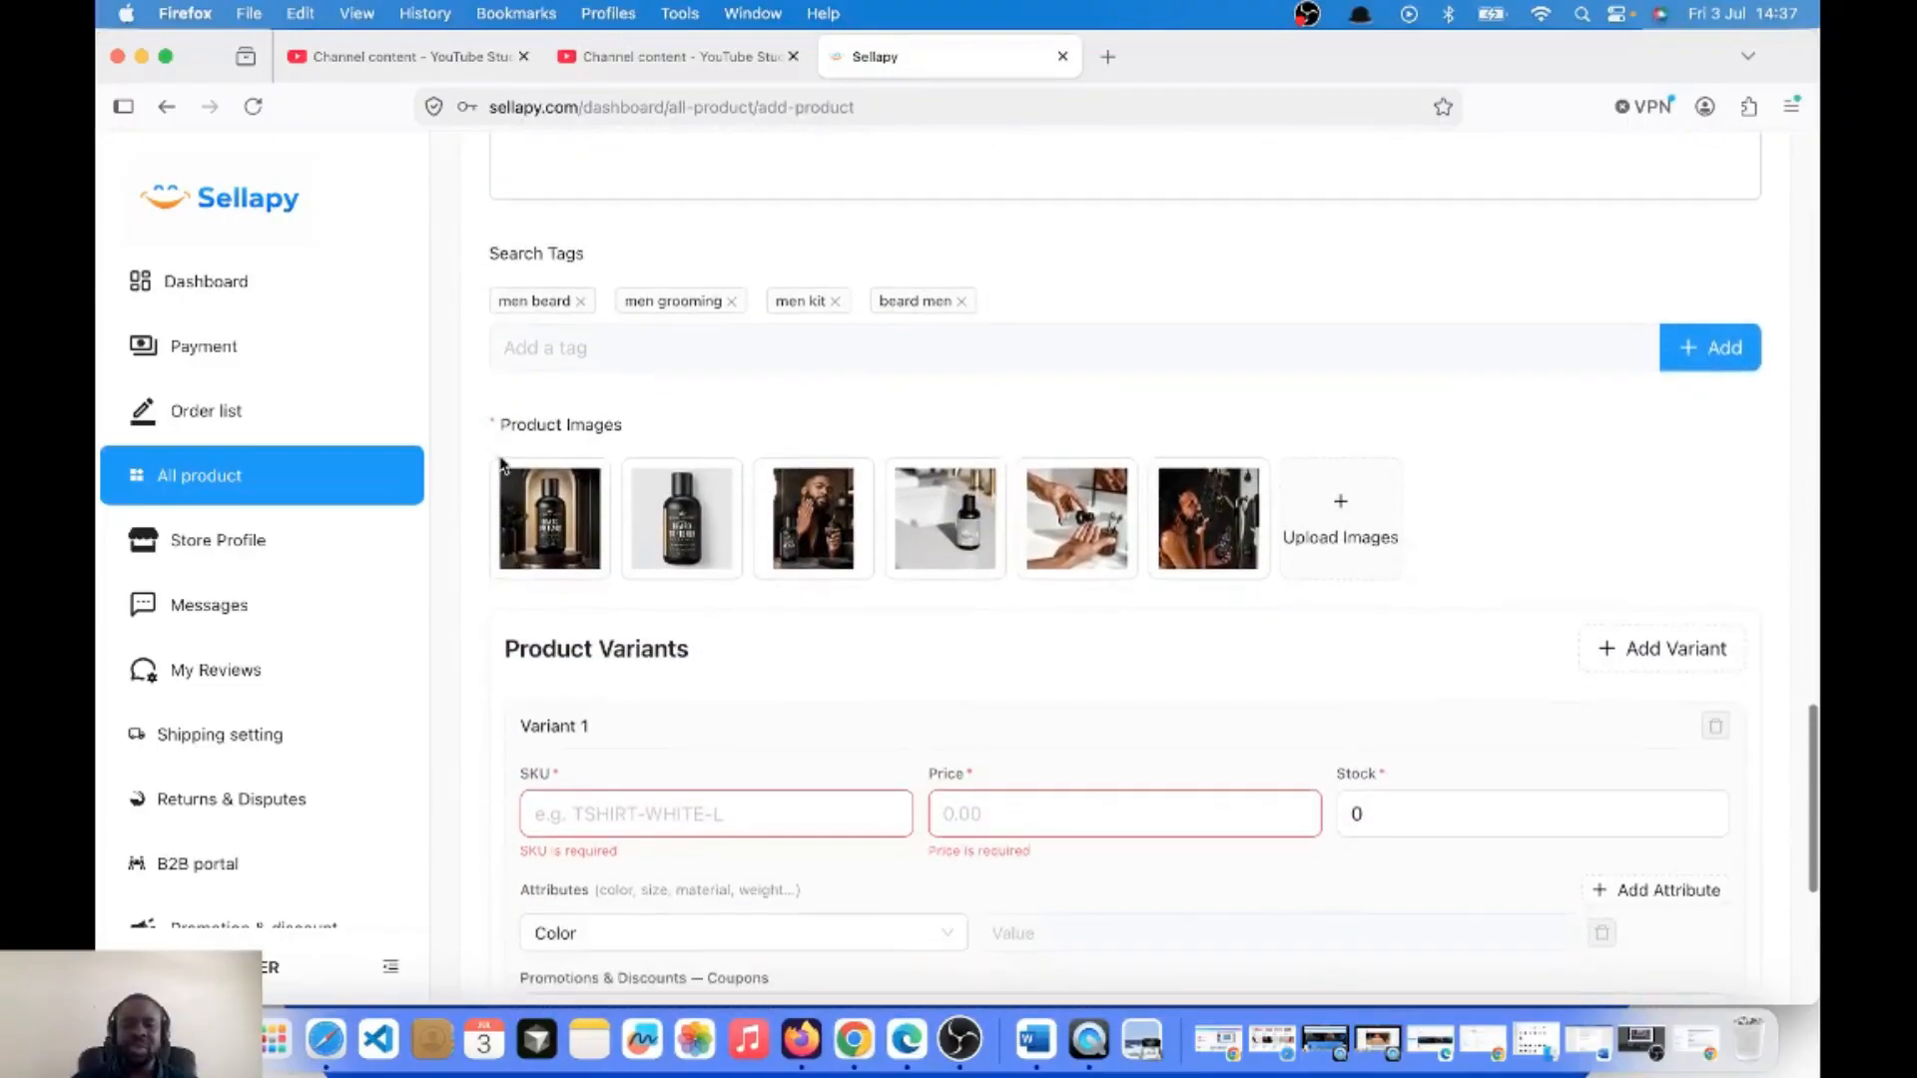
pyautogui.scroll(-3, 501, 464)
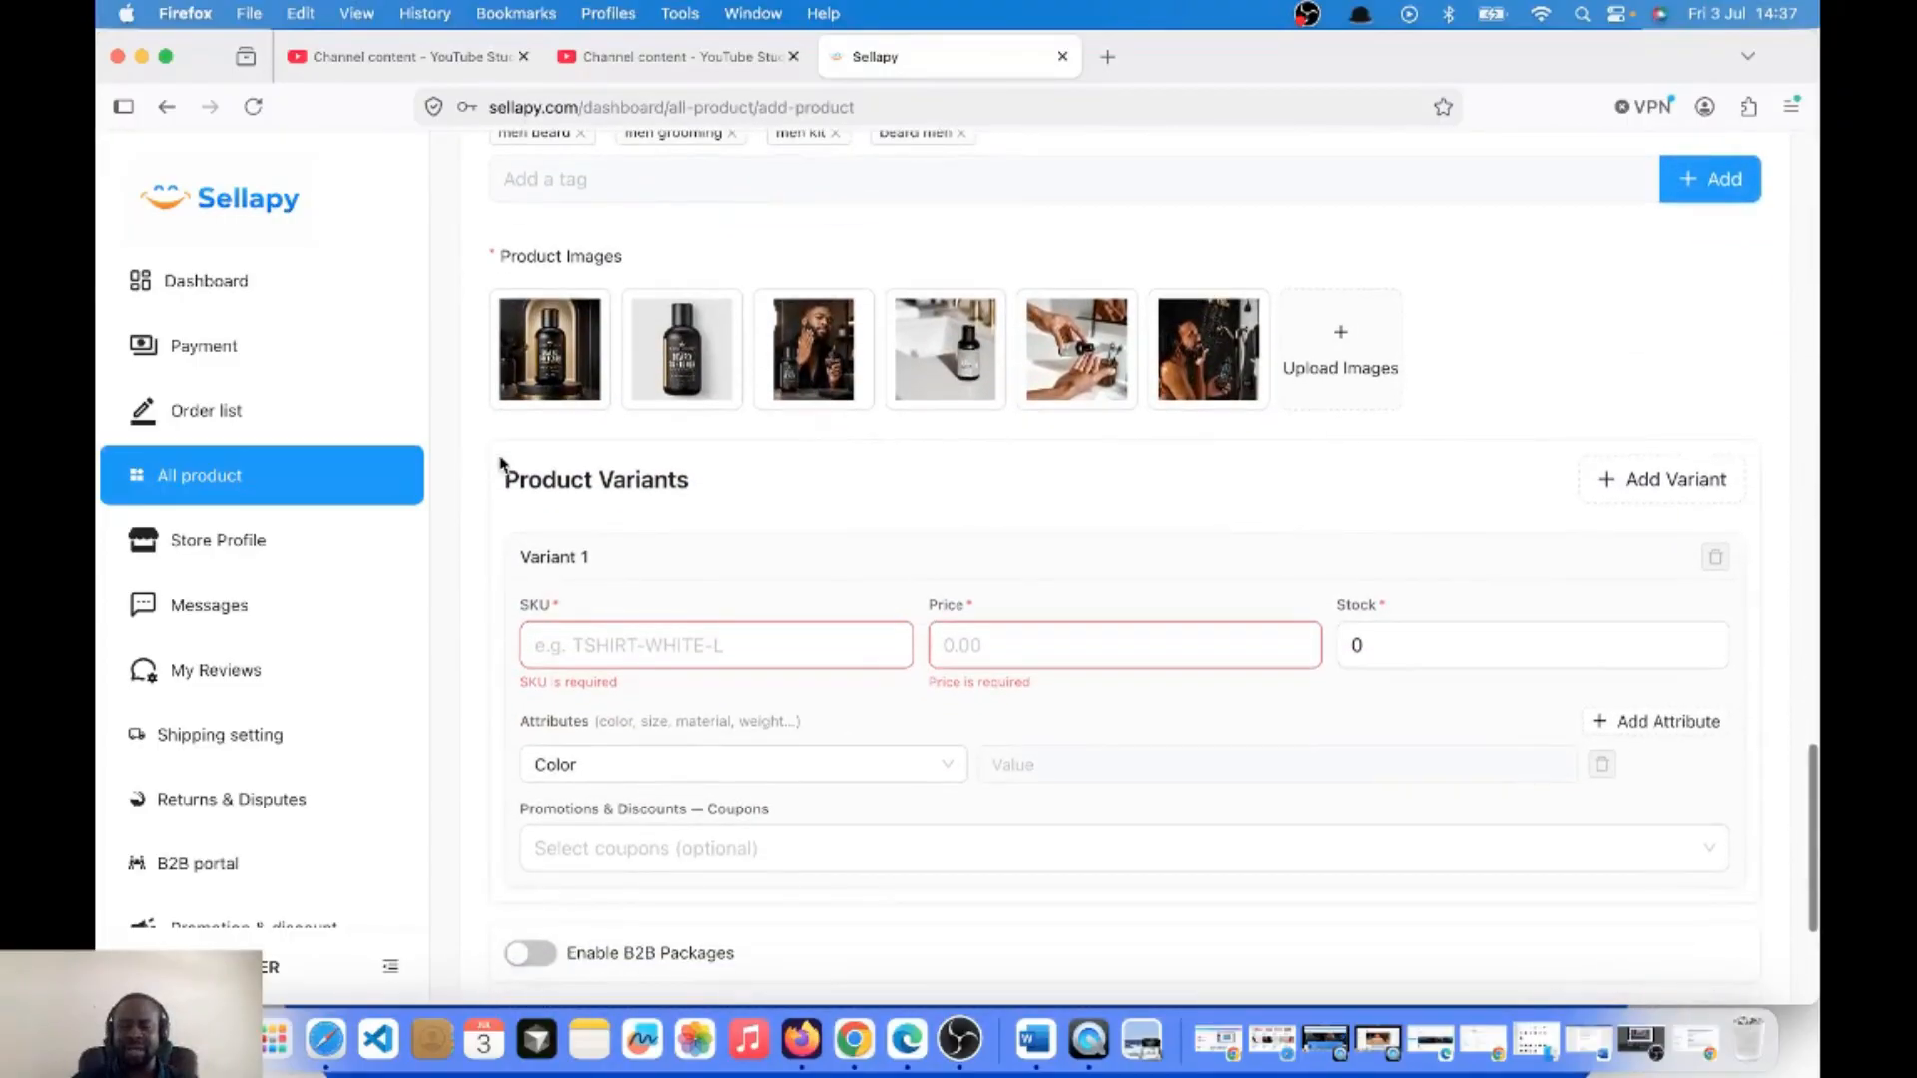
pyautogui.click(568, 642)
pyautogui.press('super+v')
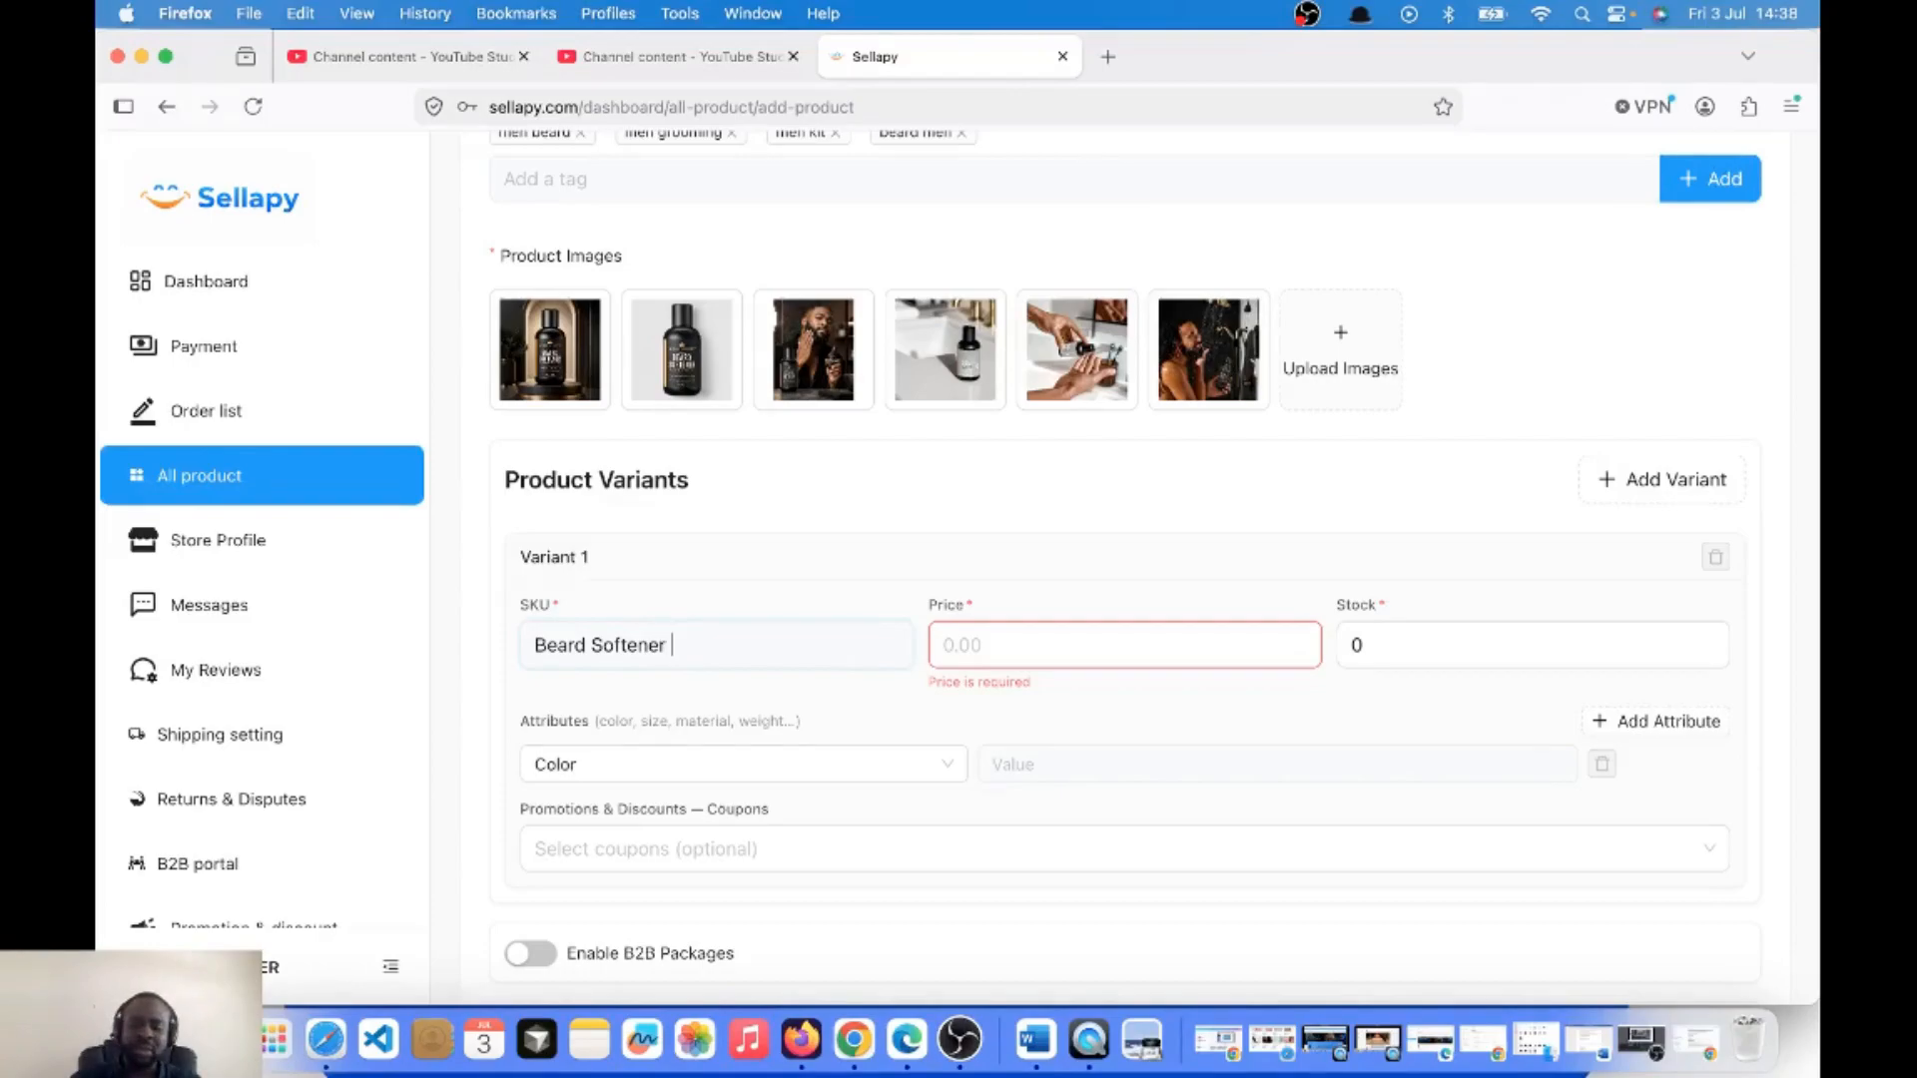
# Append the example color "Yellow" to the Variant 1 SKU and remove it again.
pyautogui.write('Yea')
pyautogui.write('llow')
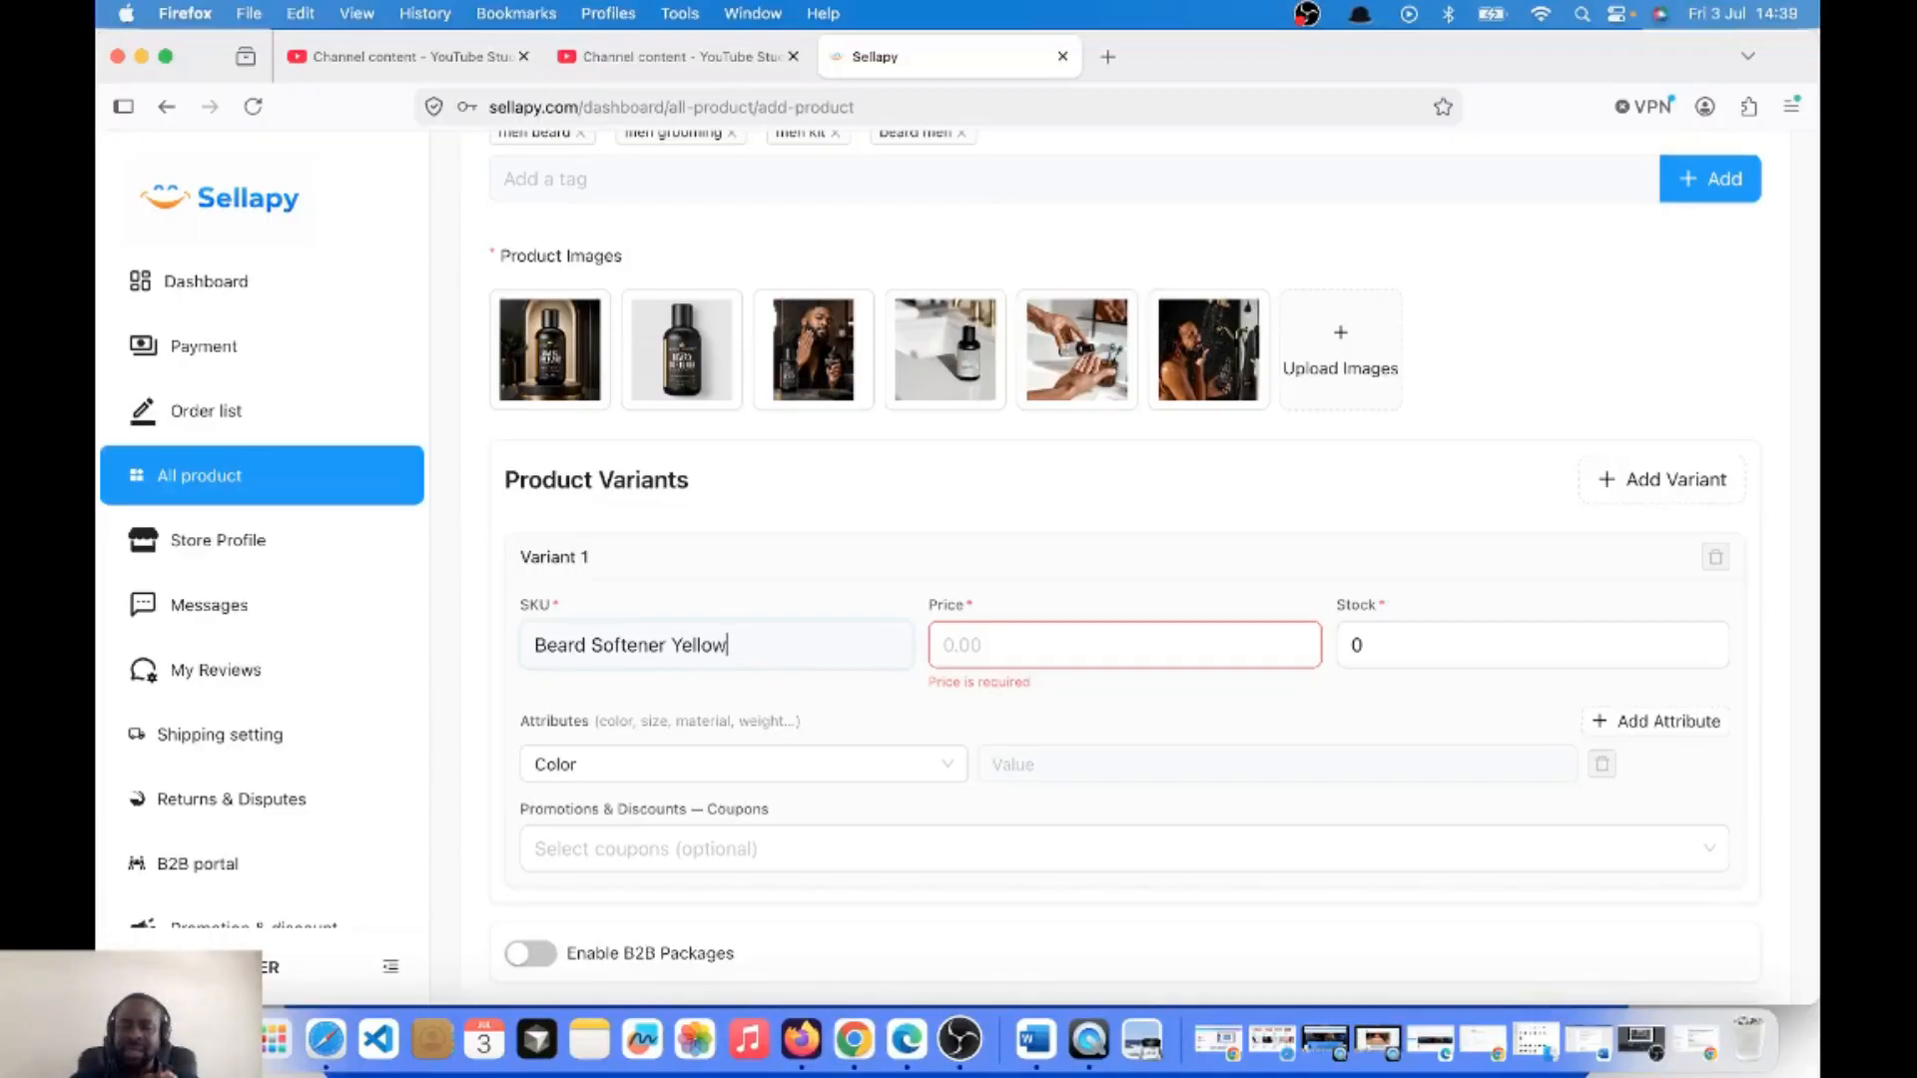
pyautogui.press('BackSpace')
pyautogui.press('BackSpace')
pyautogui.press('BackSpace')
pyautogui.press('BackSpace')
pyautogui.press('BackSpace')
pyautogui.press('BackSpace')
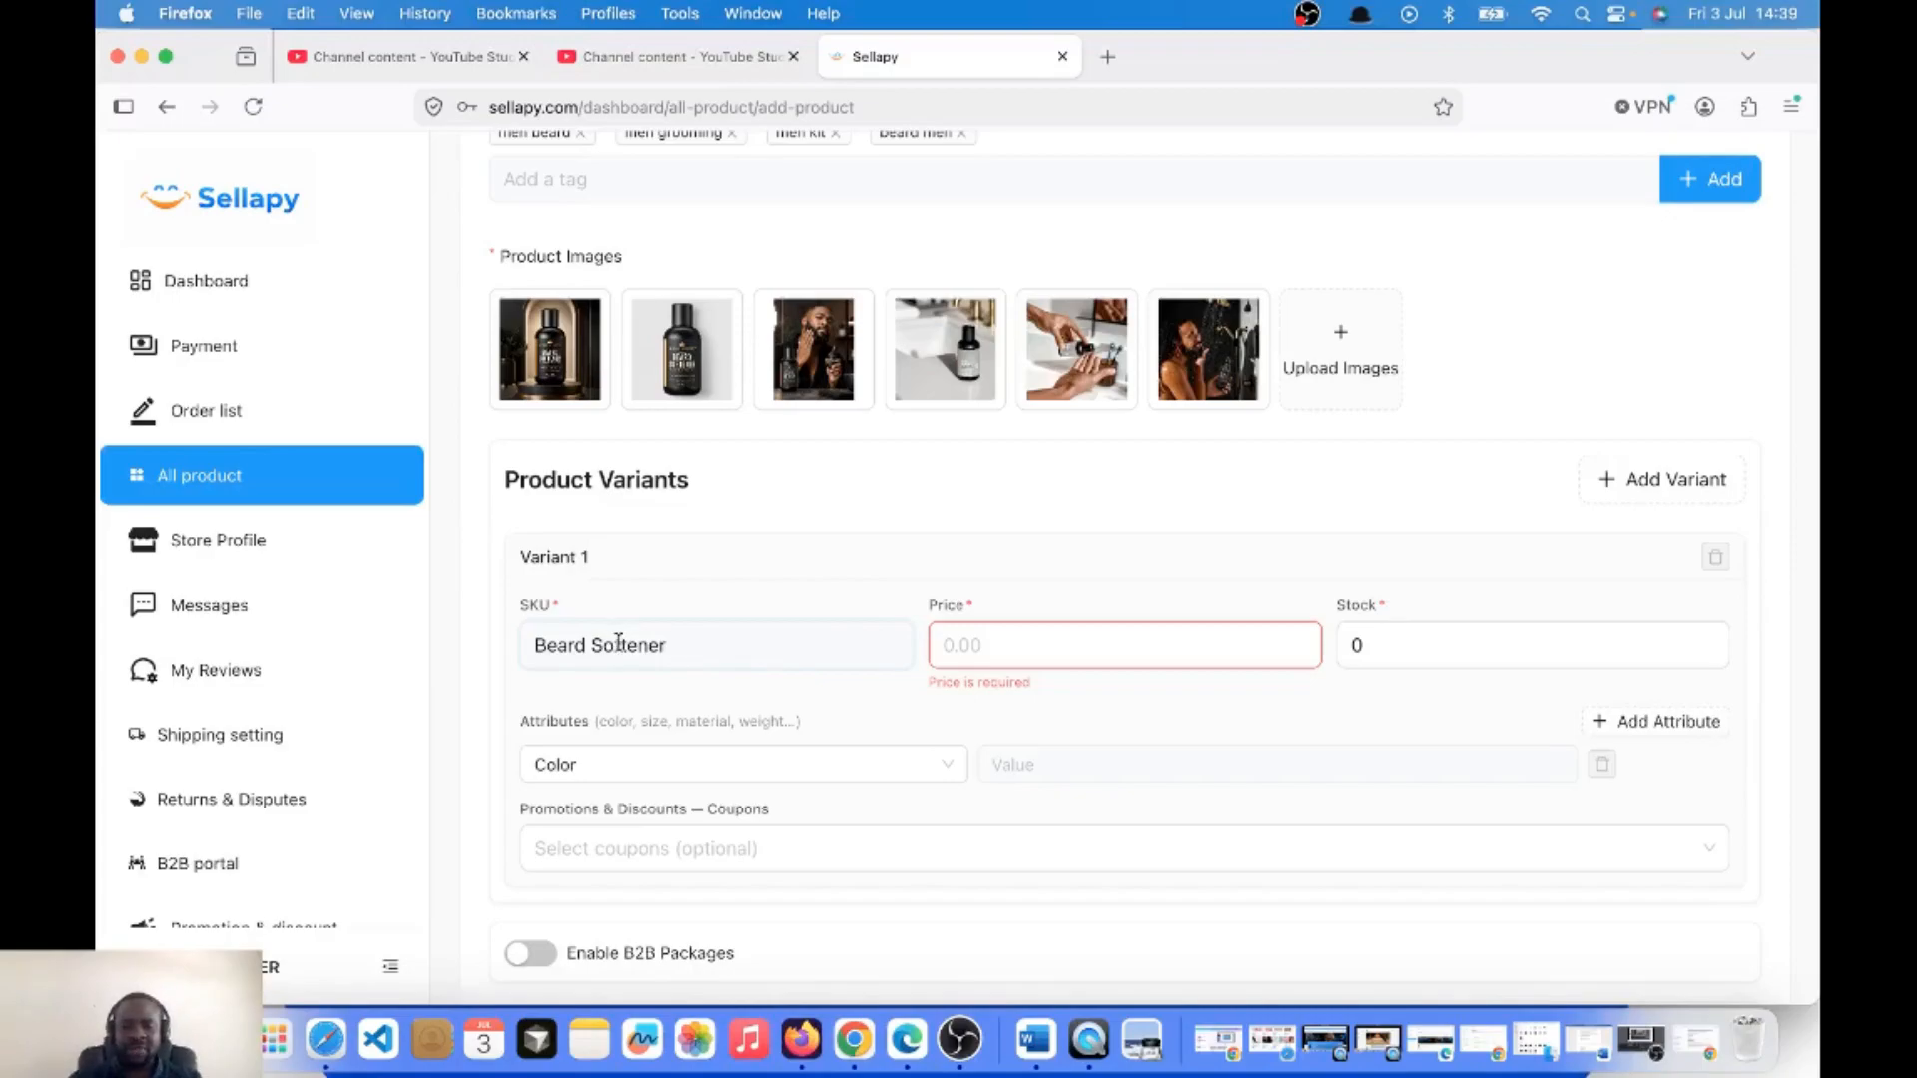
# Compare the product's discount price with its base price to decide on the variant price.
pyautogui.click(991, 643)
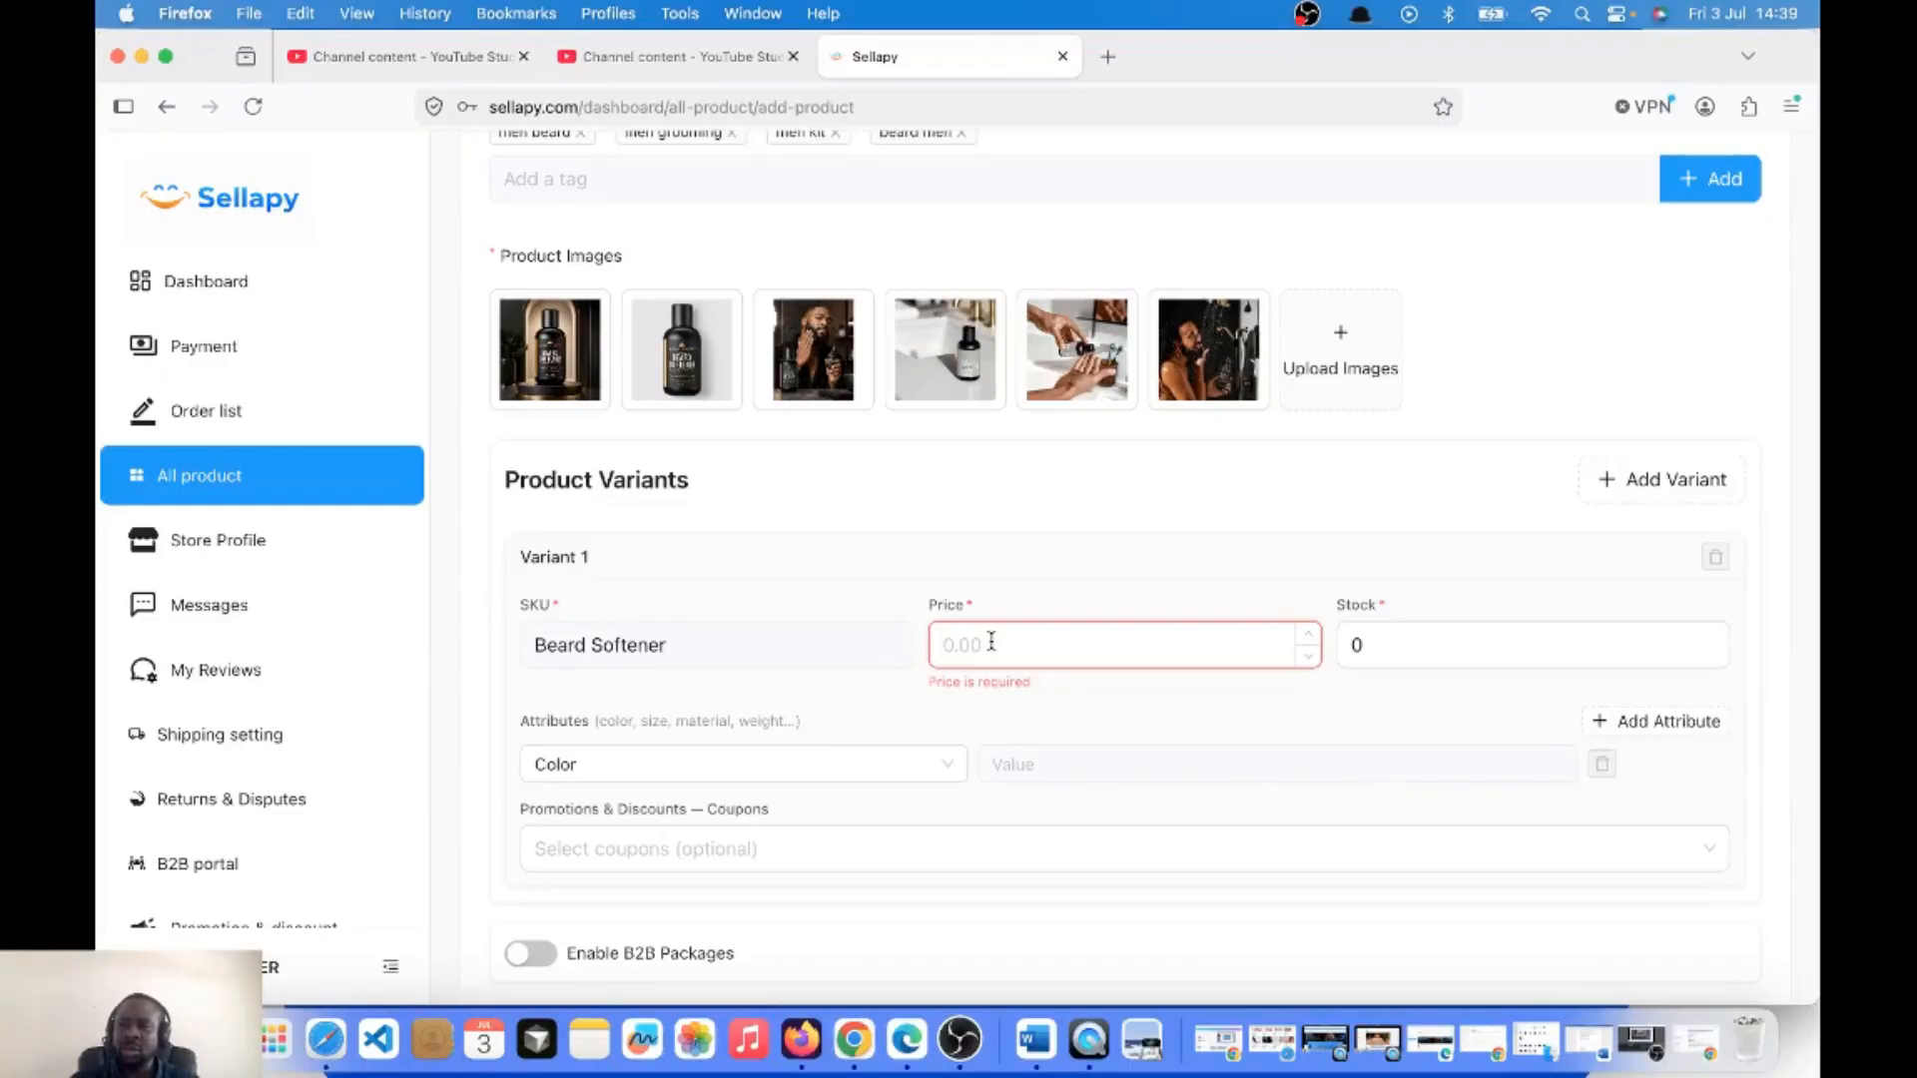
pyautogui.scroll(20, 992, 642)
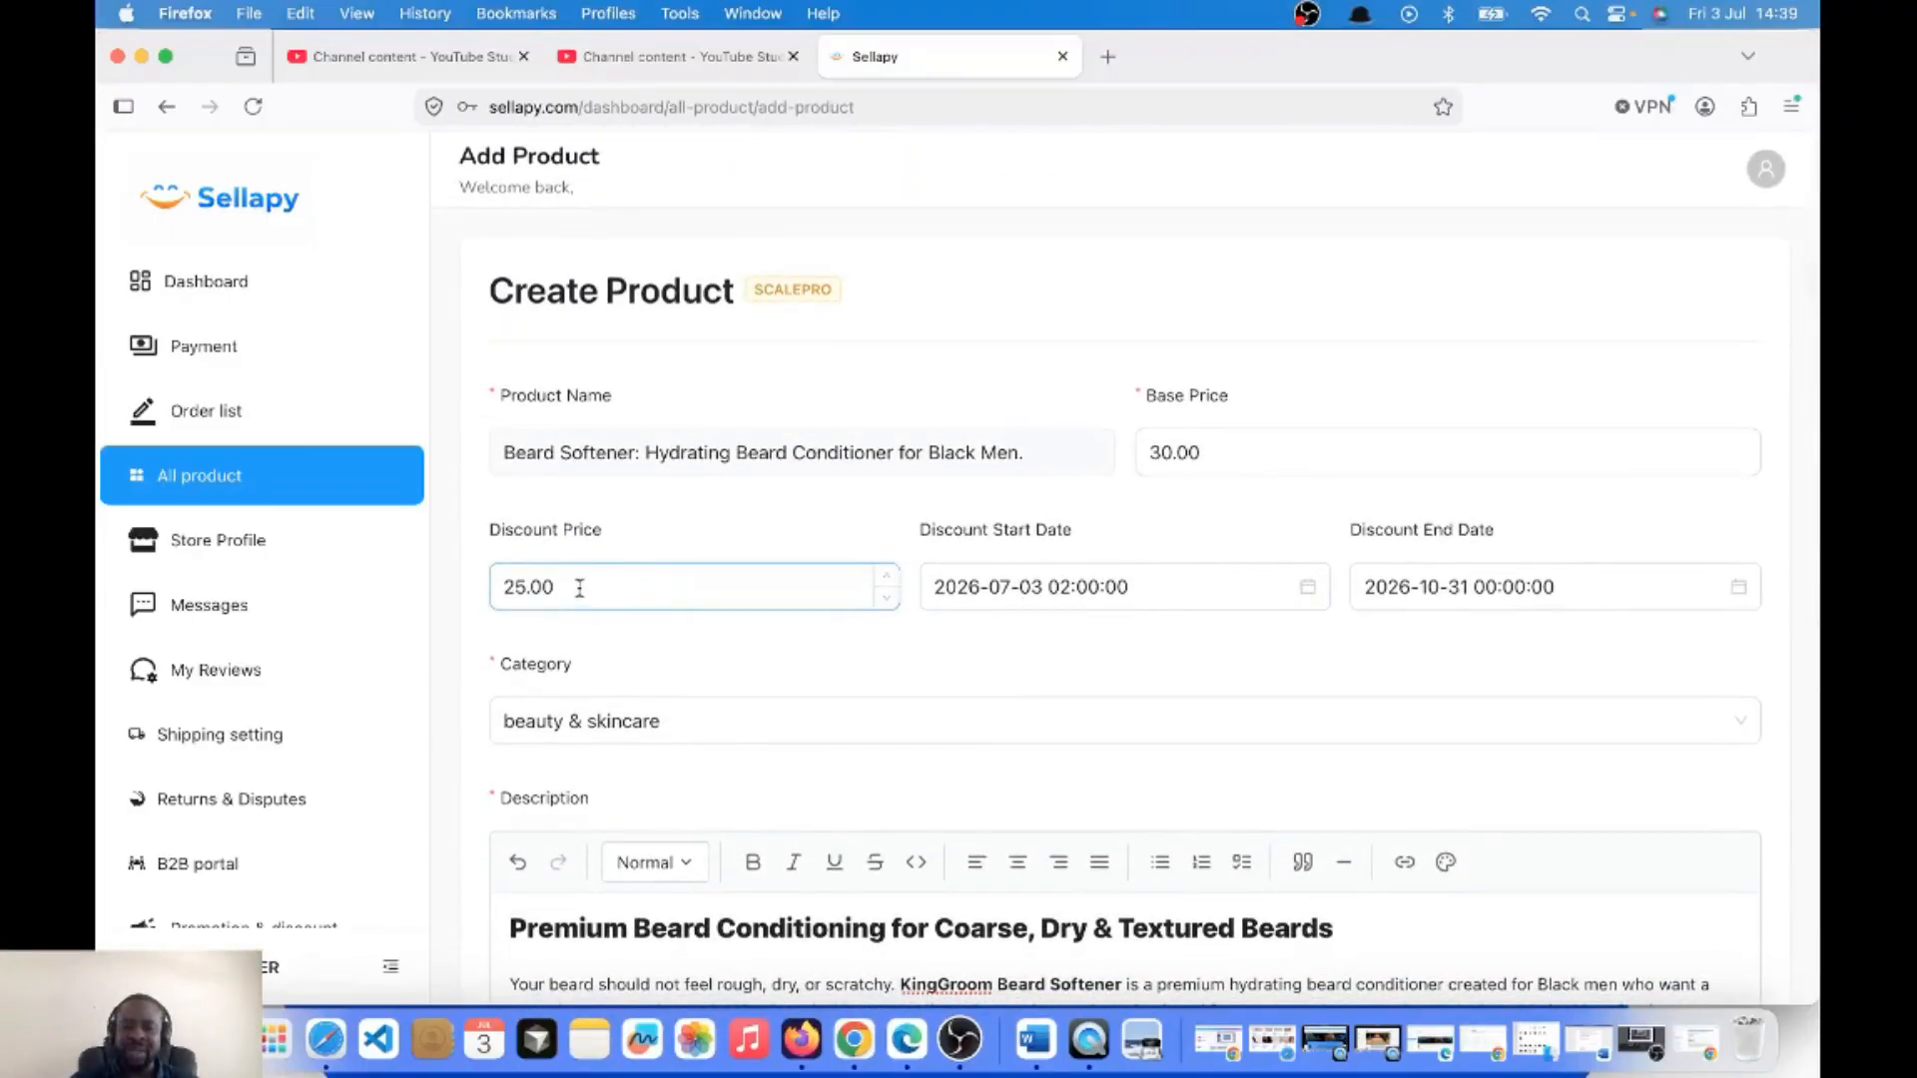
pyautogui.moveTo(557, 587); pyautogui.dragTo(486, 587)
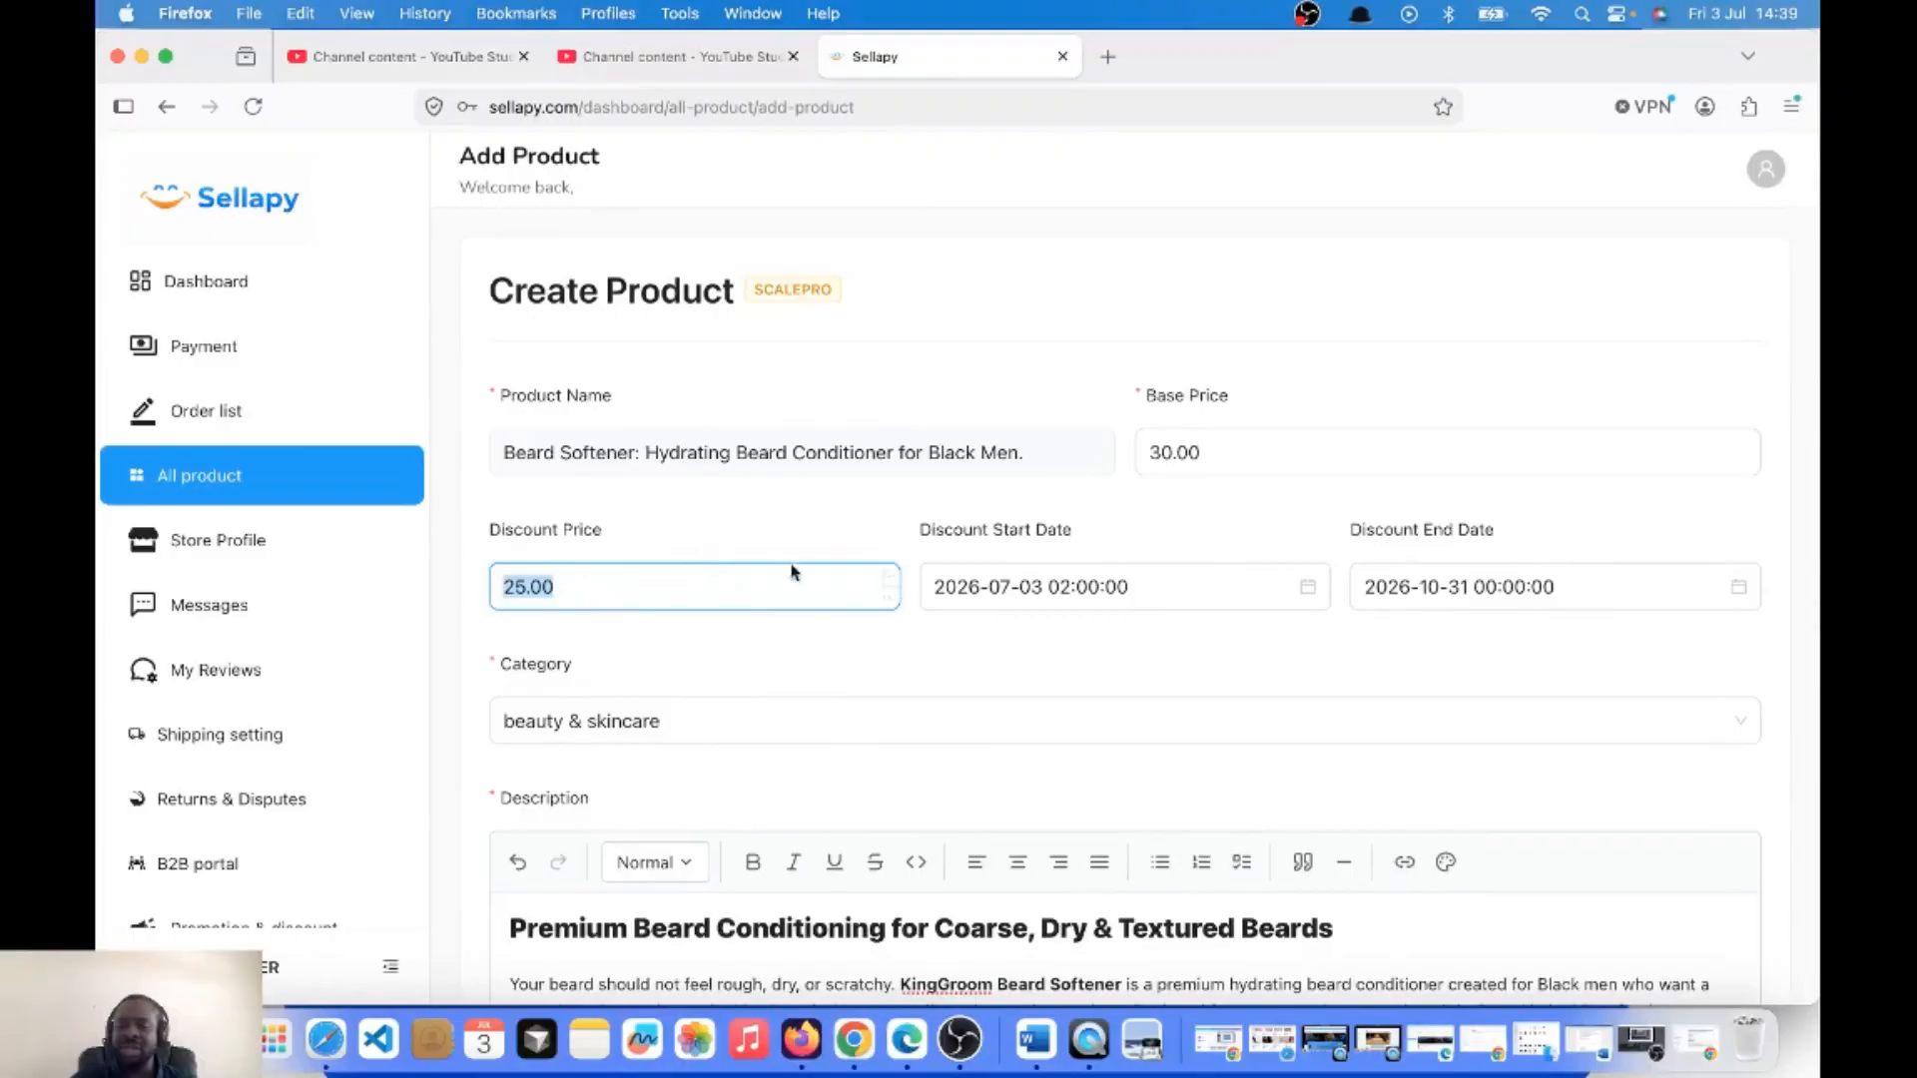
pyautogui.click(736, 539)
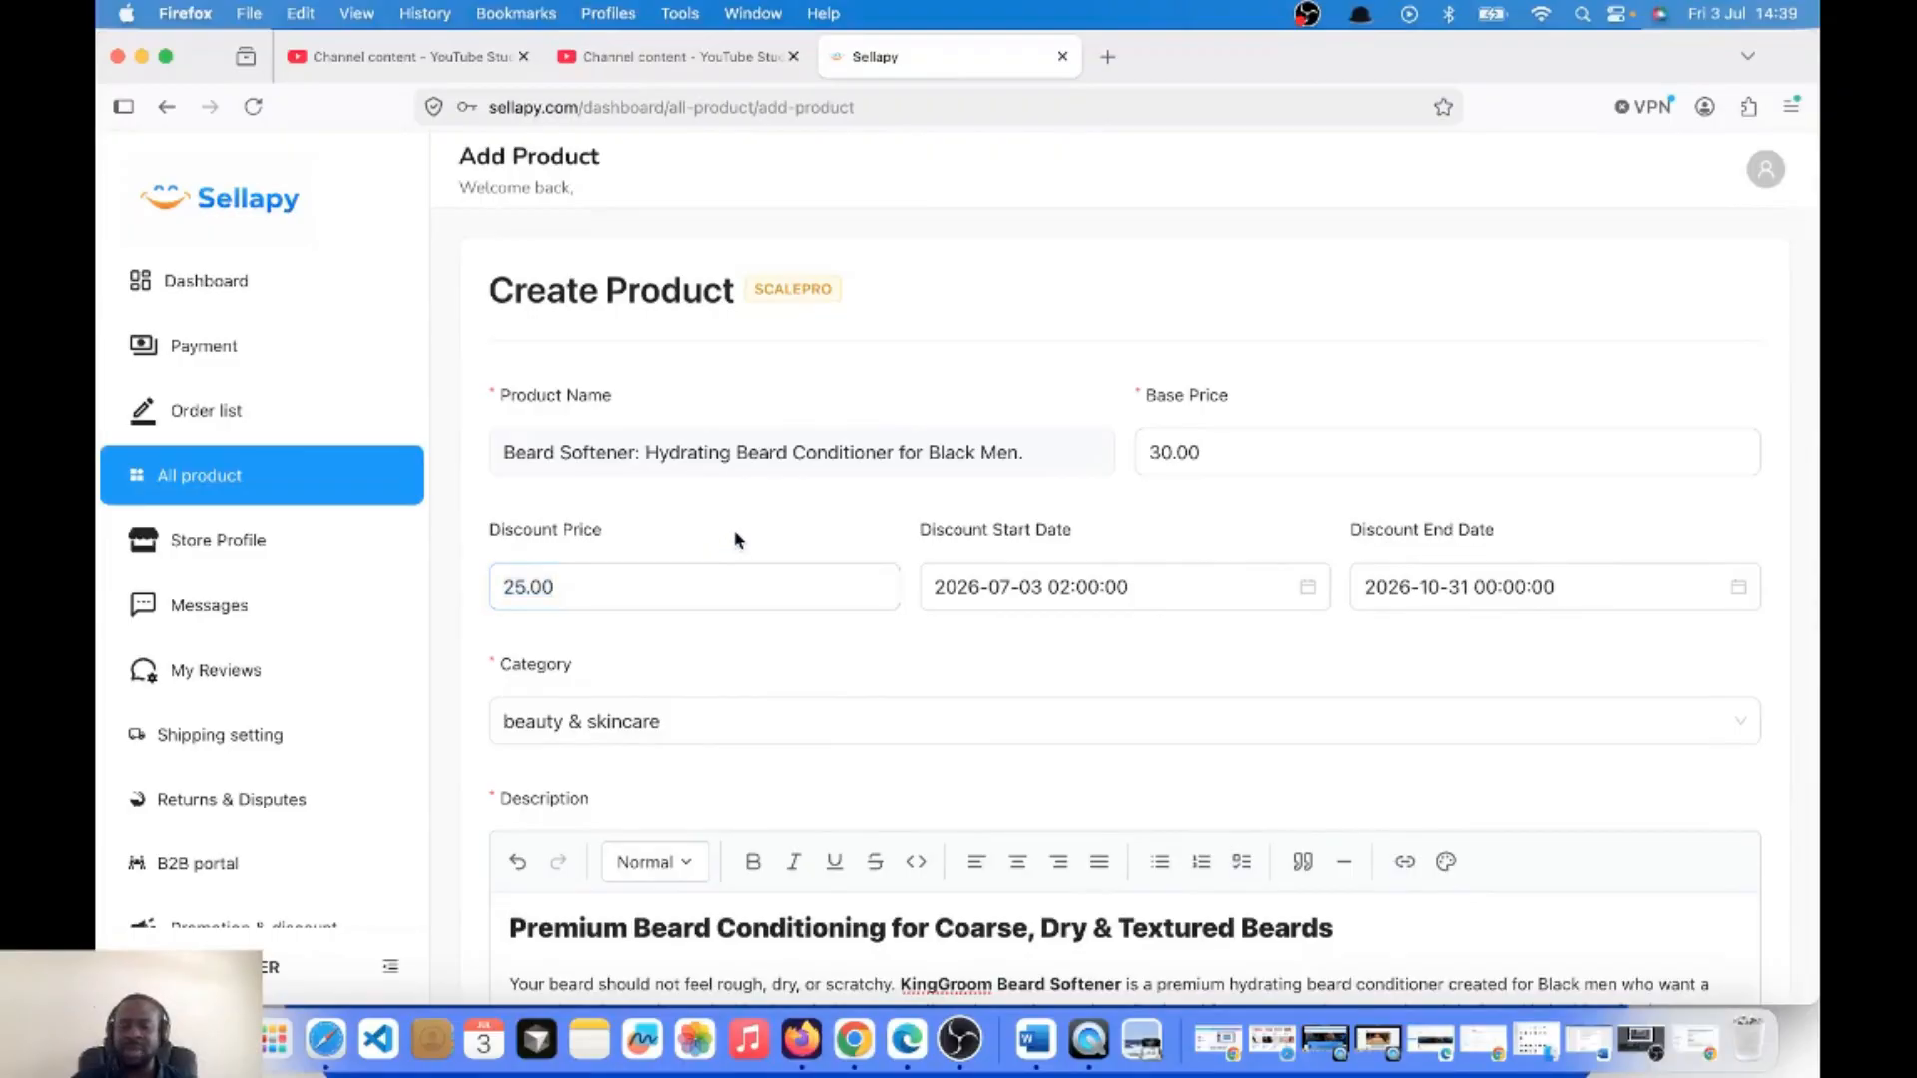
pyautogui.moveTo(1221, 454); pyautogui.dragTo(1149, 451)
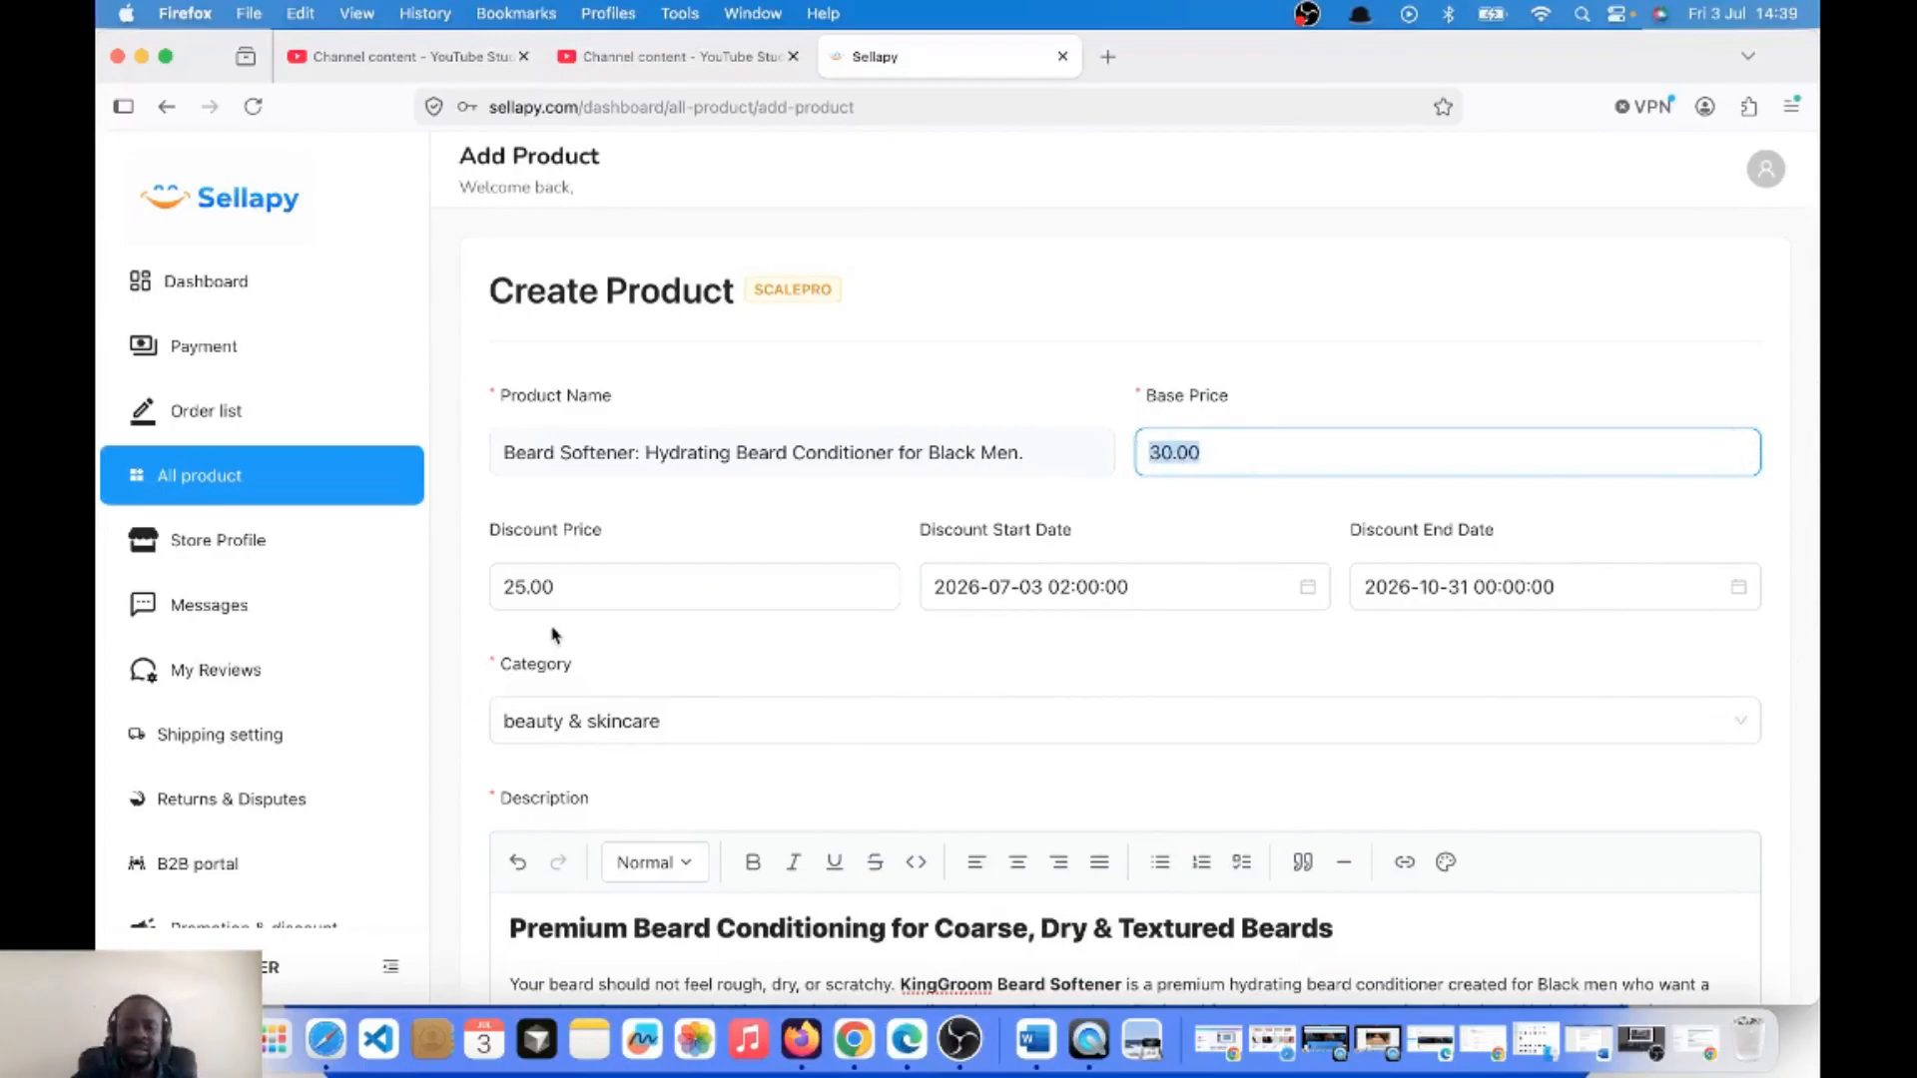
pyautogui.click(543, 595)
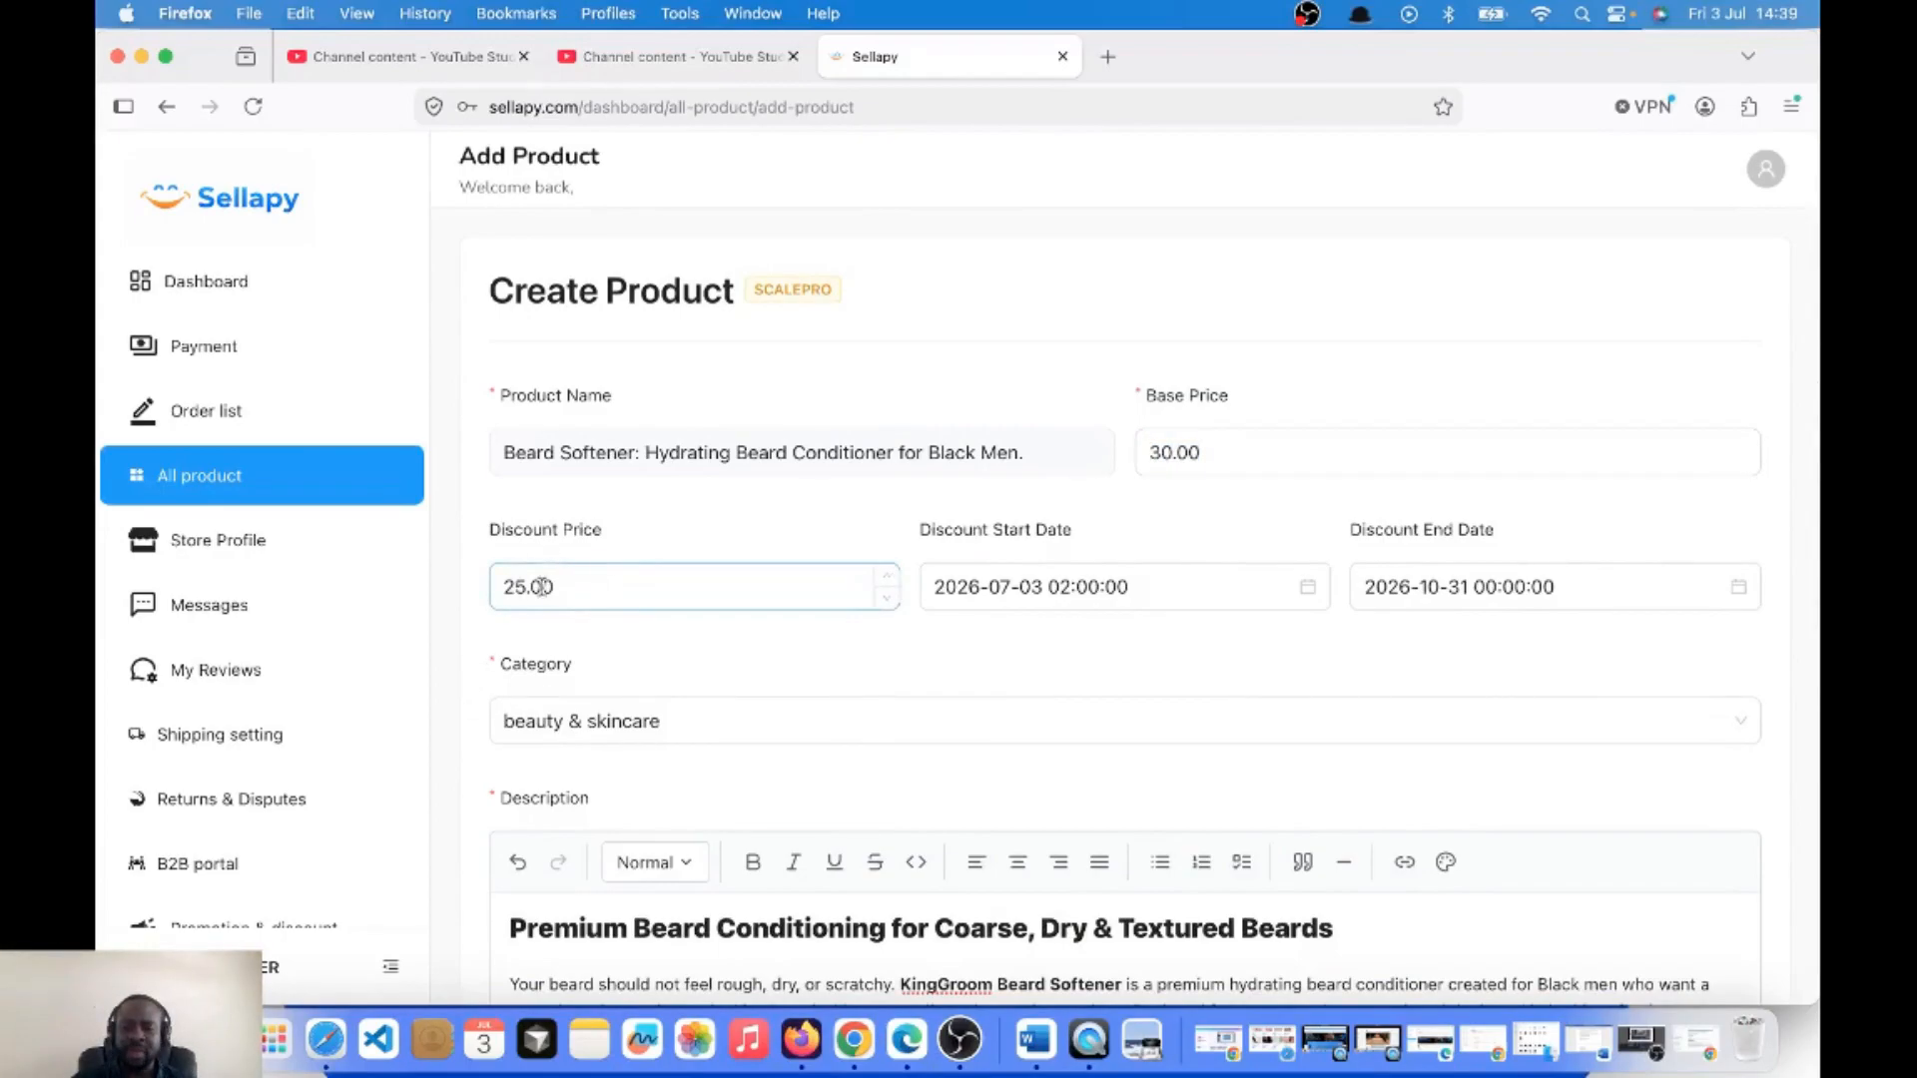
pyautogui.click(567, 627)
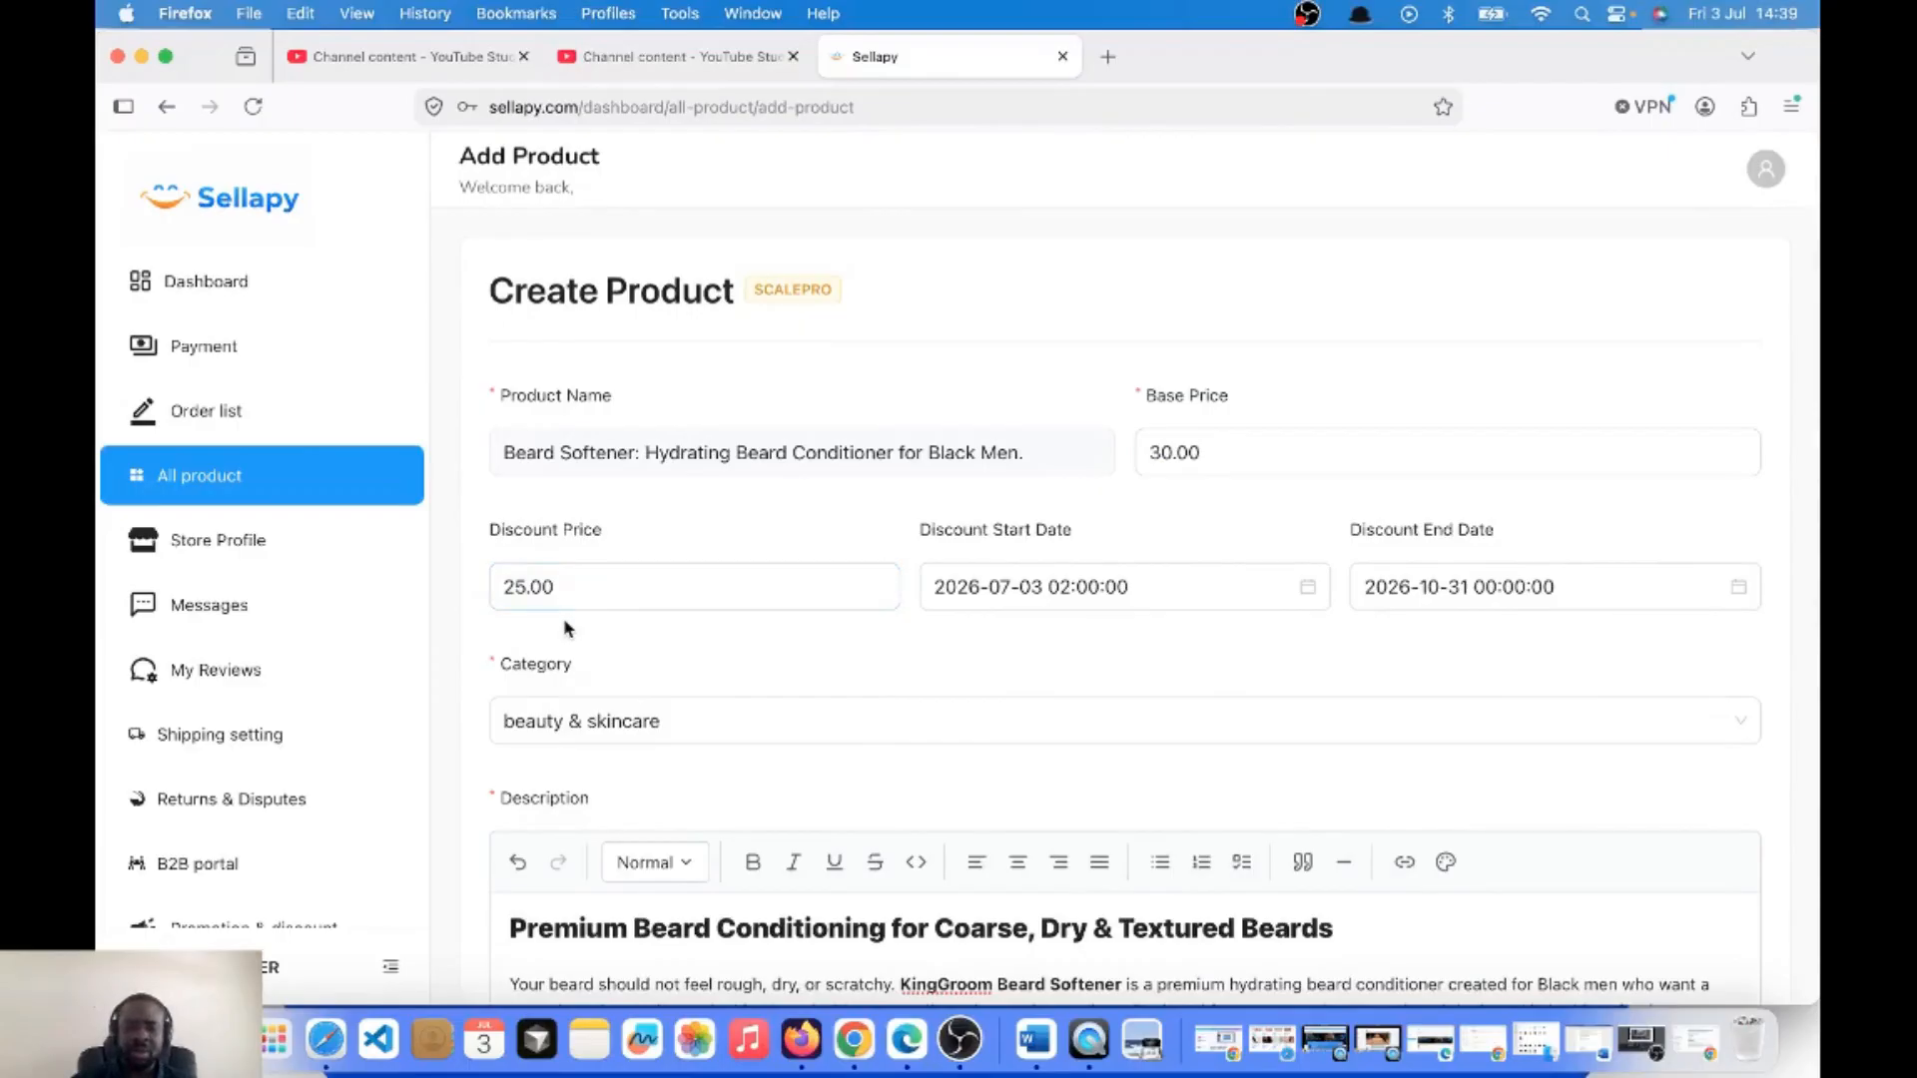
pyautogui.scroll(-6, 565, 627)
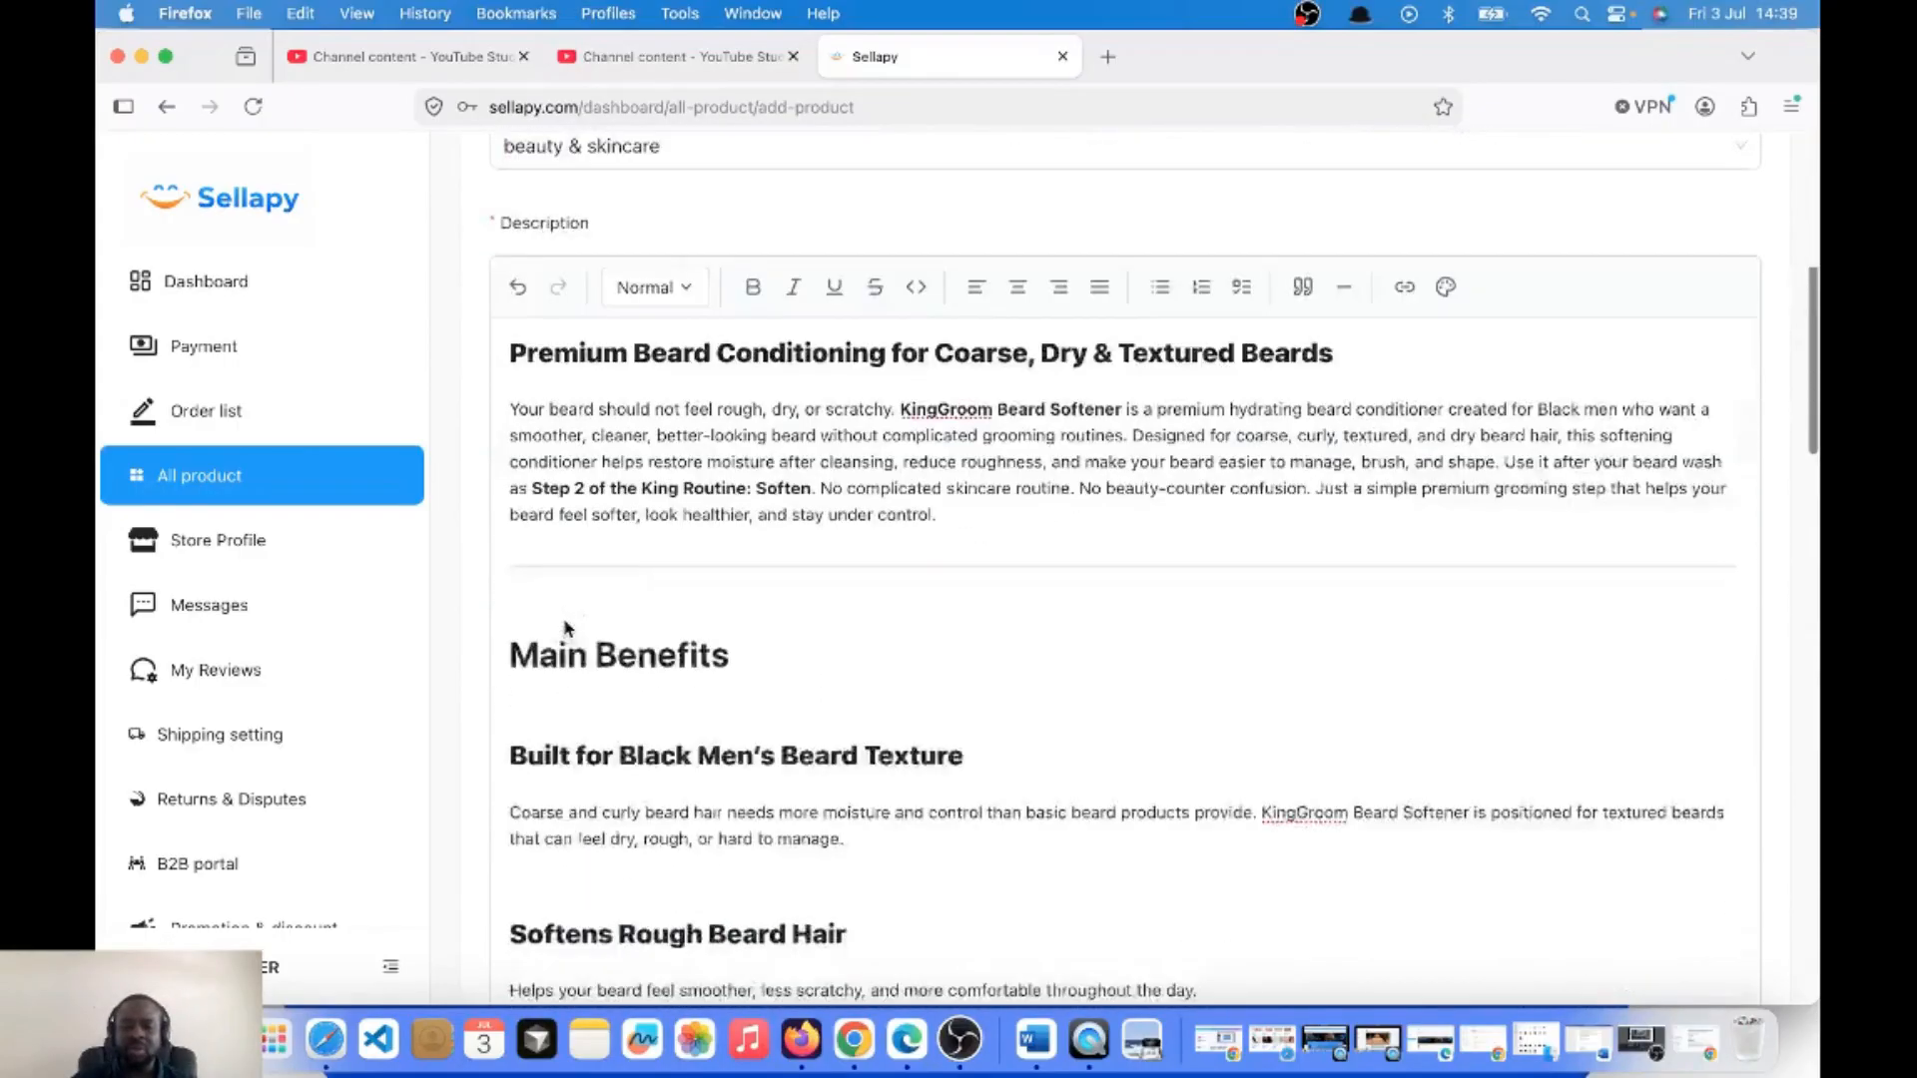
pyautogui.scroll(-15, 565, 627)
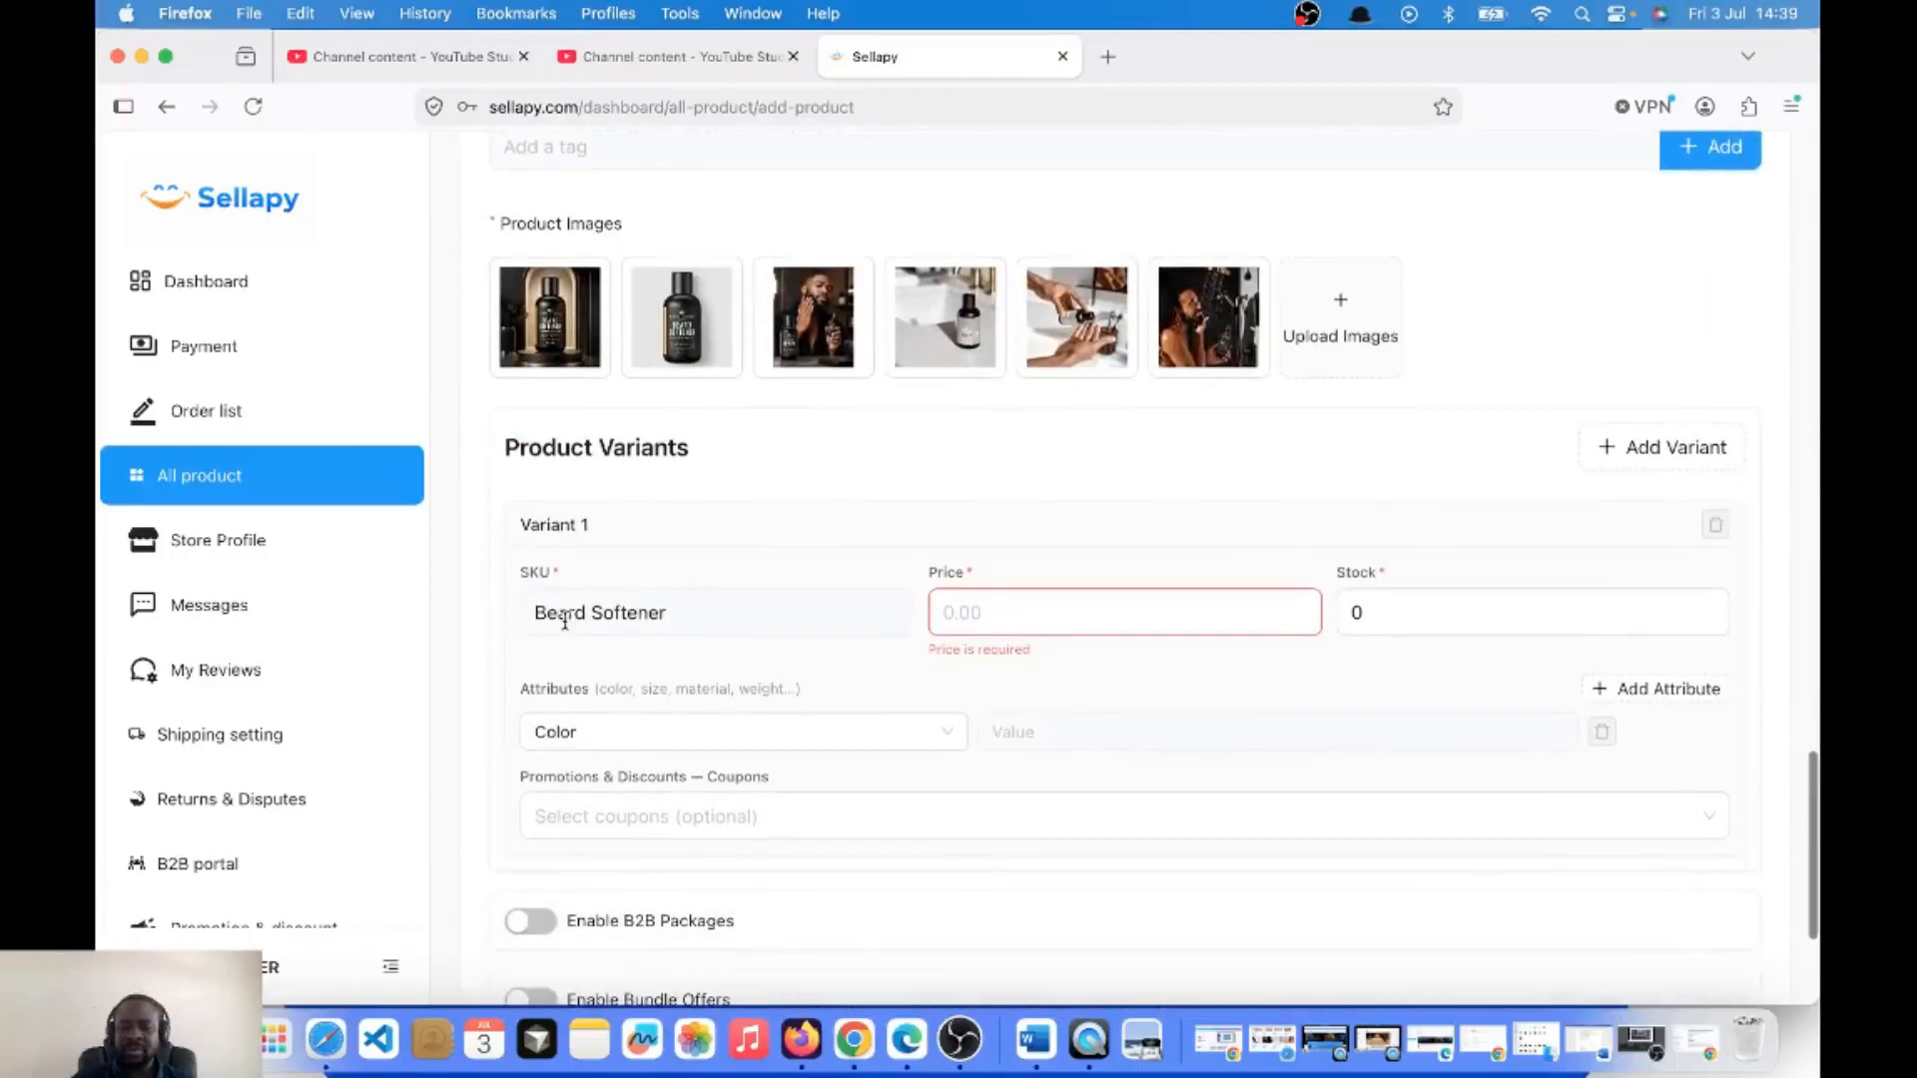
# Set the price of Variant 1 to 25 and its stock to 100.
pyautogui.click(983, 613)
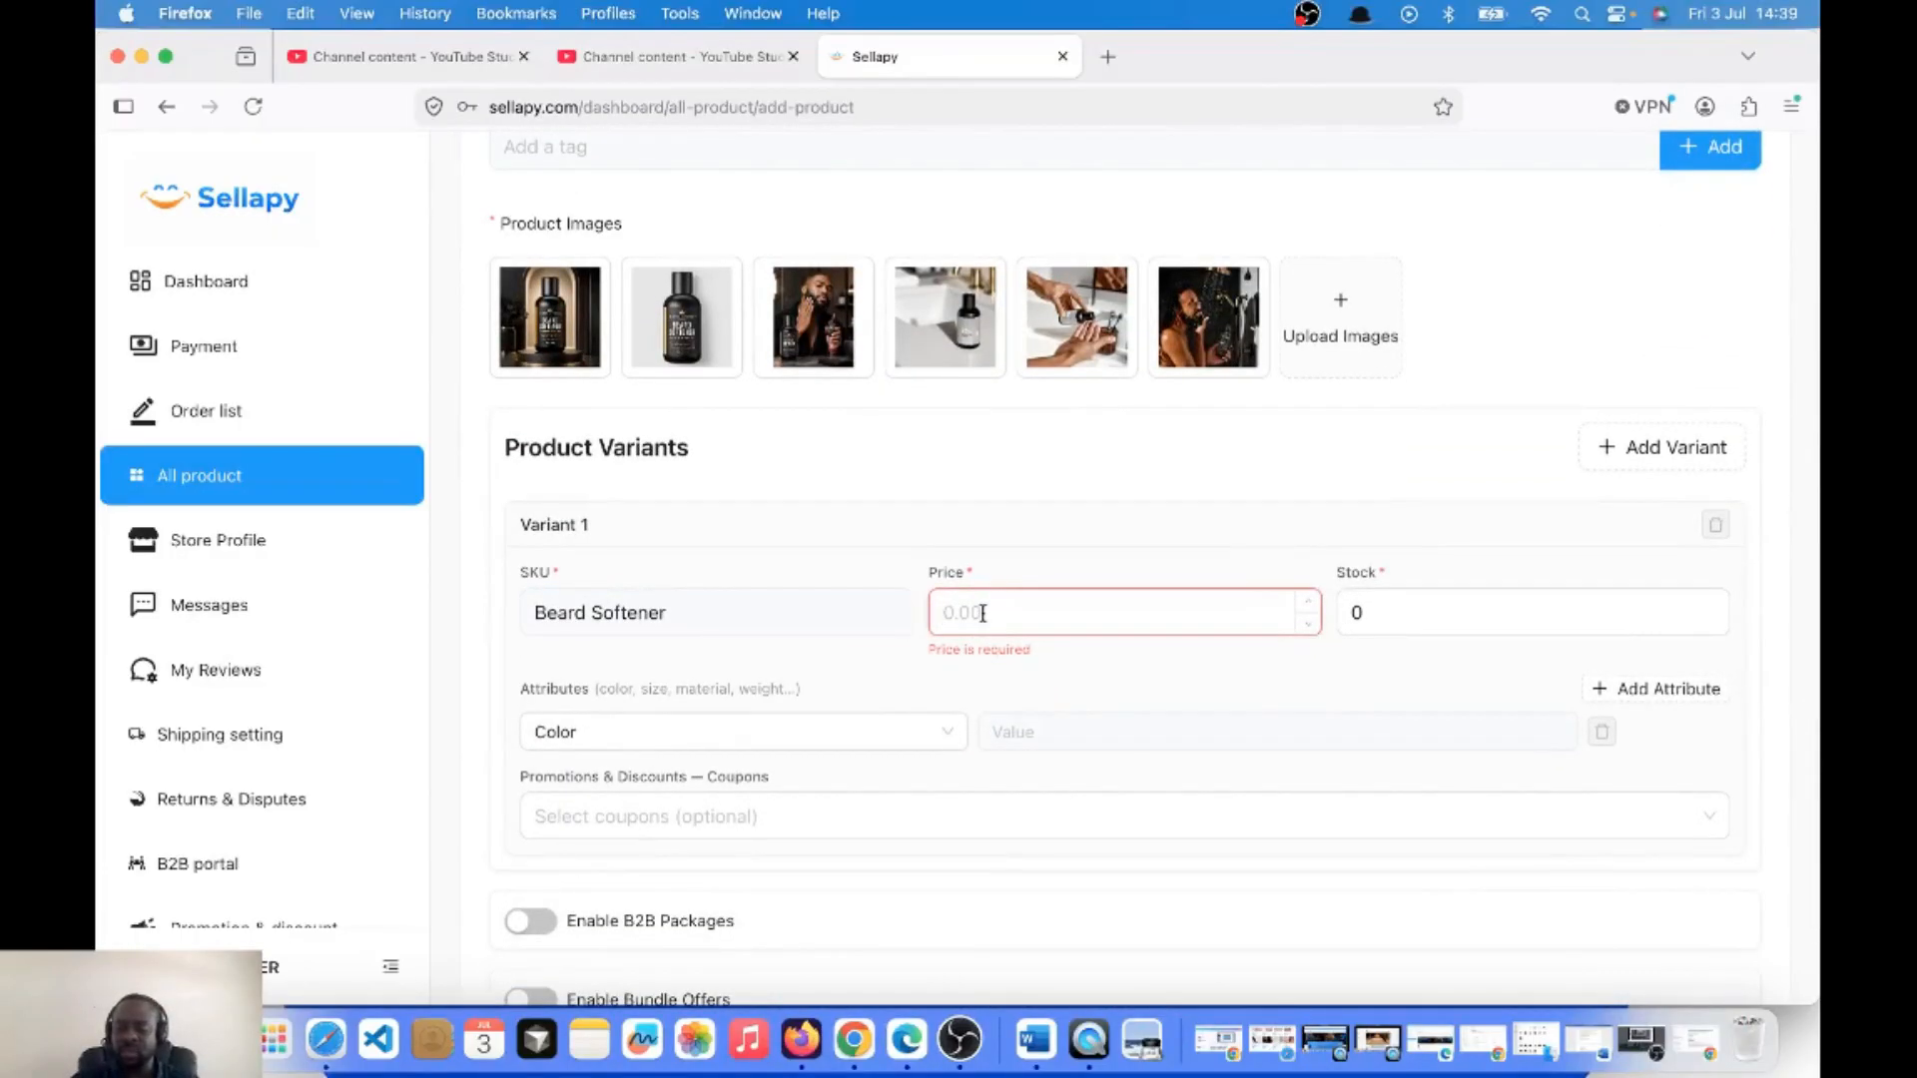
pyautogui.write('25')
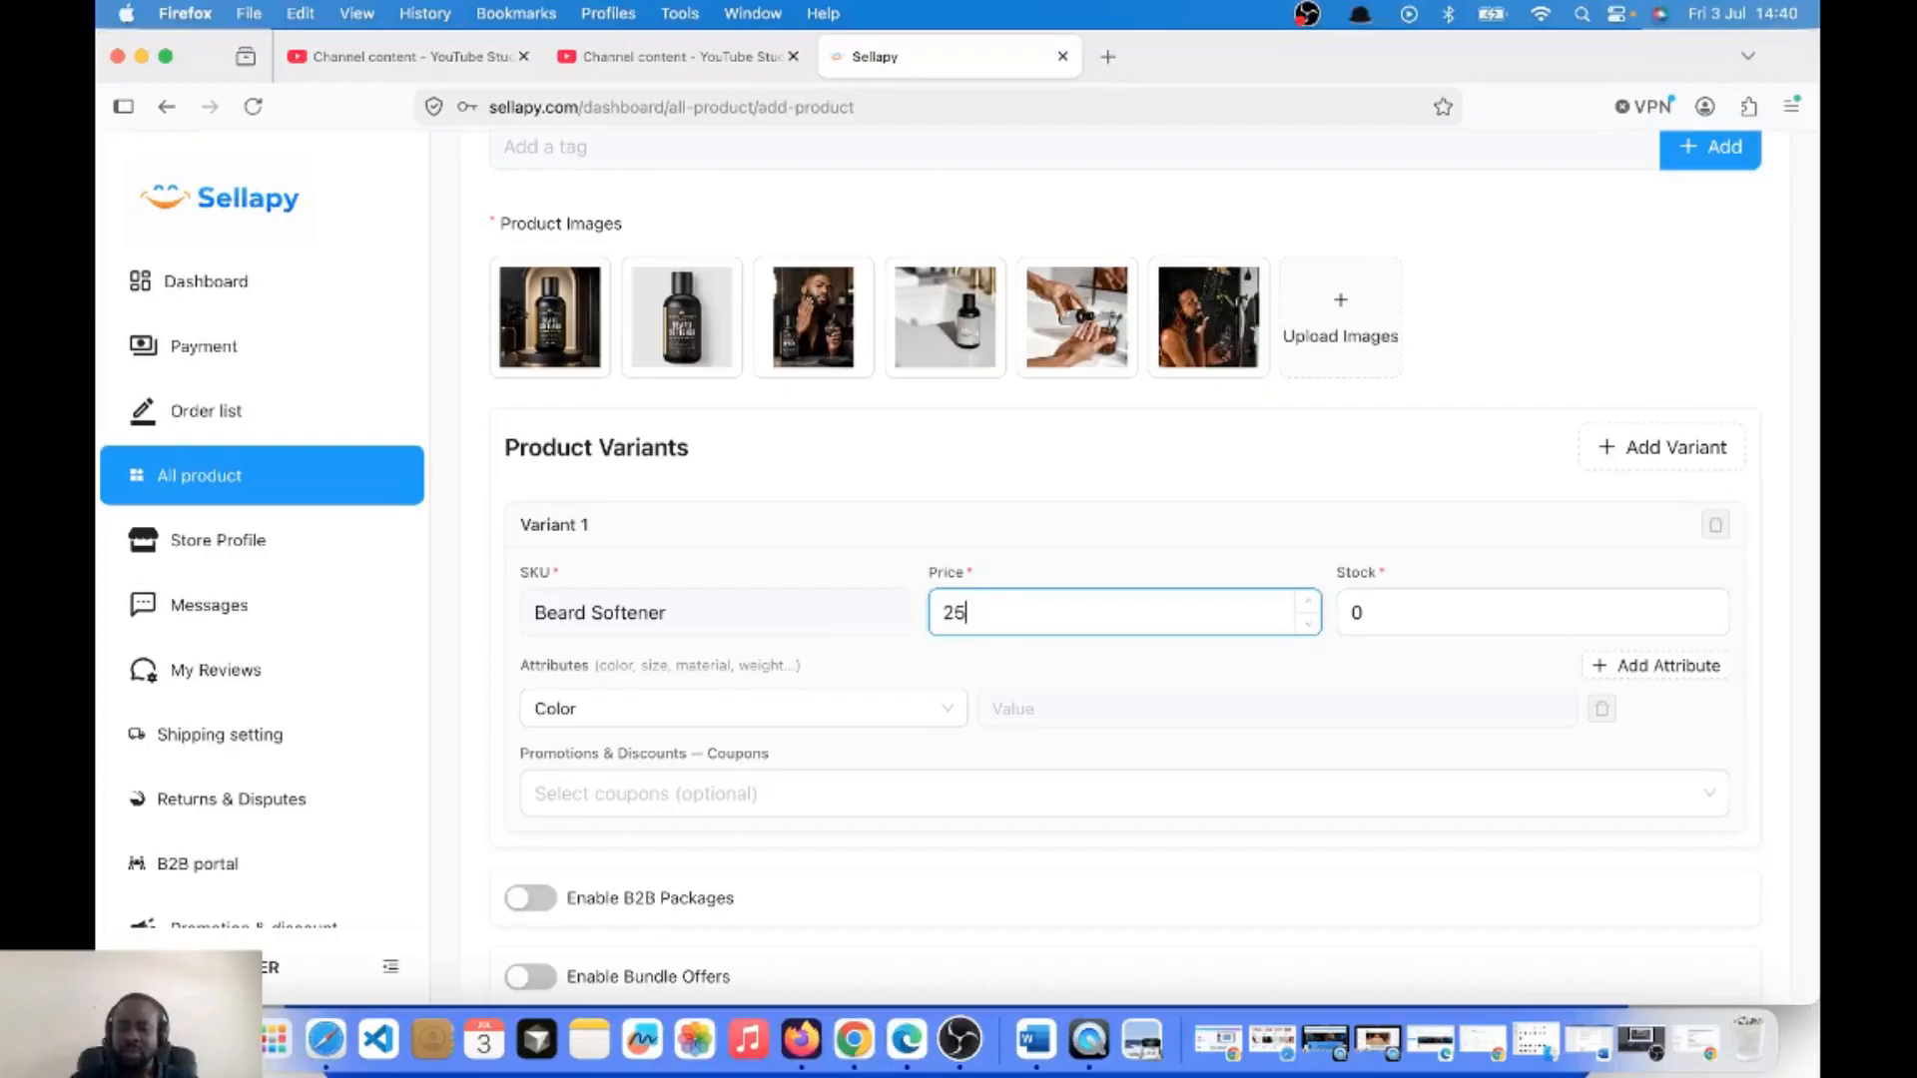
pyautogui.click(1357, 611)
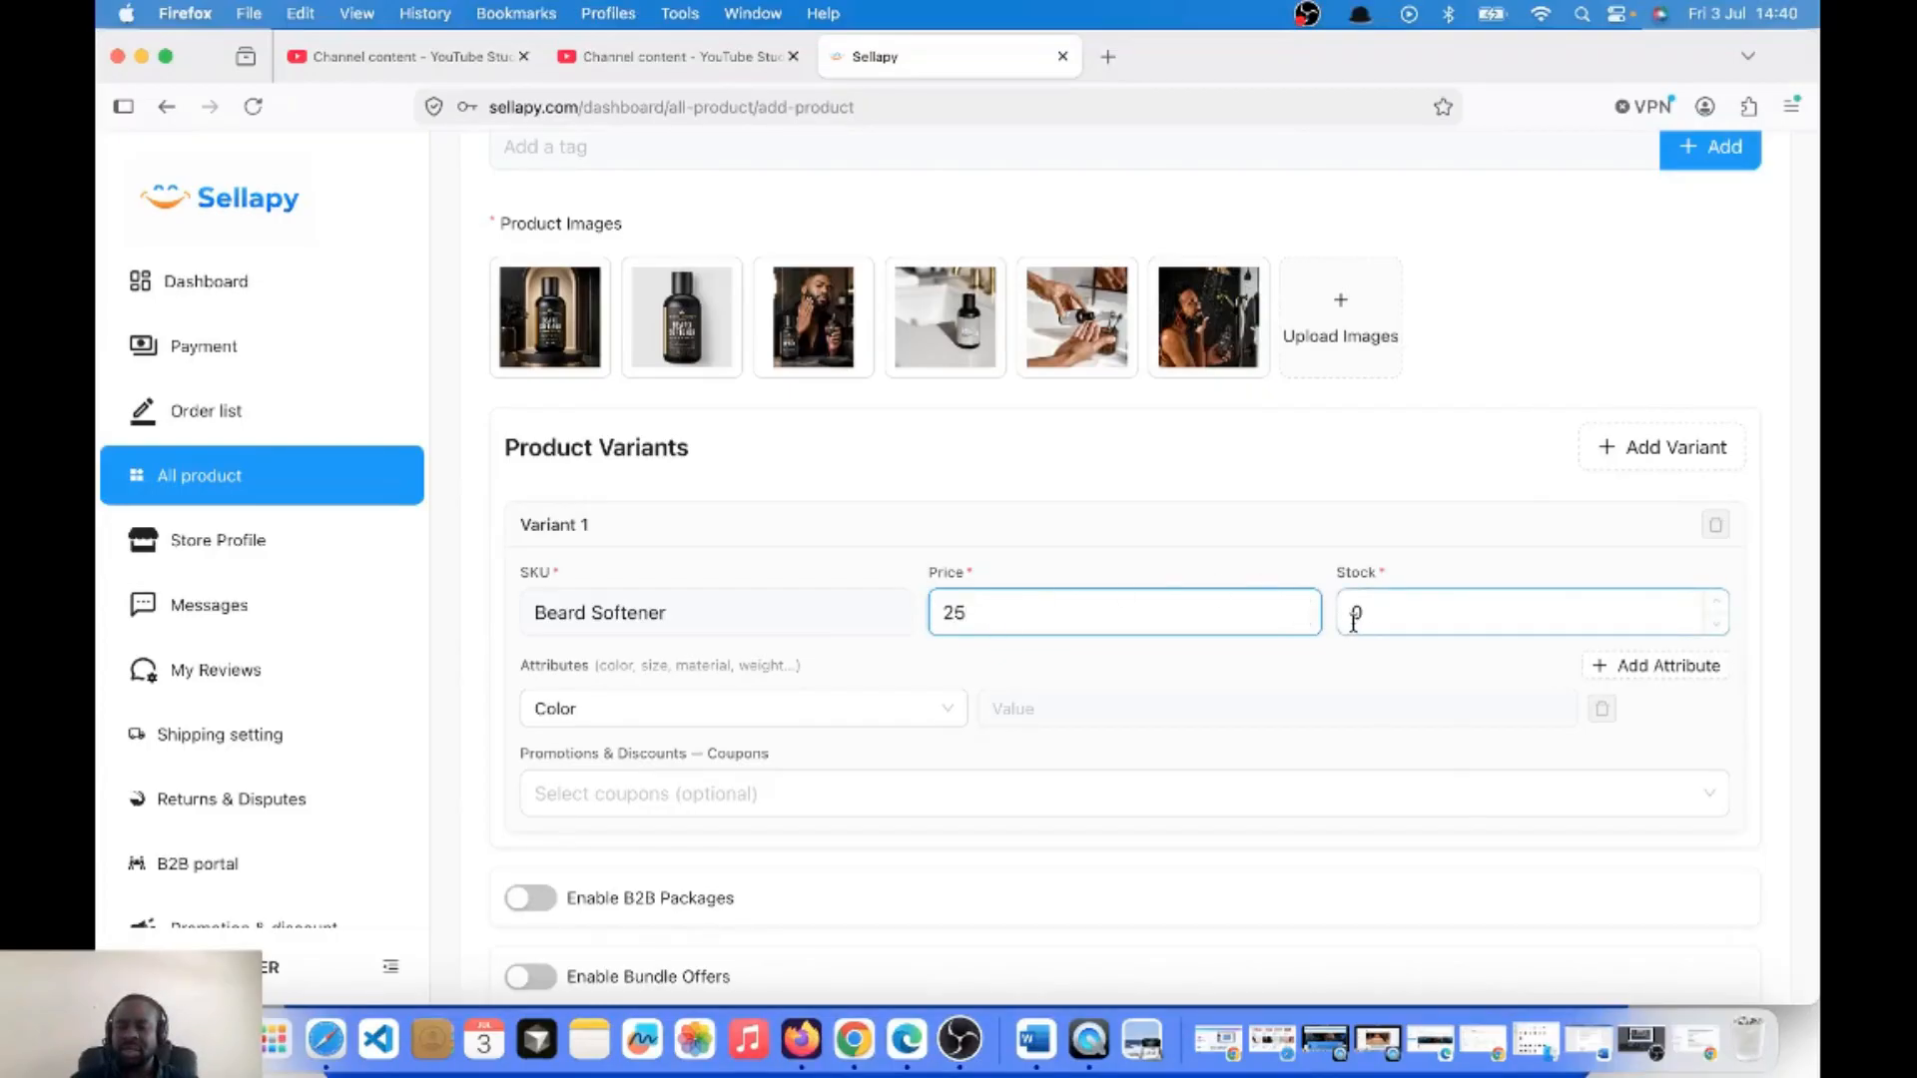
pyautogui.click(1355, 614)
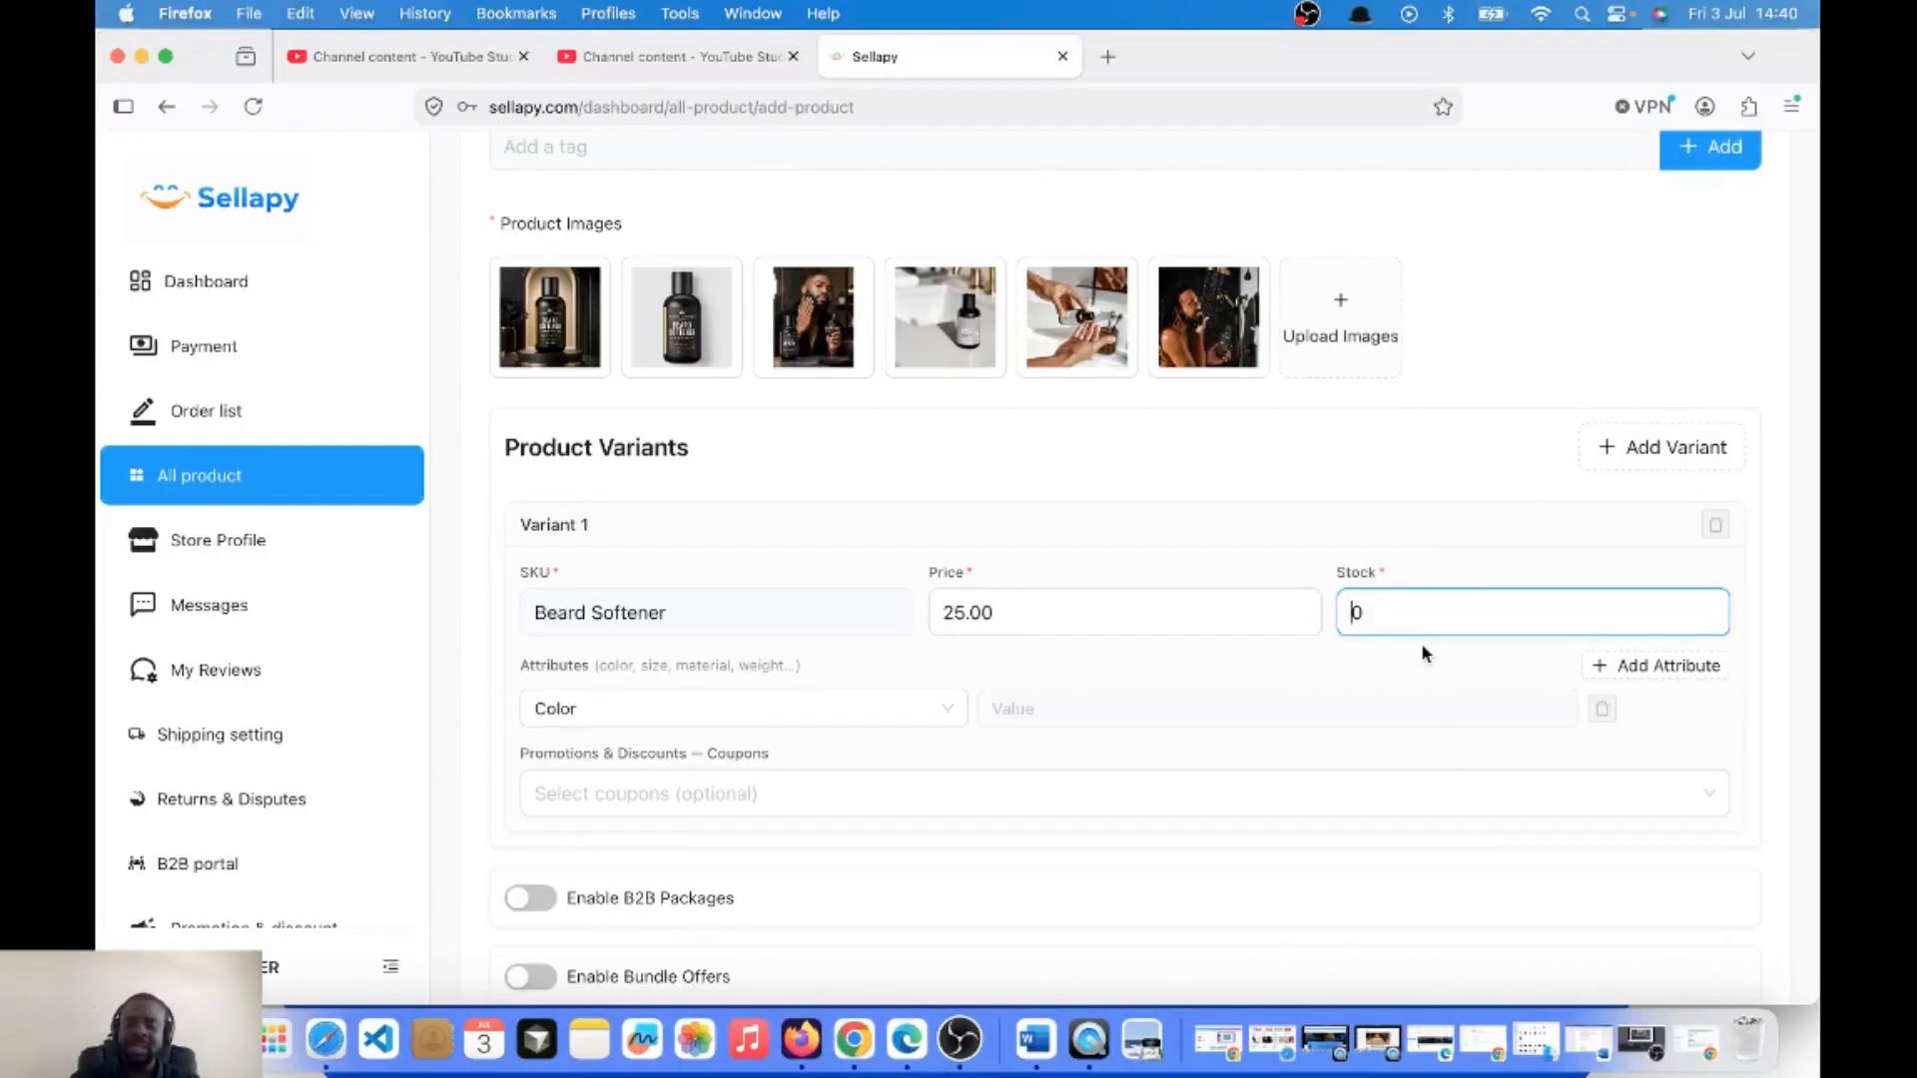
pyautogui.write('100')
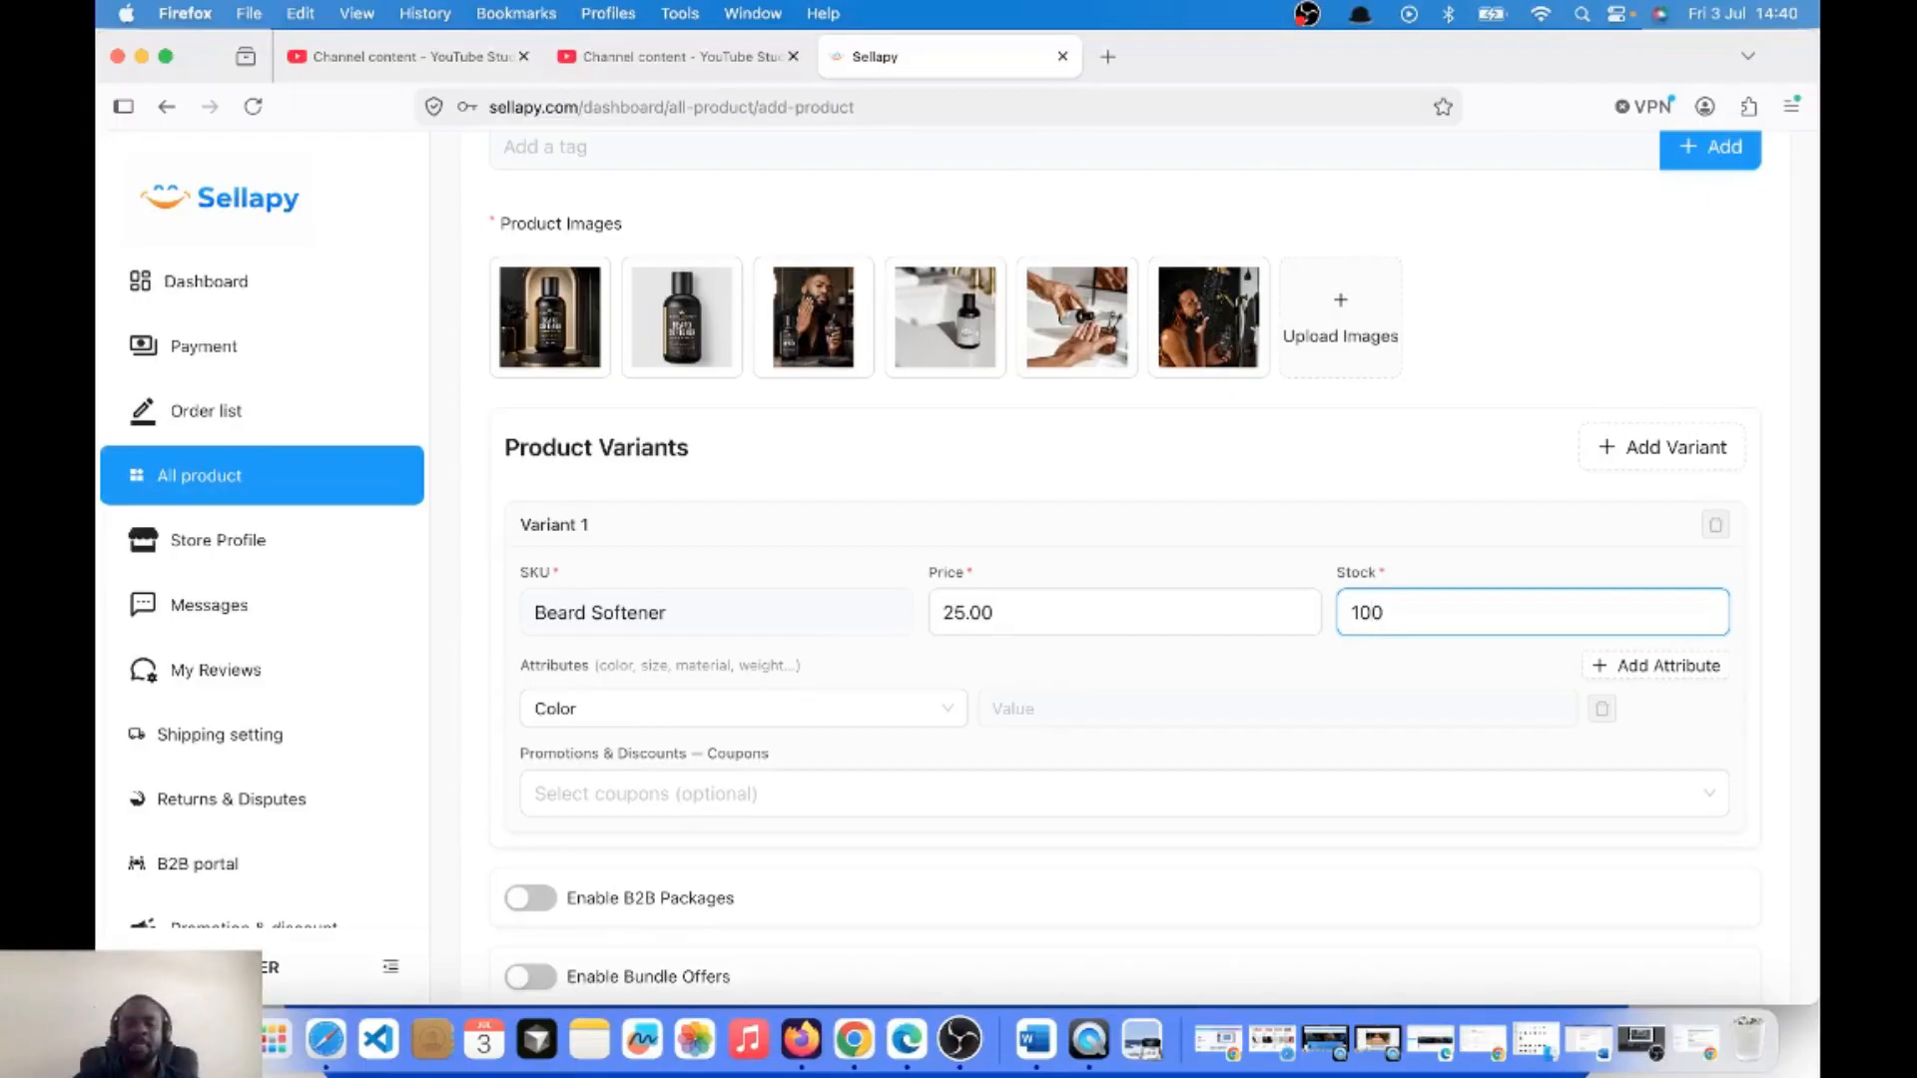
pyautogui.click(1318, 667)
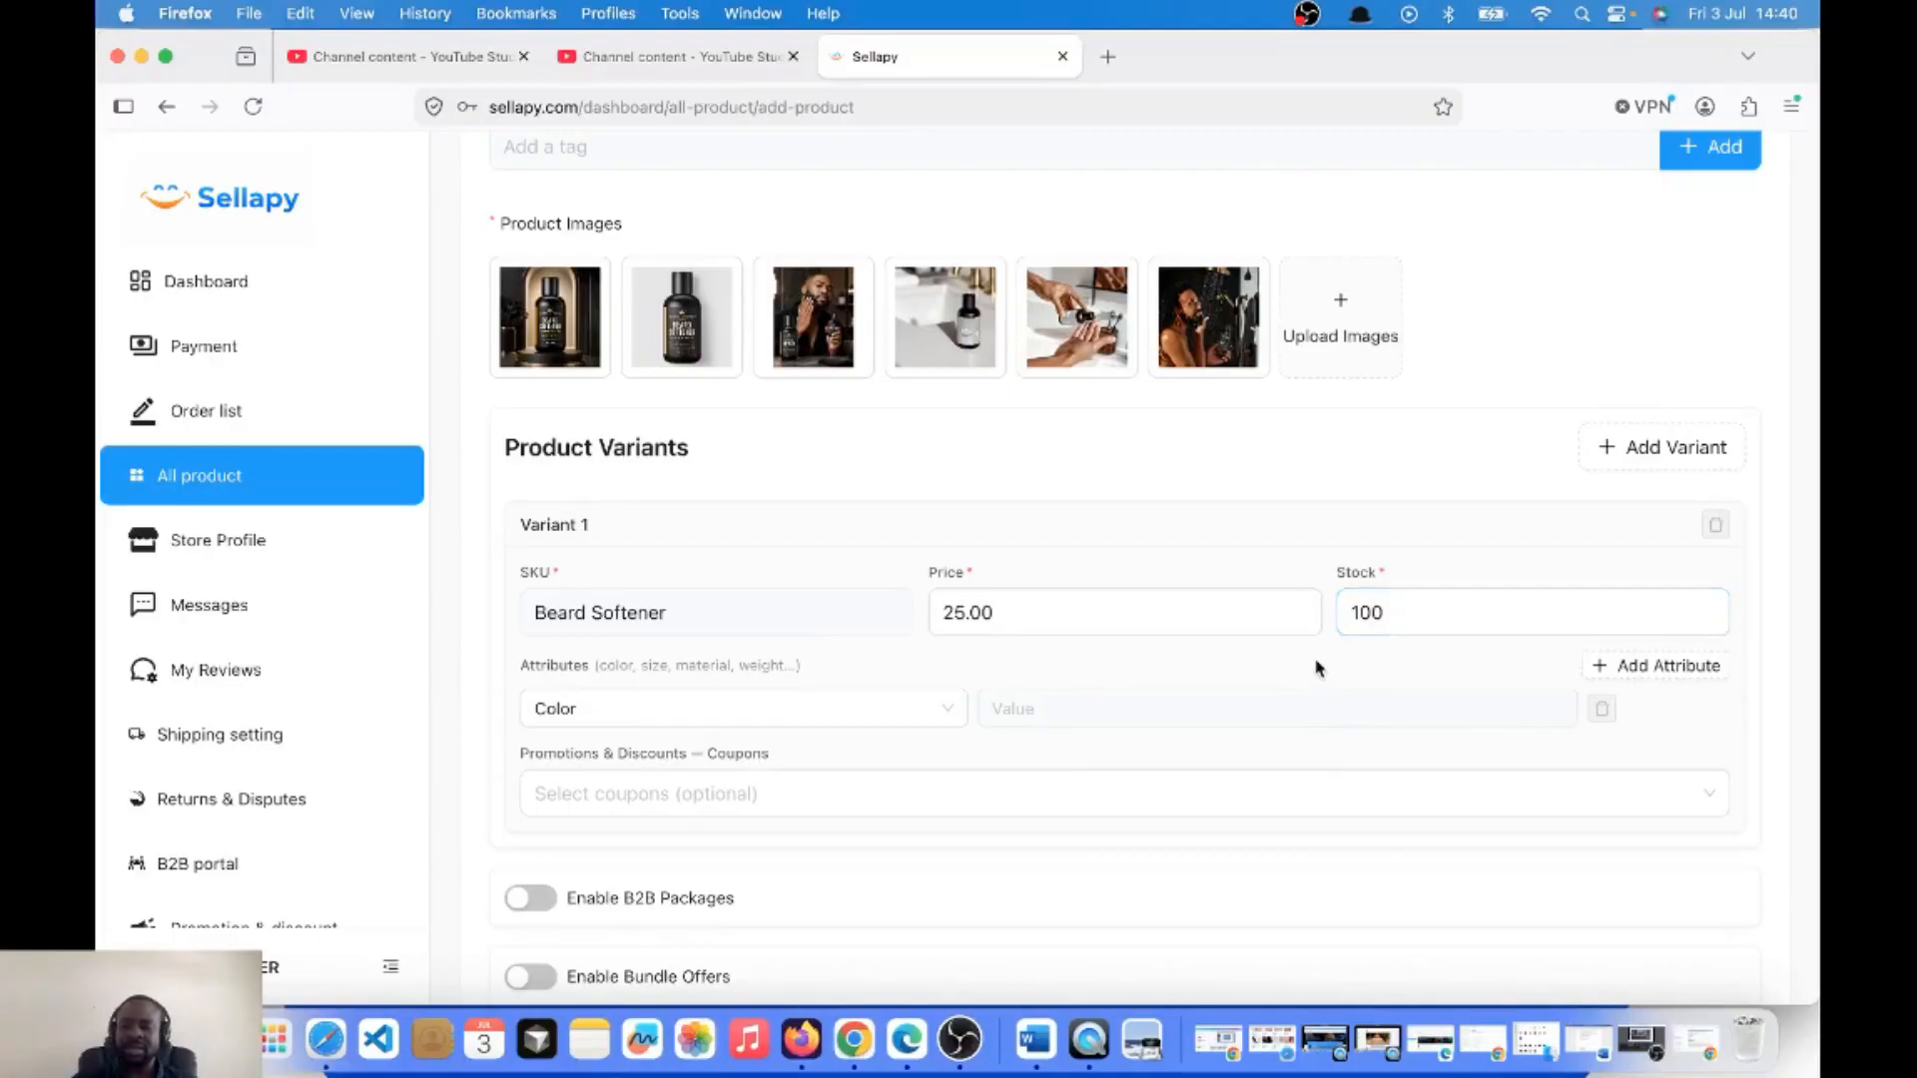
# Change the first attribute of Variant 1 to Weight with the value 120ml.
pyautogui.click(928, 709)
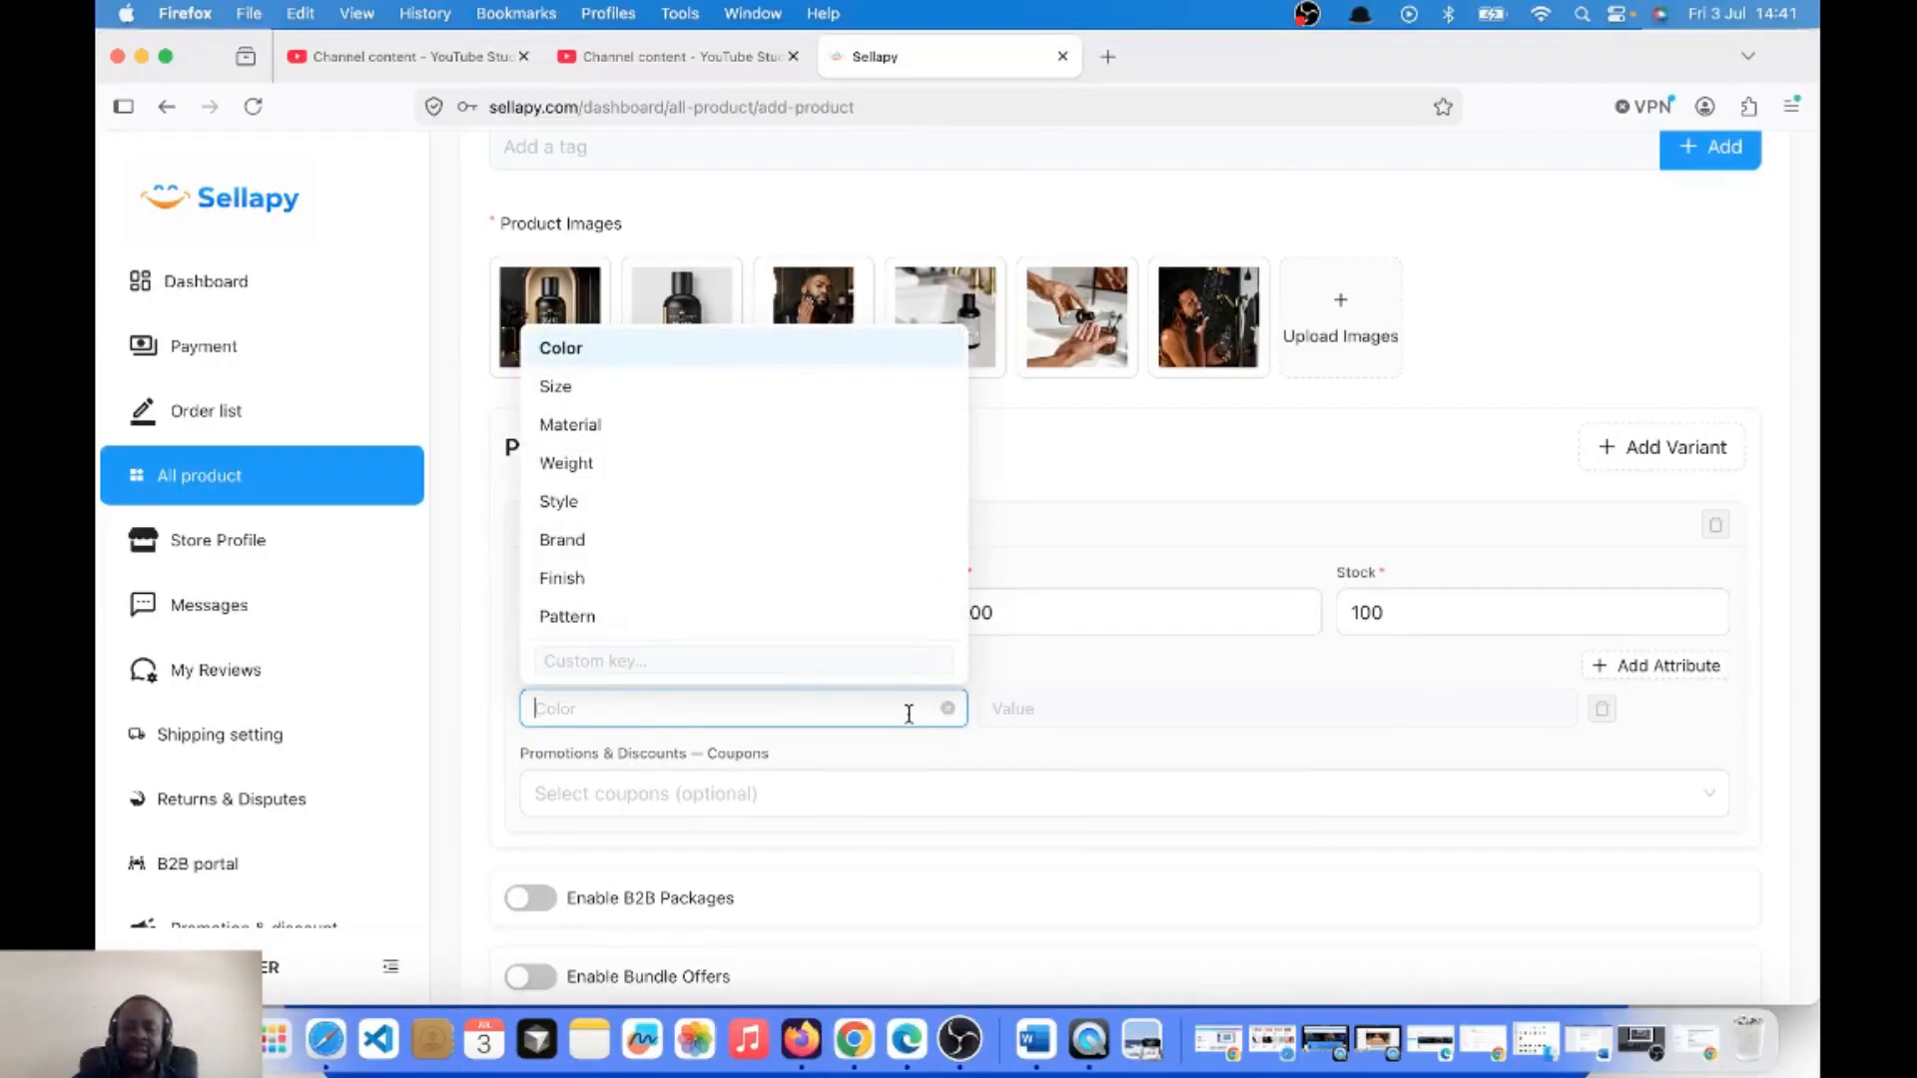
pyautogui.press('Return')
pyautogui.click(909, 714)
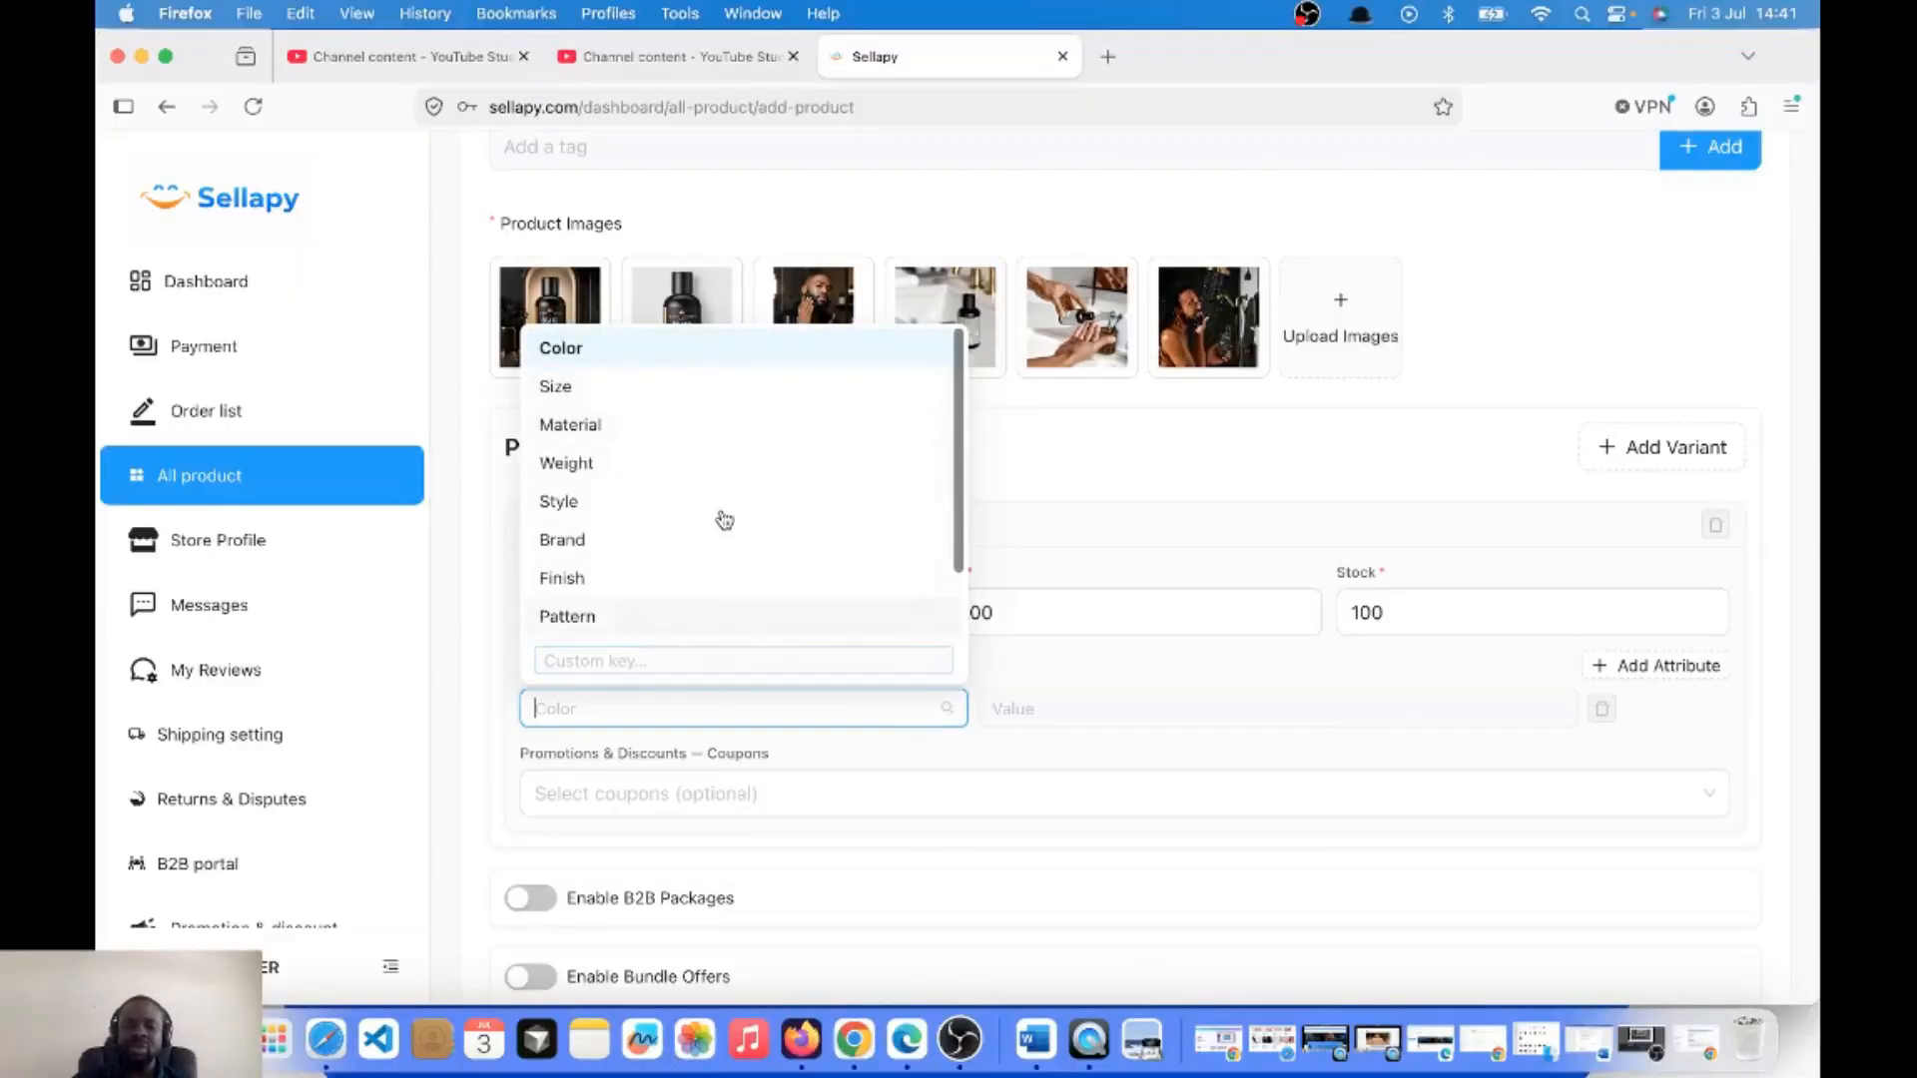
pyautogui.click(676, 465)
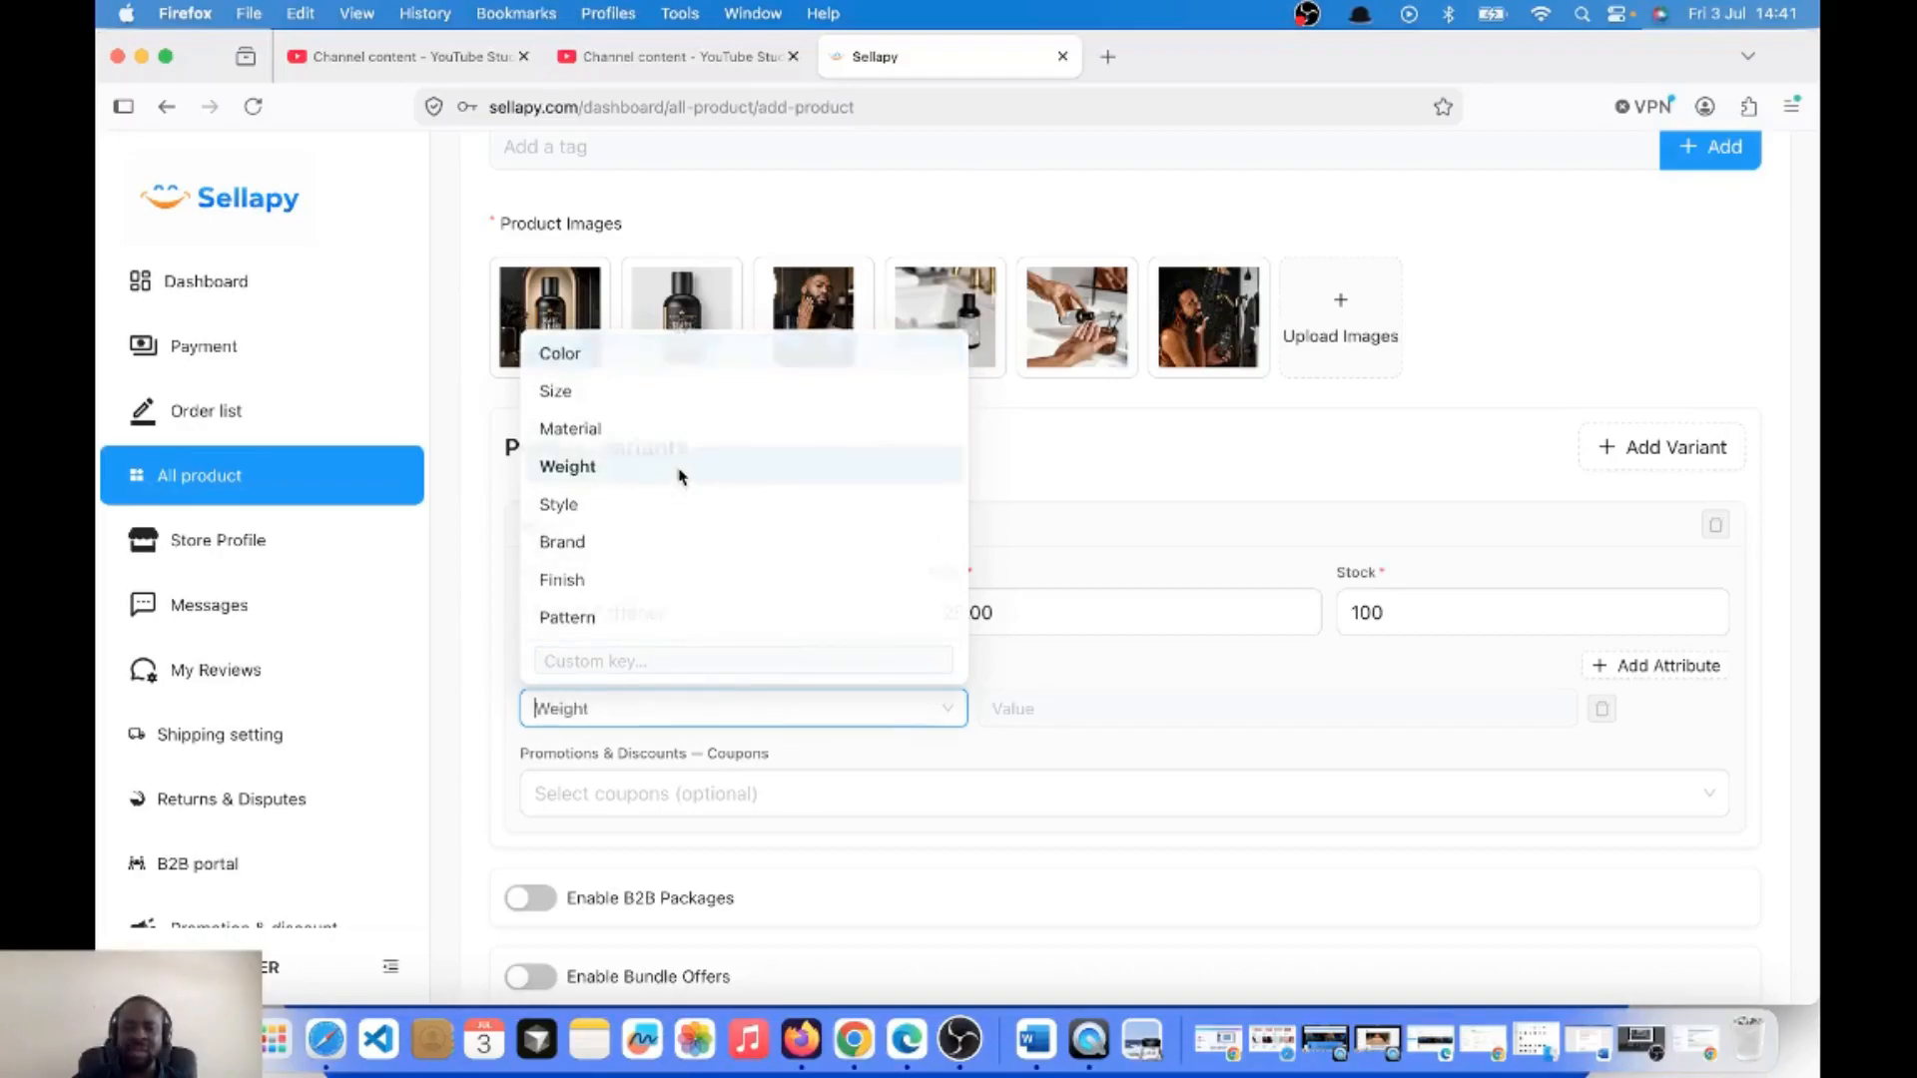
pyautogui.click(1018, 717)
pyautogui.write('12')
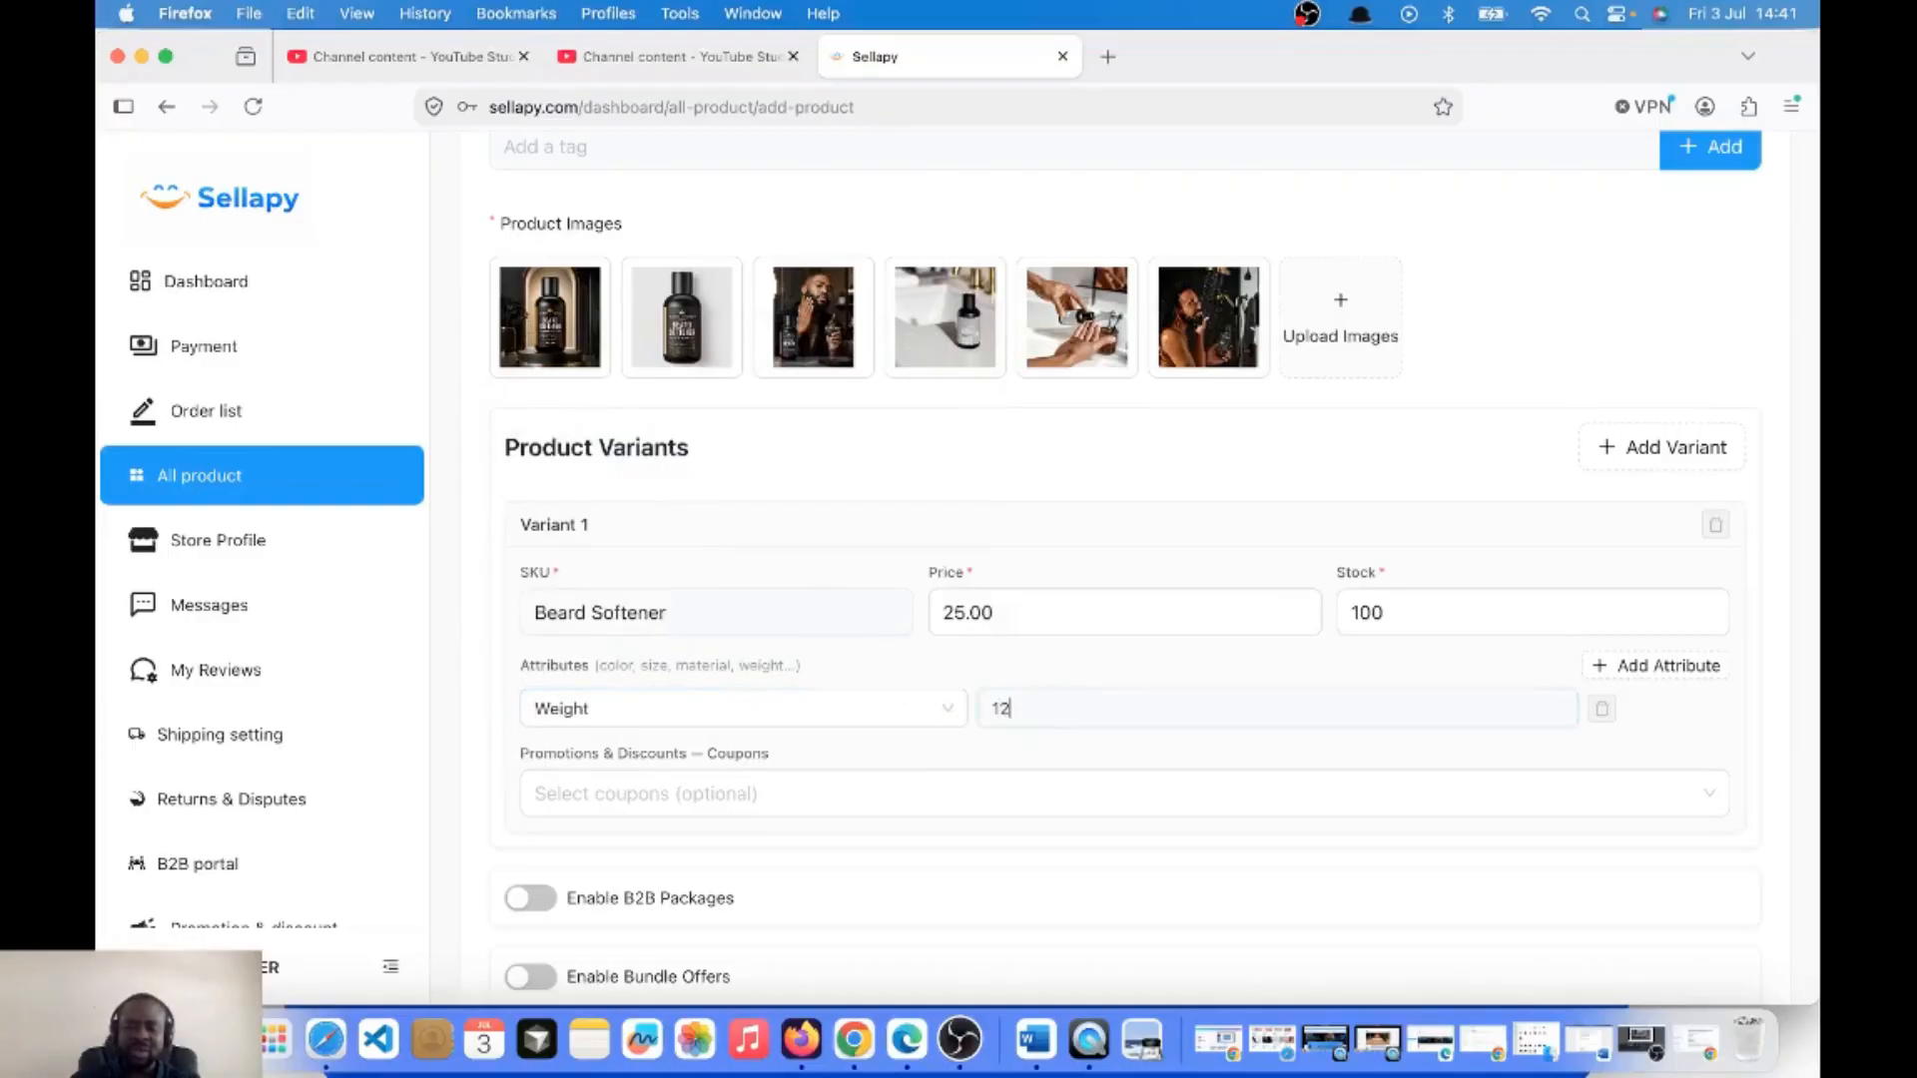
pyautogui.write('0ml')
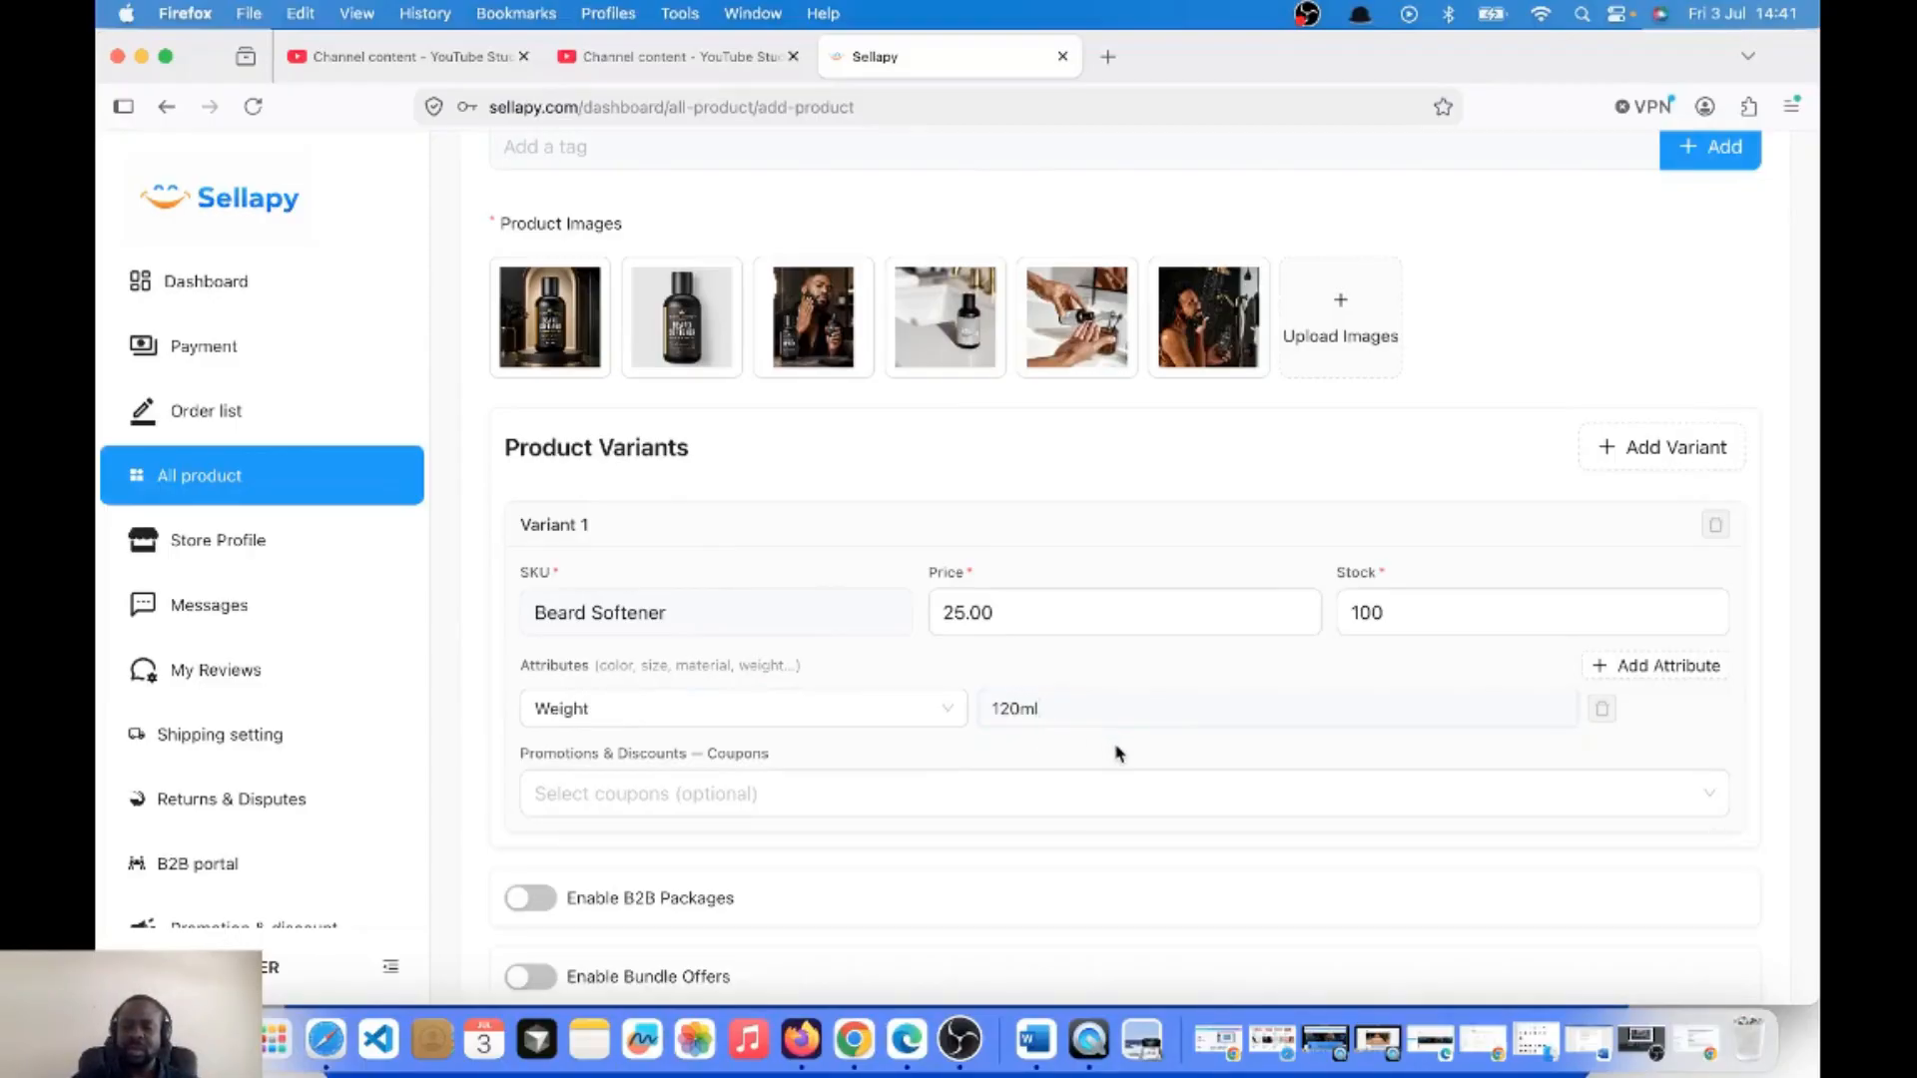
# Add a second attribute to Variant 1, Color, with the value Neutral.
pyautogui.click(1682, 681)
pyautogui.click(944, 754)
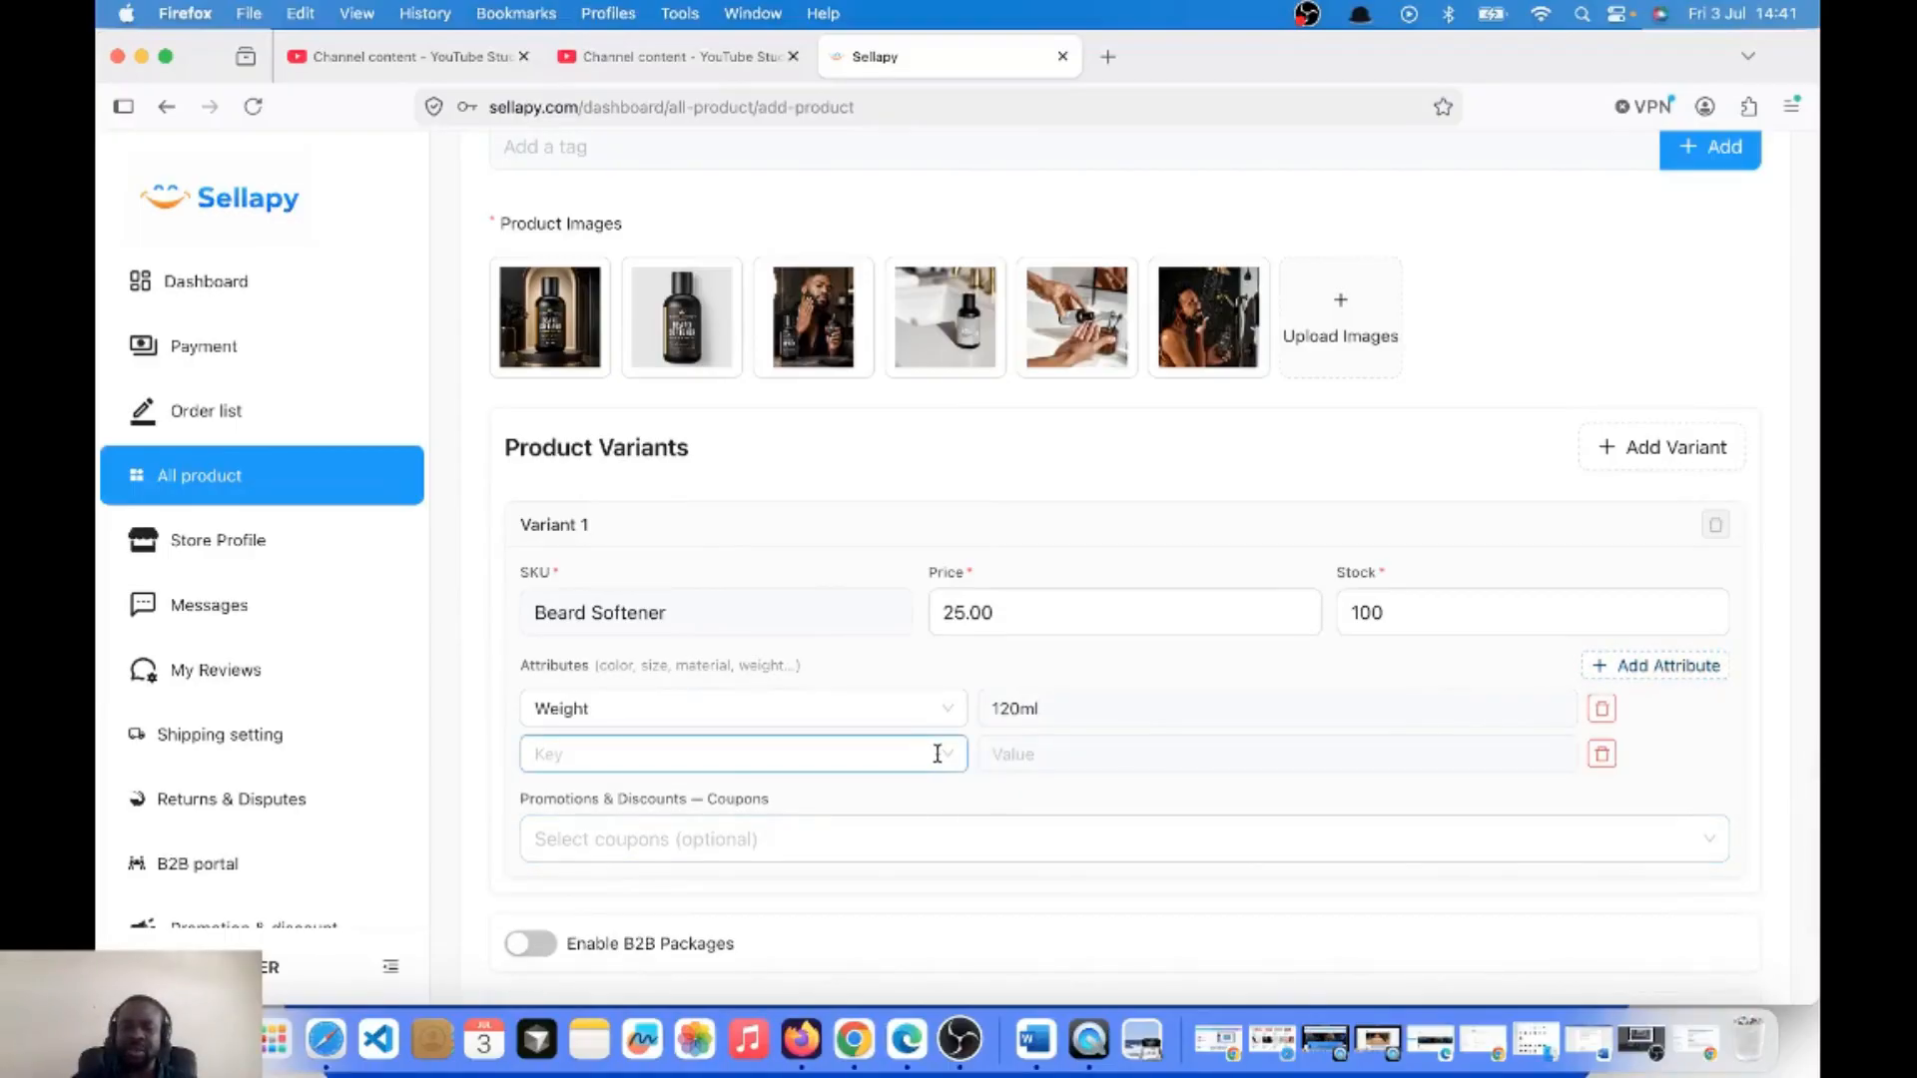
pyautogui.click(944, 754)
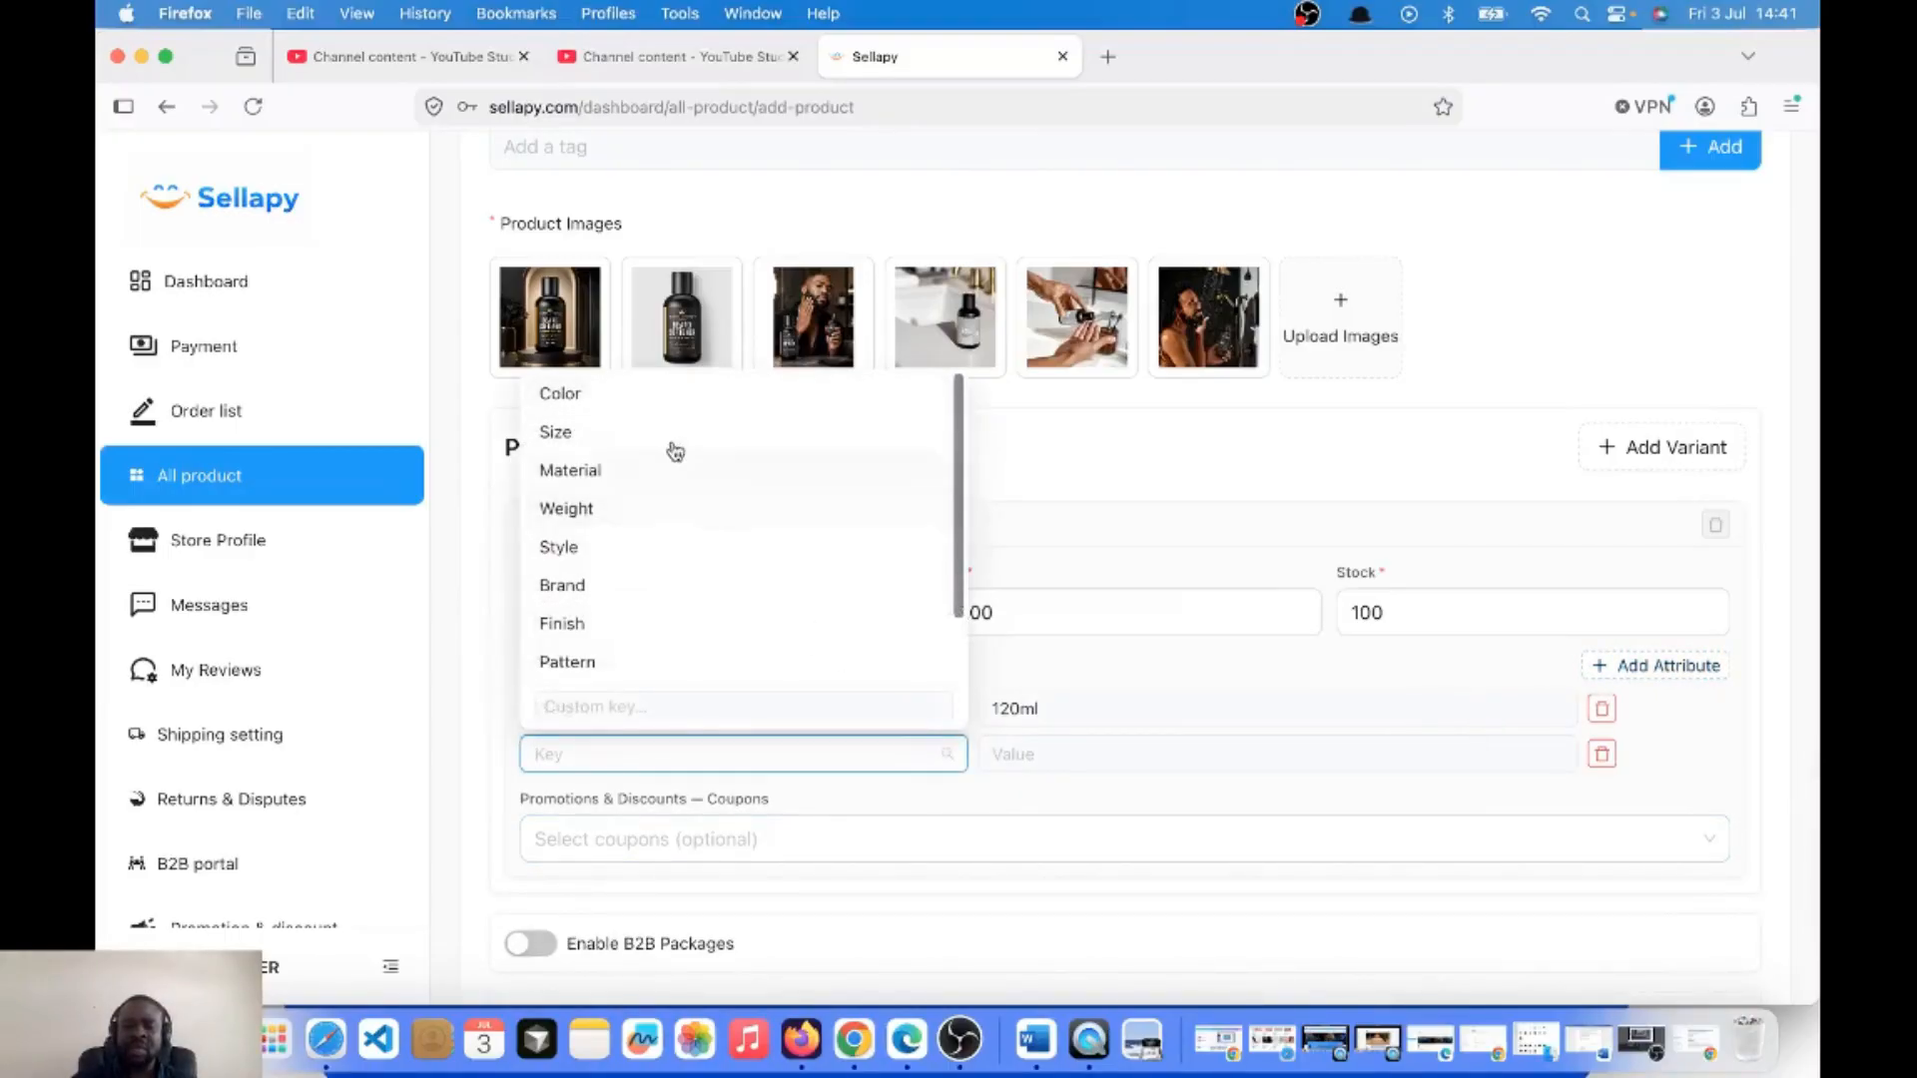
pyautogui.click(657, 400)
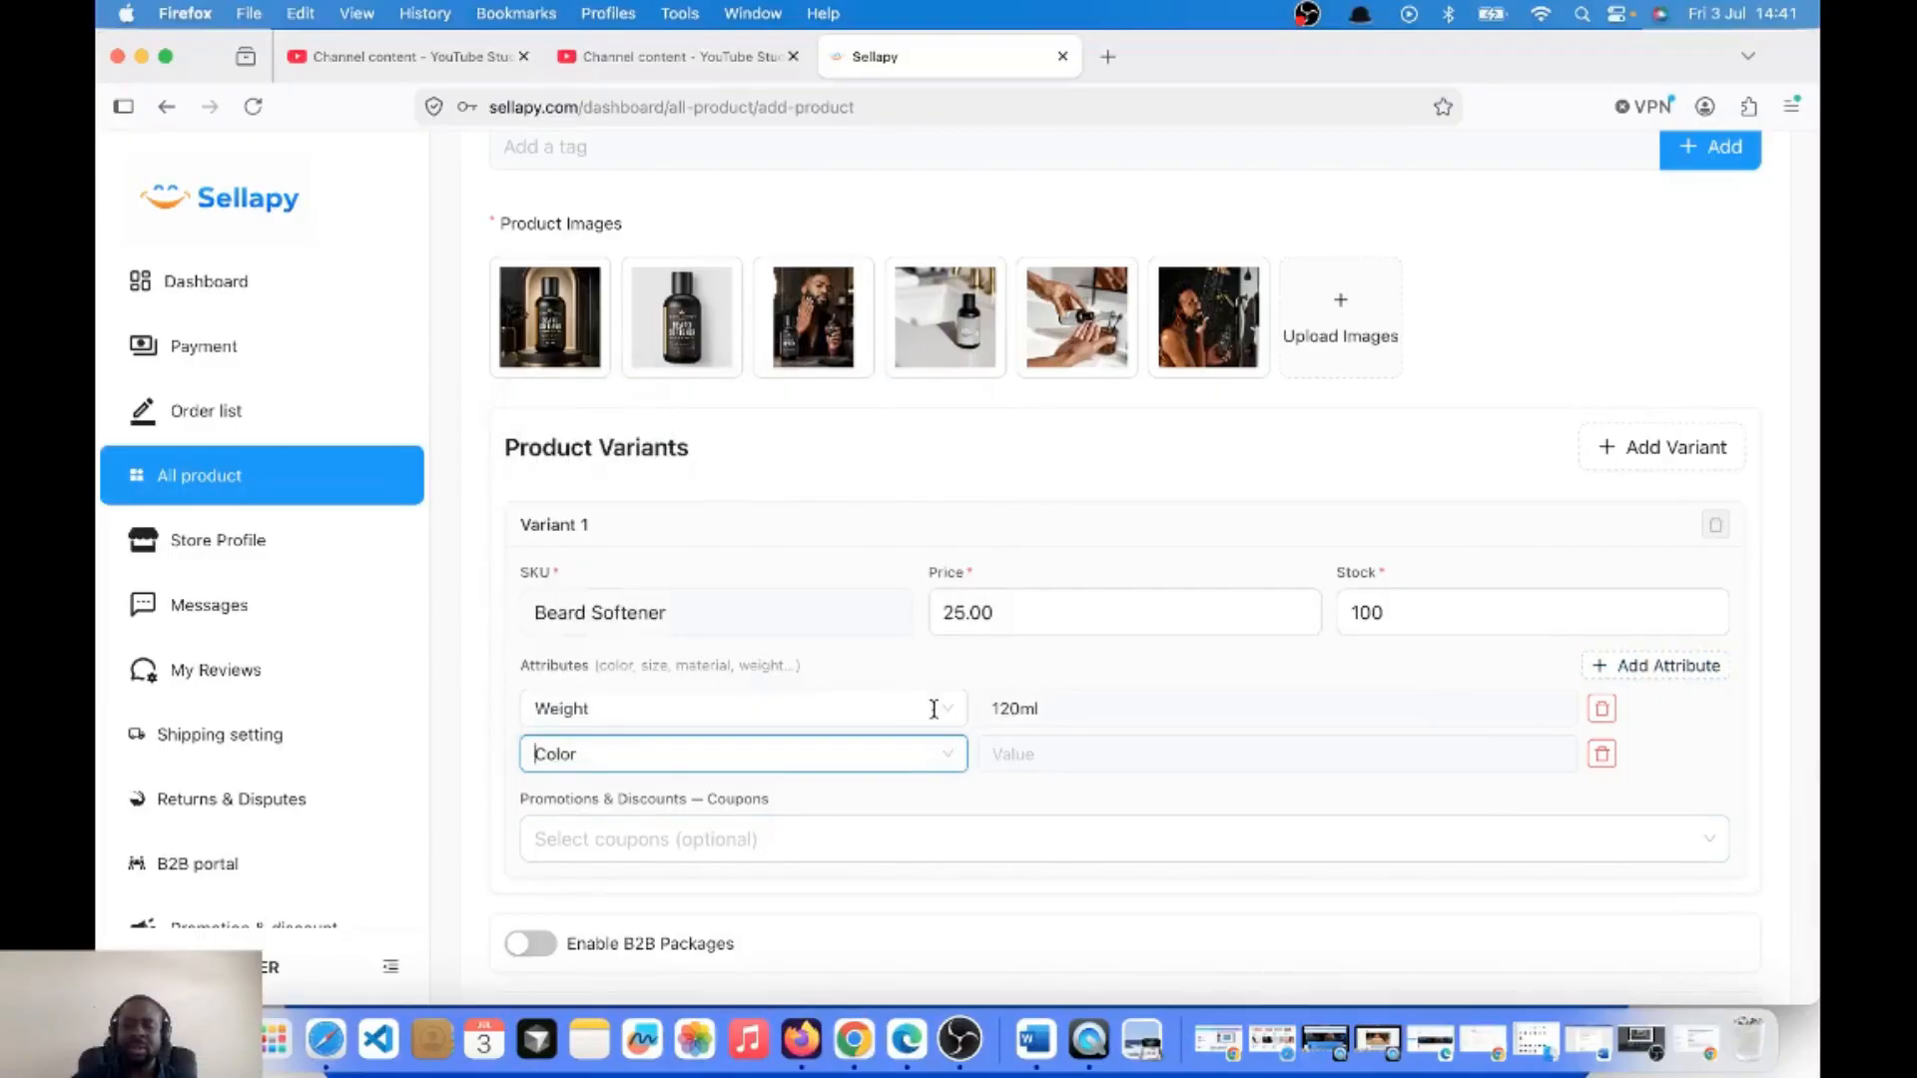
pyautogui.click(1030, 753)
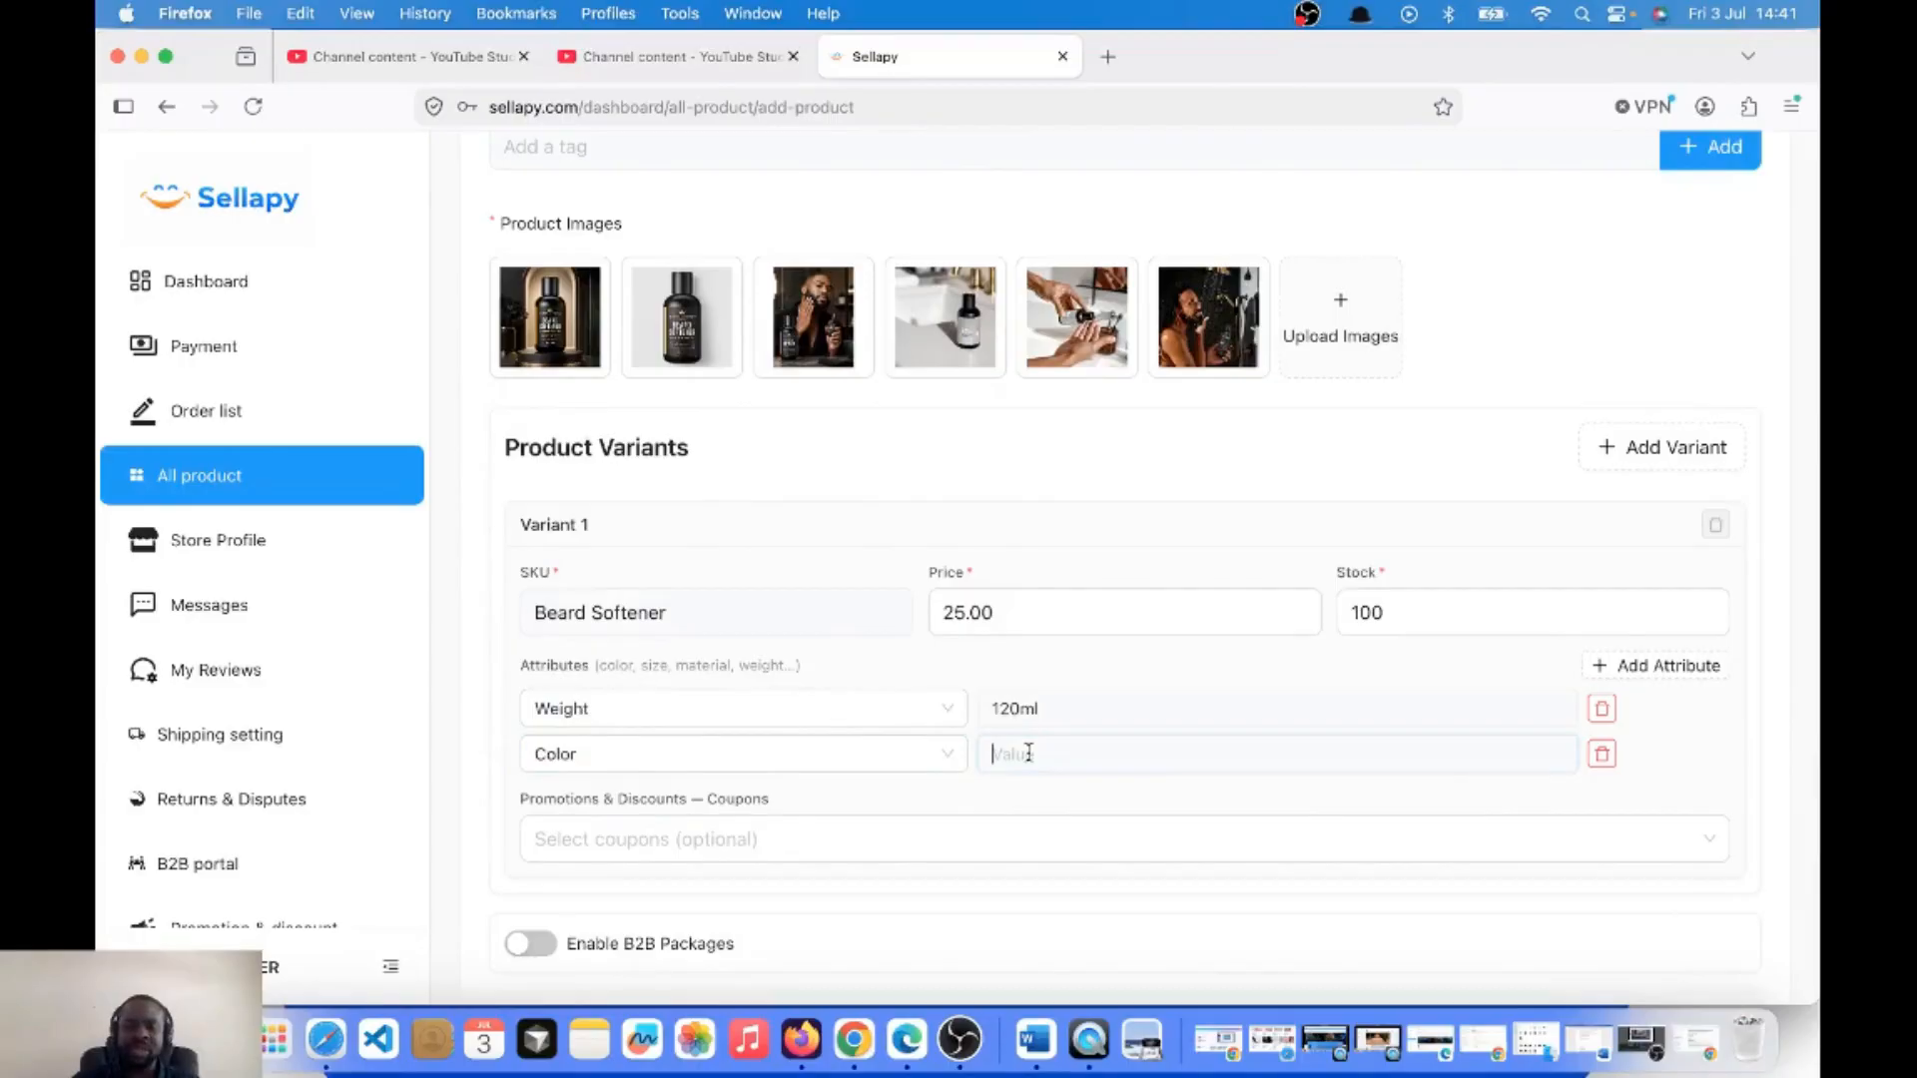
pyautogui.write('Nuetr')
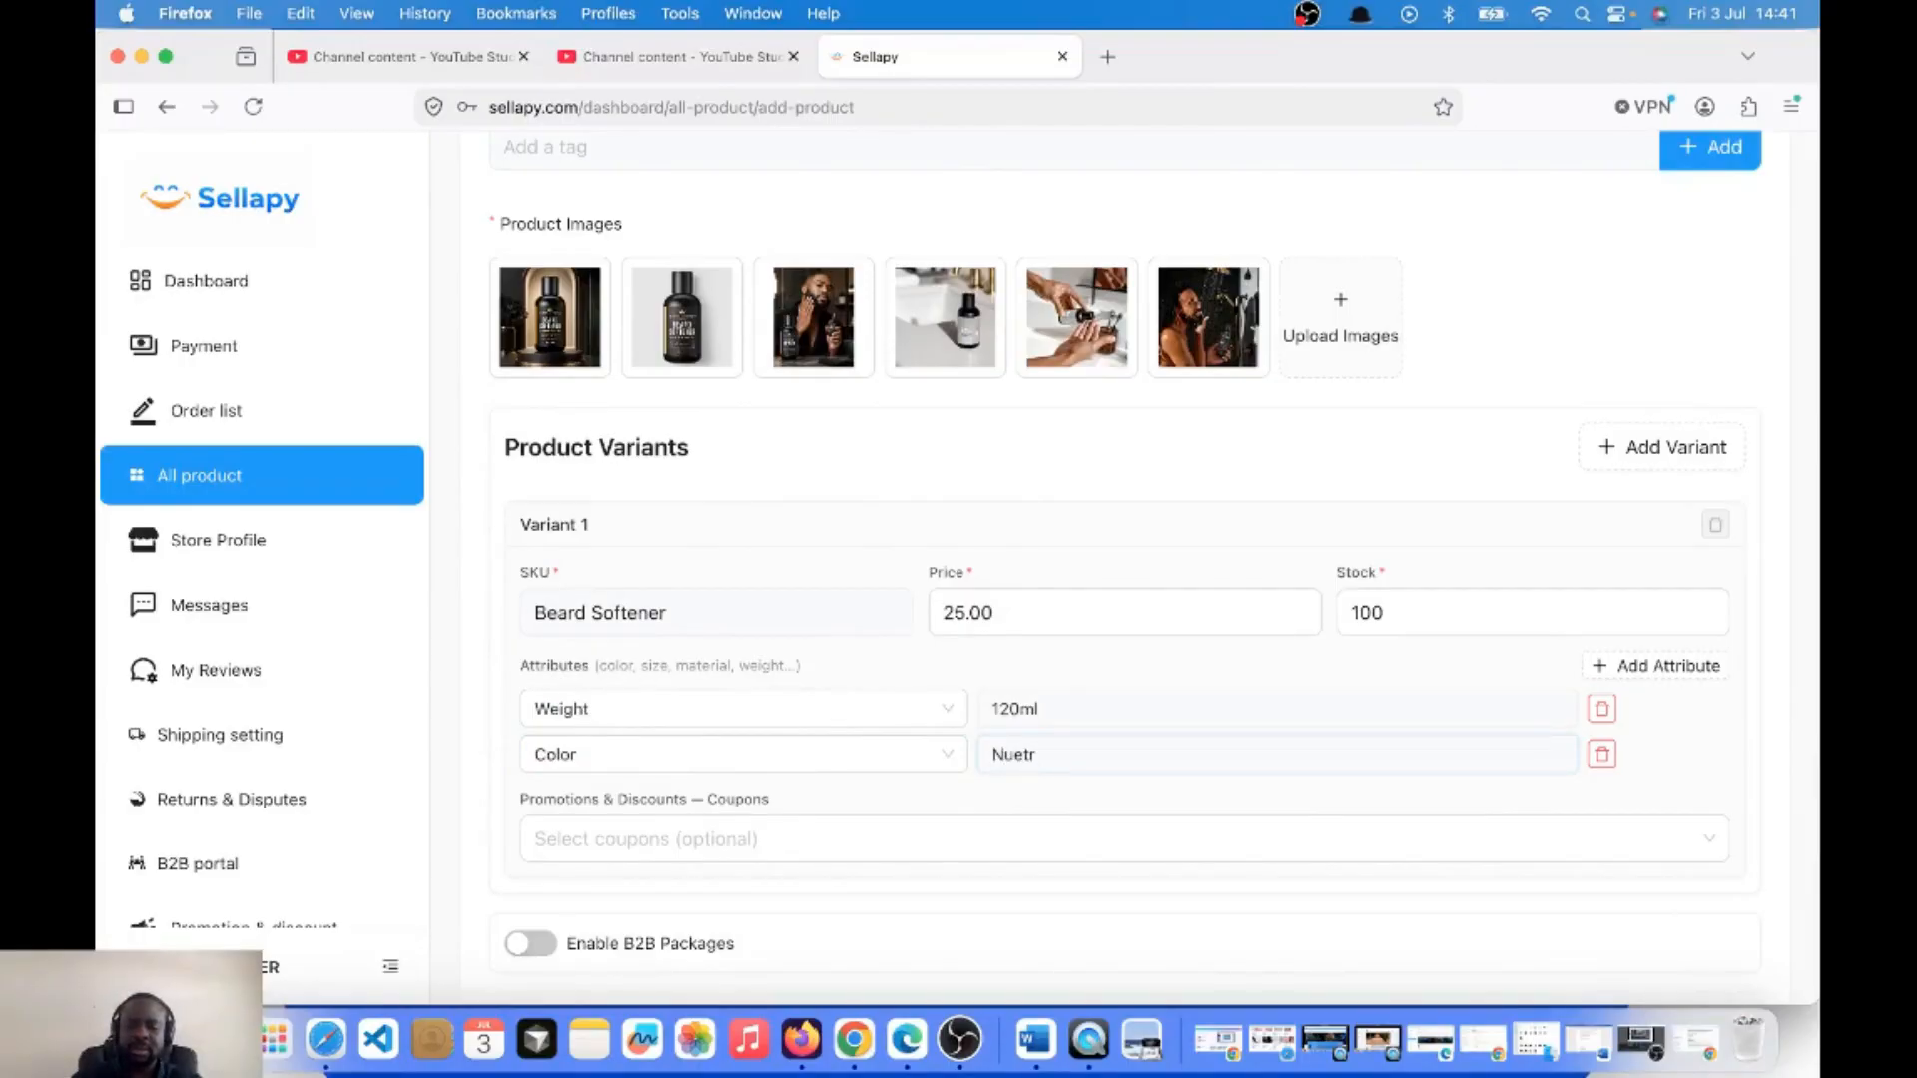
pyautogui.press('BackSpace')
pyautogui.press('BackSpace')
pyautogui.press('BackSpace')
pyautogui.write('eutral')
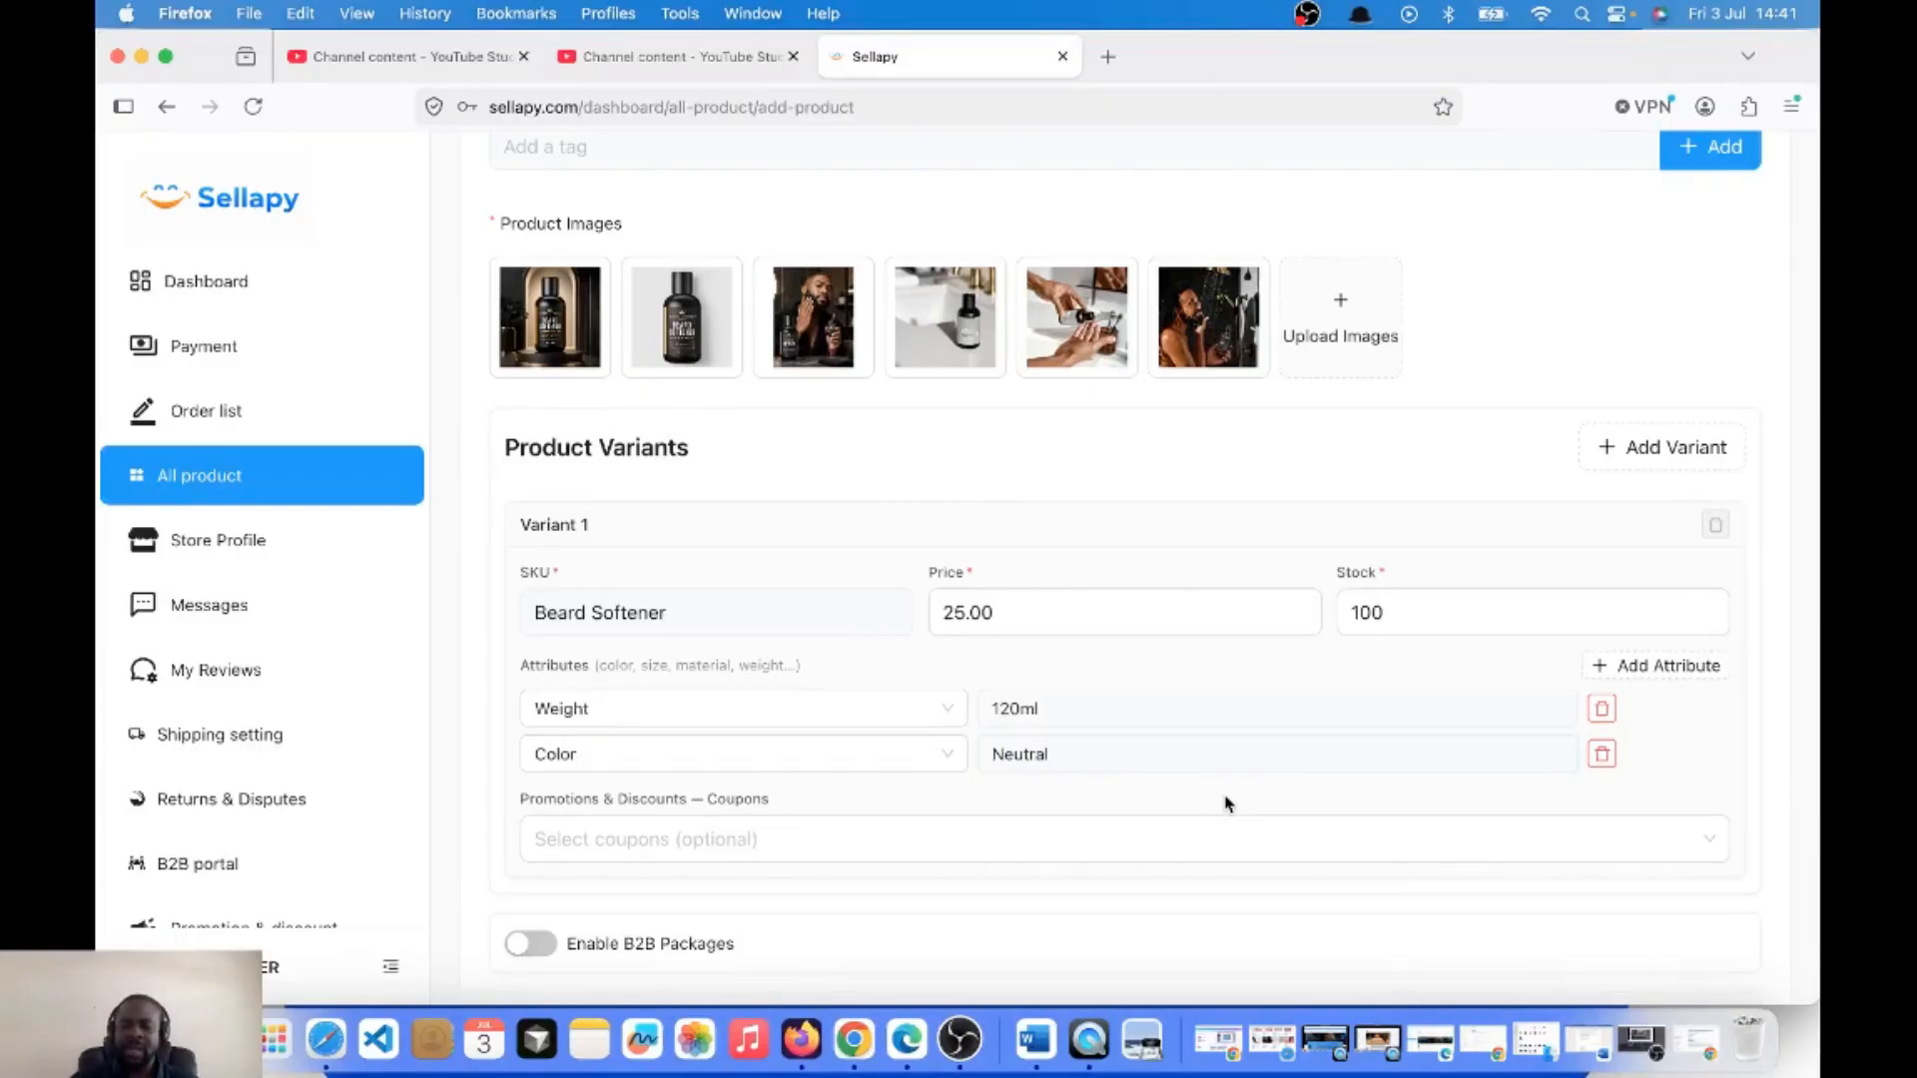
# Add a third attribute to Variant 1, Brand, with the value Kings Chioce.
pyautogui.click(1677, 666)
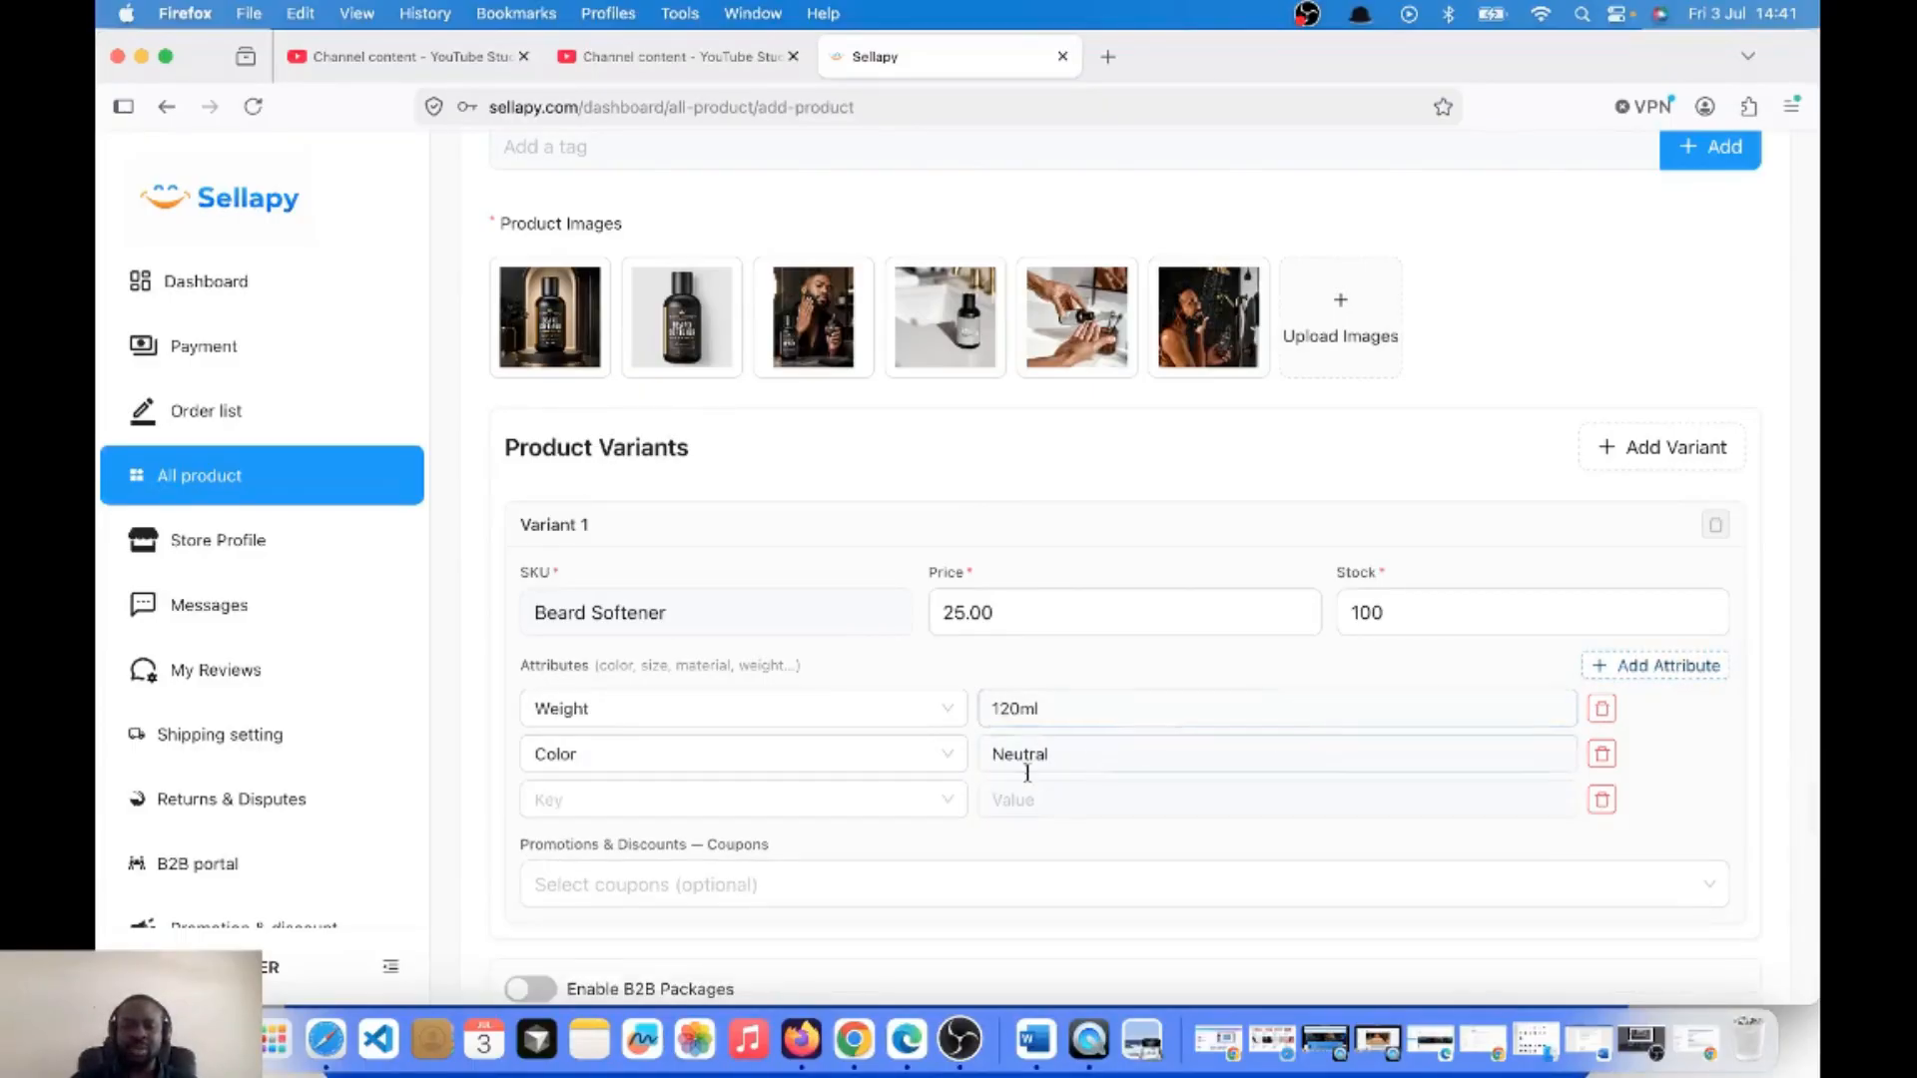
pyautogui.click(857, 795)
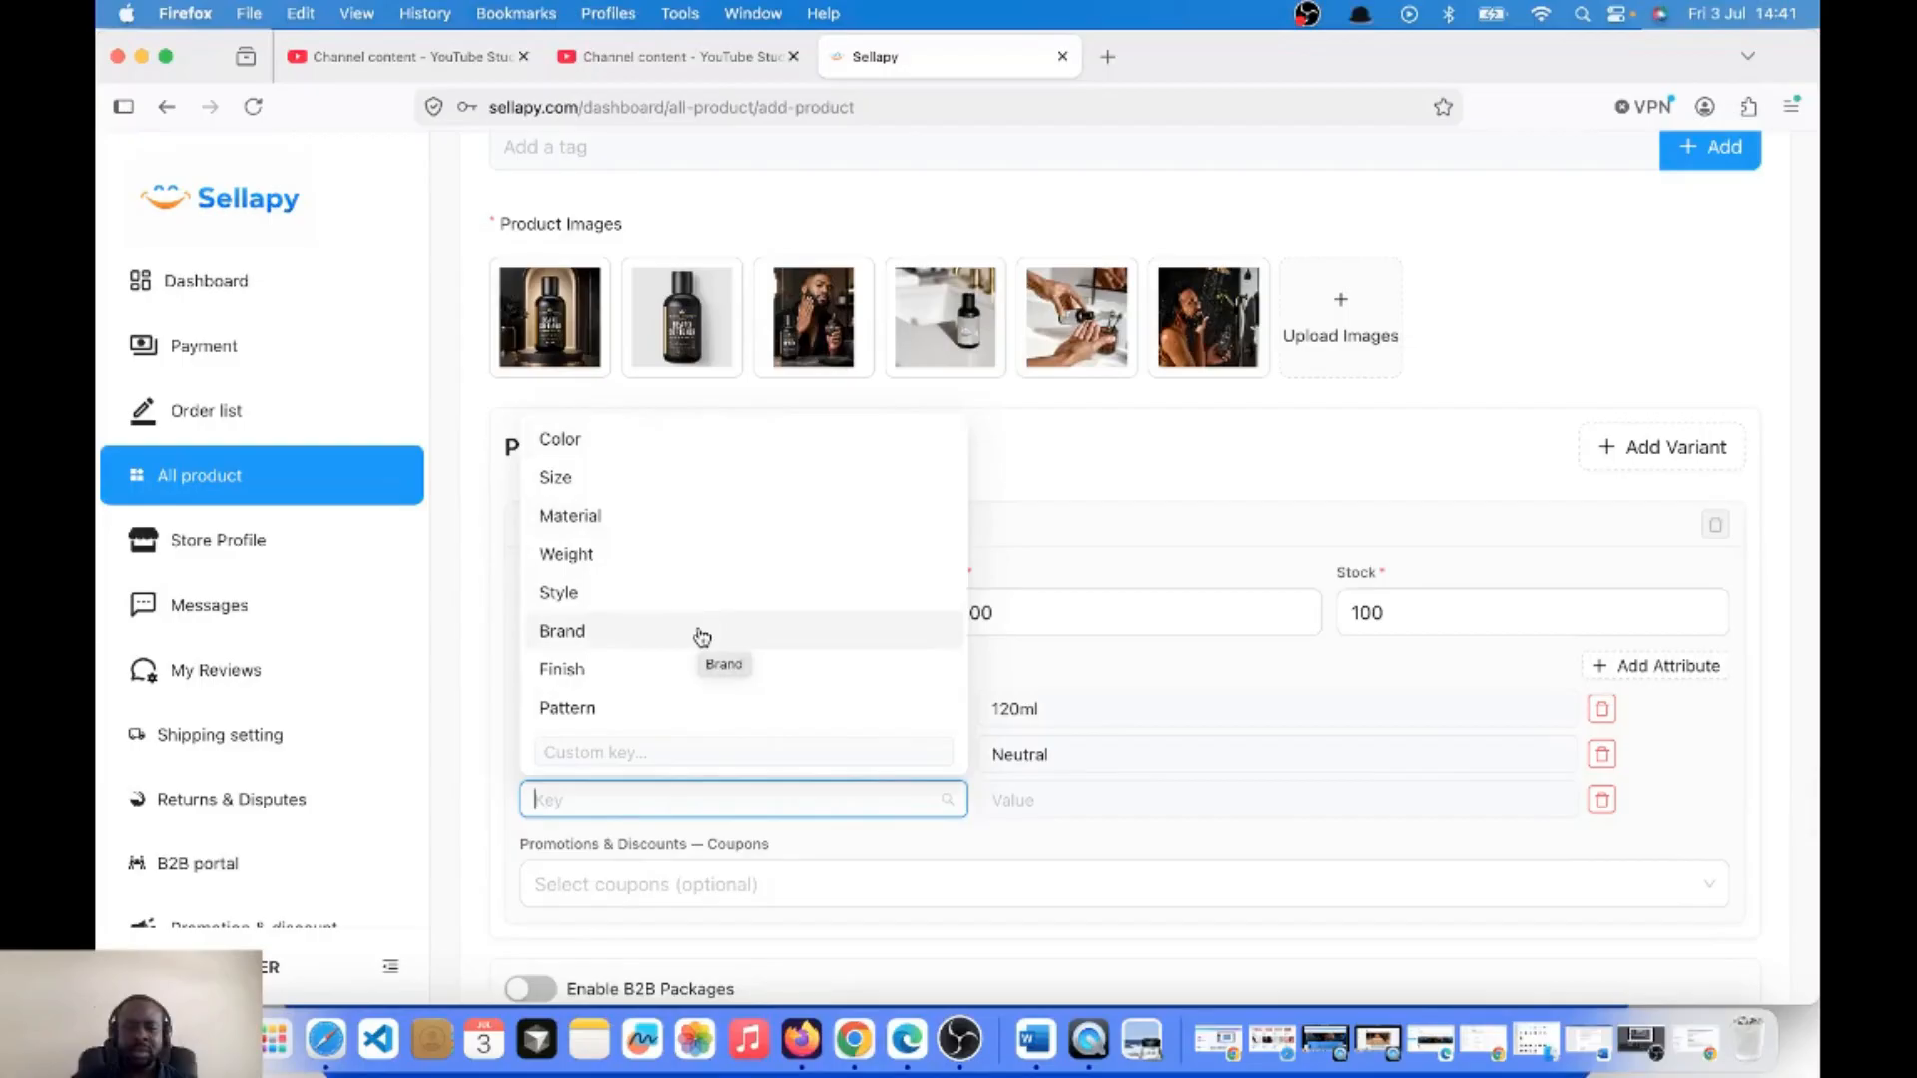
pyautogui.scroll(-3, 702, 637)
pyautogui.scroll(2, 702, 637)
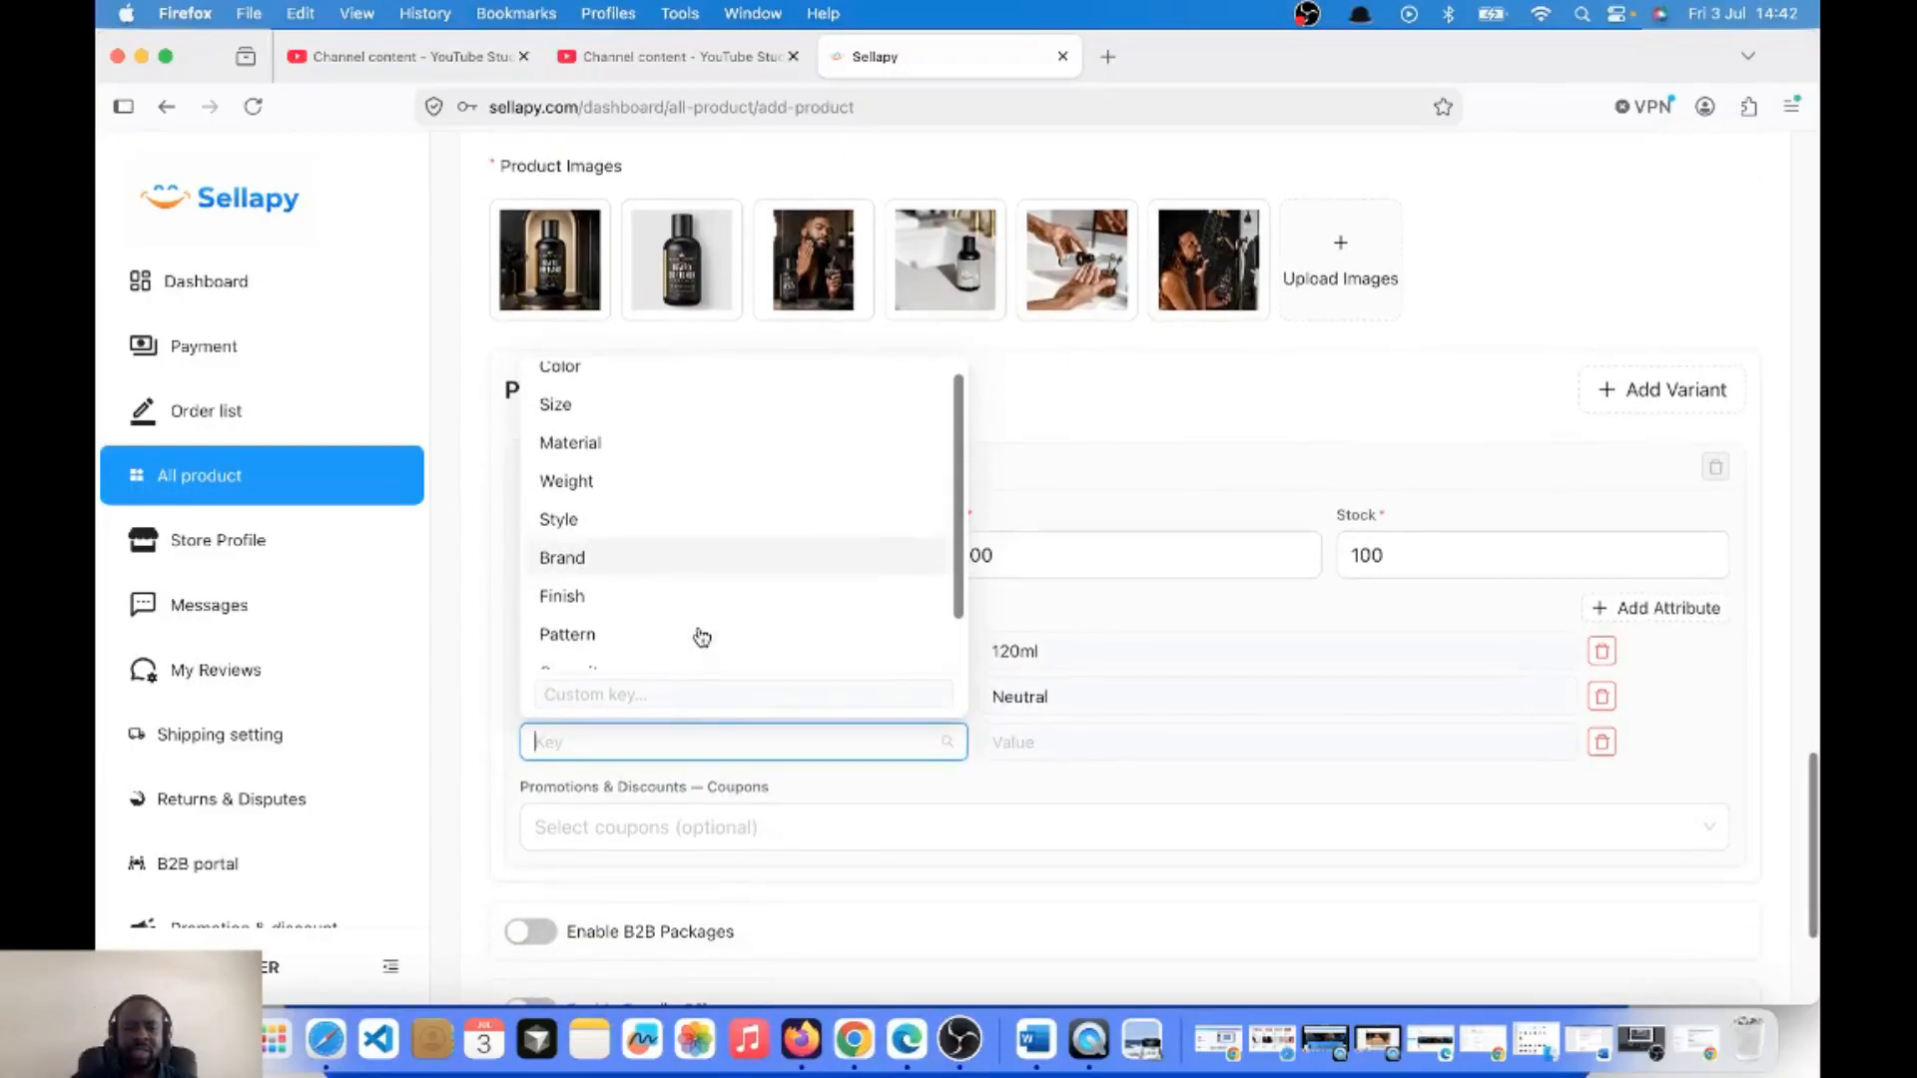
pyautogui.scroll(-3, 697, 621)
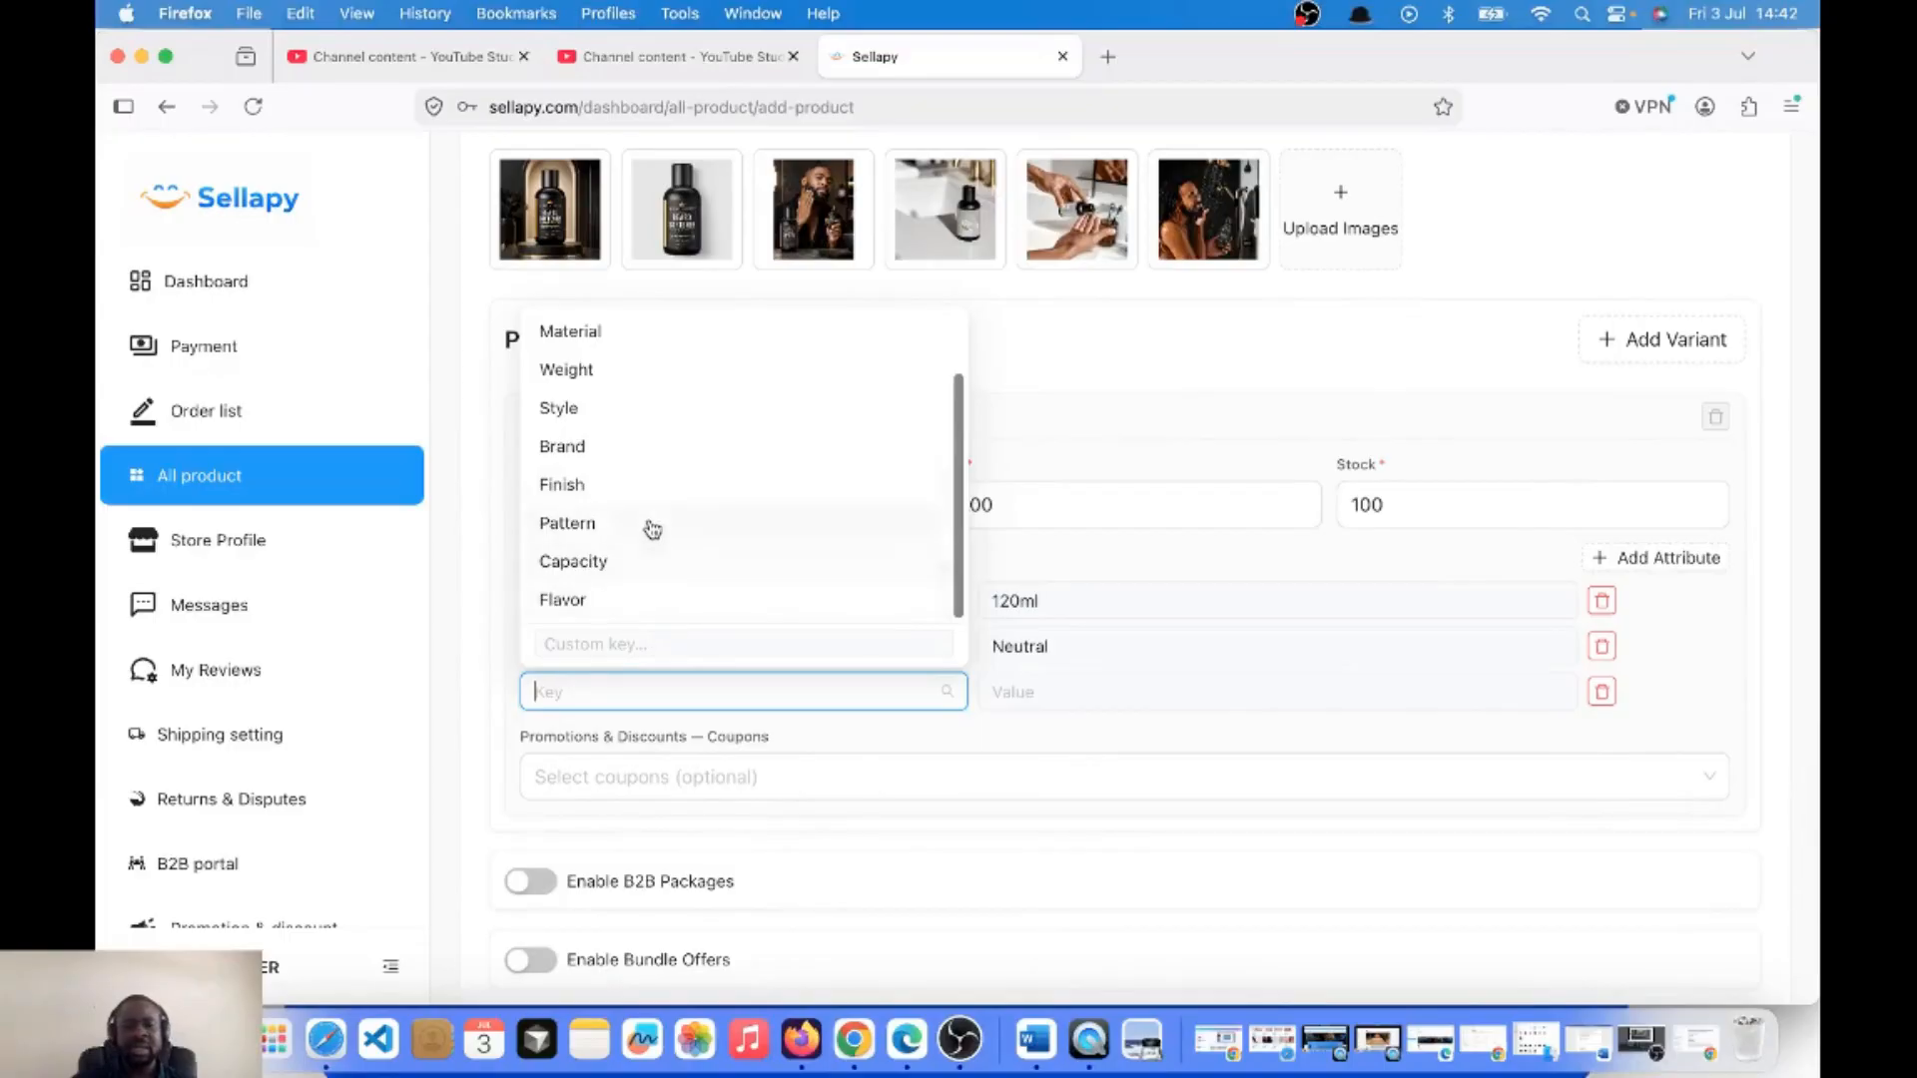
pyautogui.click(640, 447)
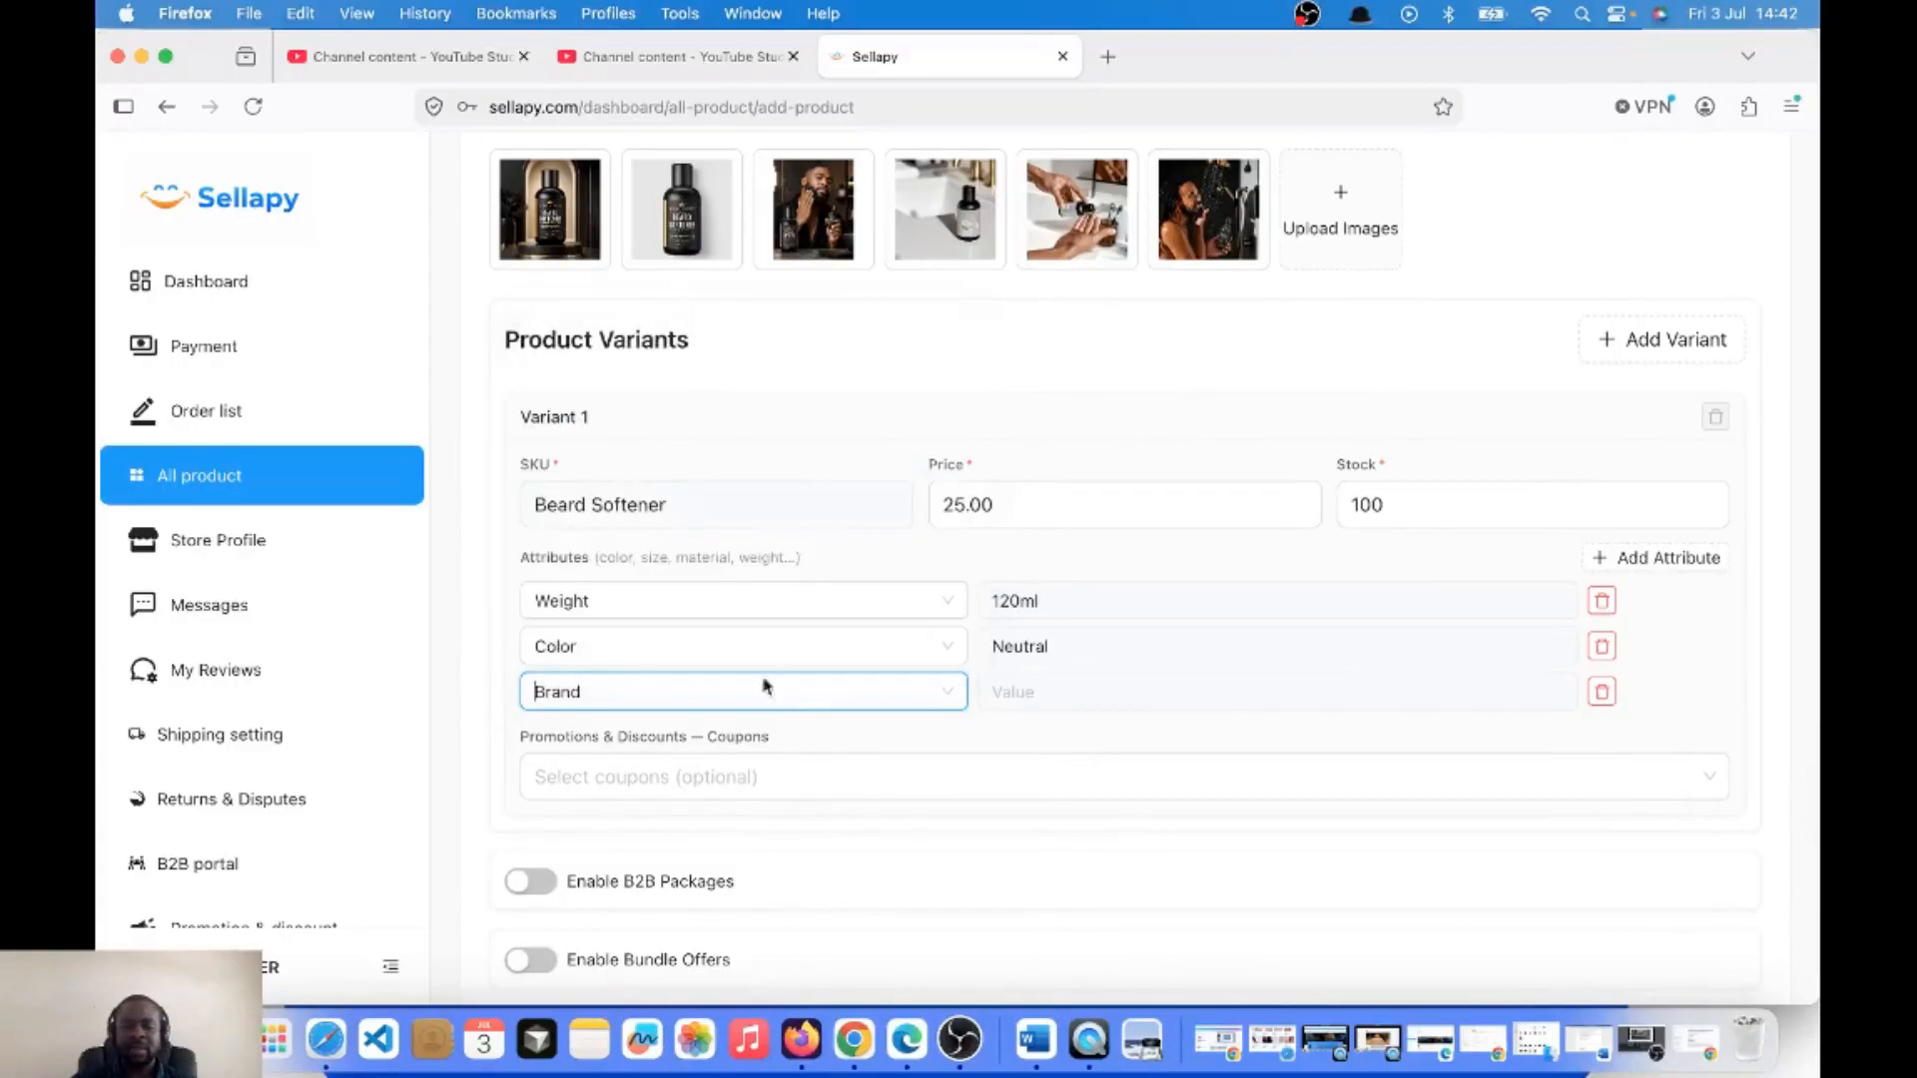
pyautogui.click(1035, 693)
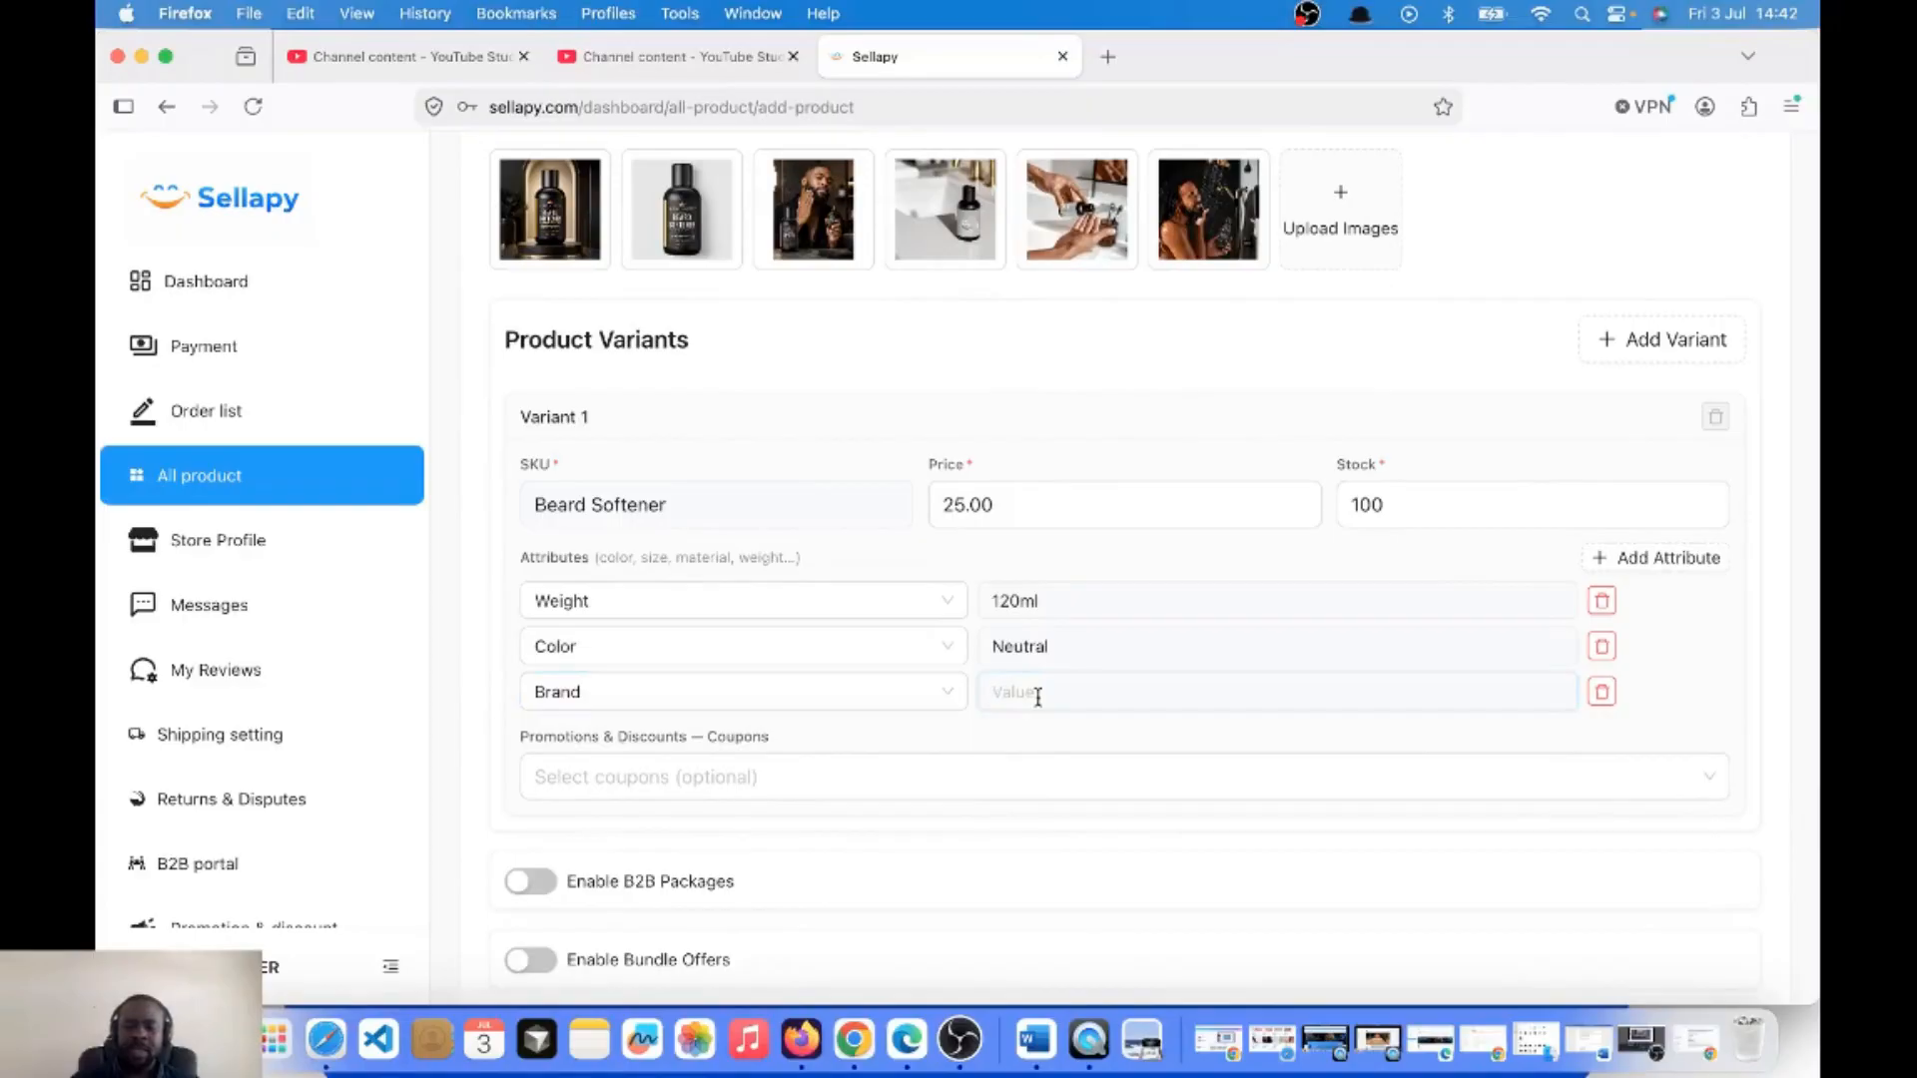
pyautogui.write('Kings')
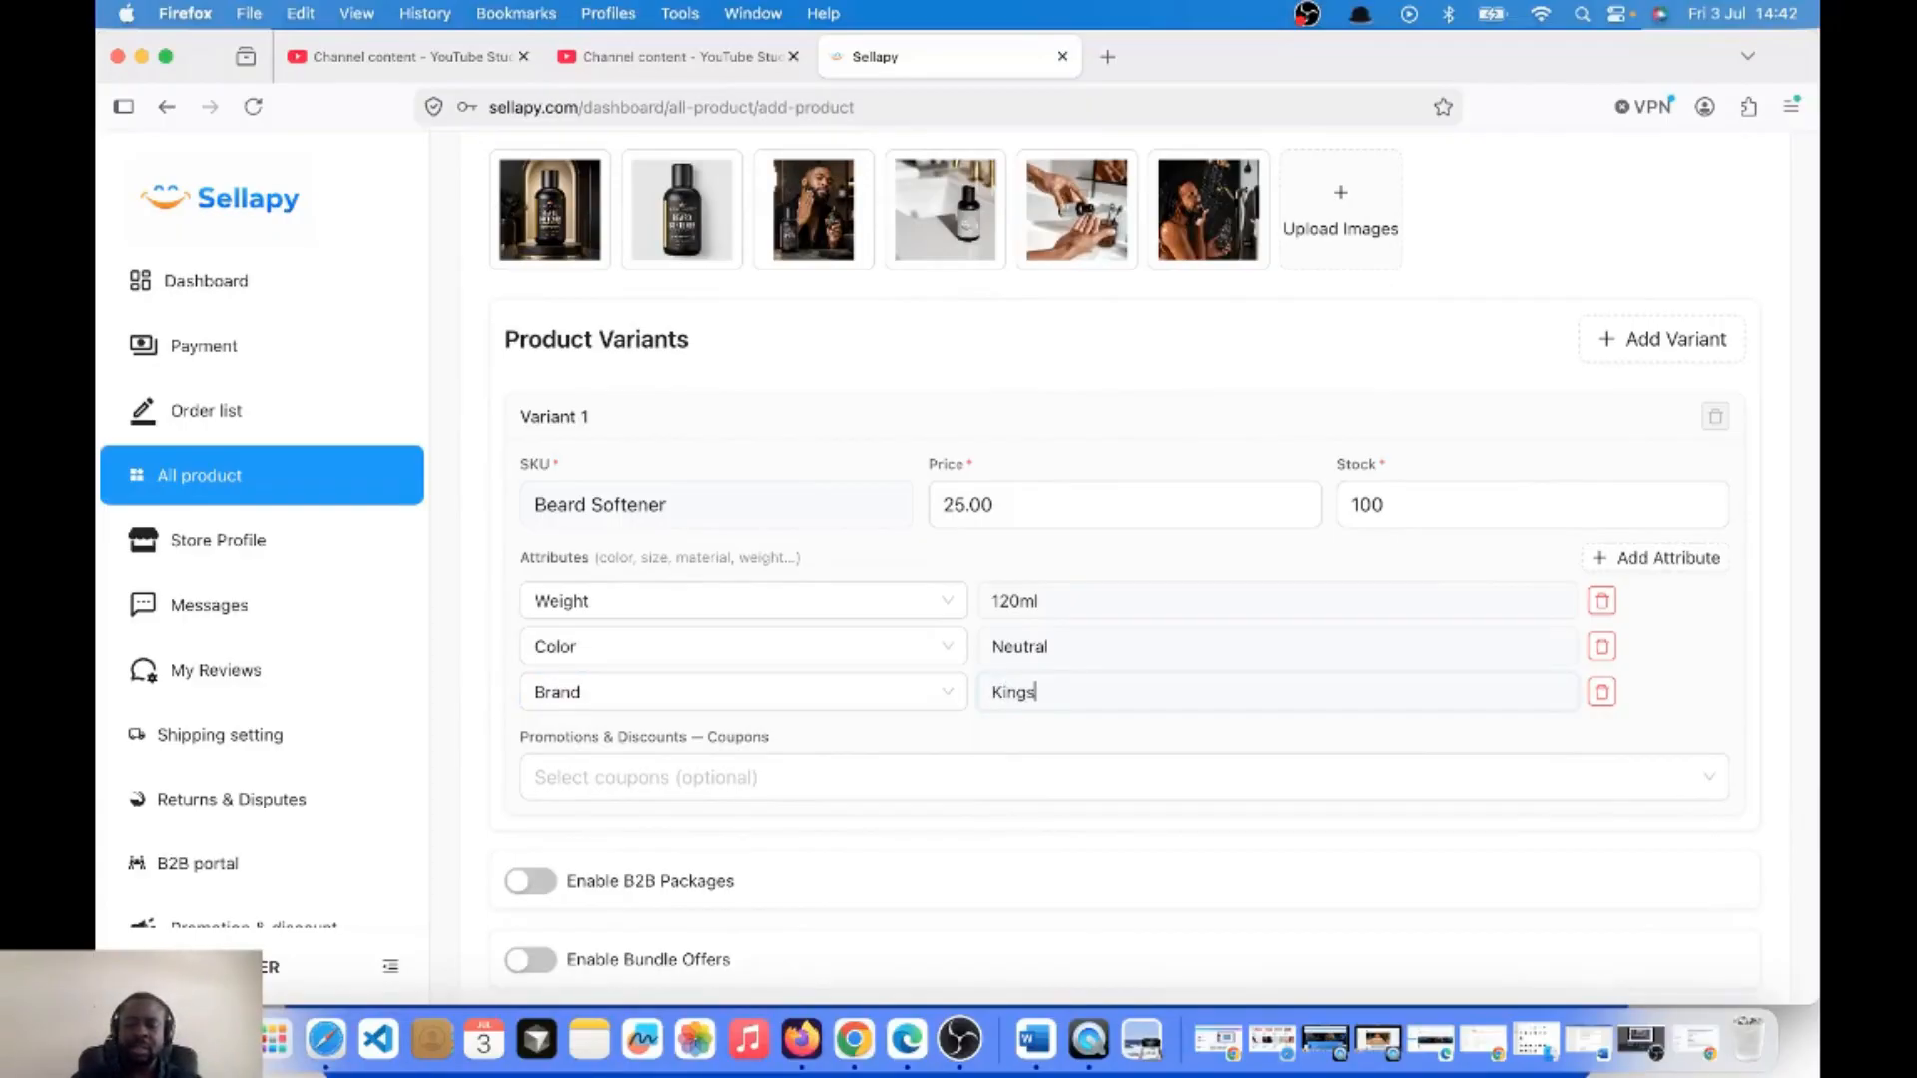
pyautogui.write(' Chioce')
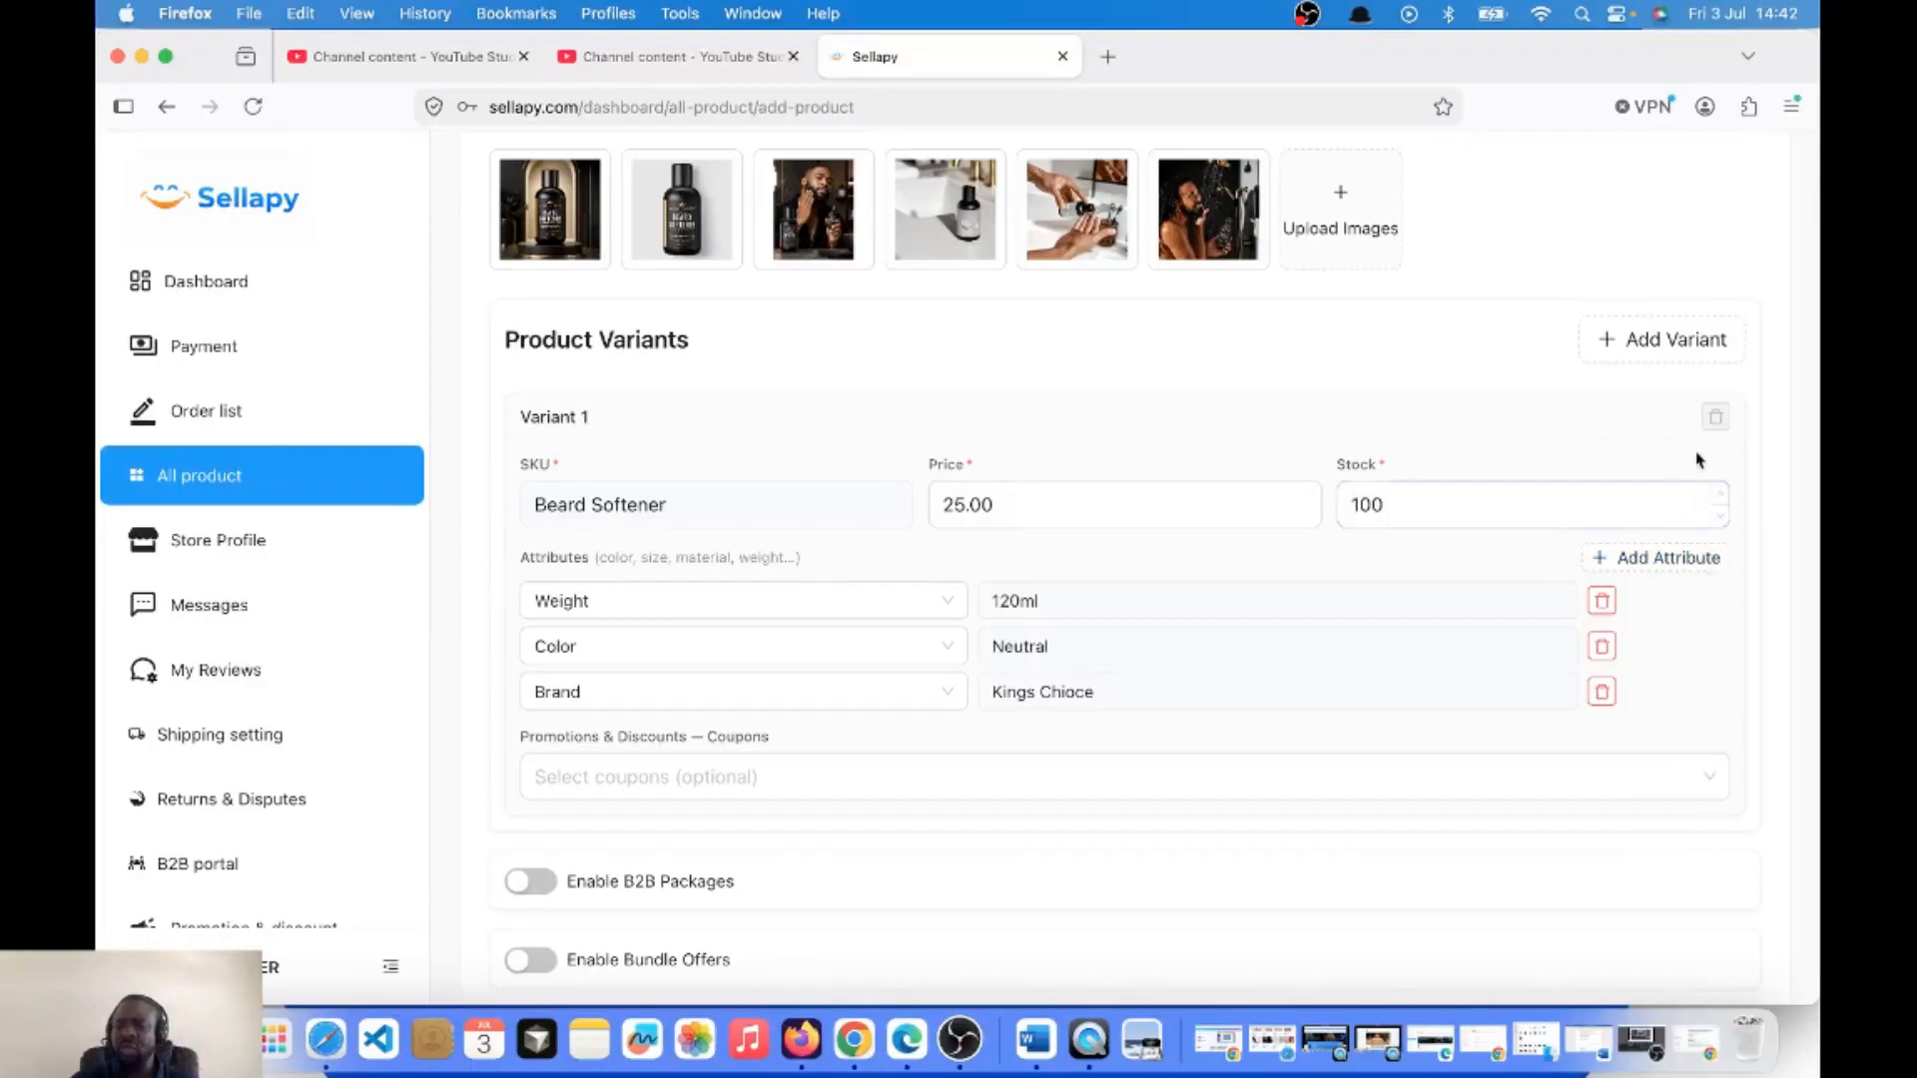
# Add a second product variant with the SKU Beard Softener (Elite).
pyautogui.click(1665, 344)
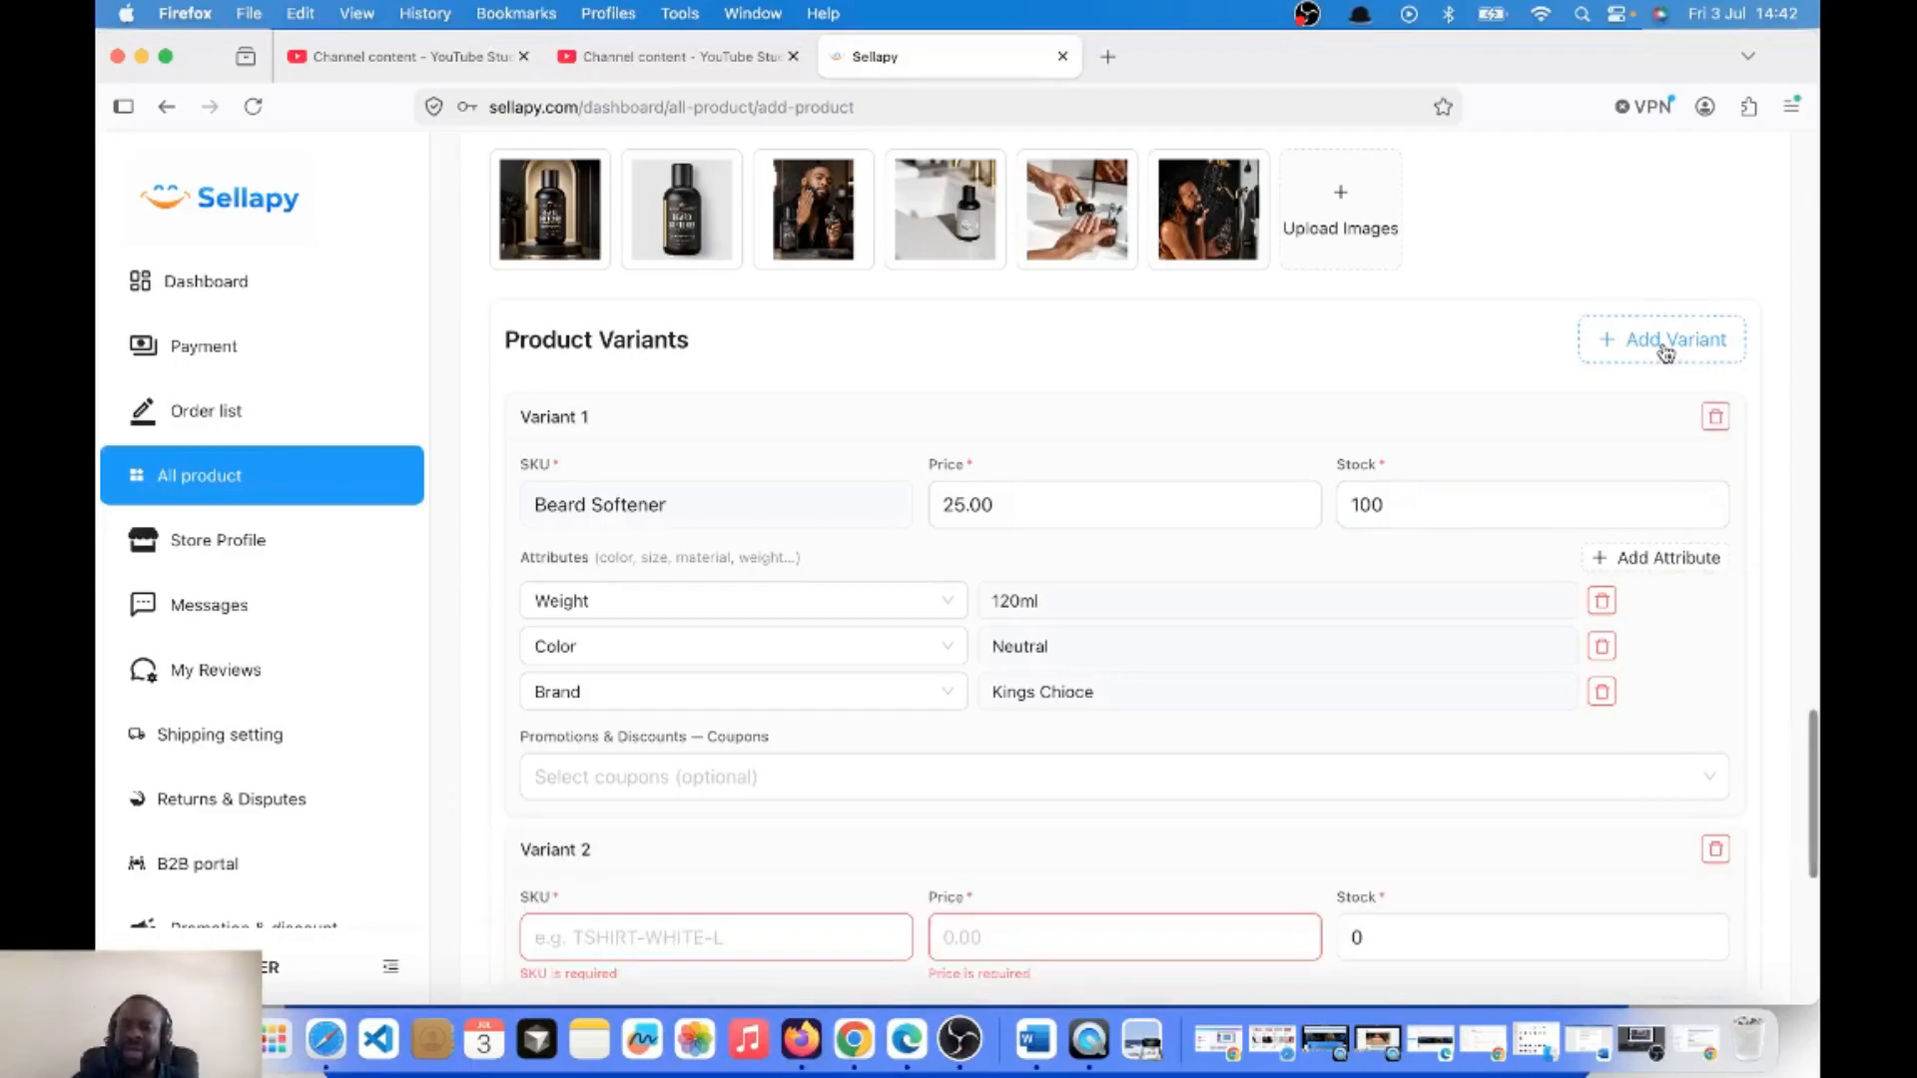
pyautogui.scroll(-3, 1349, 827)
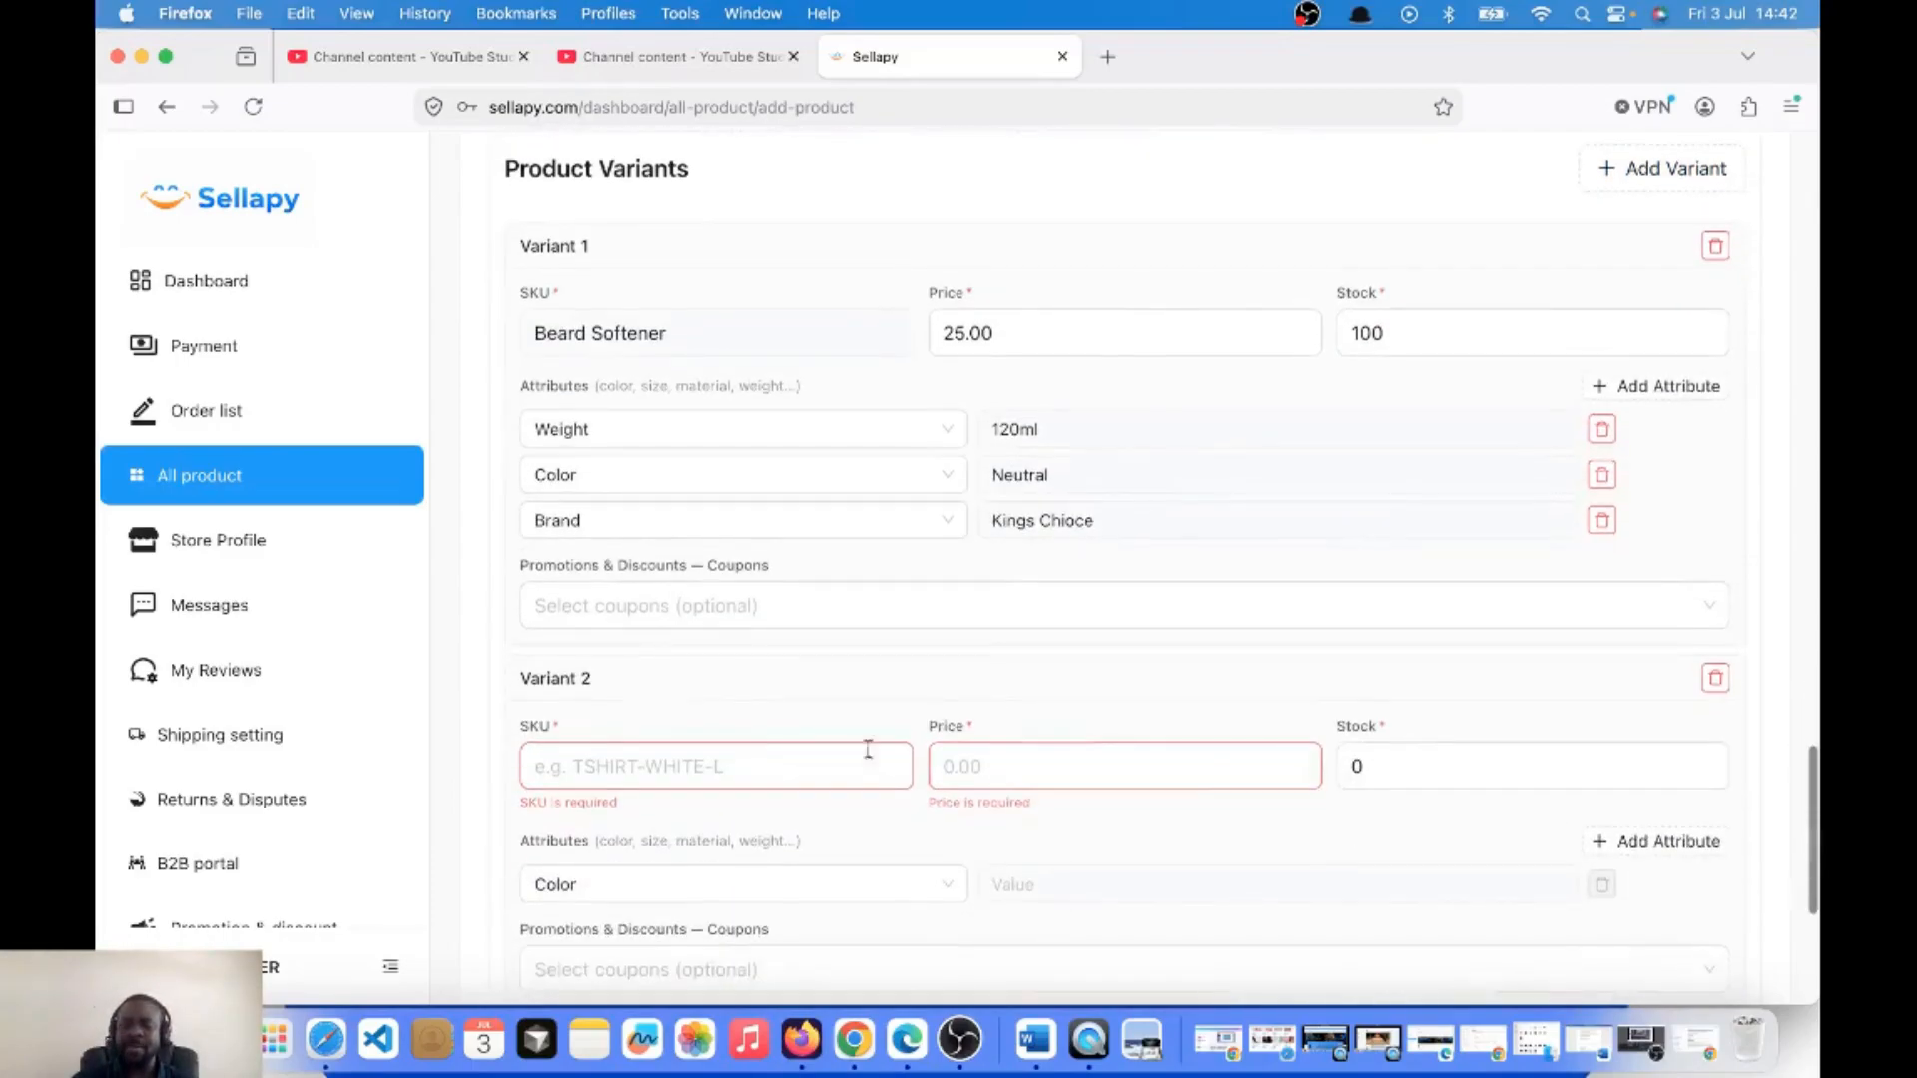
pyautogui.click(724, 760)
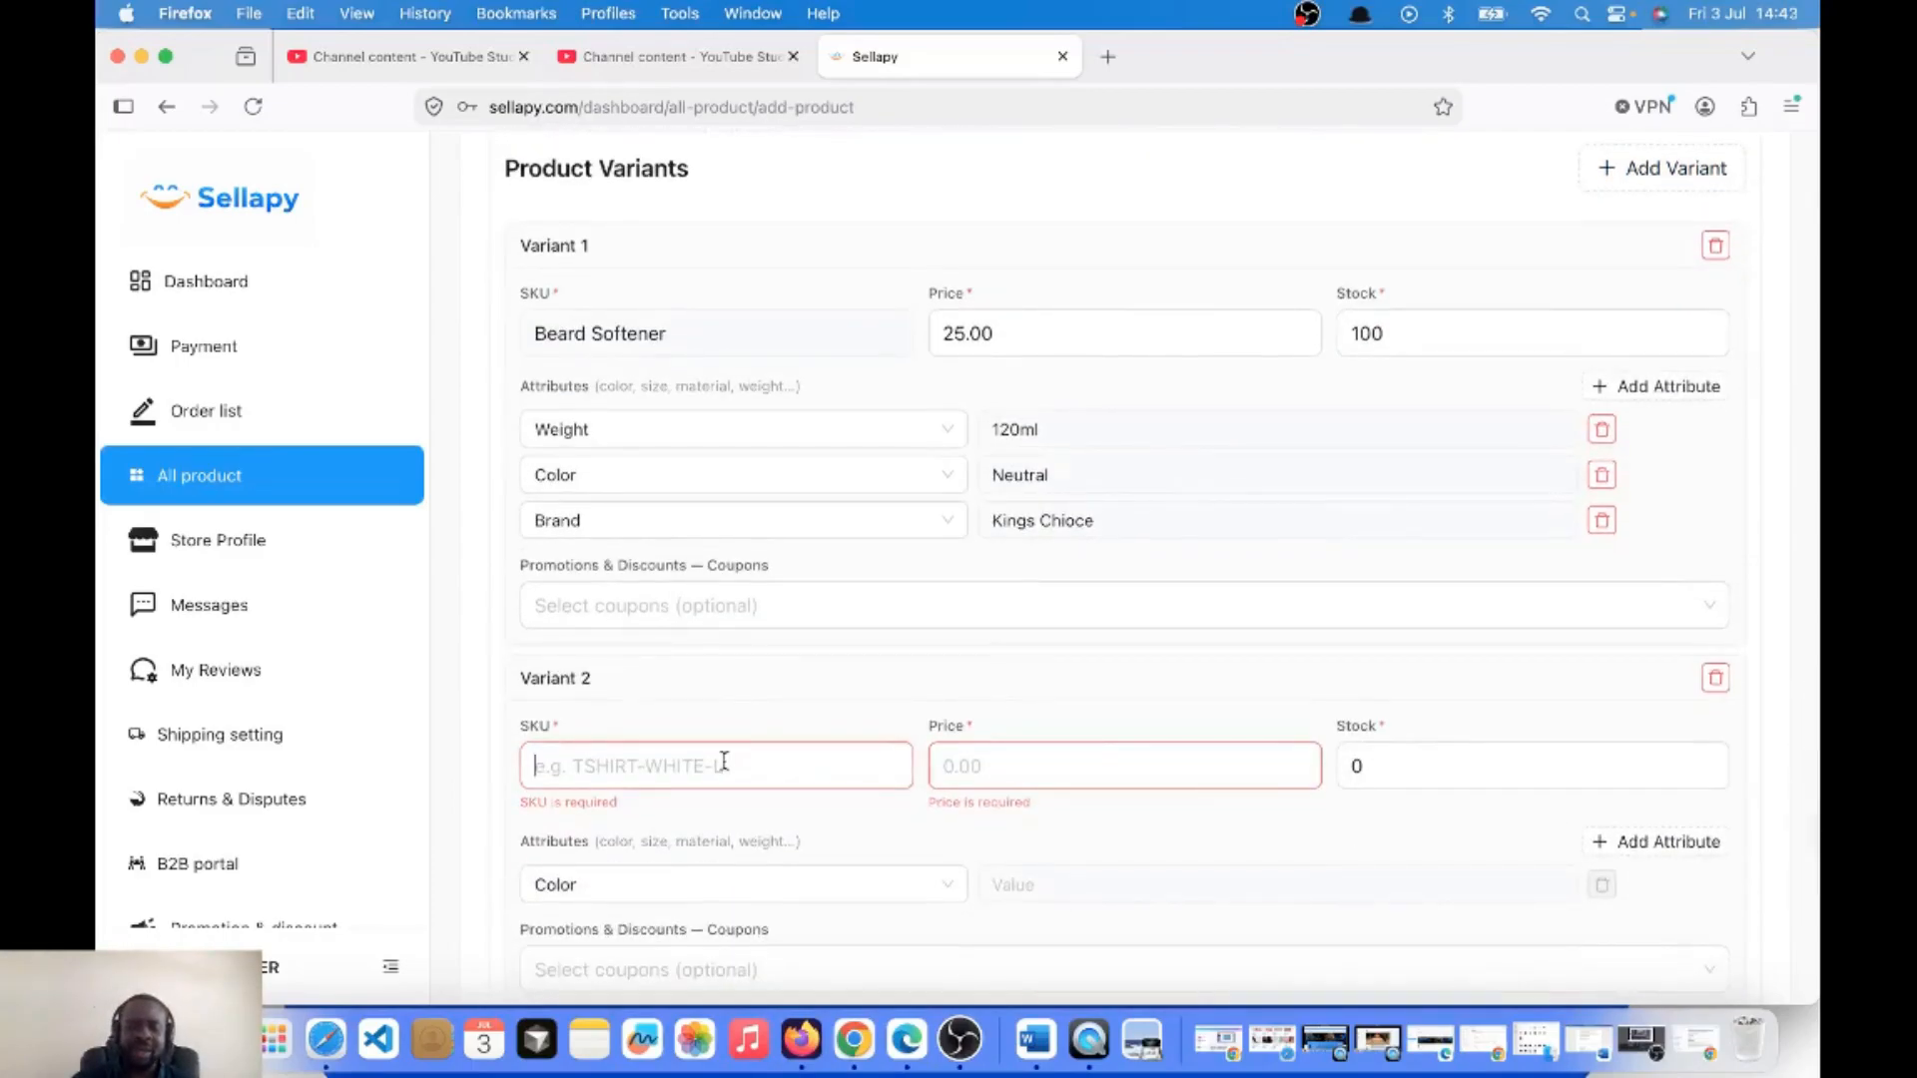
pyautogui.write('Be')
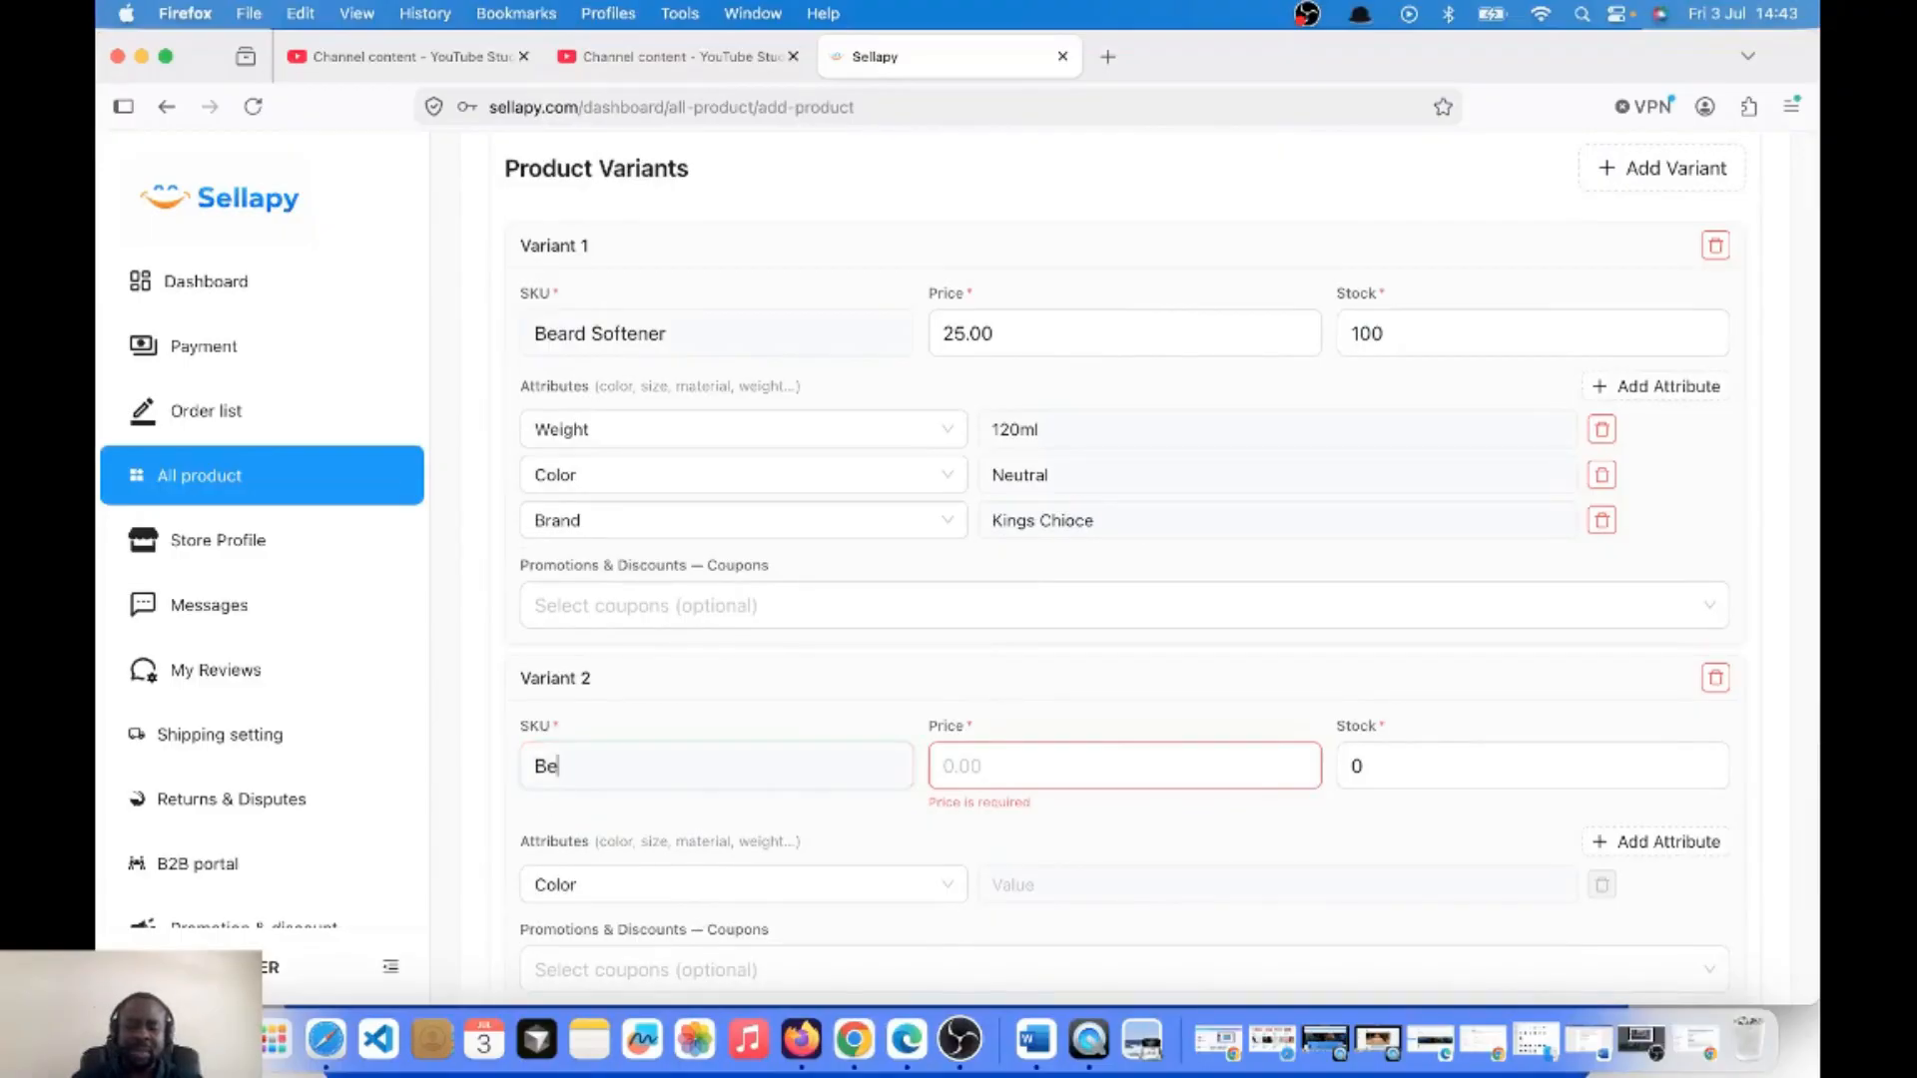
pyautogui.write('ard Softer')
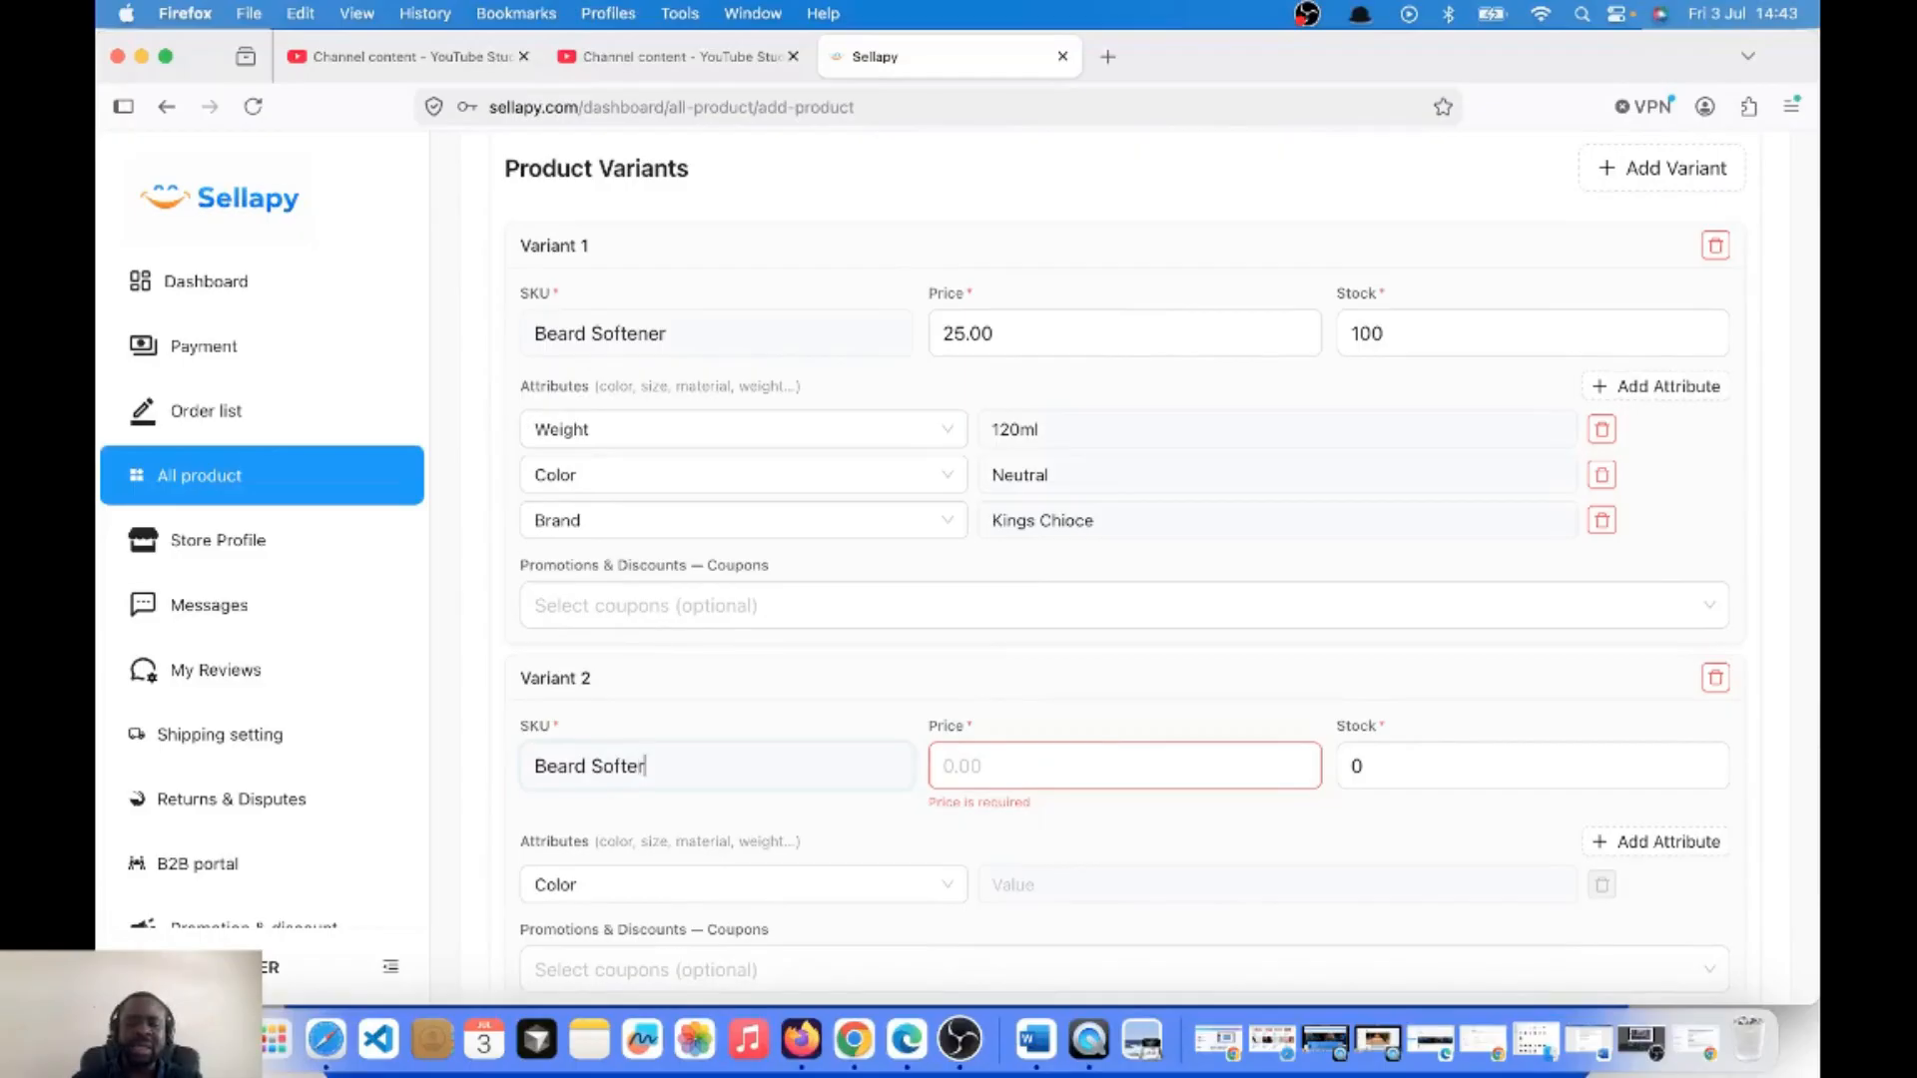
pyautogui.press('BackSpace')
pyautogui.write('ner')
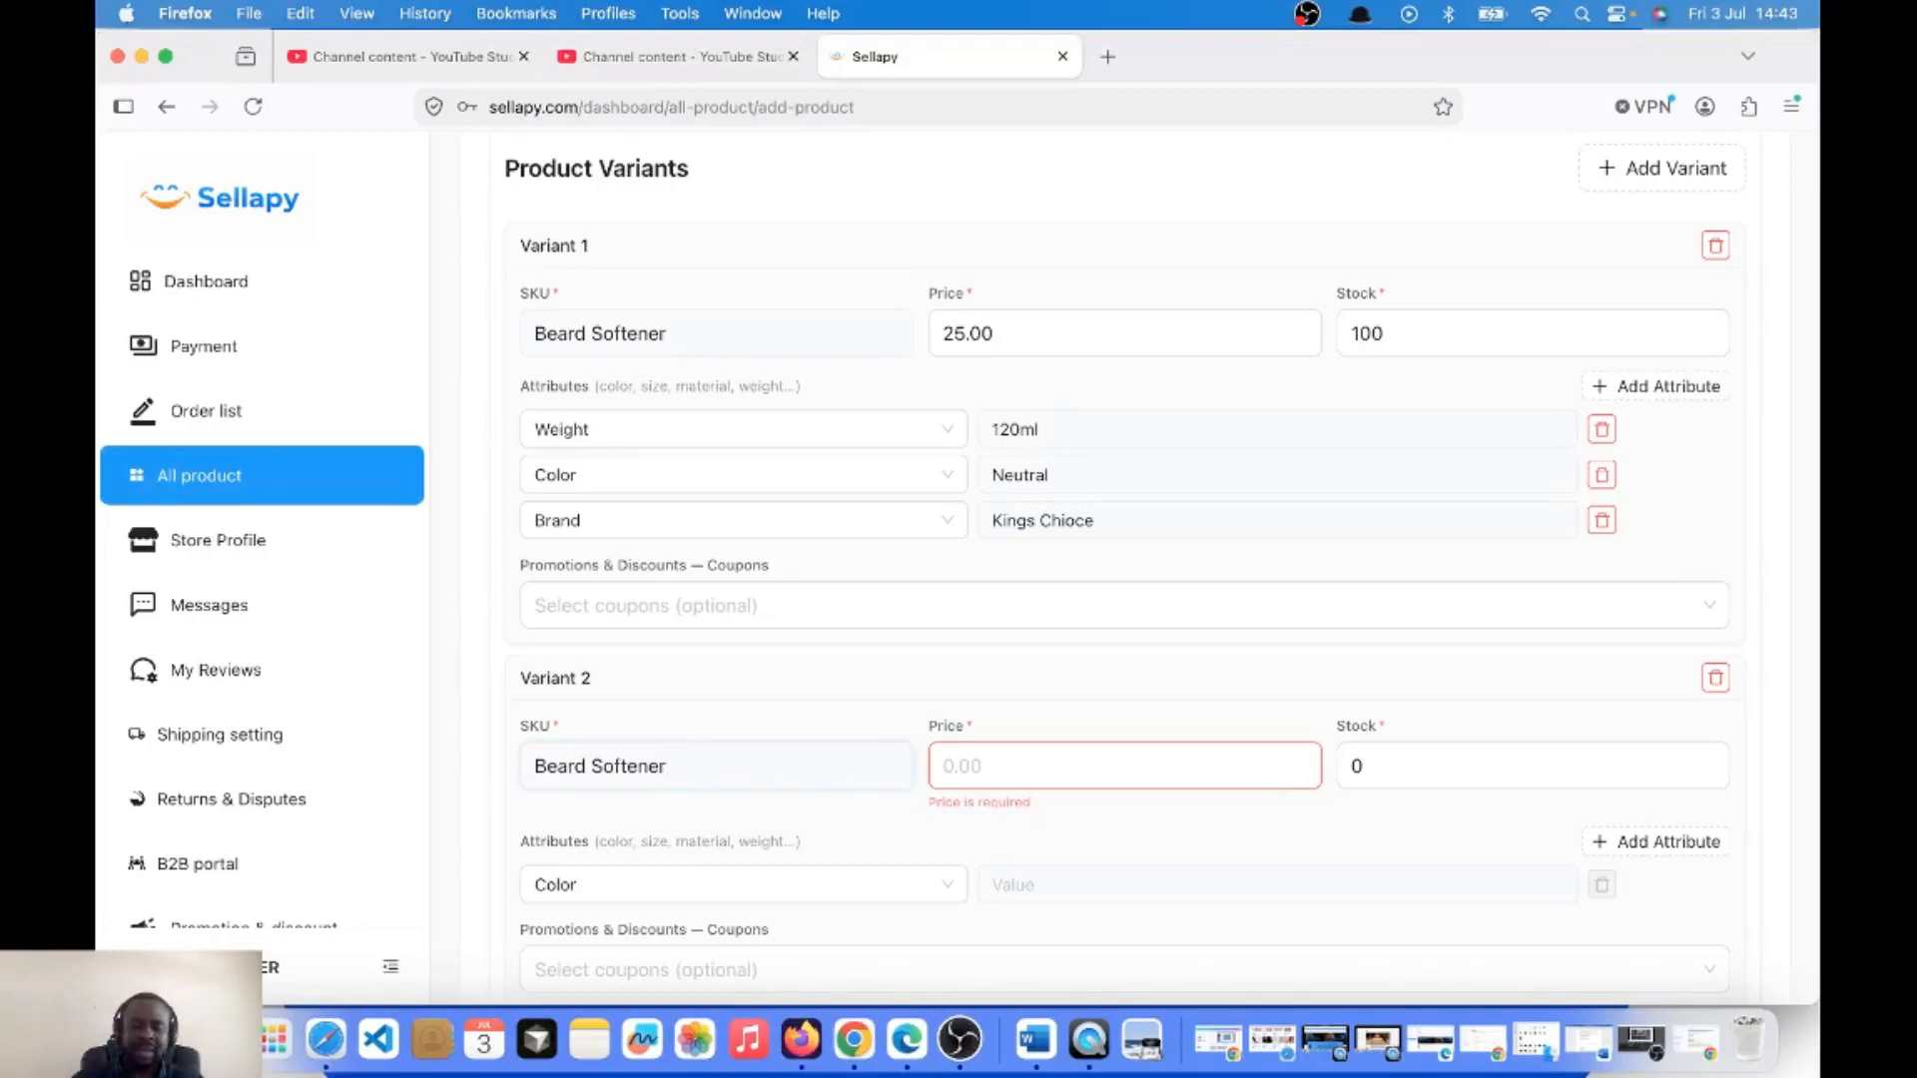
pyautogui.write('(')
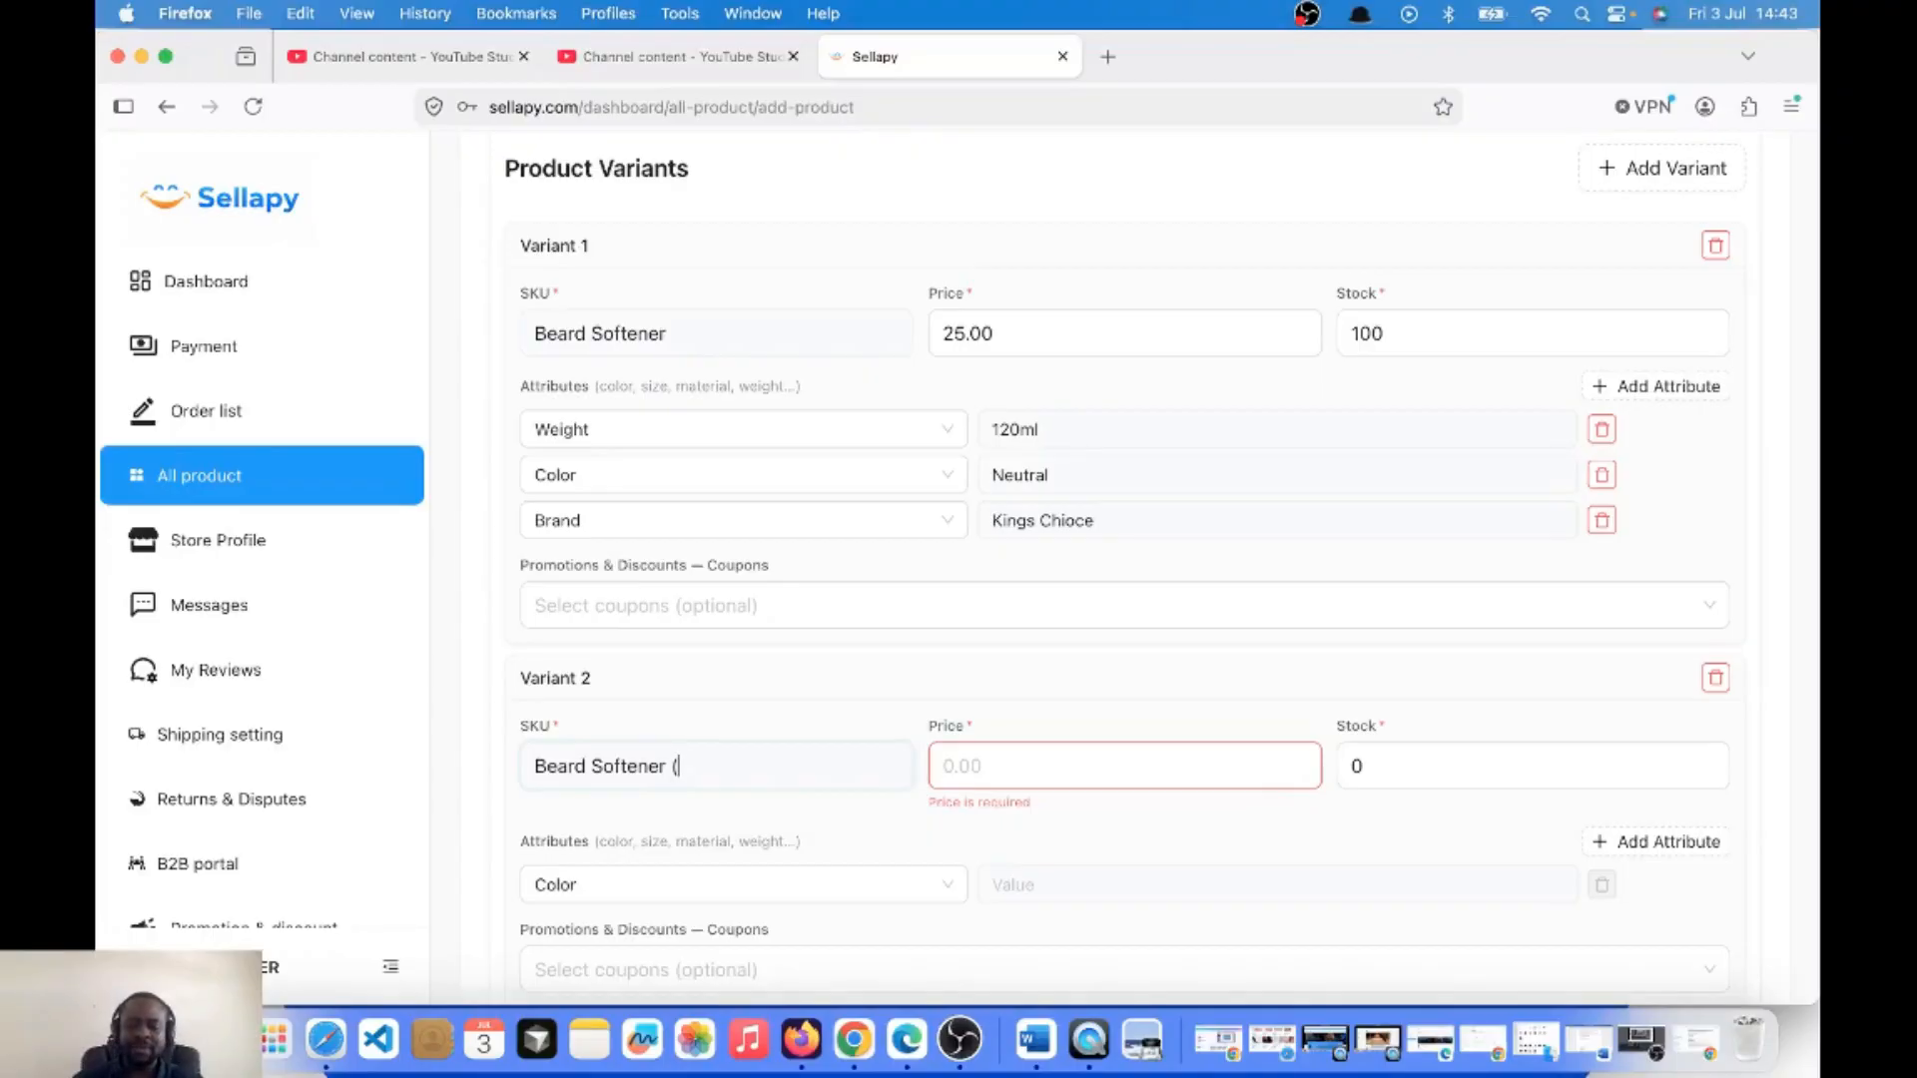
pyautogui.write('Elite')
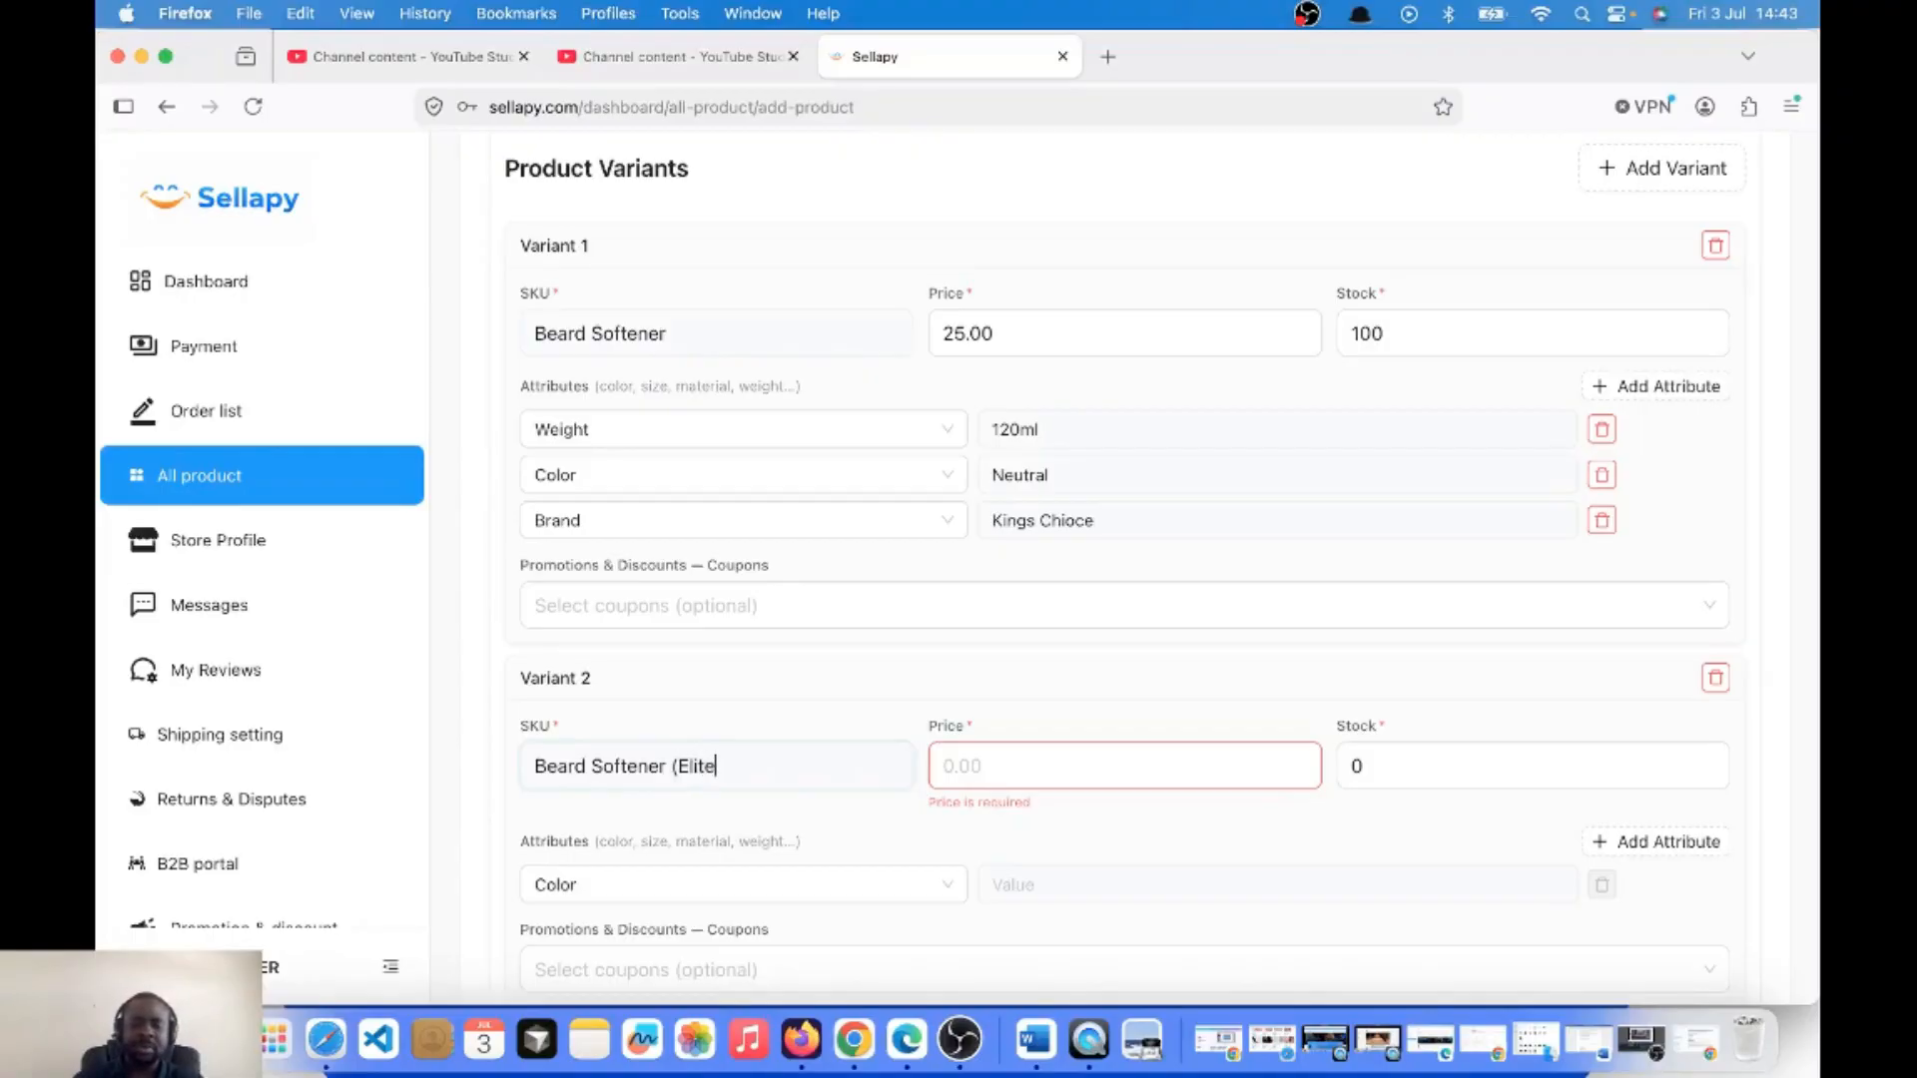
pyautogui.write(')')
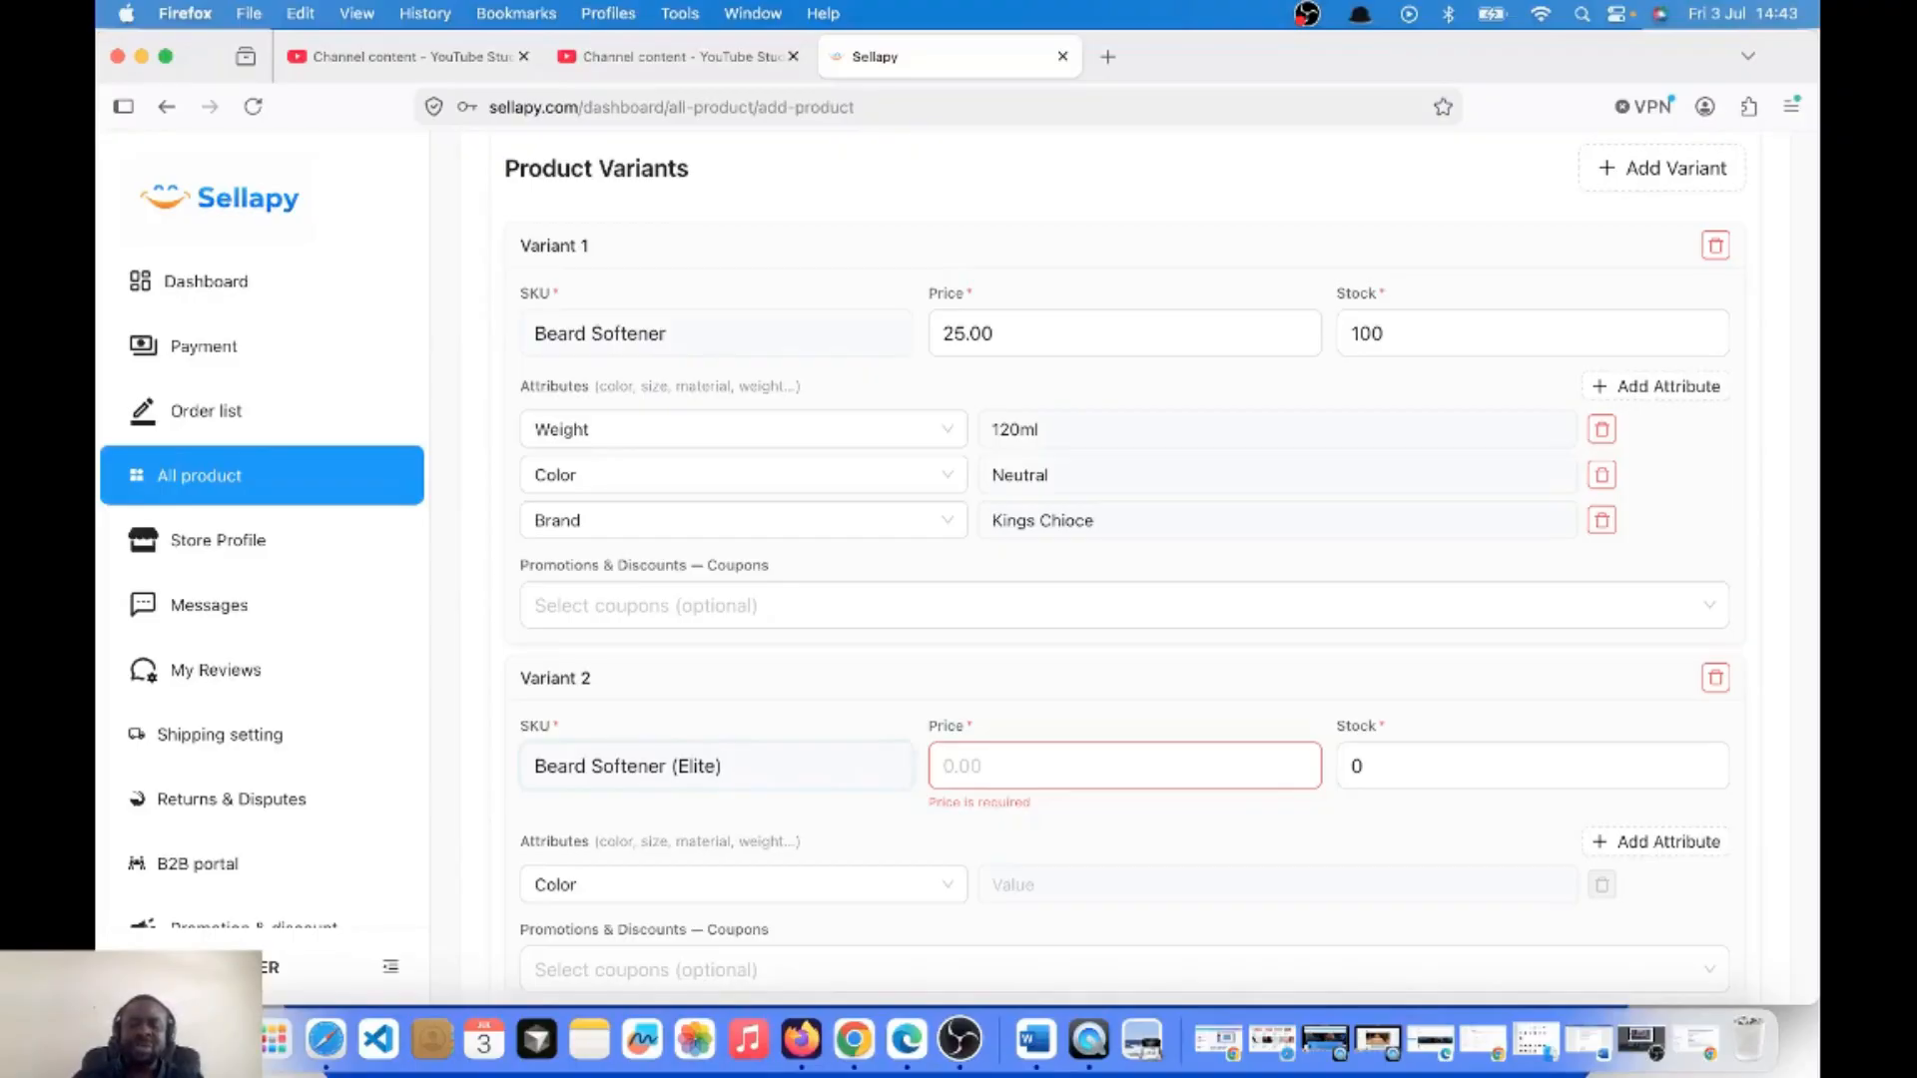
# Set the price of Variant 2 to 30 and its stock to 100.
pyautogui.click(1029, 776)
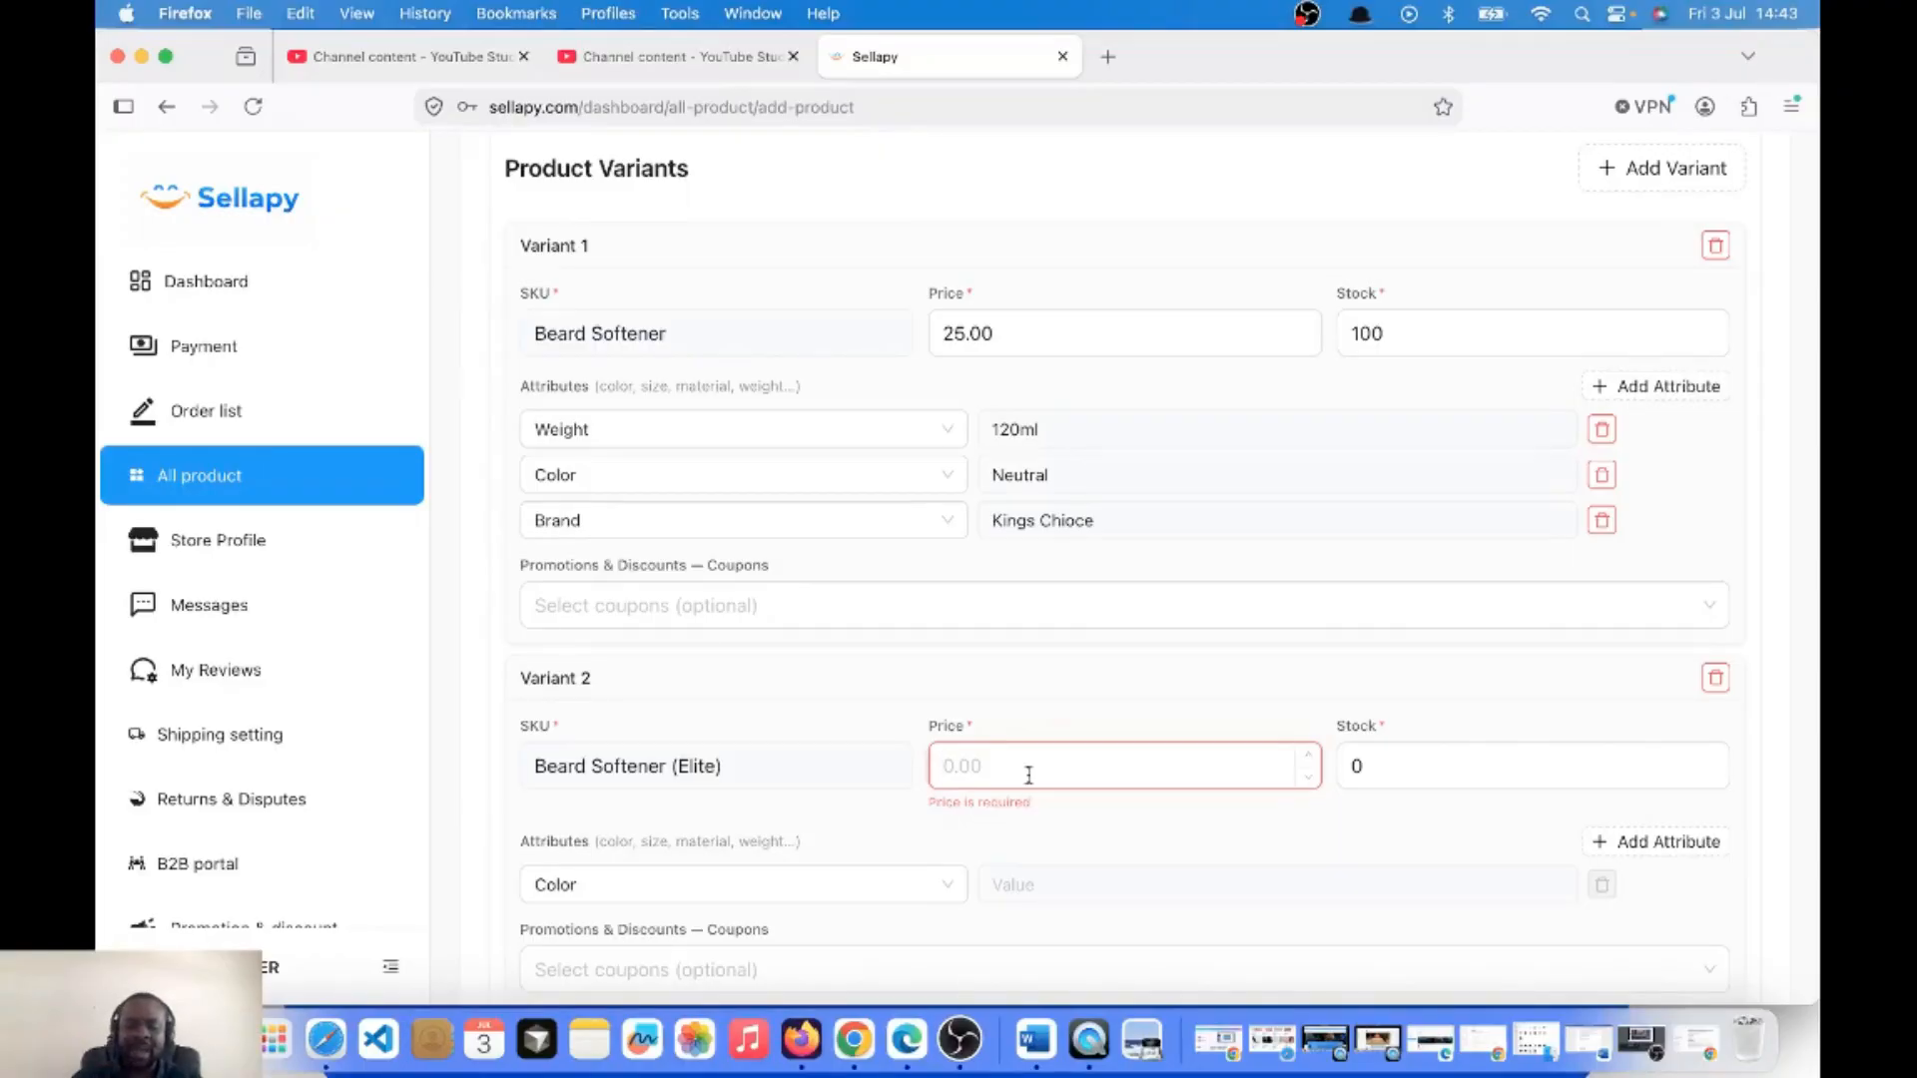
pyautogui.write('3')
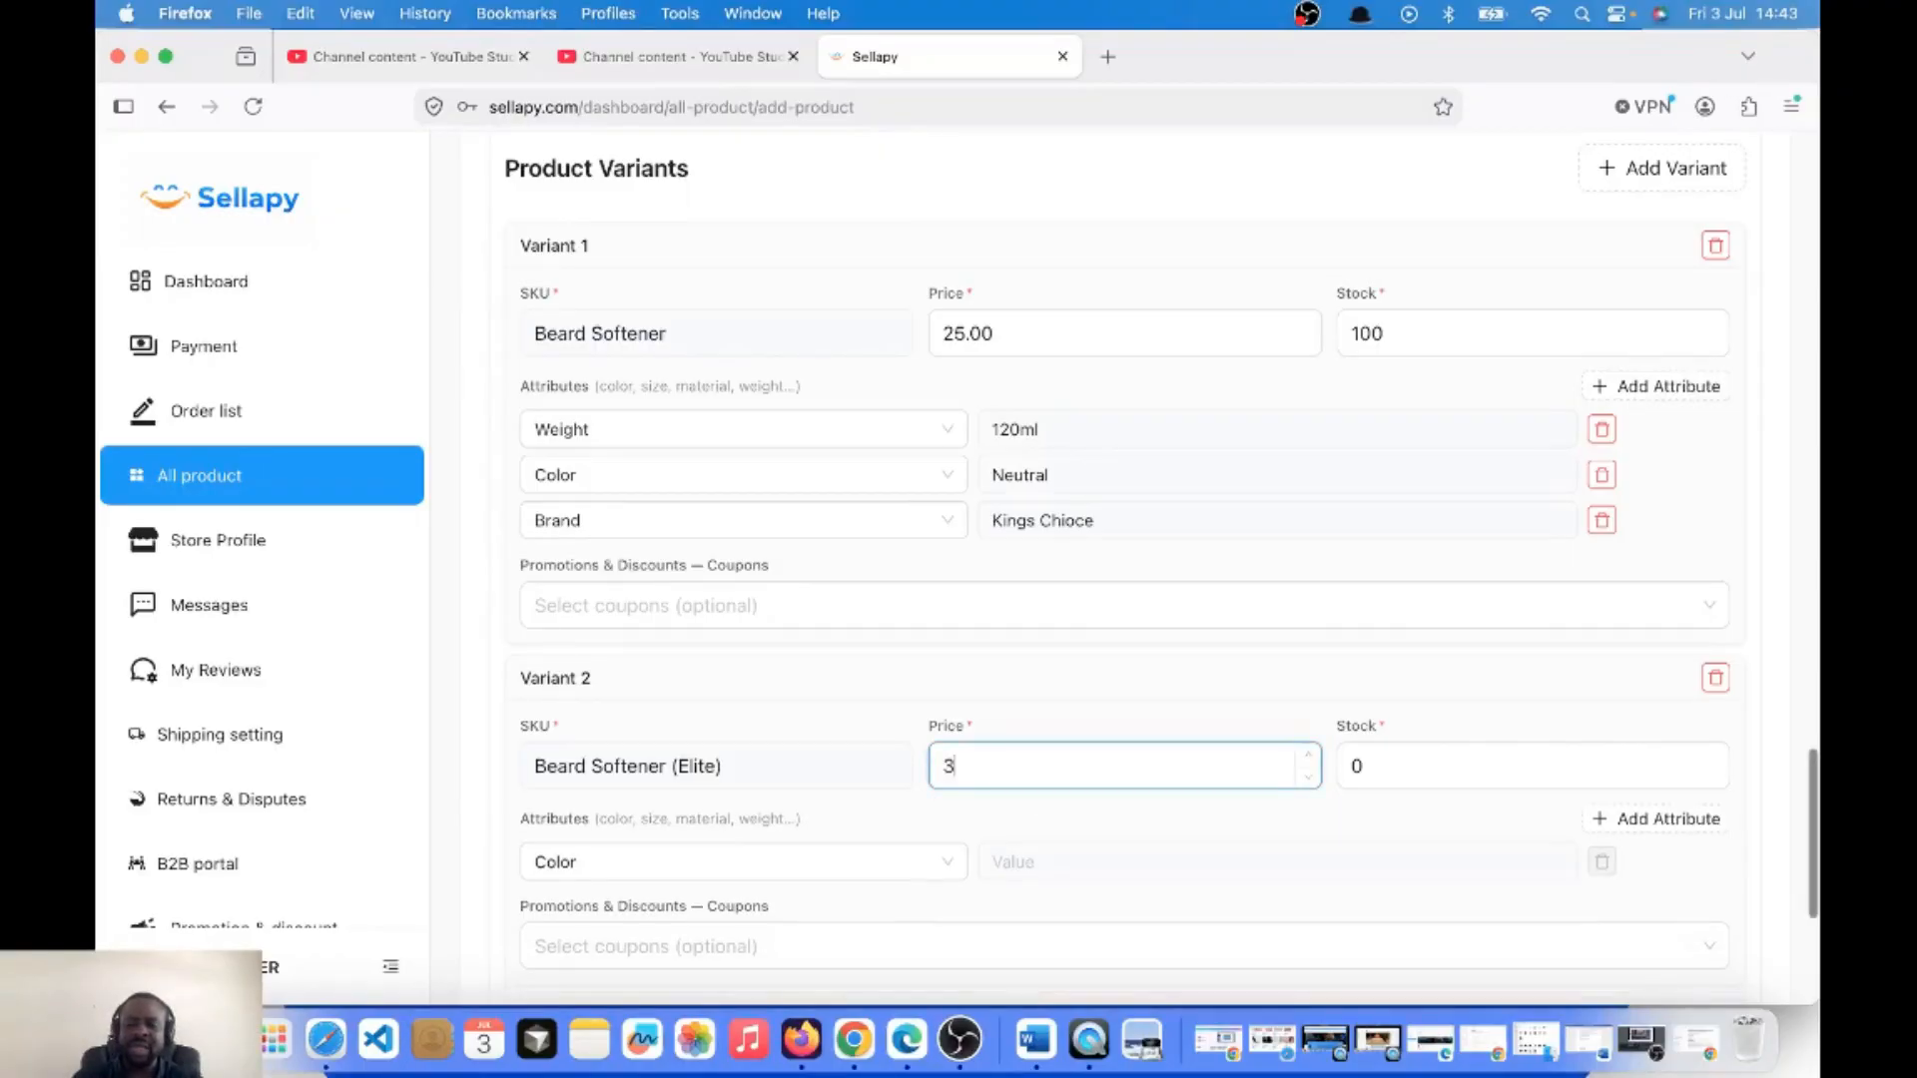
pyautogui.write('0')
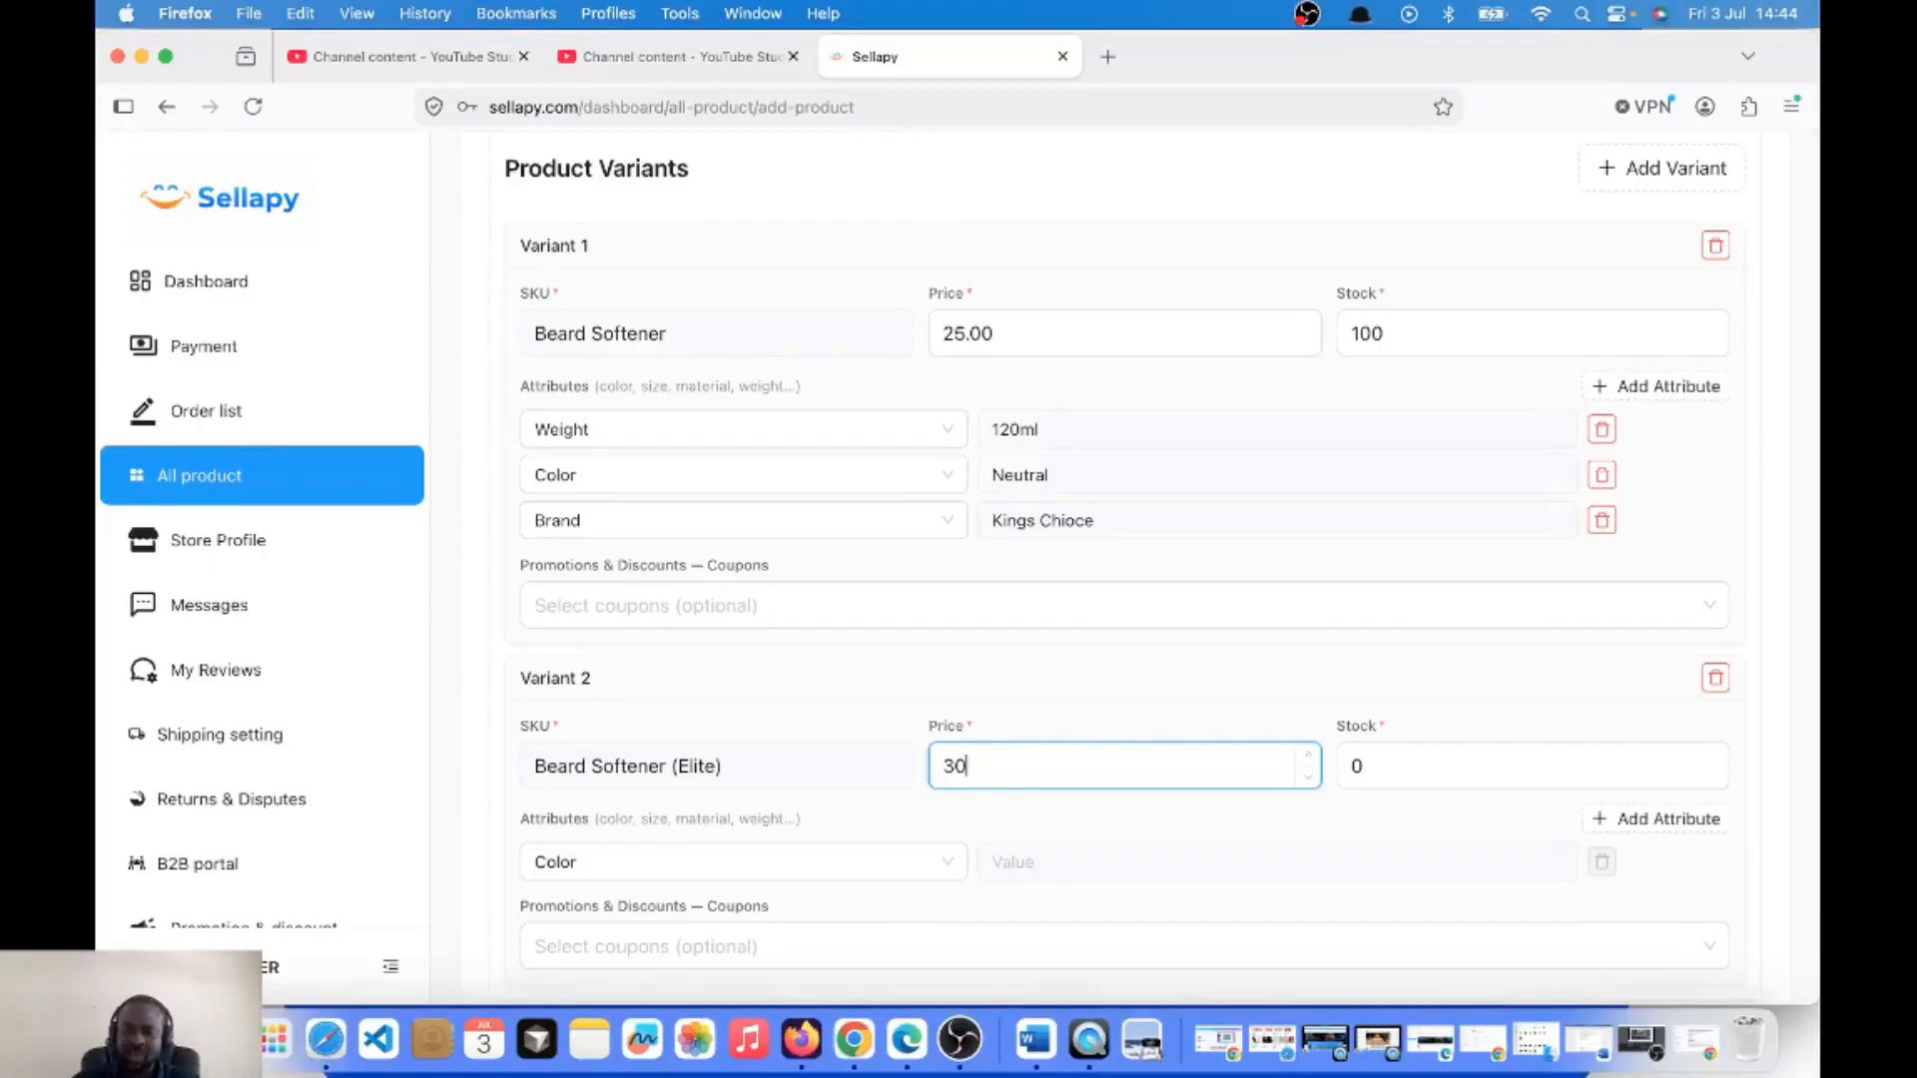
pyautogui.click(1355, 769)
pyautogui.write('100')
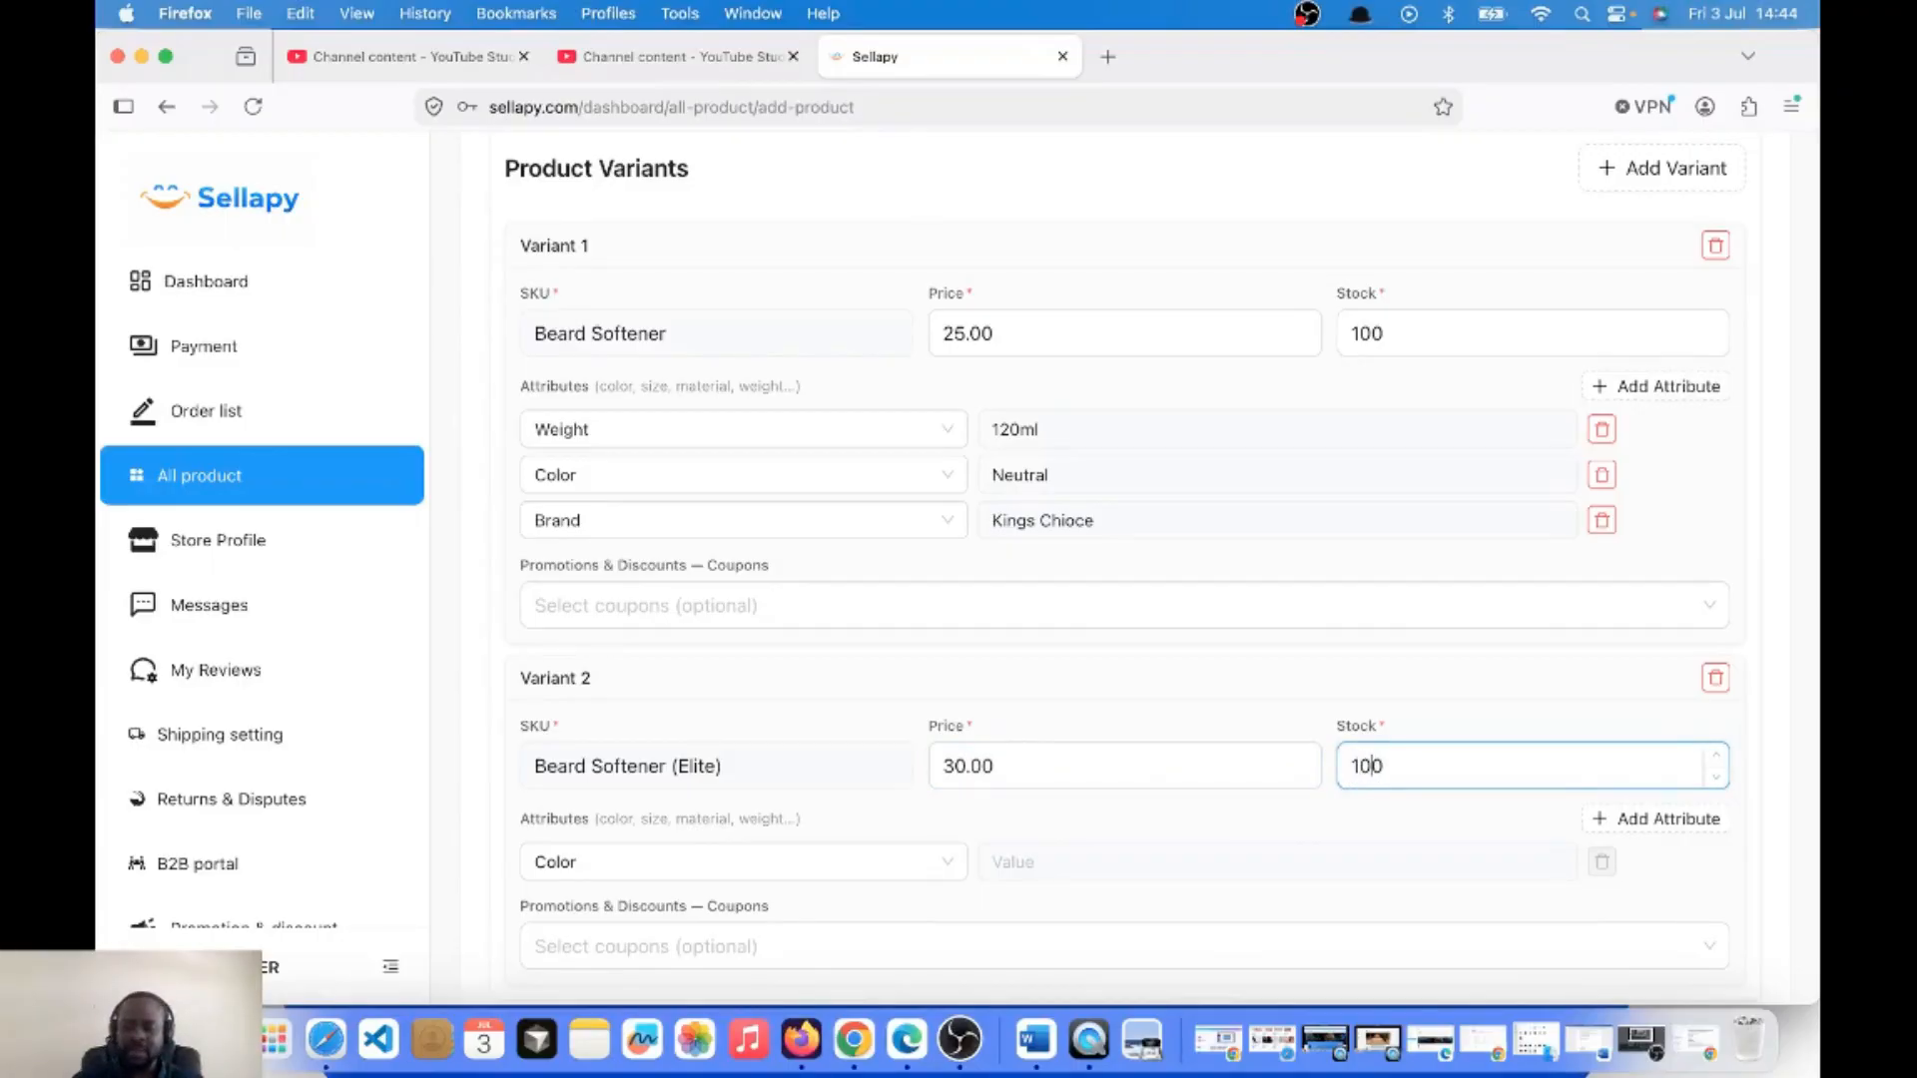
pyautogui.click(1284, 719)
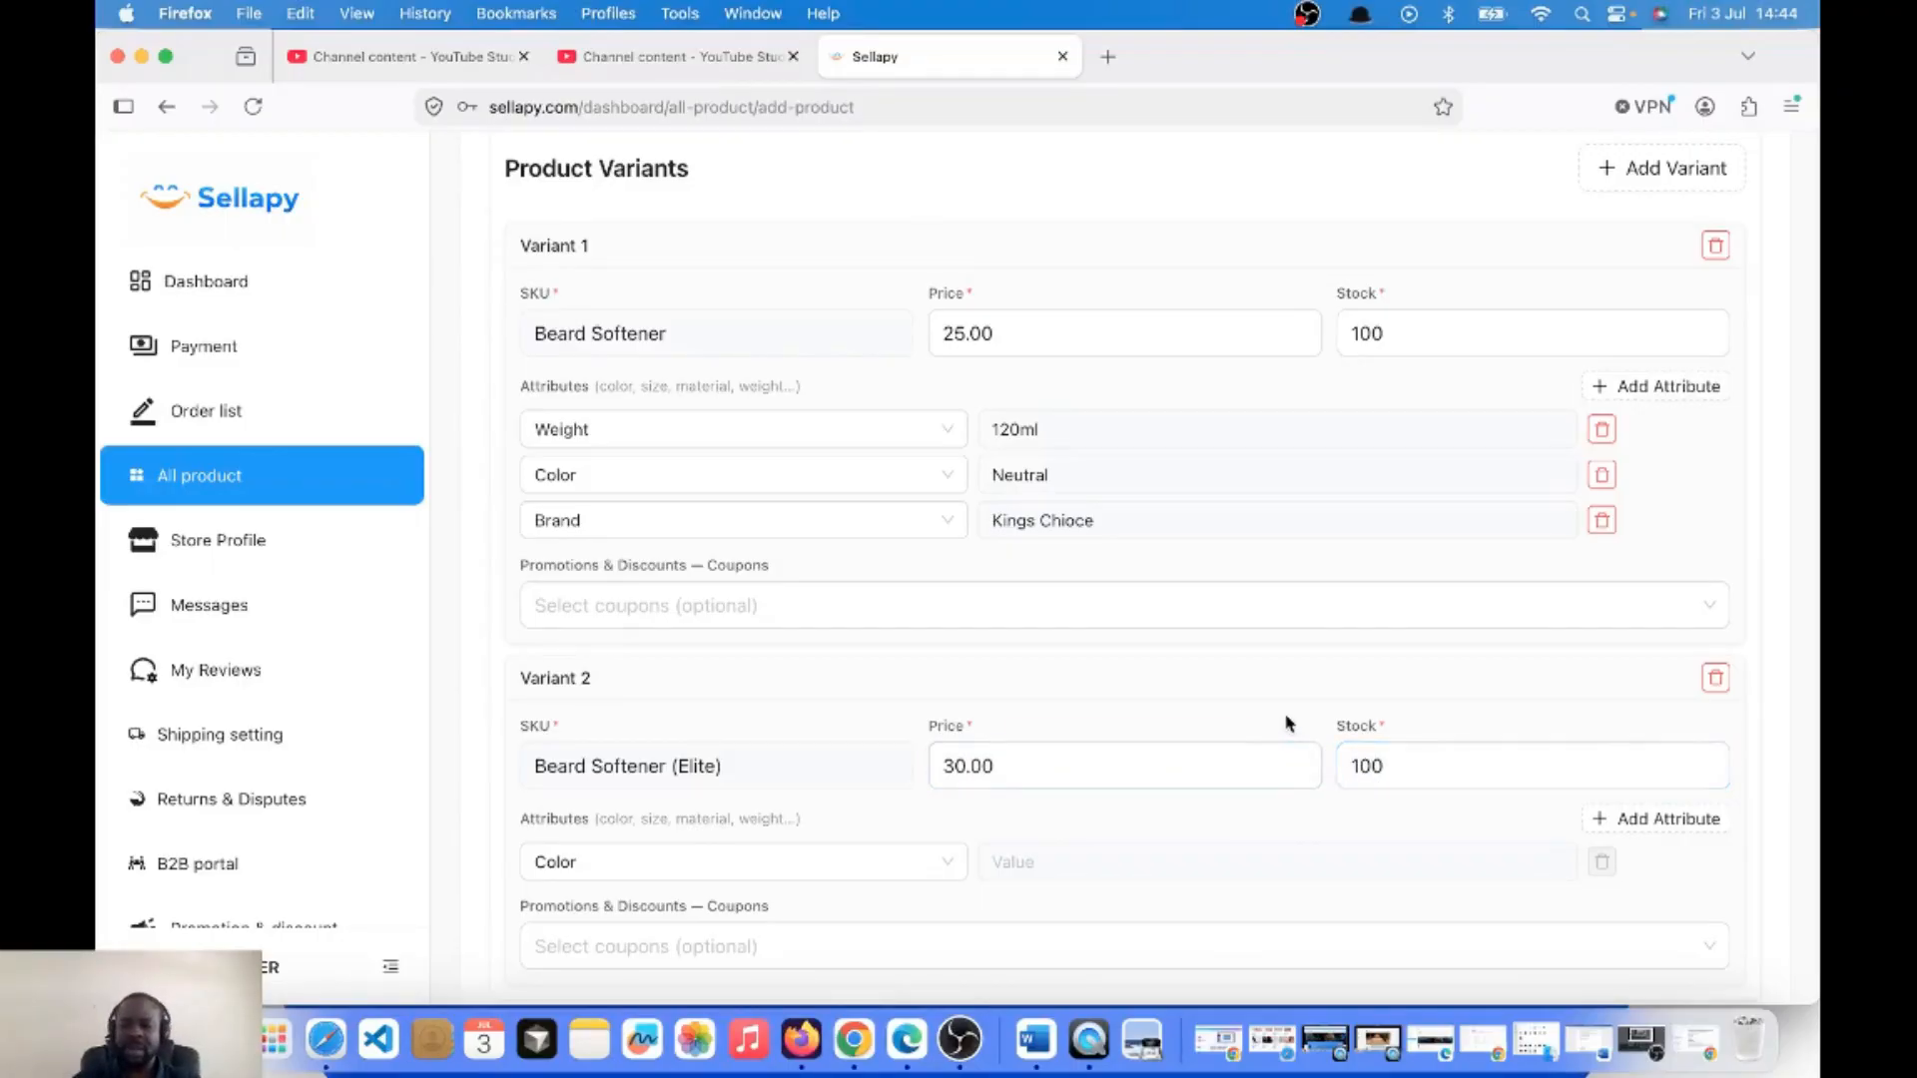
# Change the first attribute of Variant 2 to Weight with the value 500ml.
pyautogui.scroll(-2, 1287, 722)
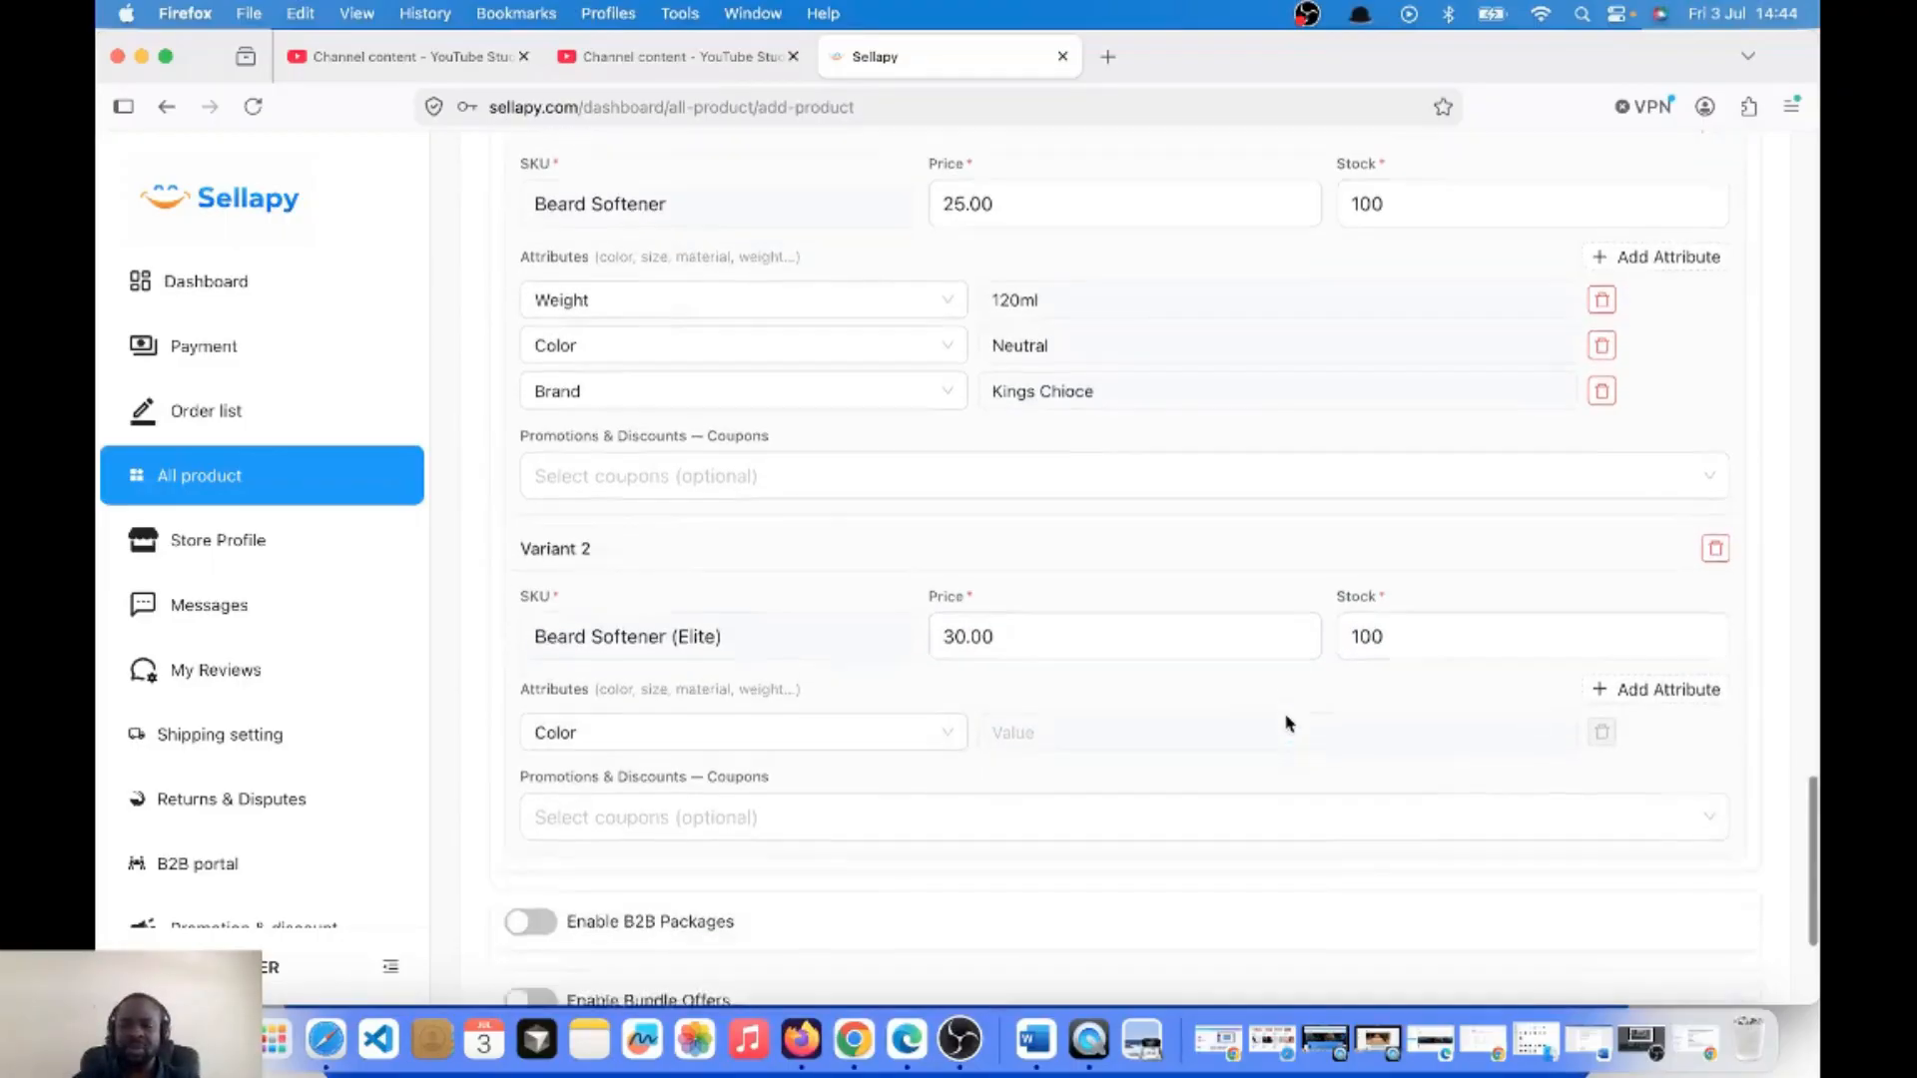
pyautogui.click(930, 711)
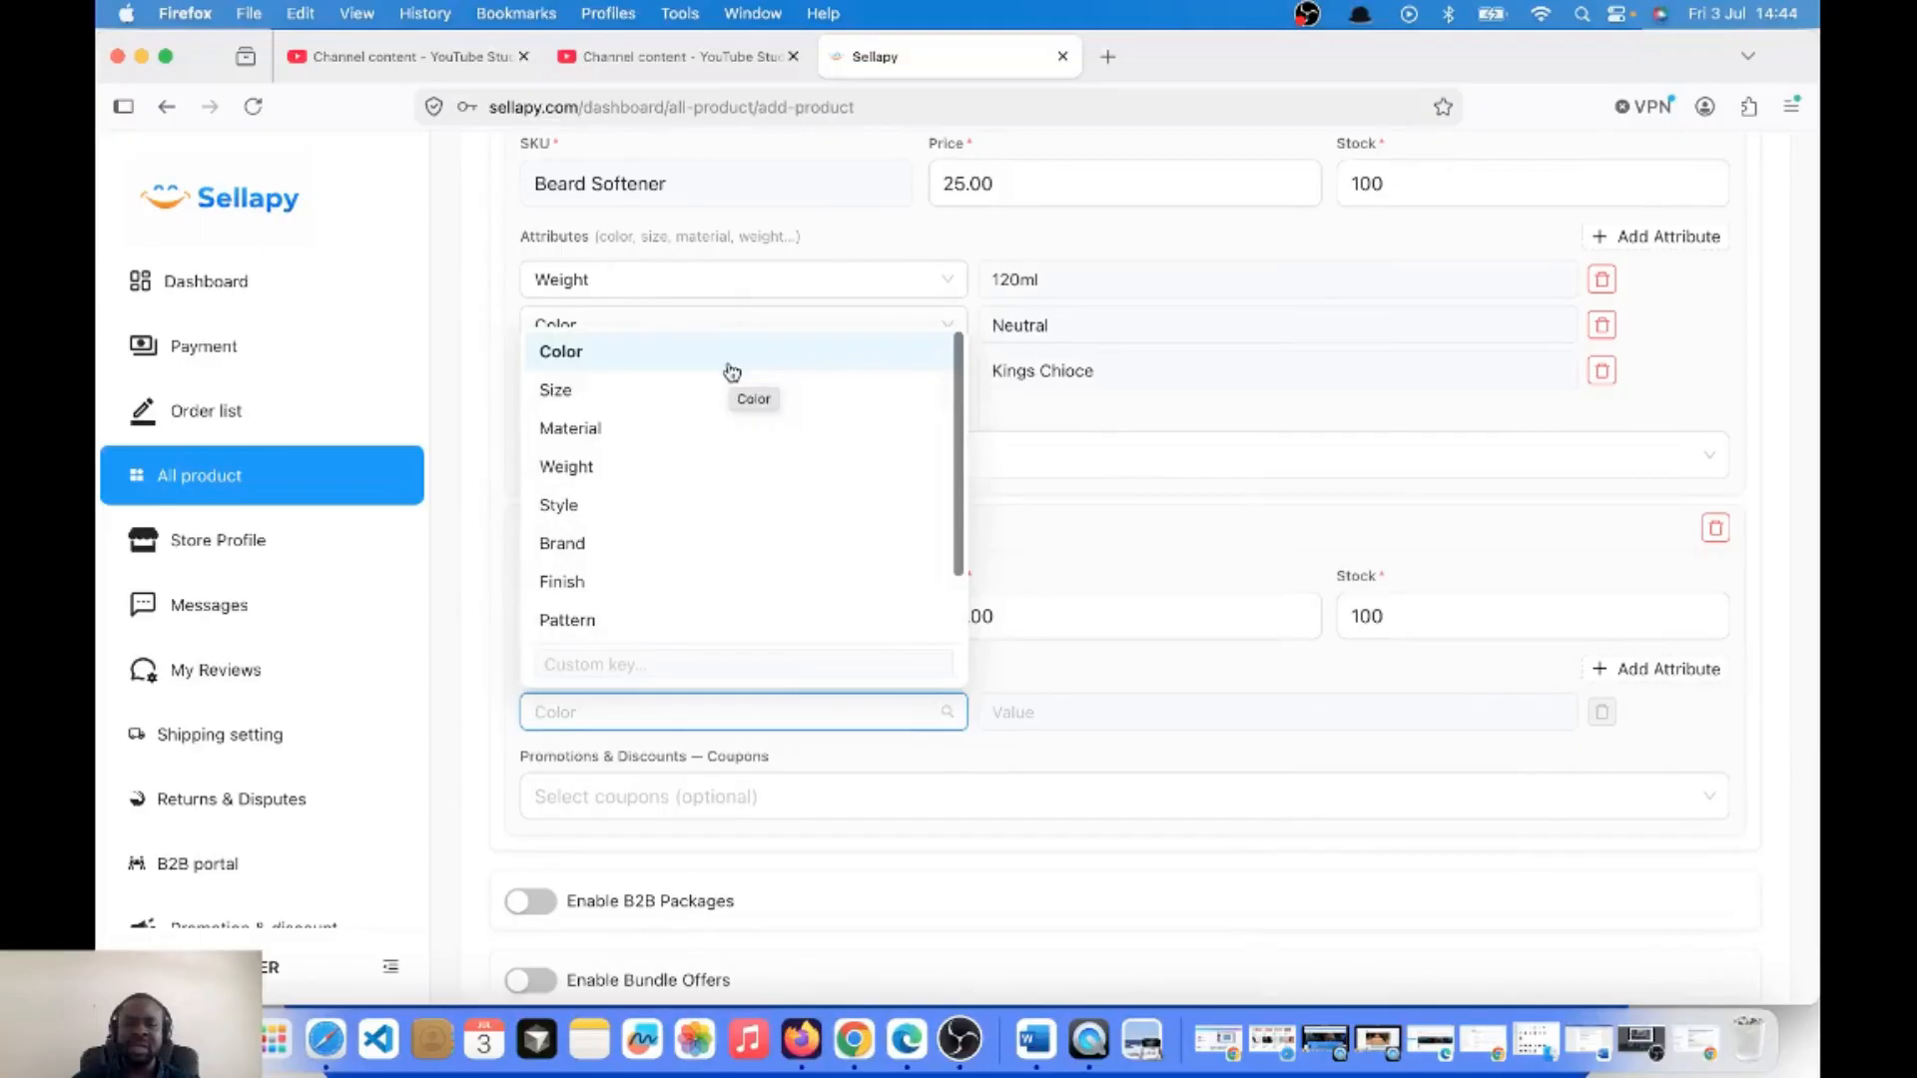
pyautogui.click(664, 465)
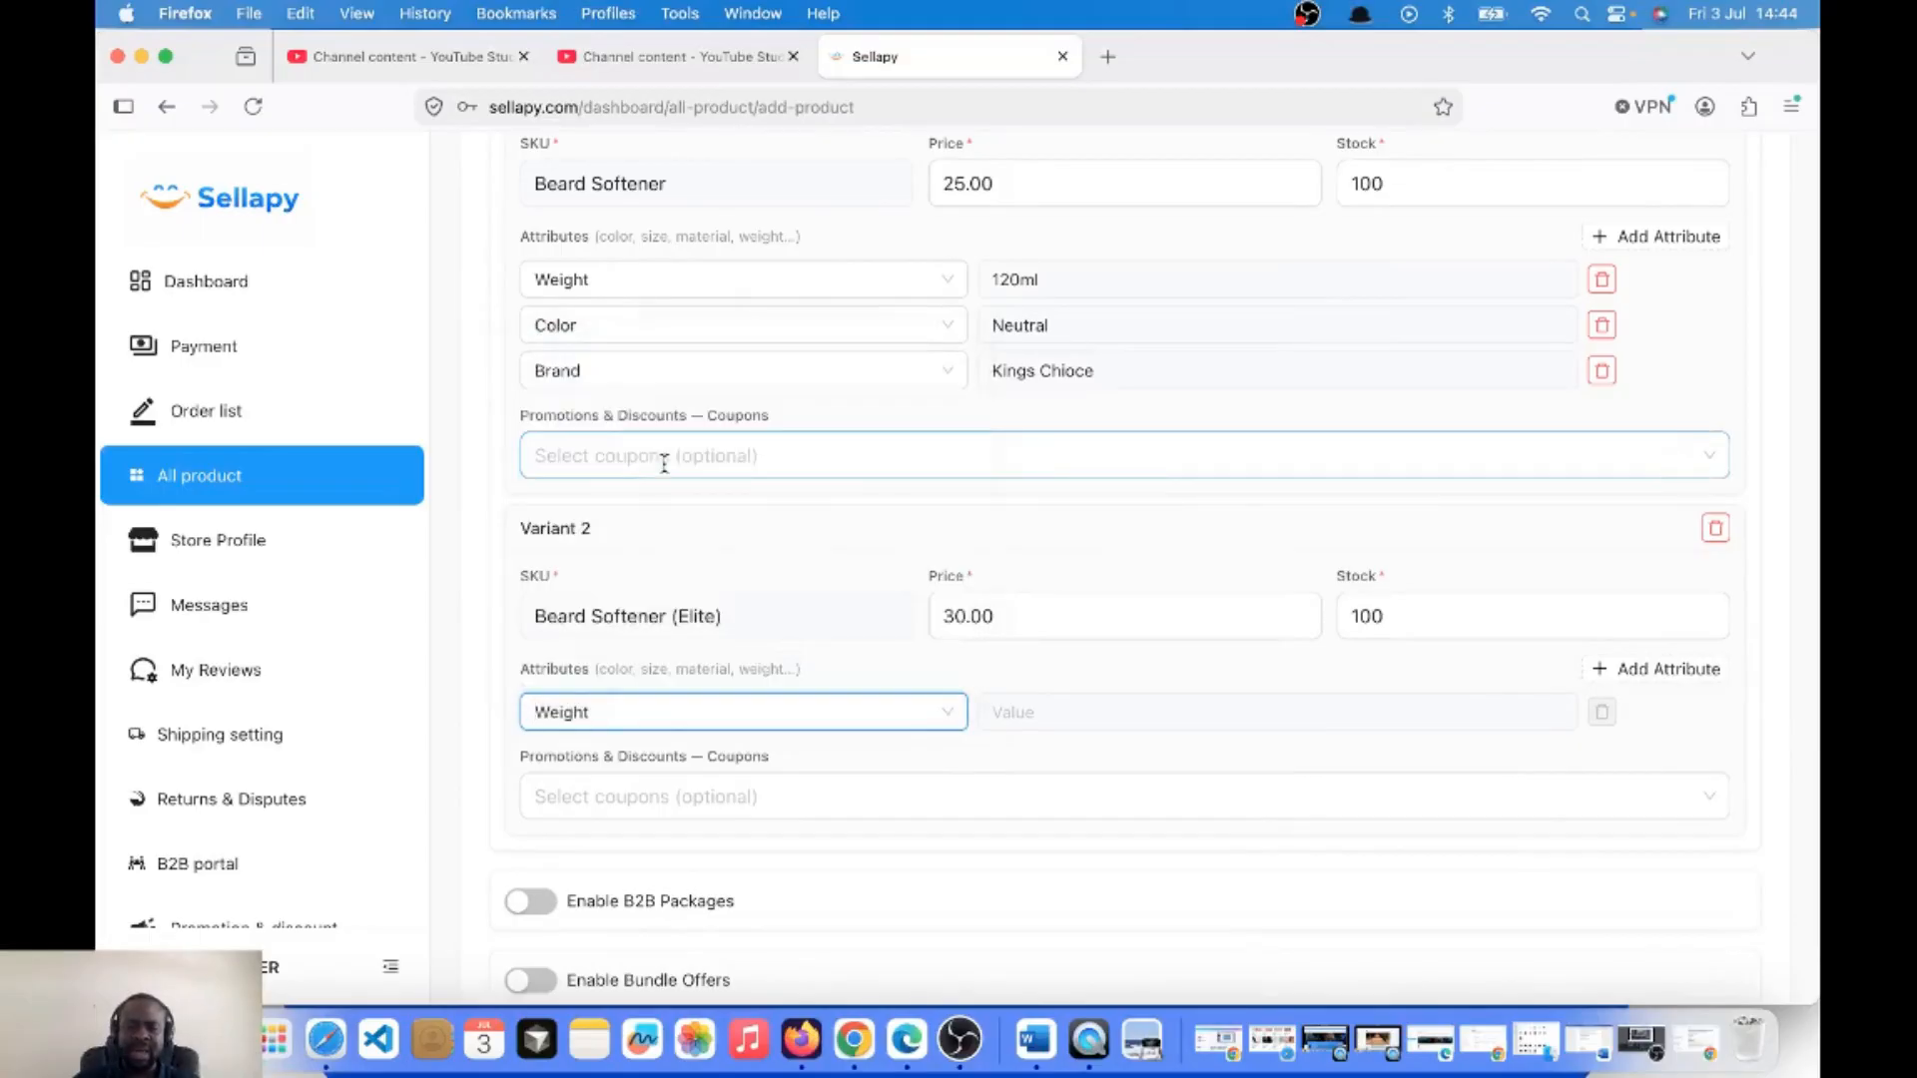
pyautogui.click(1048, 711)
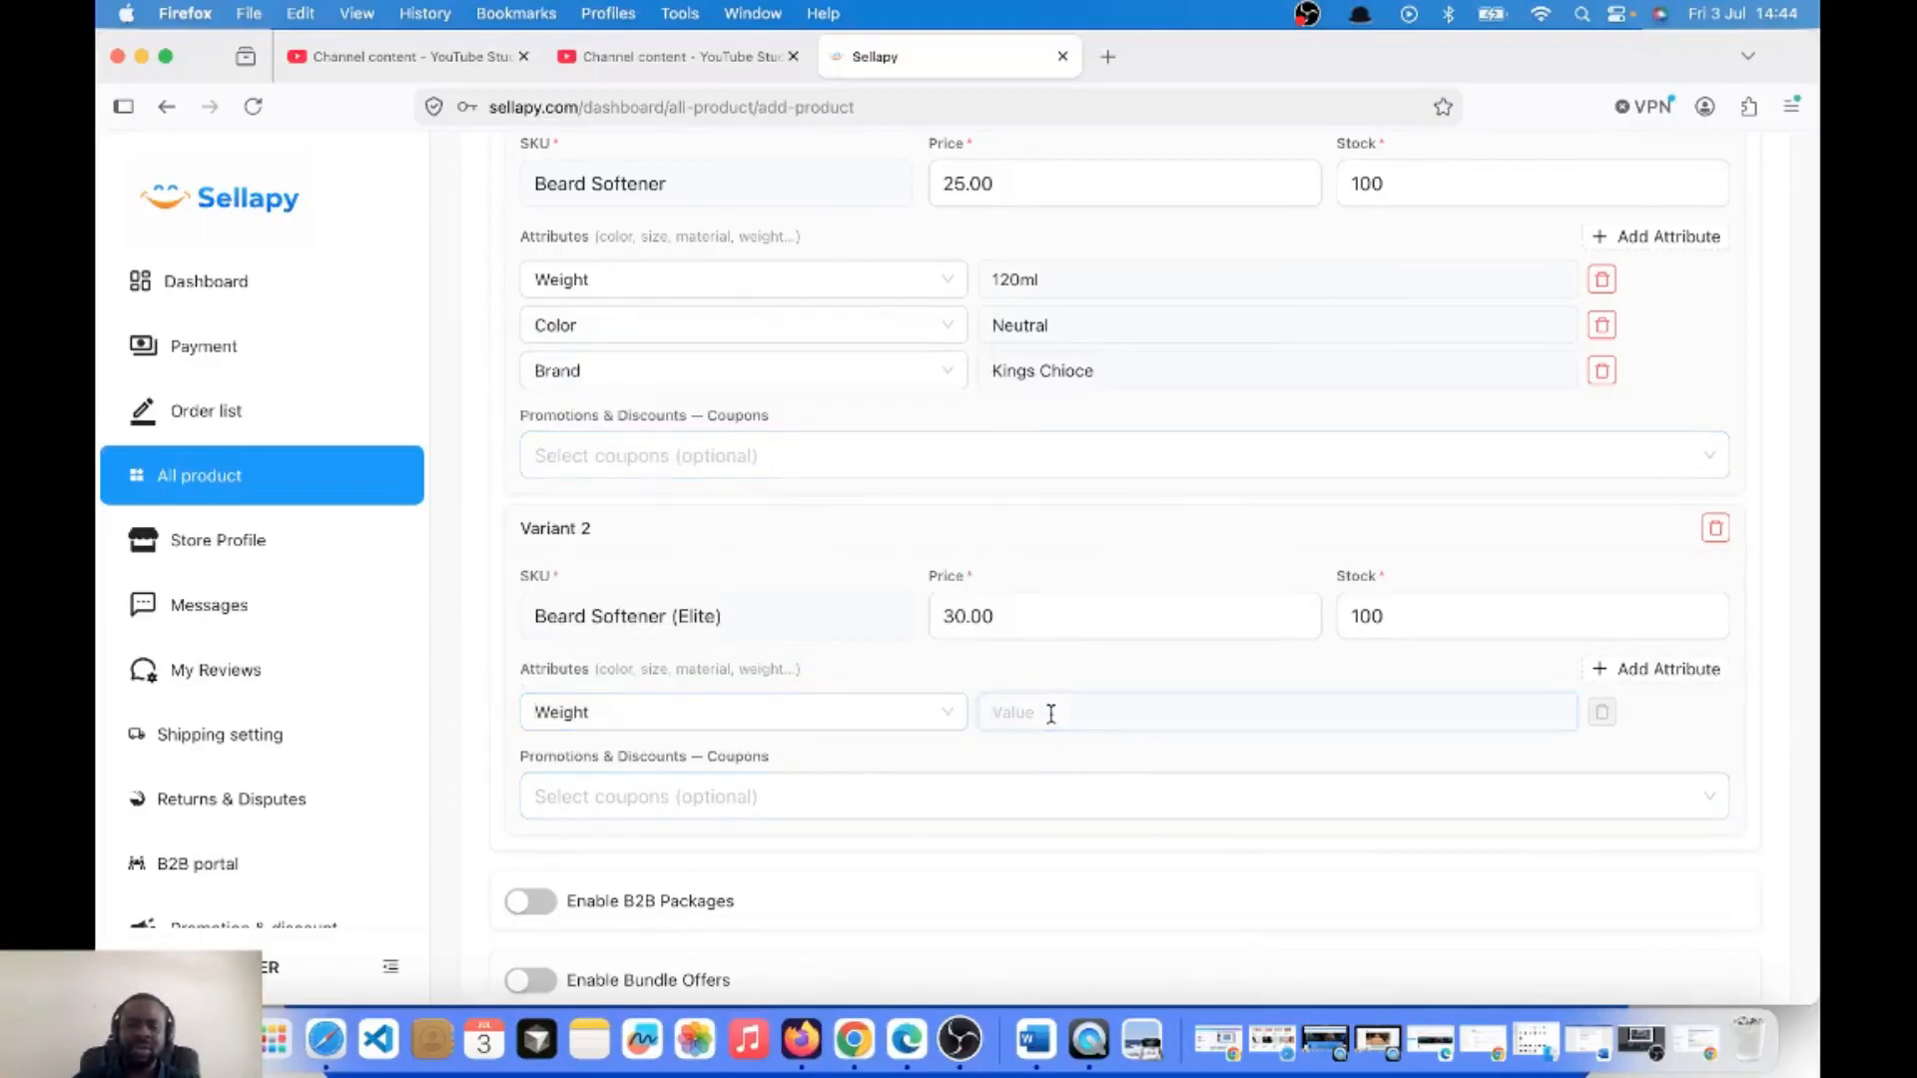
pyautogui.write('500ml')
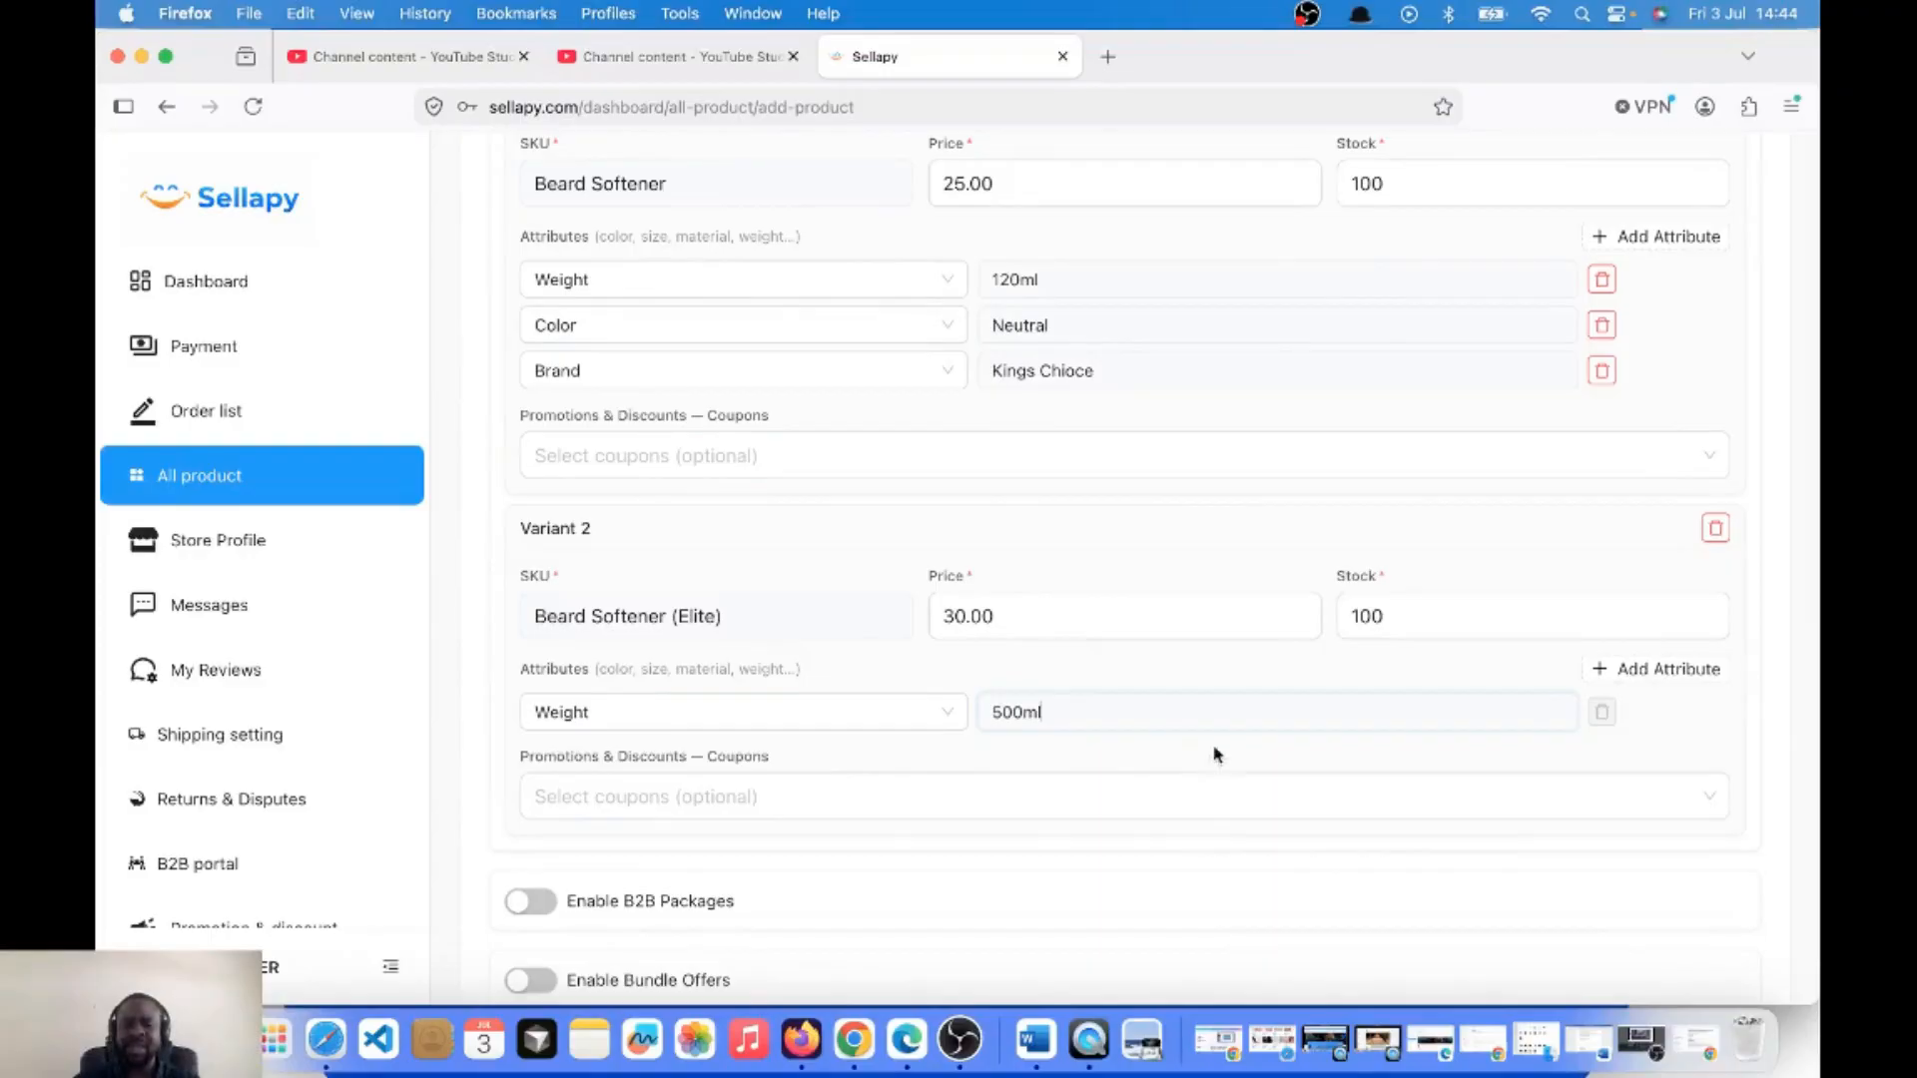
# Add a second attribute to Variant 2, Color, with the value Neutral.
pyautogui.click(1599, 669)
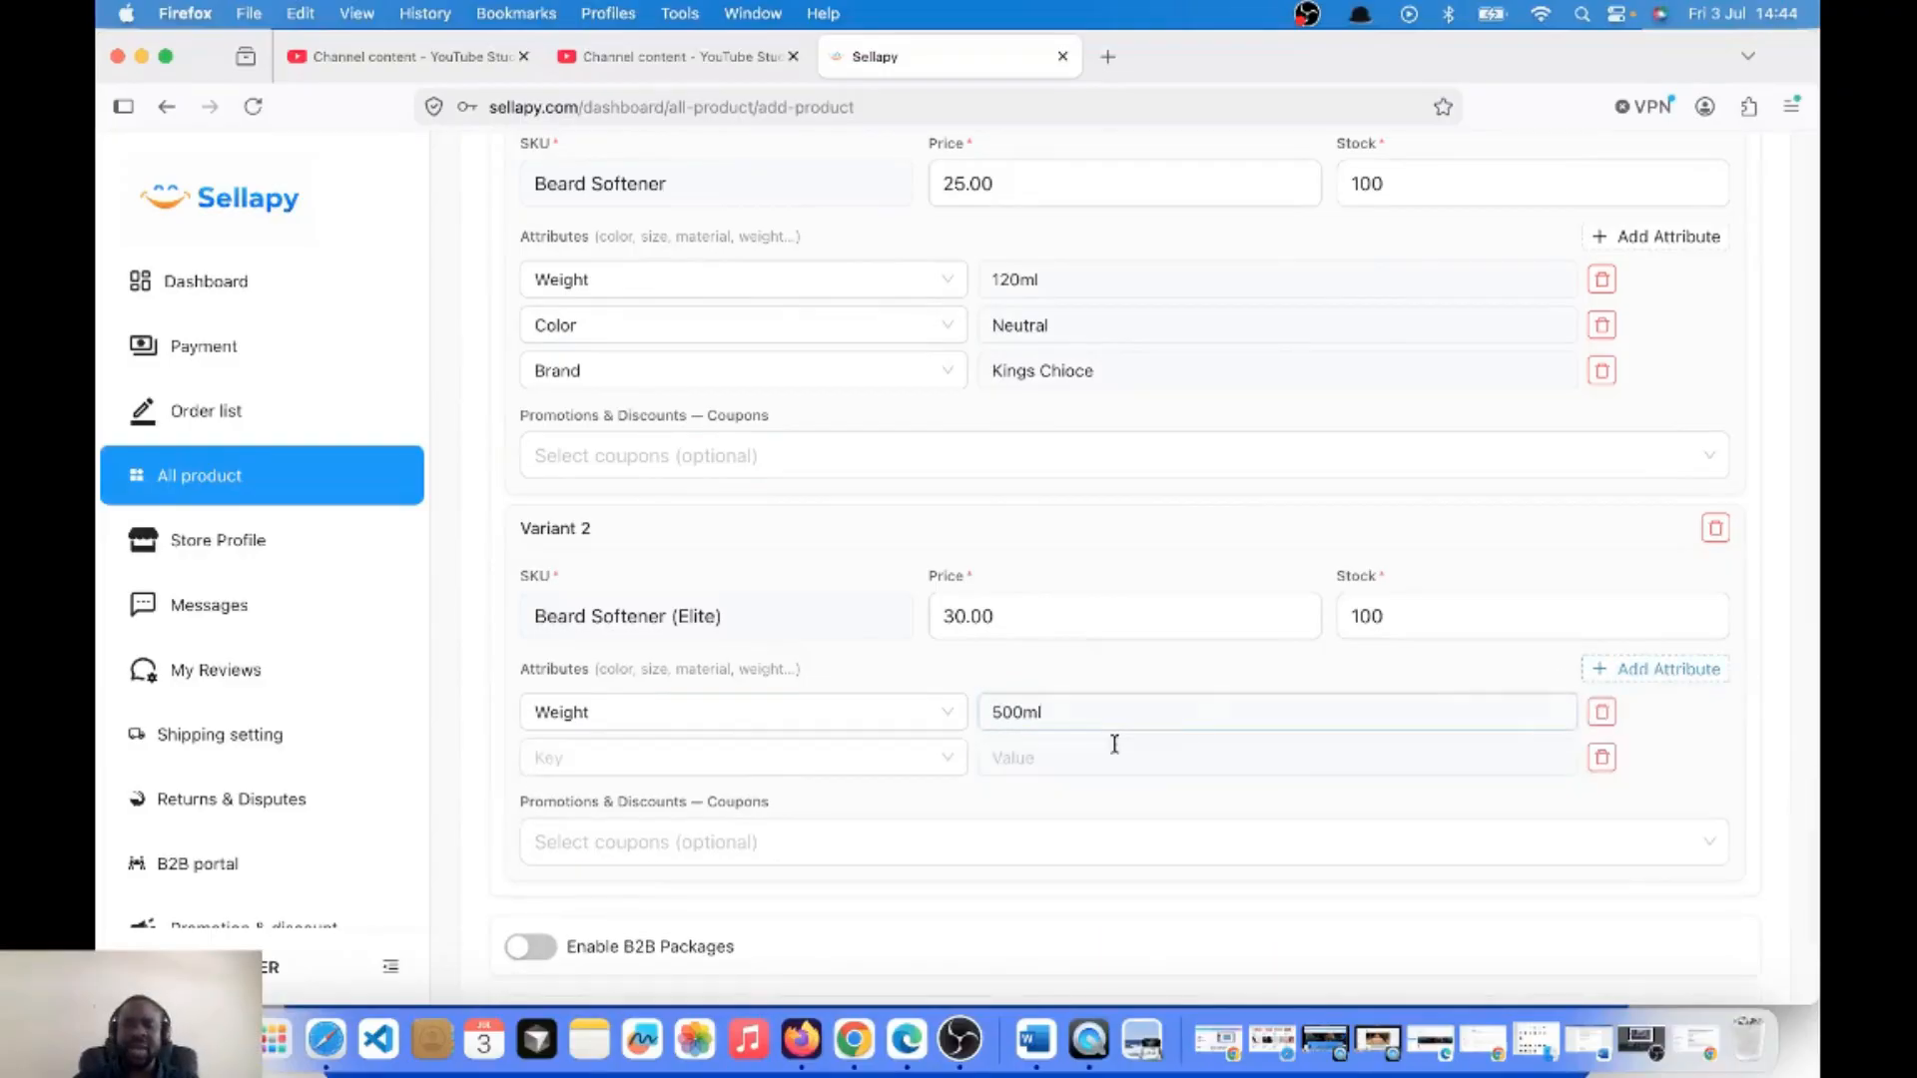
pyautogui.click(750, 756)
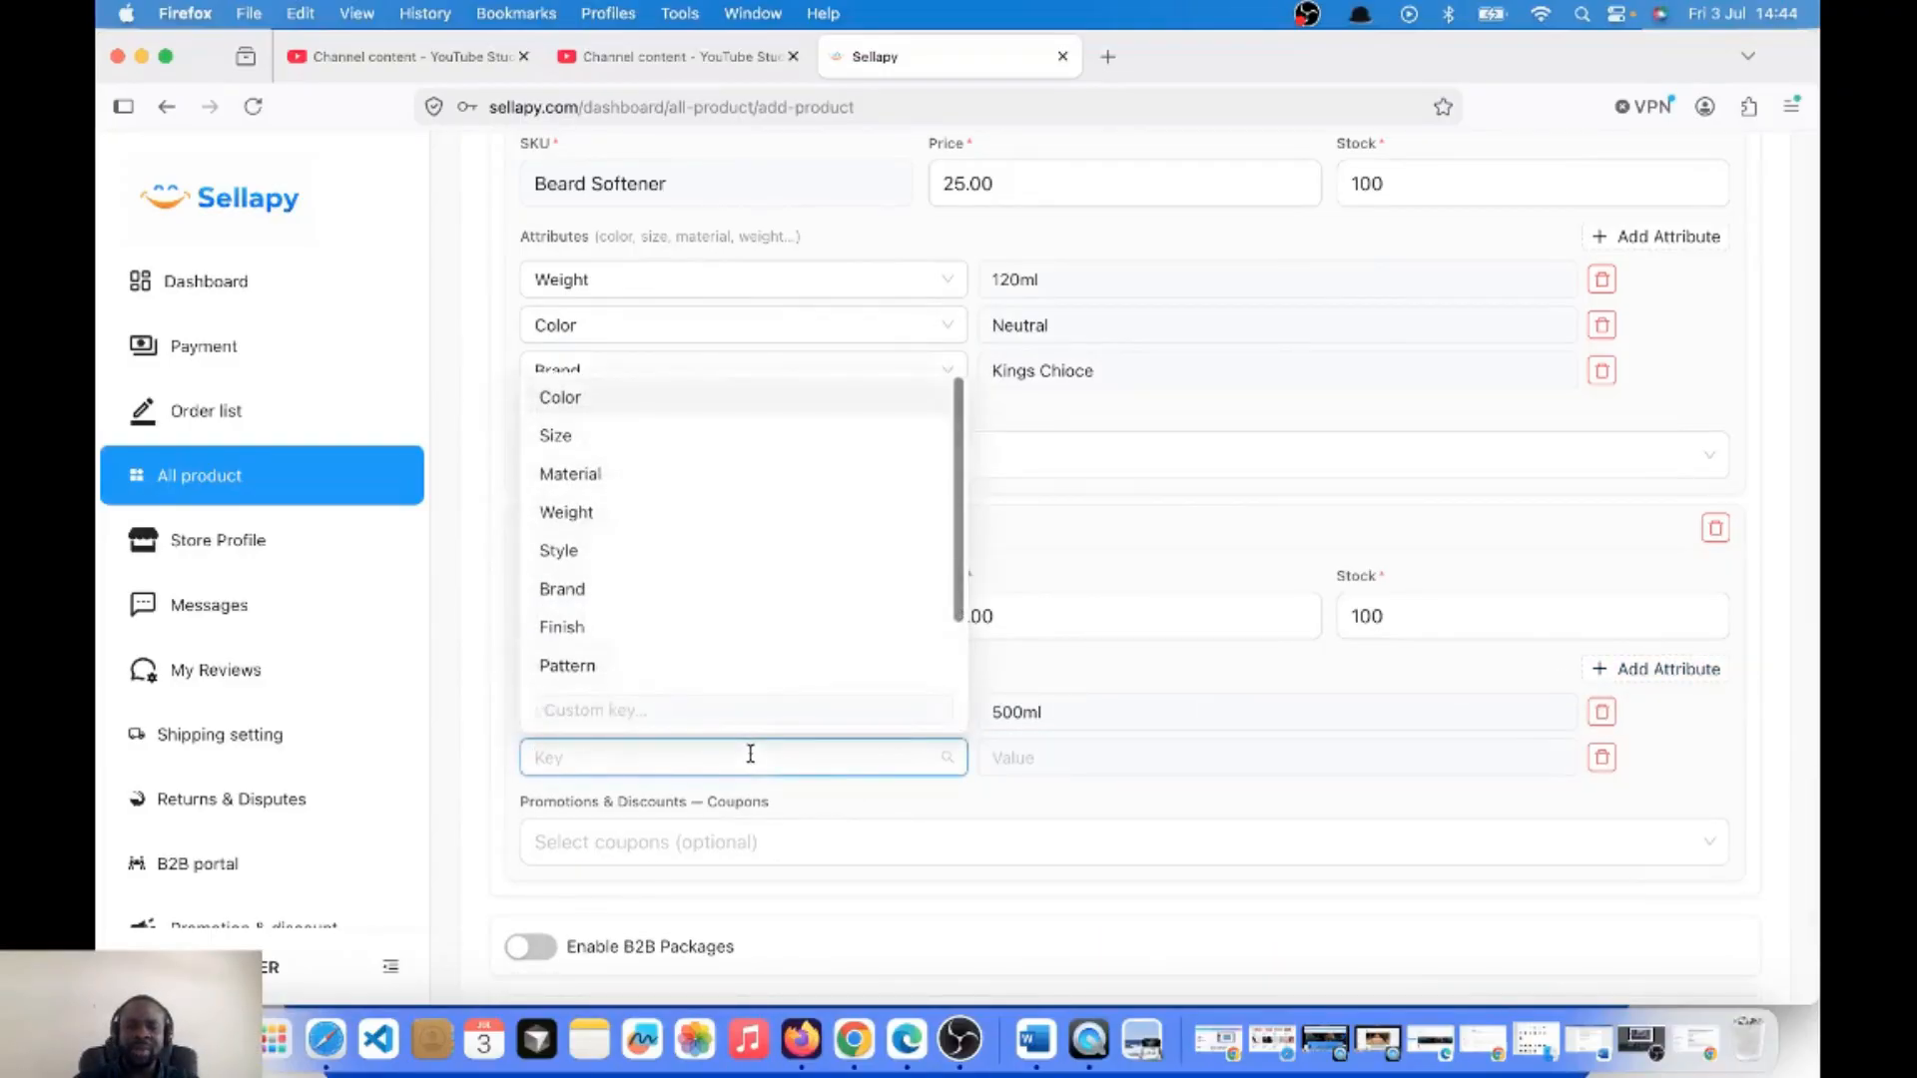
pyautogui.click(590, 405)
pyautogui.click(1022, 759)
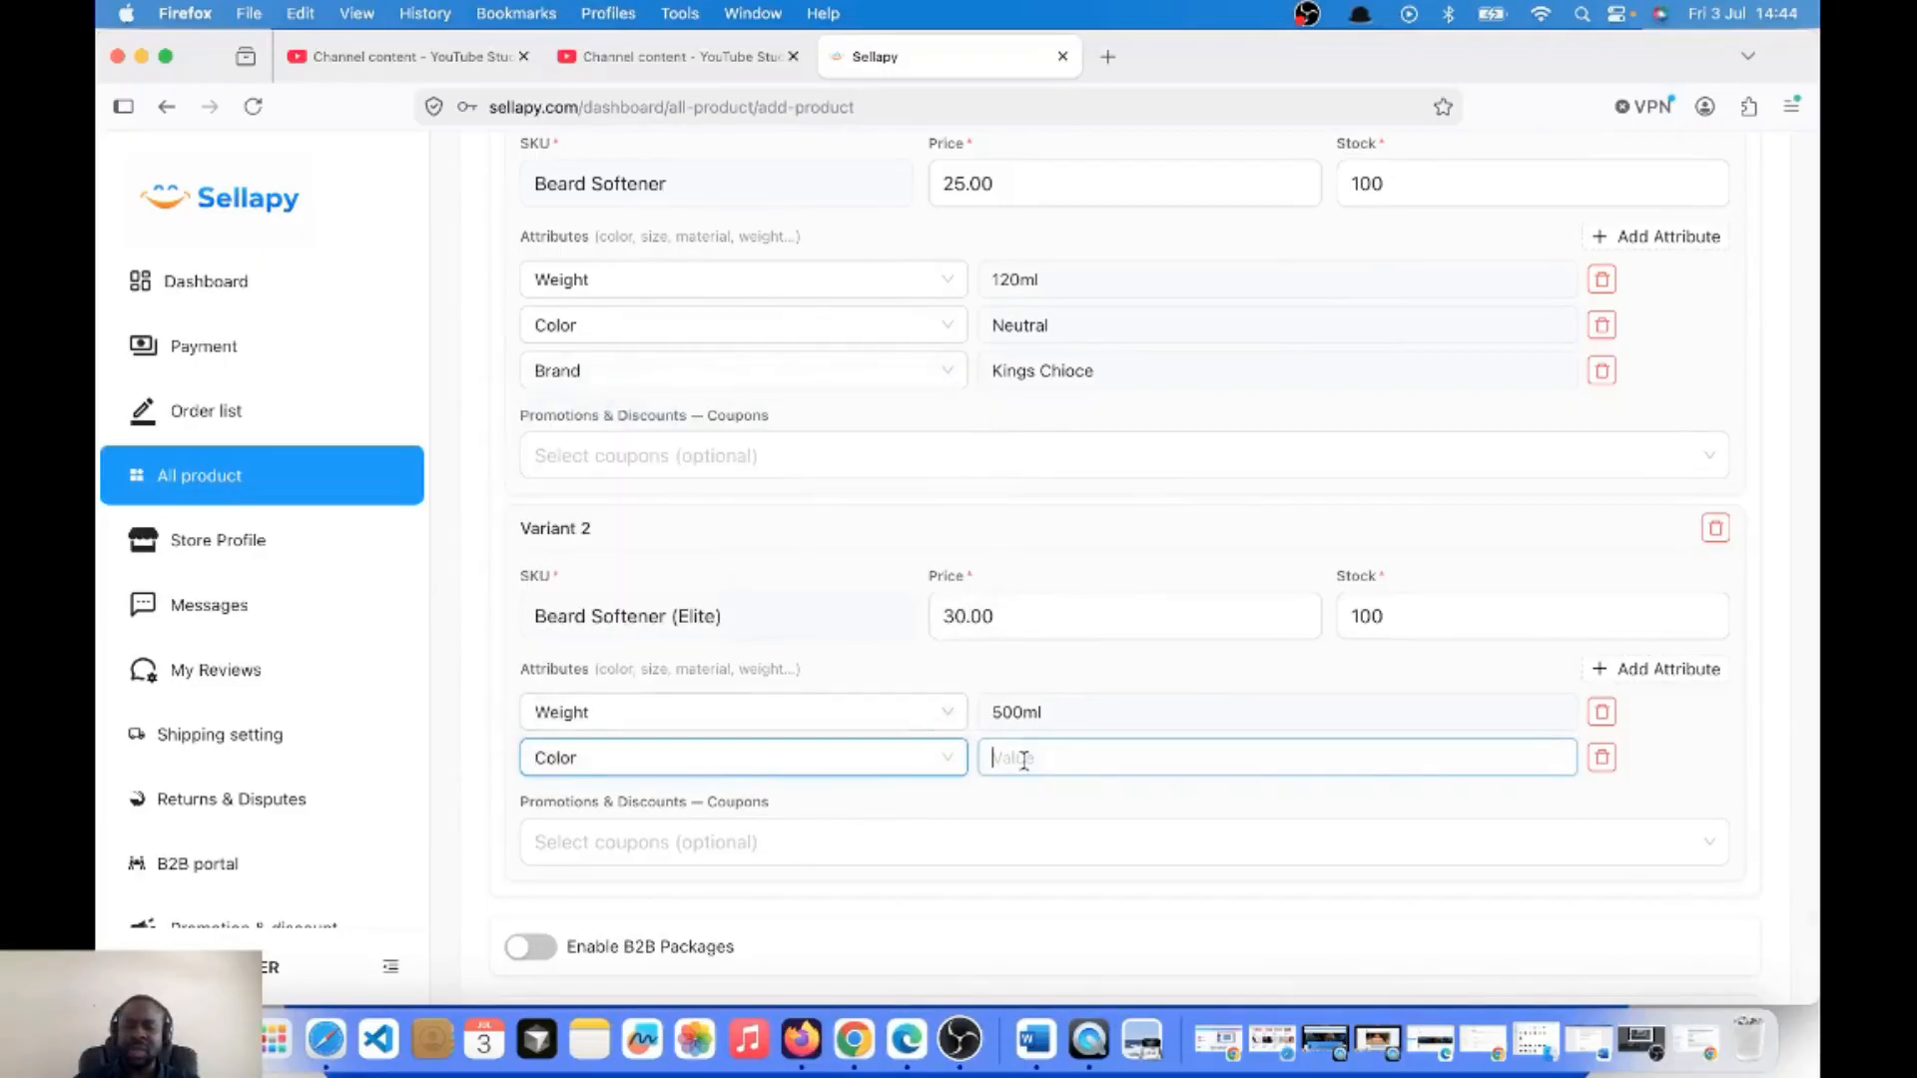
pyautogui.write('Neu')
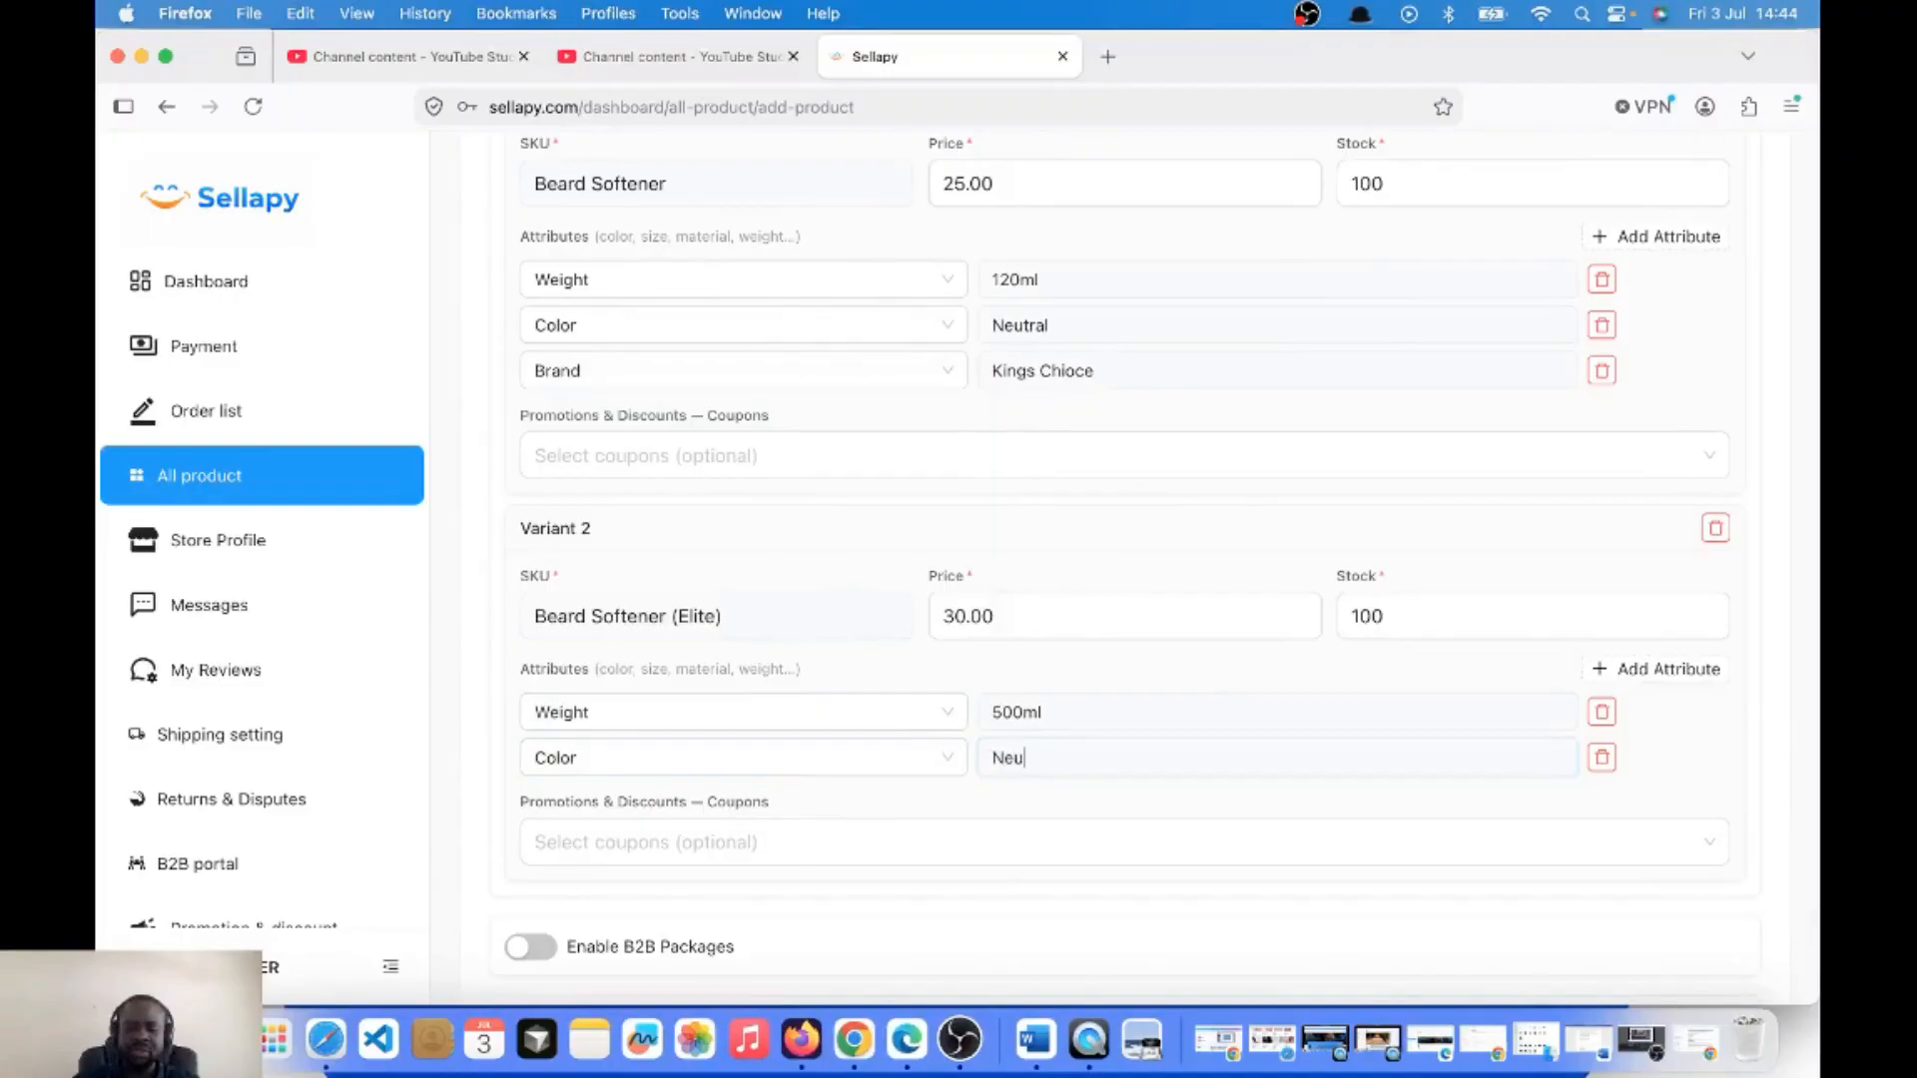
pyautogui.write('tral')
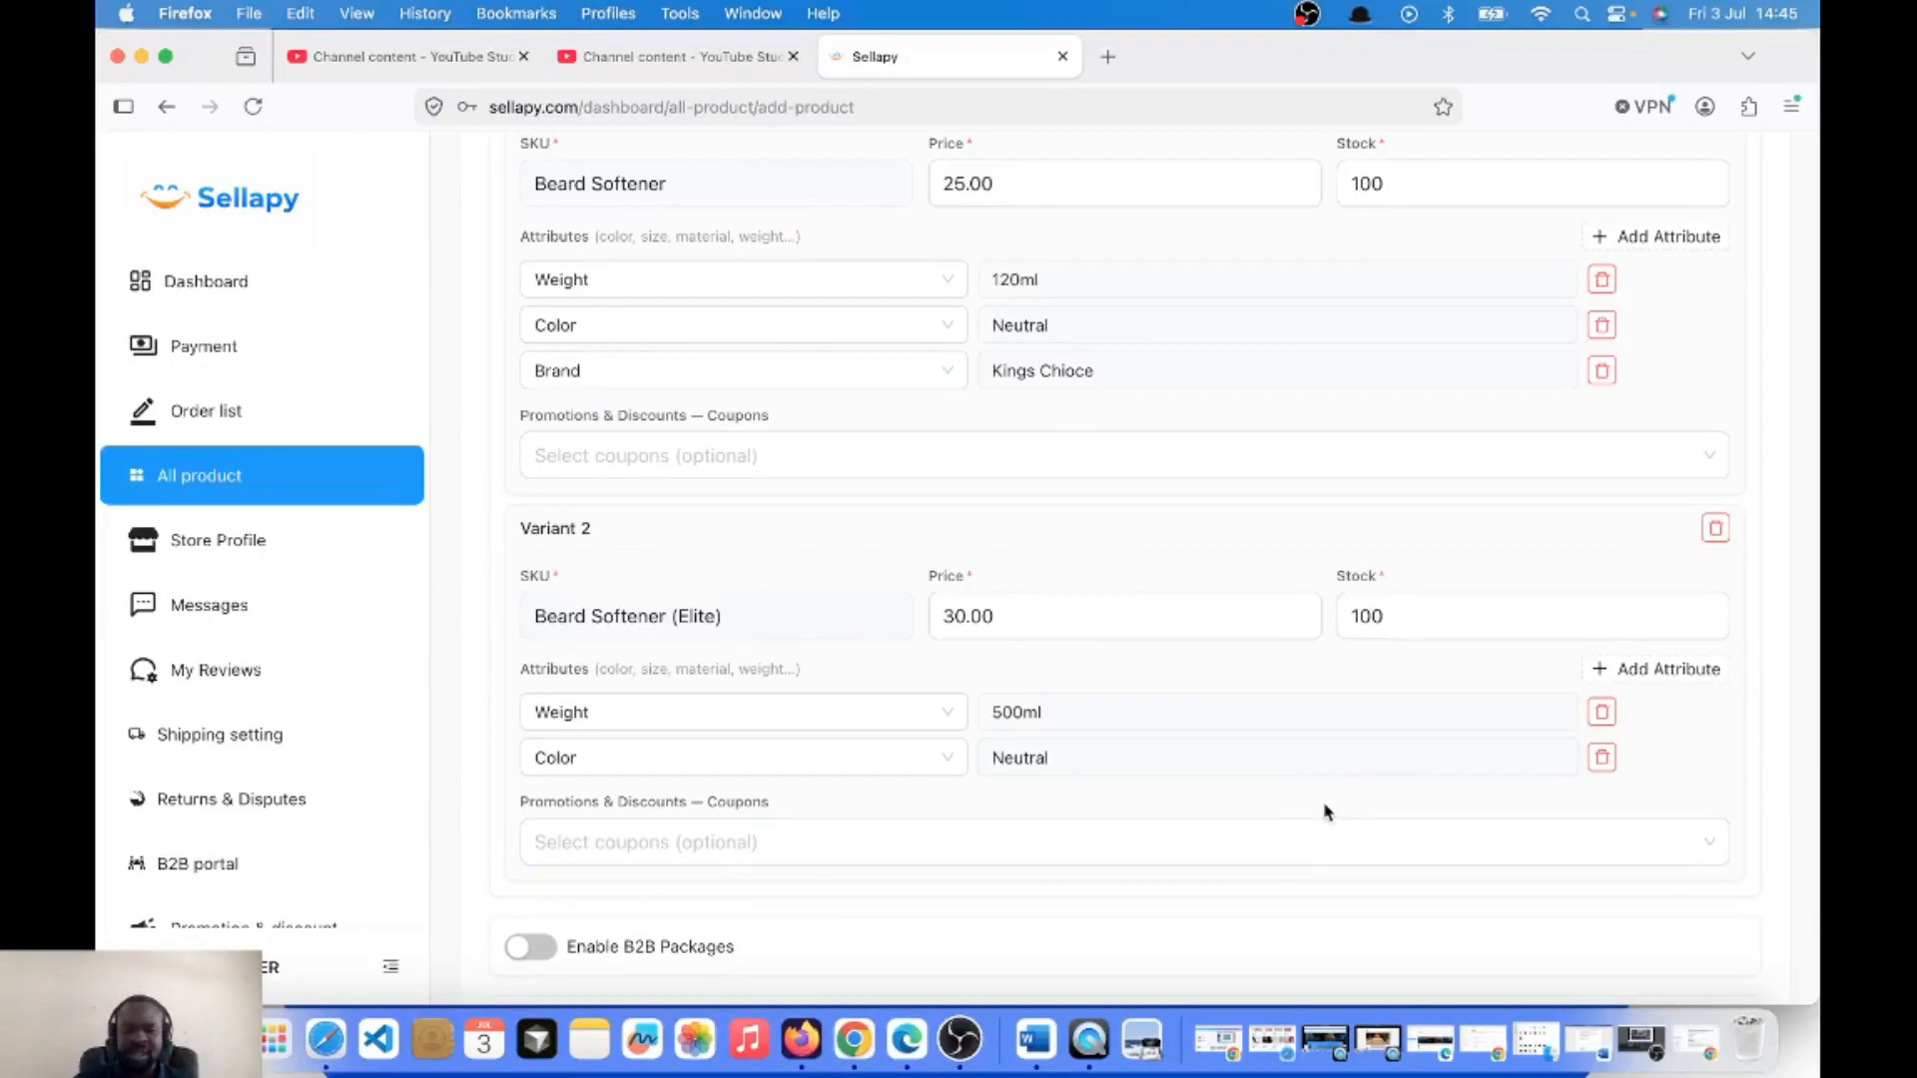
# Add a third attribute to Variant 2, Brand, with the value Elite.
pyautogui.click(1683, 669)
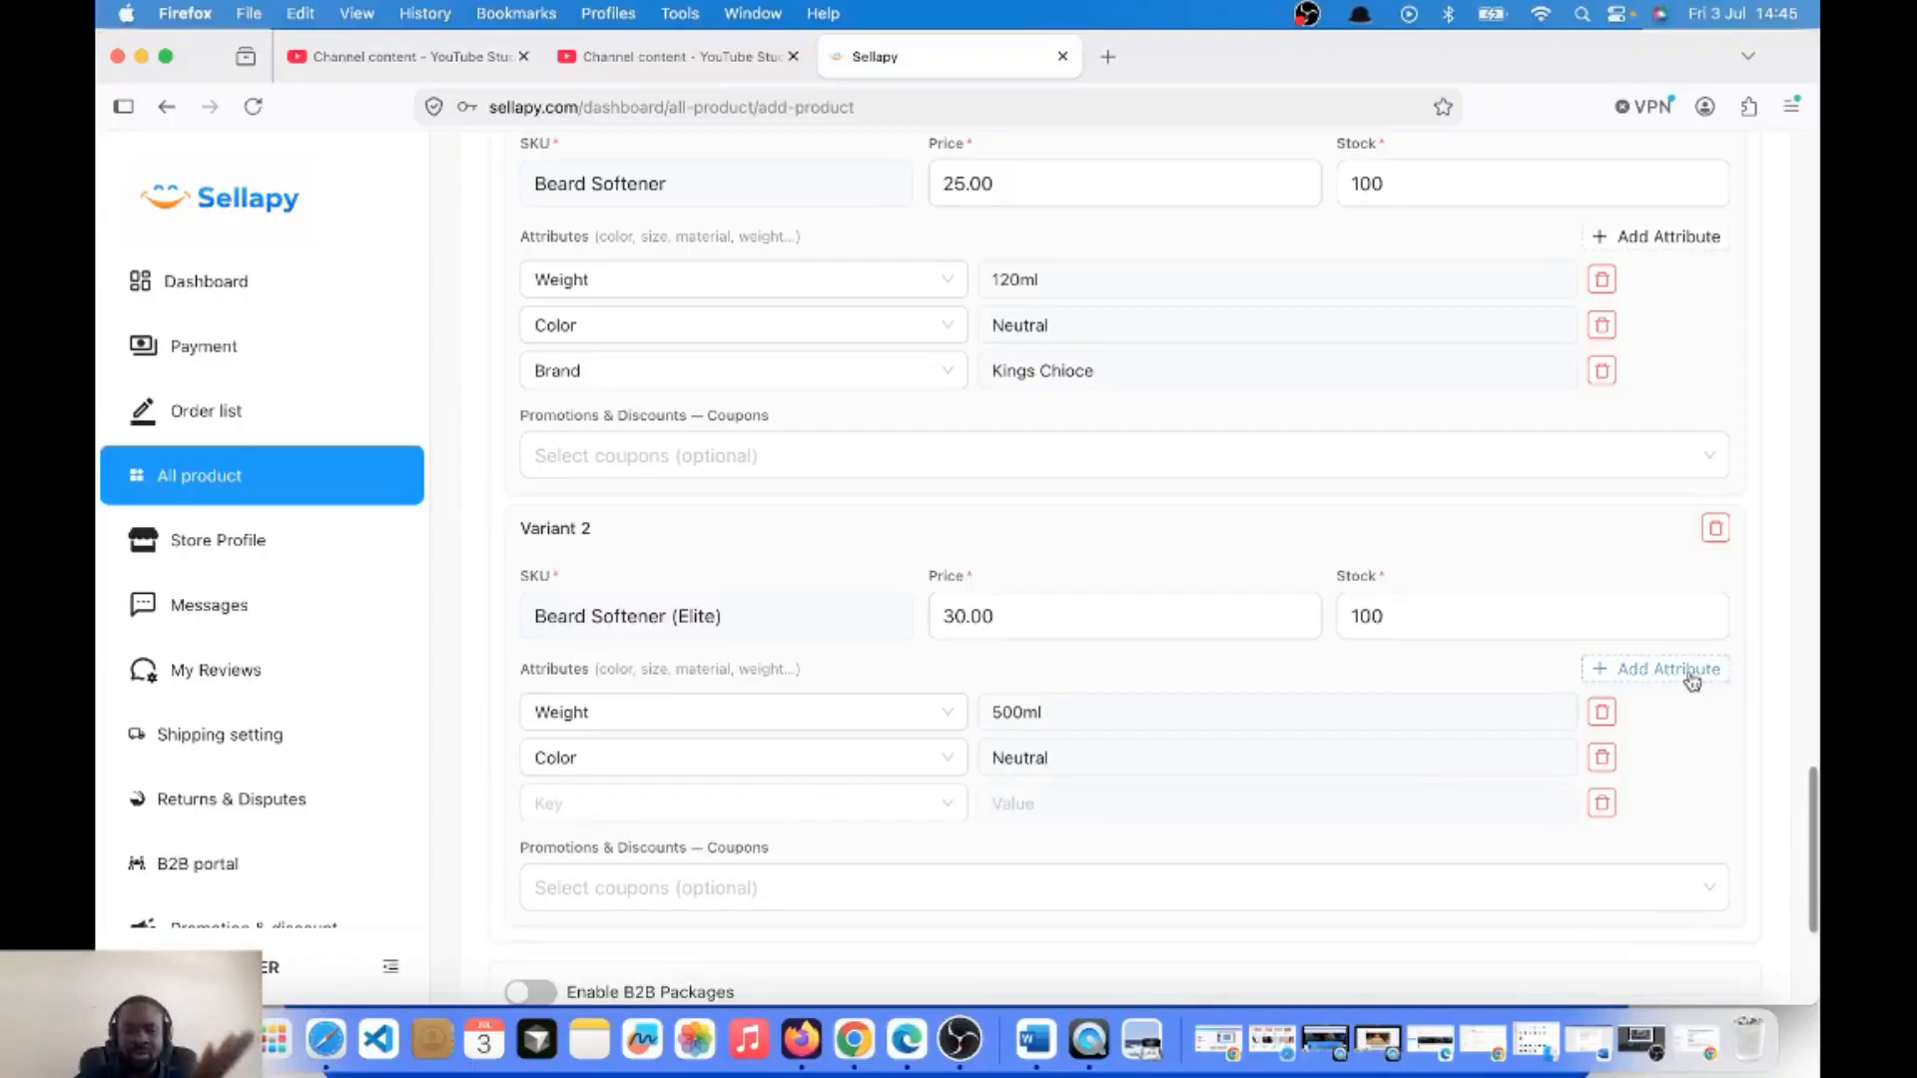
pyautogui.click(813, 804)
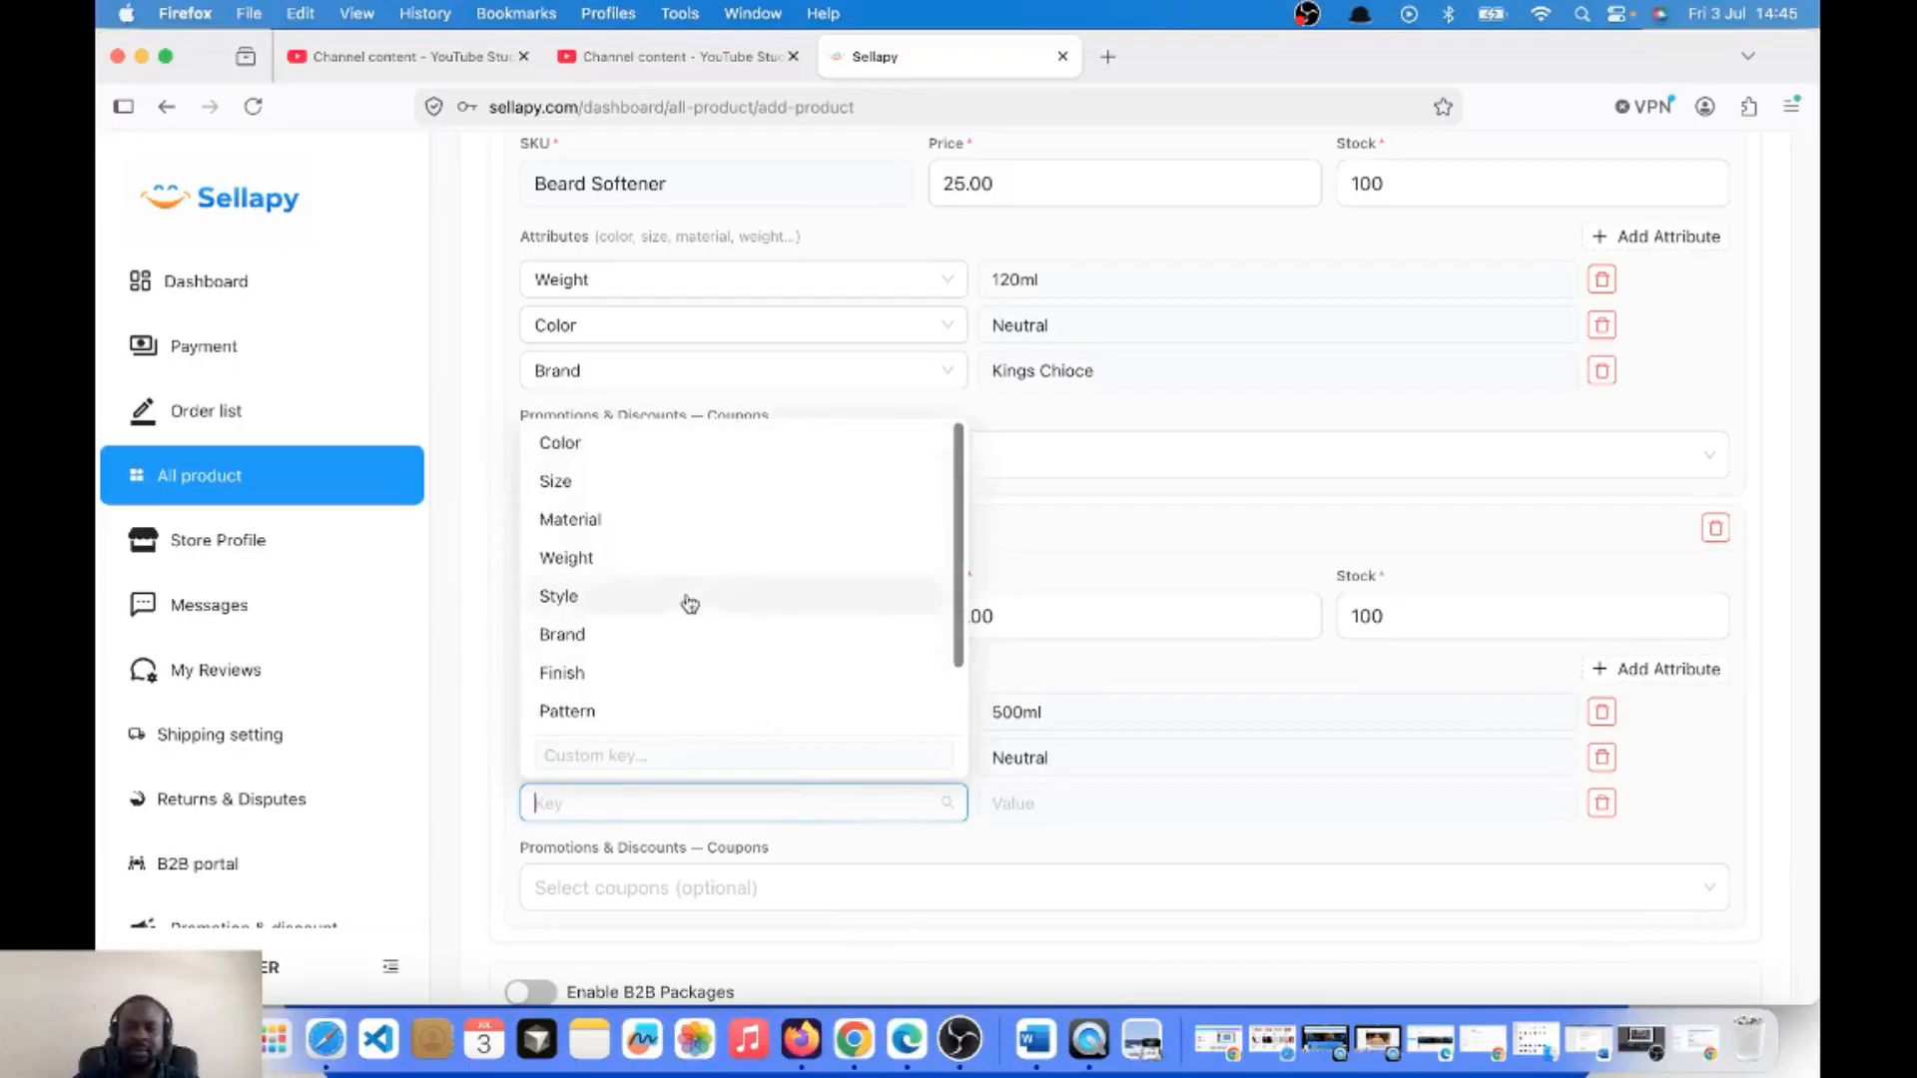
pyautogui.click(644, 640)
pyautogui.click(1058, 808)
pyautogui.write('E')
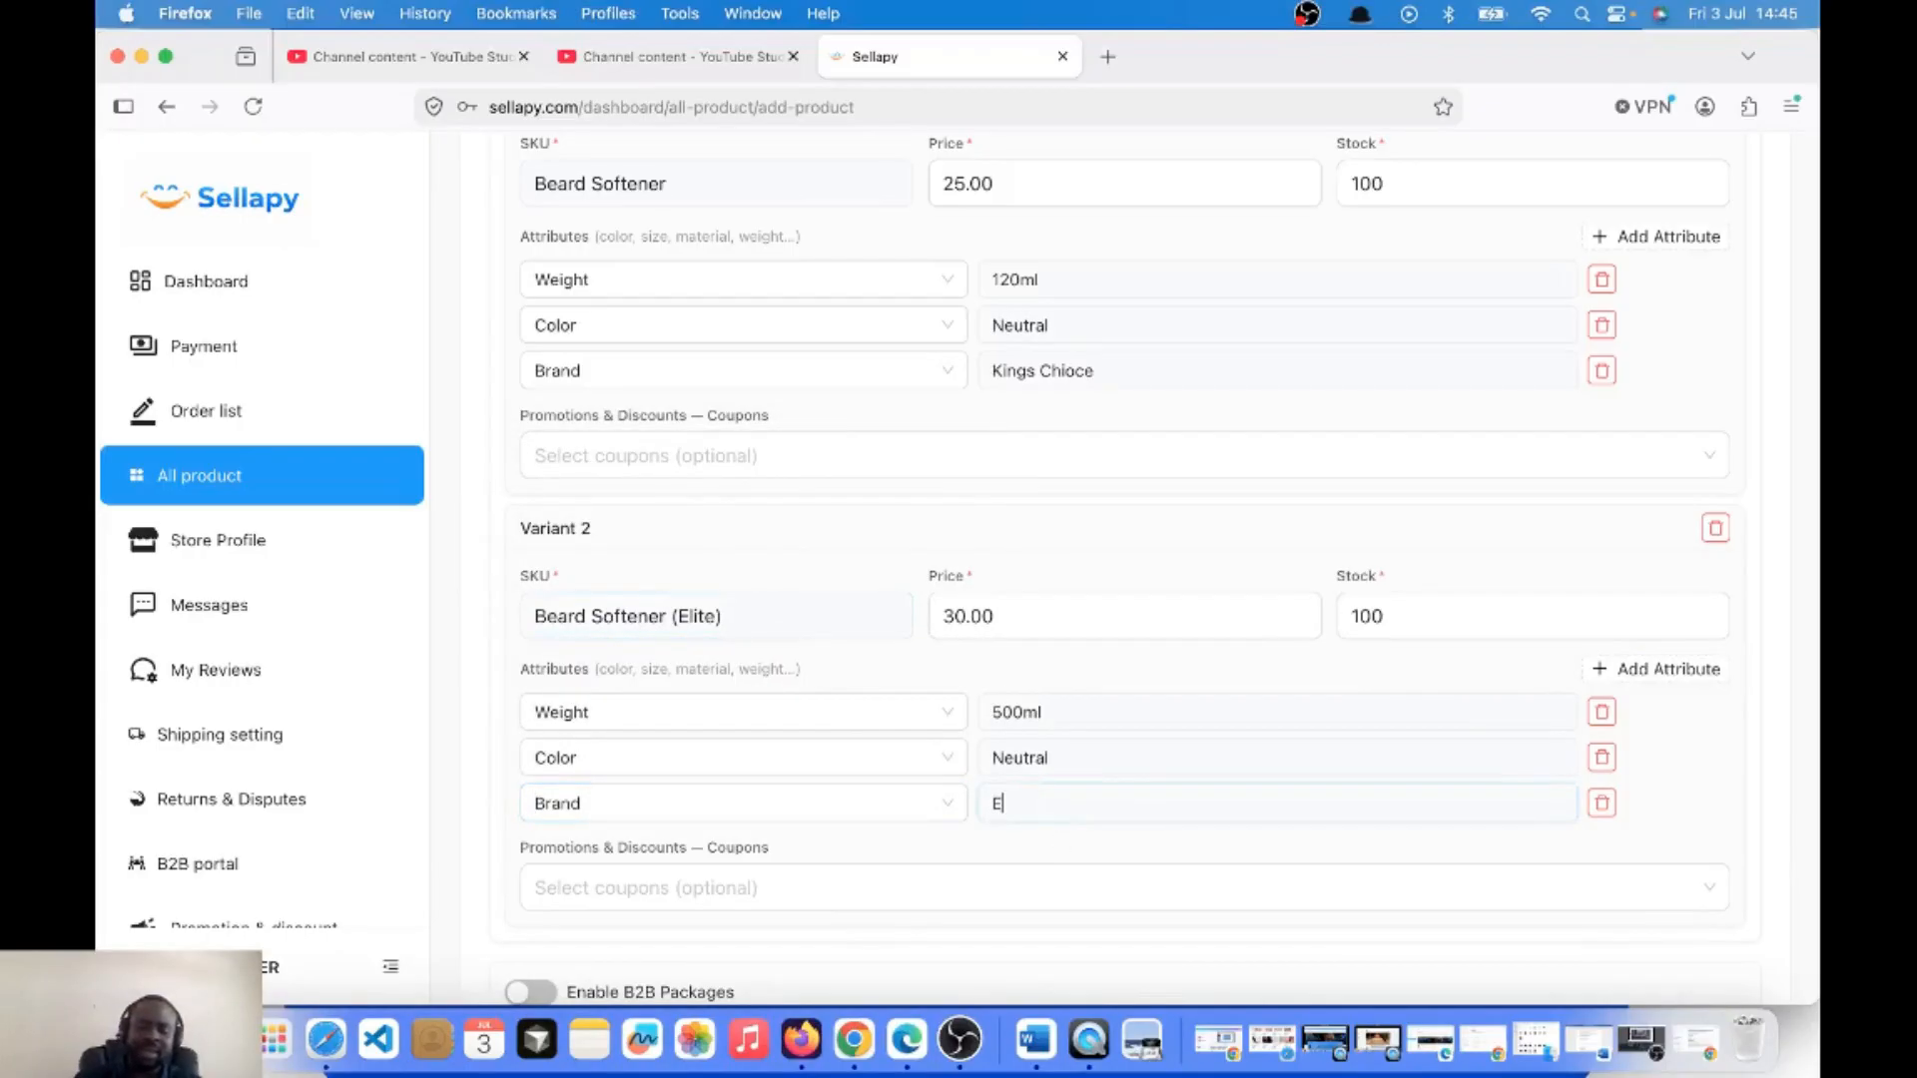
pyautogui.write('lite')
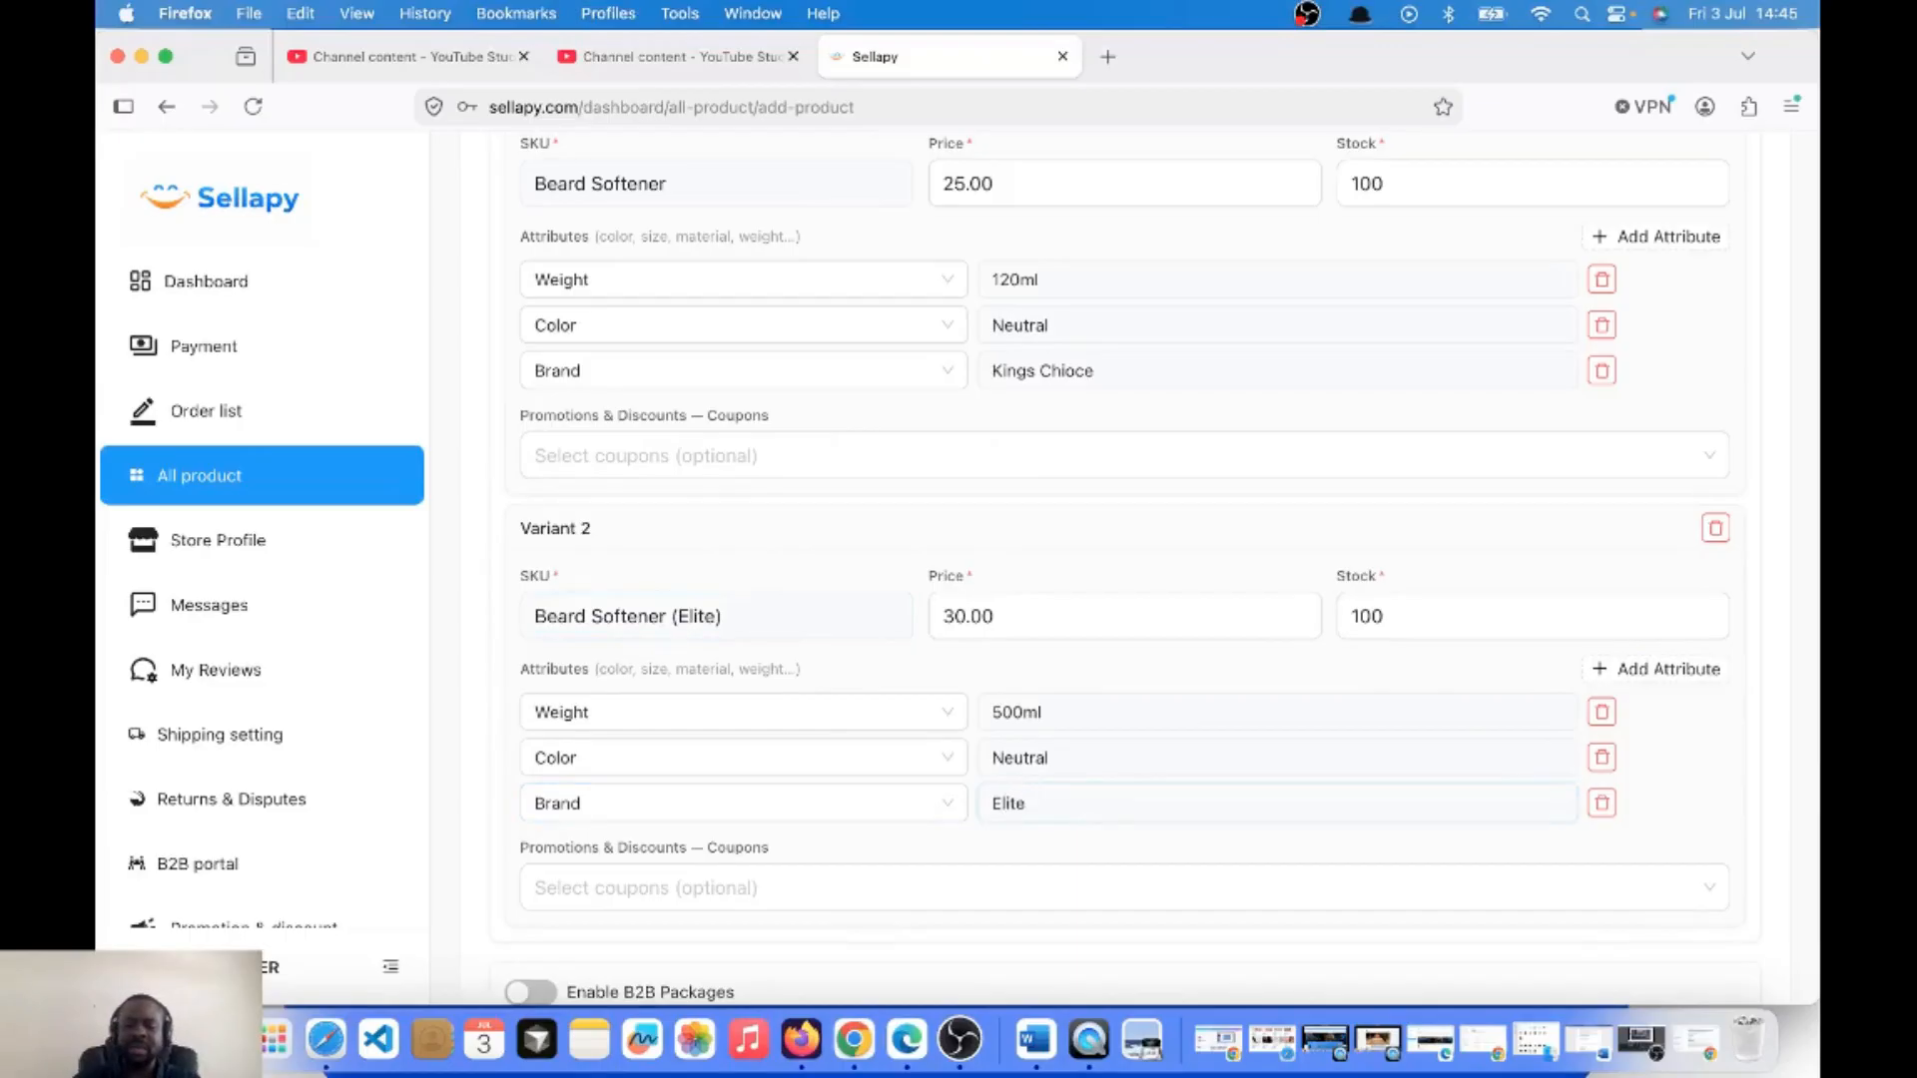
pyautogui.press('Left')
pyautogui.press('Left')
pyautogui.press('Left')
pyautogui.press('Left')
pyautogui.press('Left')
pyautogui.write('King')
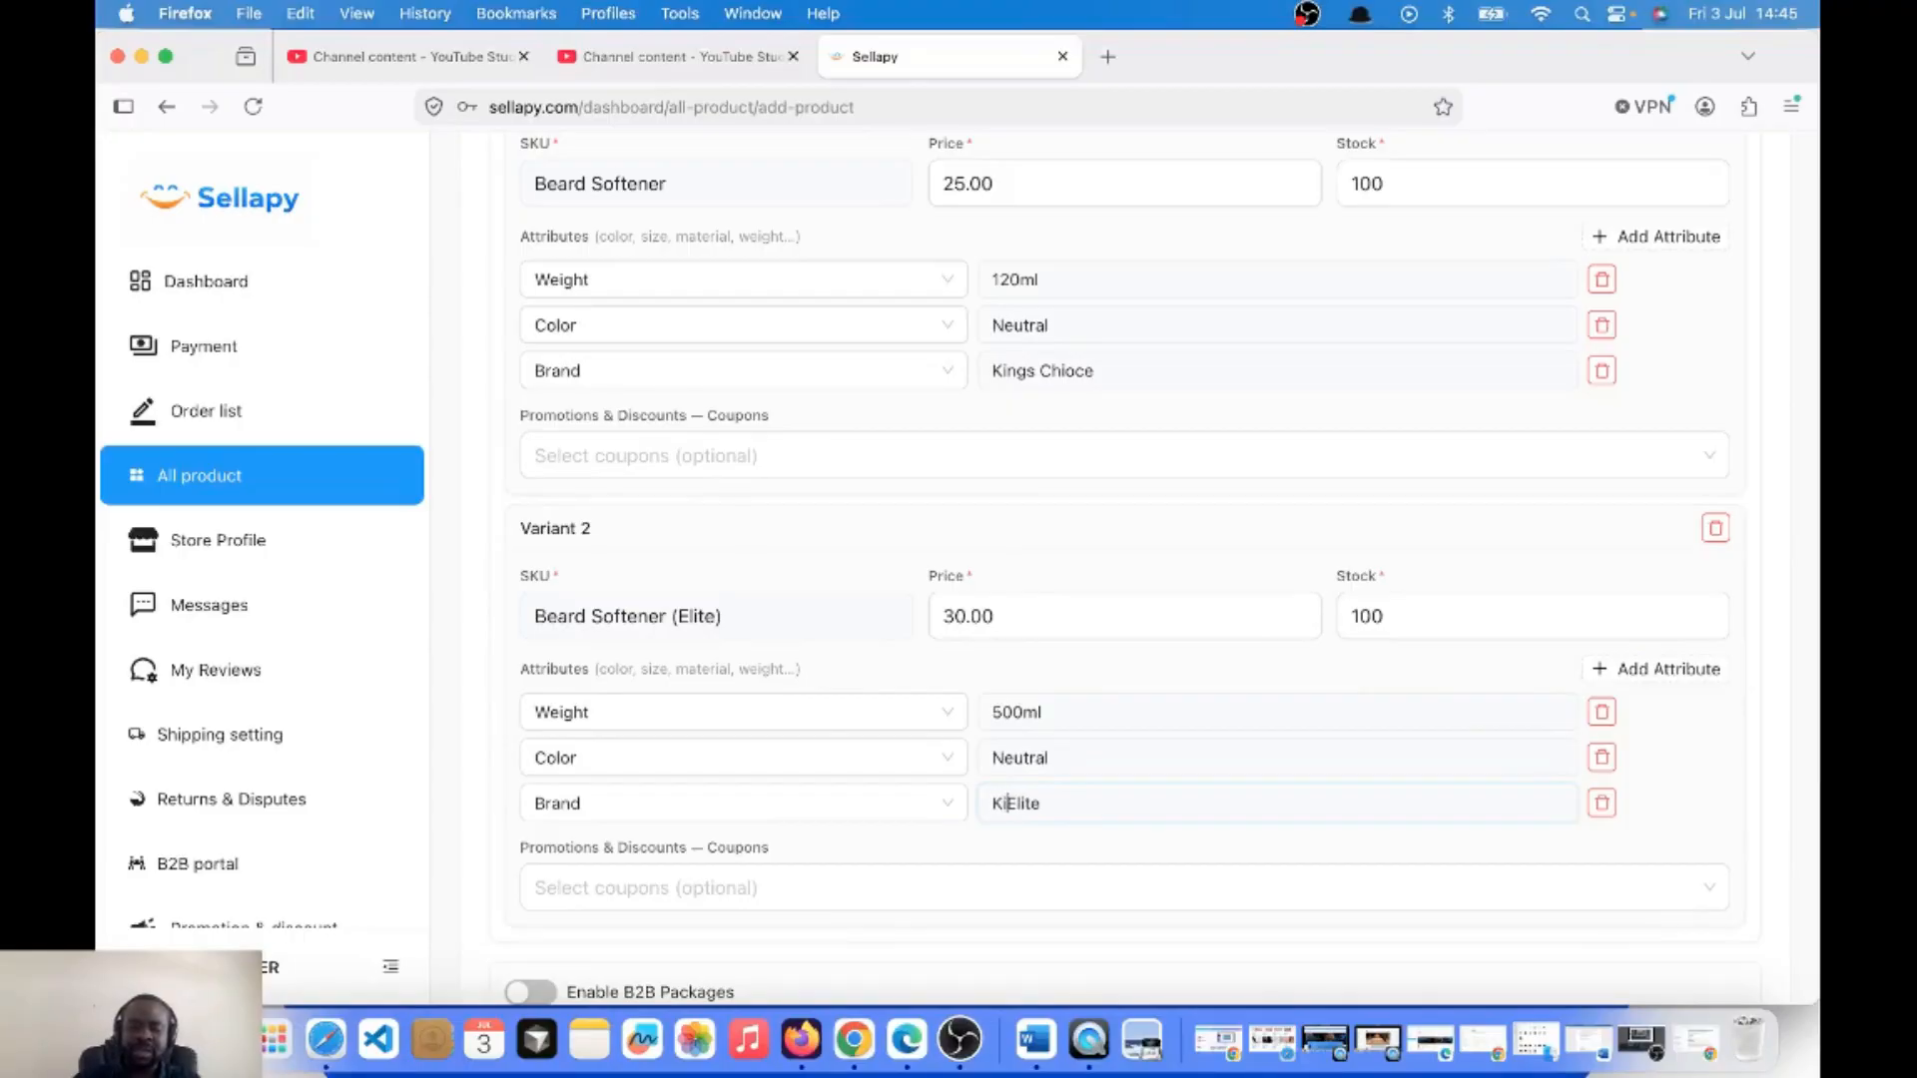
pyautogui.press('BackSpace')
pyautogui.press('BackSpace')
pyautogui.press('BackSpace')
pyautogui.press('BackSpace')
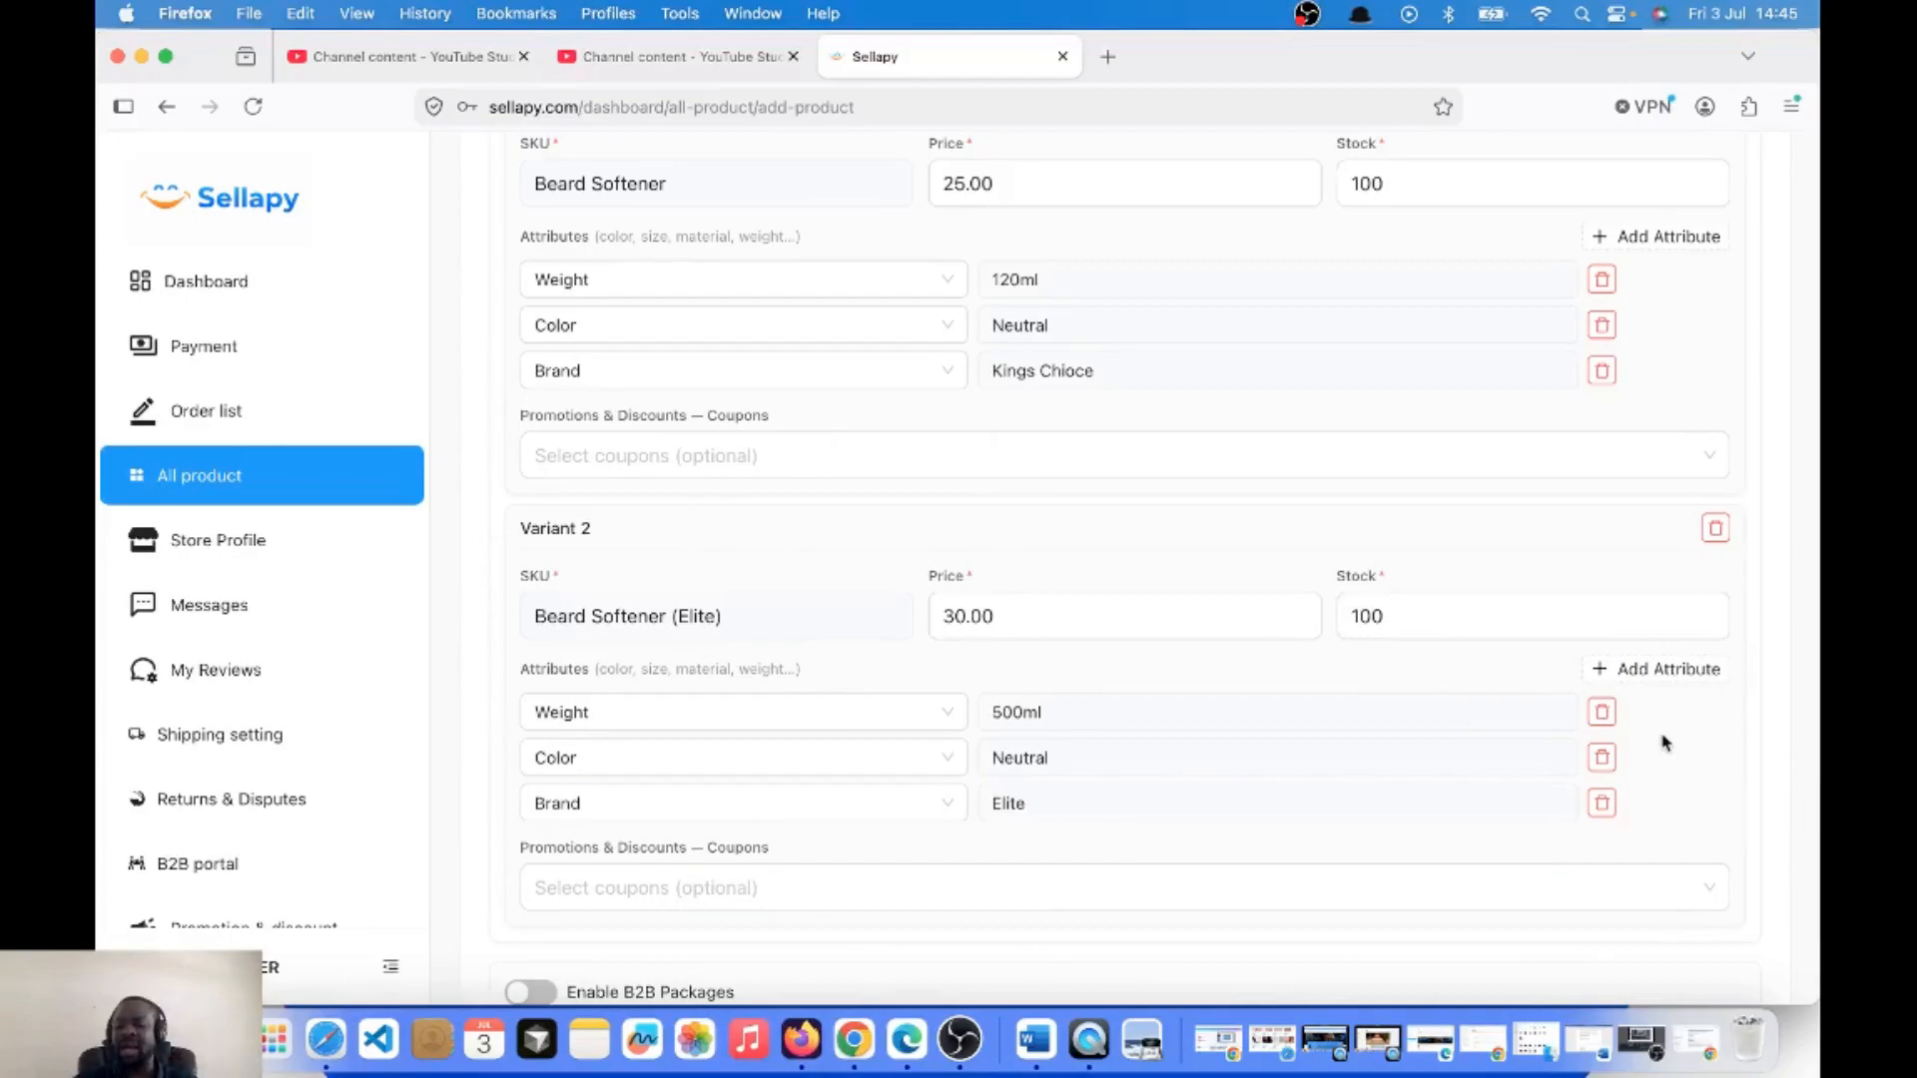
# Add a fourth attribute to Variant 2, Material, with the value Foam.
pyautogui.click(1666, 678)
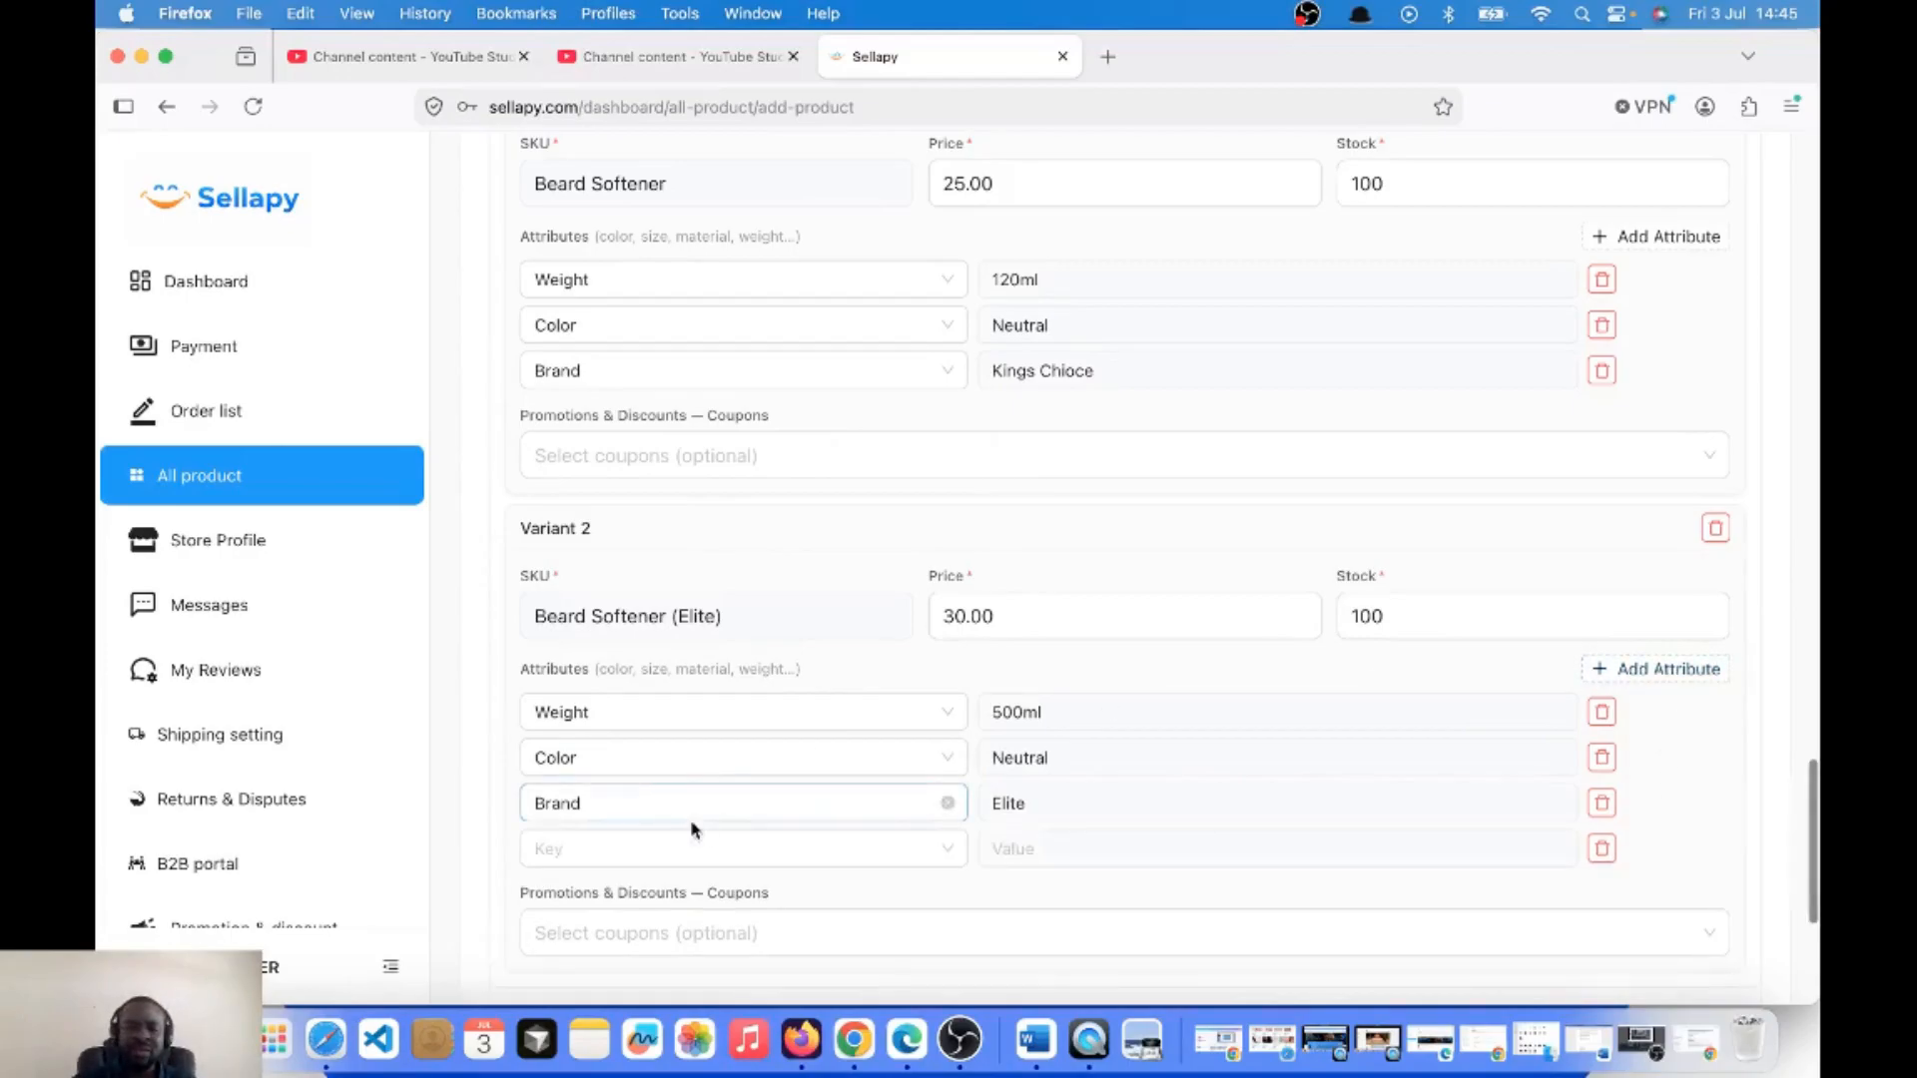
pyautogui.click(762, 848)
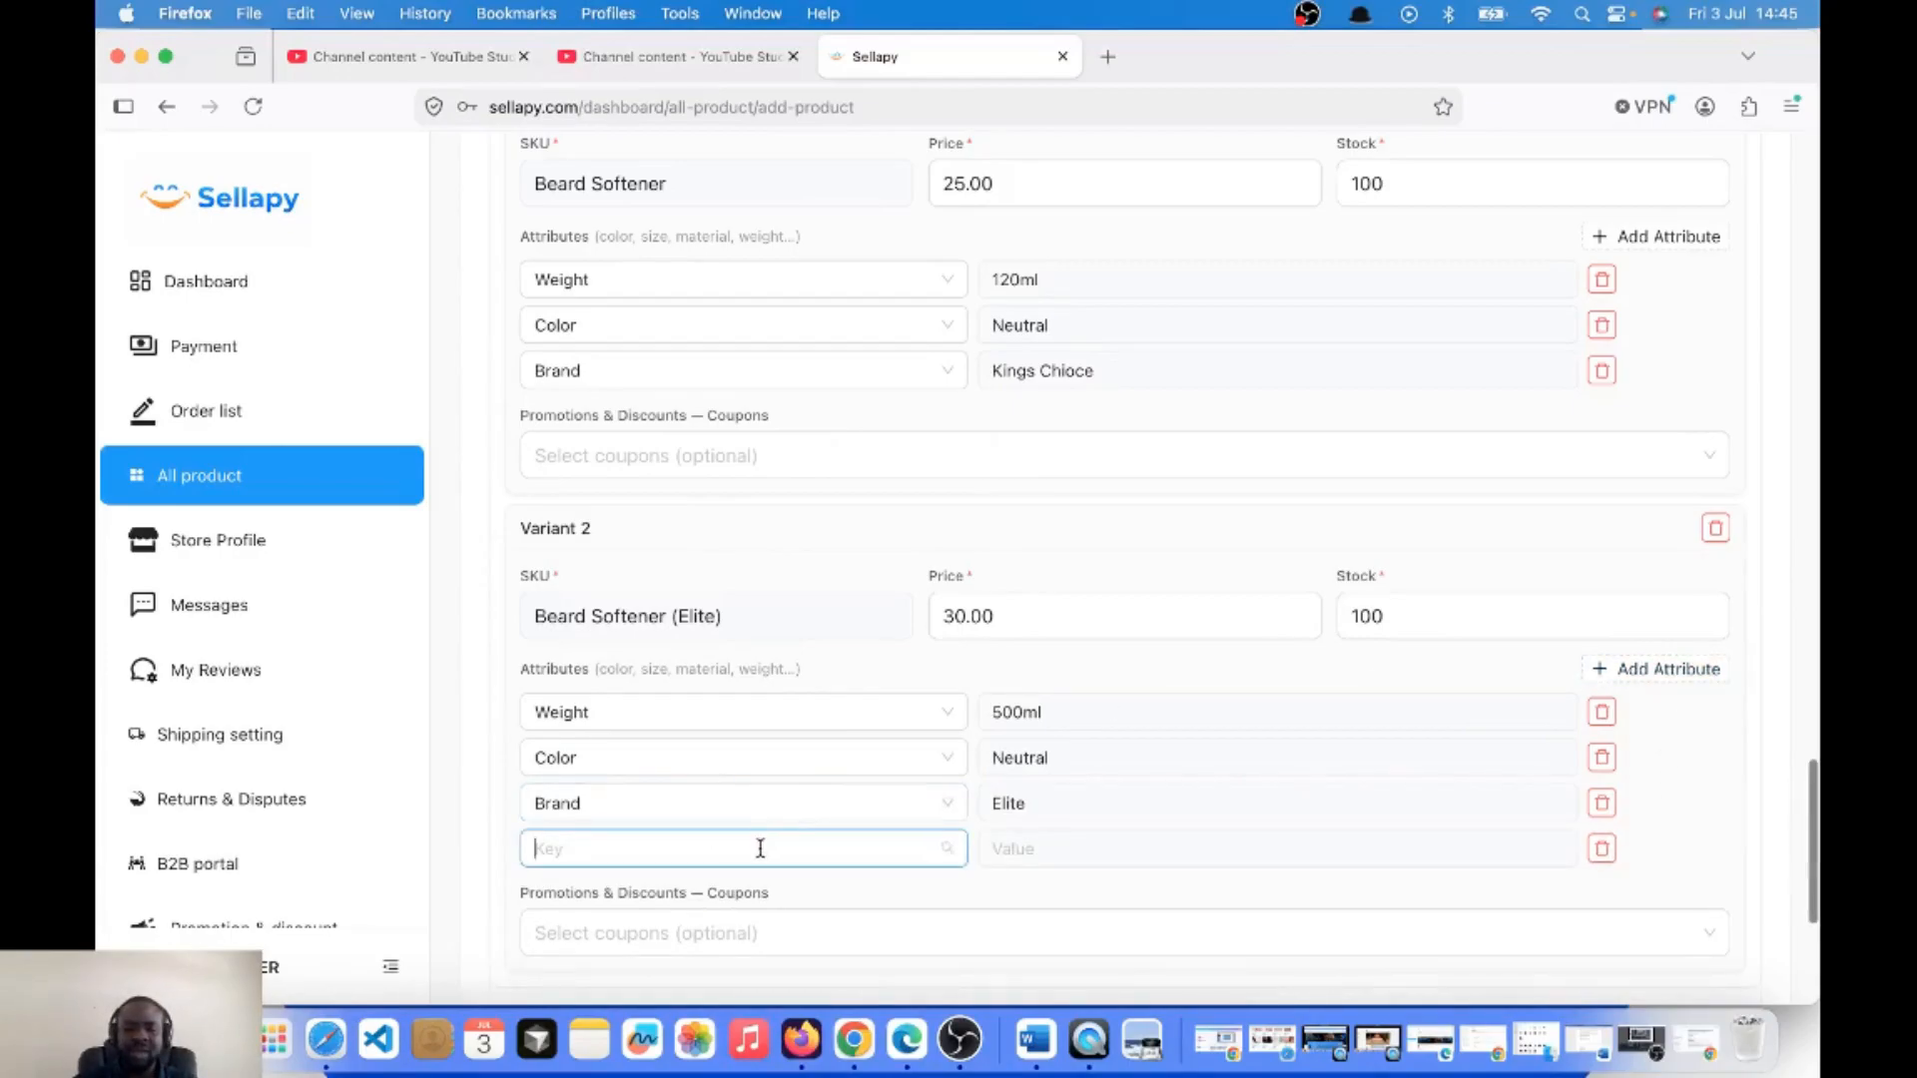
pyautogui.scroll(-3, 749, 664)
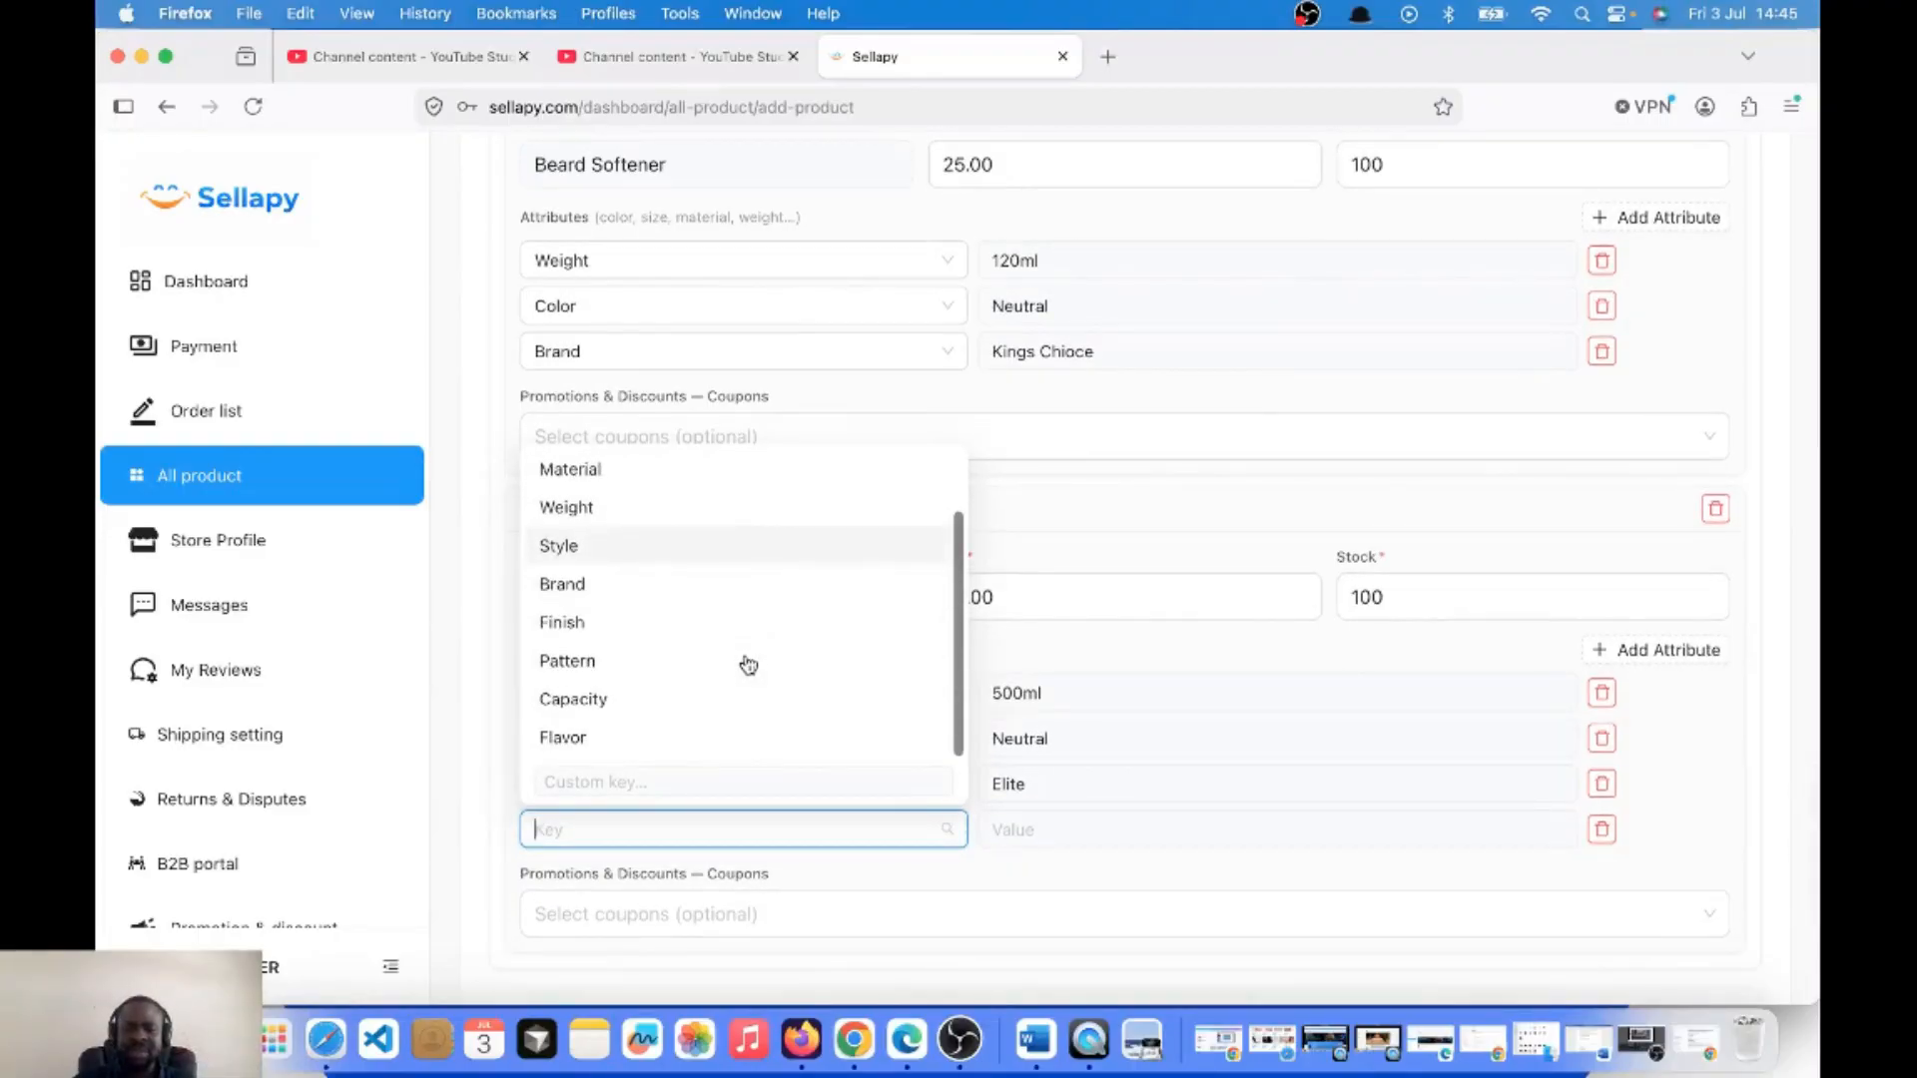
pyautogui.scroll(3, 749, 664)
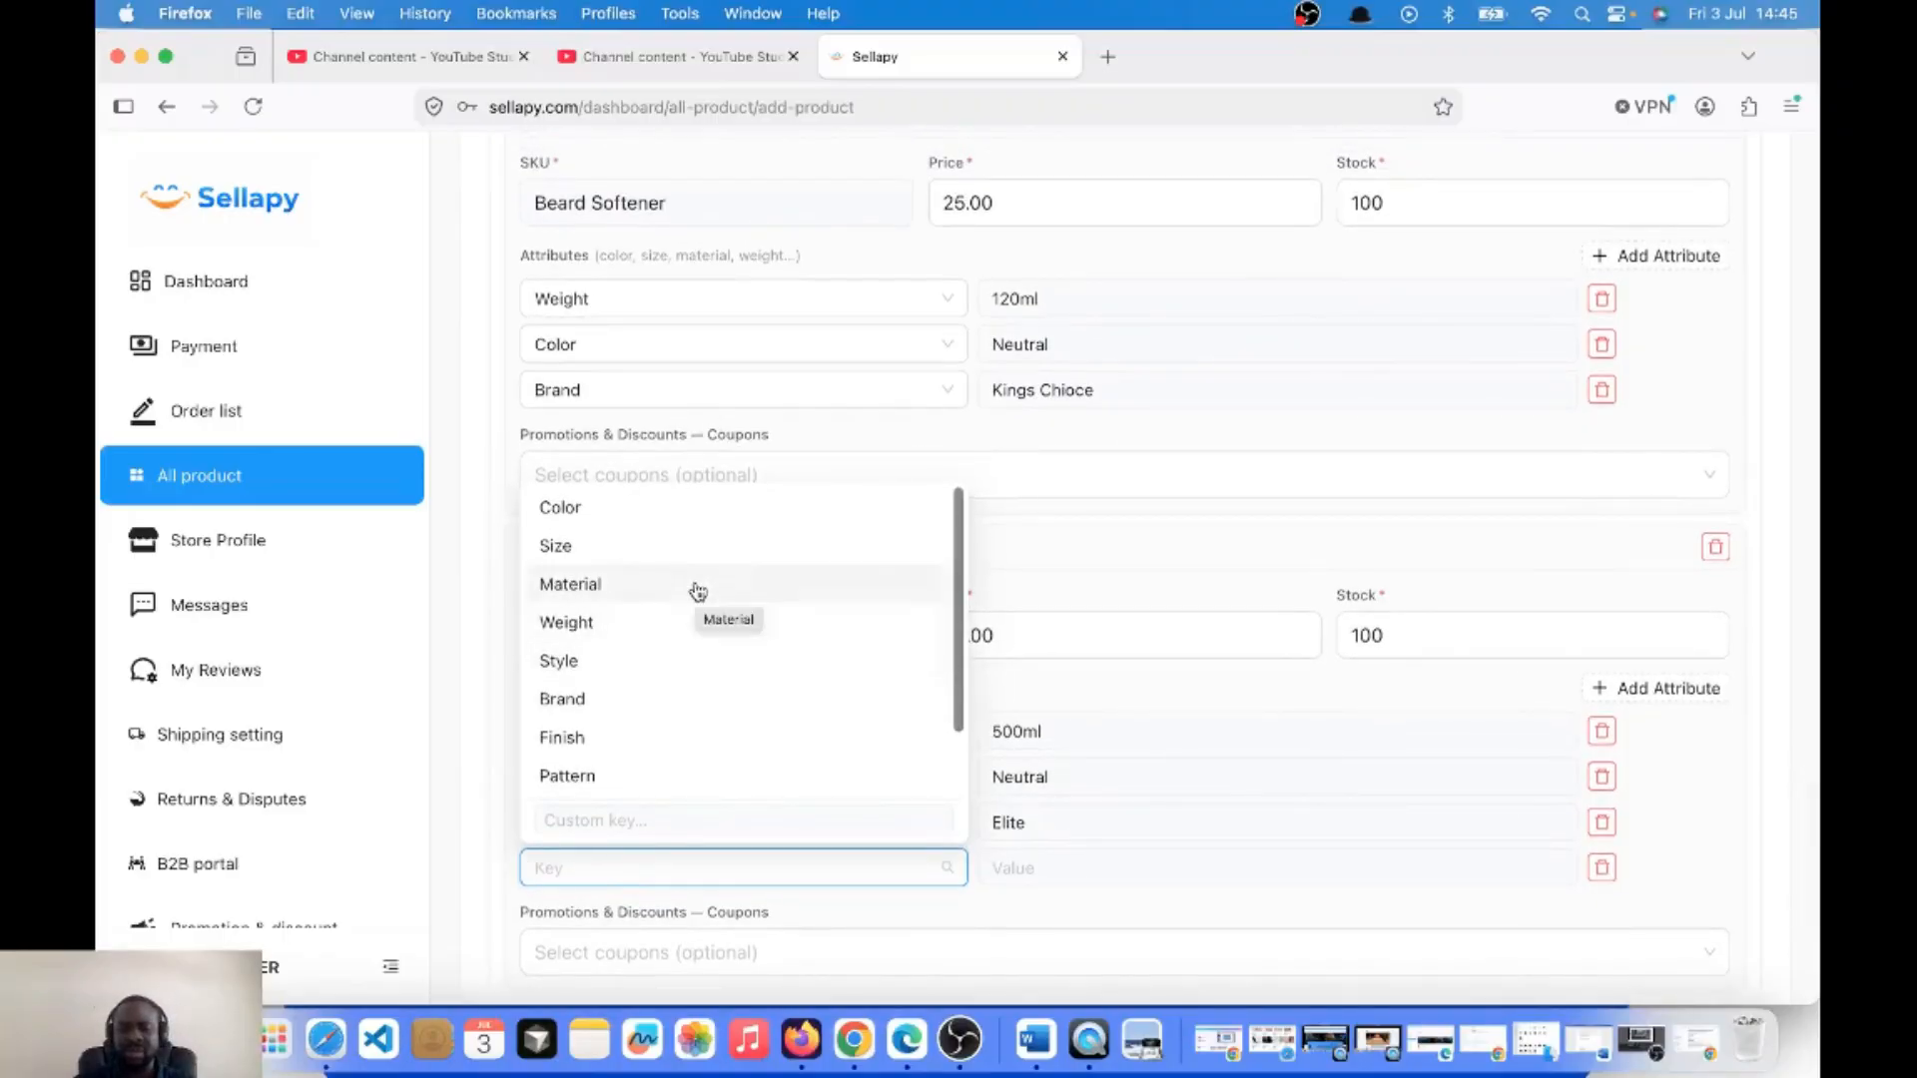
pyautogui.click(698, 591)
pyautogui.click(1007, 869)
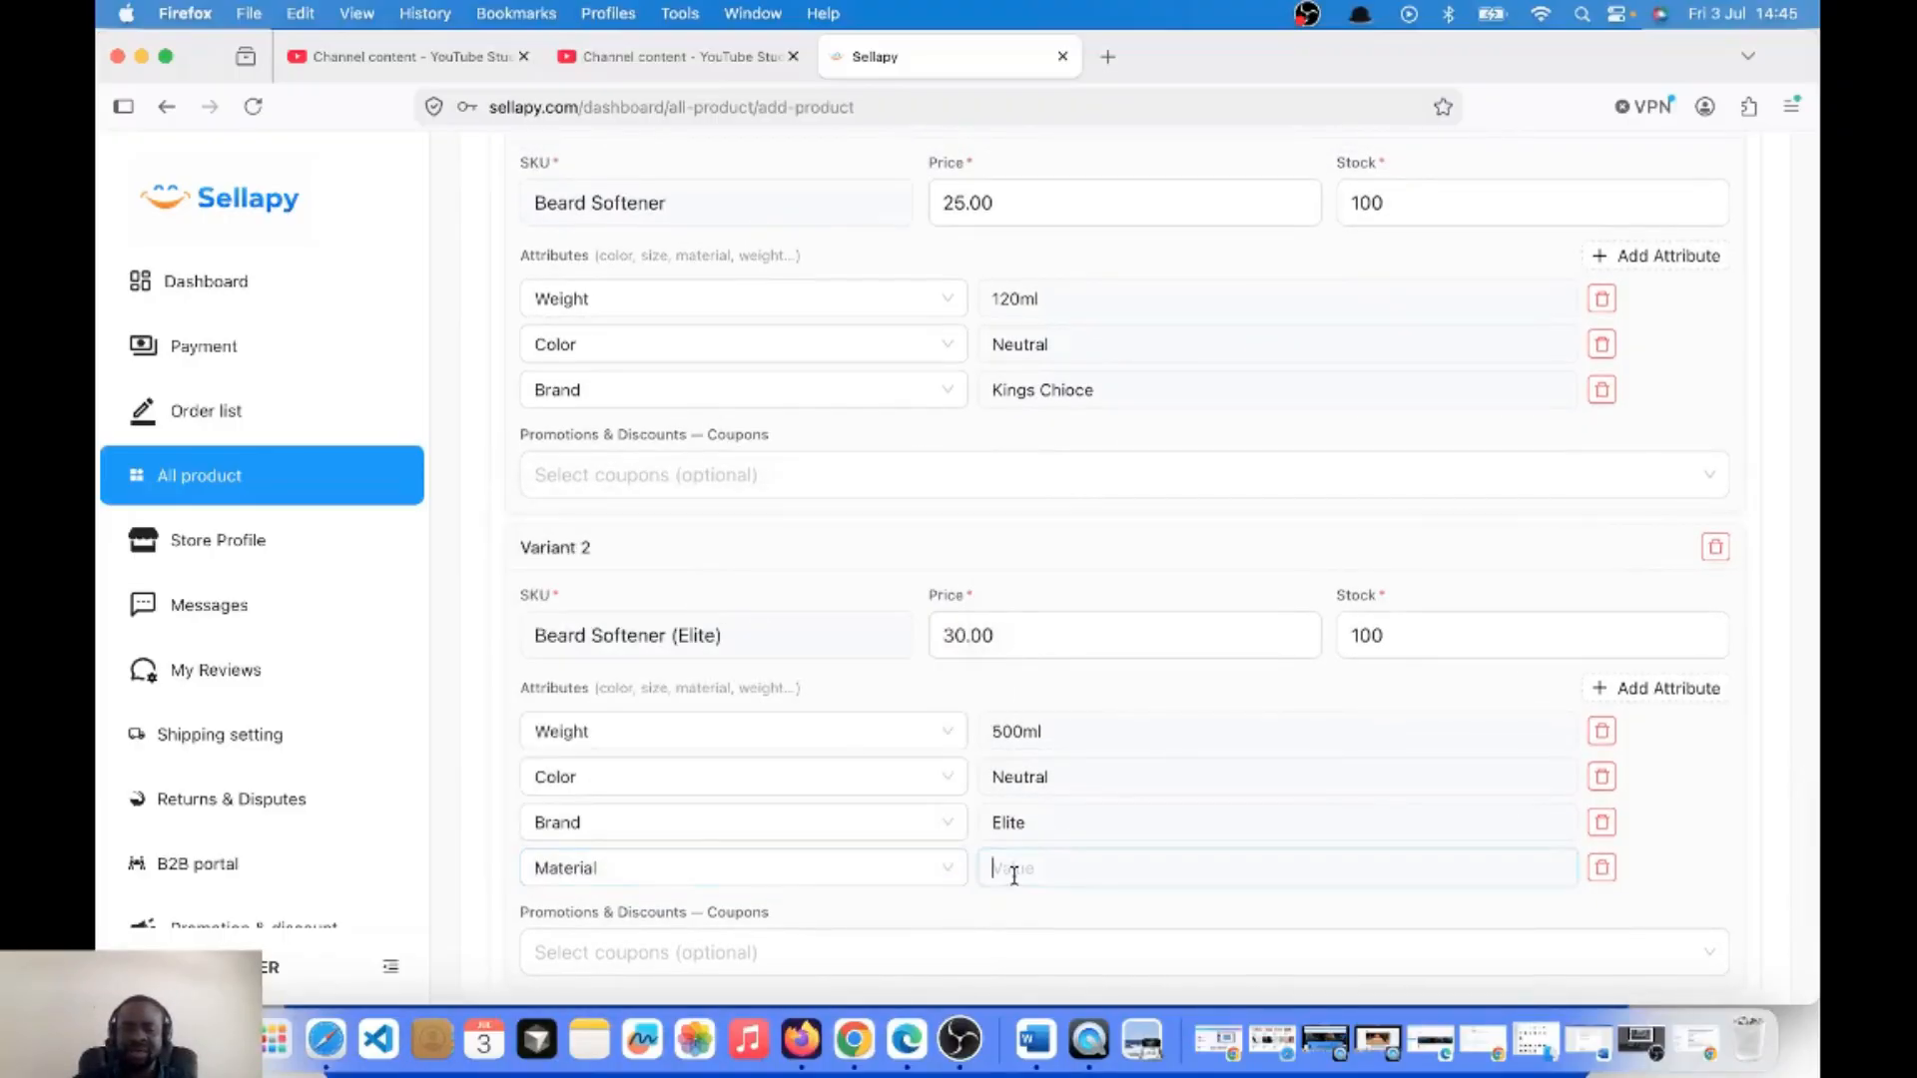
pyautogui.write('Soa')
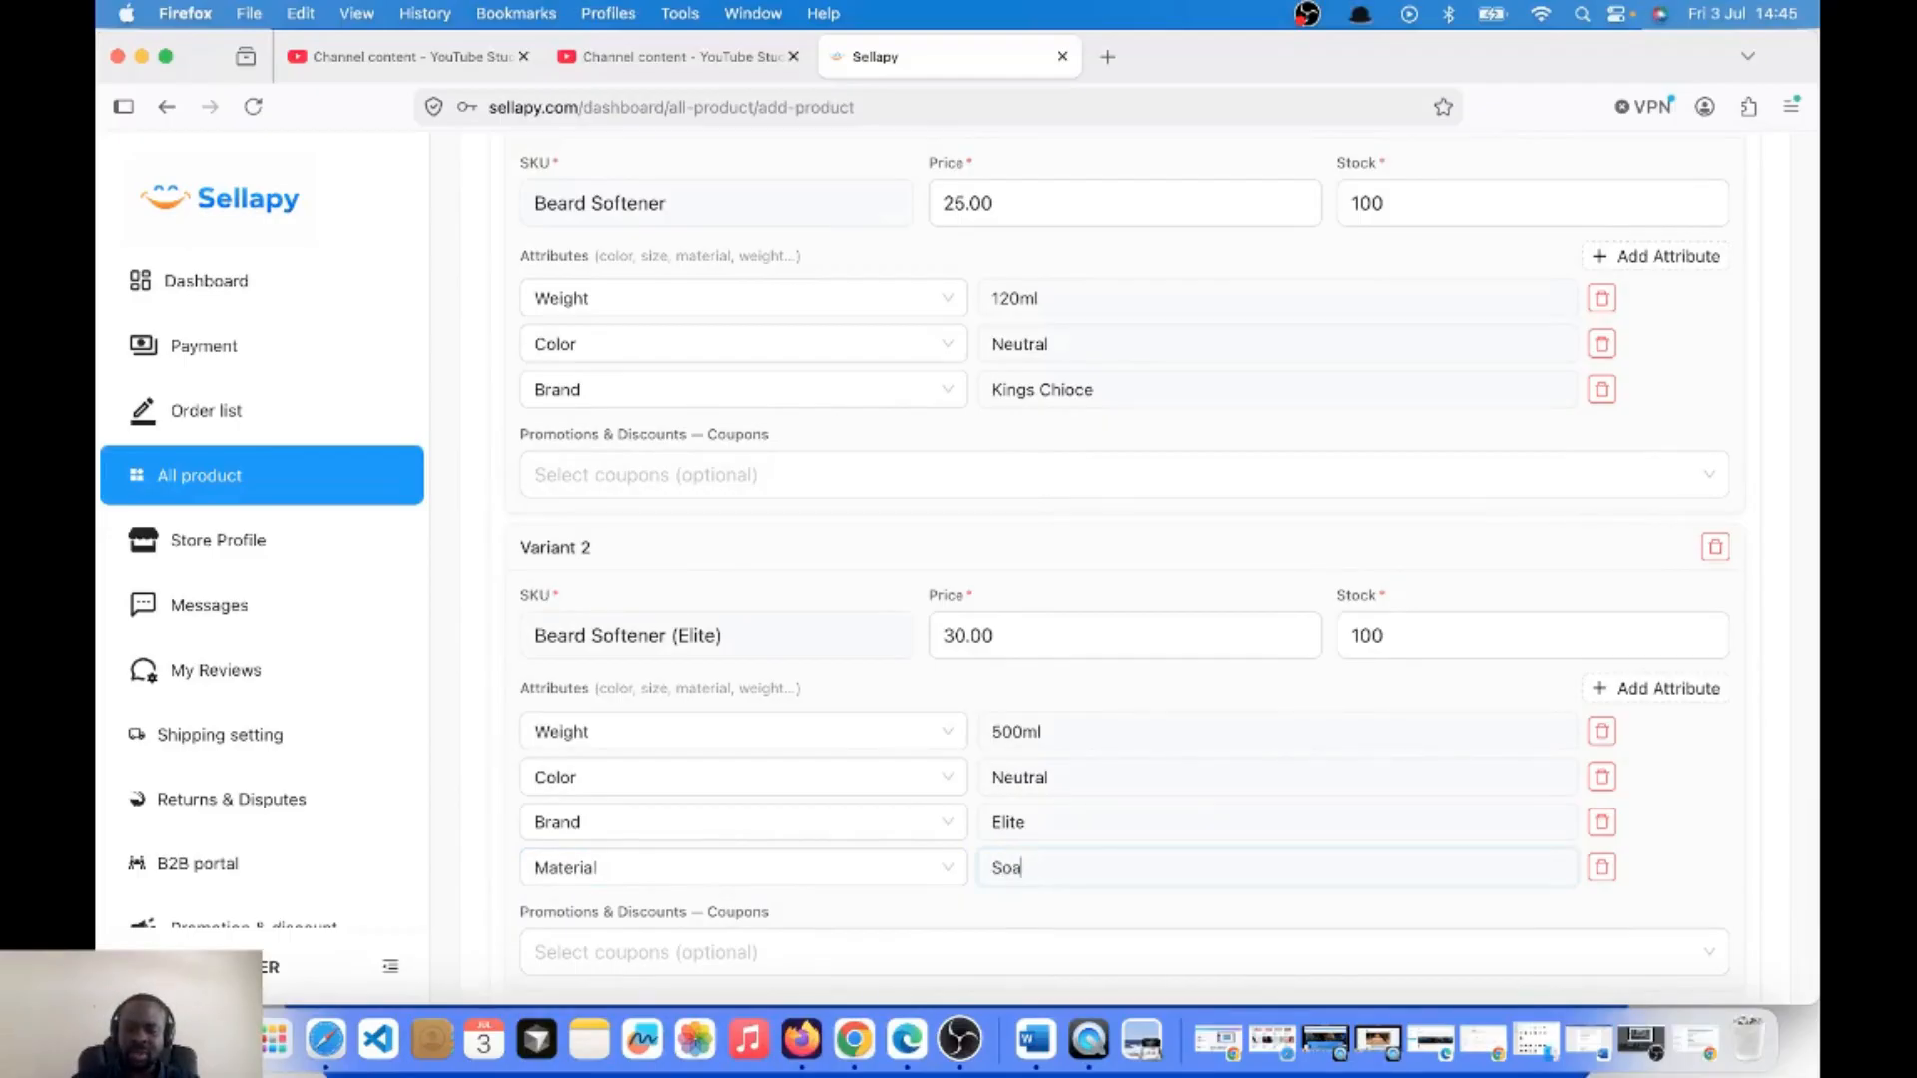
pyautogui.press('BackSpace')
pyautogui.press('BackSpace')
pyautogui.press('BackSpace')
pyautogui.write('Foam')
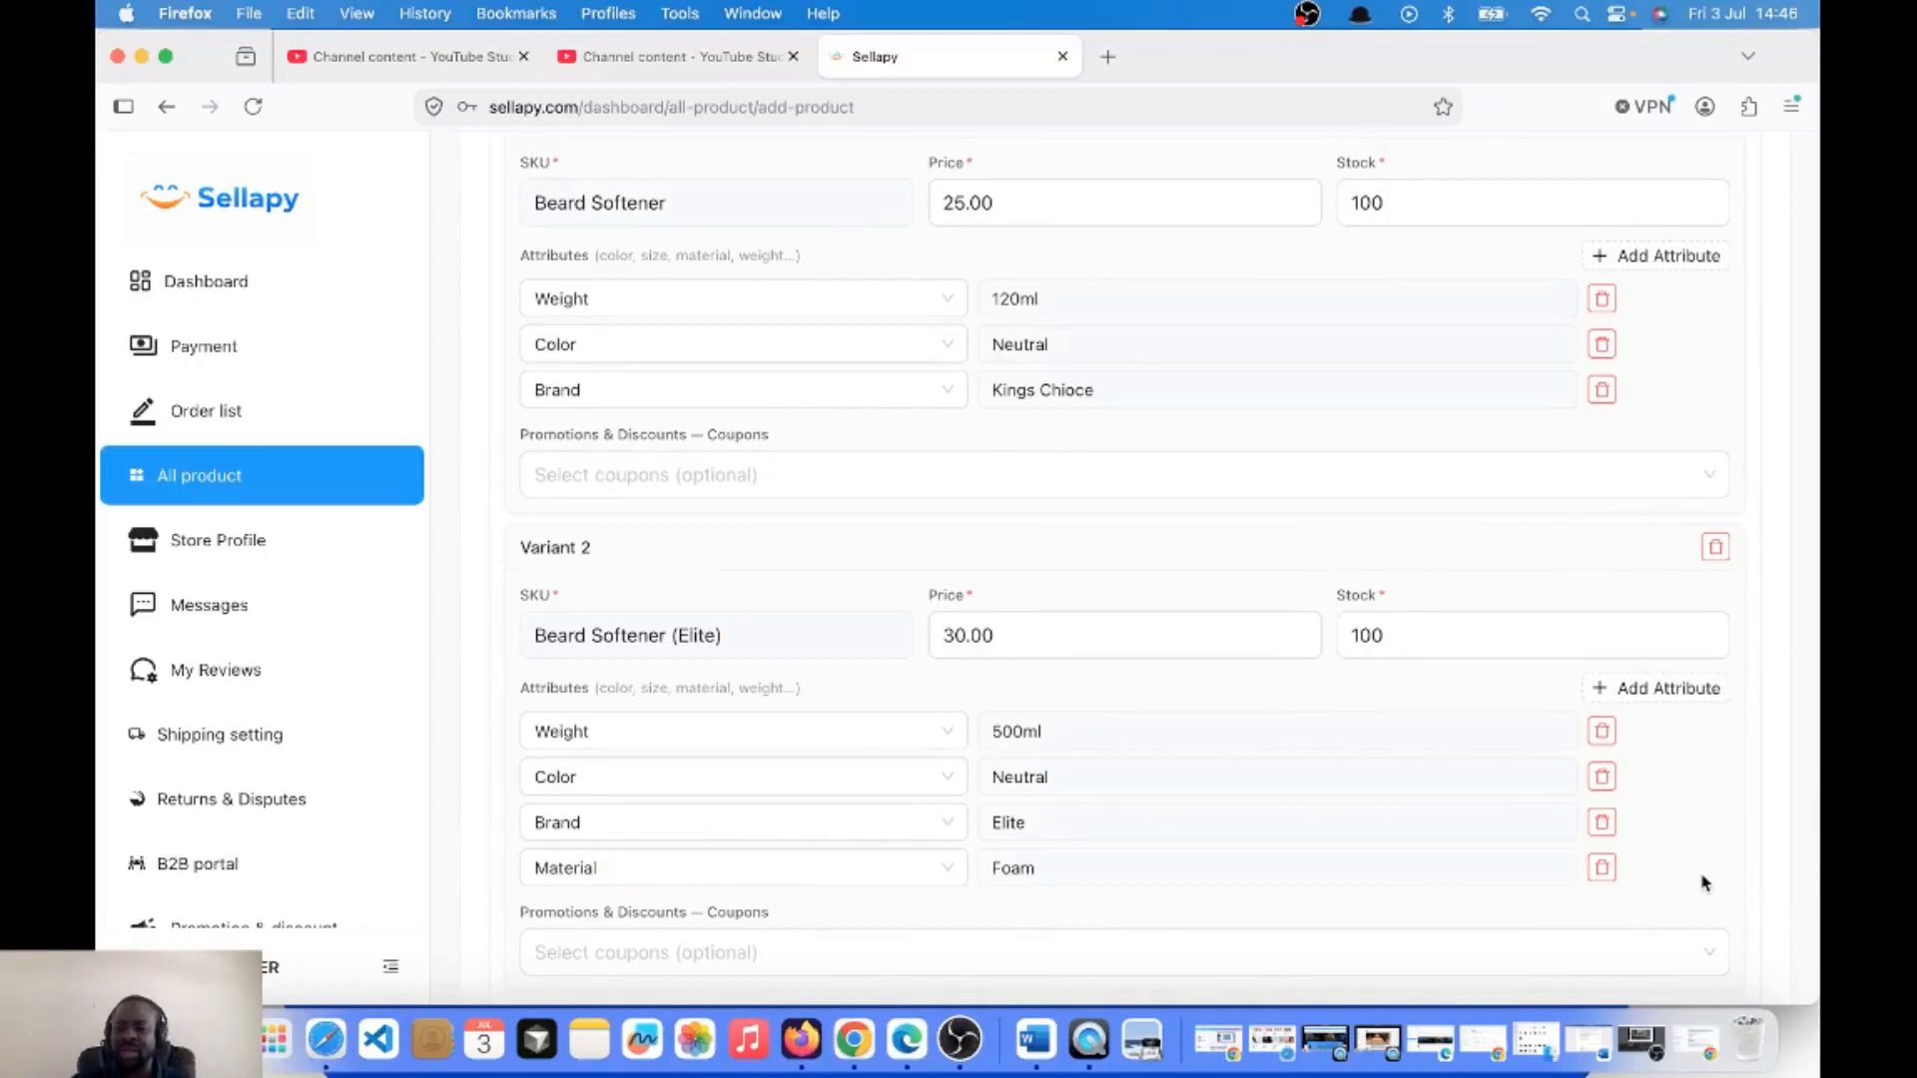
# Add a blank third product variant and delete it again.
pyautogui.scroll(4, 1754, 410)
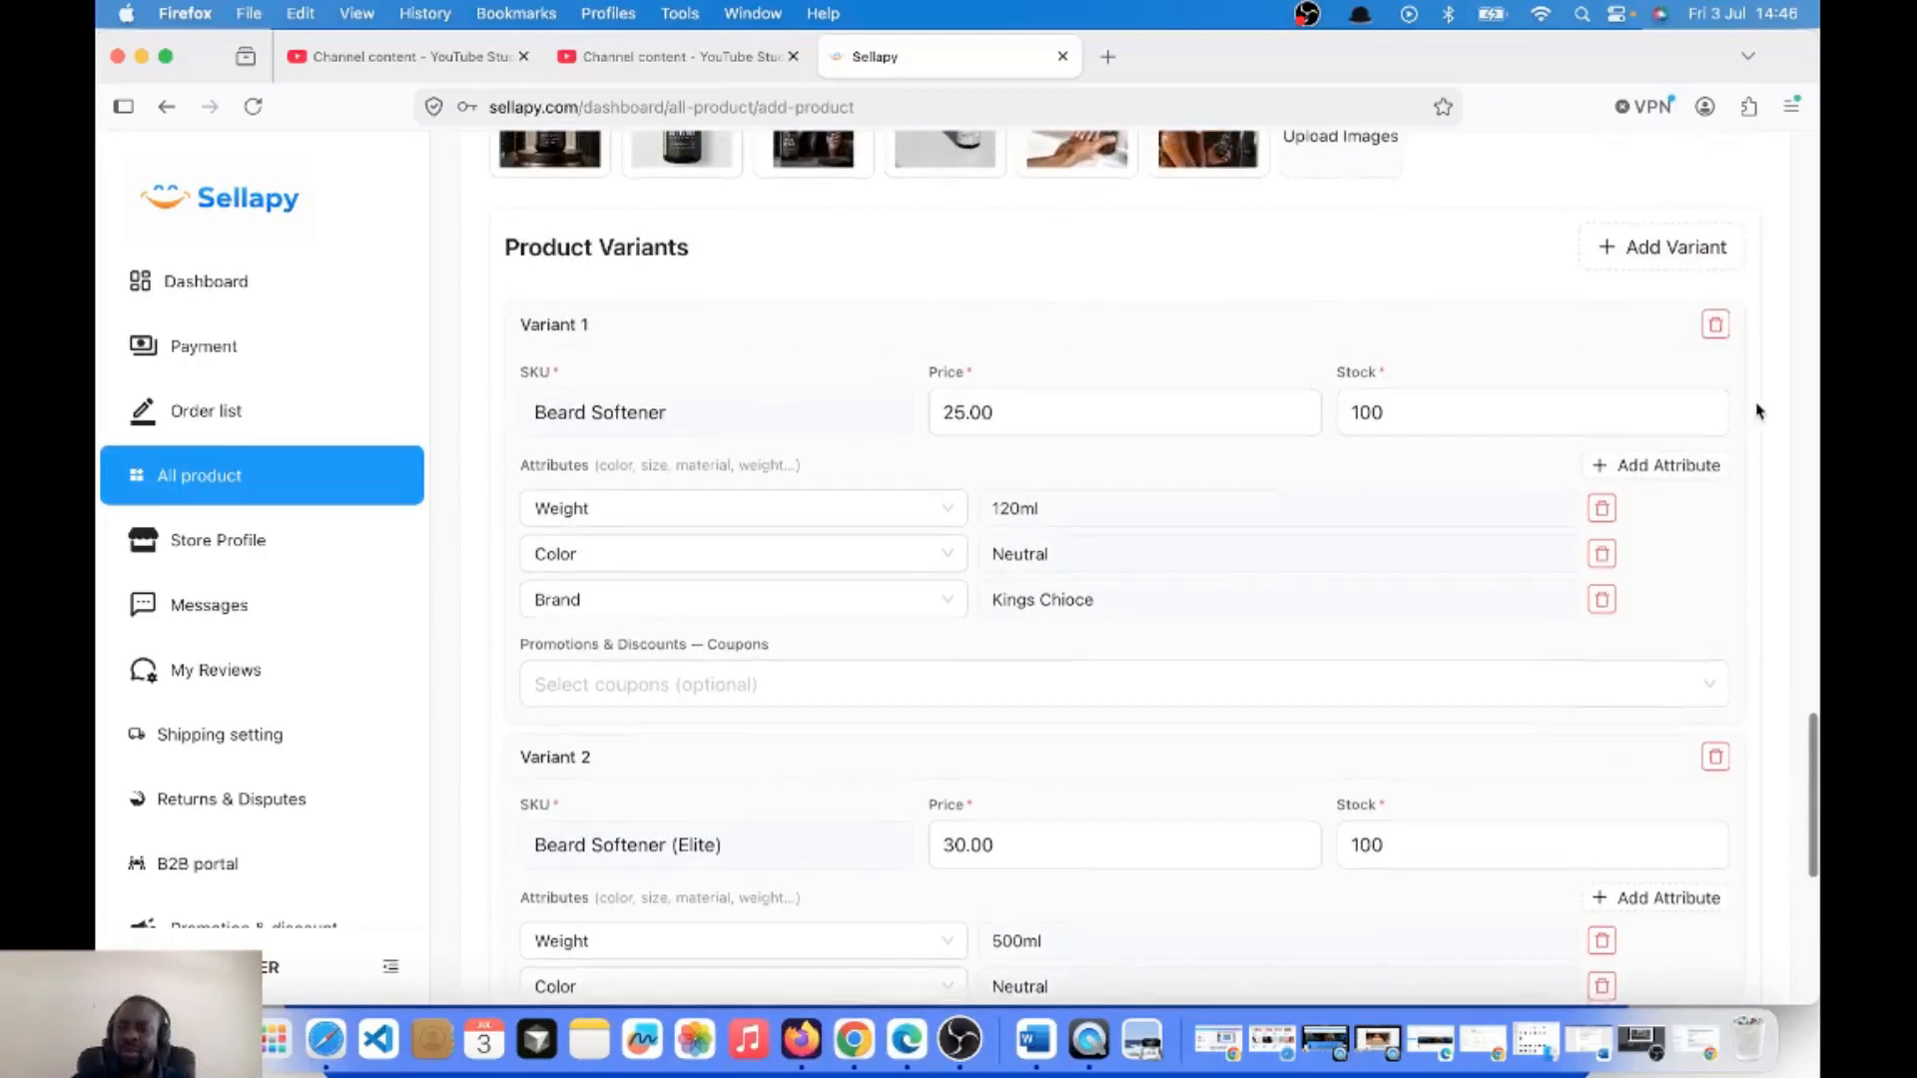
pyautogui.click(1643, 246)
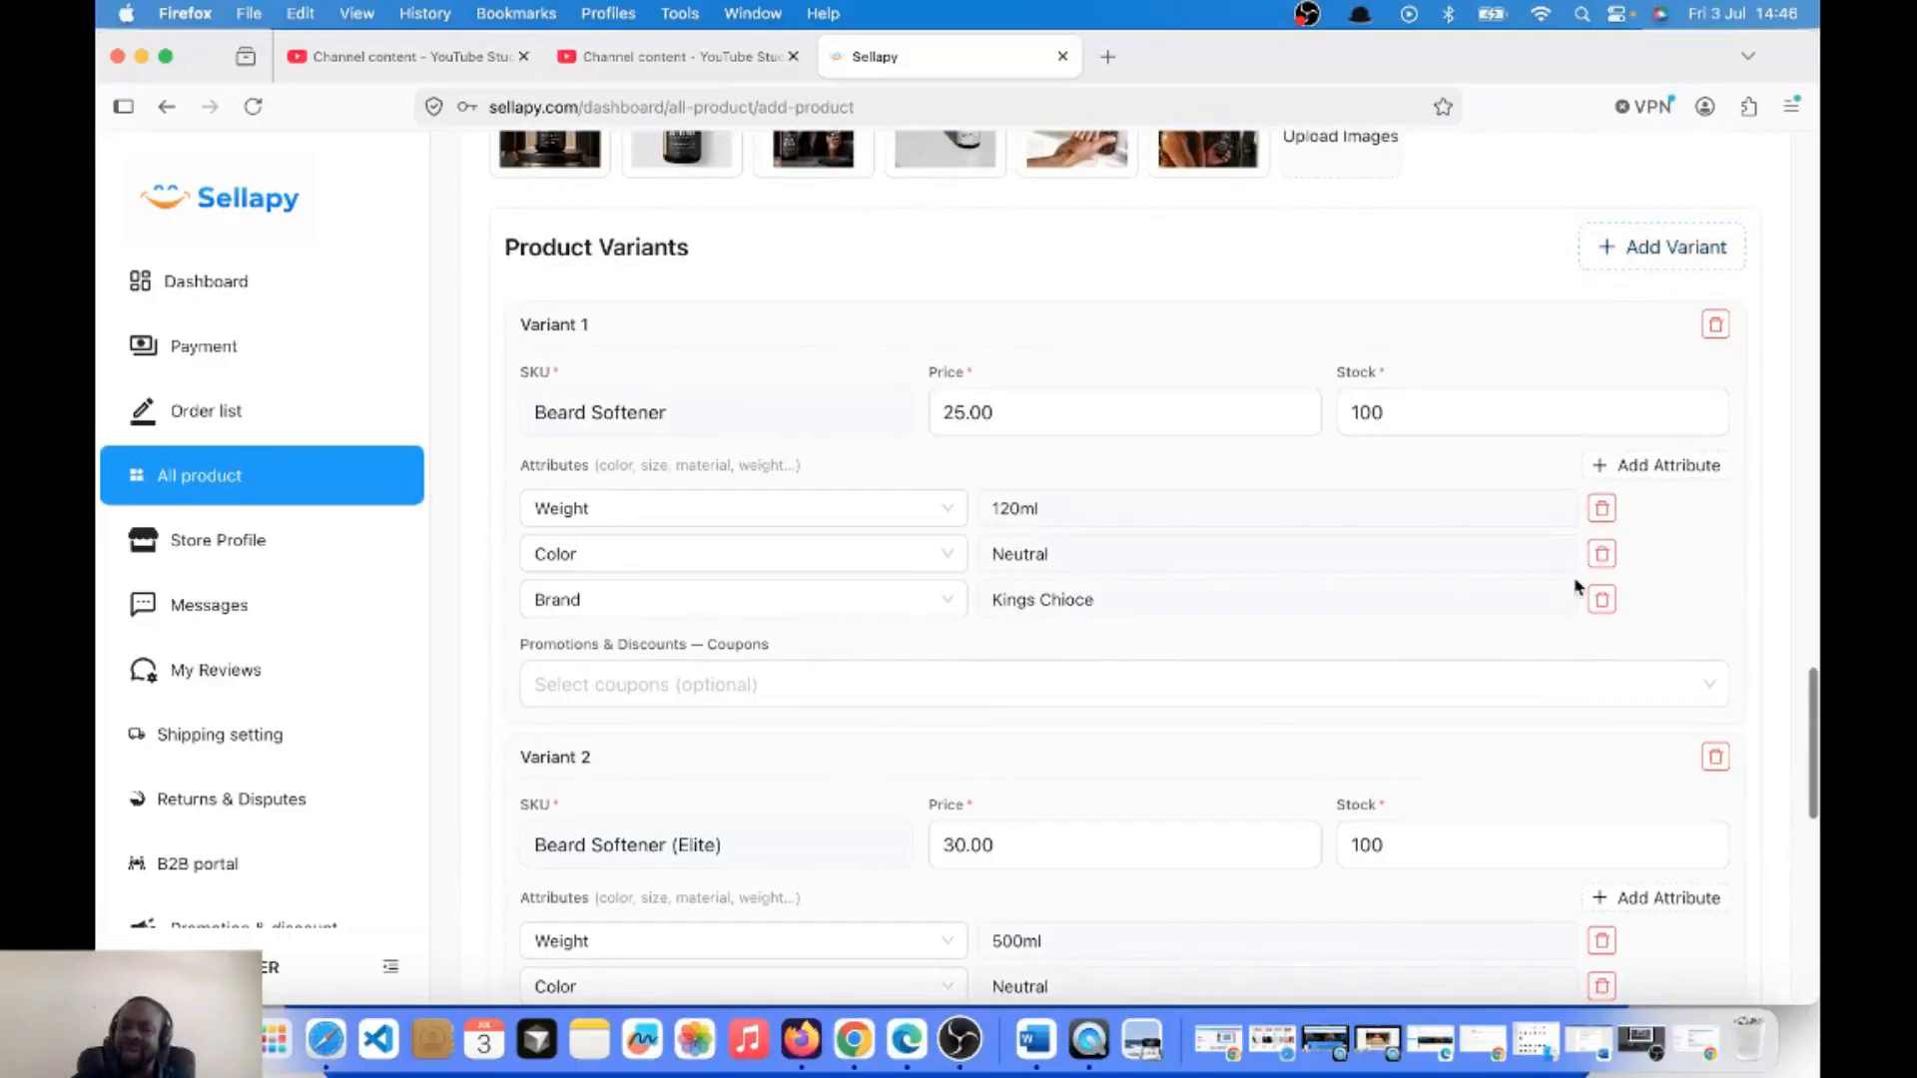
pyautogui.scroll(-8, 1574, 584)
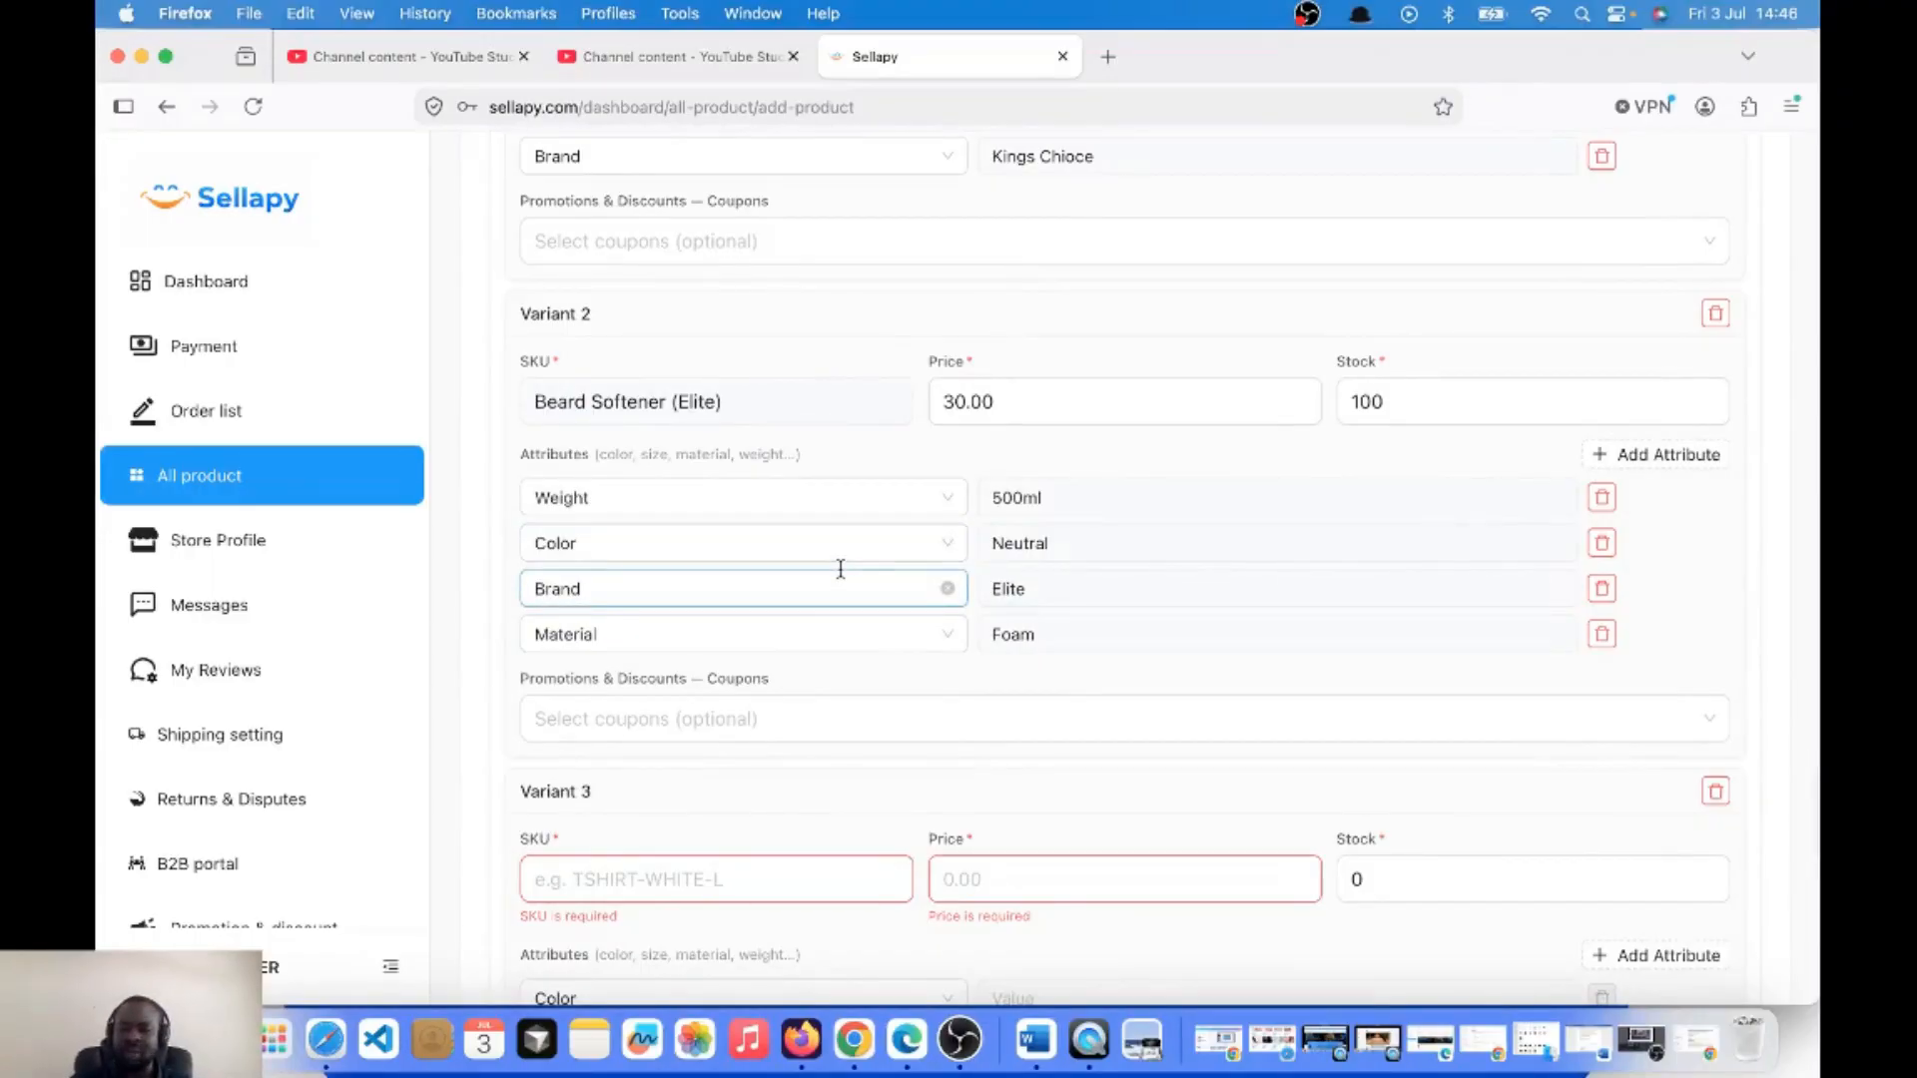
pyautogui.scroll(-5, 841, 568)
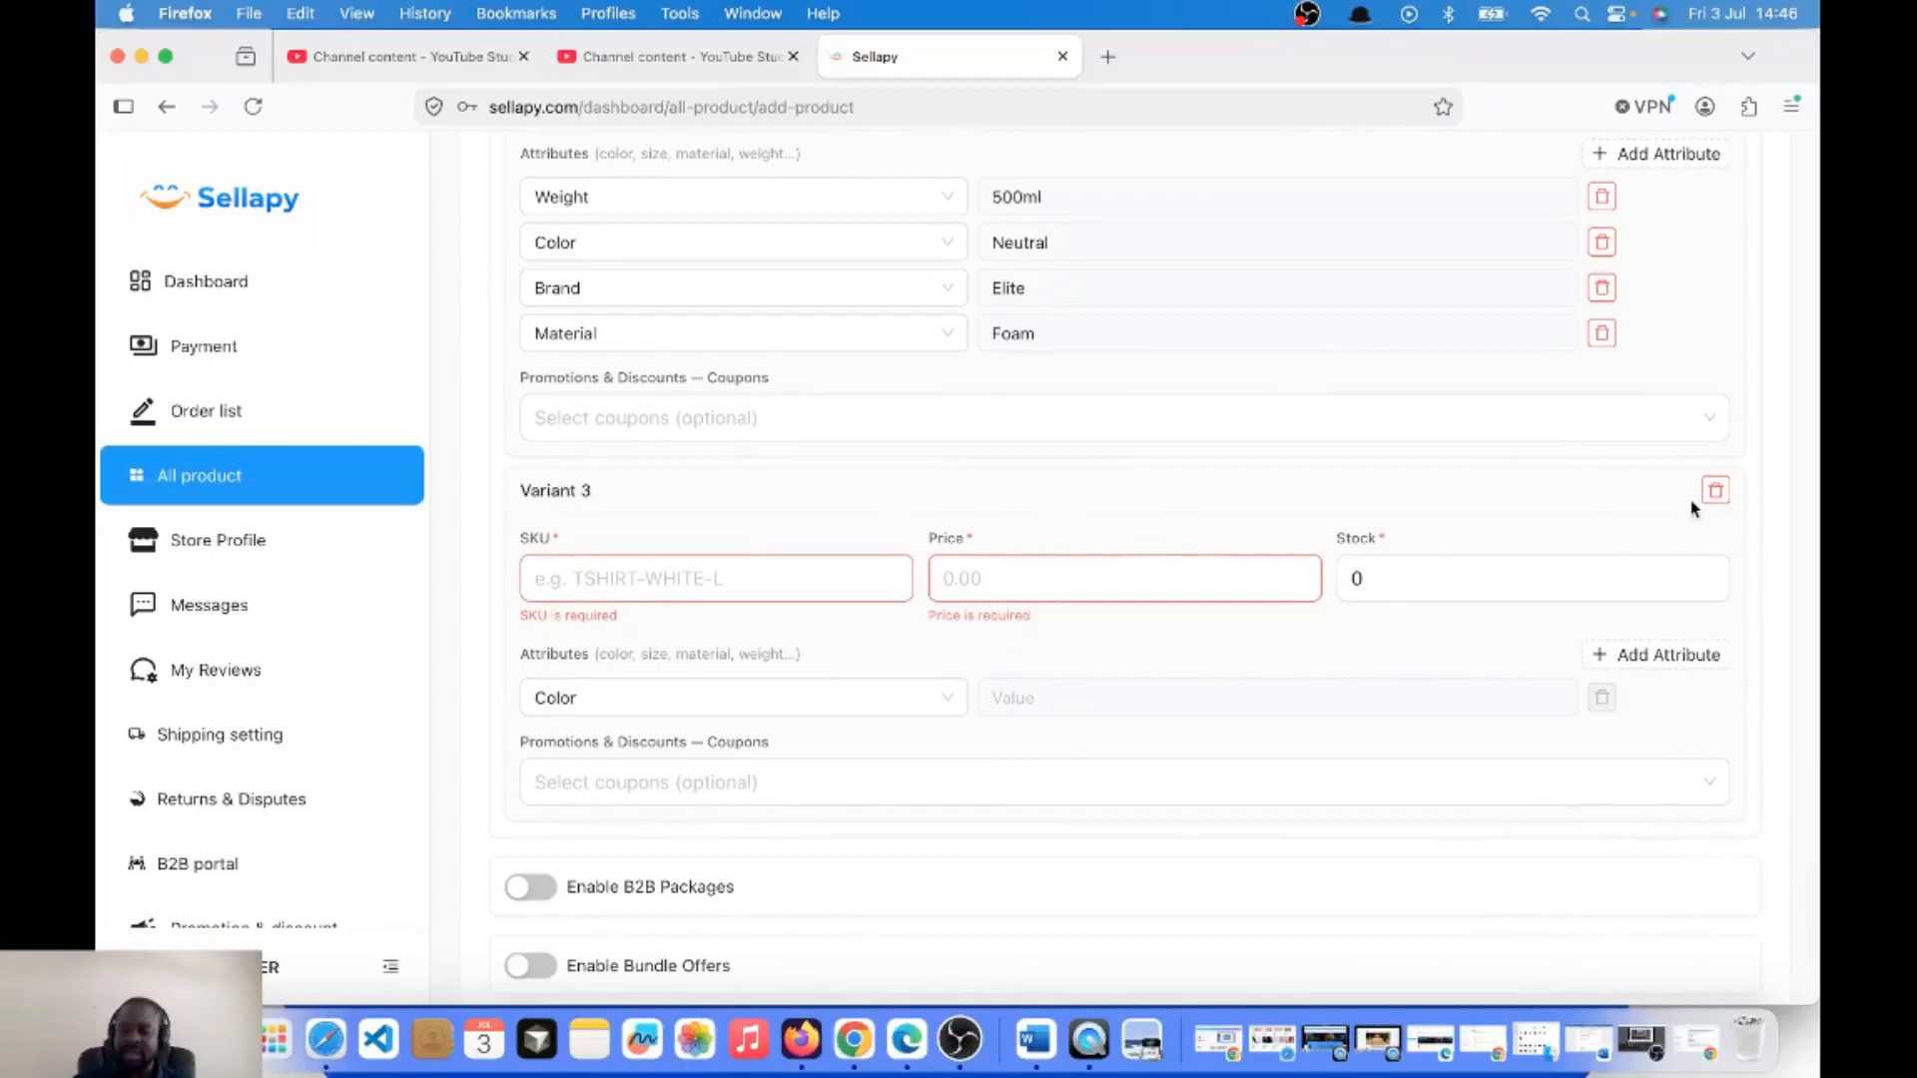
pyautogui.click(1715, 490)
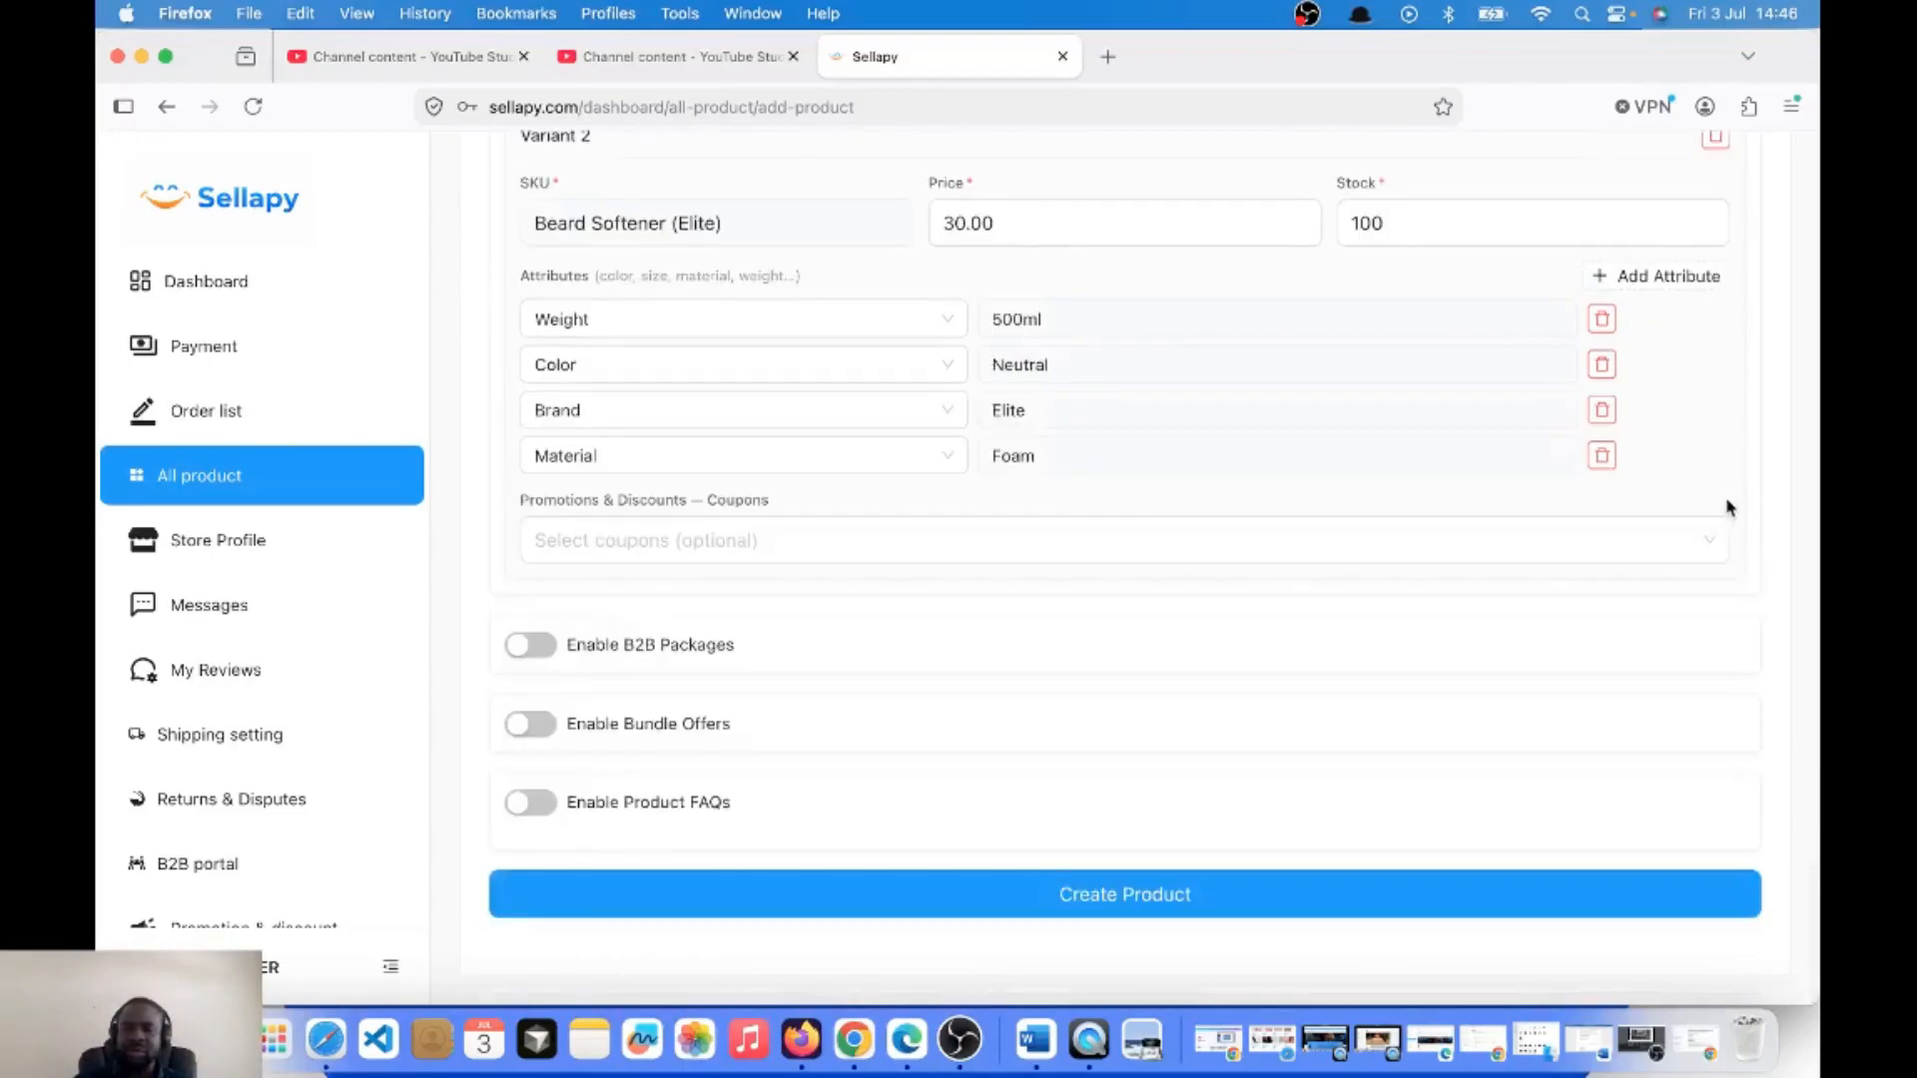
# Apply the MAY26 coupon to Variant 2 and remove it again.
pyautogui.scroll(3, 1733, 445)
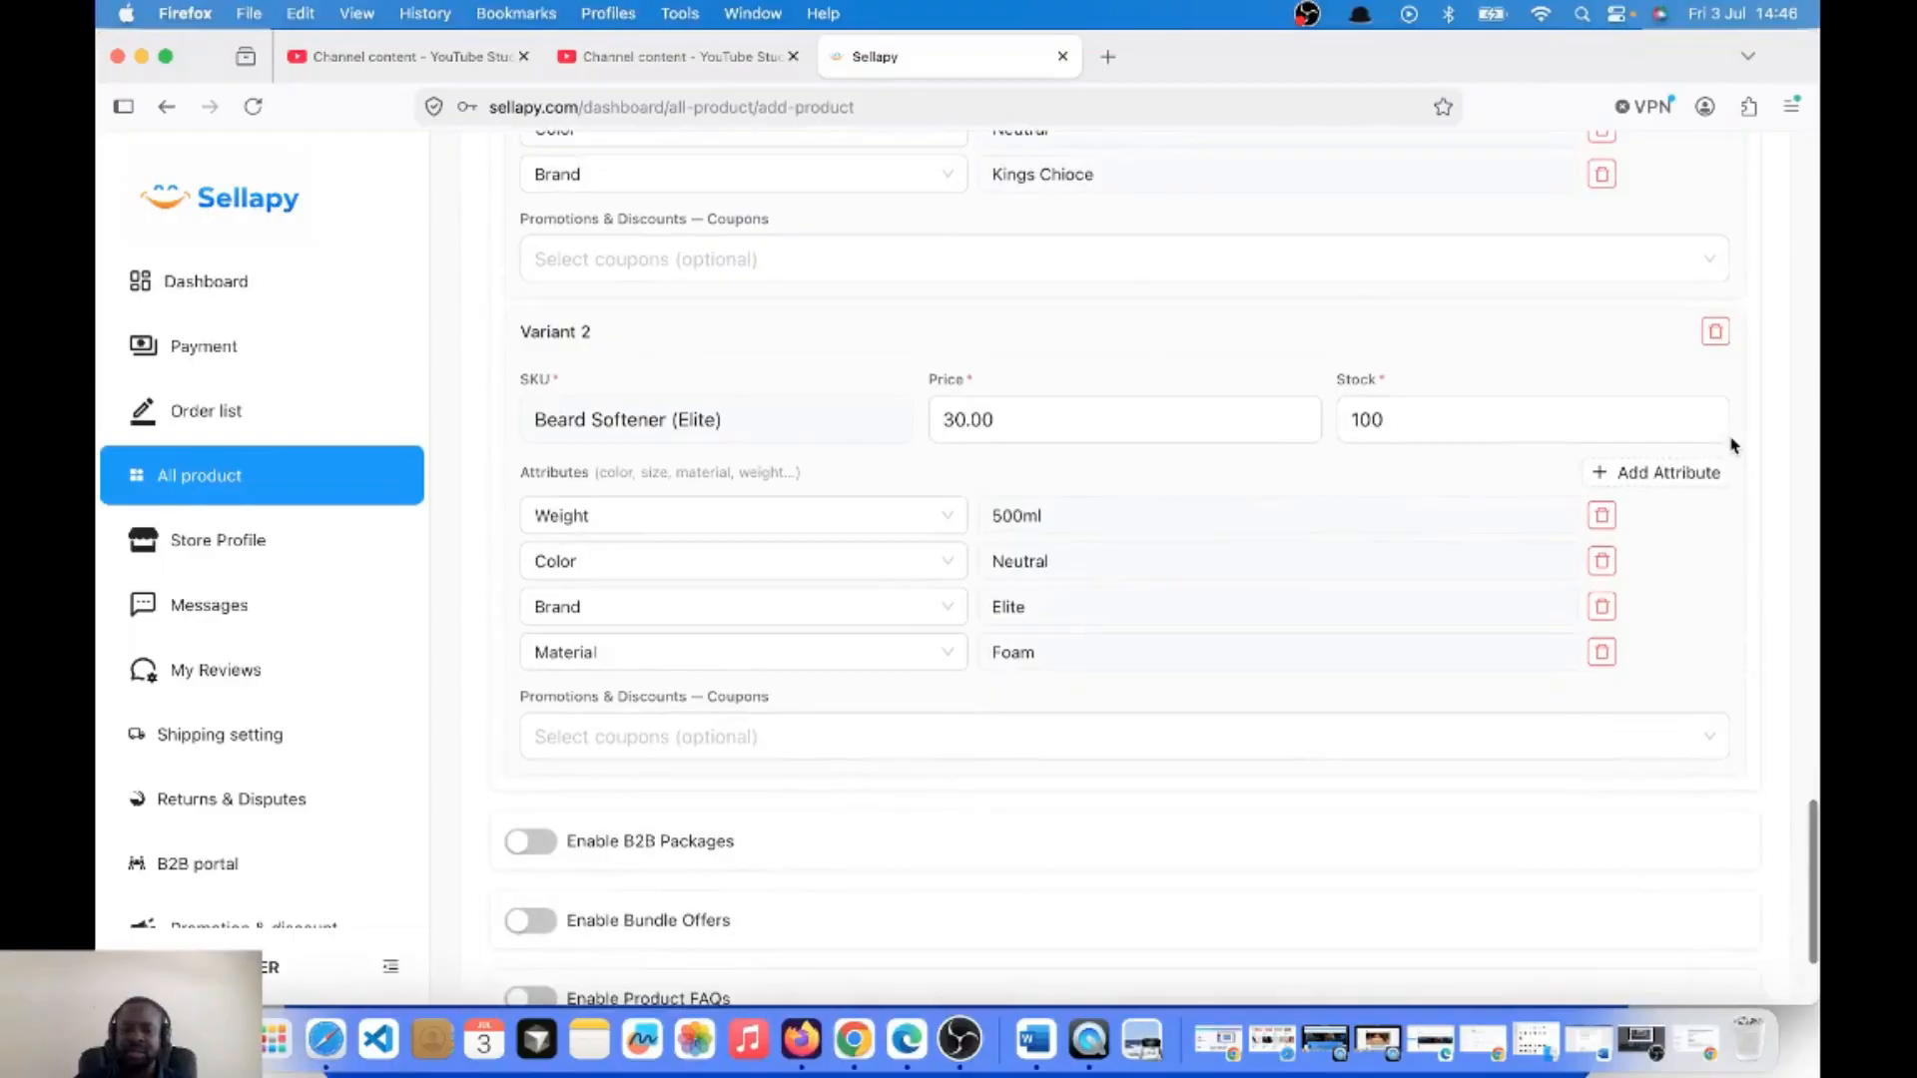
pyautogui.scroll(2, 1733, 445)
pyautogui.scroll(-4, 1734, 445)
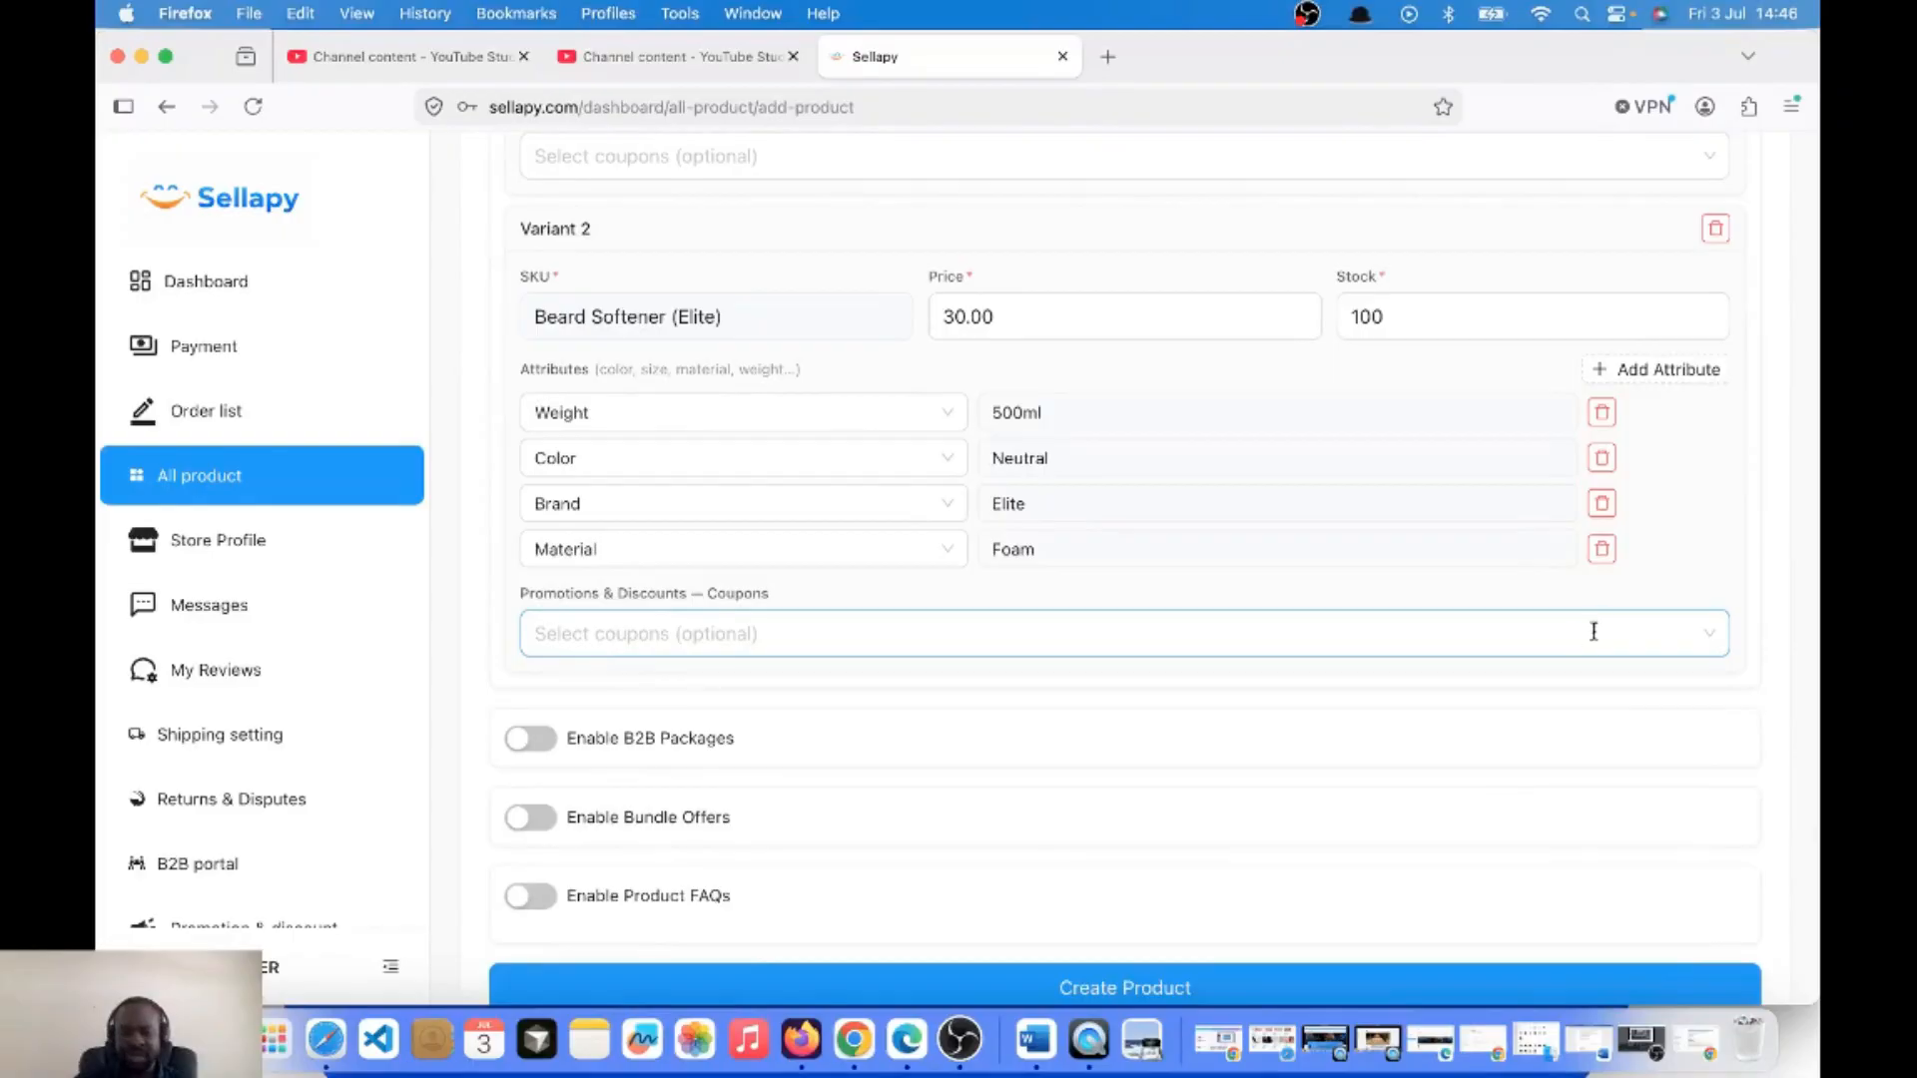
pyautogui.click(1447, 639)
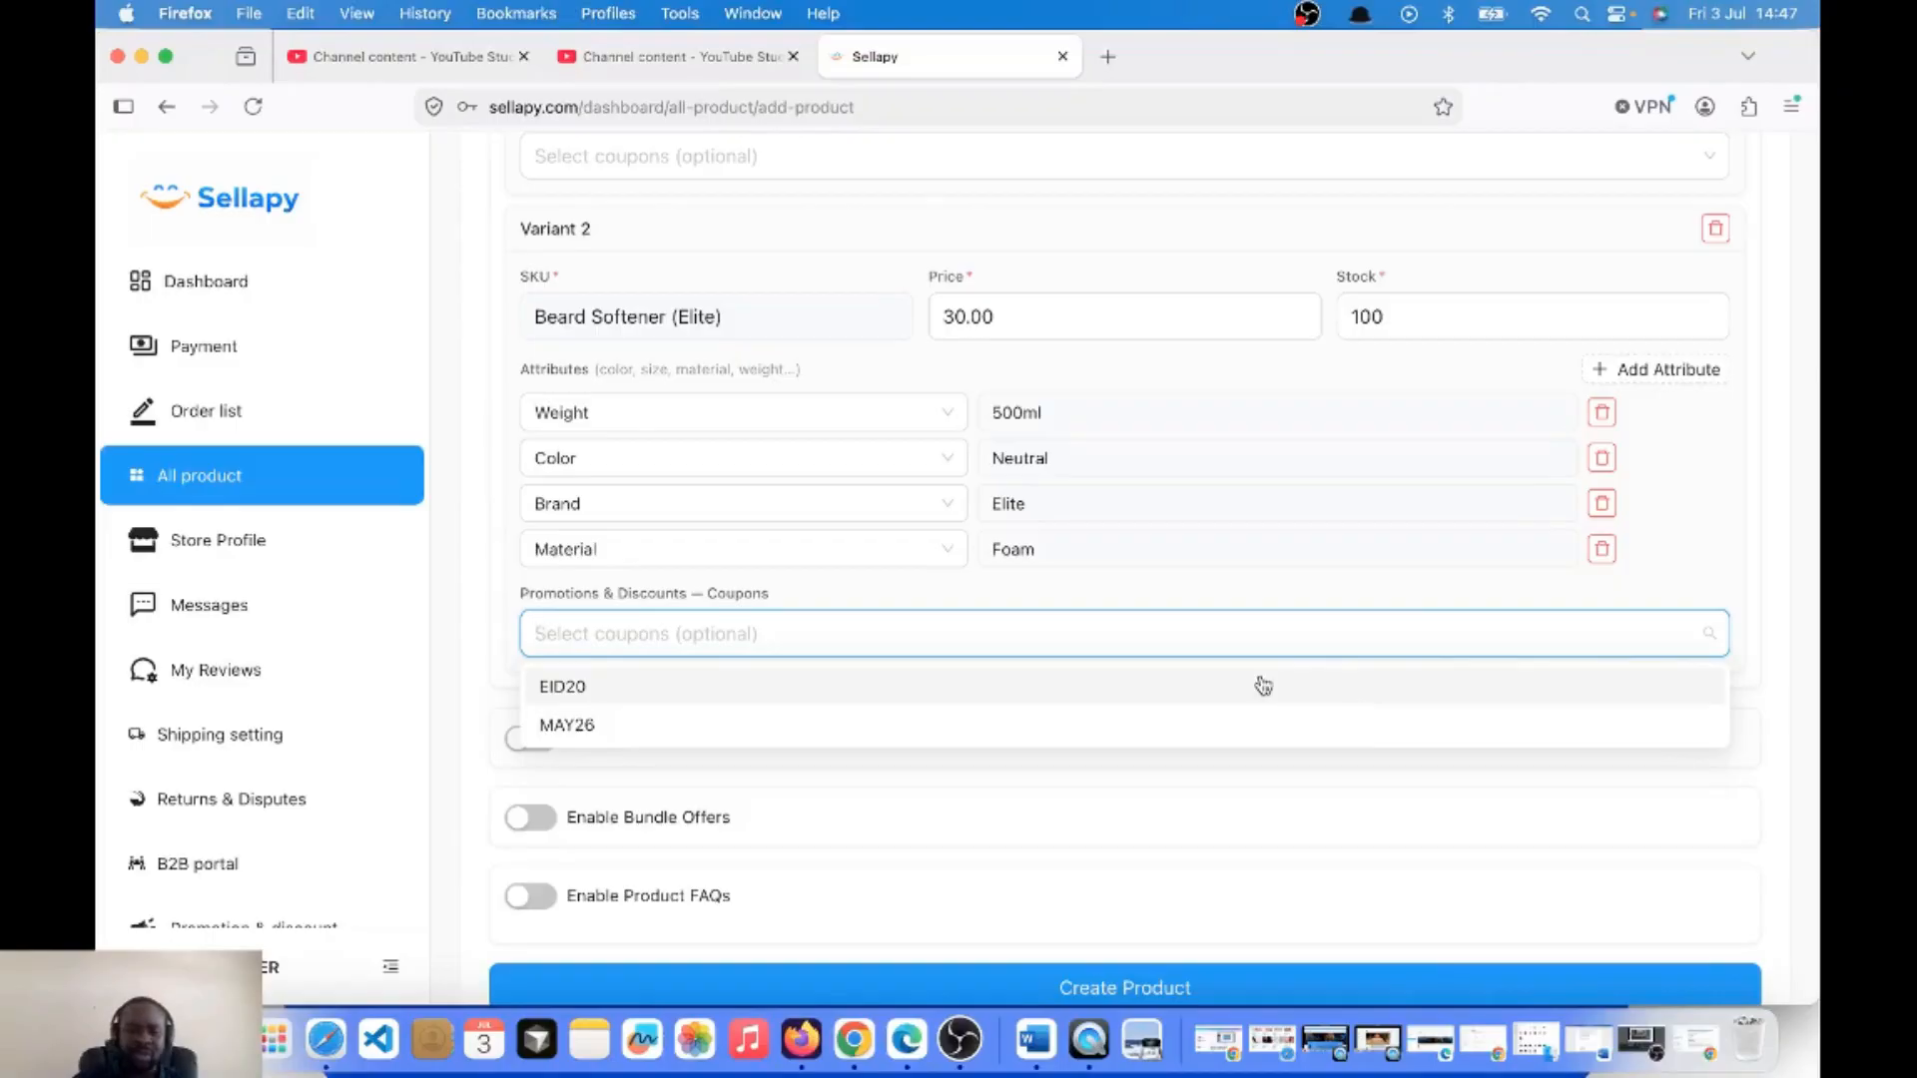
pyautogui.click(814, 736)
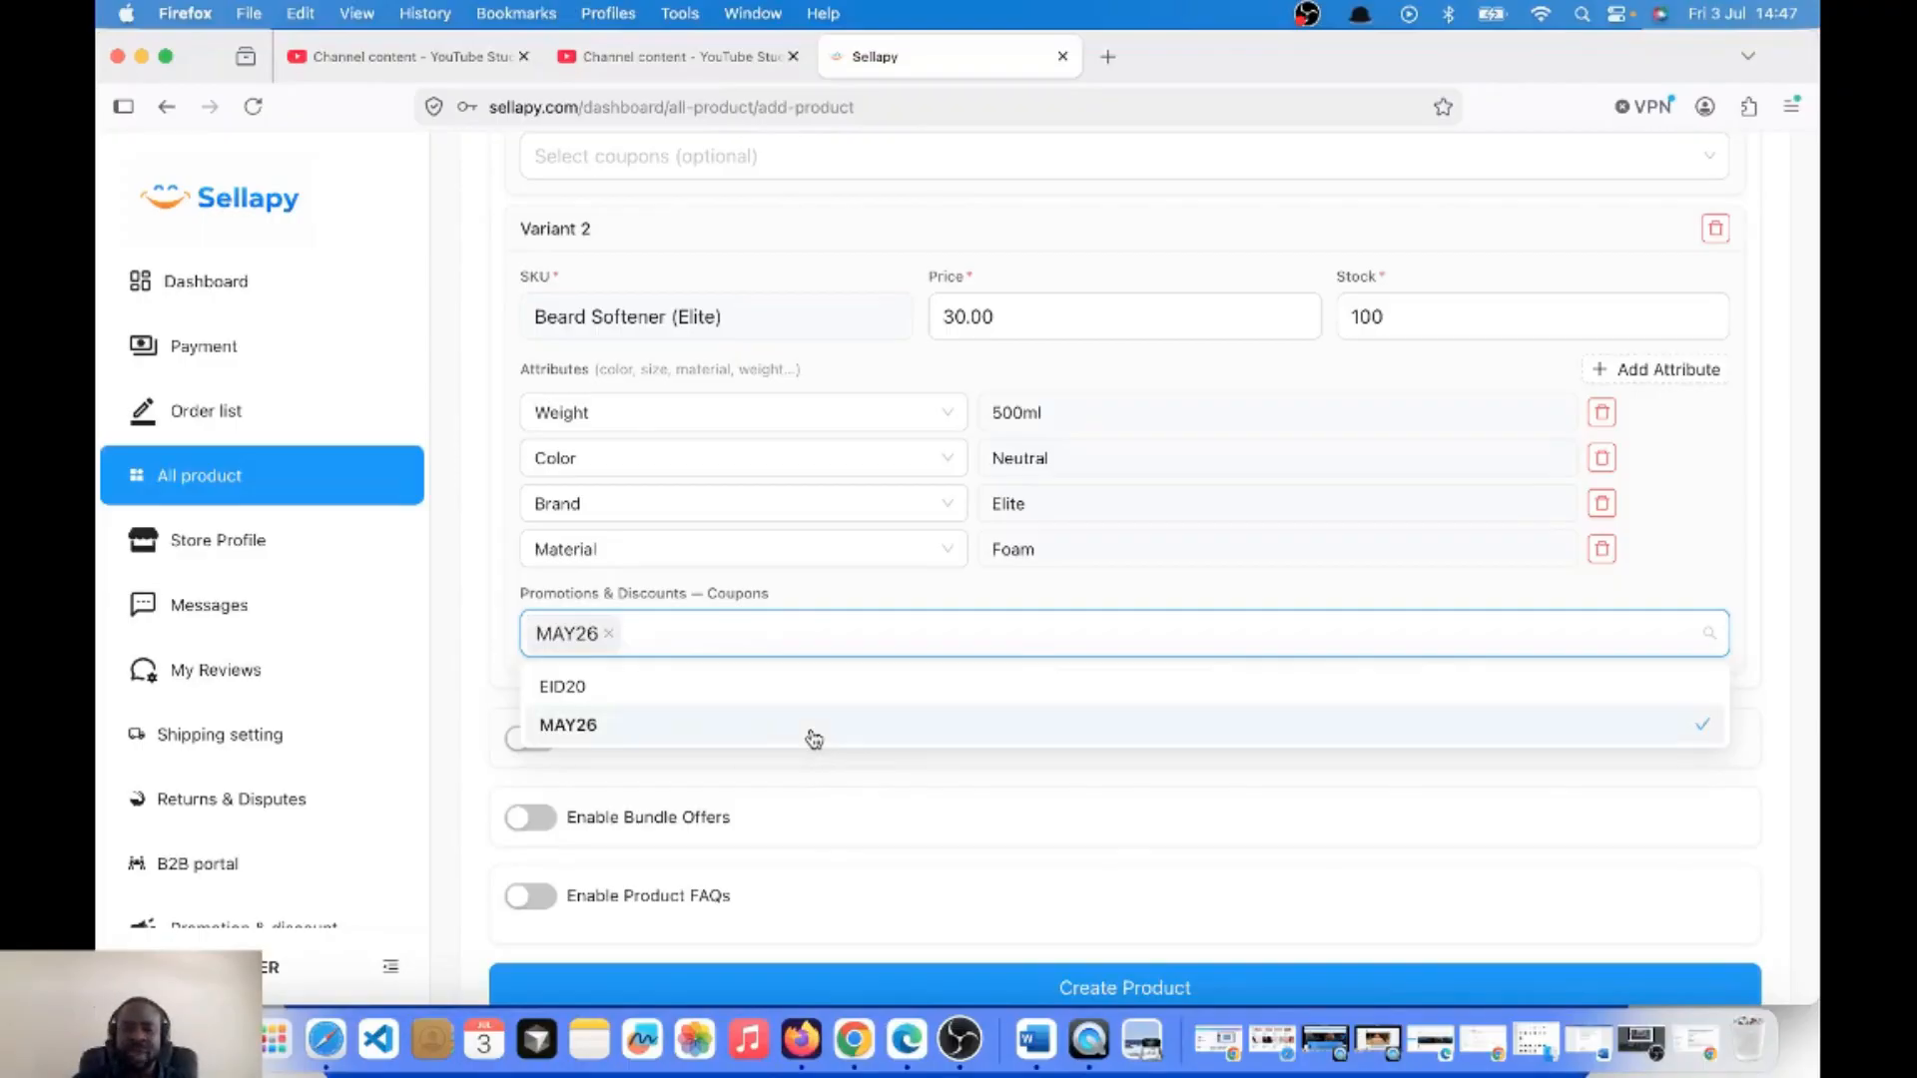
pyautogui.click(467, 699)
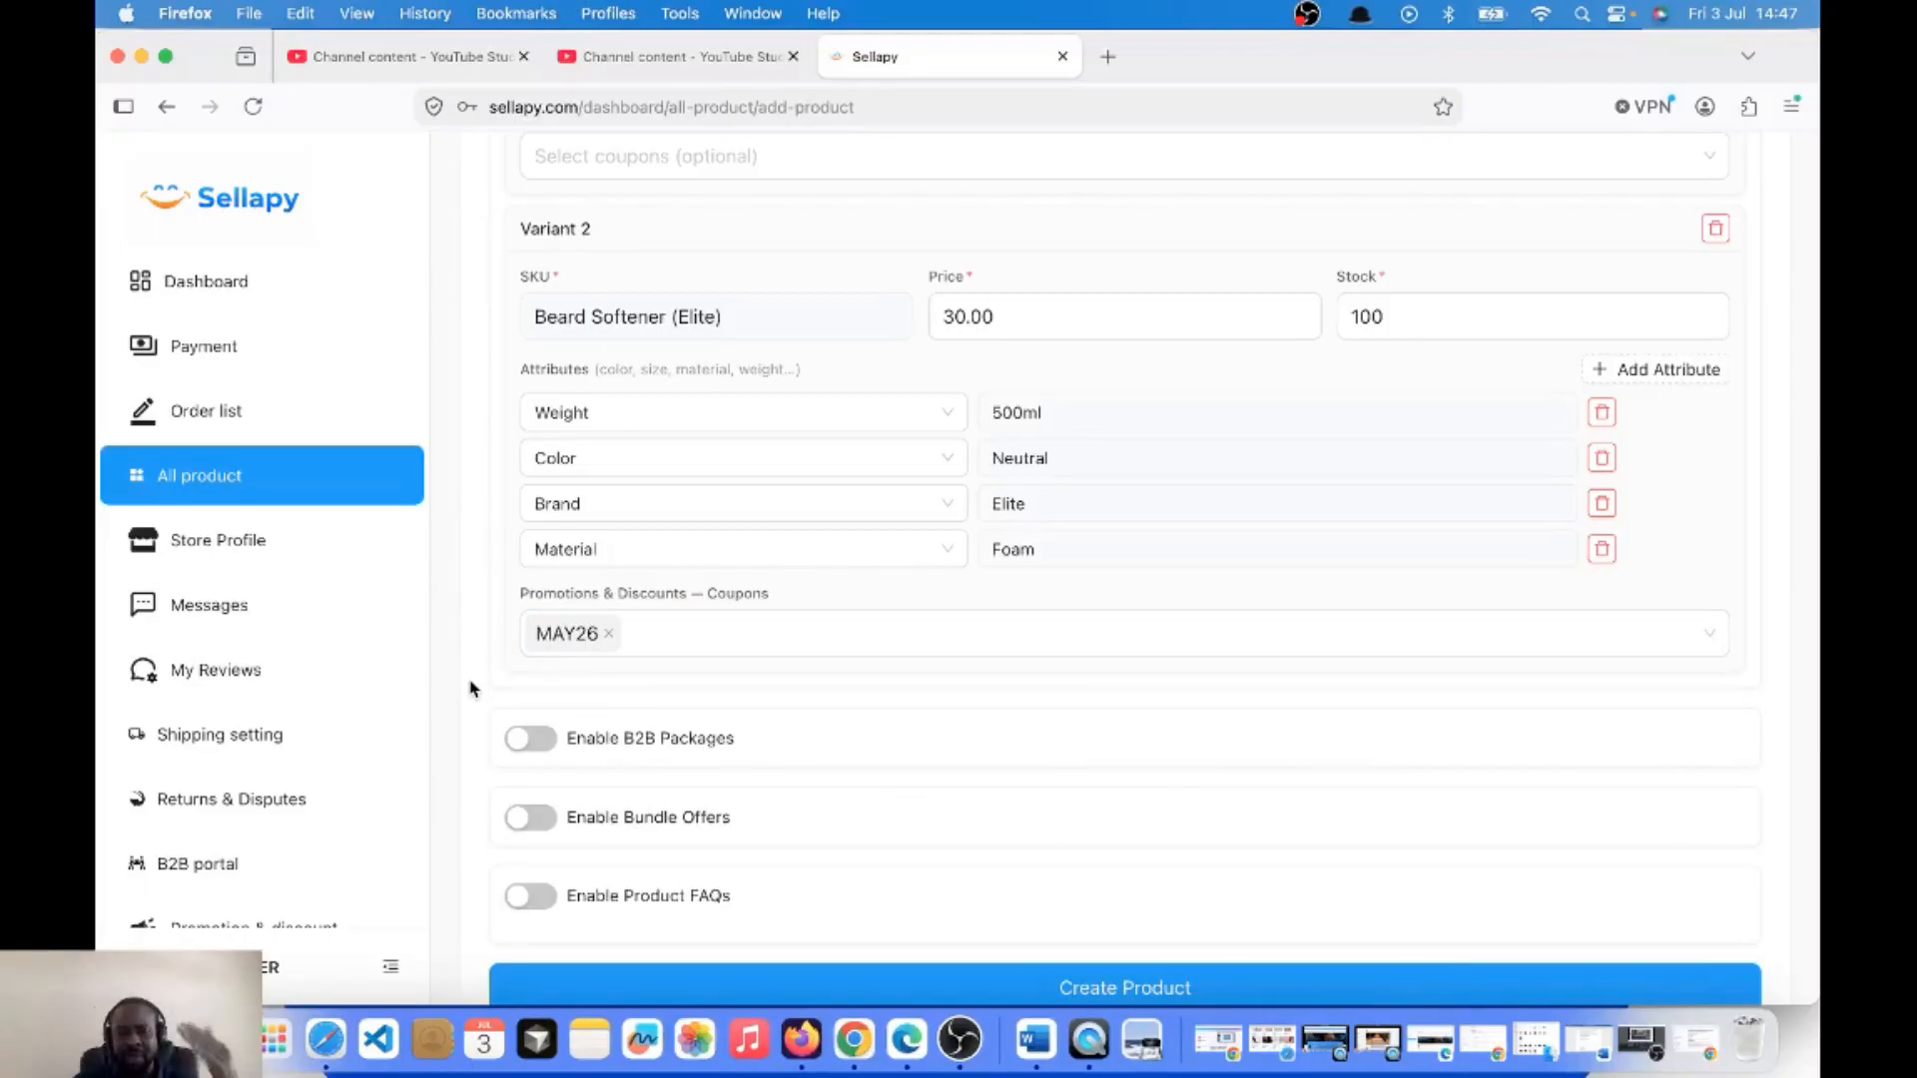
pyautogui.click(610, 635)
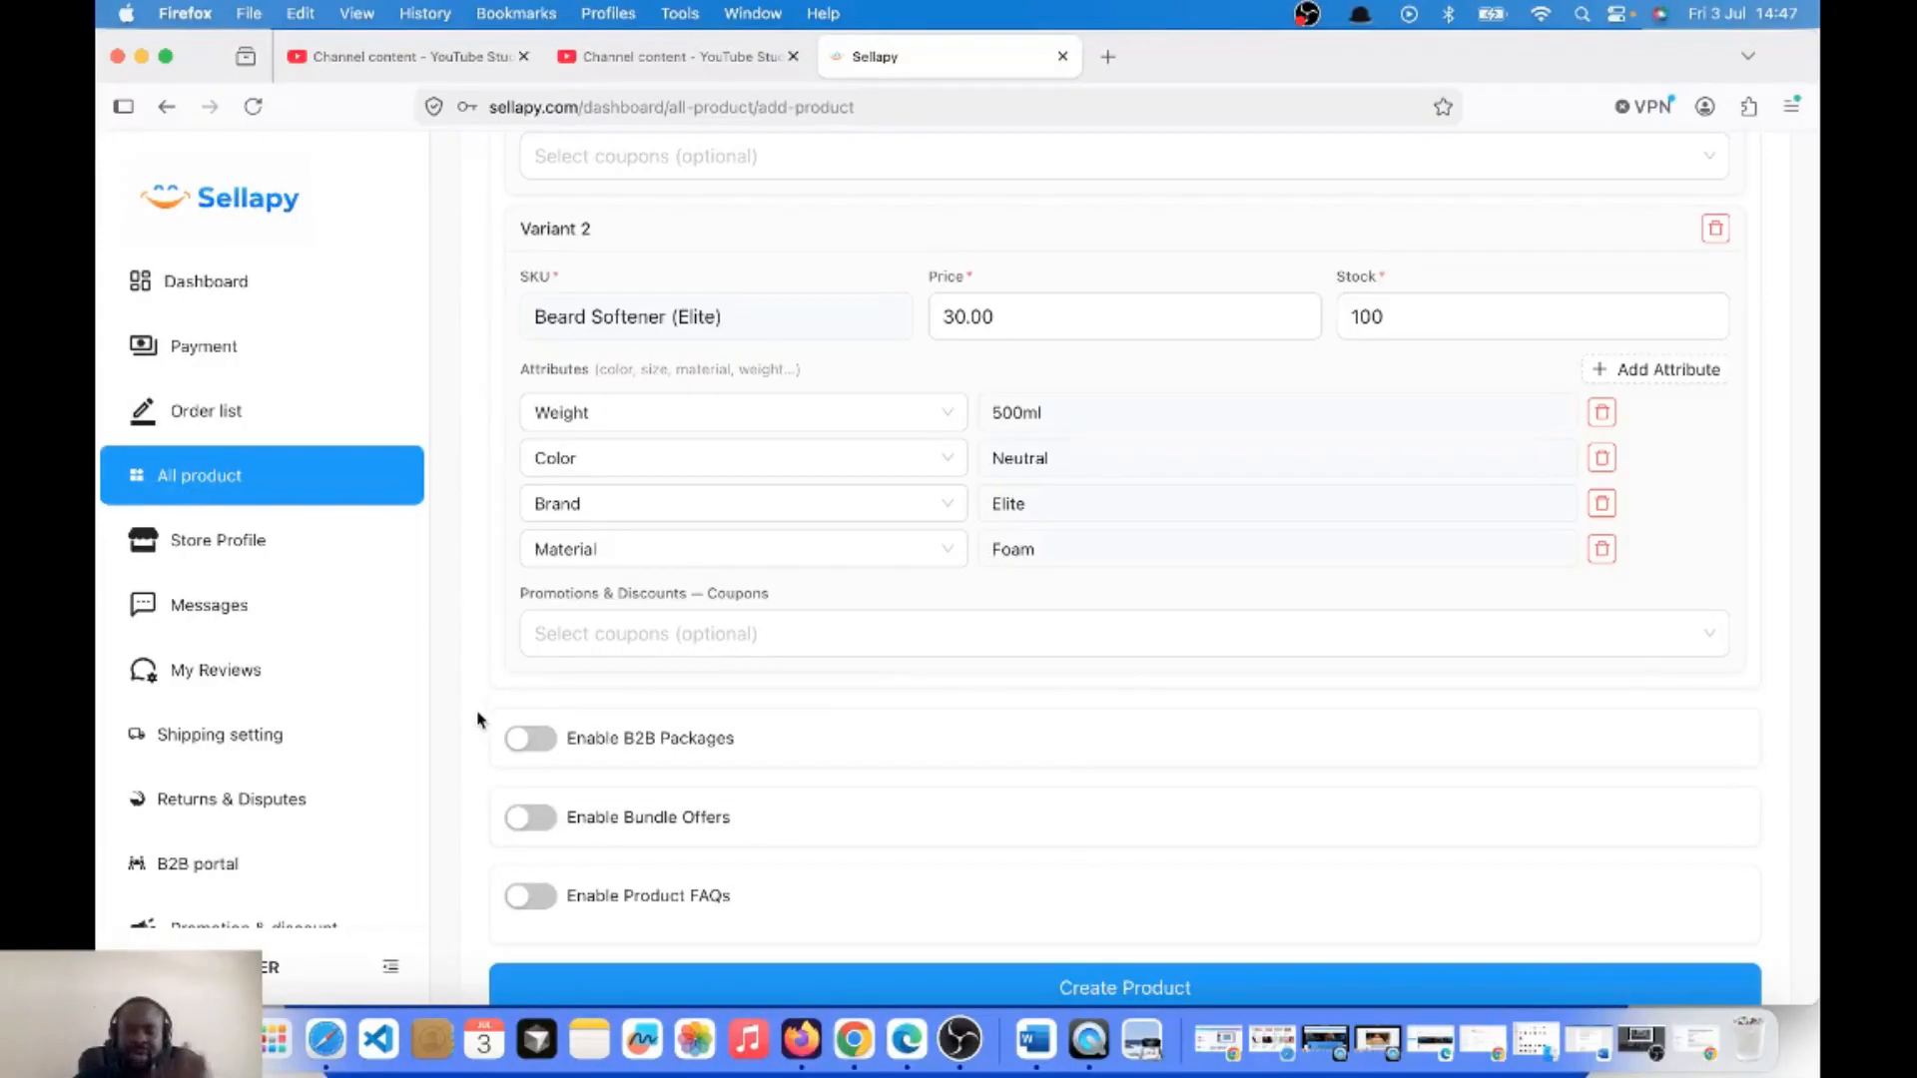
# Enable B2B packages and set Package 1's minimum order quantity to 50 and its maximum to 1000.
pyautogui.scroll(-2, 477, 719)
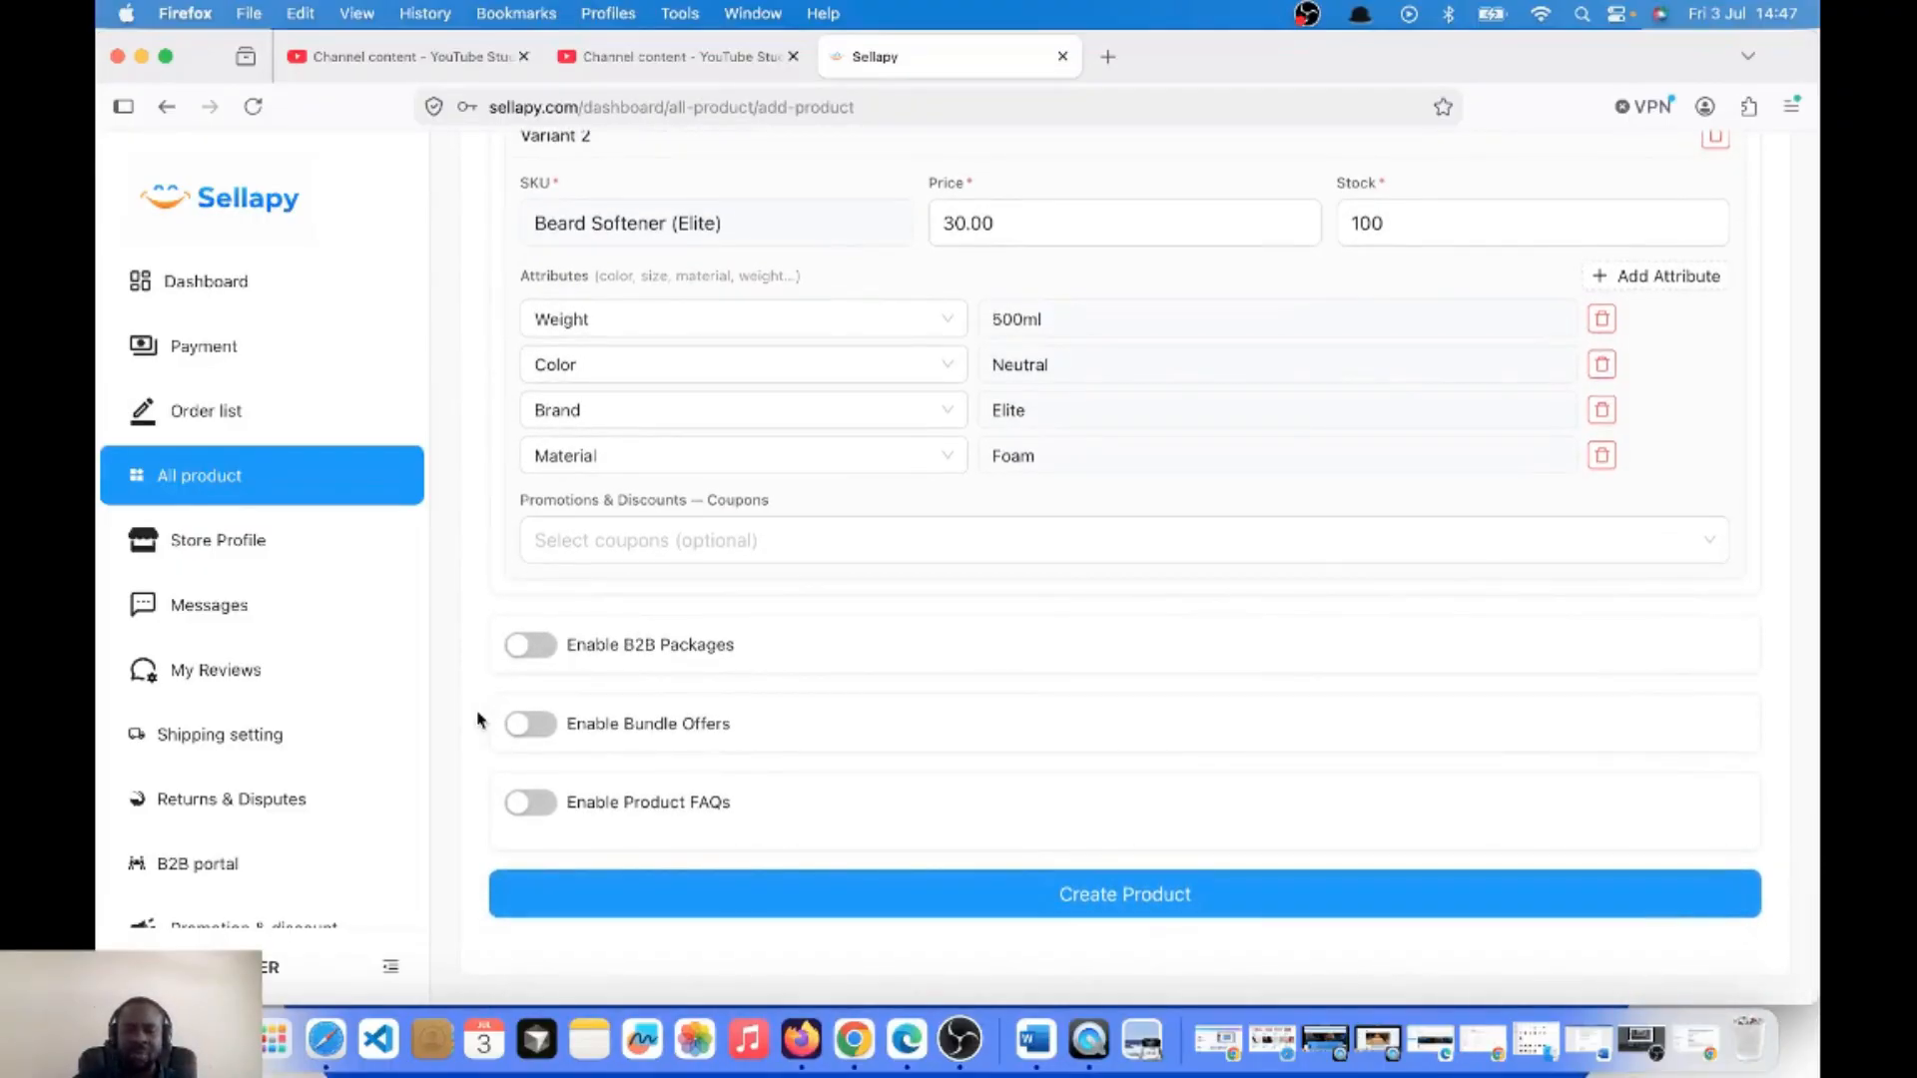
pyautogui.click(531, 645)
pyautogui.scroll(-5, 536, 656)
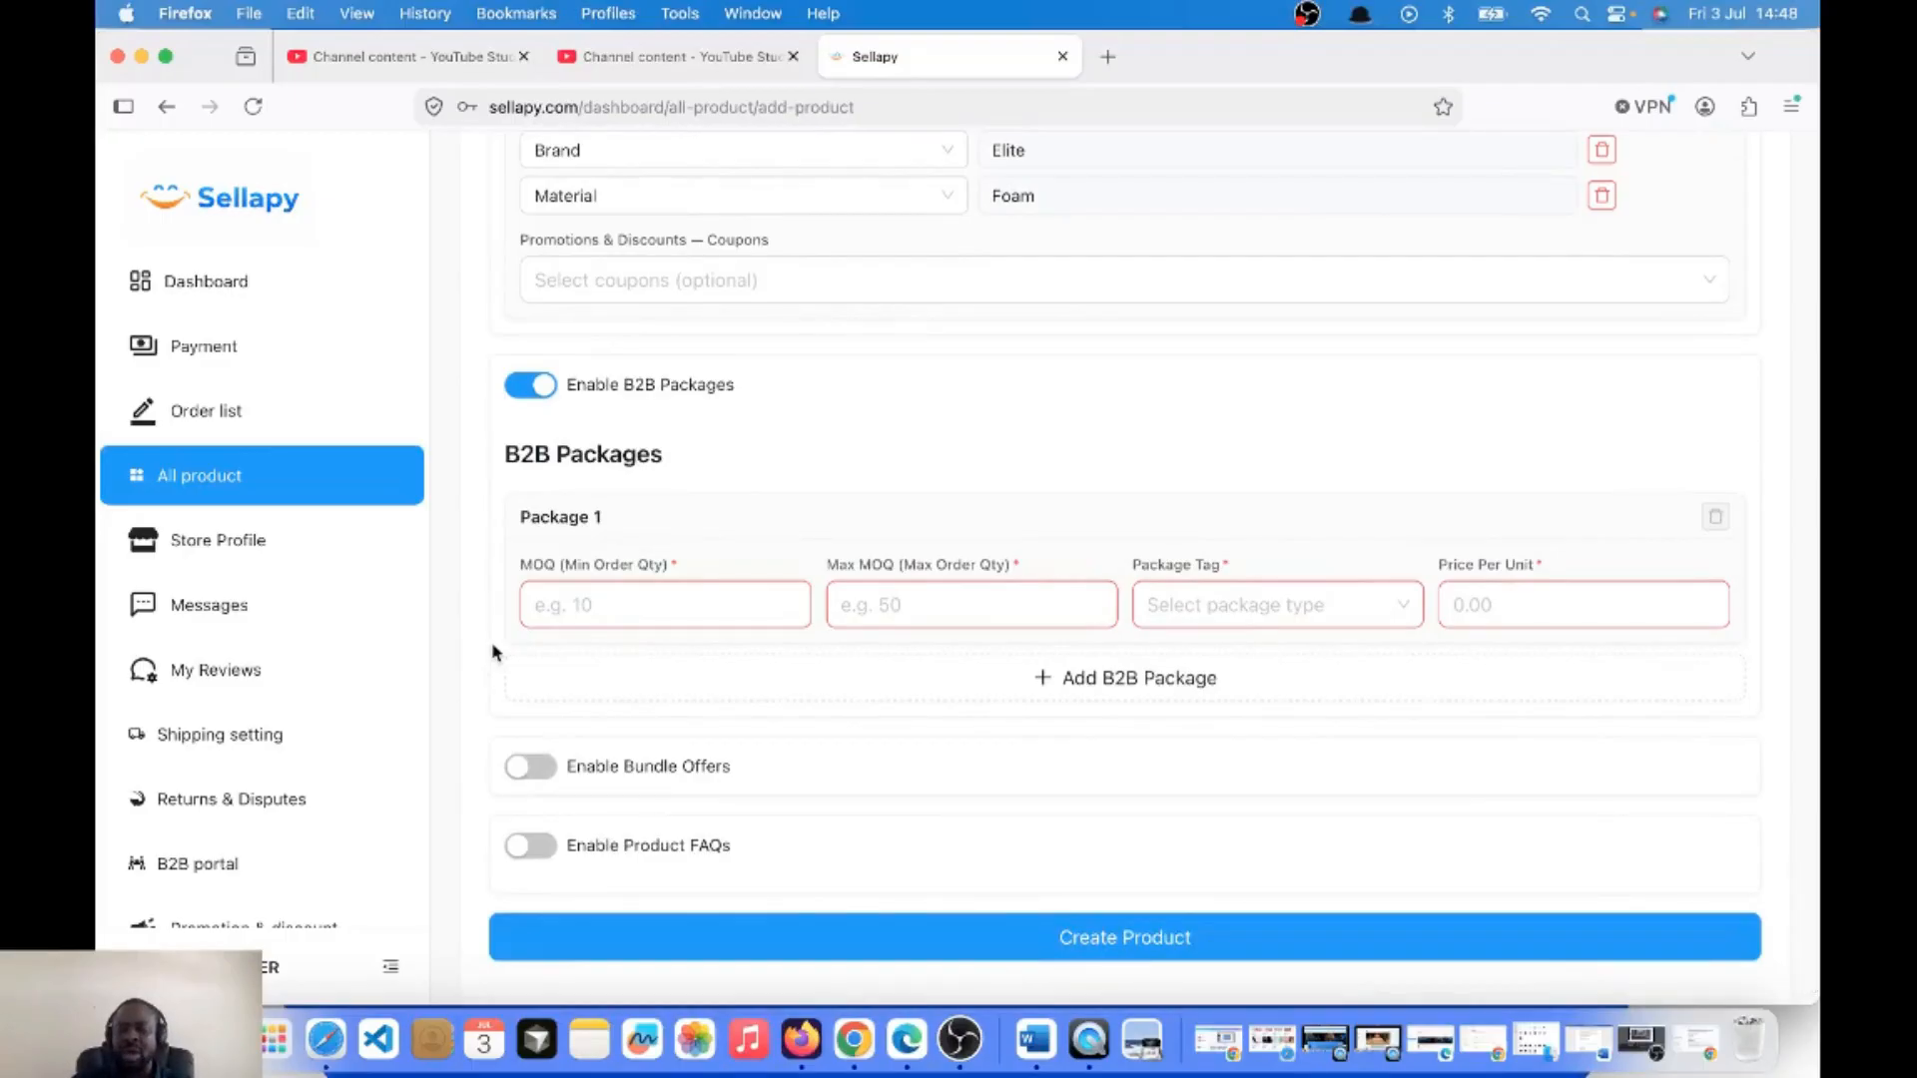
pyautogui.click(591, 607)
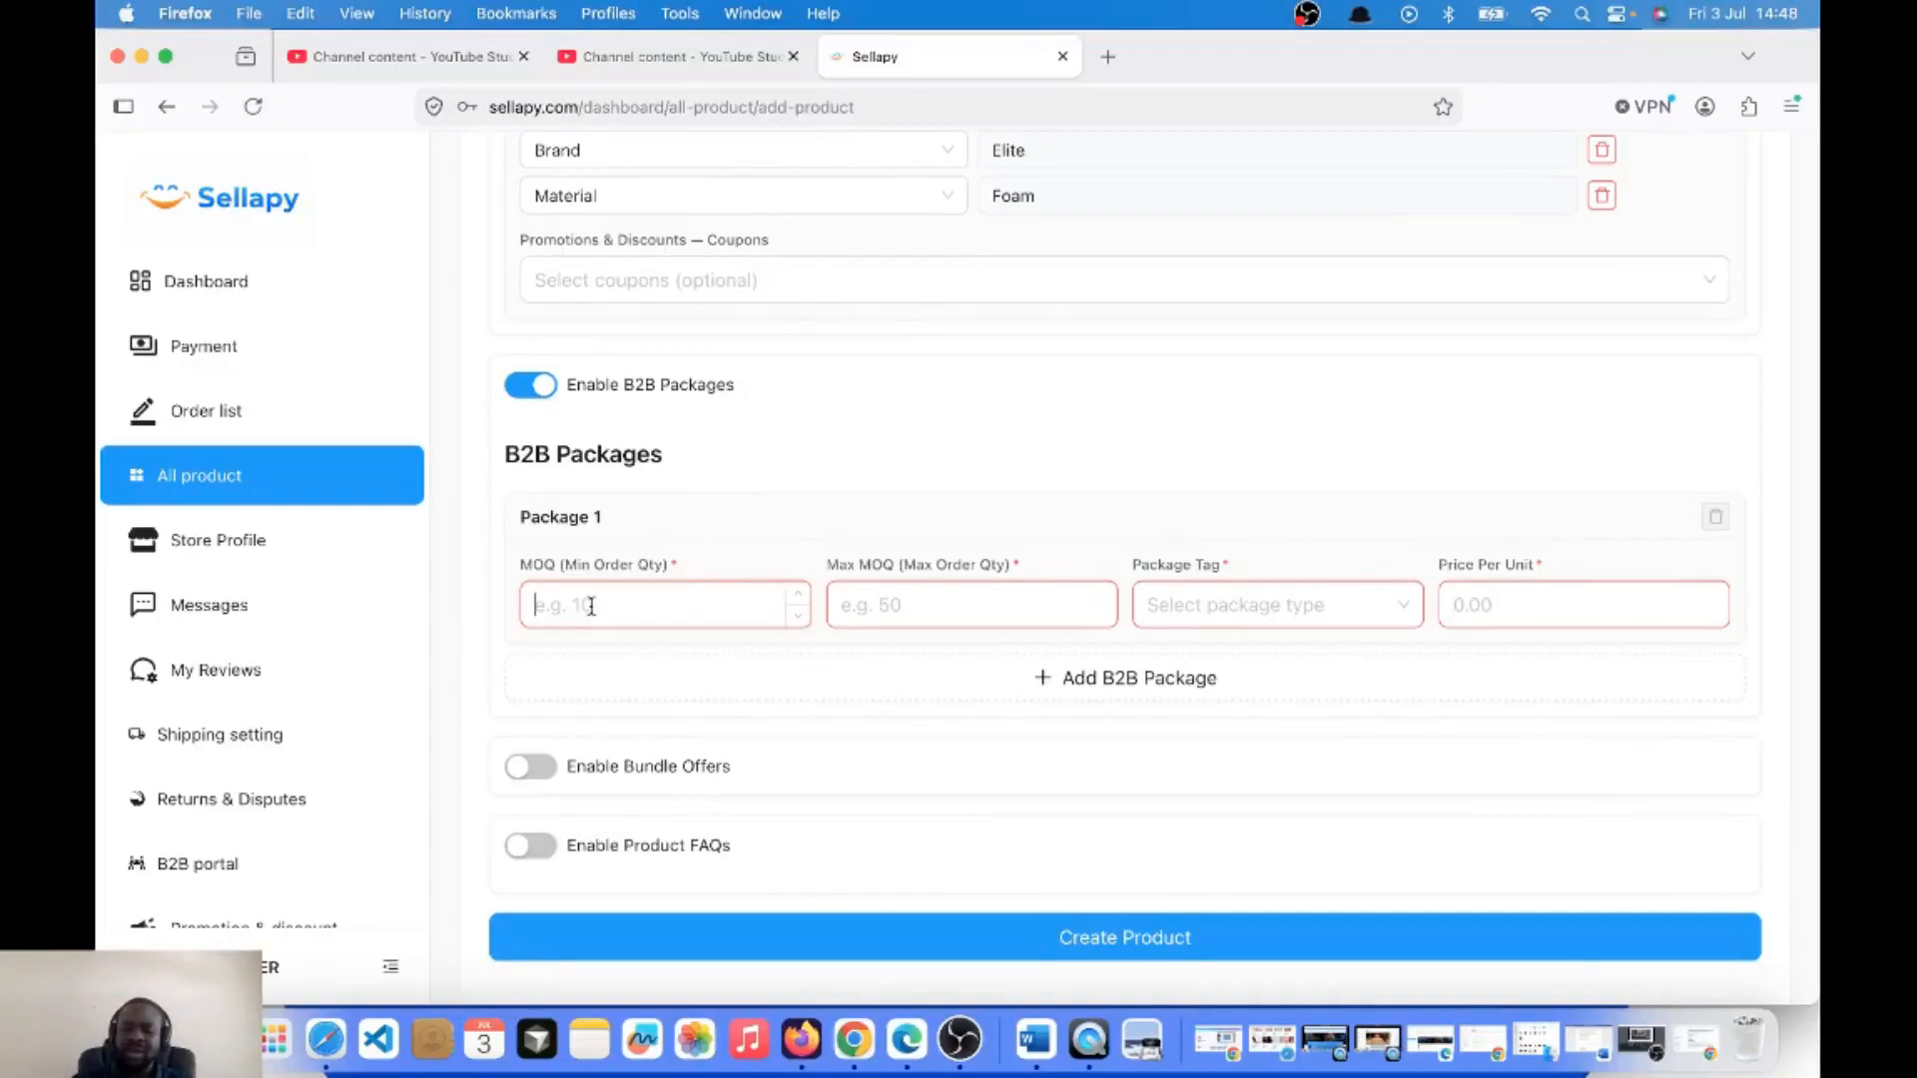
pyautogui.write('50')
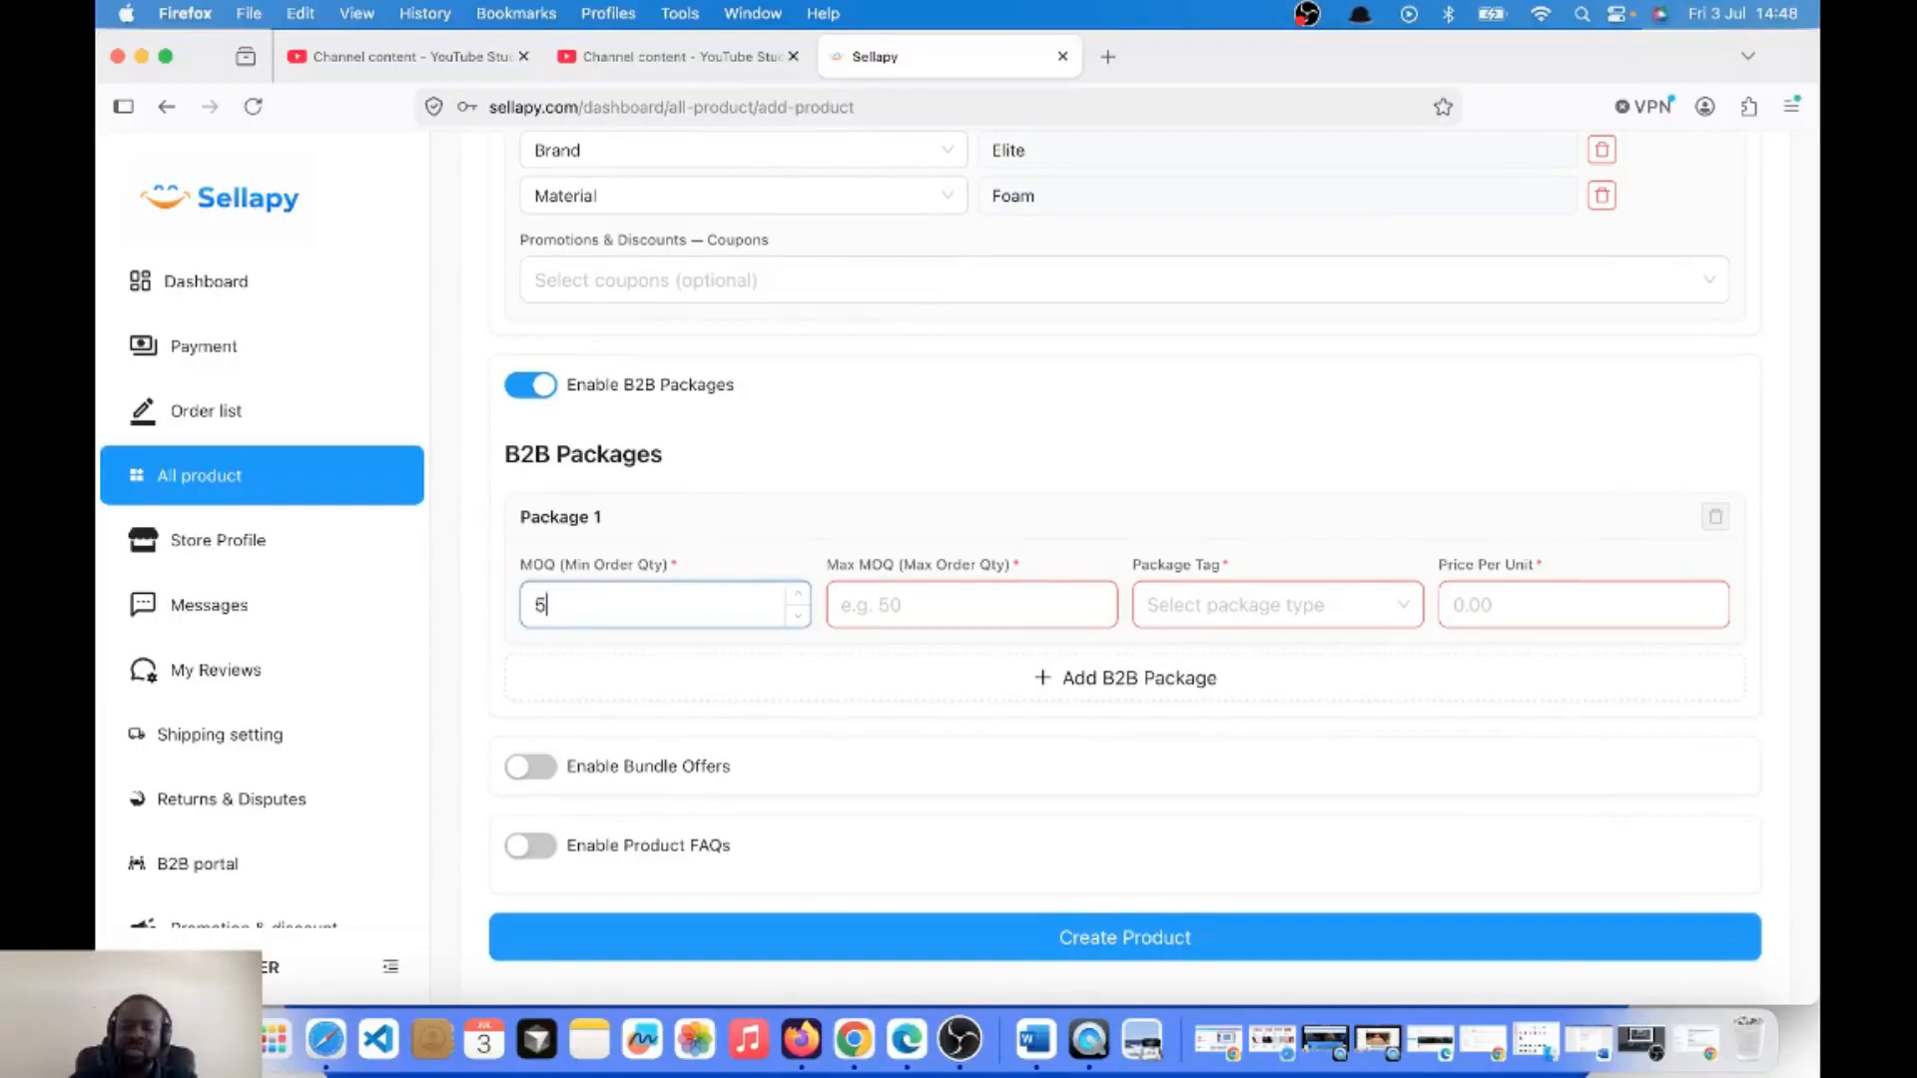
pyautogui.click(886, 612)
pyautogui.write('1000')
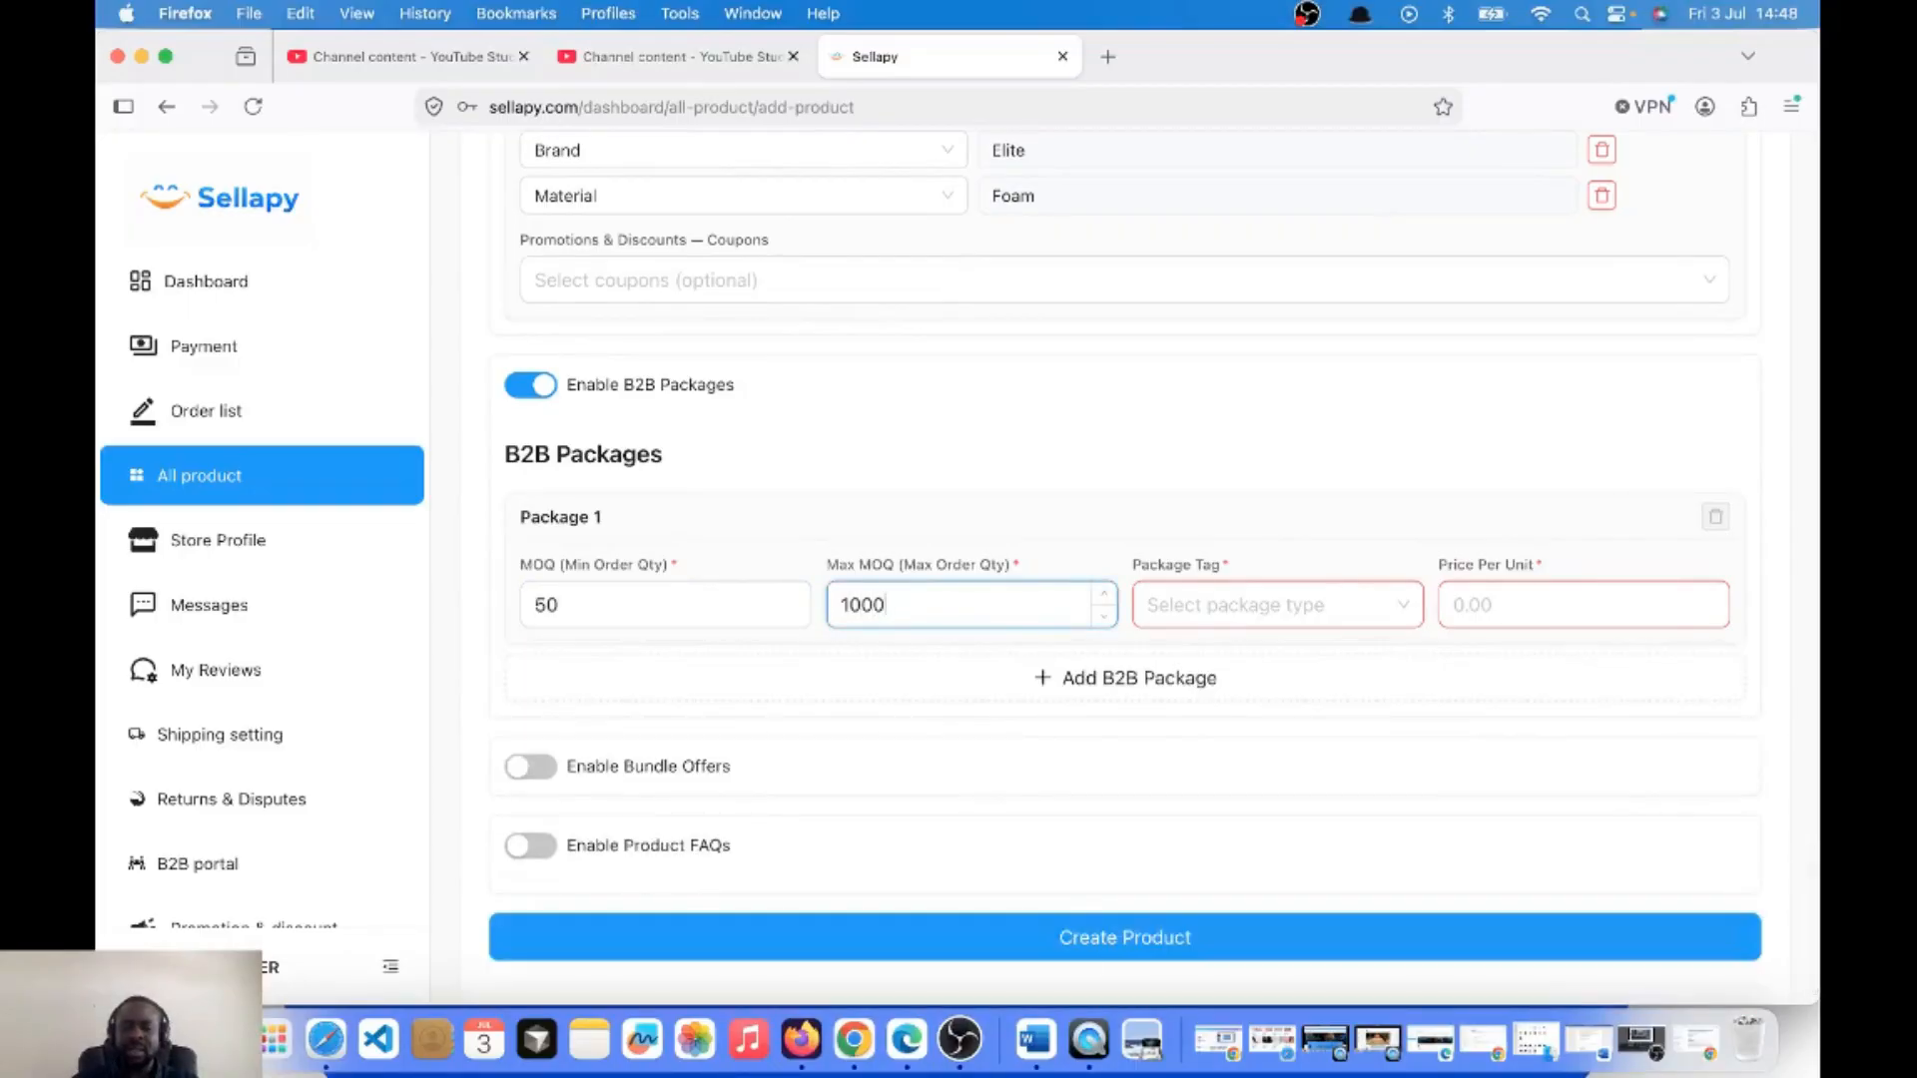
# Tag Package 1 as Small Supply and set its price per unit to 22.
pyautogui.click(1199, 622)
pyautogui.click(1221, 663)
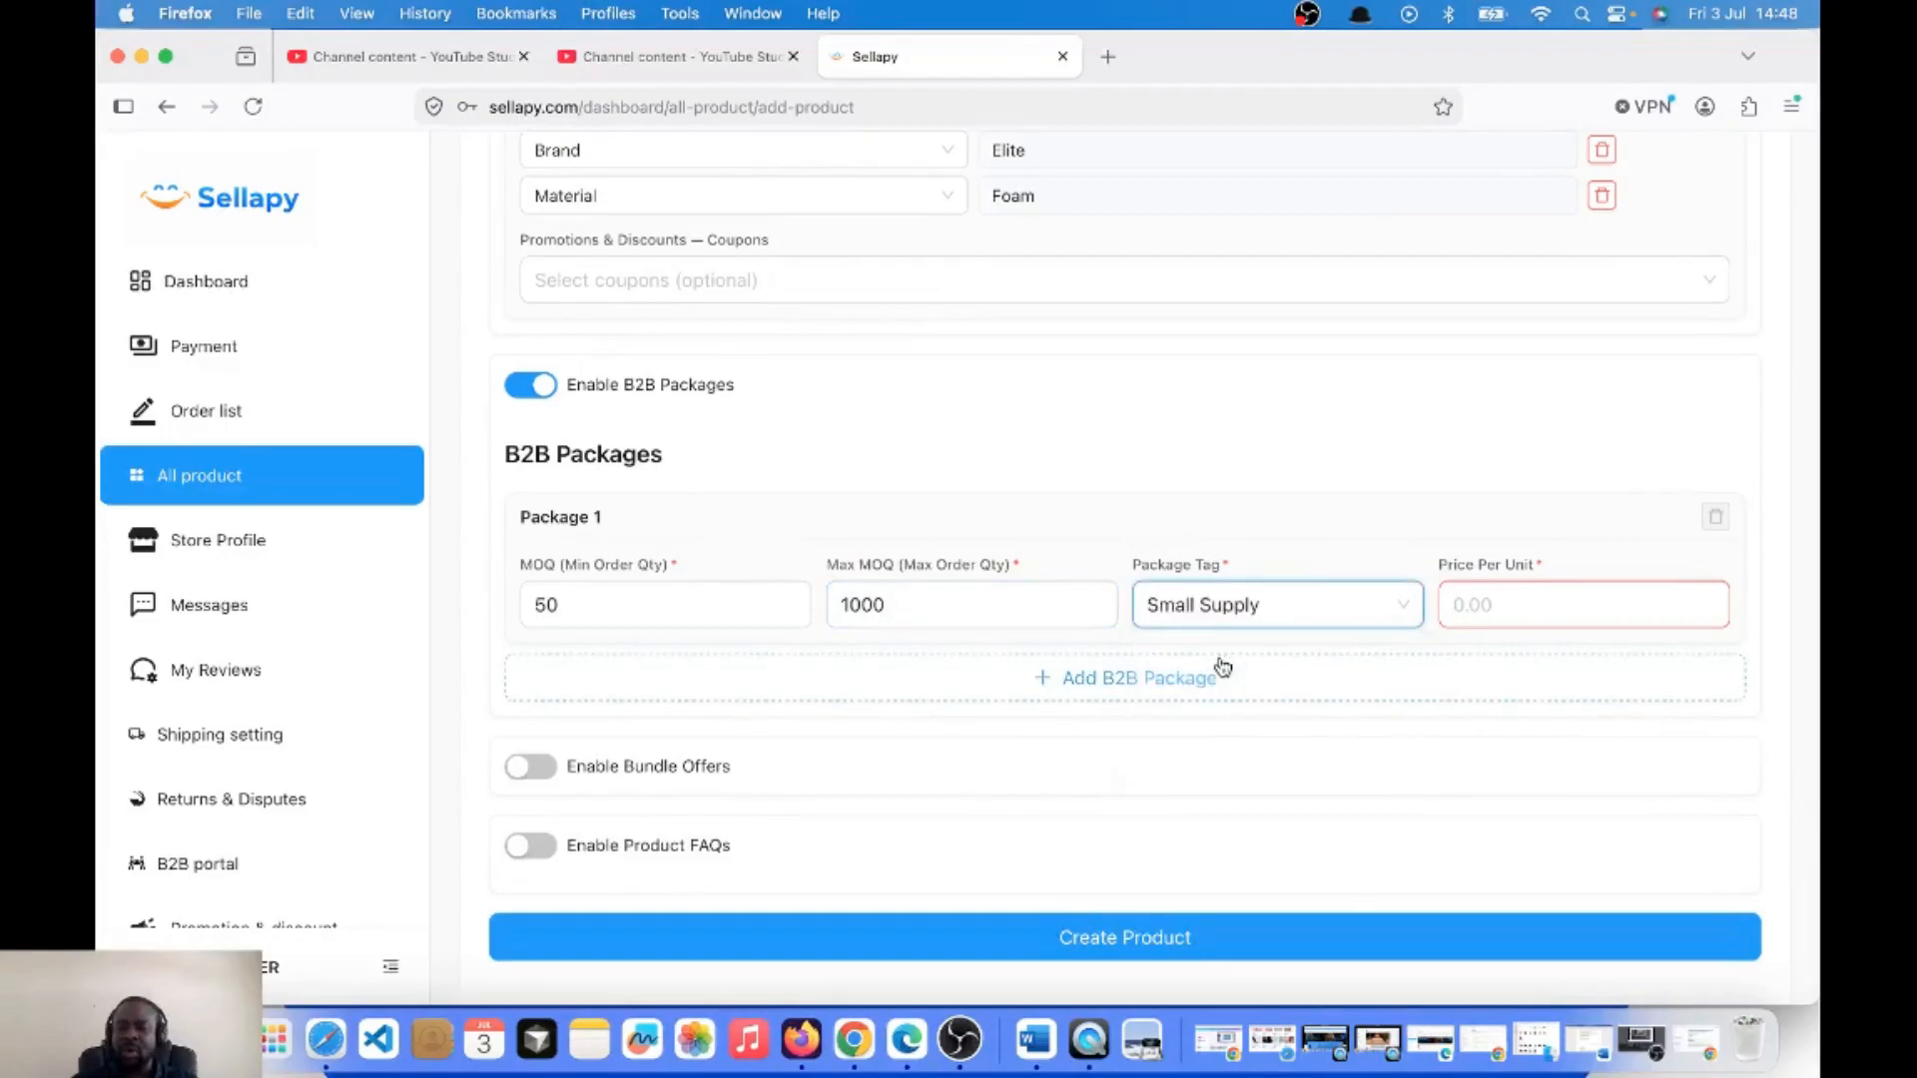
pyautogui.click(1467, 611)
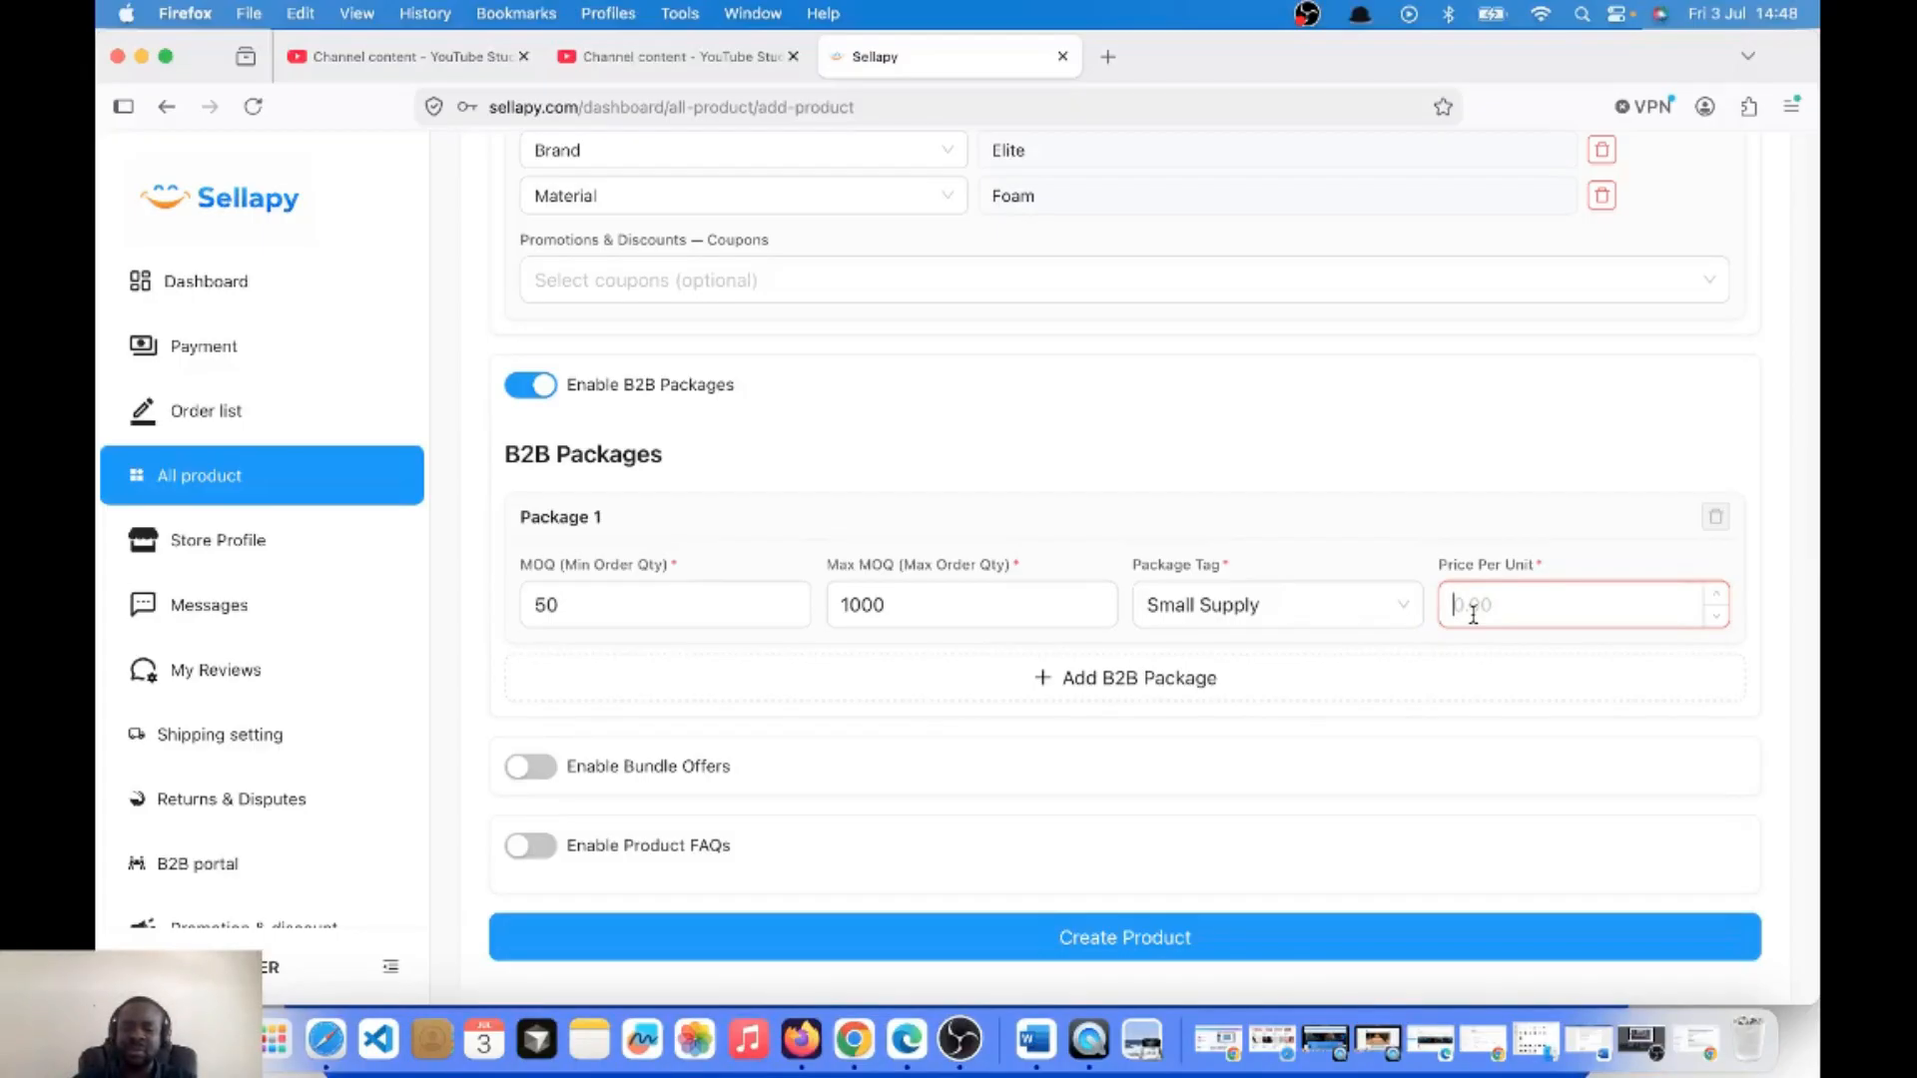
pyautogui.write('22')
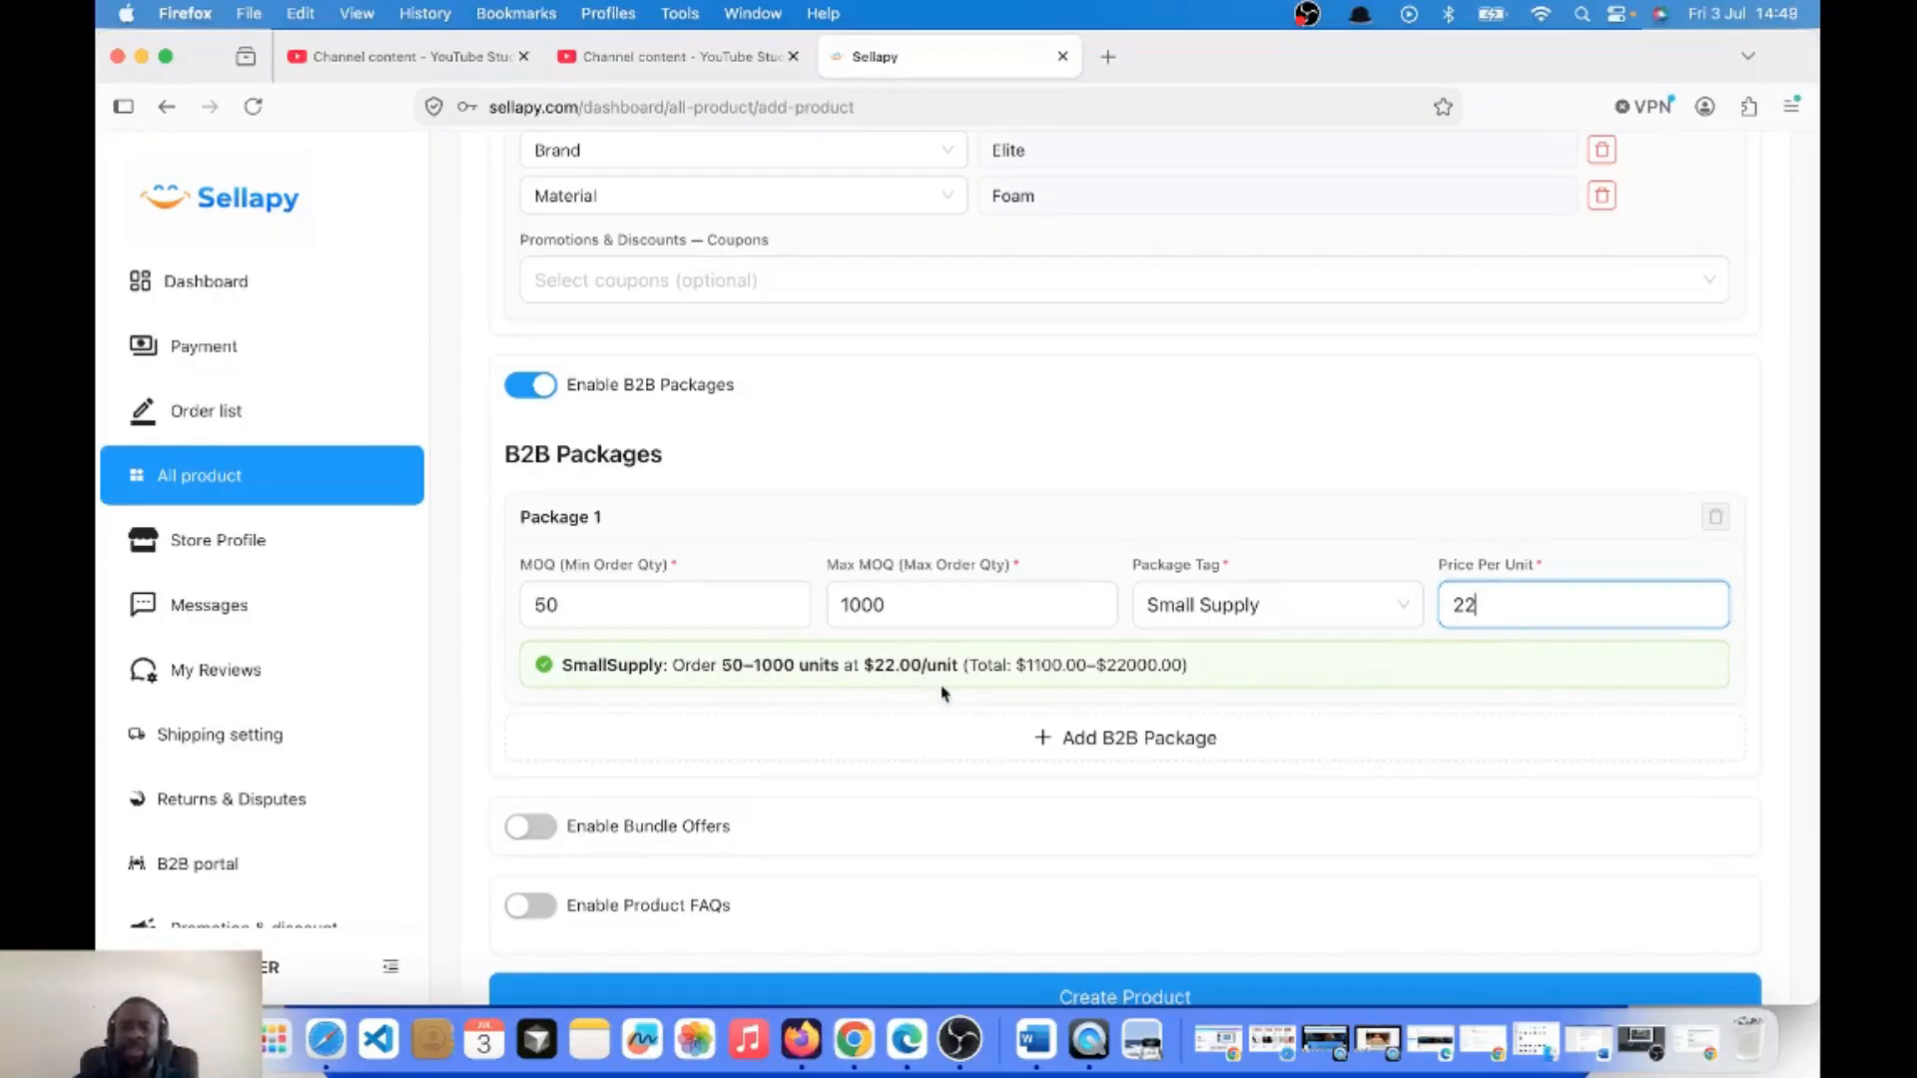
# Add a second B2B package with a minimum order quantity of 1001 and a maximum of 2000.
pyautogui.click(1128, 739)
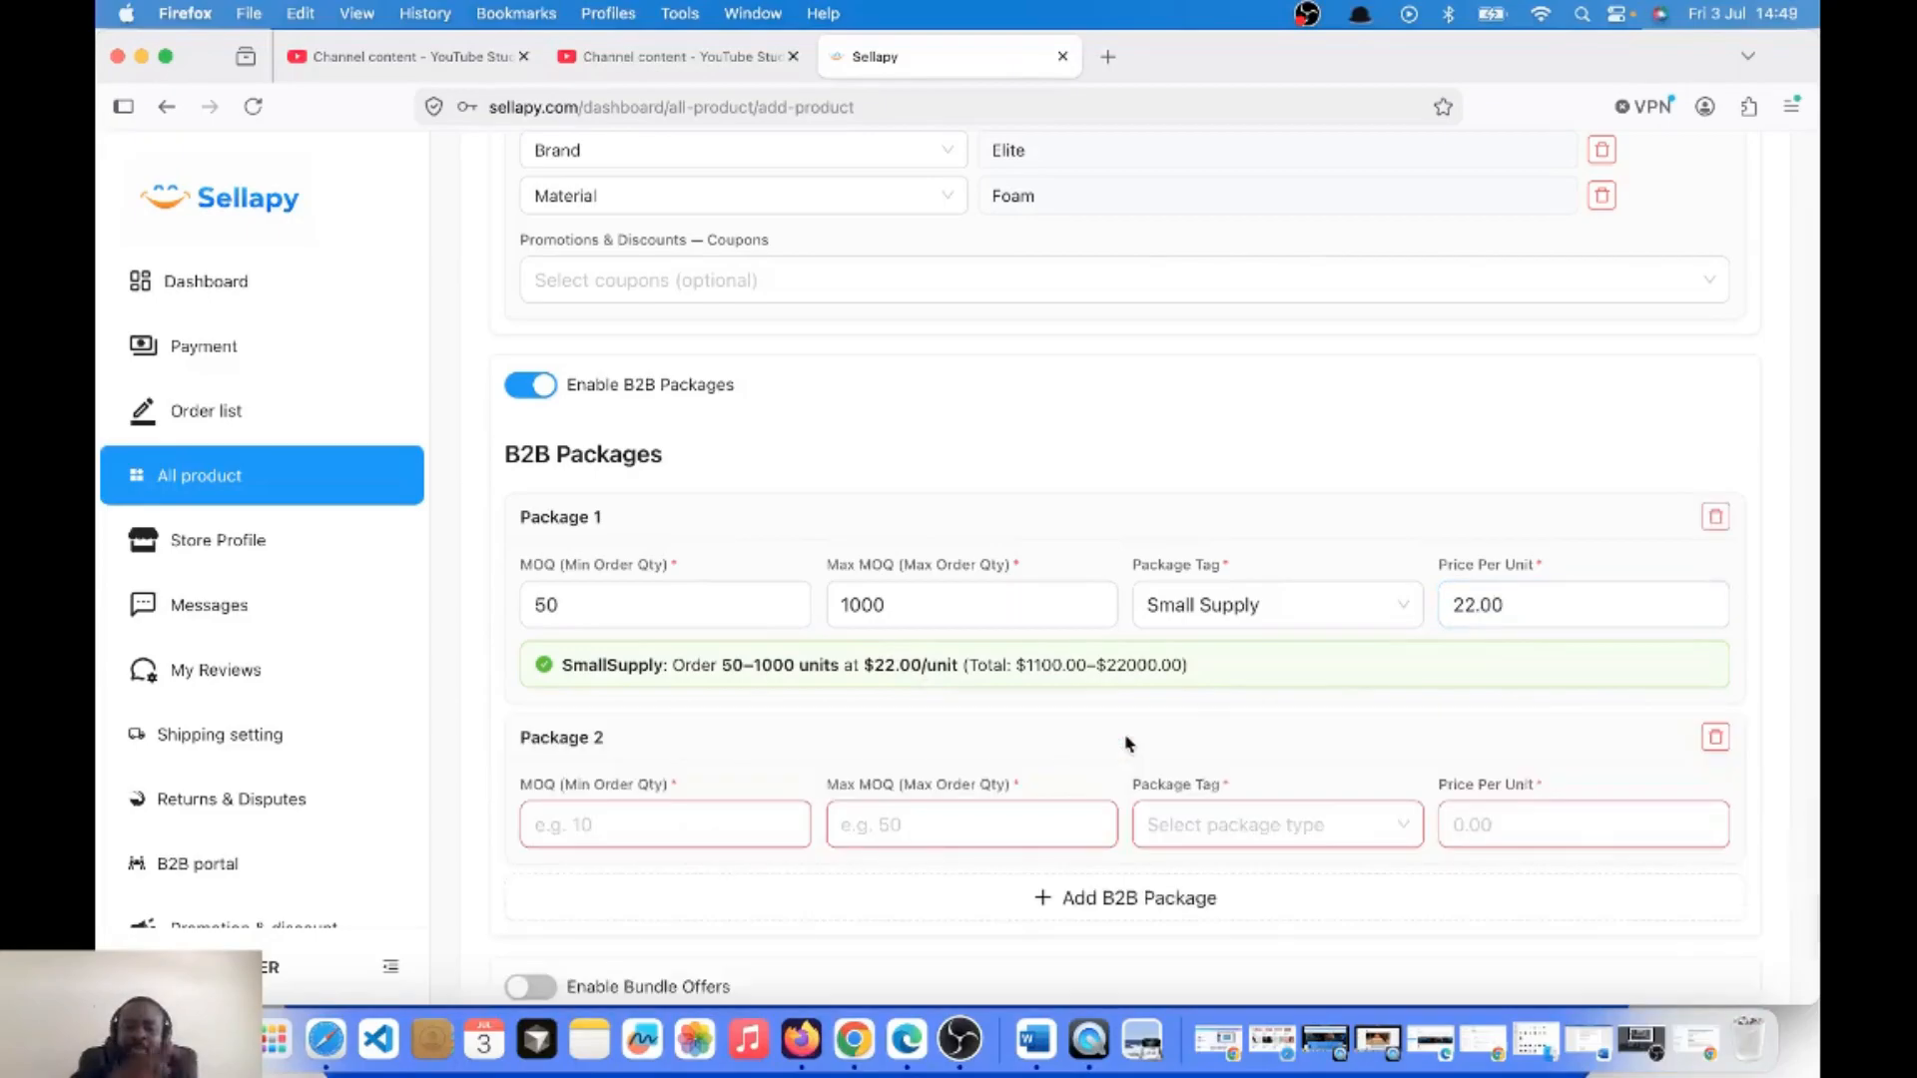
pyautogui.click(644, 829)
pyautogui.write('1001')
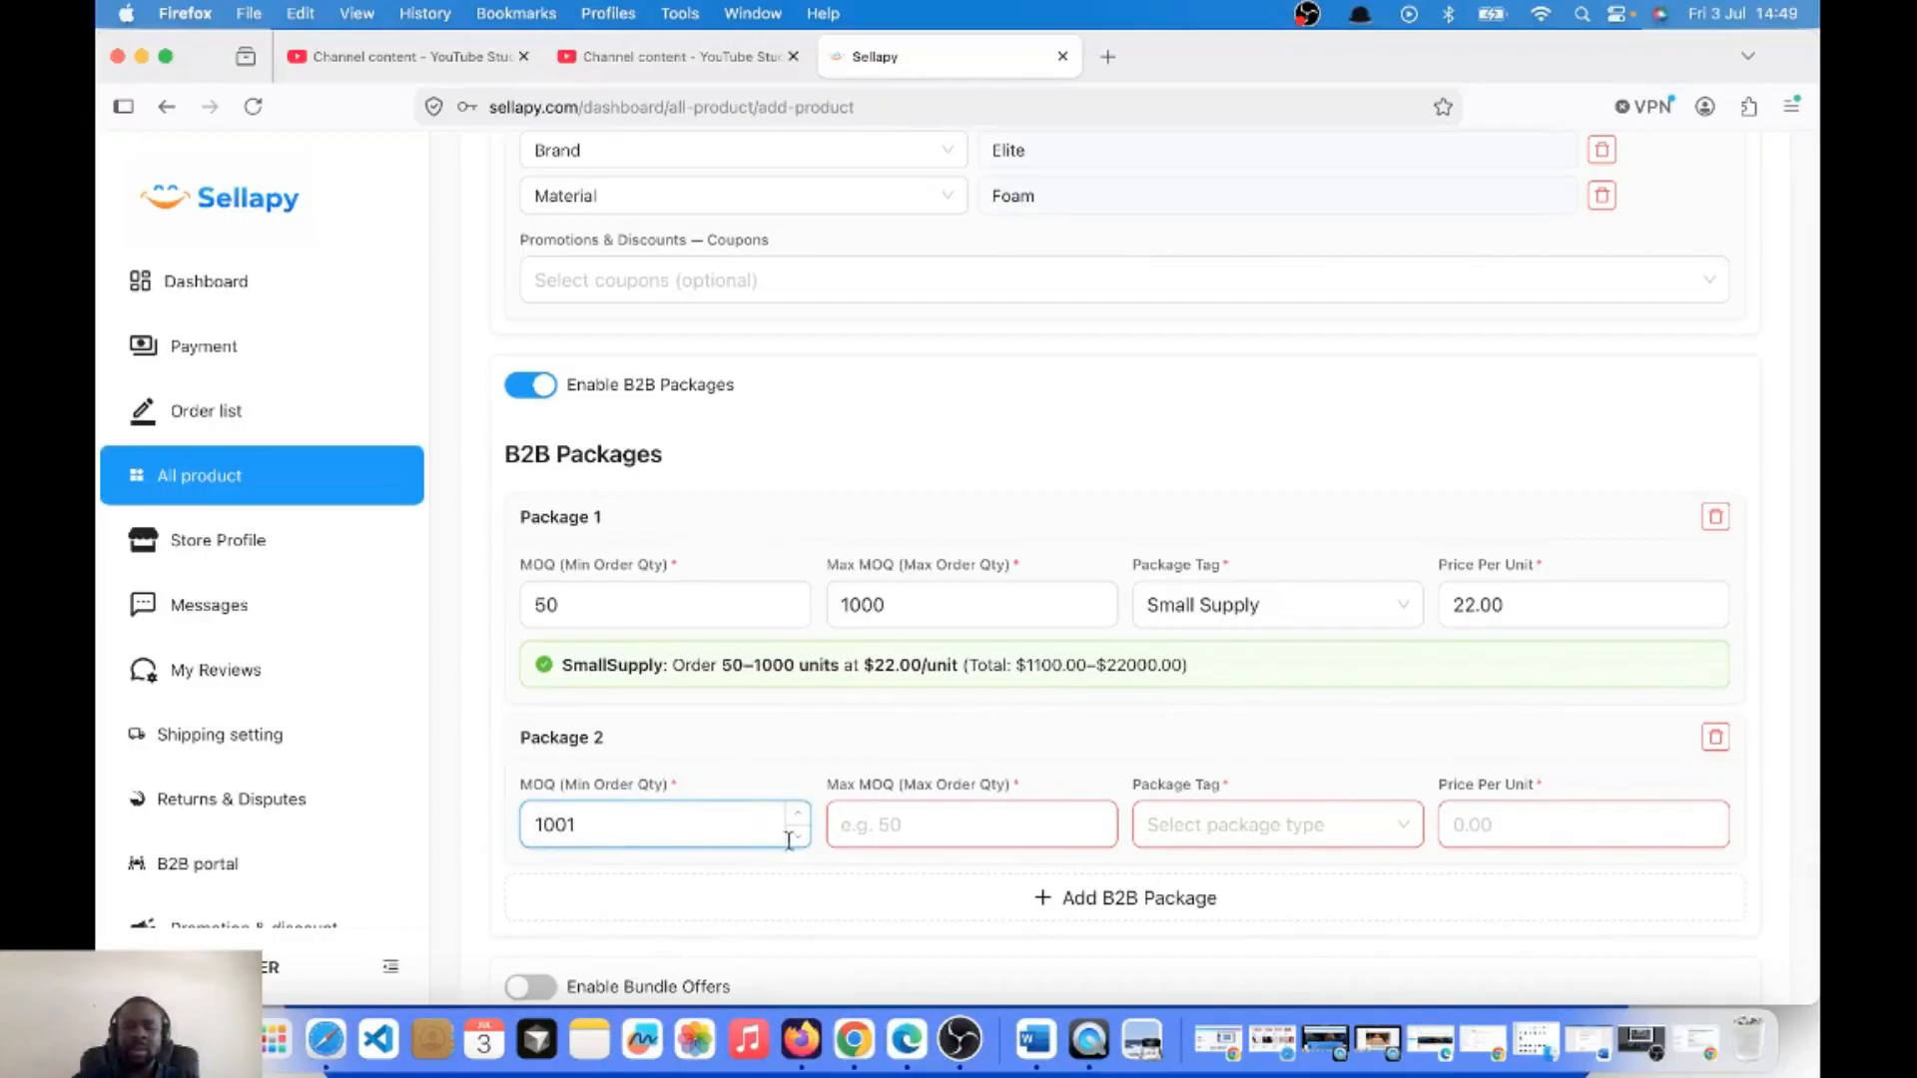
pyautogui.click(879, 834)
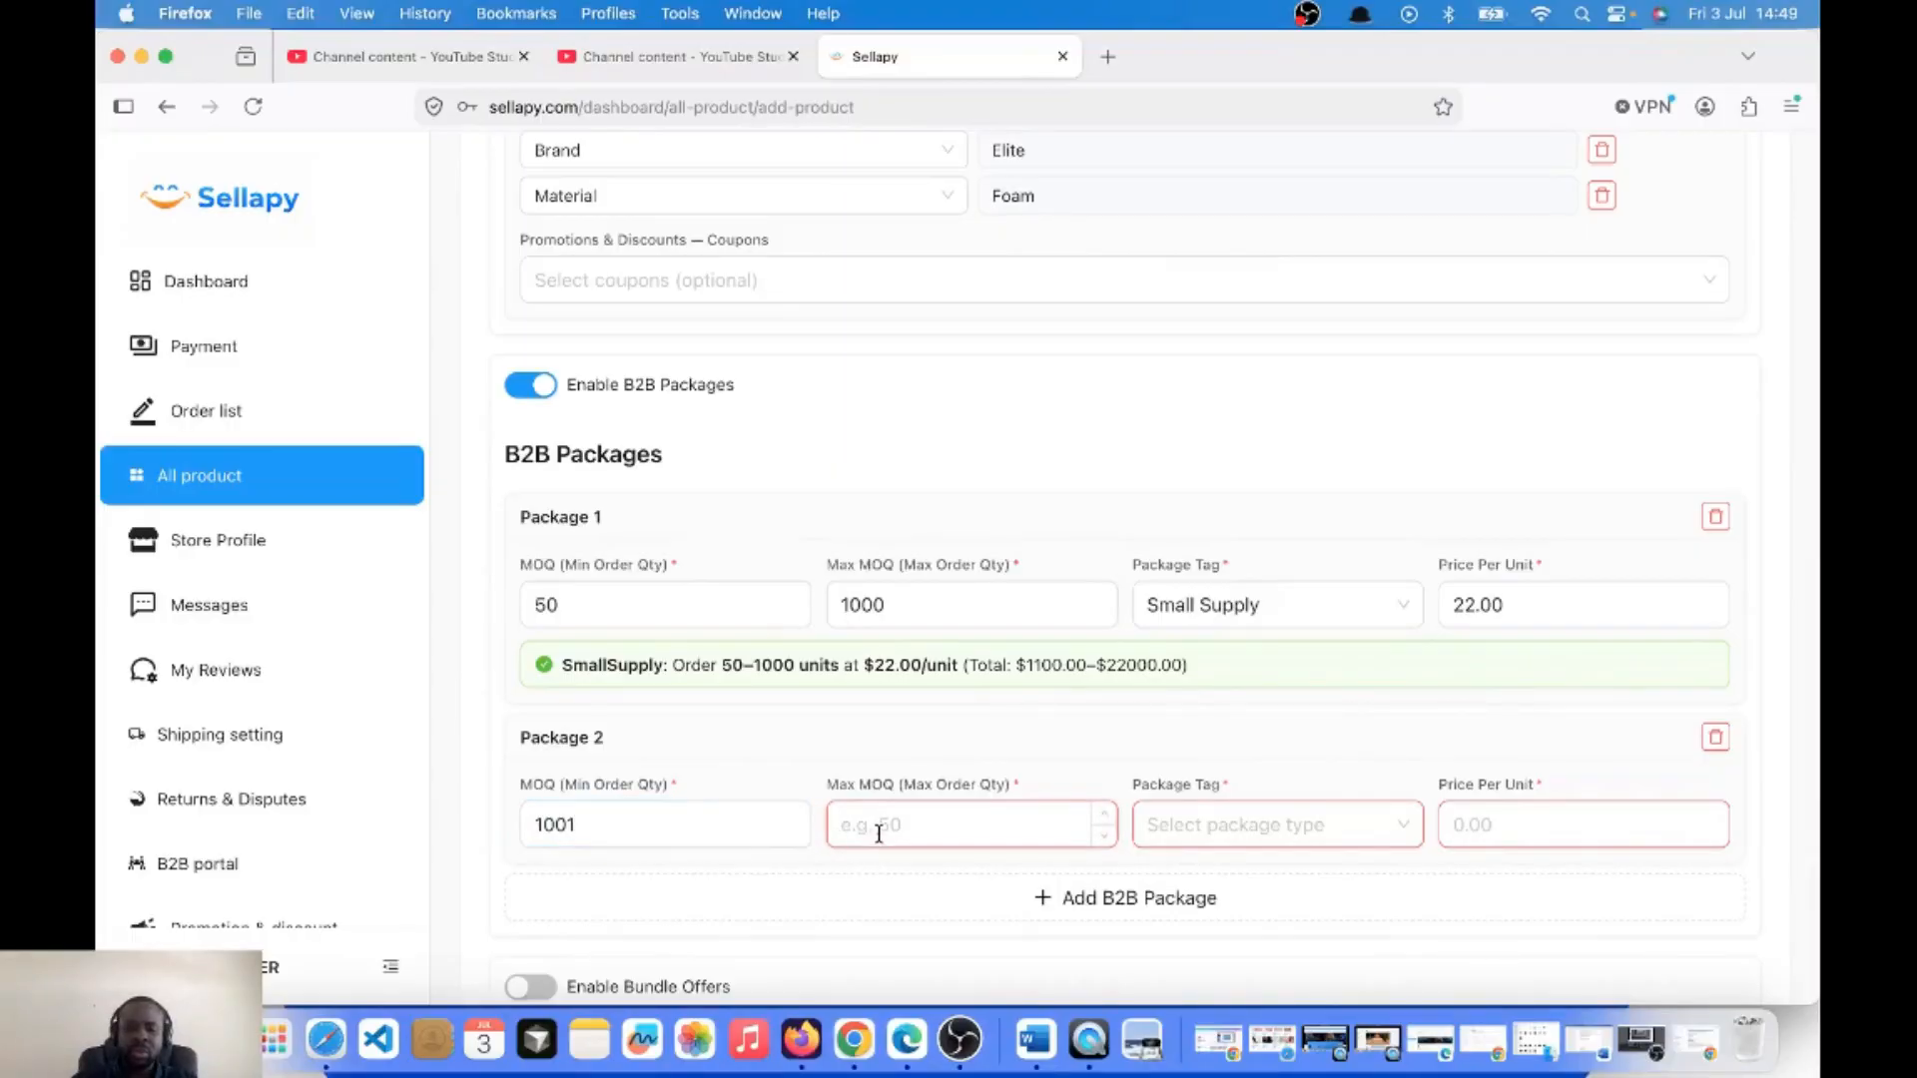
pyautogui.write('2000')
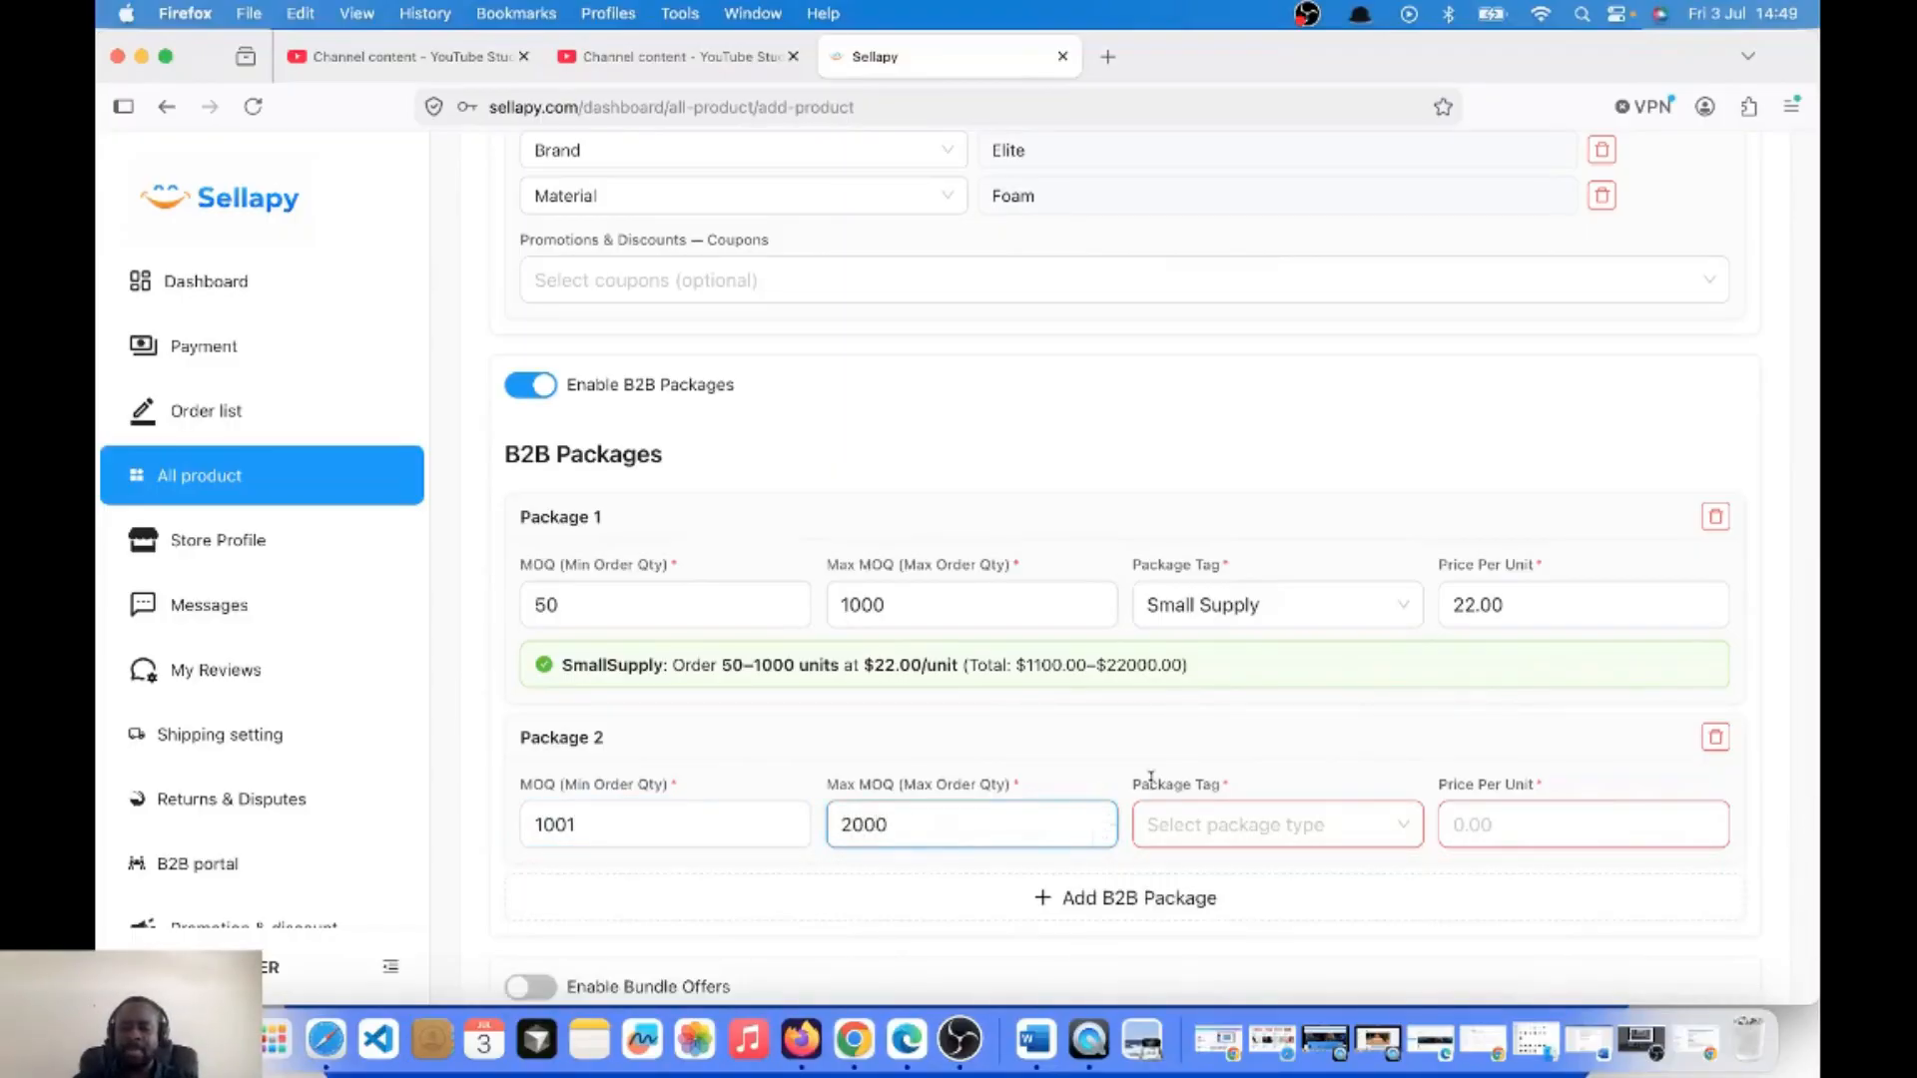
# Tag Package 2 as Medium Supply and set its price per unit to 19.
pyautogui.click(1218, 827)
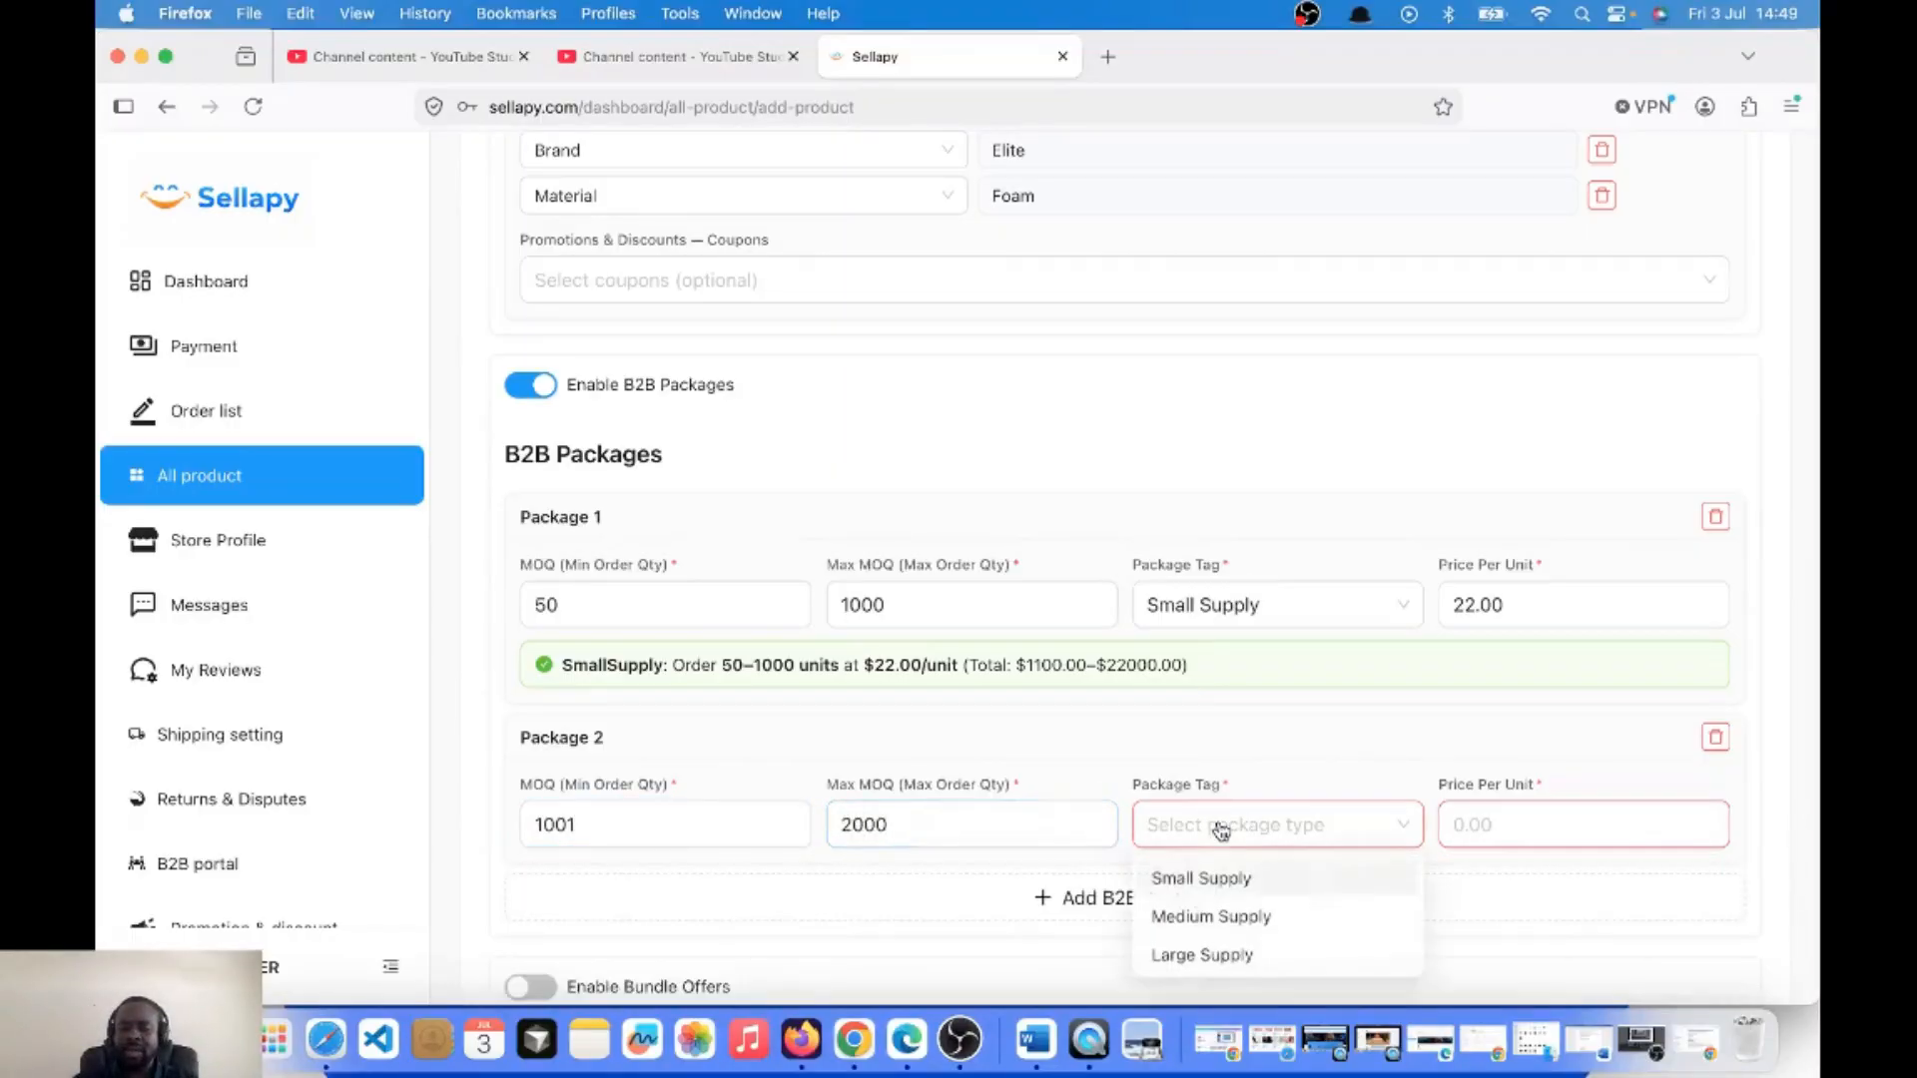
pyautogui.click(1223, 917)
pyautogui.click(1478, 825)
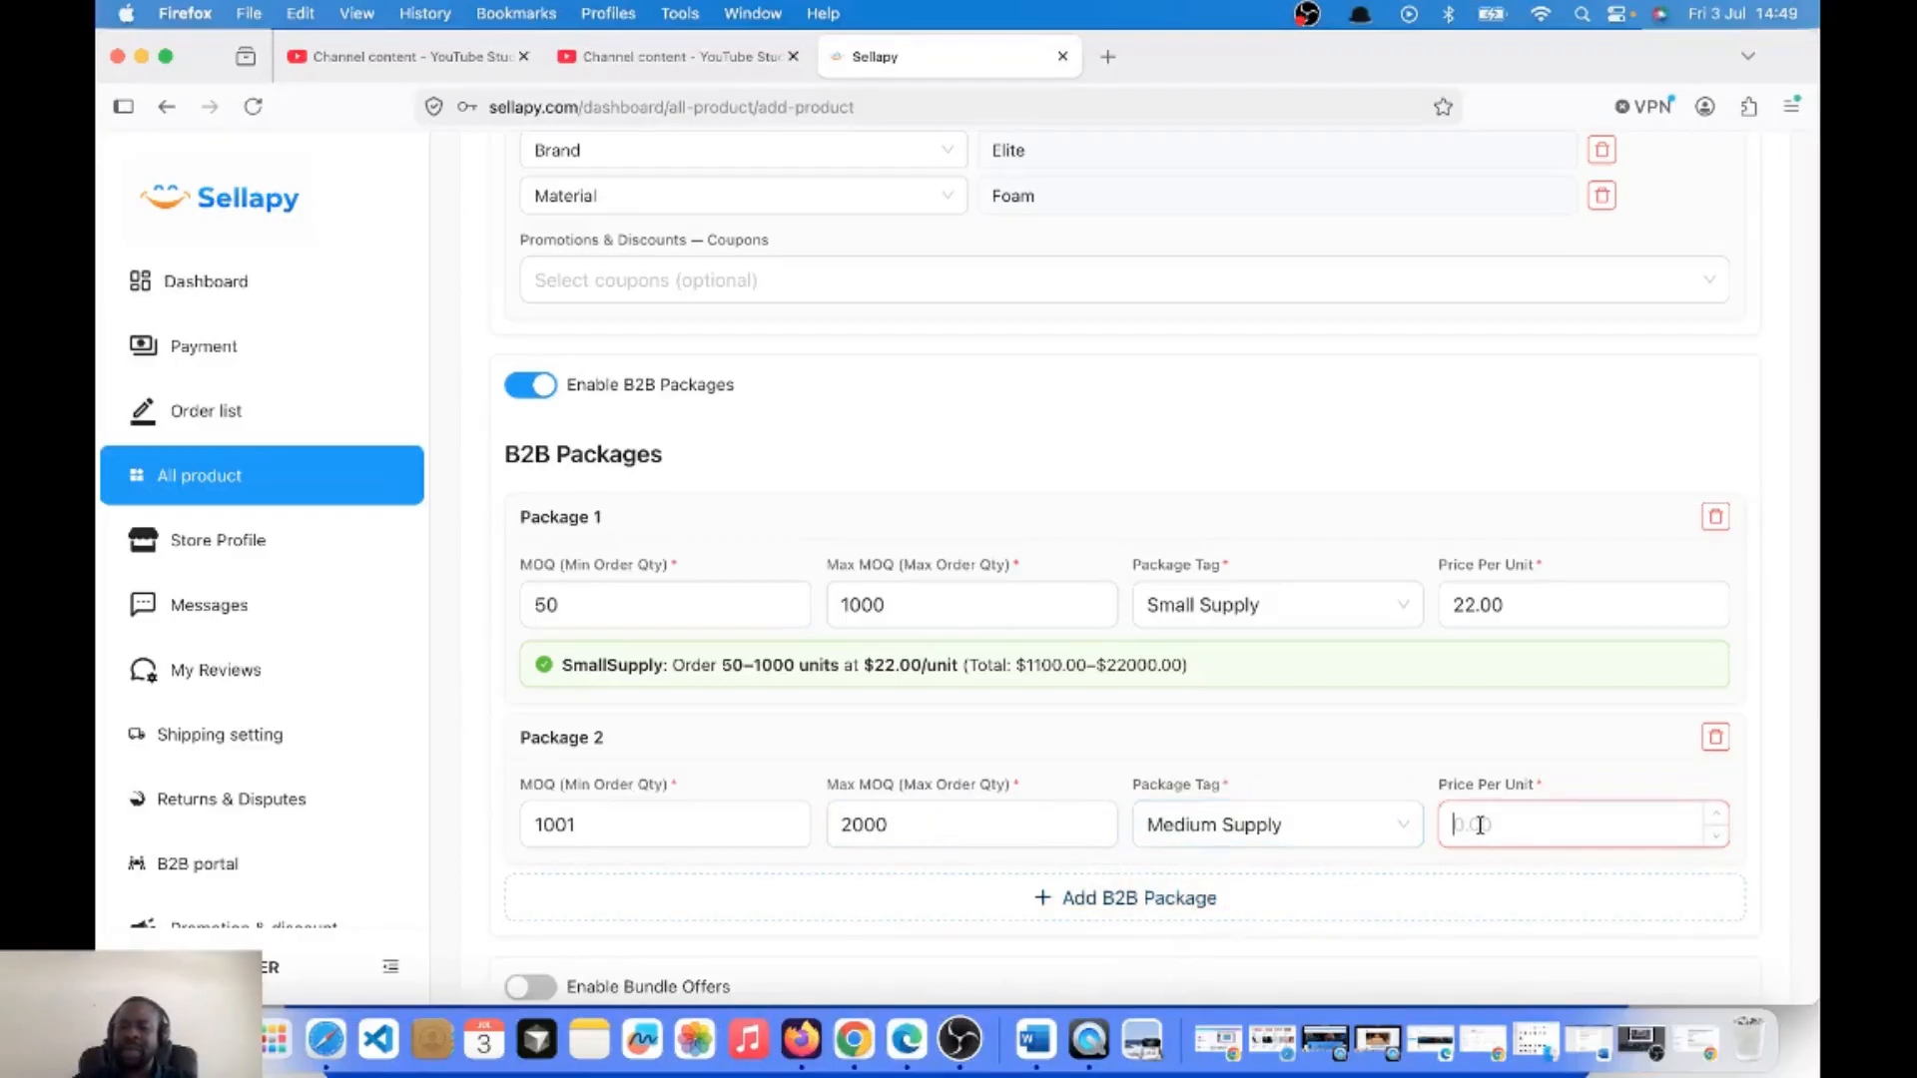
pyautogui.write('19')
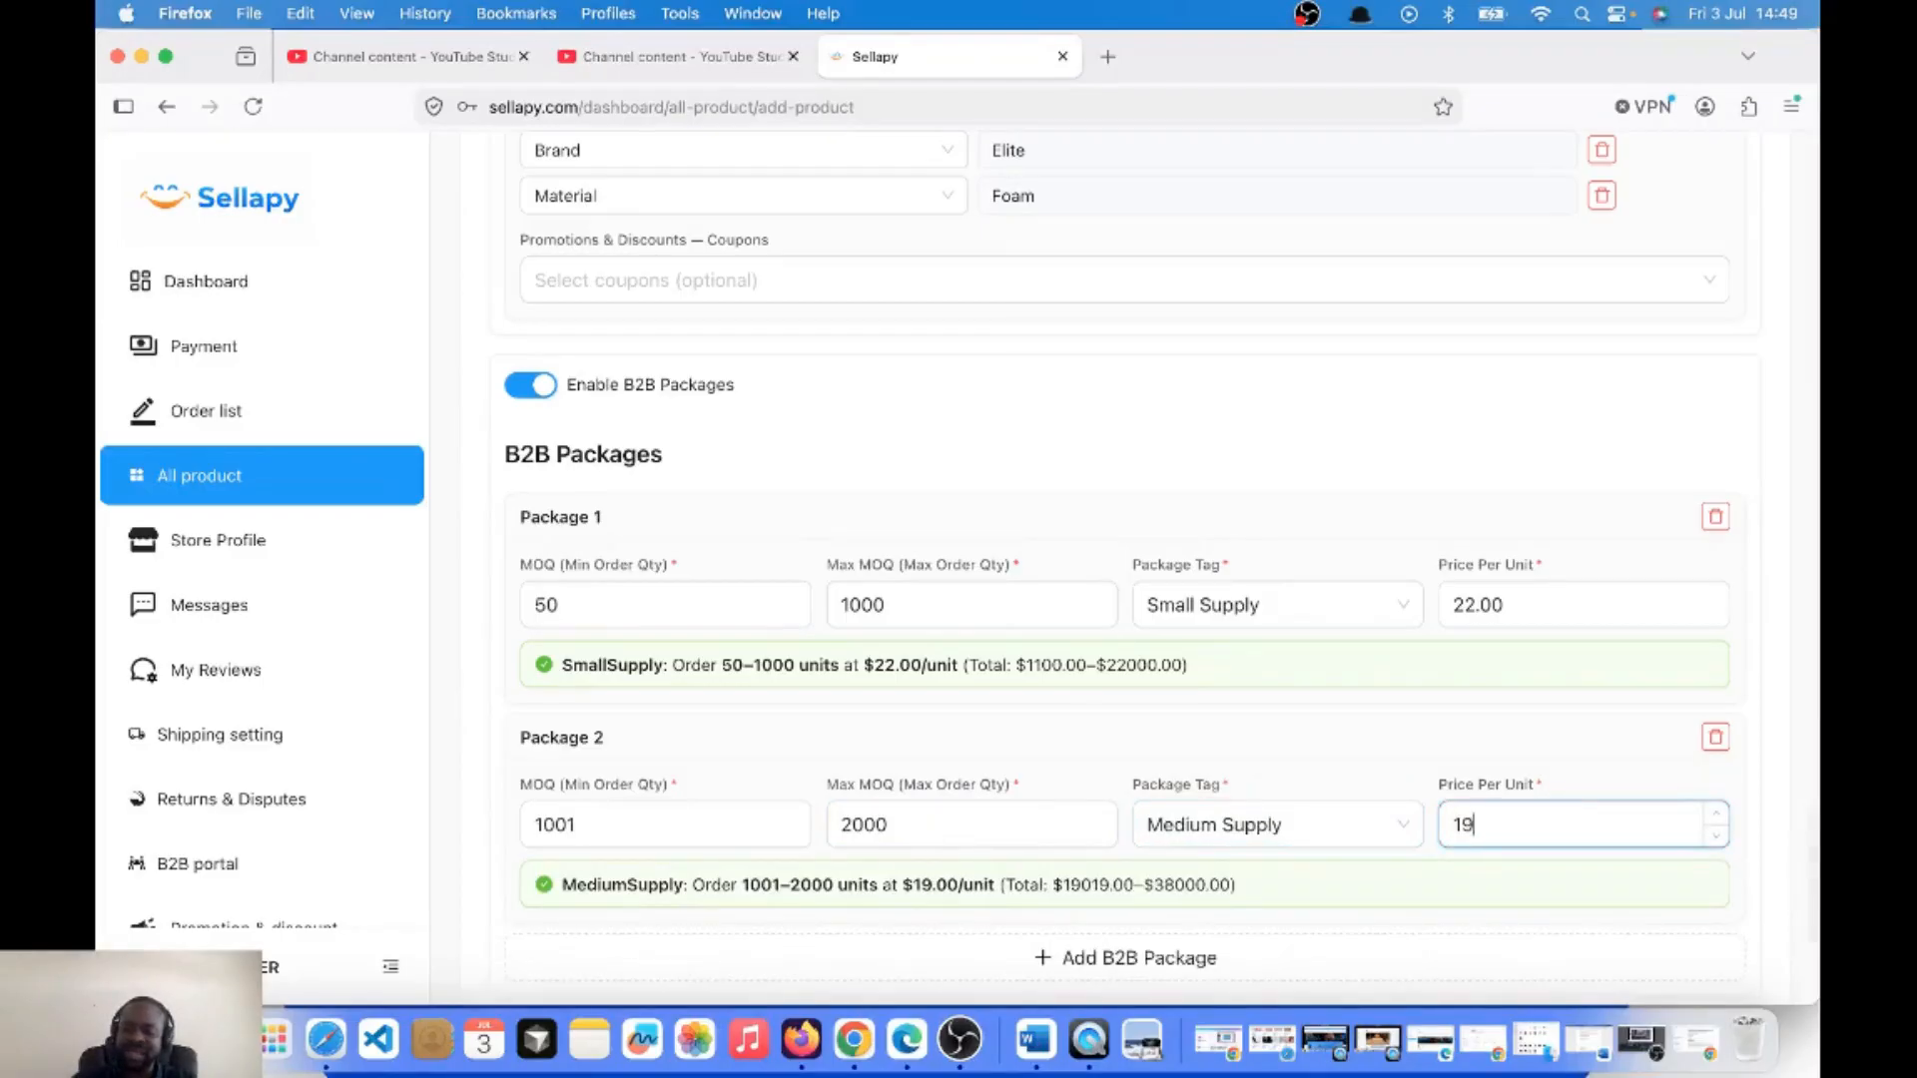
pyautogui.click(1460, 769)
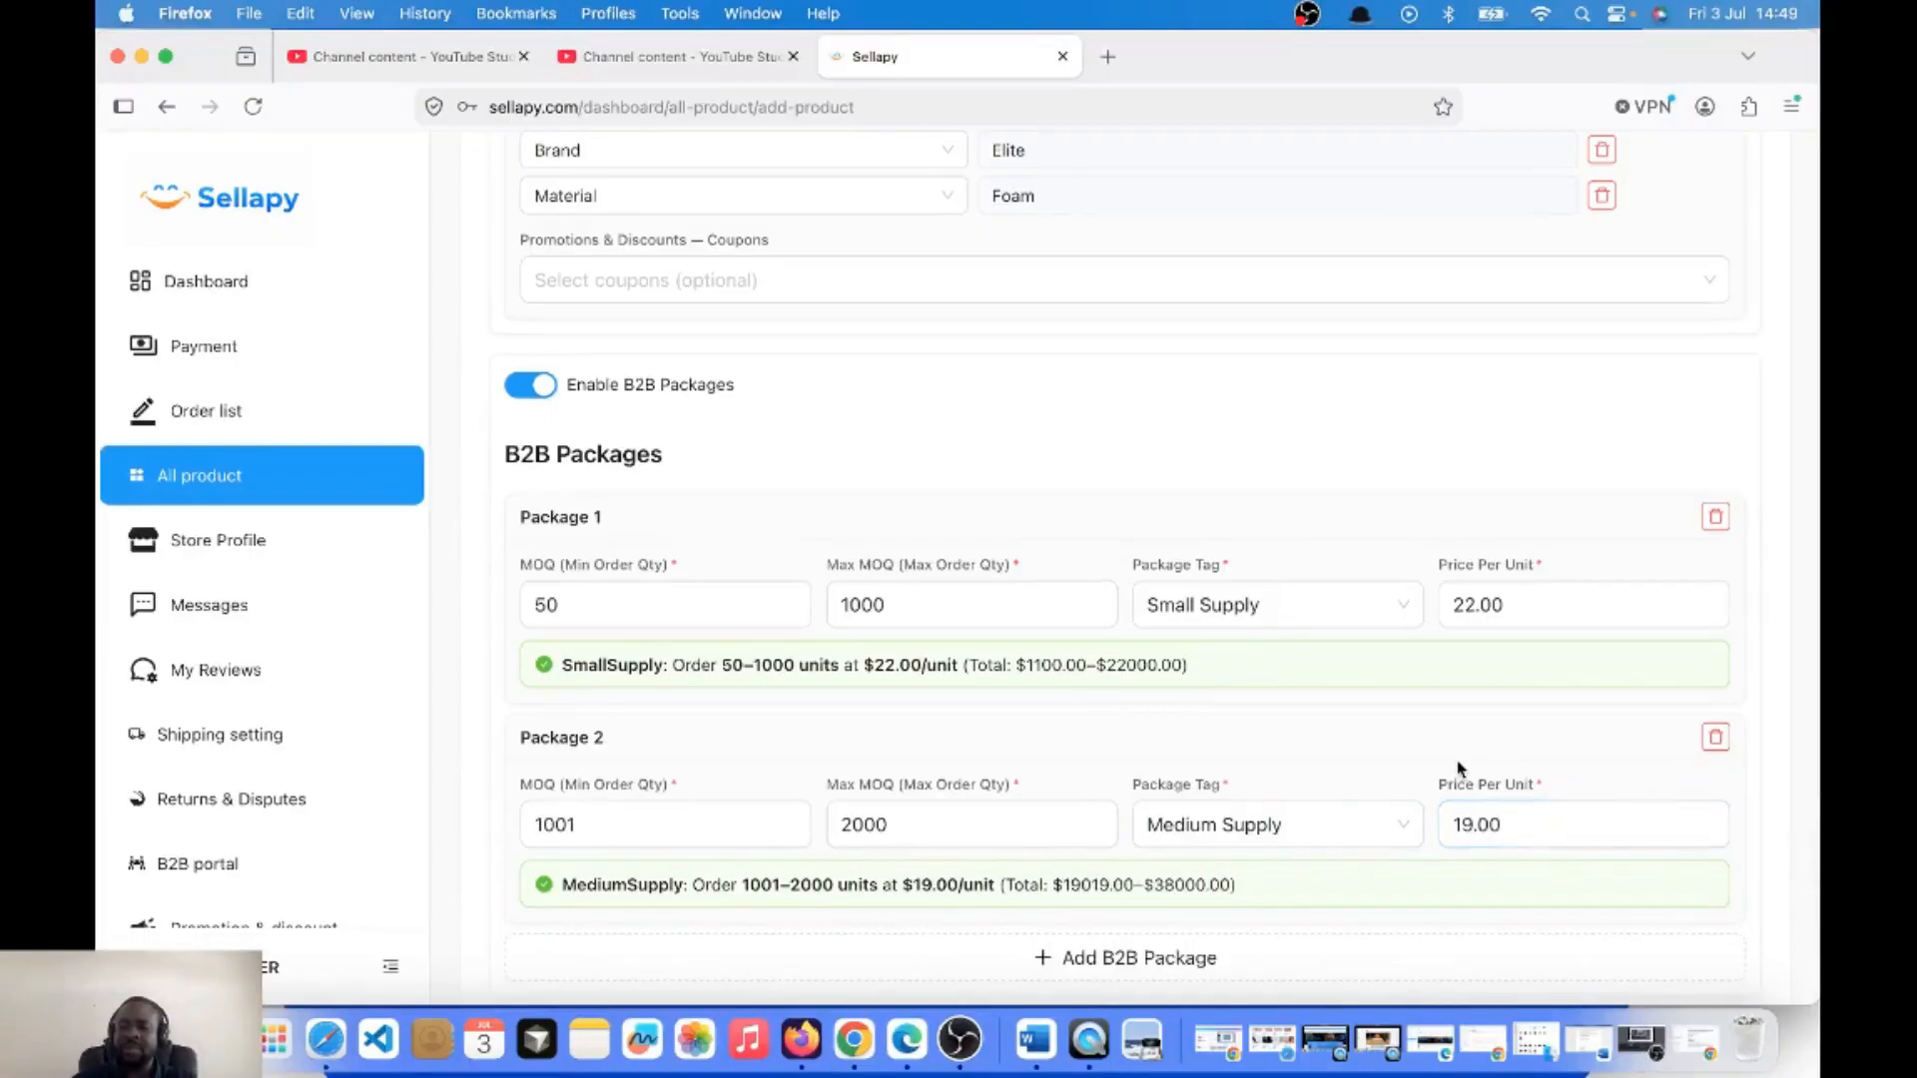
# Add a third B2B package with a minimum order quantity of 2001 and a maximum of 5000.
pyautogui.scroll(-3, 1458, 769)
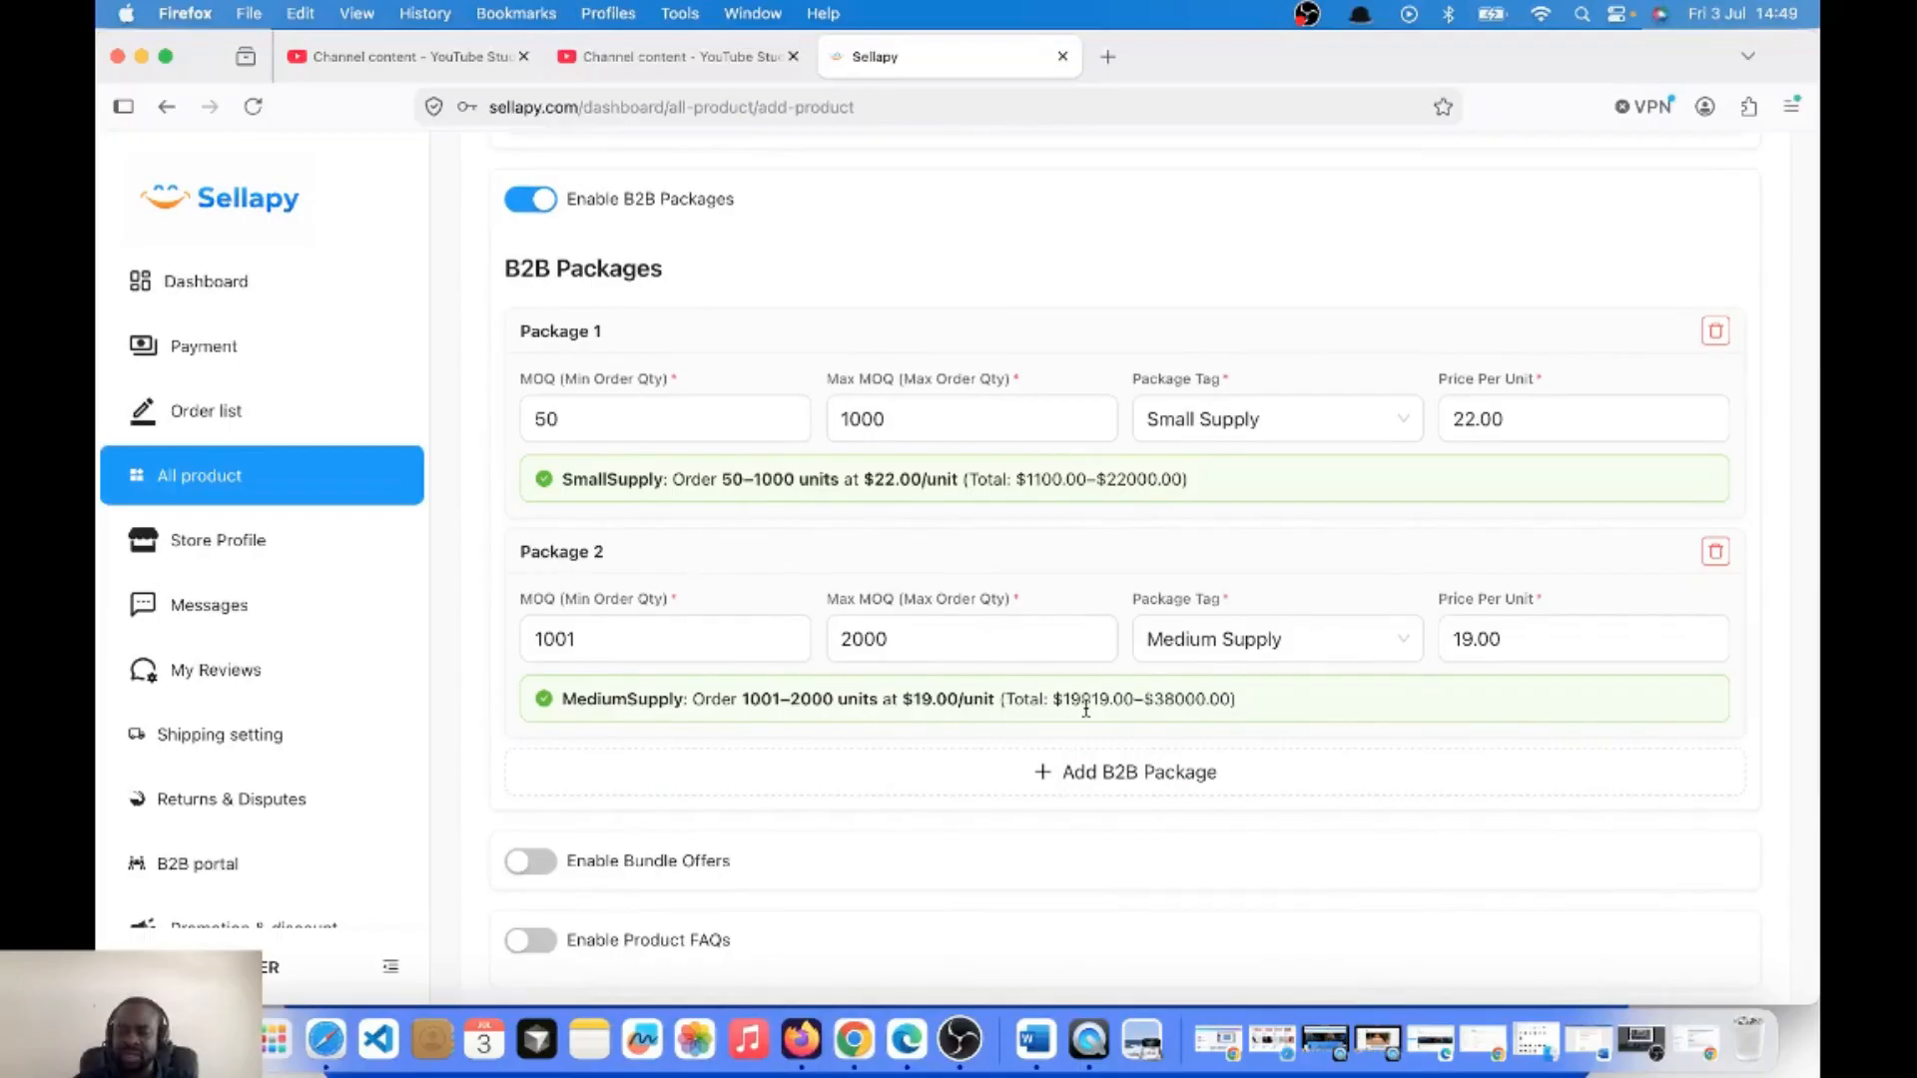
pyautogui.click(1117, 770)
pyautogui.scroll(-1, 1117, 769)
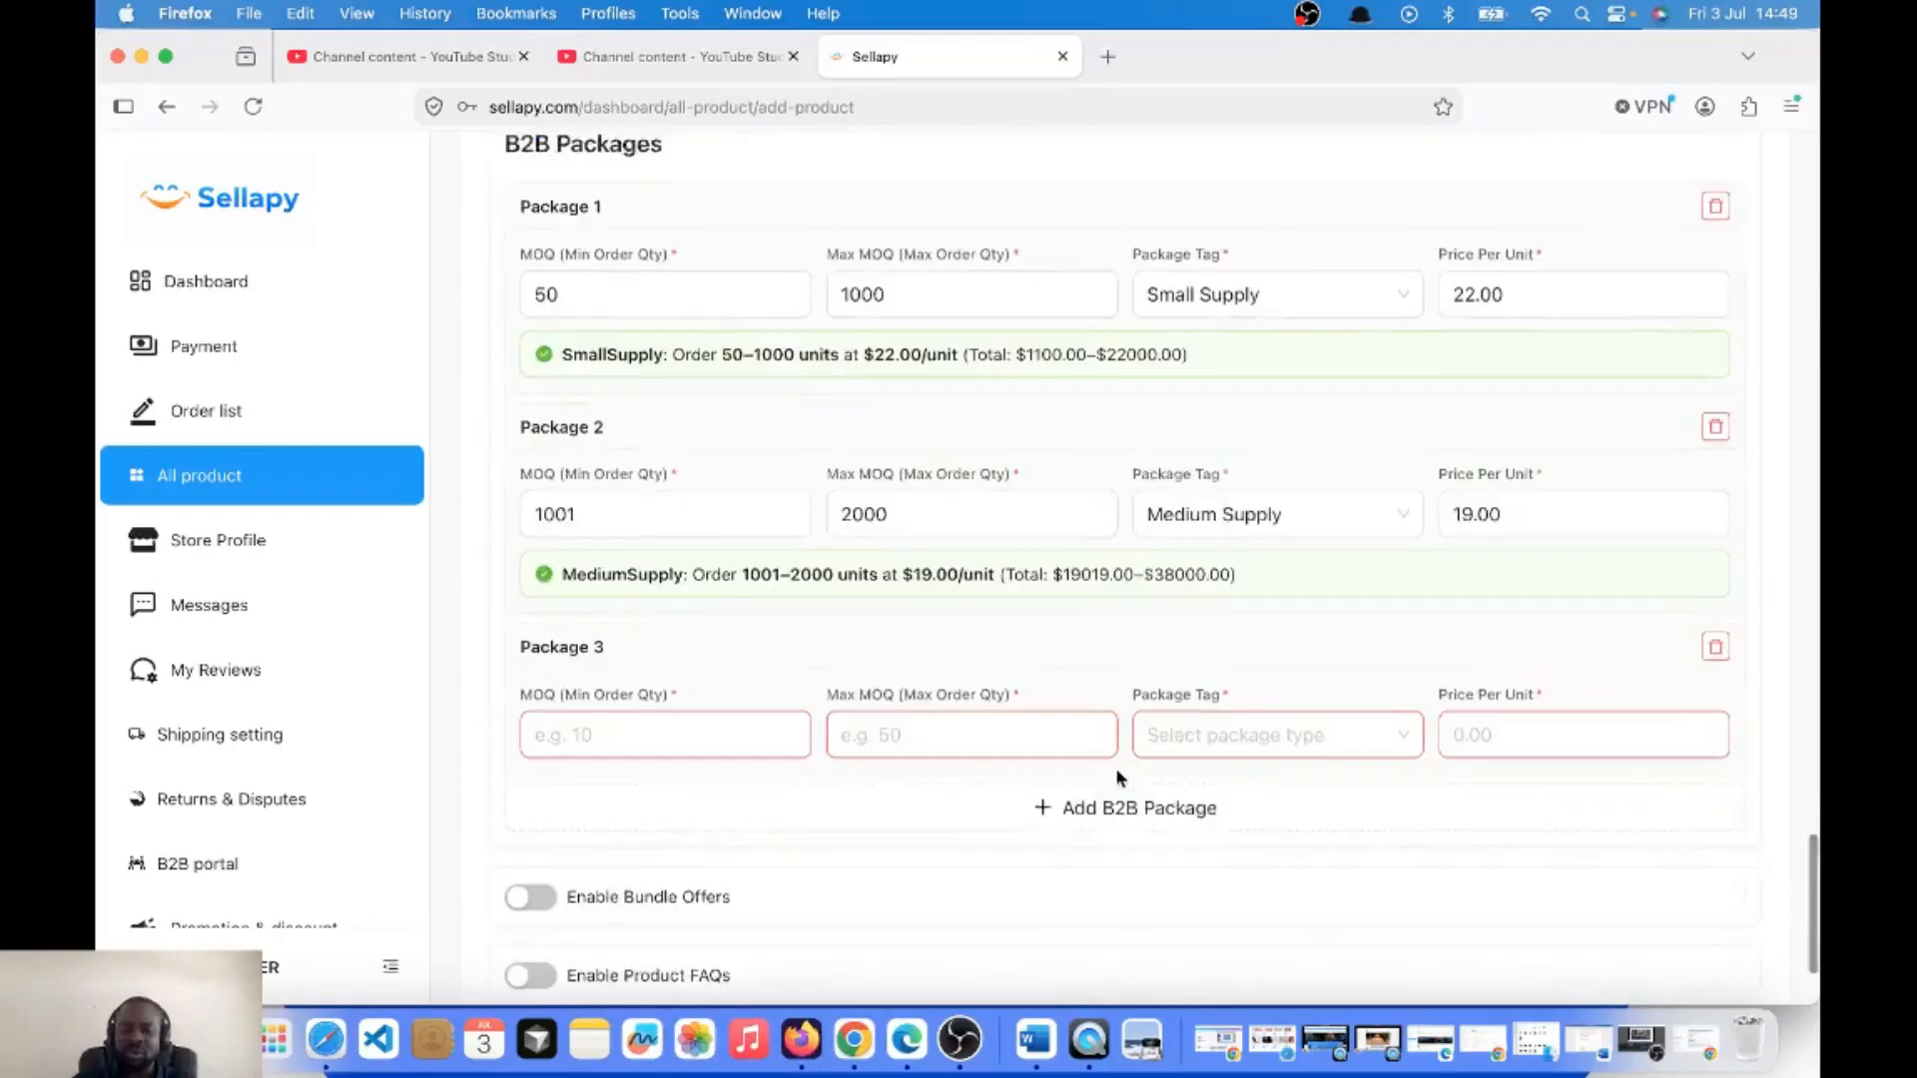
pyautogui.scroll(-2, 1116, 777)
pyautogui.click(688, 703)
pyautogui.click(688, 703)
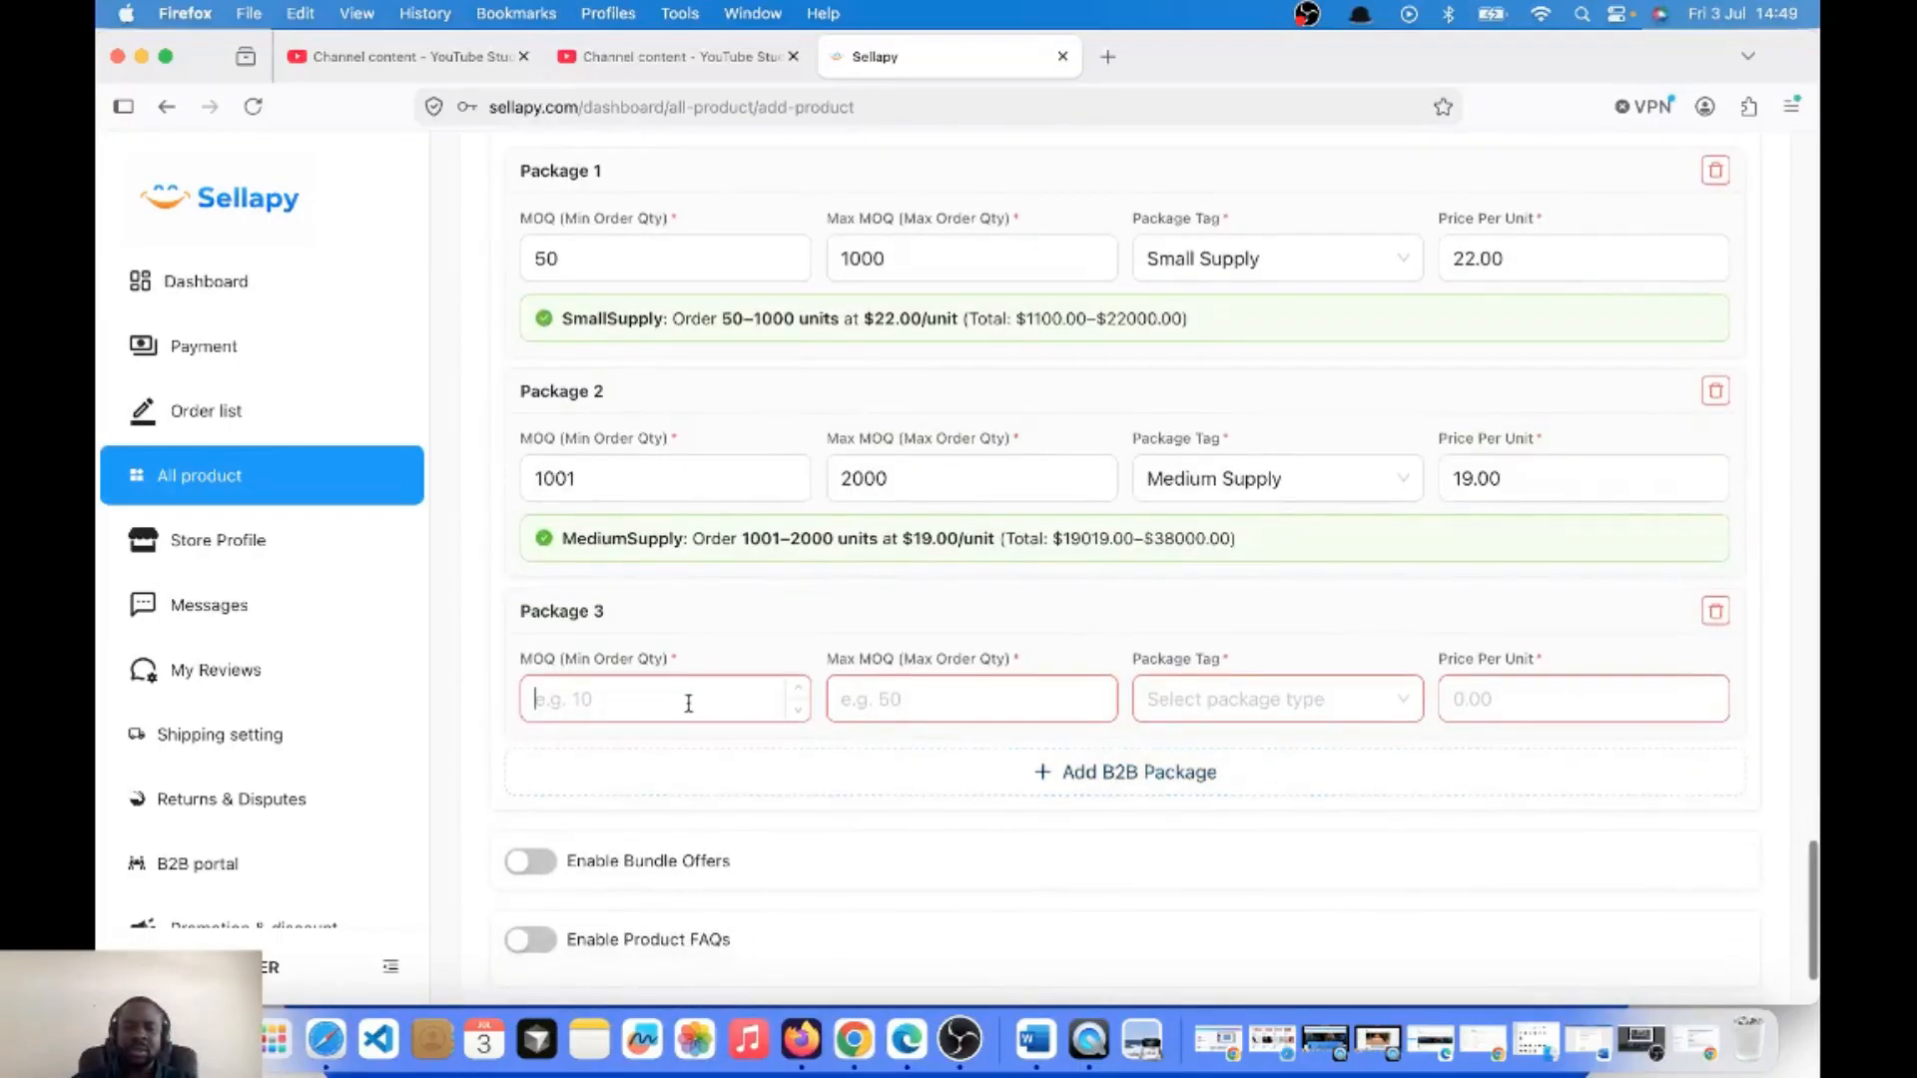
pyautogui.write('2001')
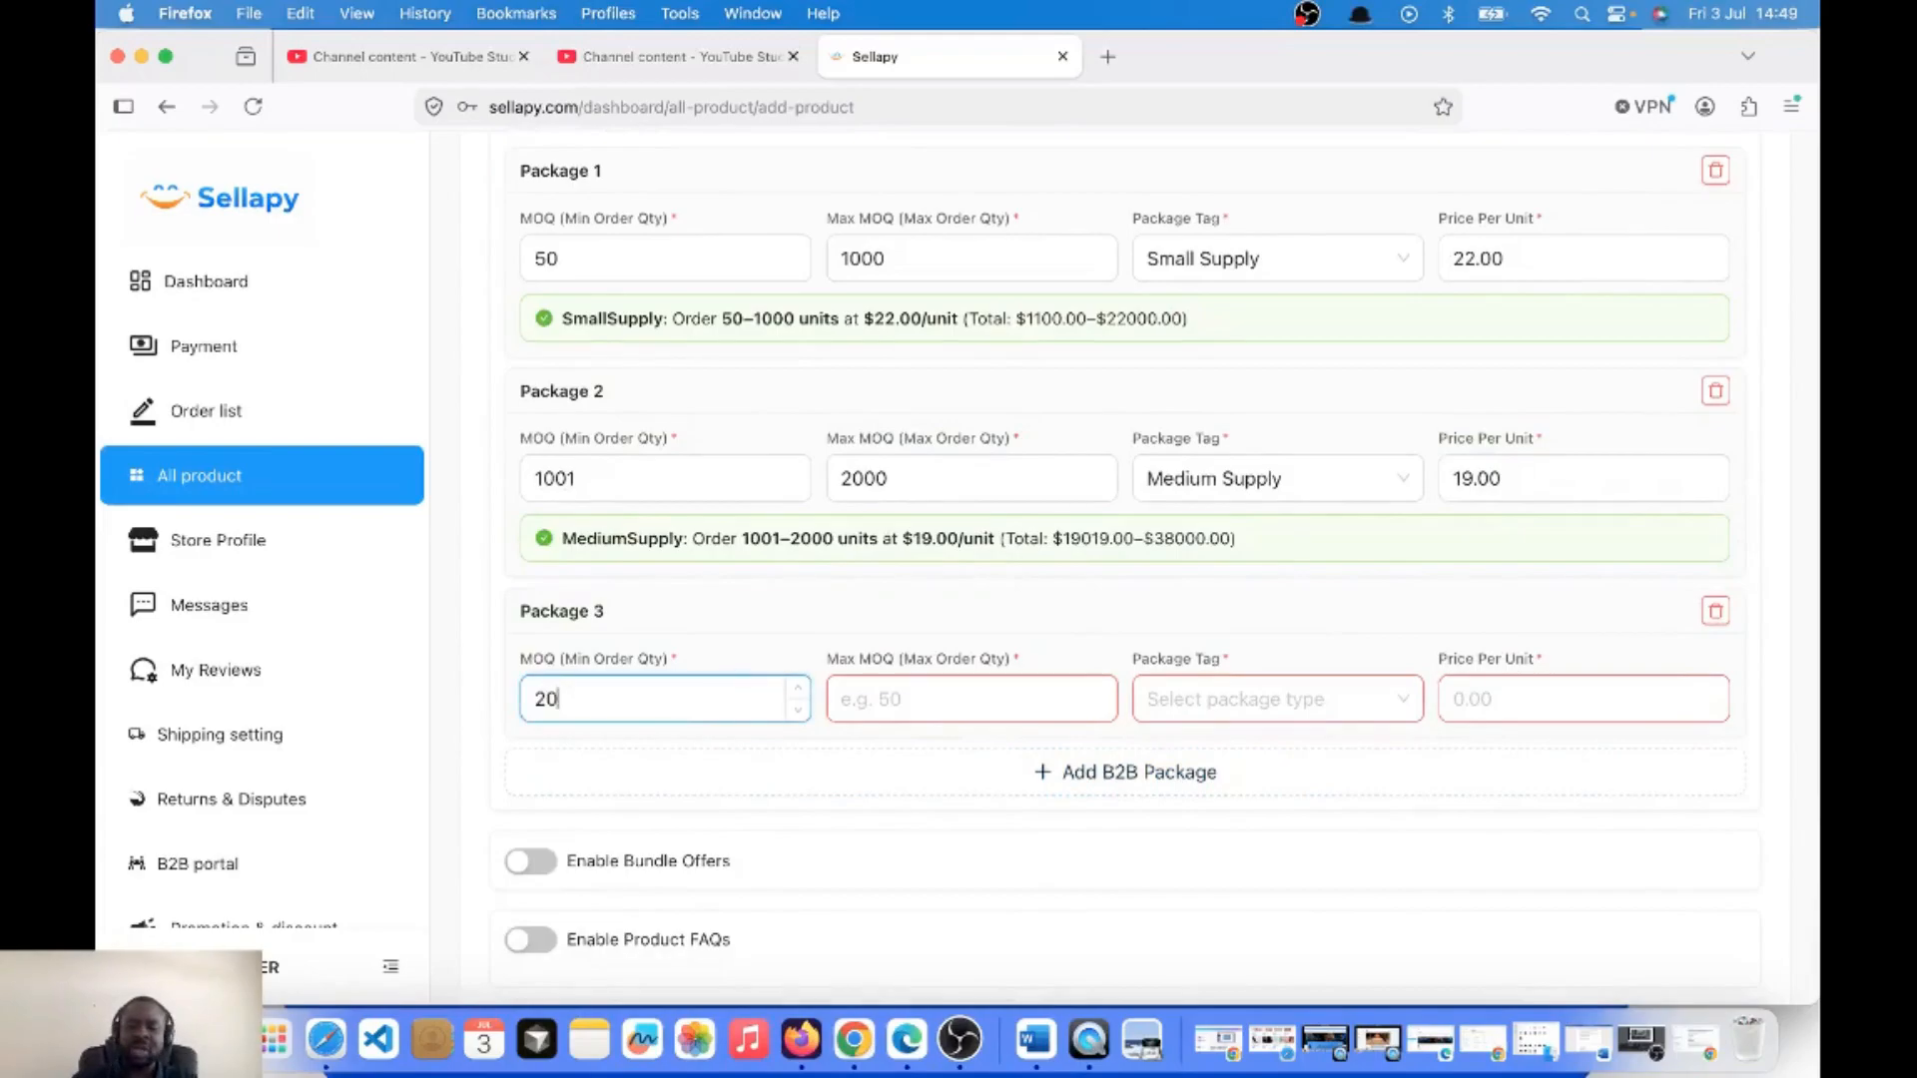
pyautogui.click(876, 709)
pyautogui.write('5000')
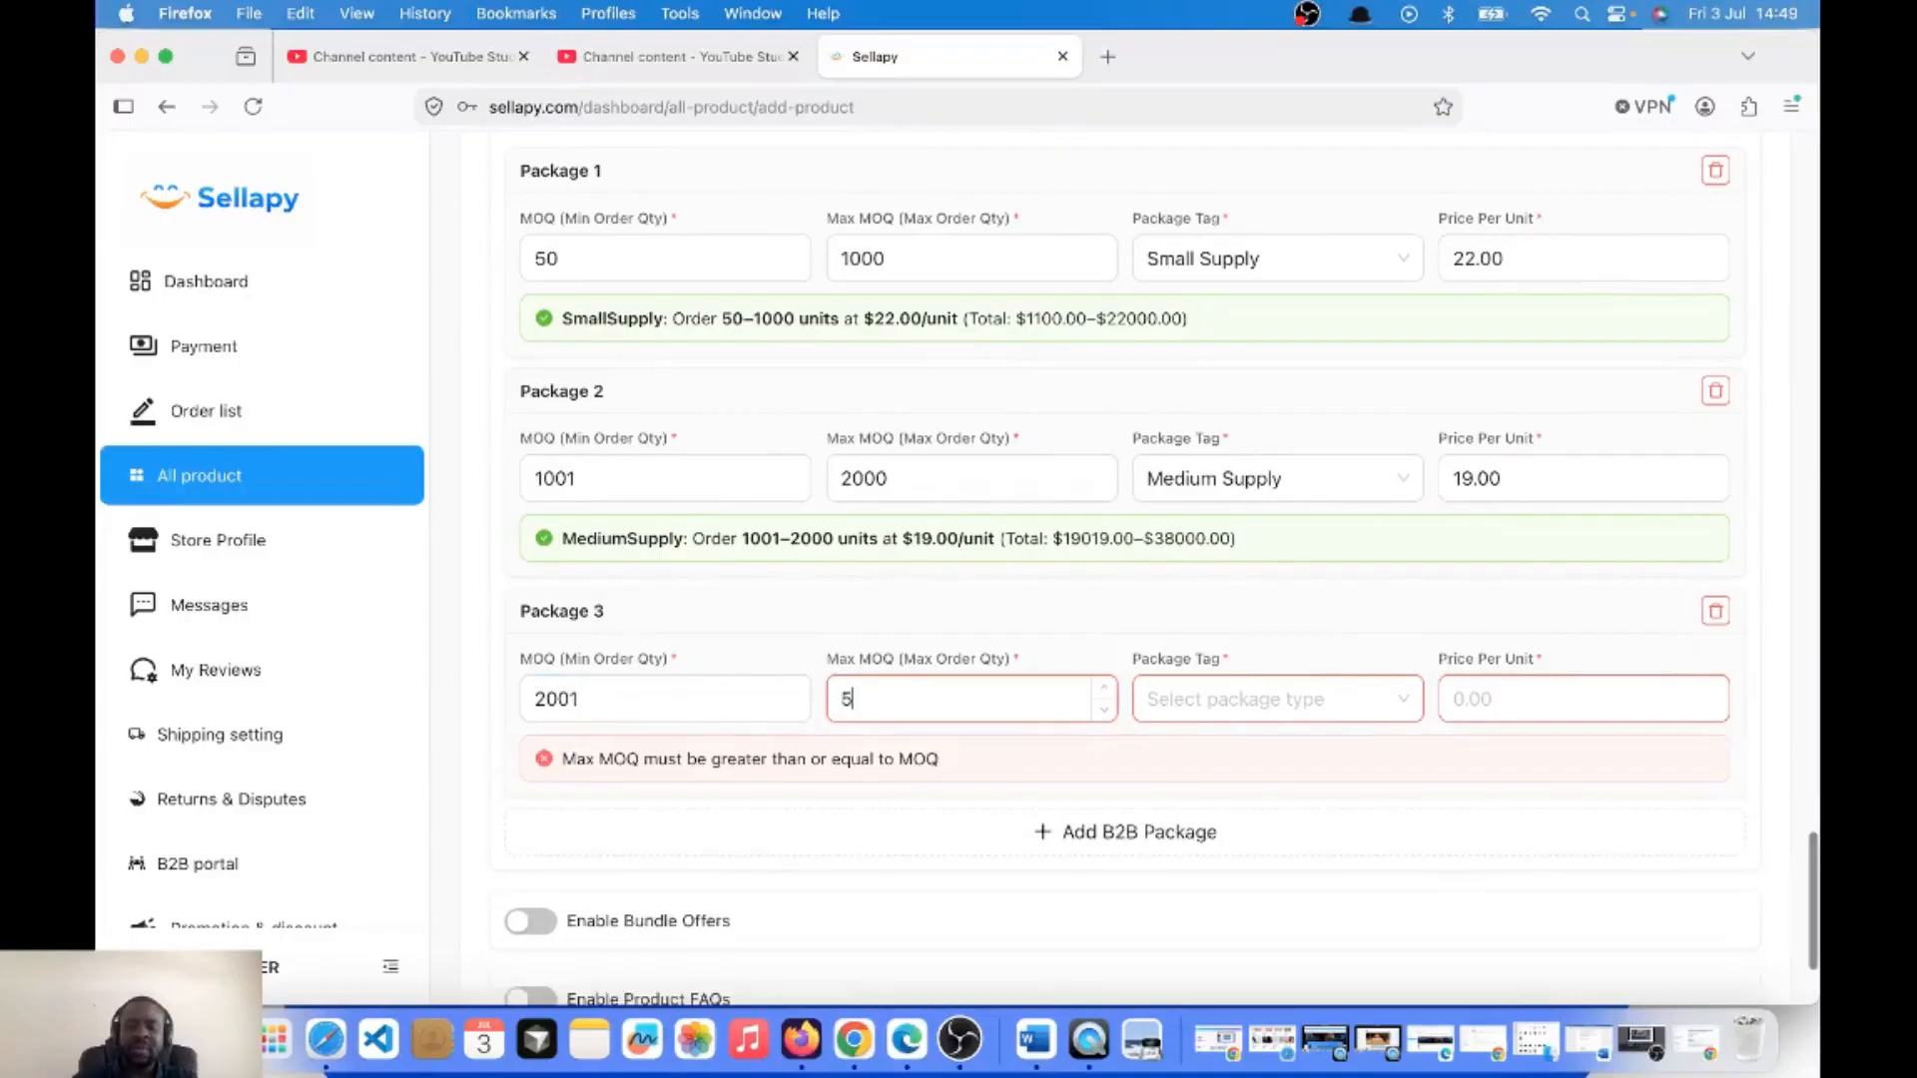
# Tag Package 3 as Large Supply and set its price per unit to 15.
pyautogui.click(1197, 721)
pyautogui.click(1226, 837)
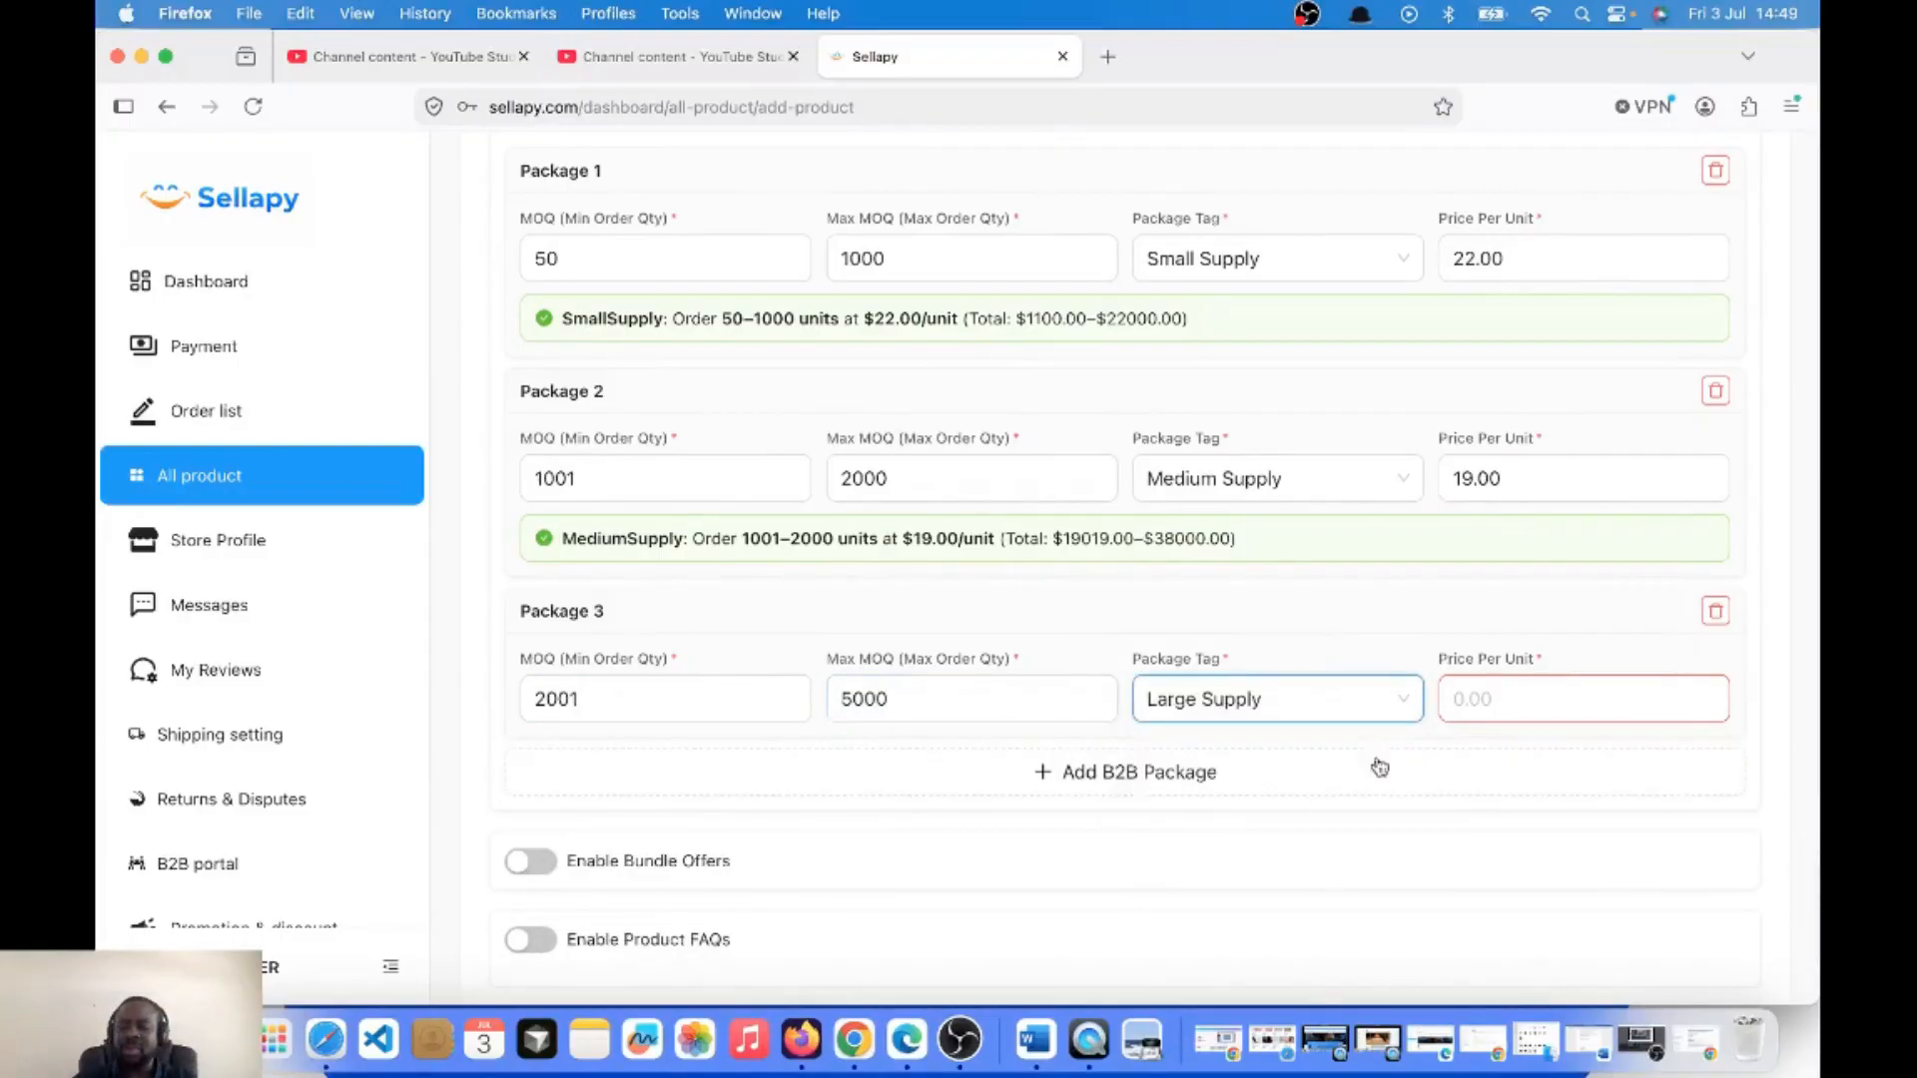
pyautogui.click(1508, 710)
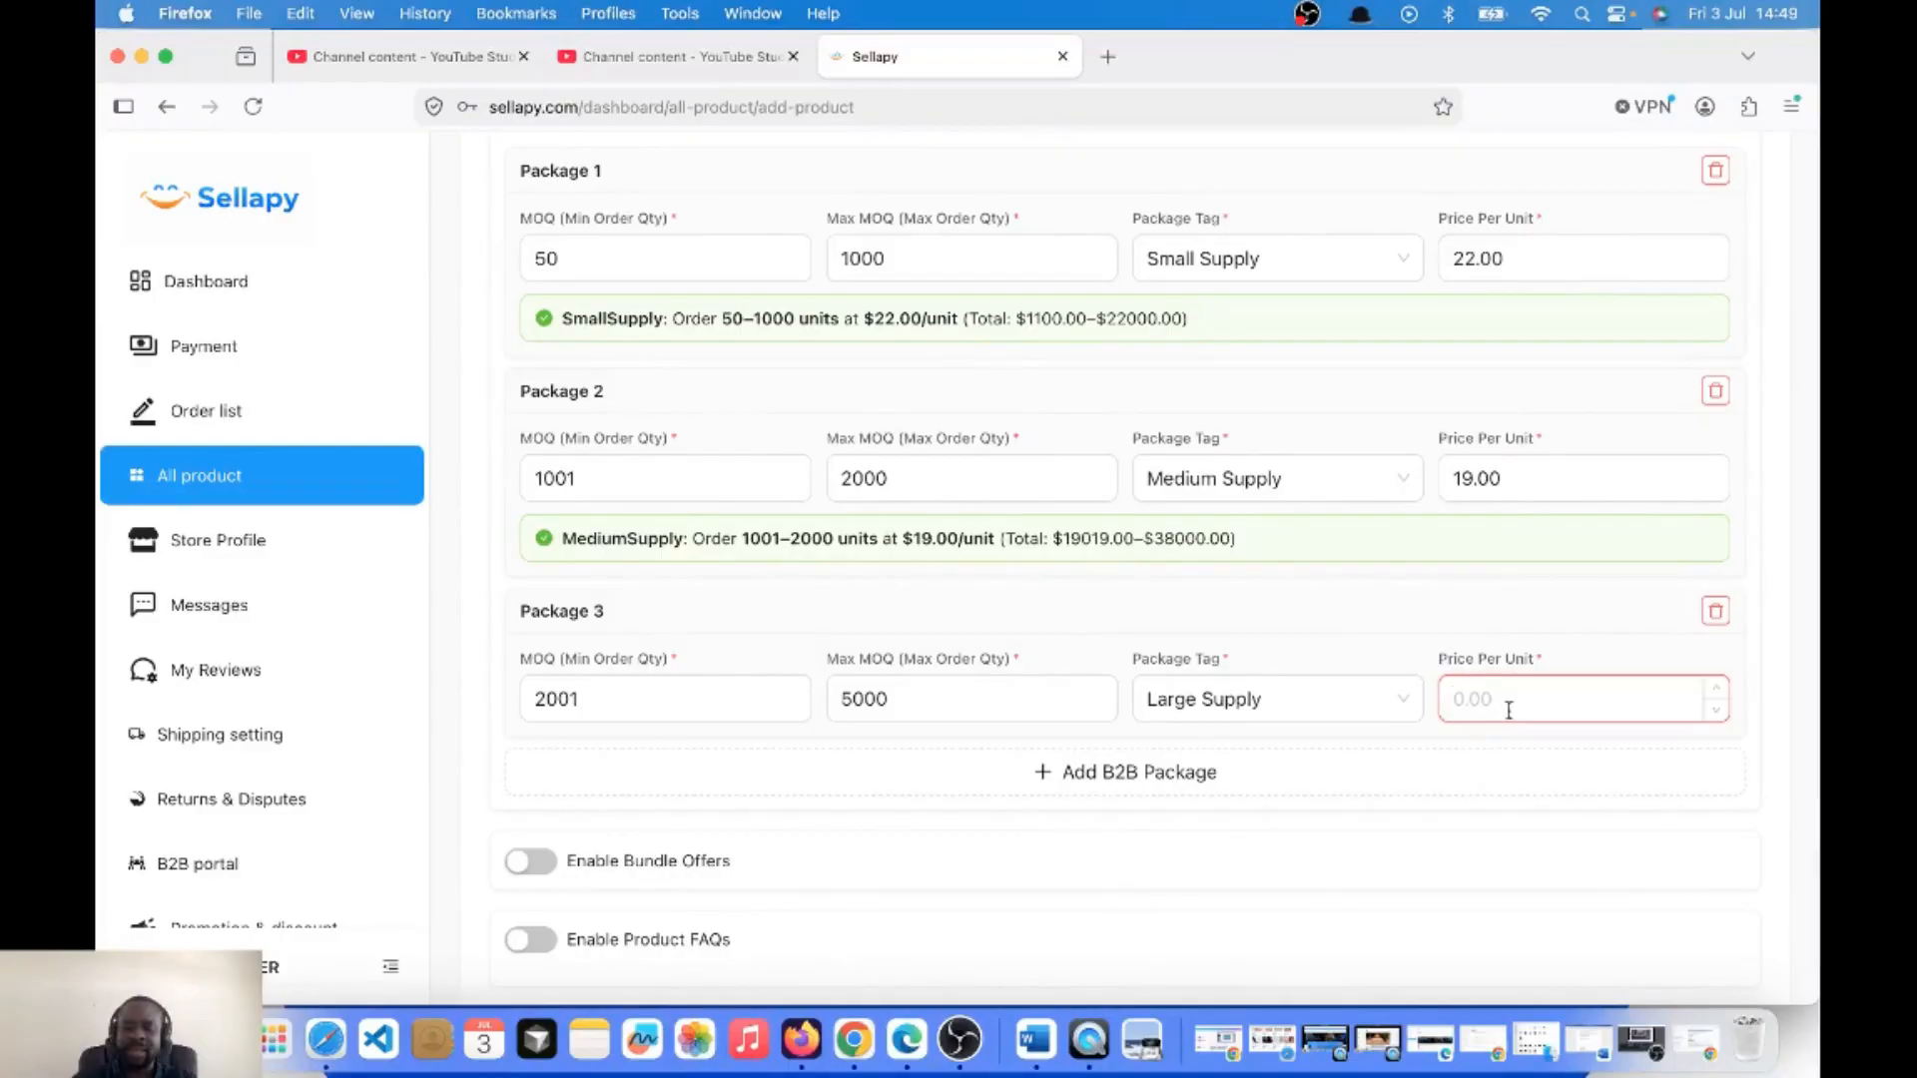
pyautogui.write('15')
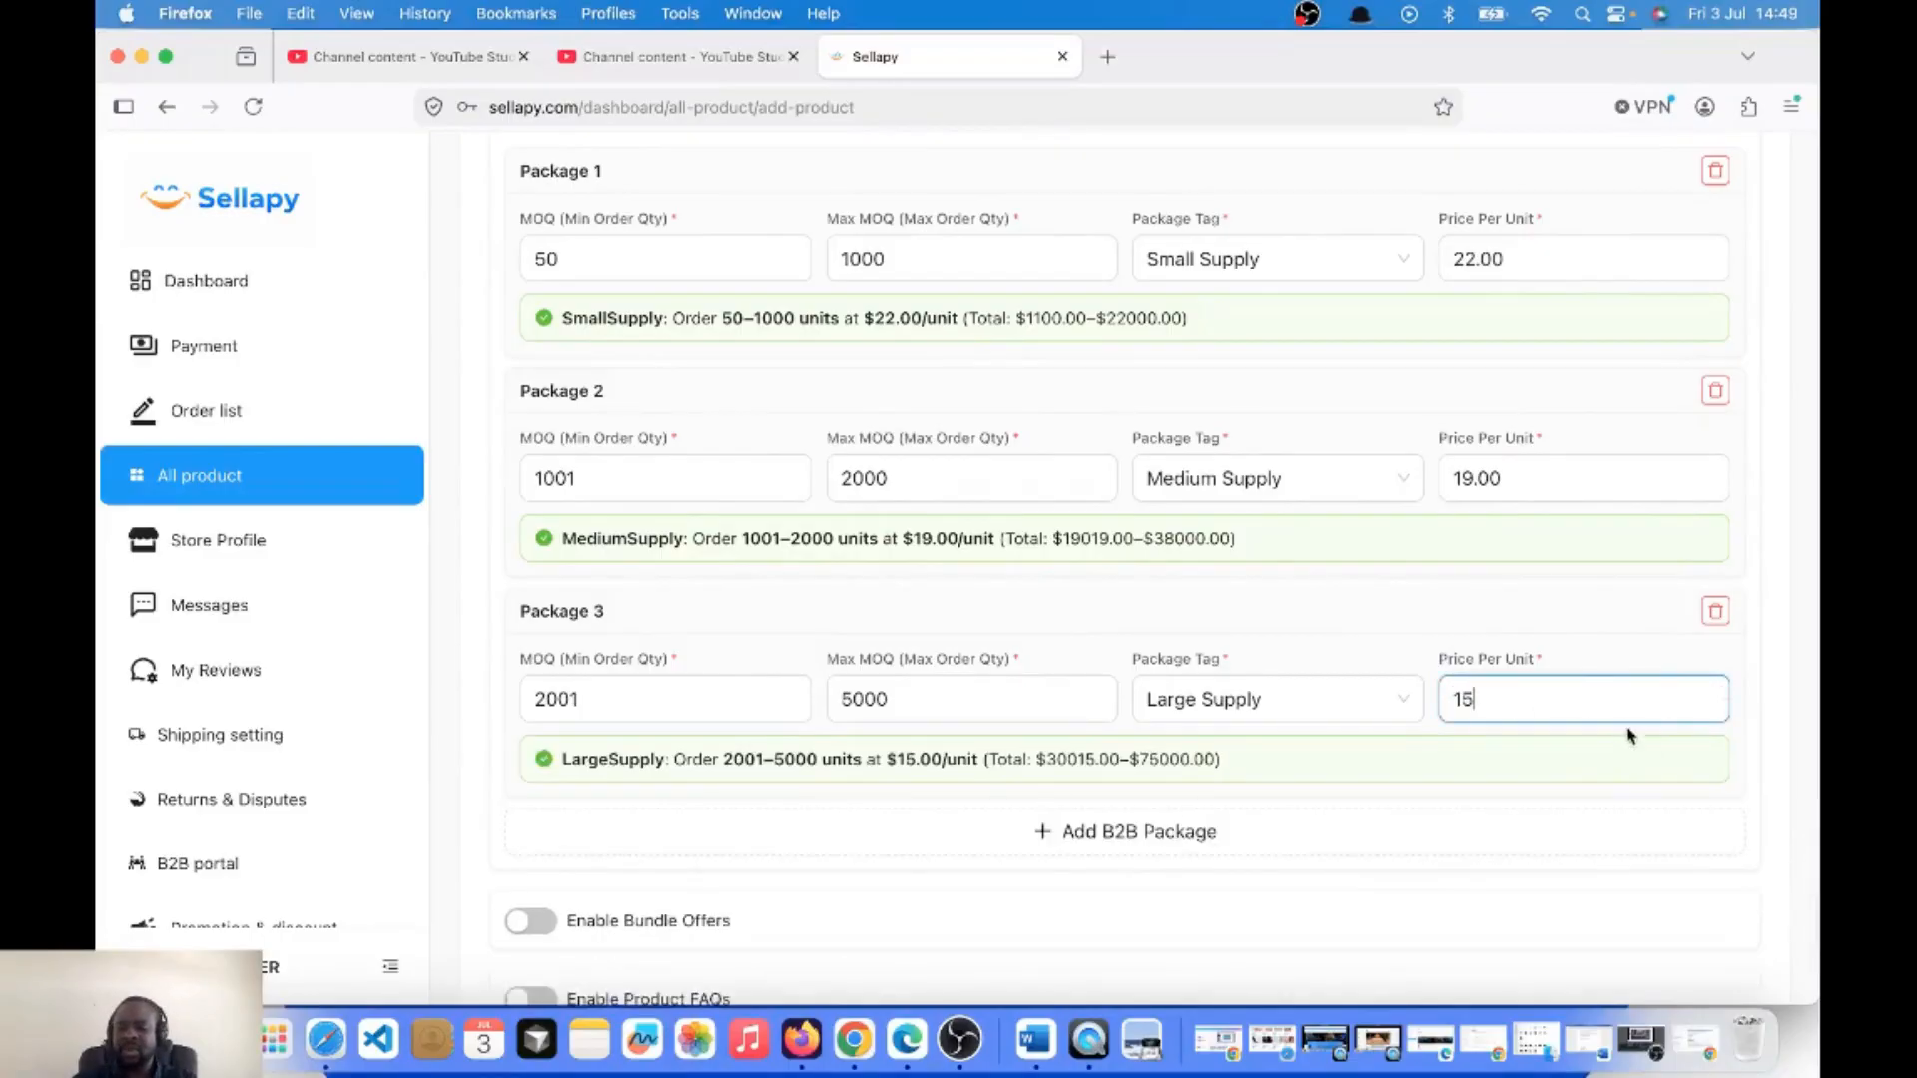
pyautogui.click(1615, 649)
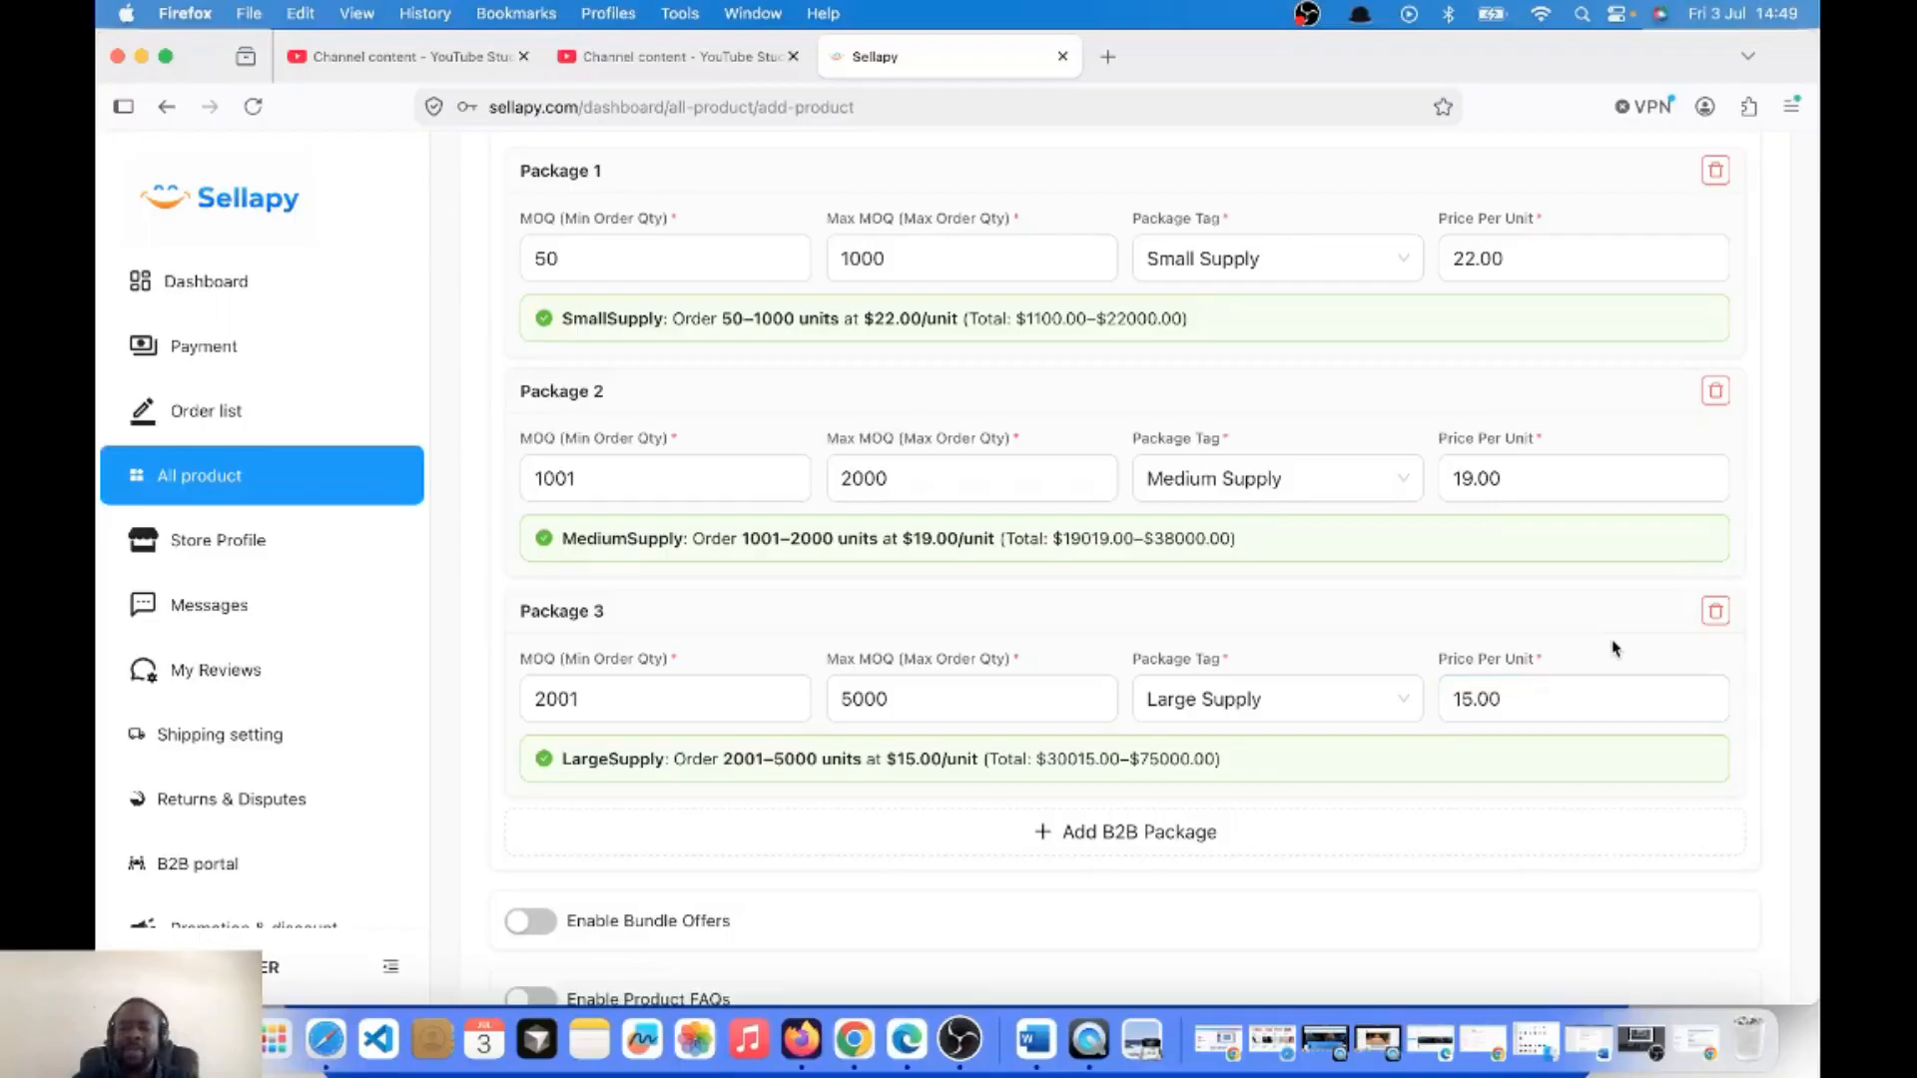
# Enable bundle offers and give Bundle 1 a quantity of 2 with a 20% discount.
pyautogui.scroll(3, 1548, 650)
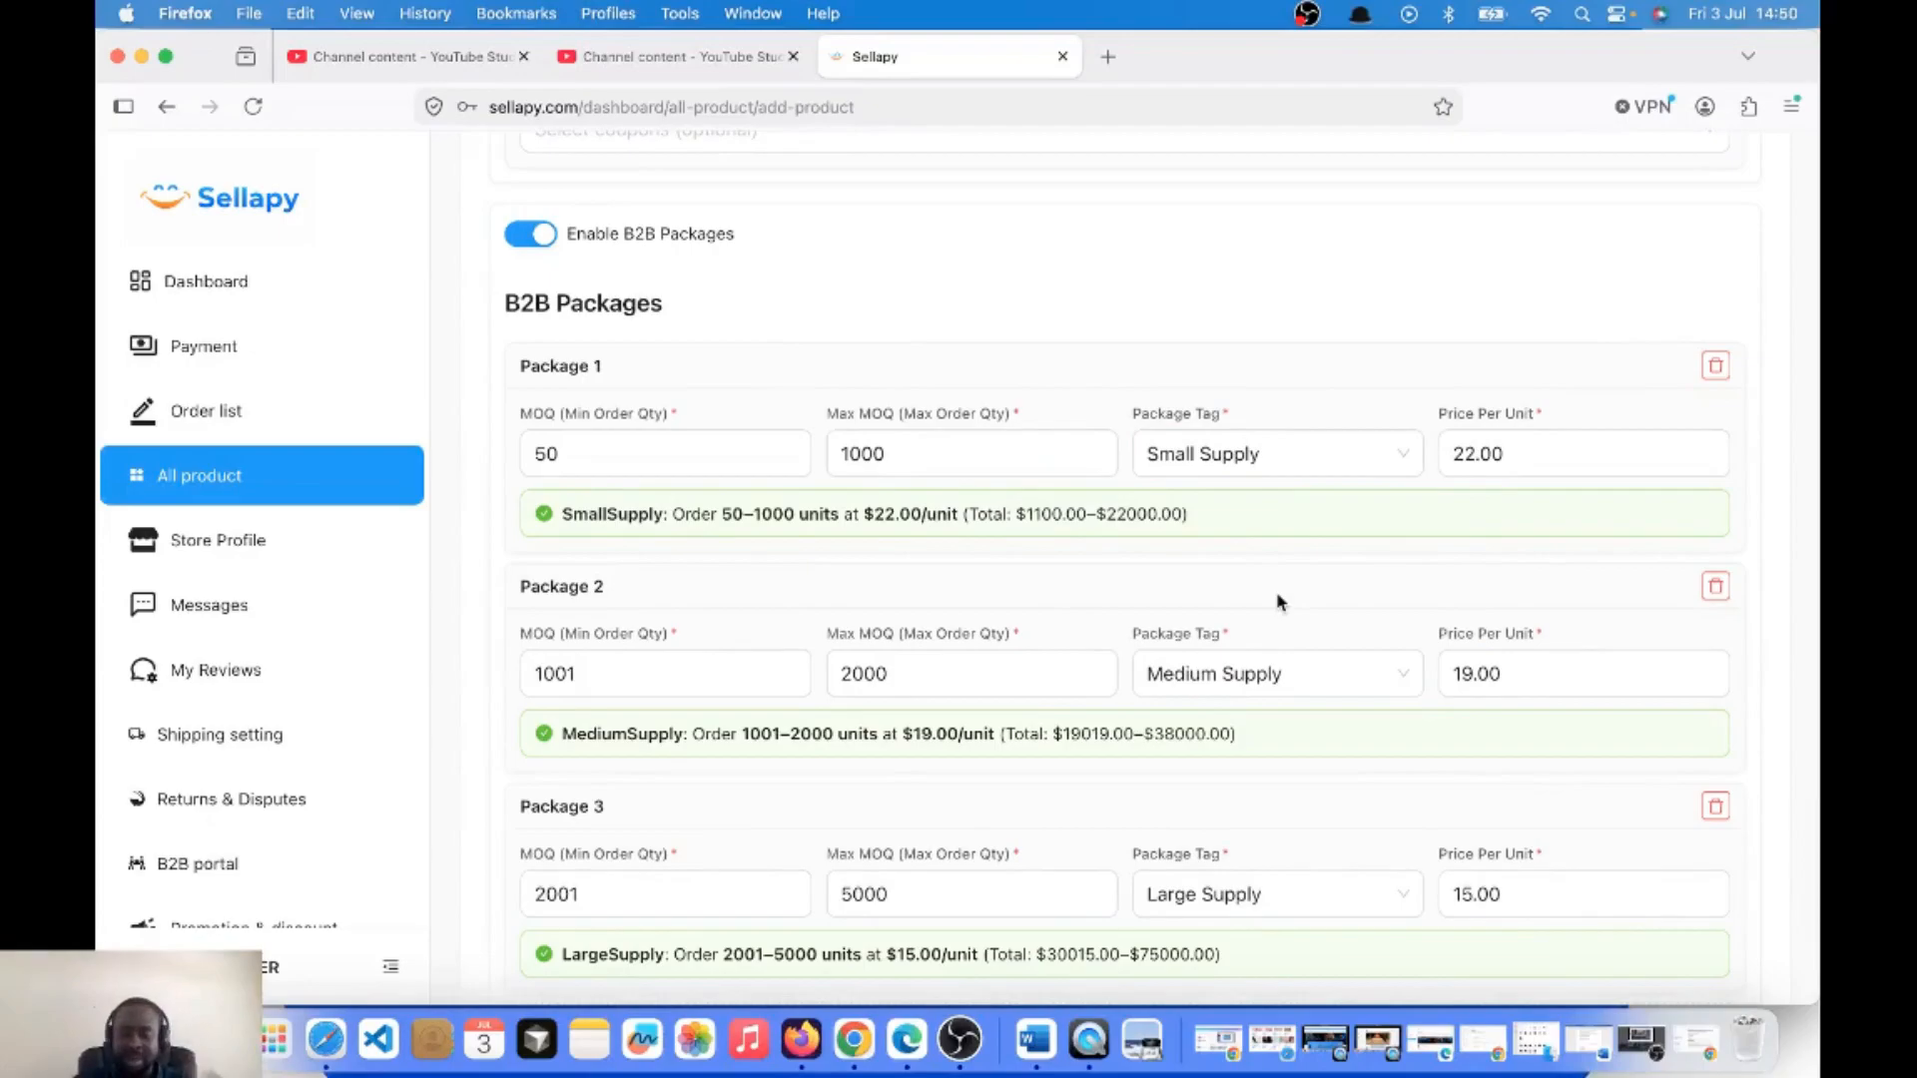
pyautogui.scroll(-3, 1278, 600)
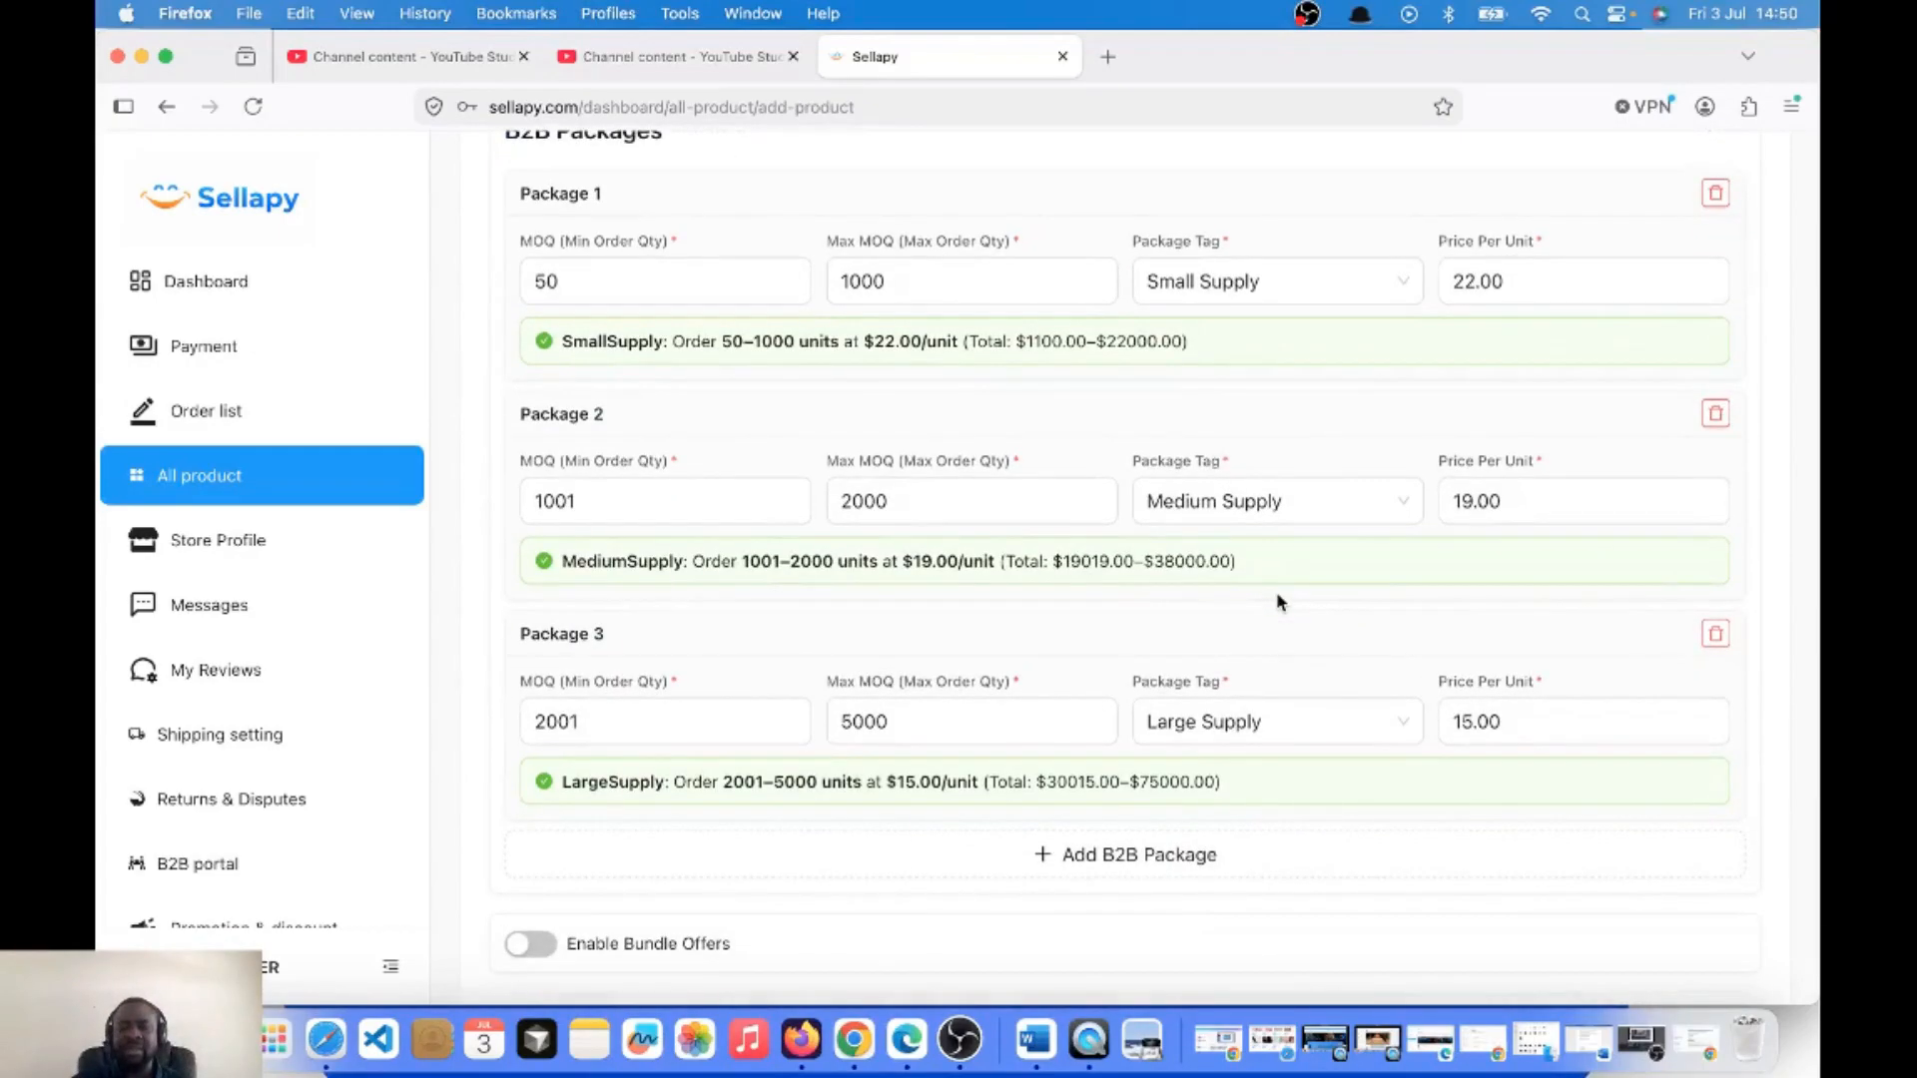
pyautogui.scroll(1, 1278, 599)
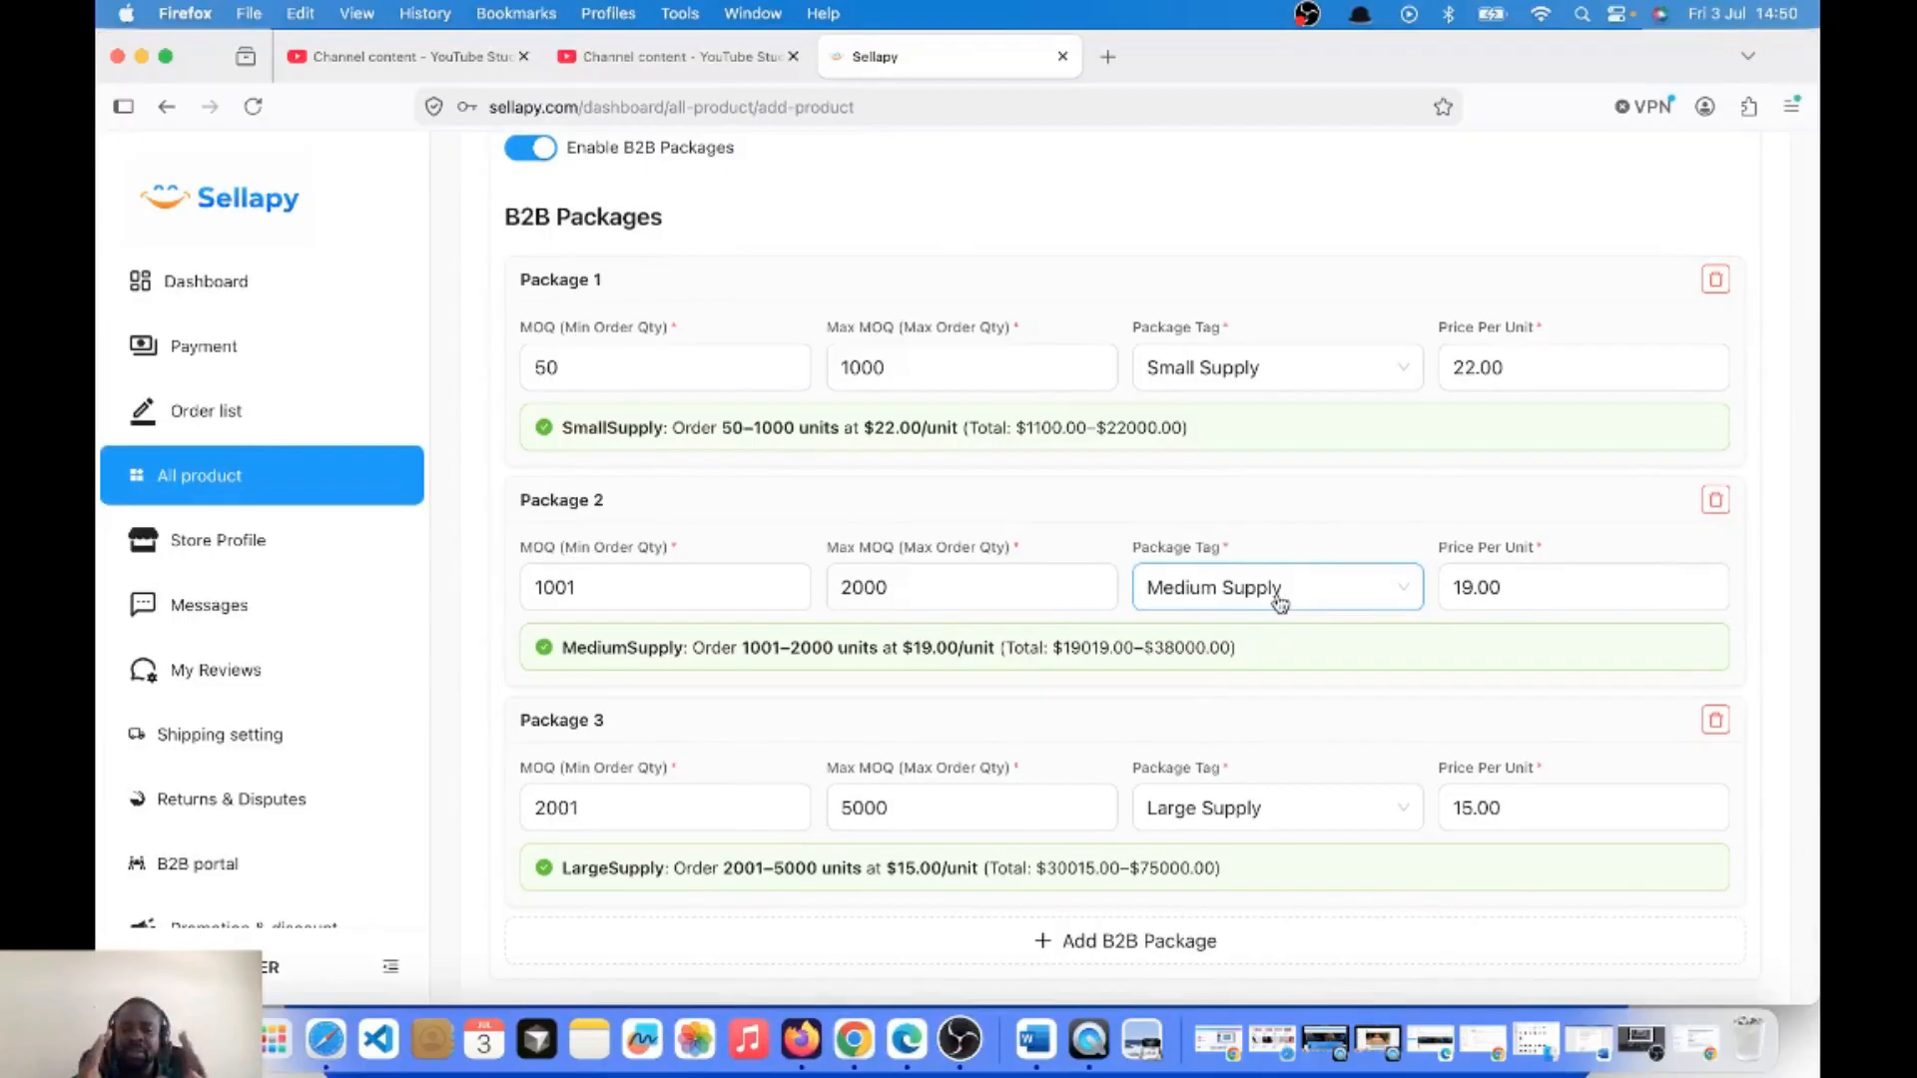
pyautogui.scroll(-3, 1279, 602)
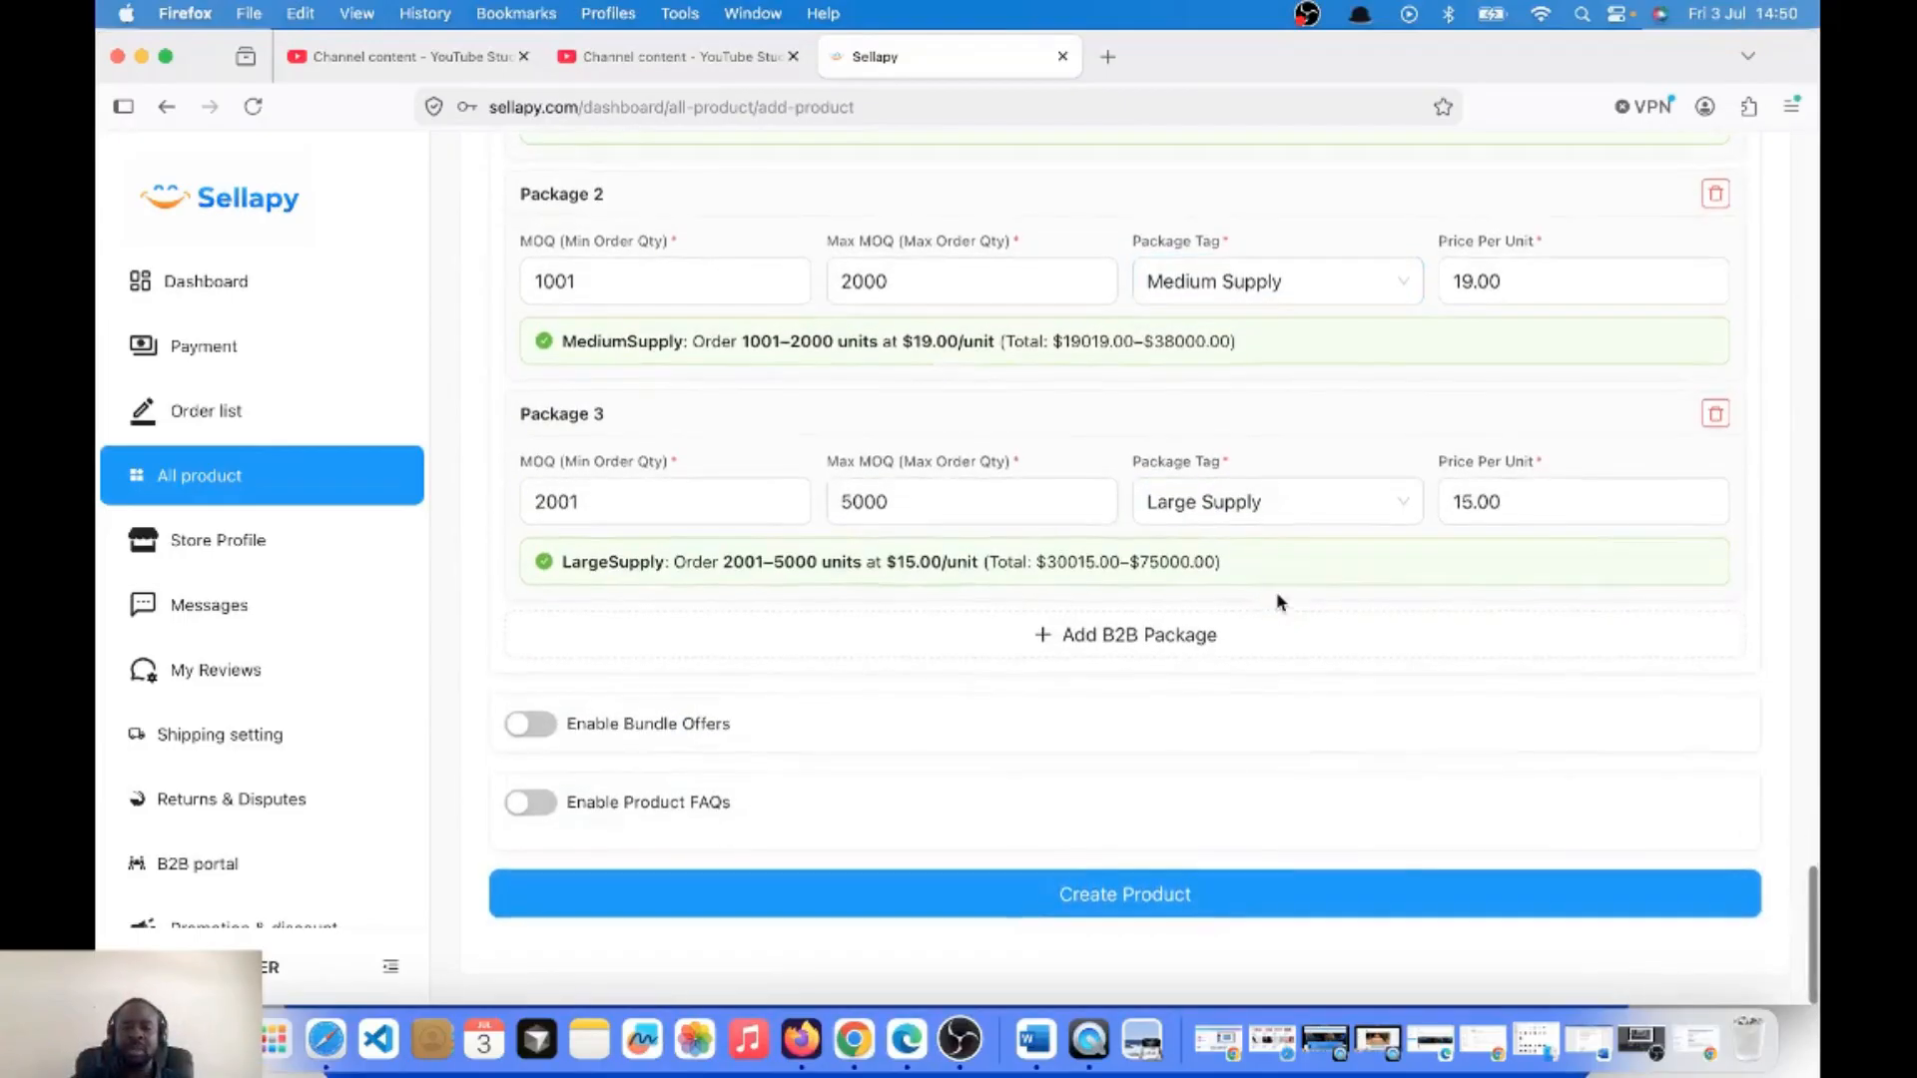
pyautogui.click(529, 725)
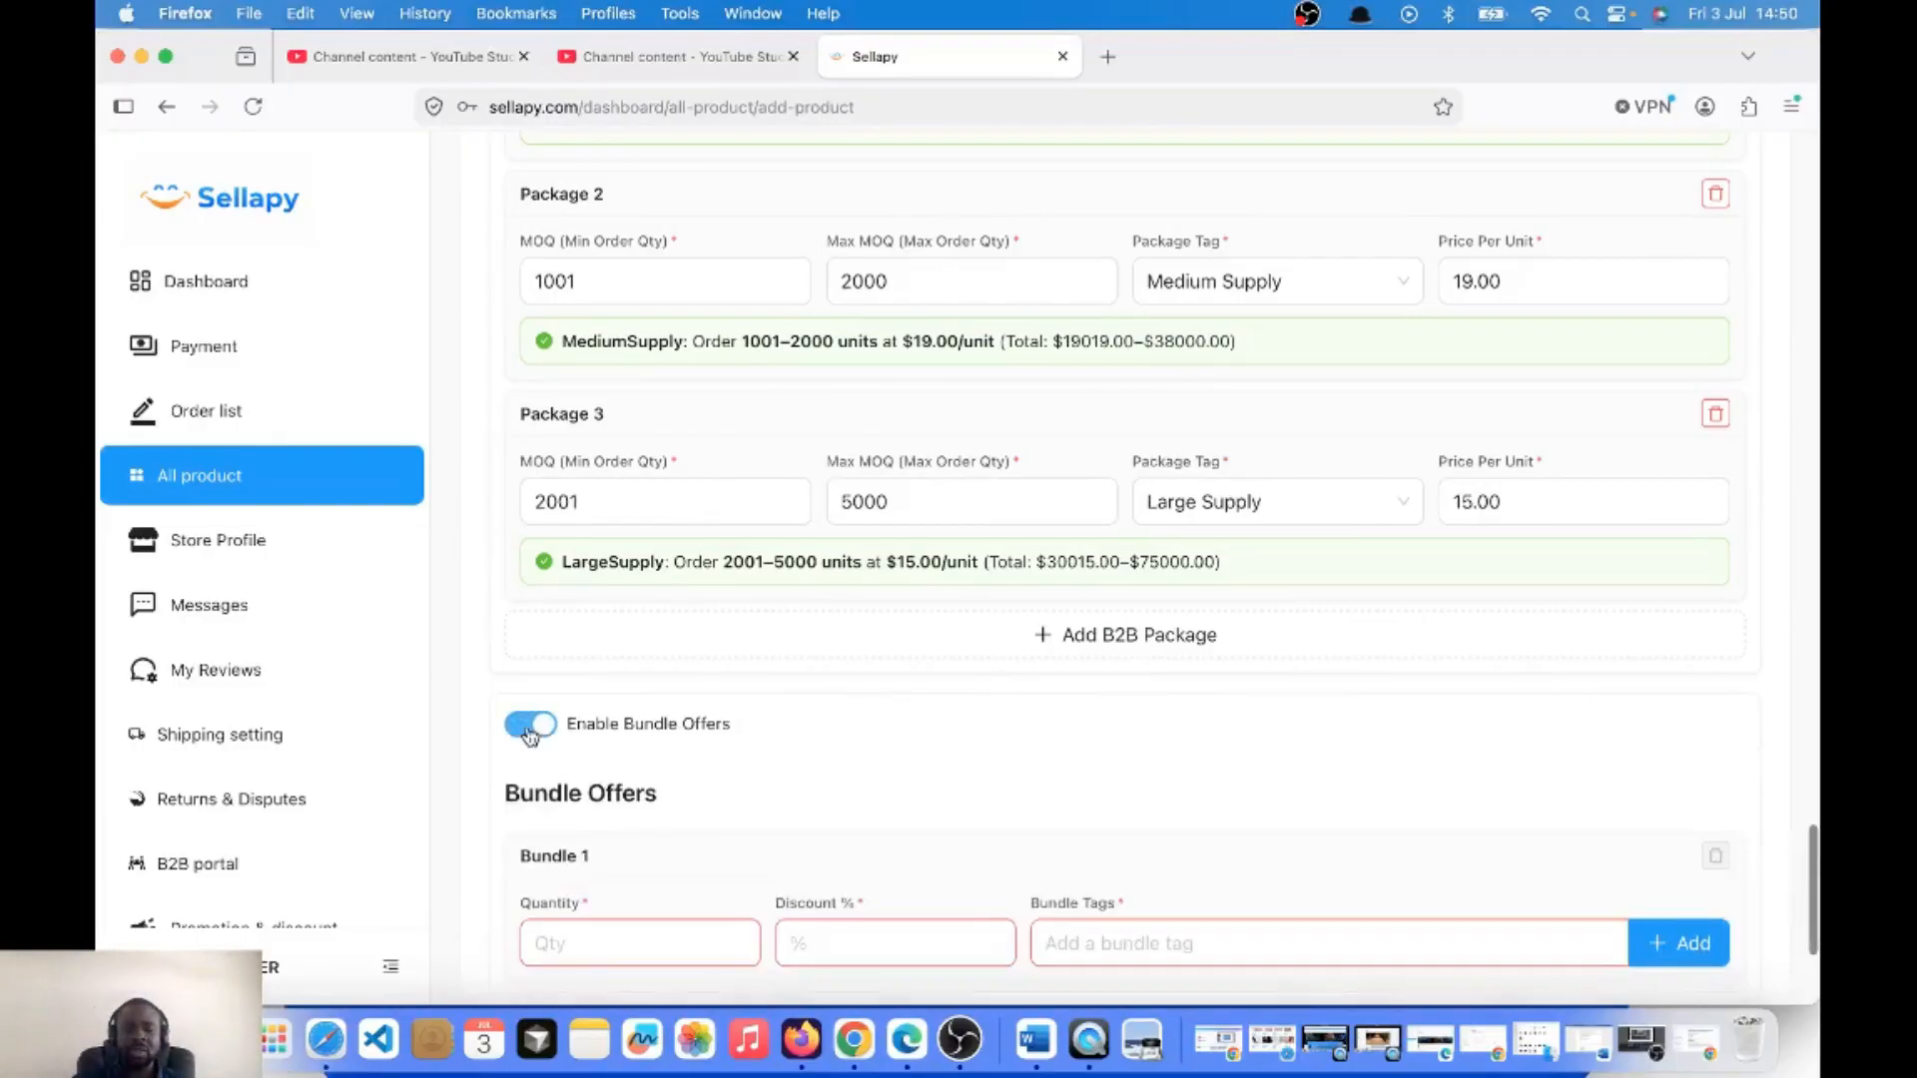
pyautogui.scroll(-5, 529, 736)
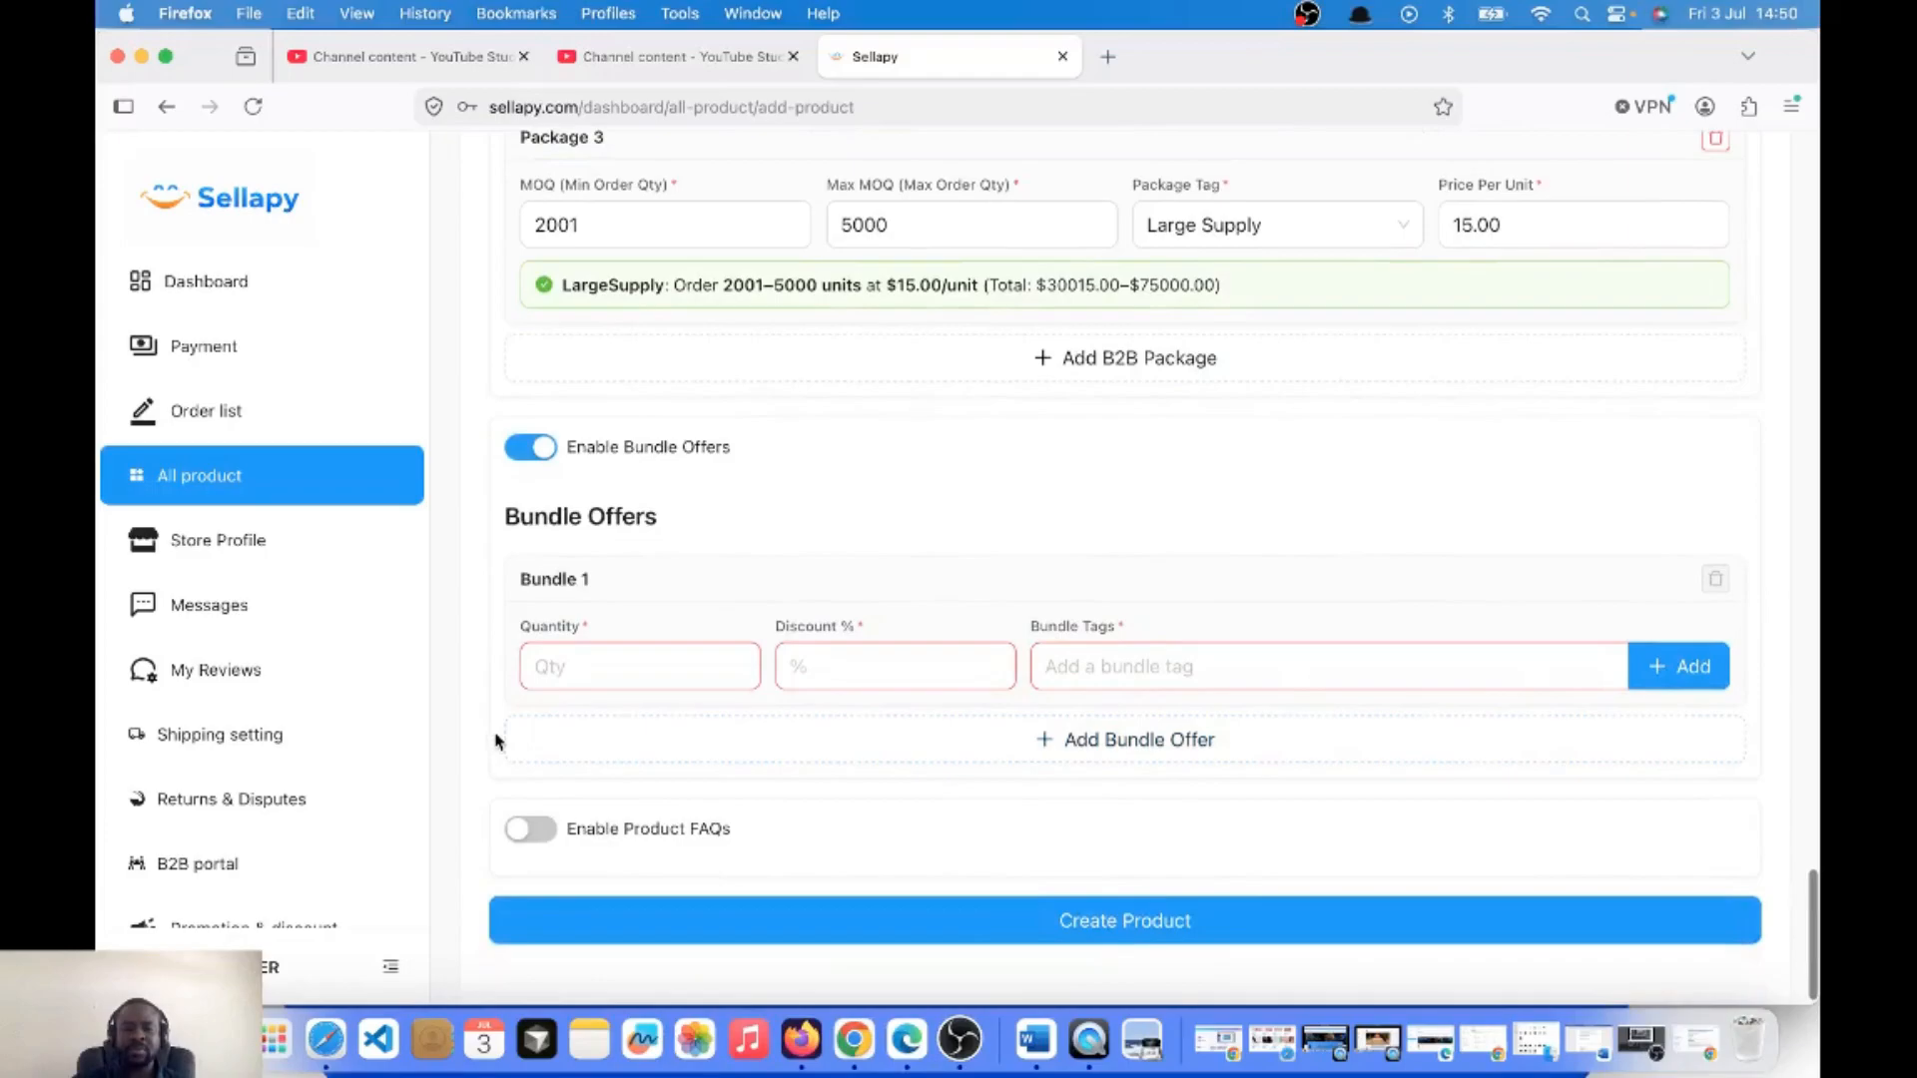
pyautogui.click(598, 674)
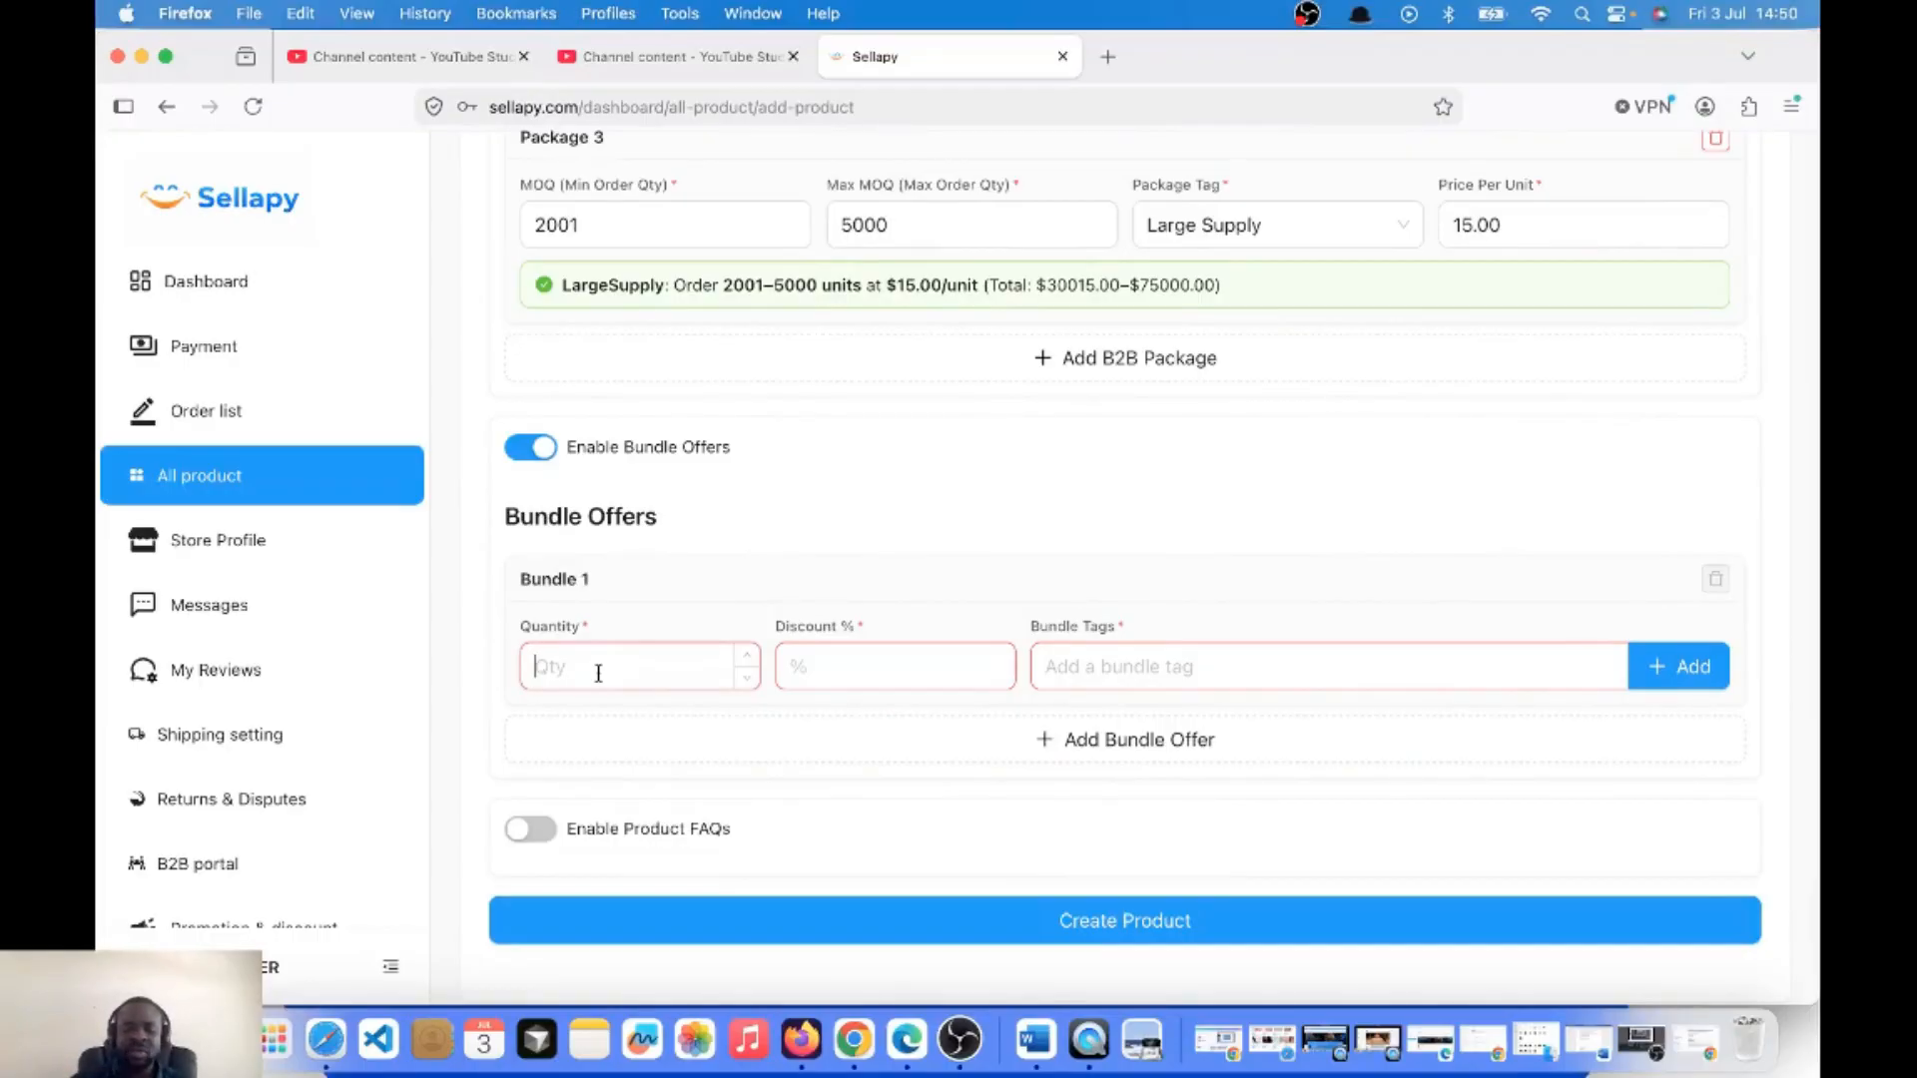
pyautogui.write('2')
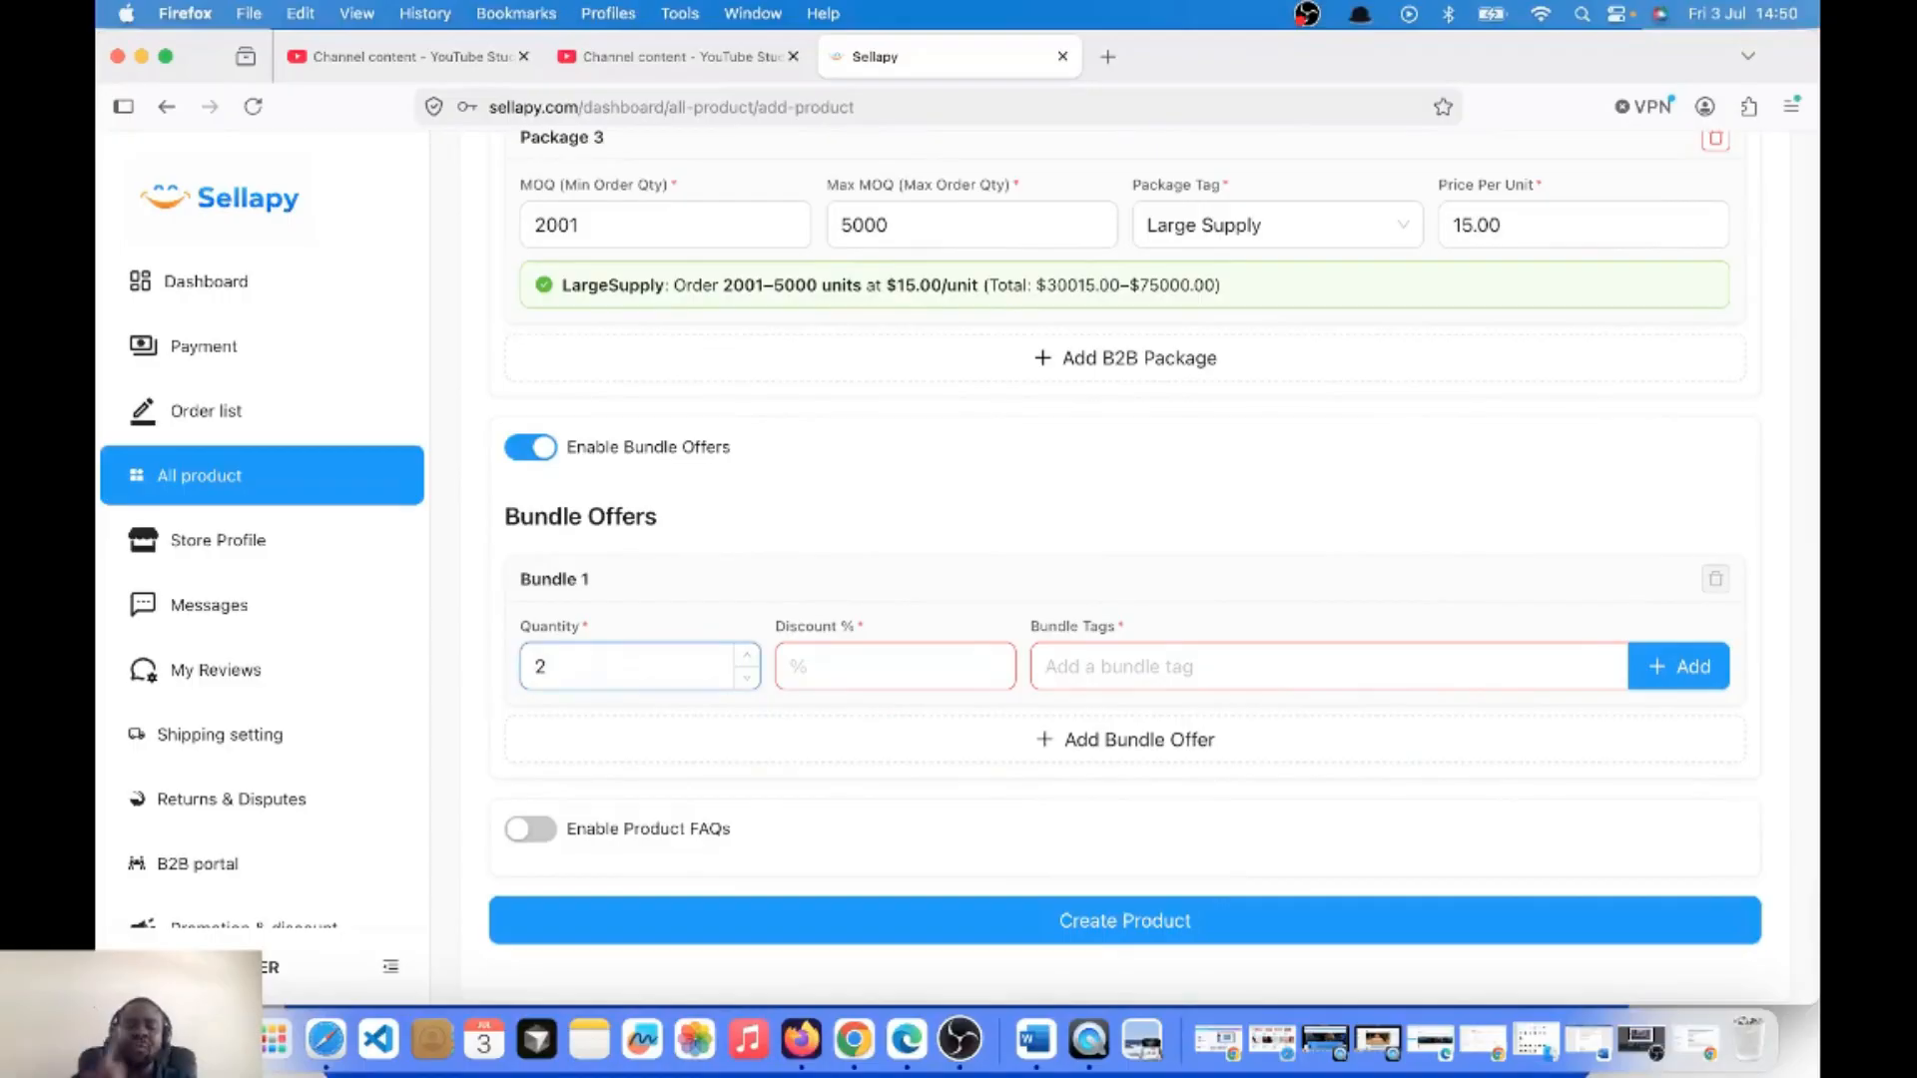
pyautogui.click(827, 670)
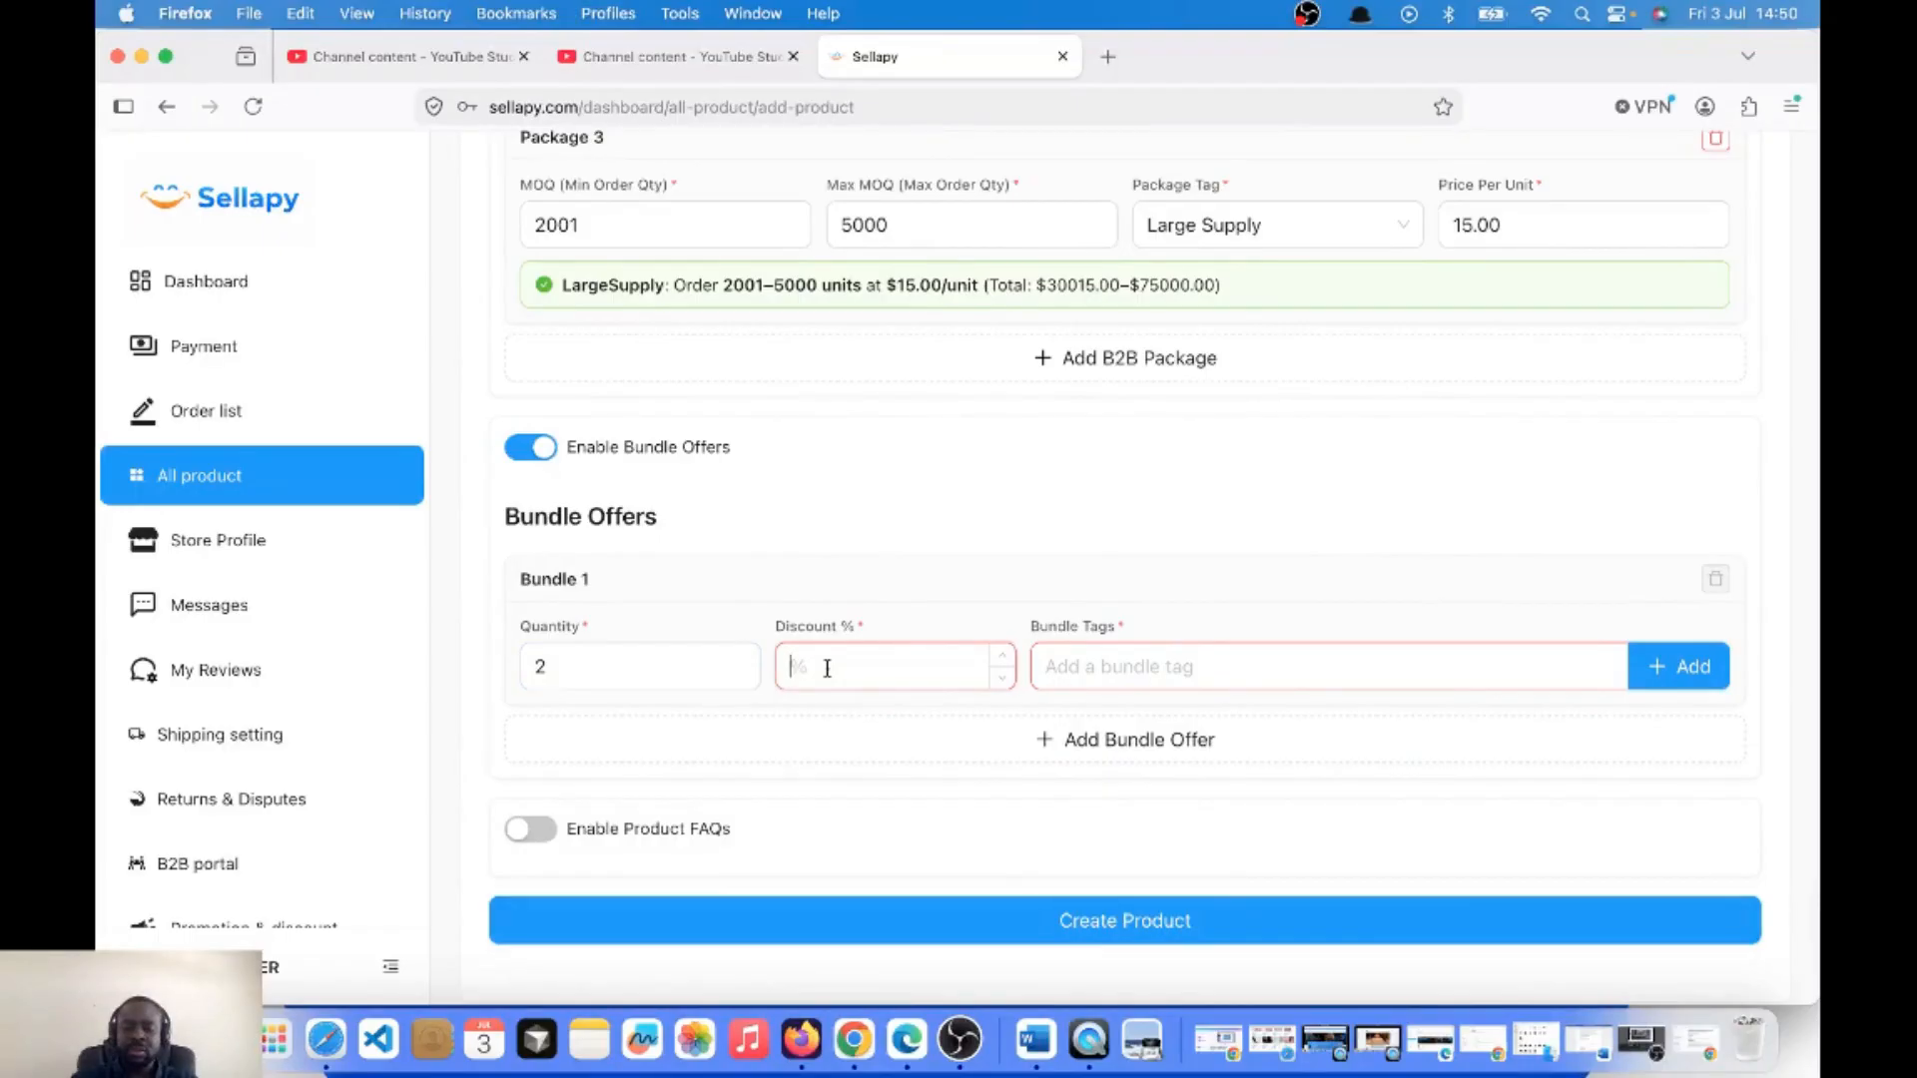
pyautogui.write('20')
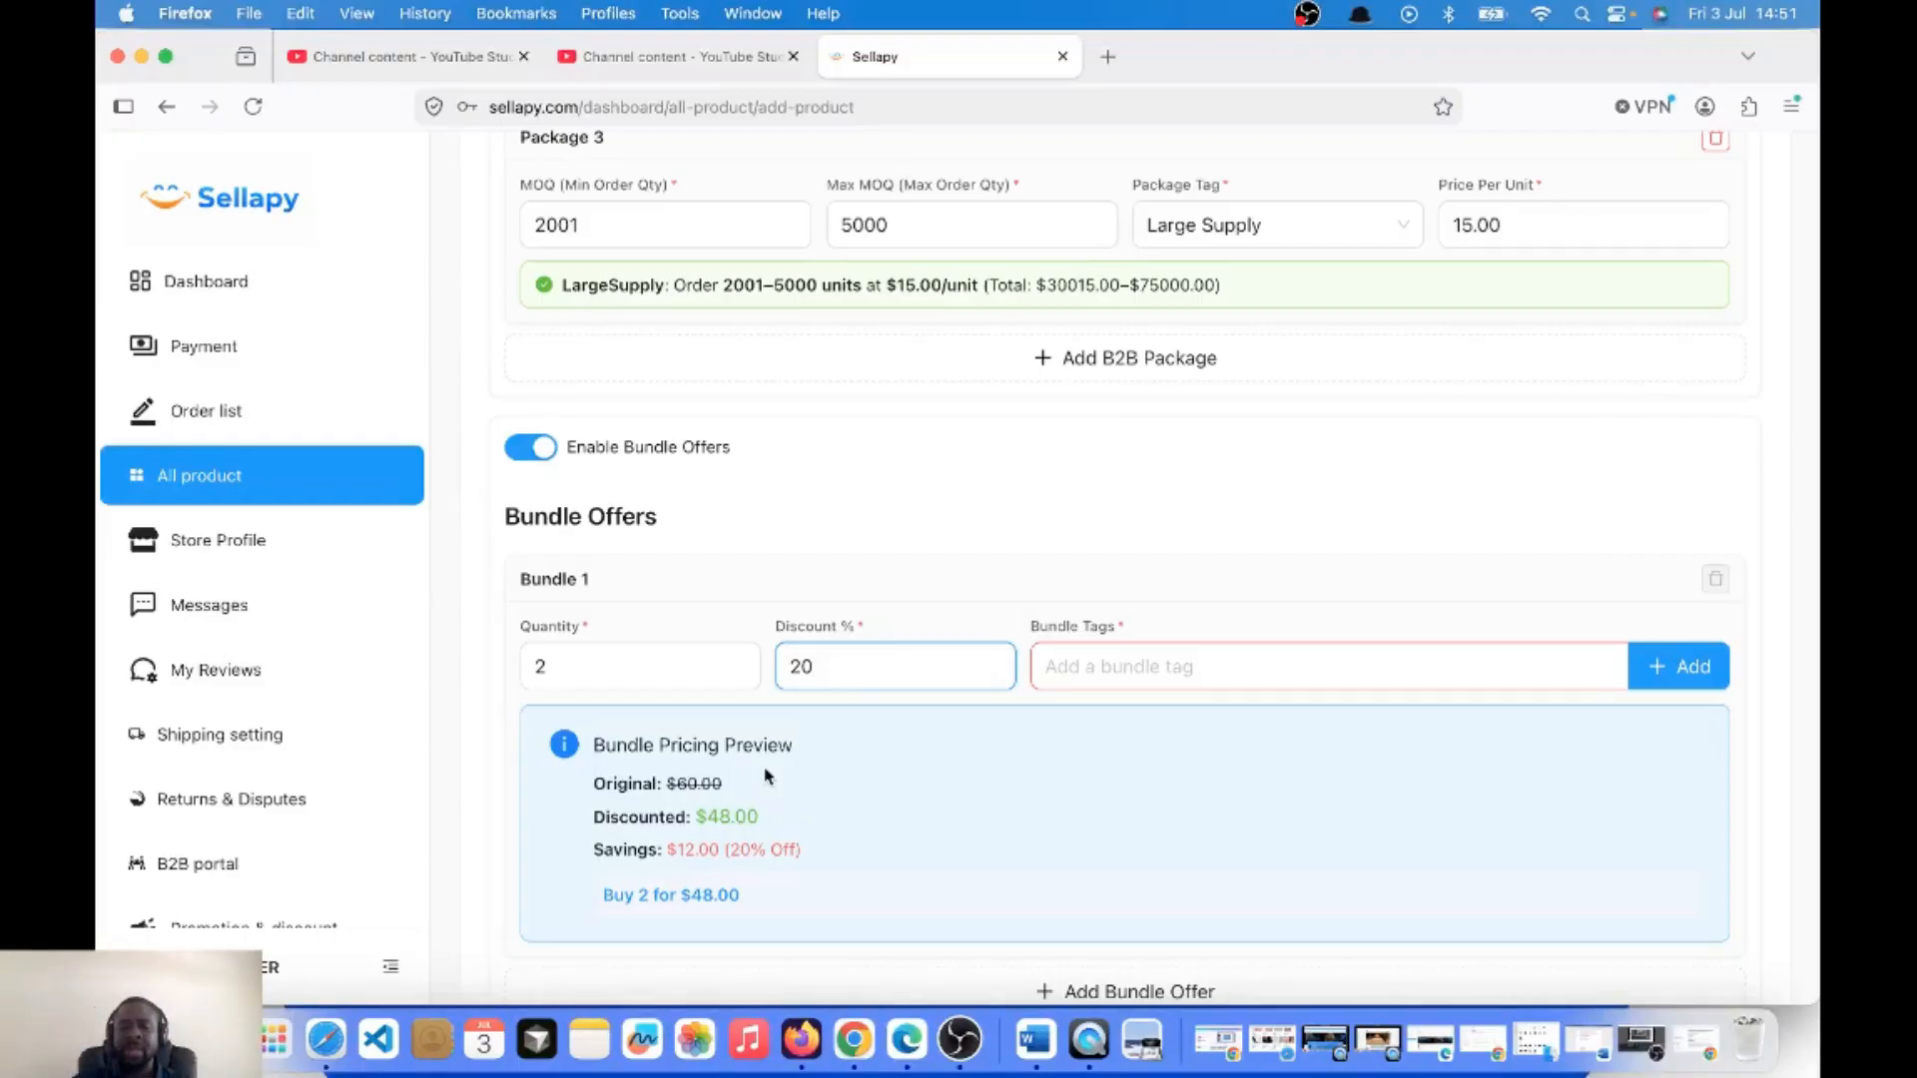
# Set the product's base price to 50.
pyautogui.scroll(15, 936, 511)
pyautogui.scroll(10, 939, 520)
pyautogui.scroll(10, 936, 510)
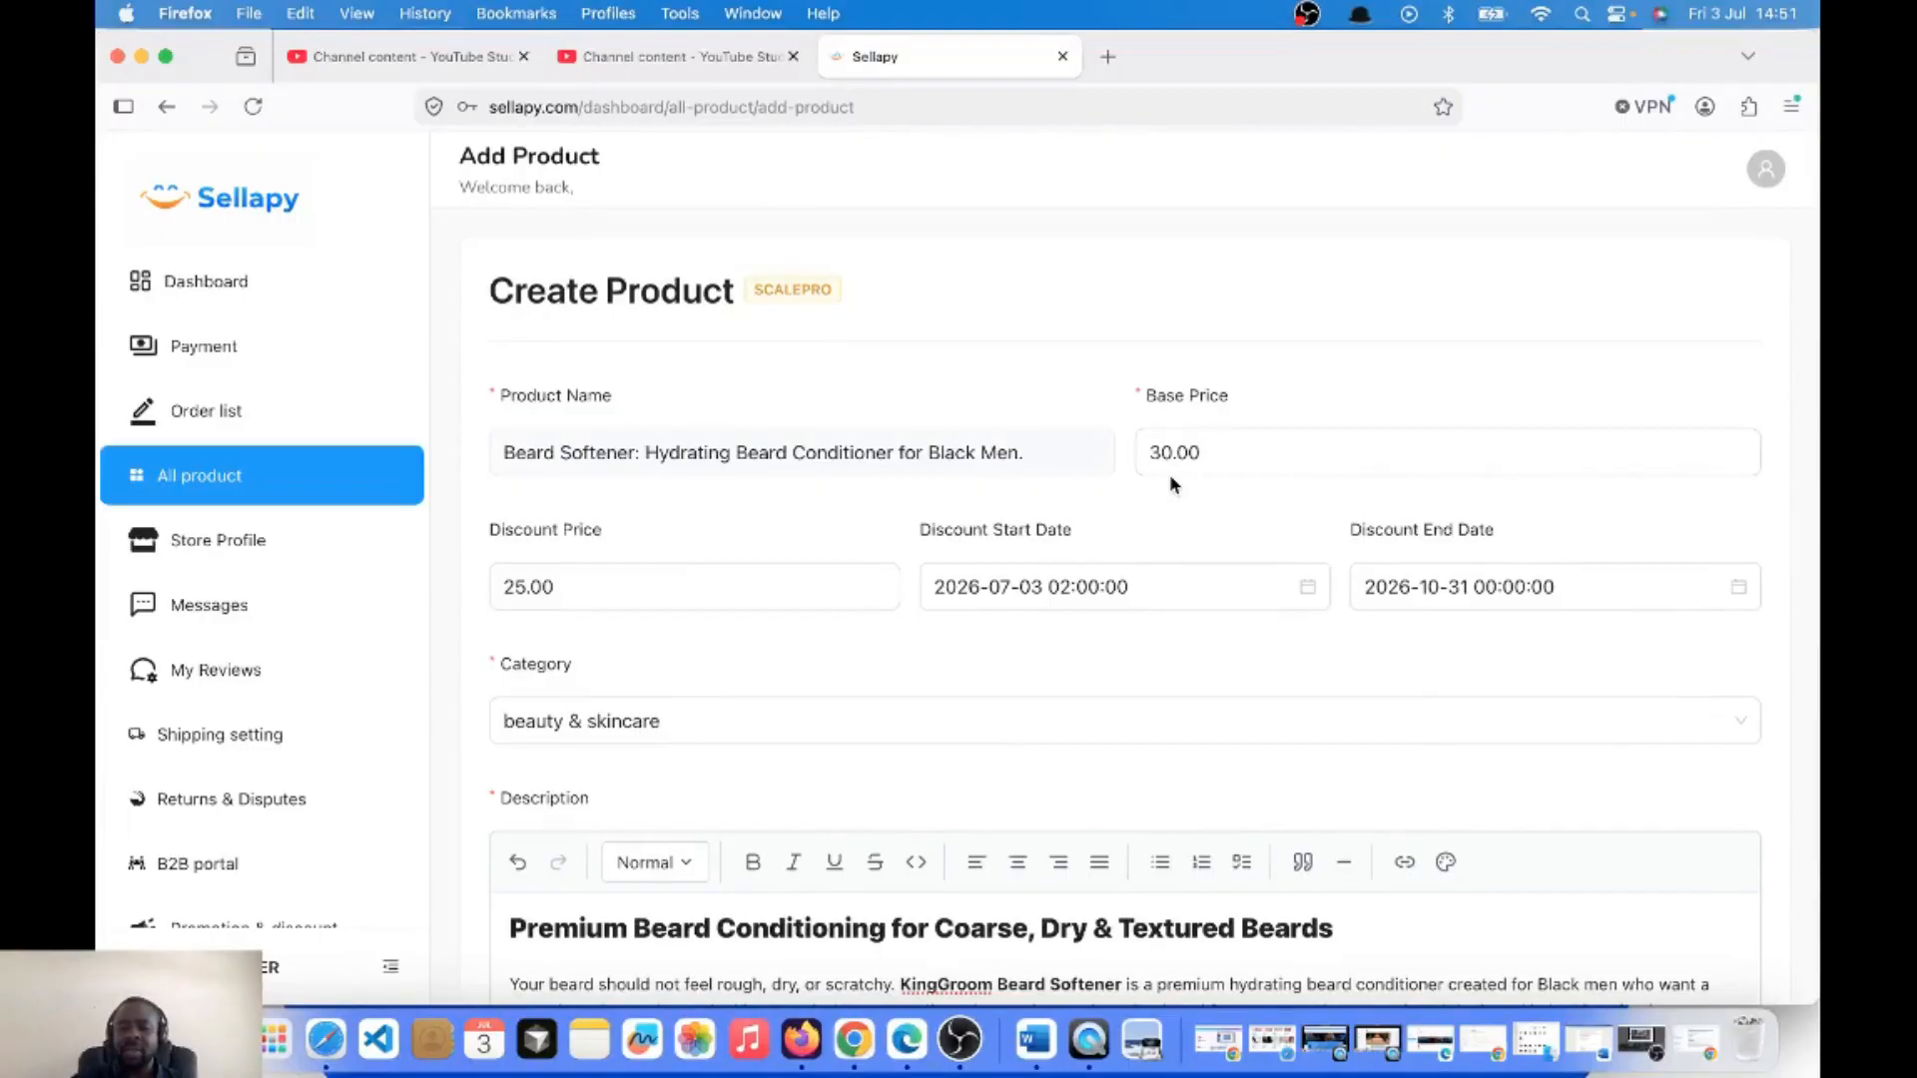
pyautogui.click(1158, 454)
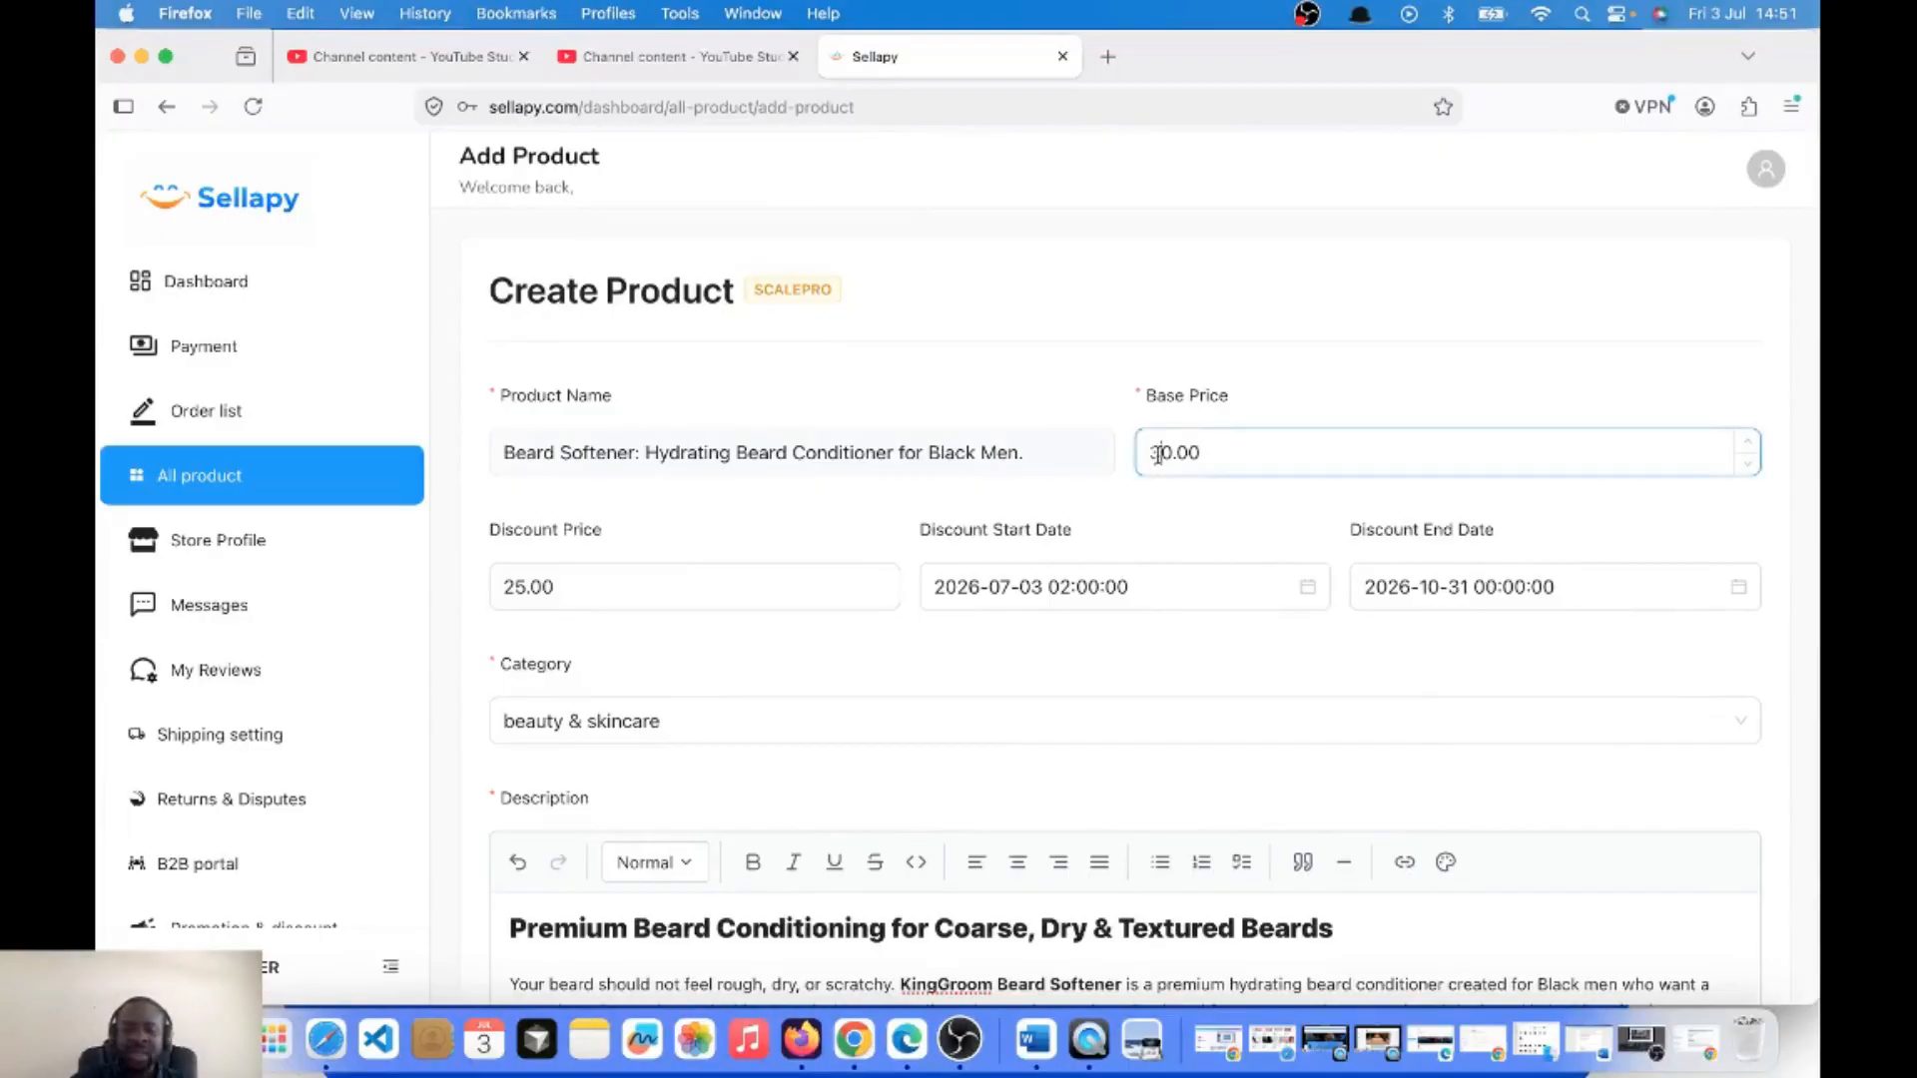
pyautogui.press('BackSpace')
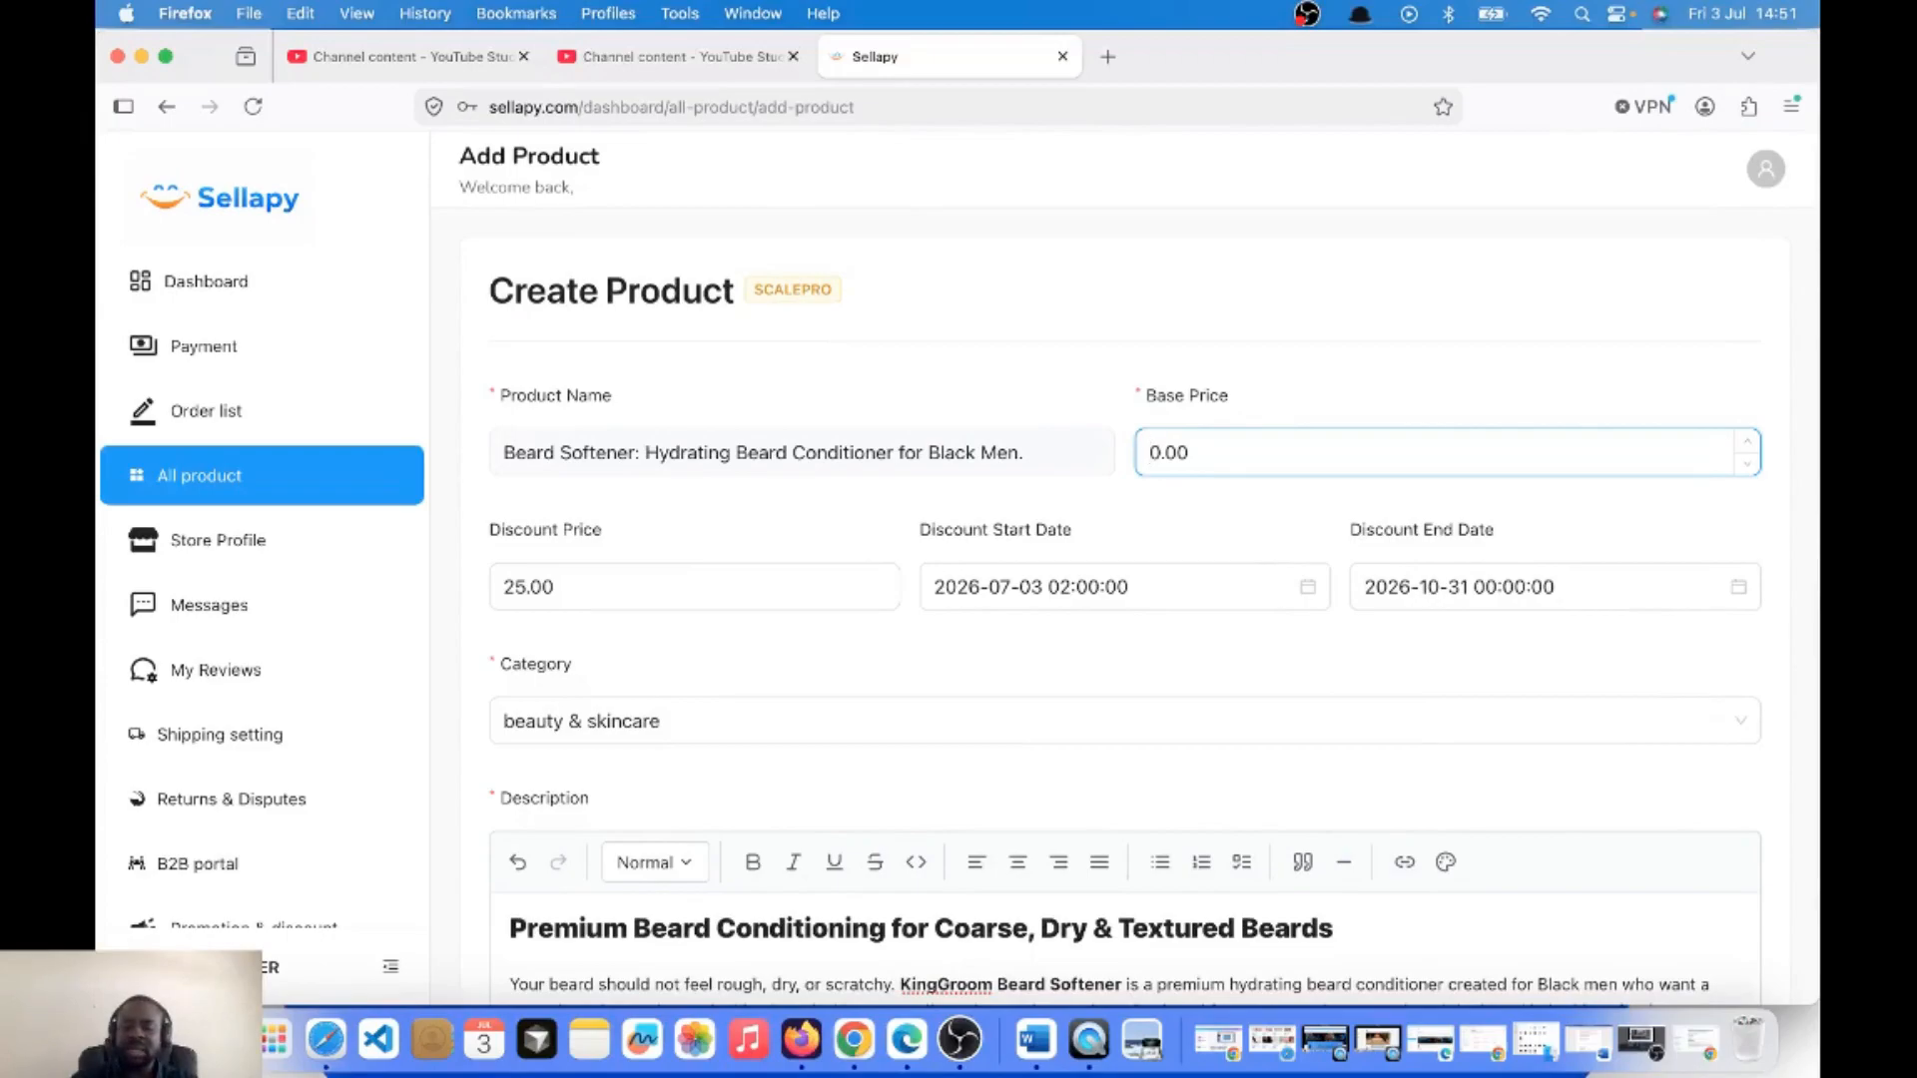
pyautogui.write('5')
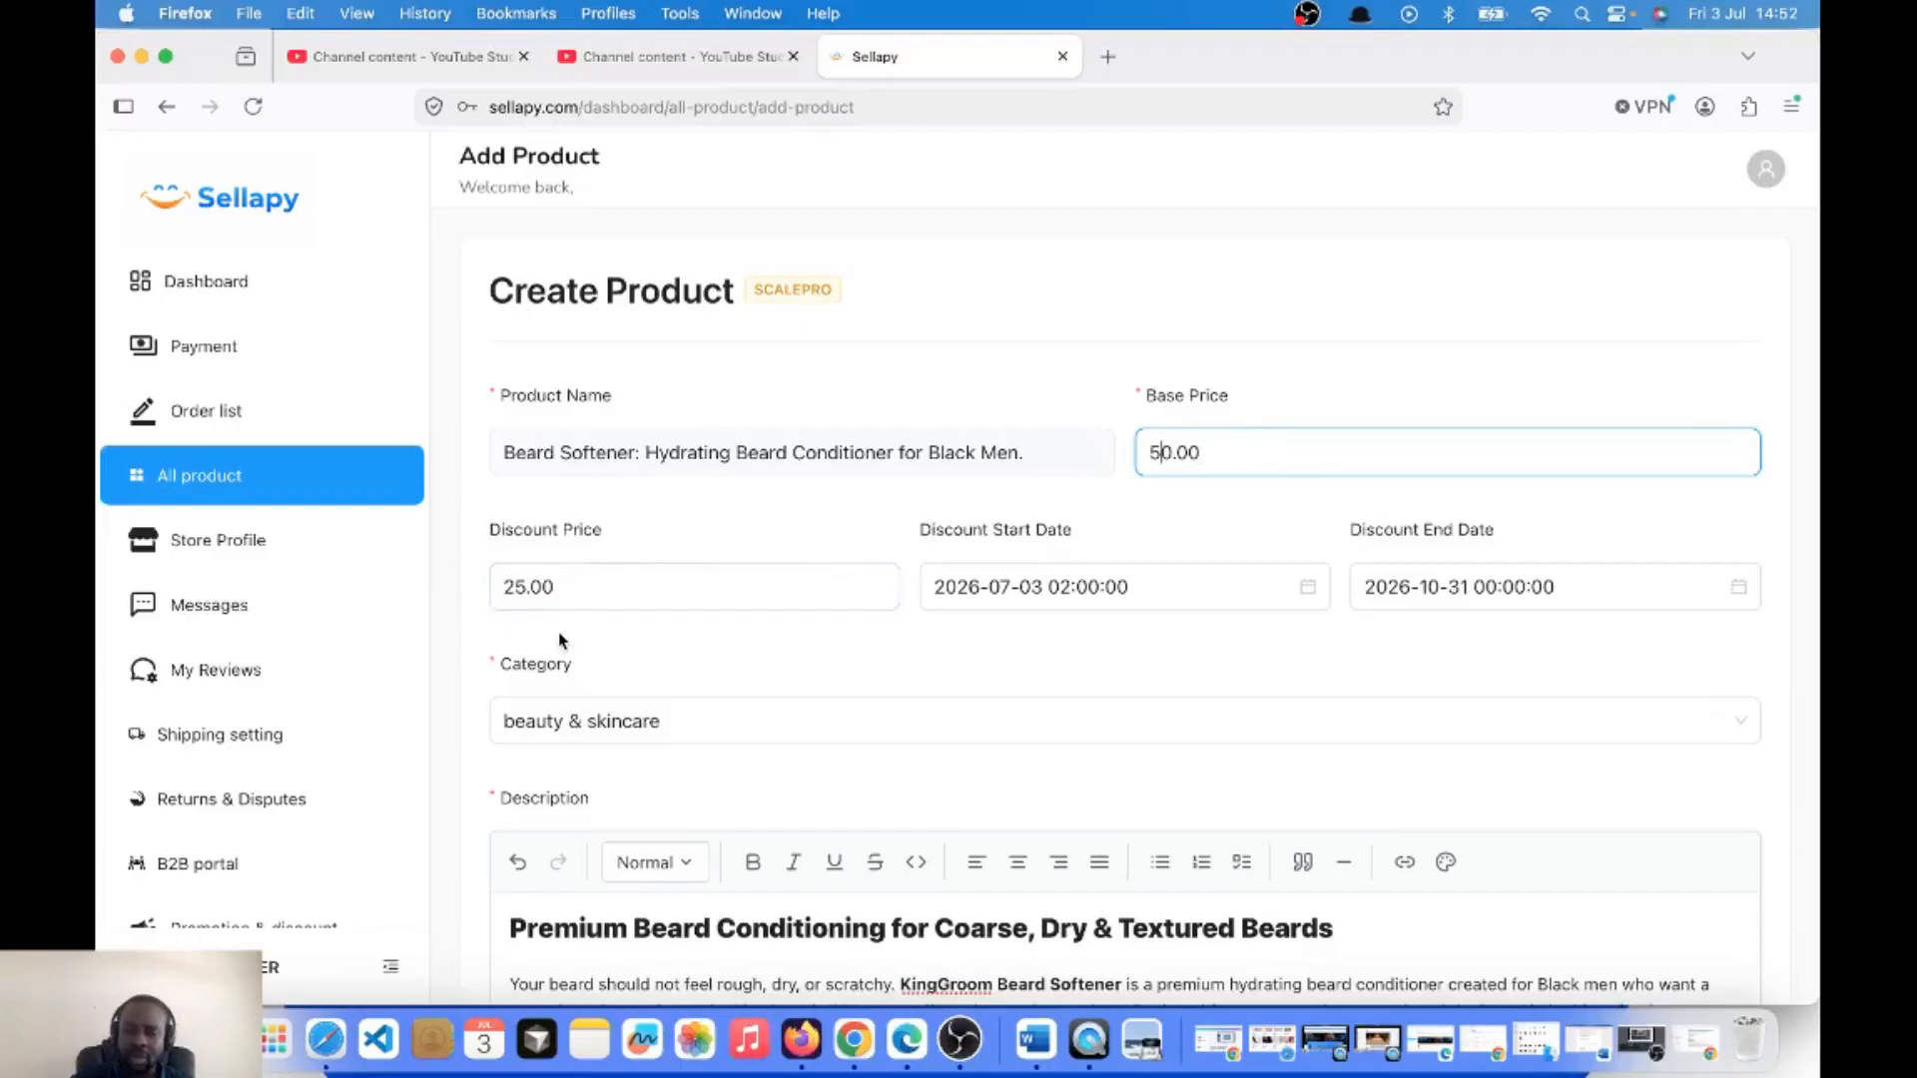
# Set Bundle 1's discount to 60%.
pyautogui.scroll(-10, 979, 619)
pyautogui.scroll(-15, 979, 617)
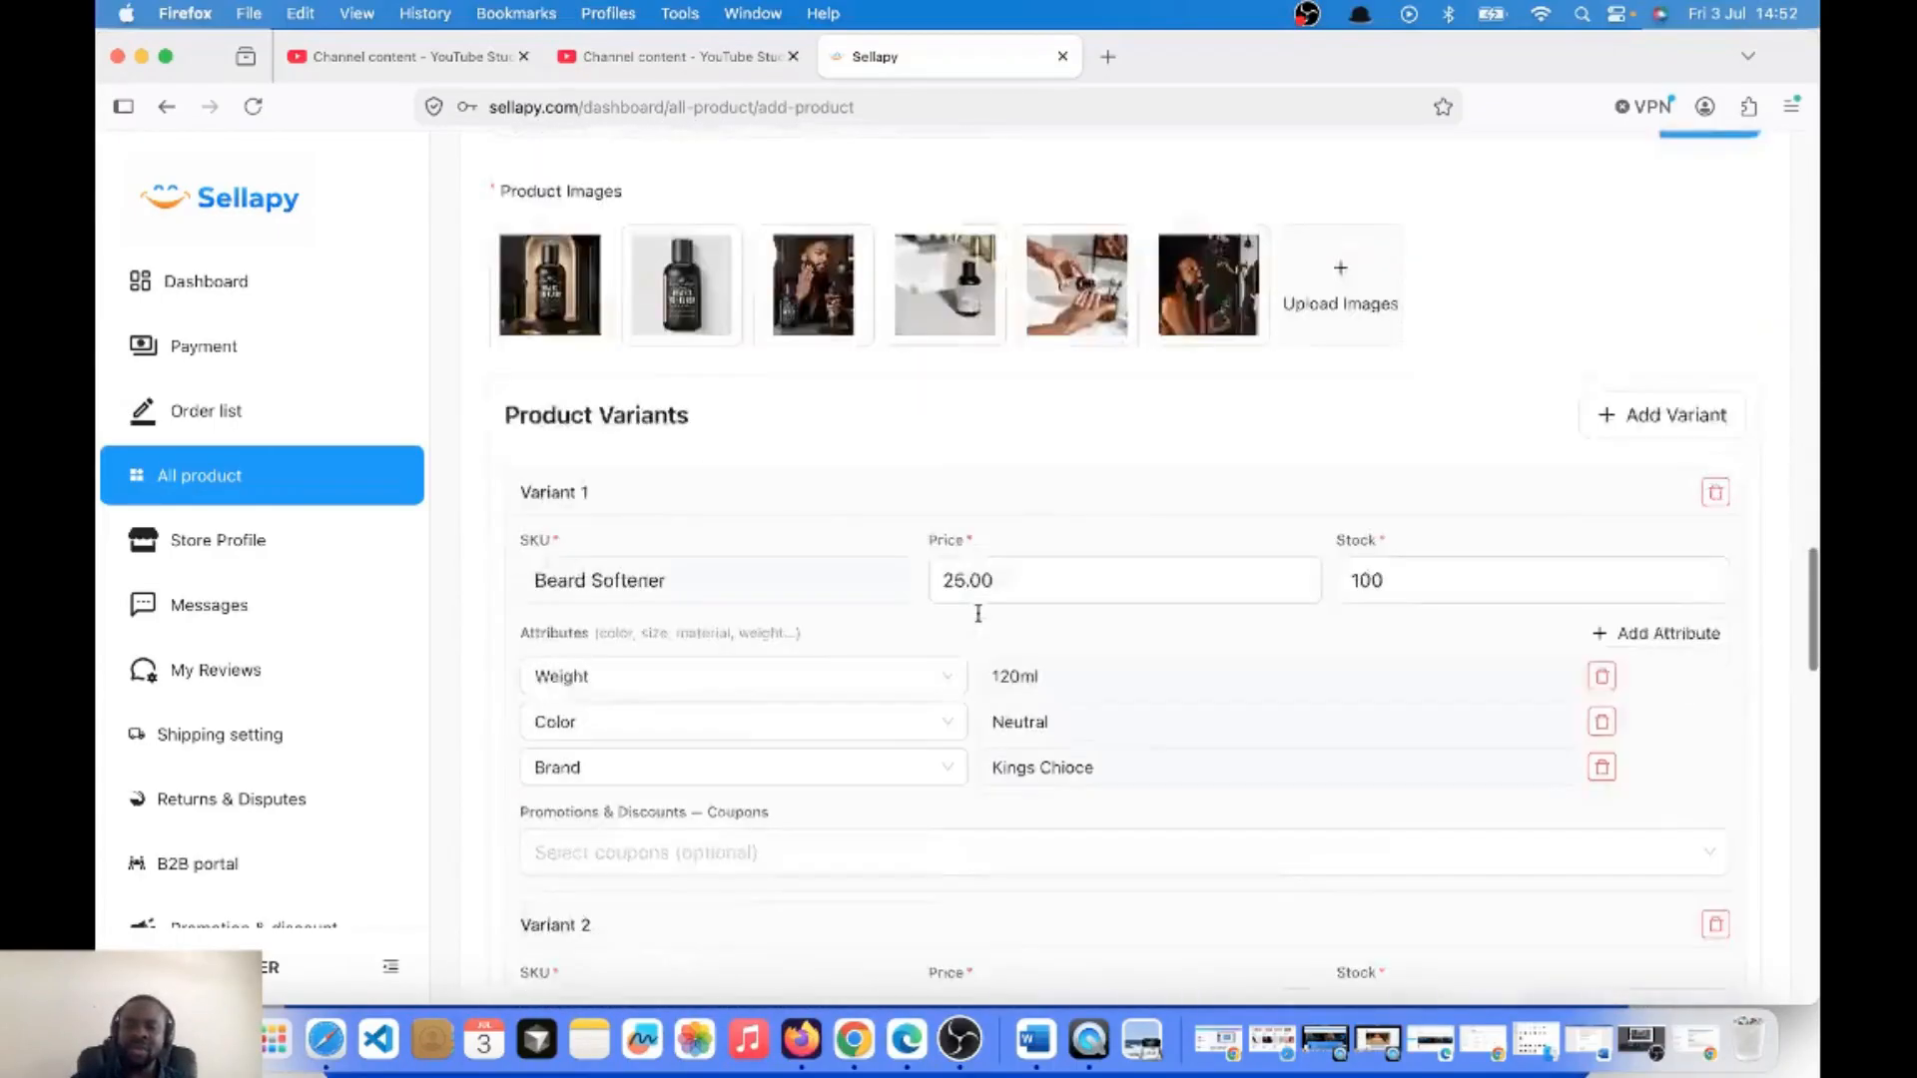
pyautogui.scroll(-1, 979, 621)
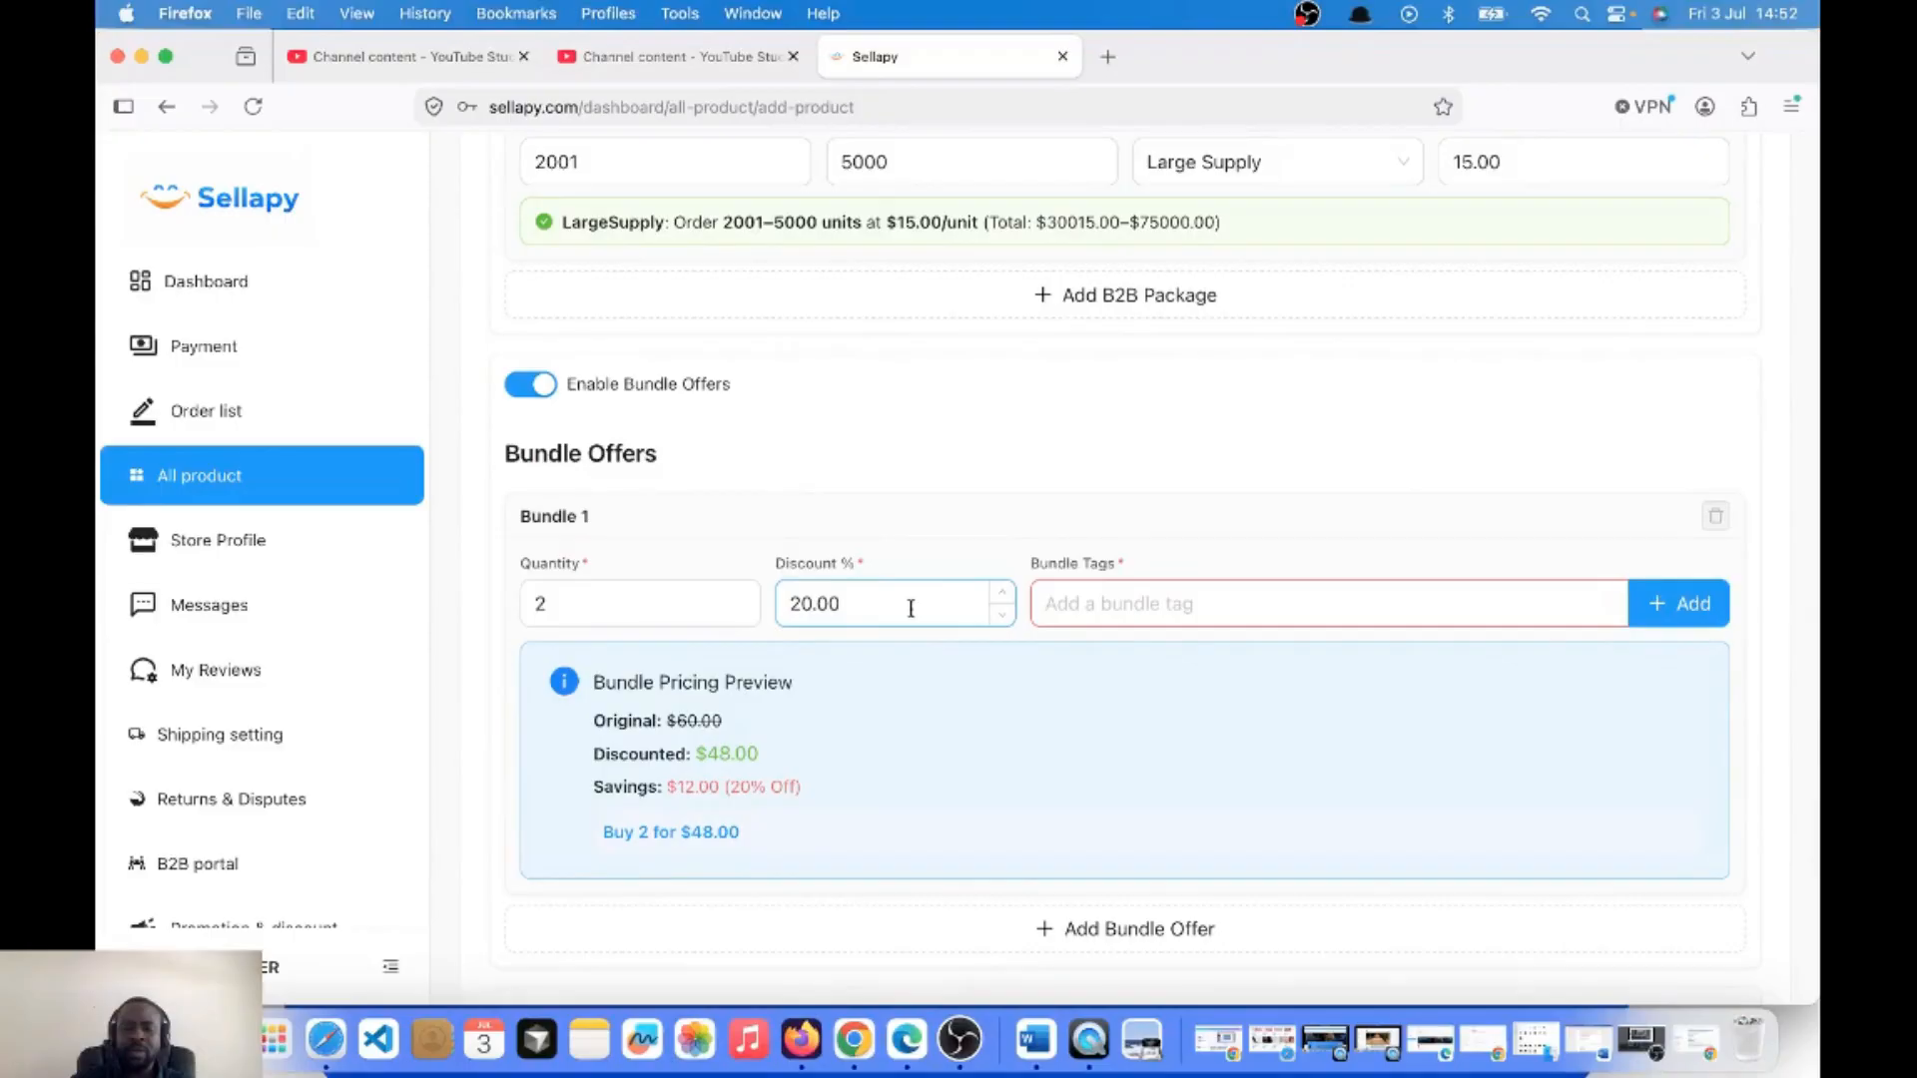
pyautogui.press('BackSpace')
pyautogui.press('BackSpace')
pyautogui.press('BackSpace')
pyautogui.press('BackSpace')
pyautogui.press('BackSpace')
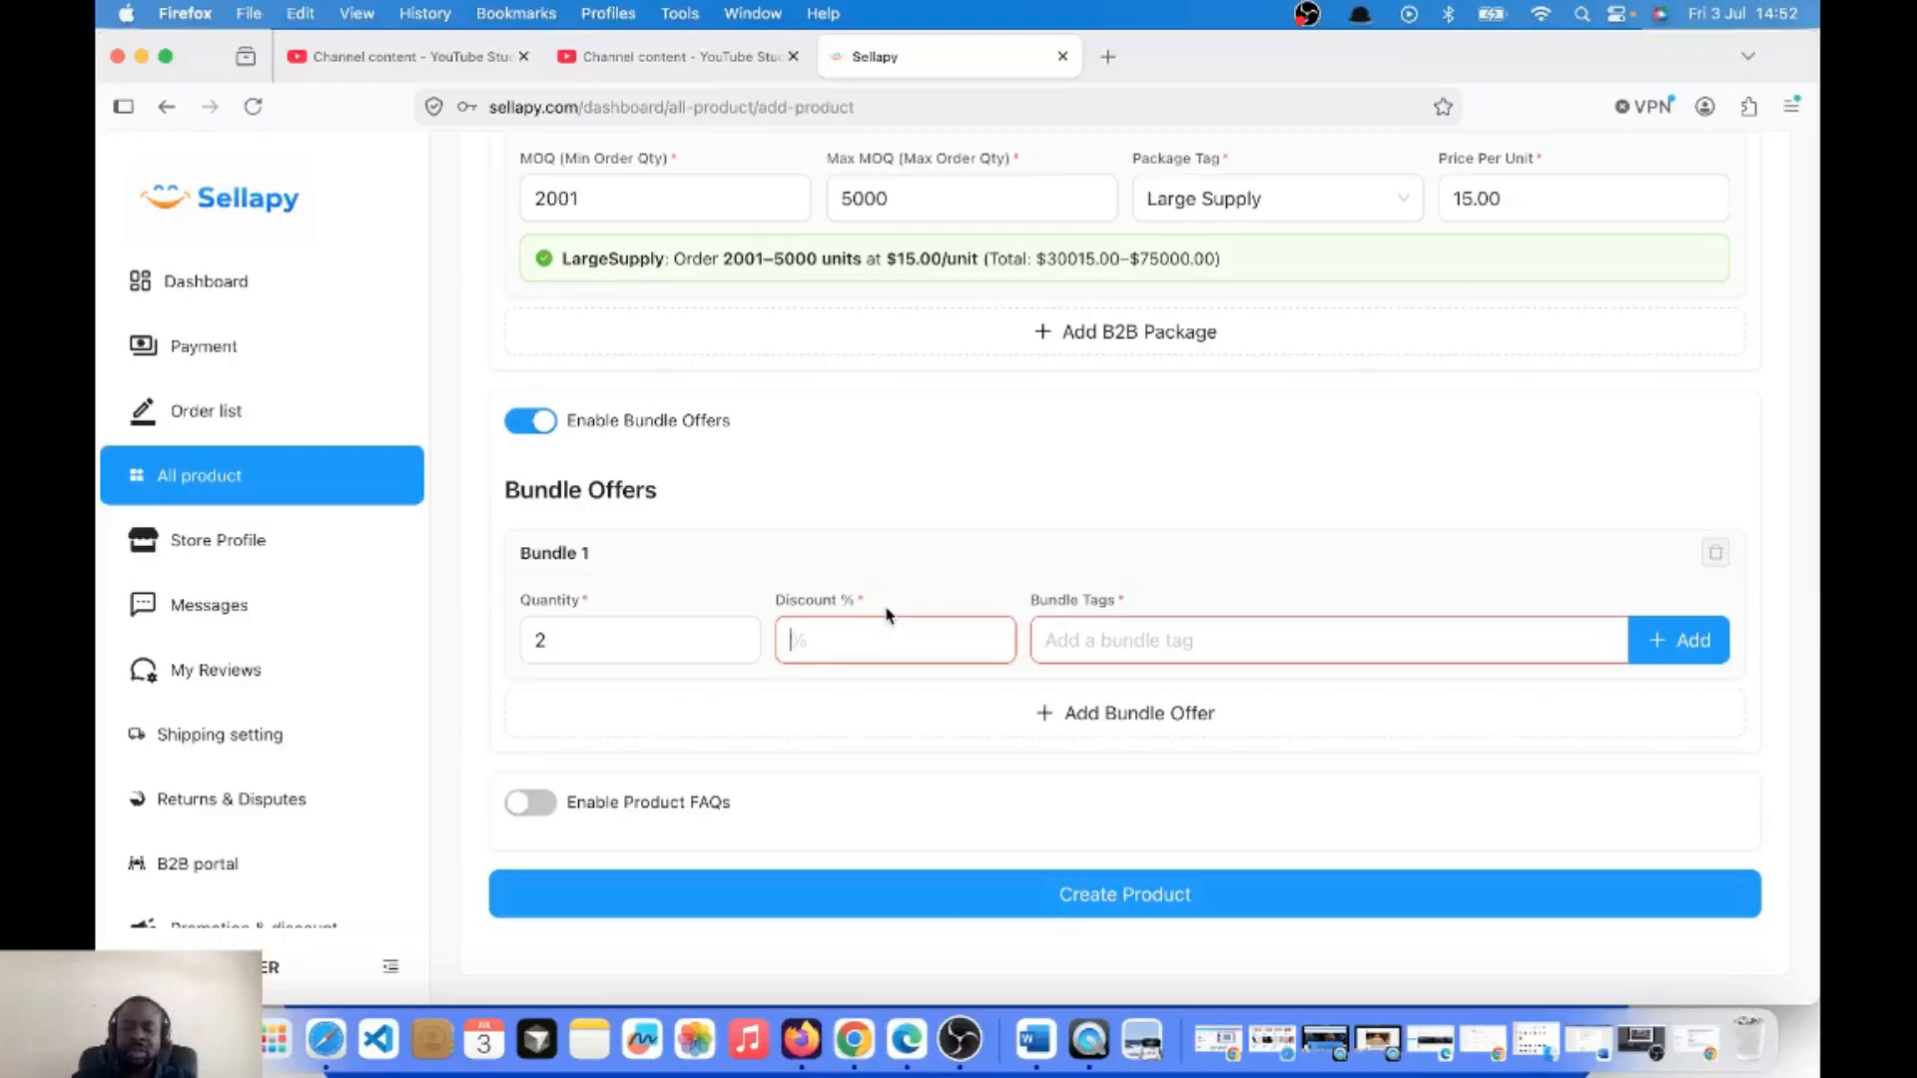
pyautogui.write('60')
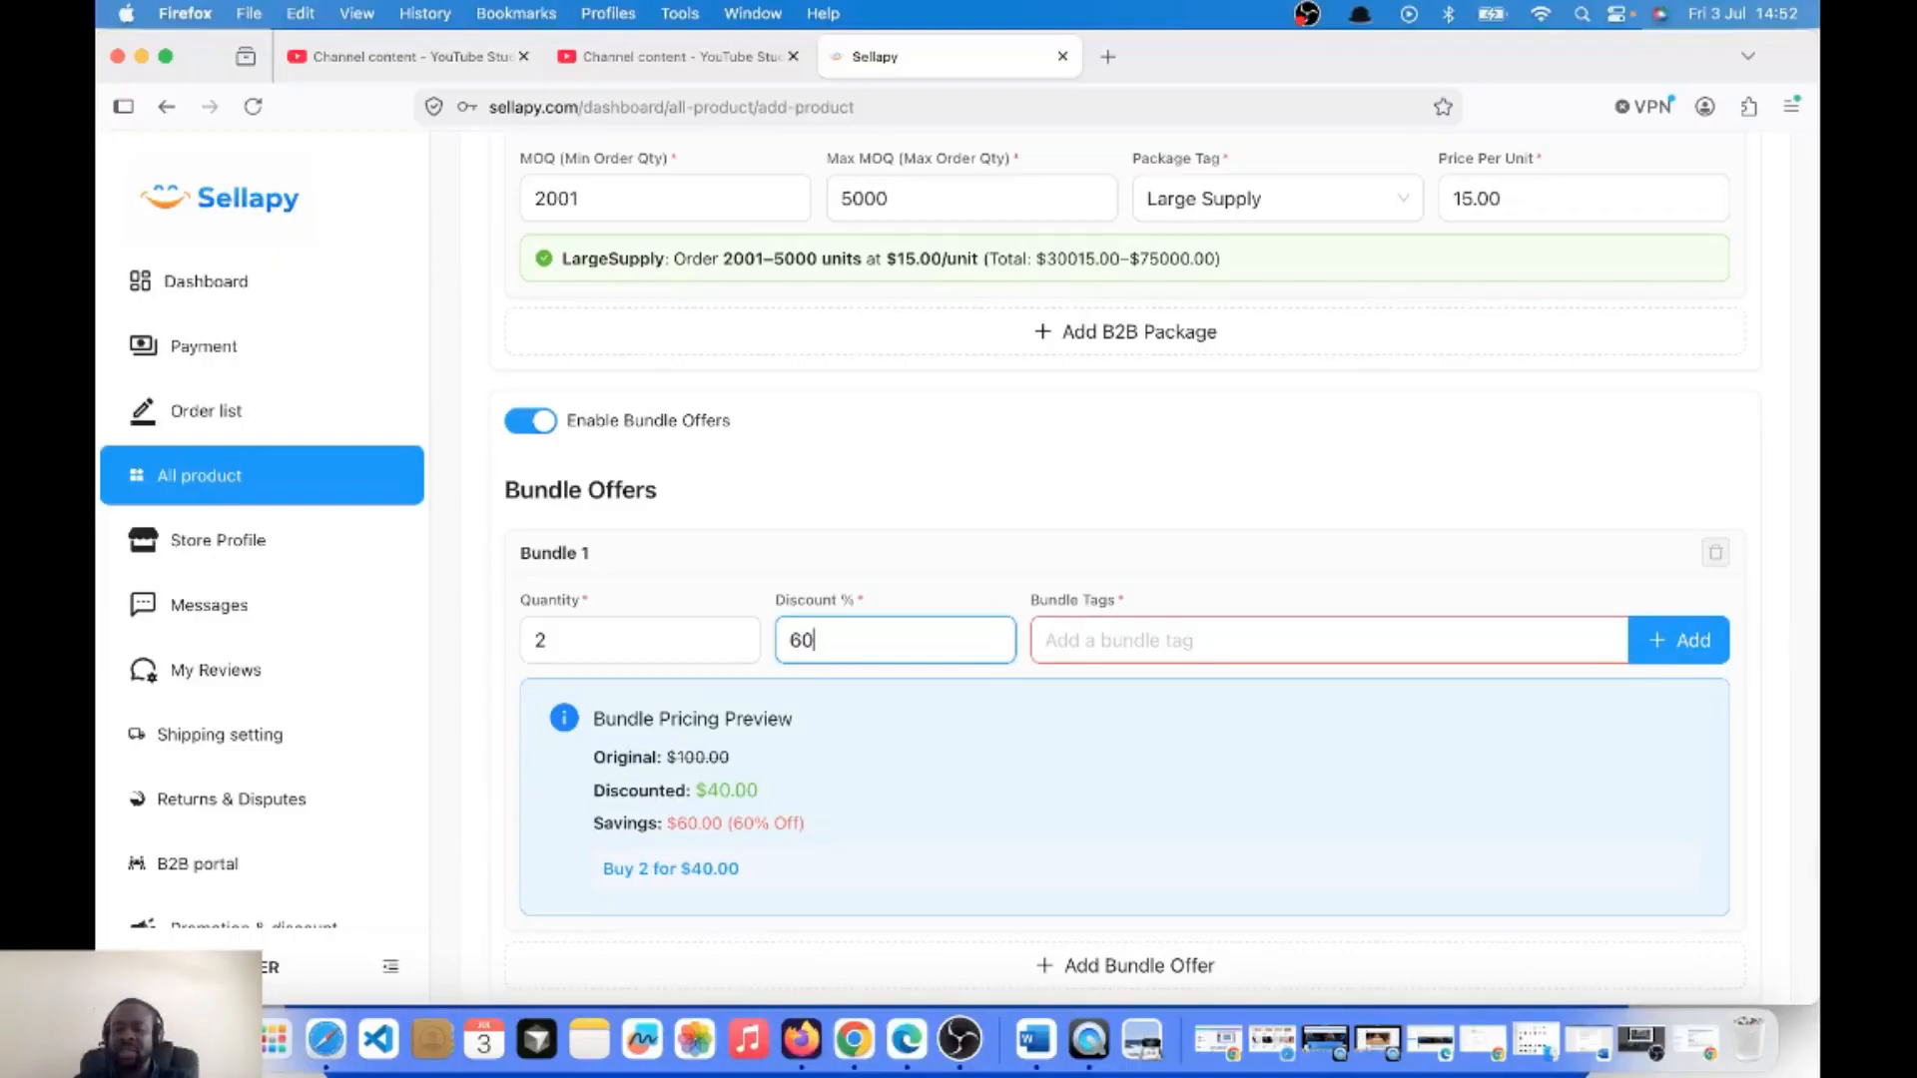
# Set Bundle 1's discount to 55%.
pyautogui.press('BackSpace')
pyautogui.press('BackSpace')
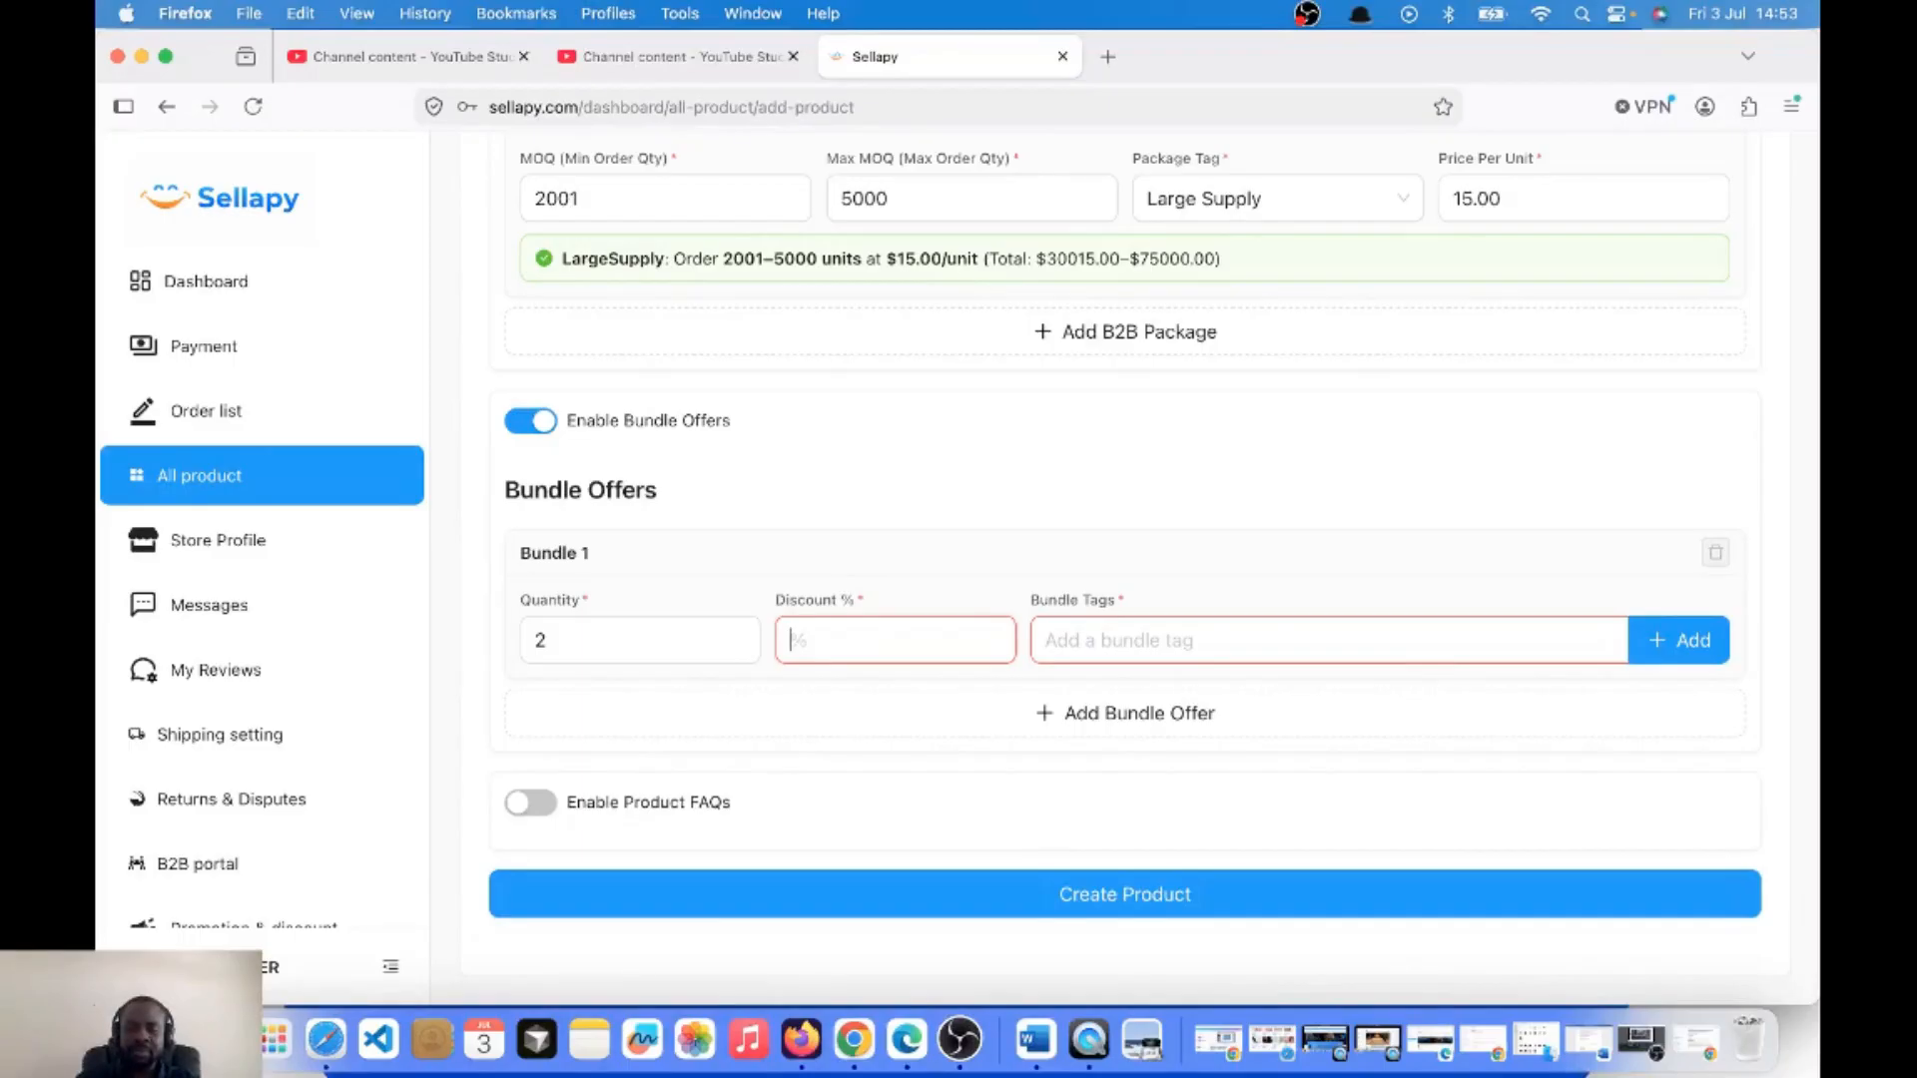
pyautogui.write('50')
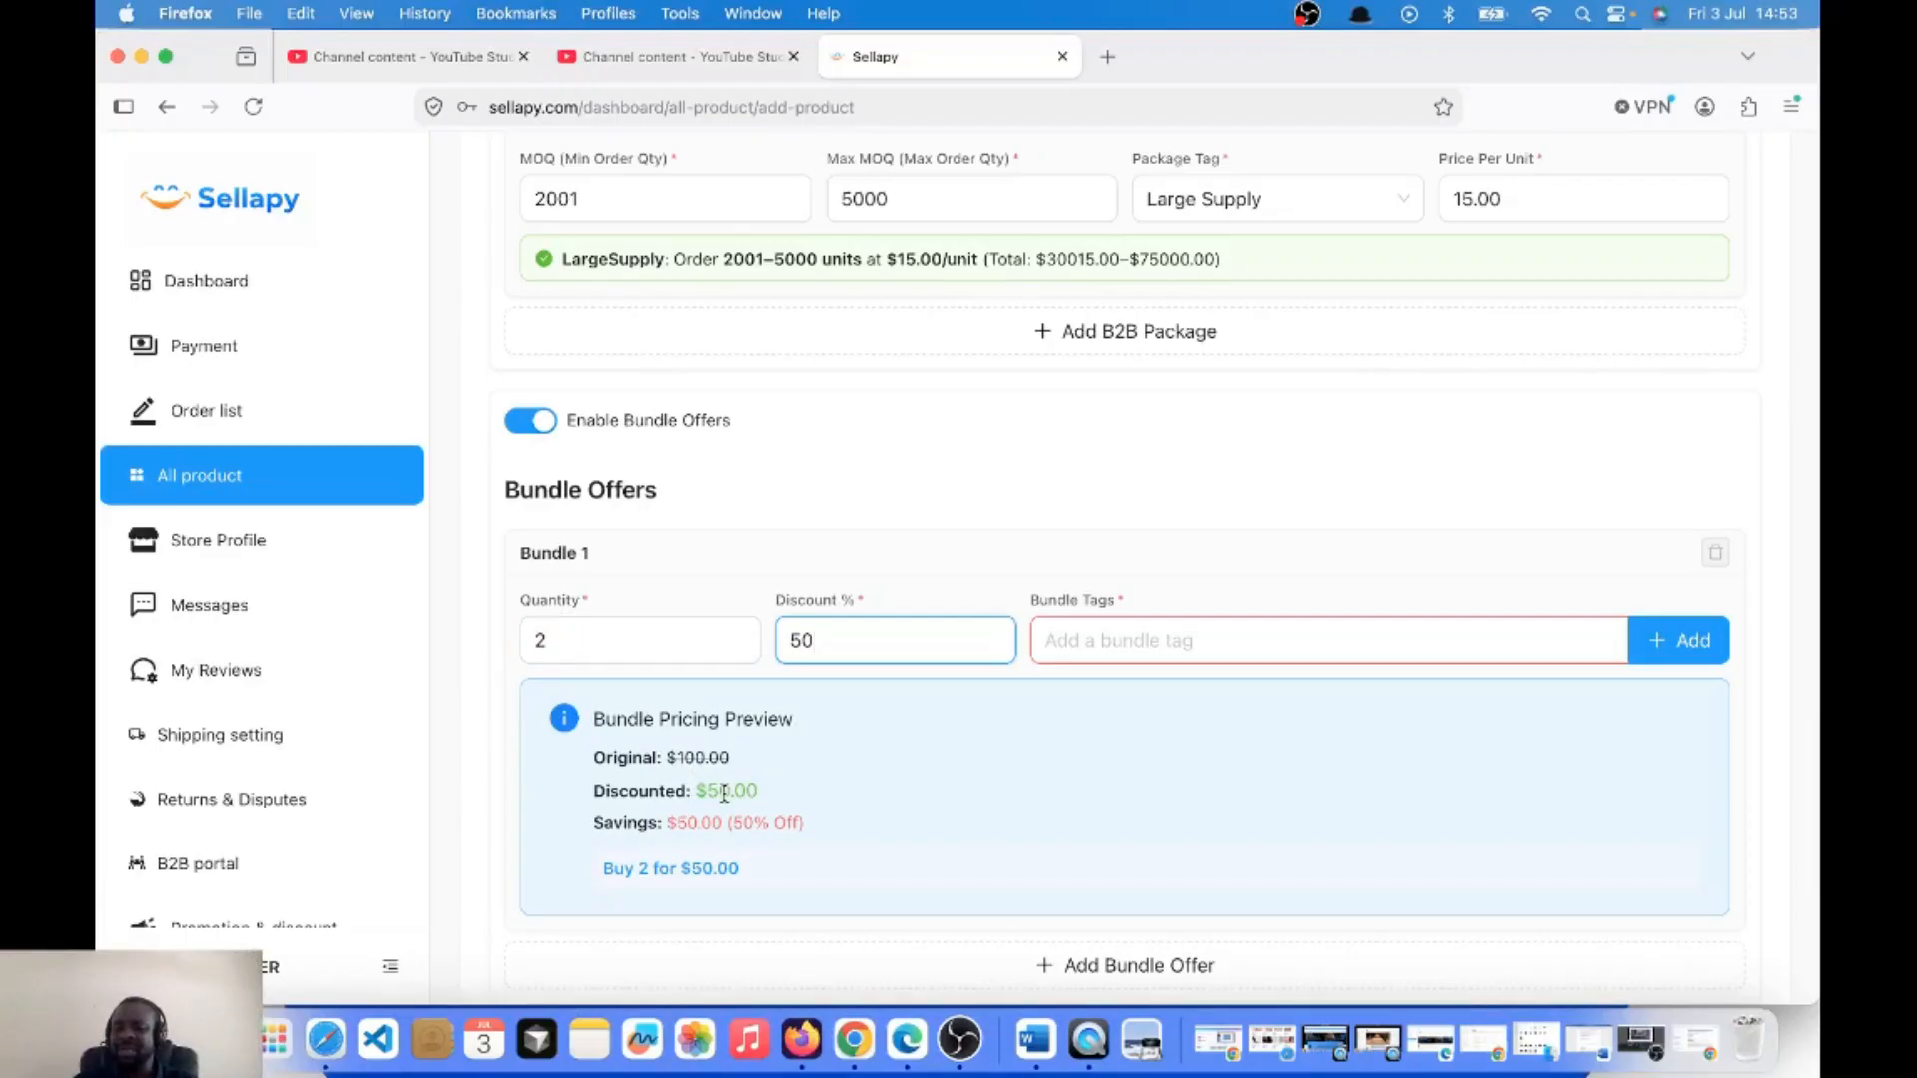
pyautogui.press('BackSpace')
pyautogui.write('5')
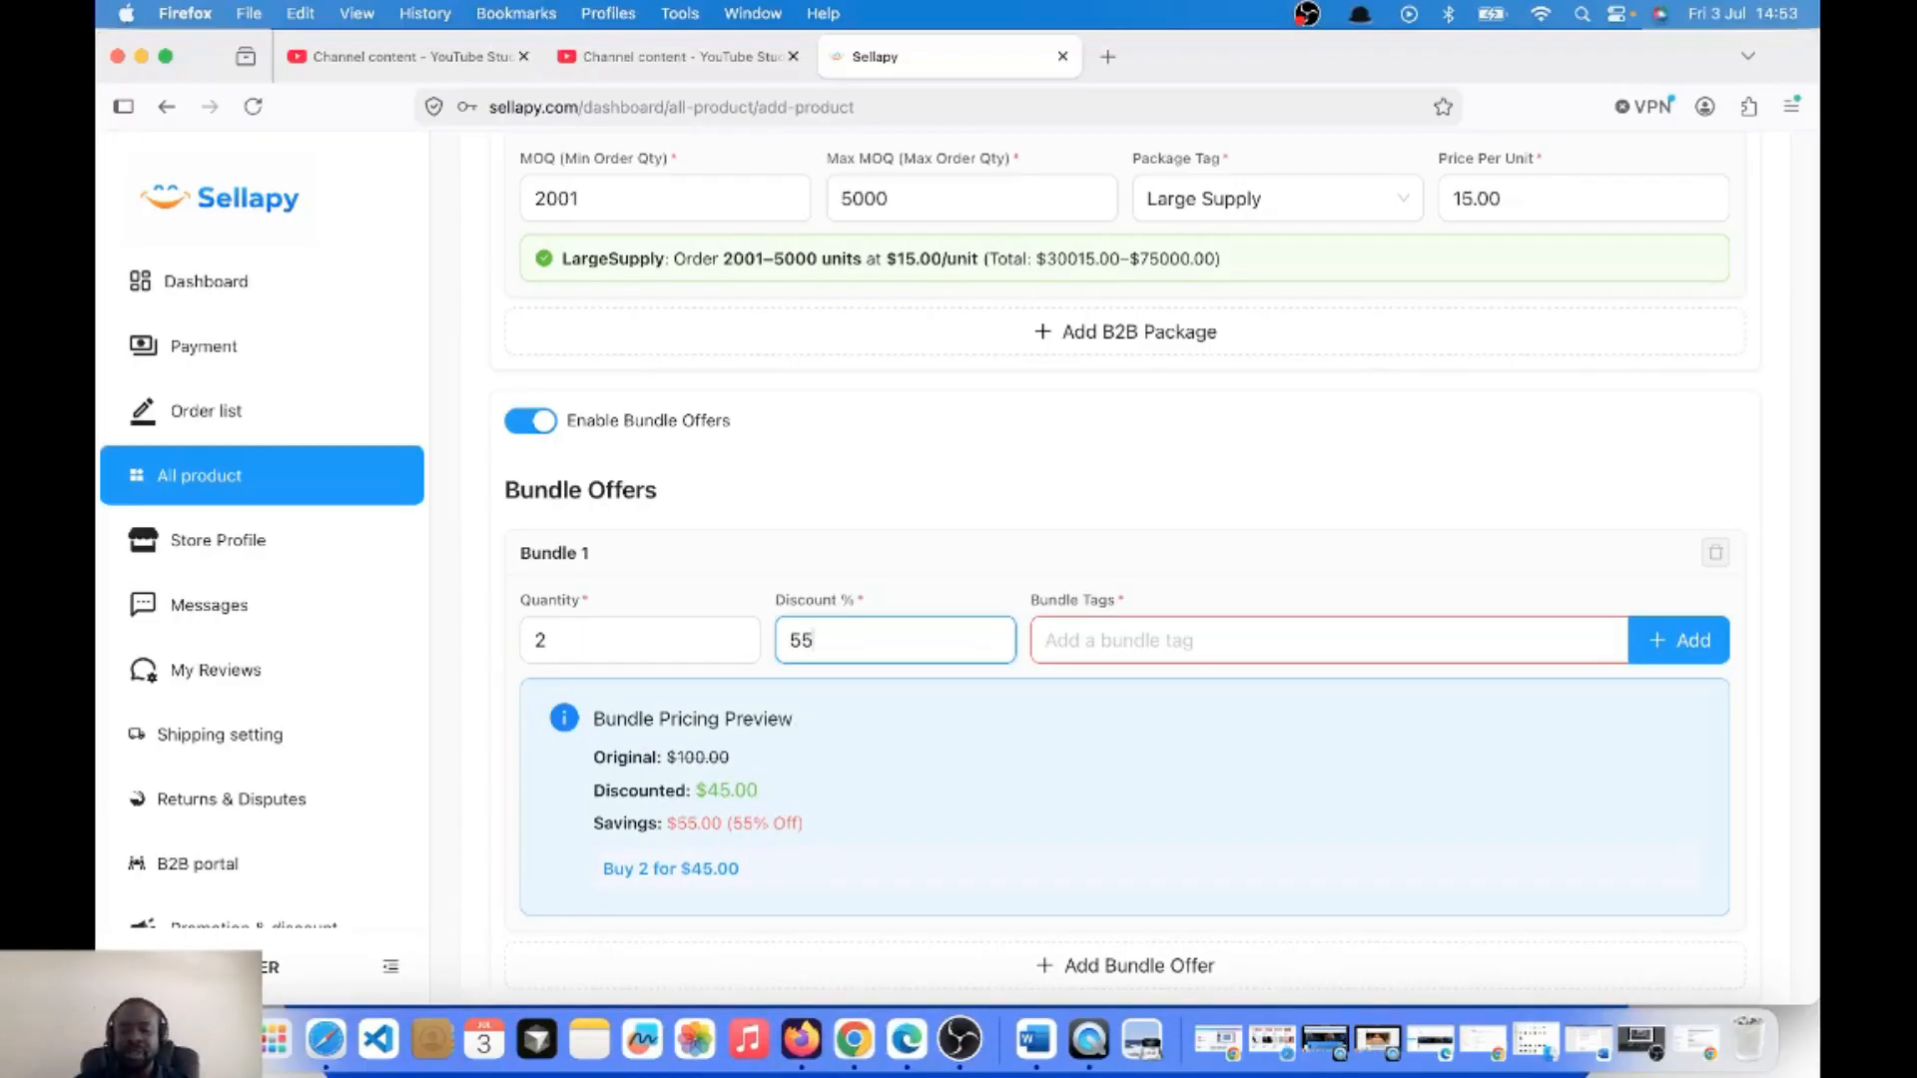
# Add the tag "Combo Bundle" to Bundle 1.
pyautogui.click(1109, 642)
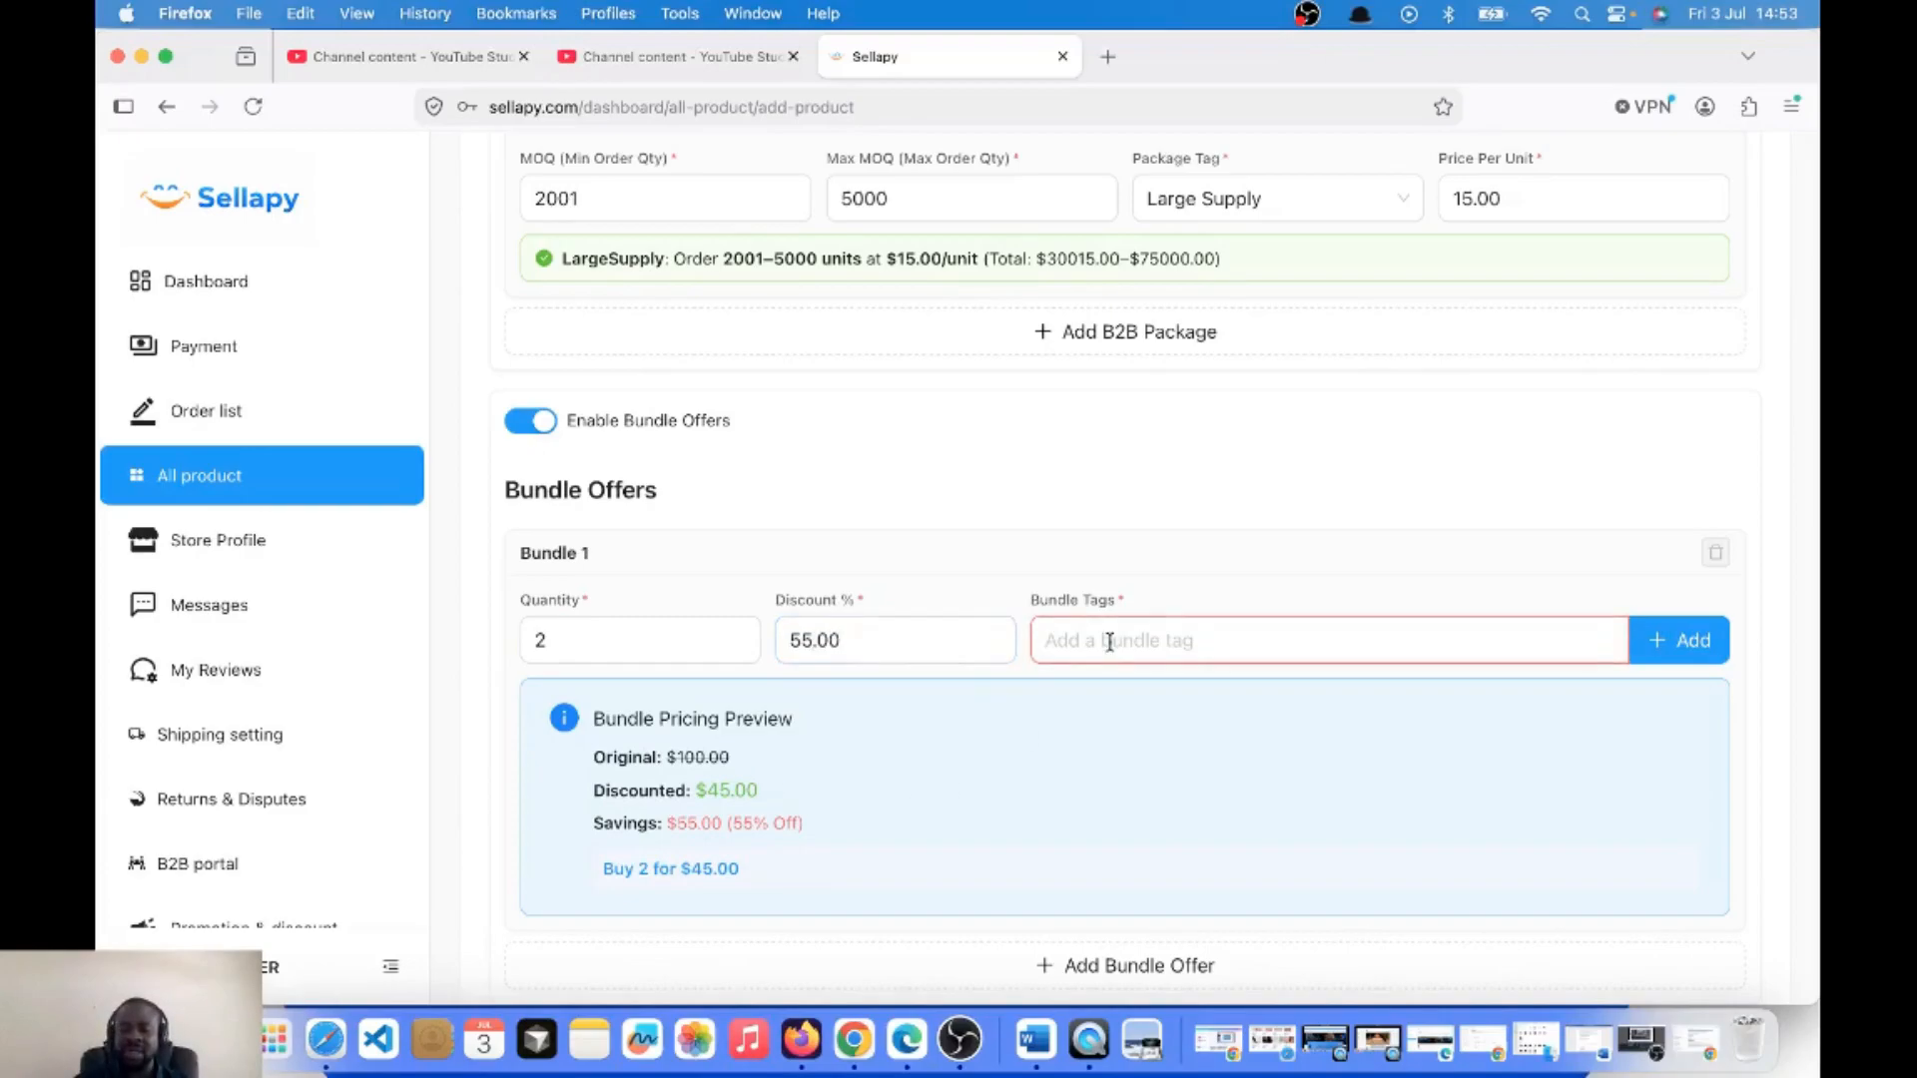
pyautogui.write('Re')
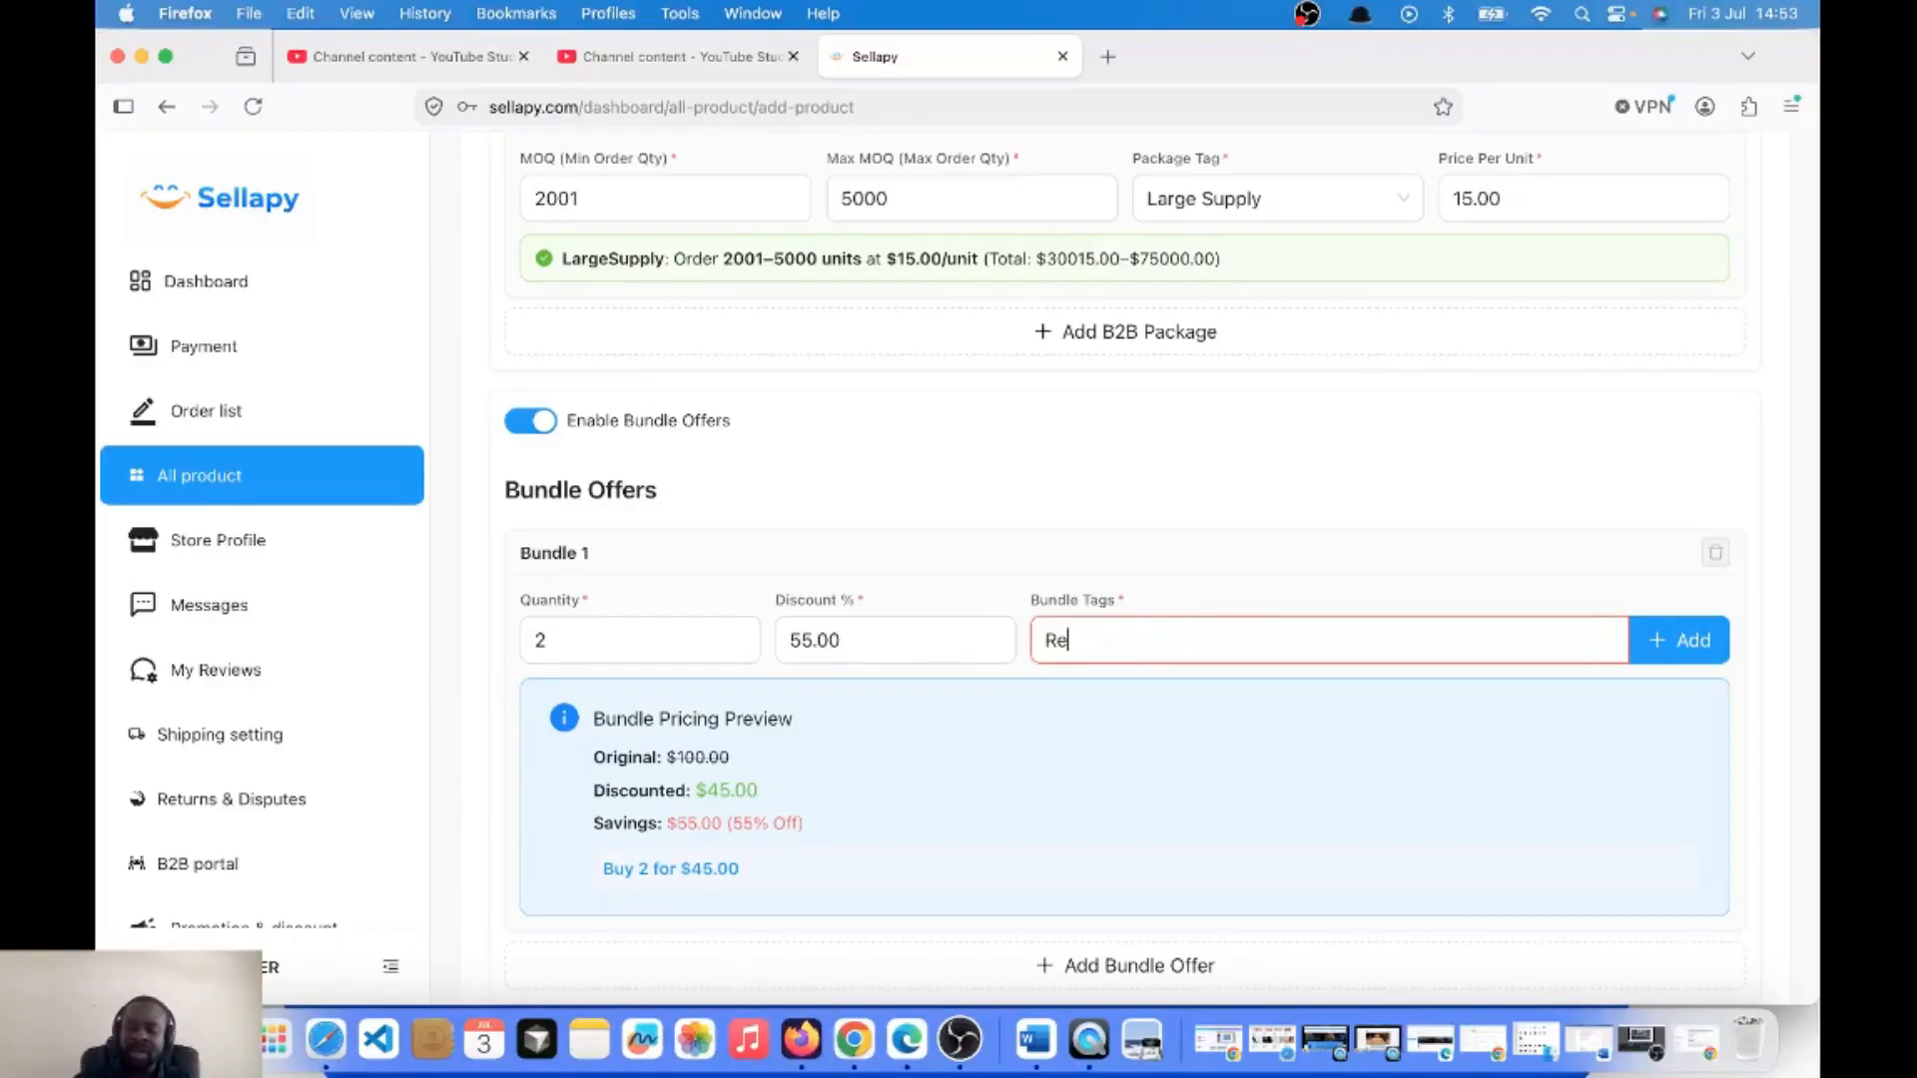
pyautogui.press('BackSpace')
pyautogui.press('BackSpace')
pyautogui.write('Combo')
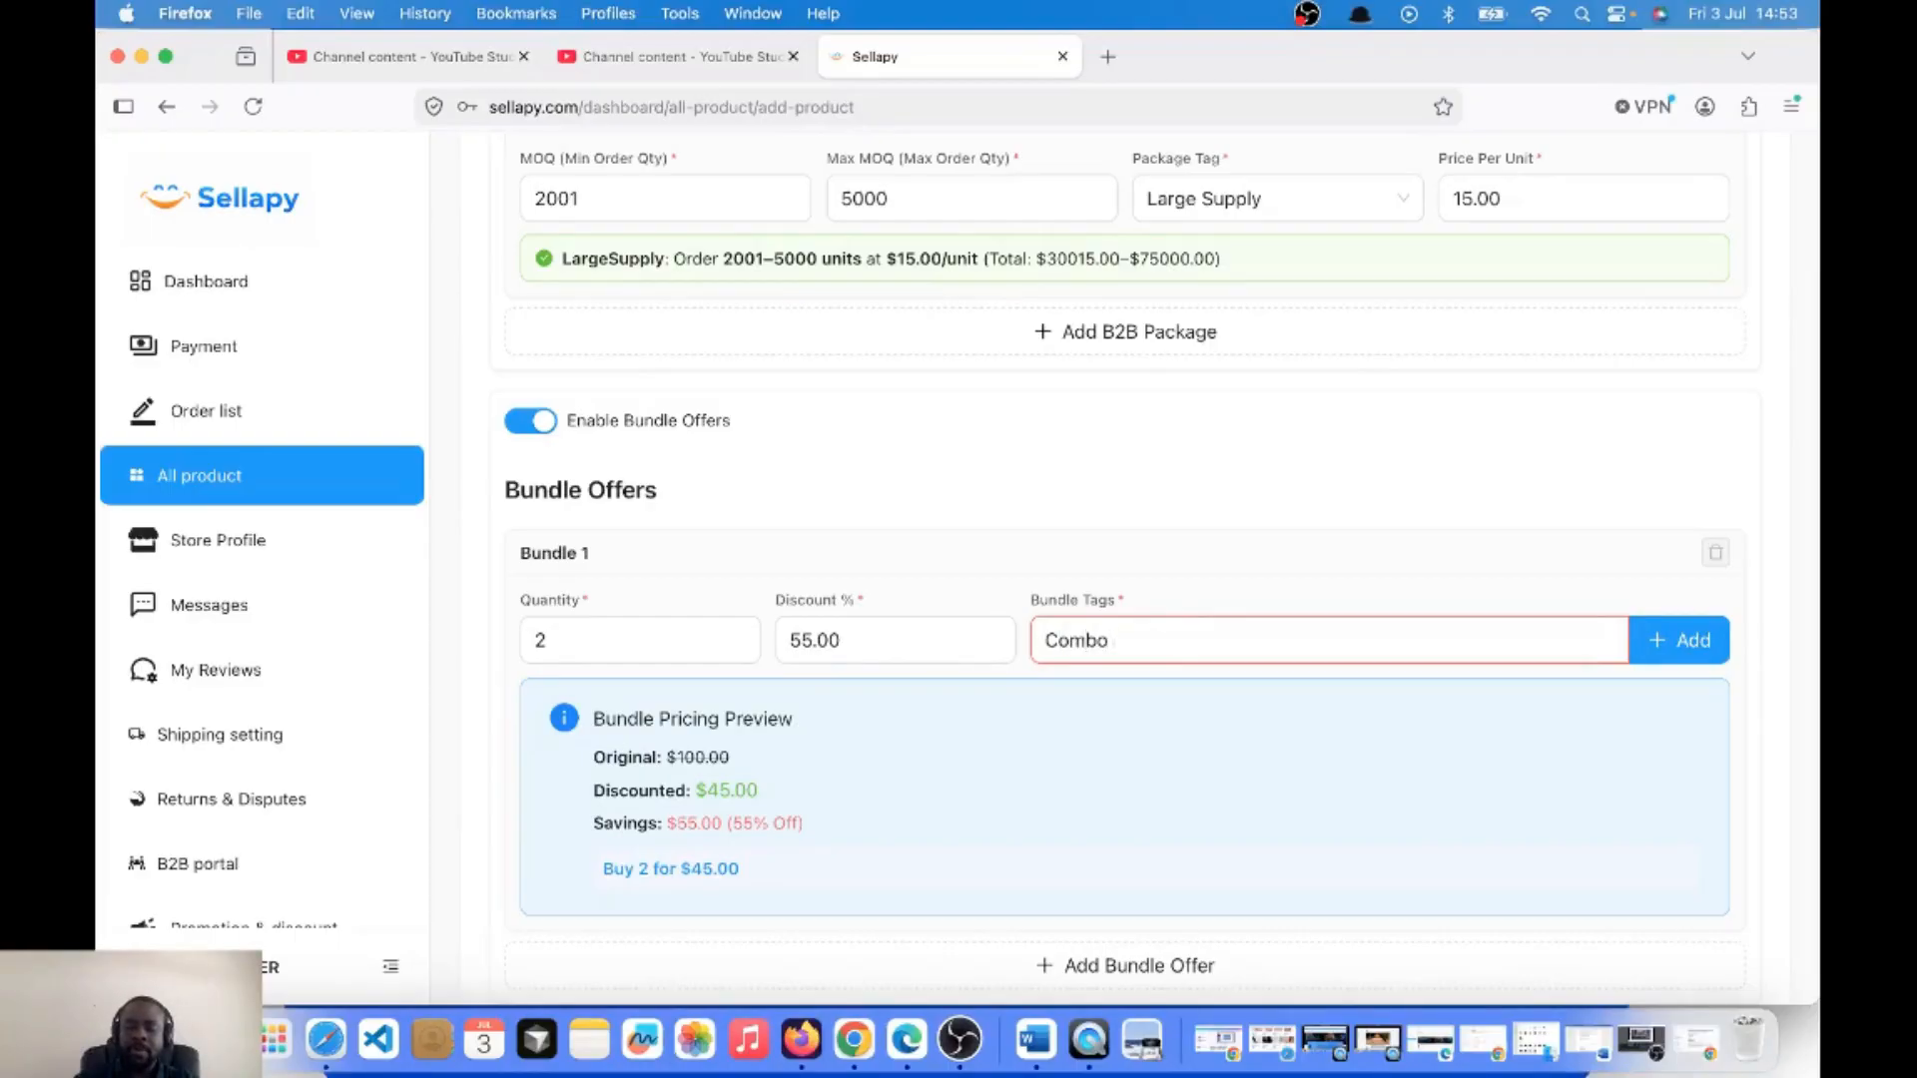
pyautogui.write(' BUYS')
pyautogui.press('BackSpace')
pyautogui.press('BackSpace')
pyautogui.press('BackSpace')
pyautogui.write('undle')
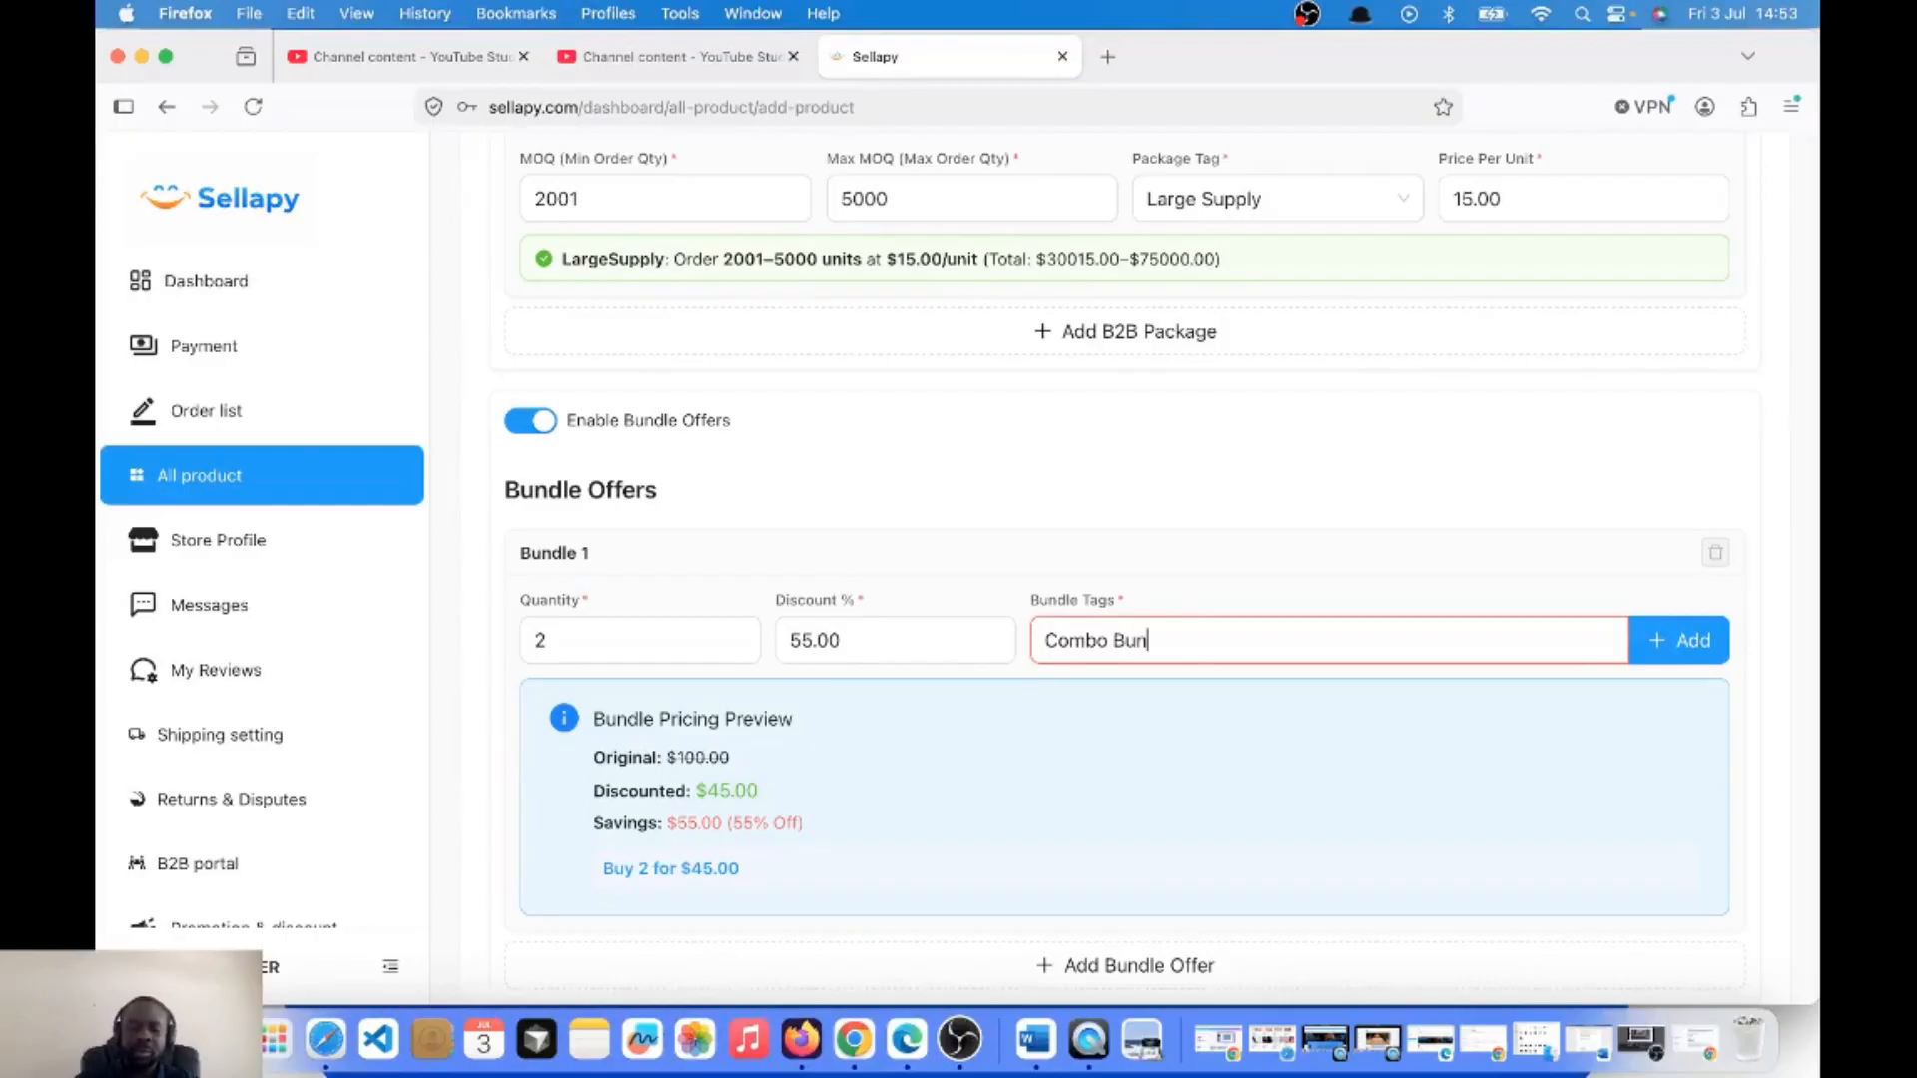
pyautogui.click(1701, 650)
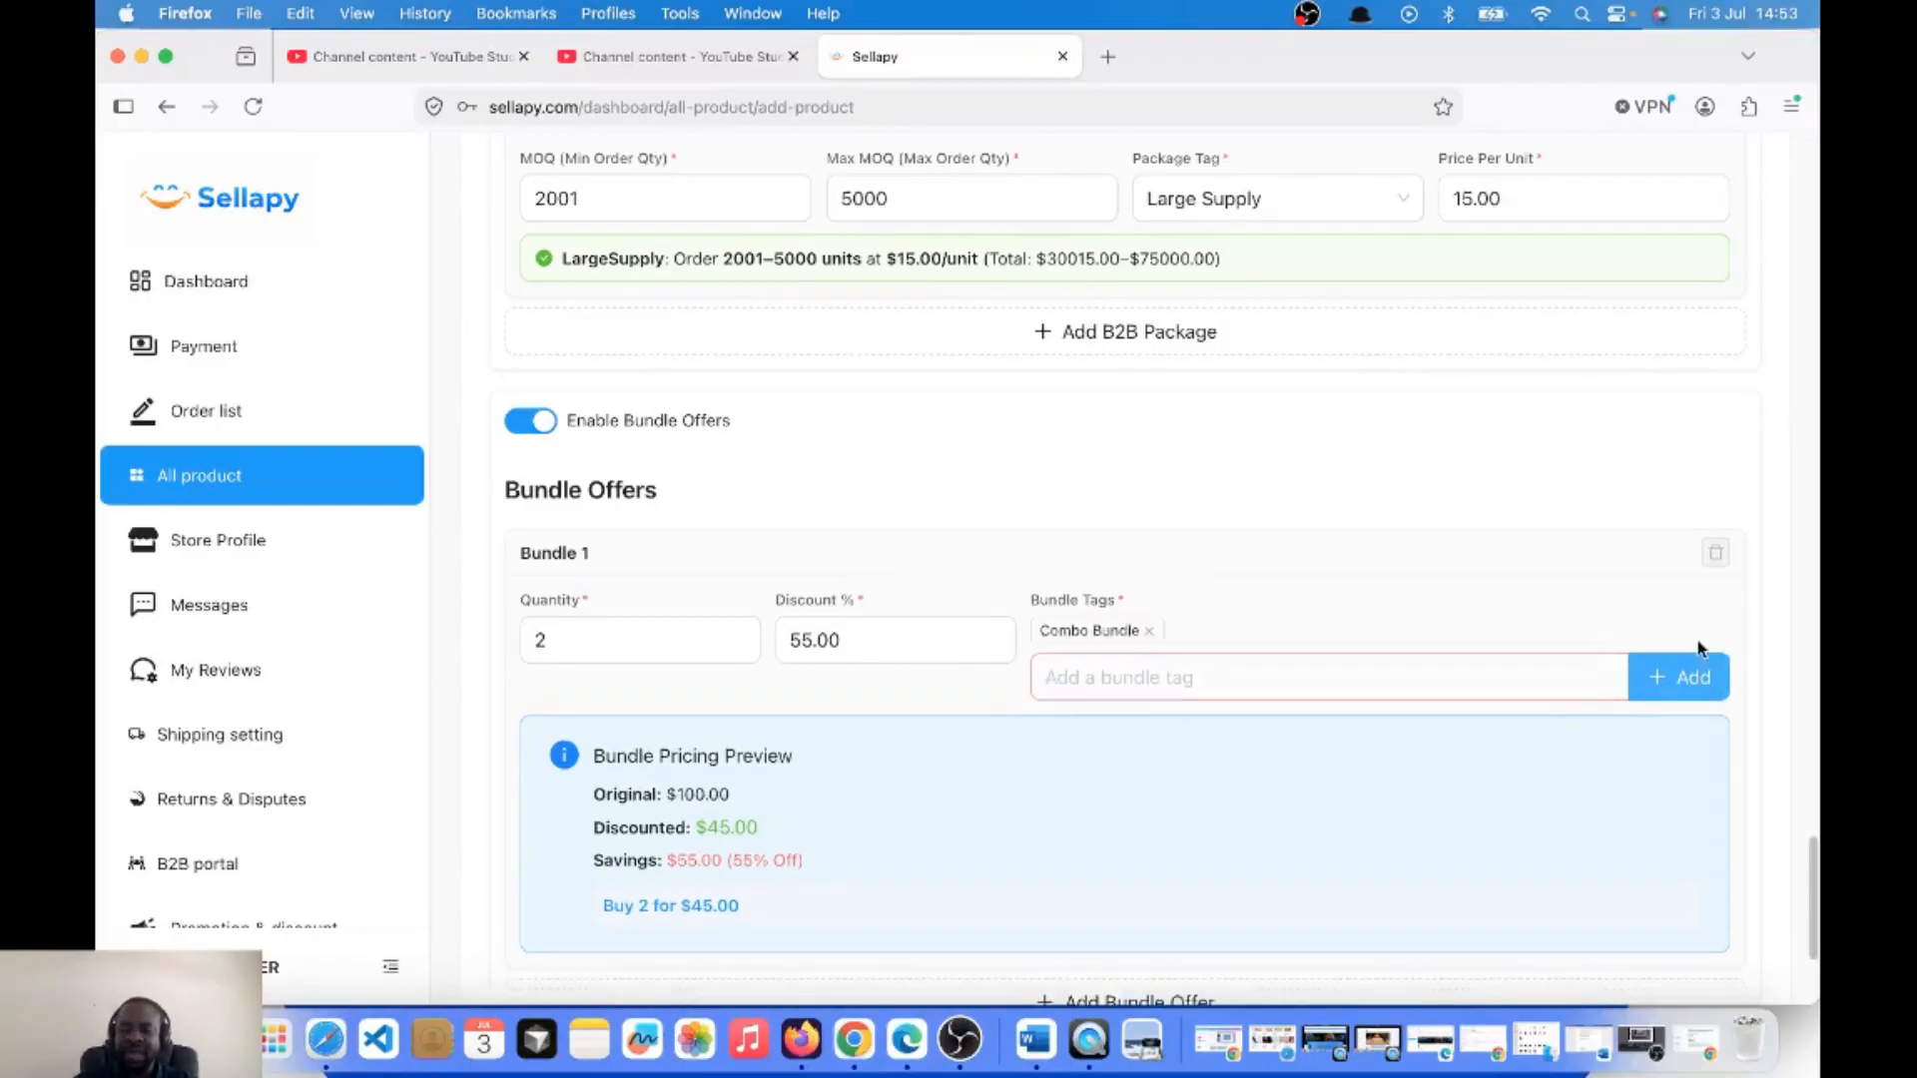
# Add a second bundle offer with a quantity of 3 and a 60% discount.
pyautogui.scroll(-4, 1188, 674)
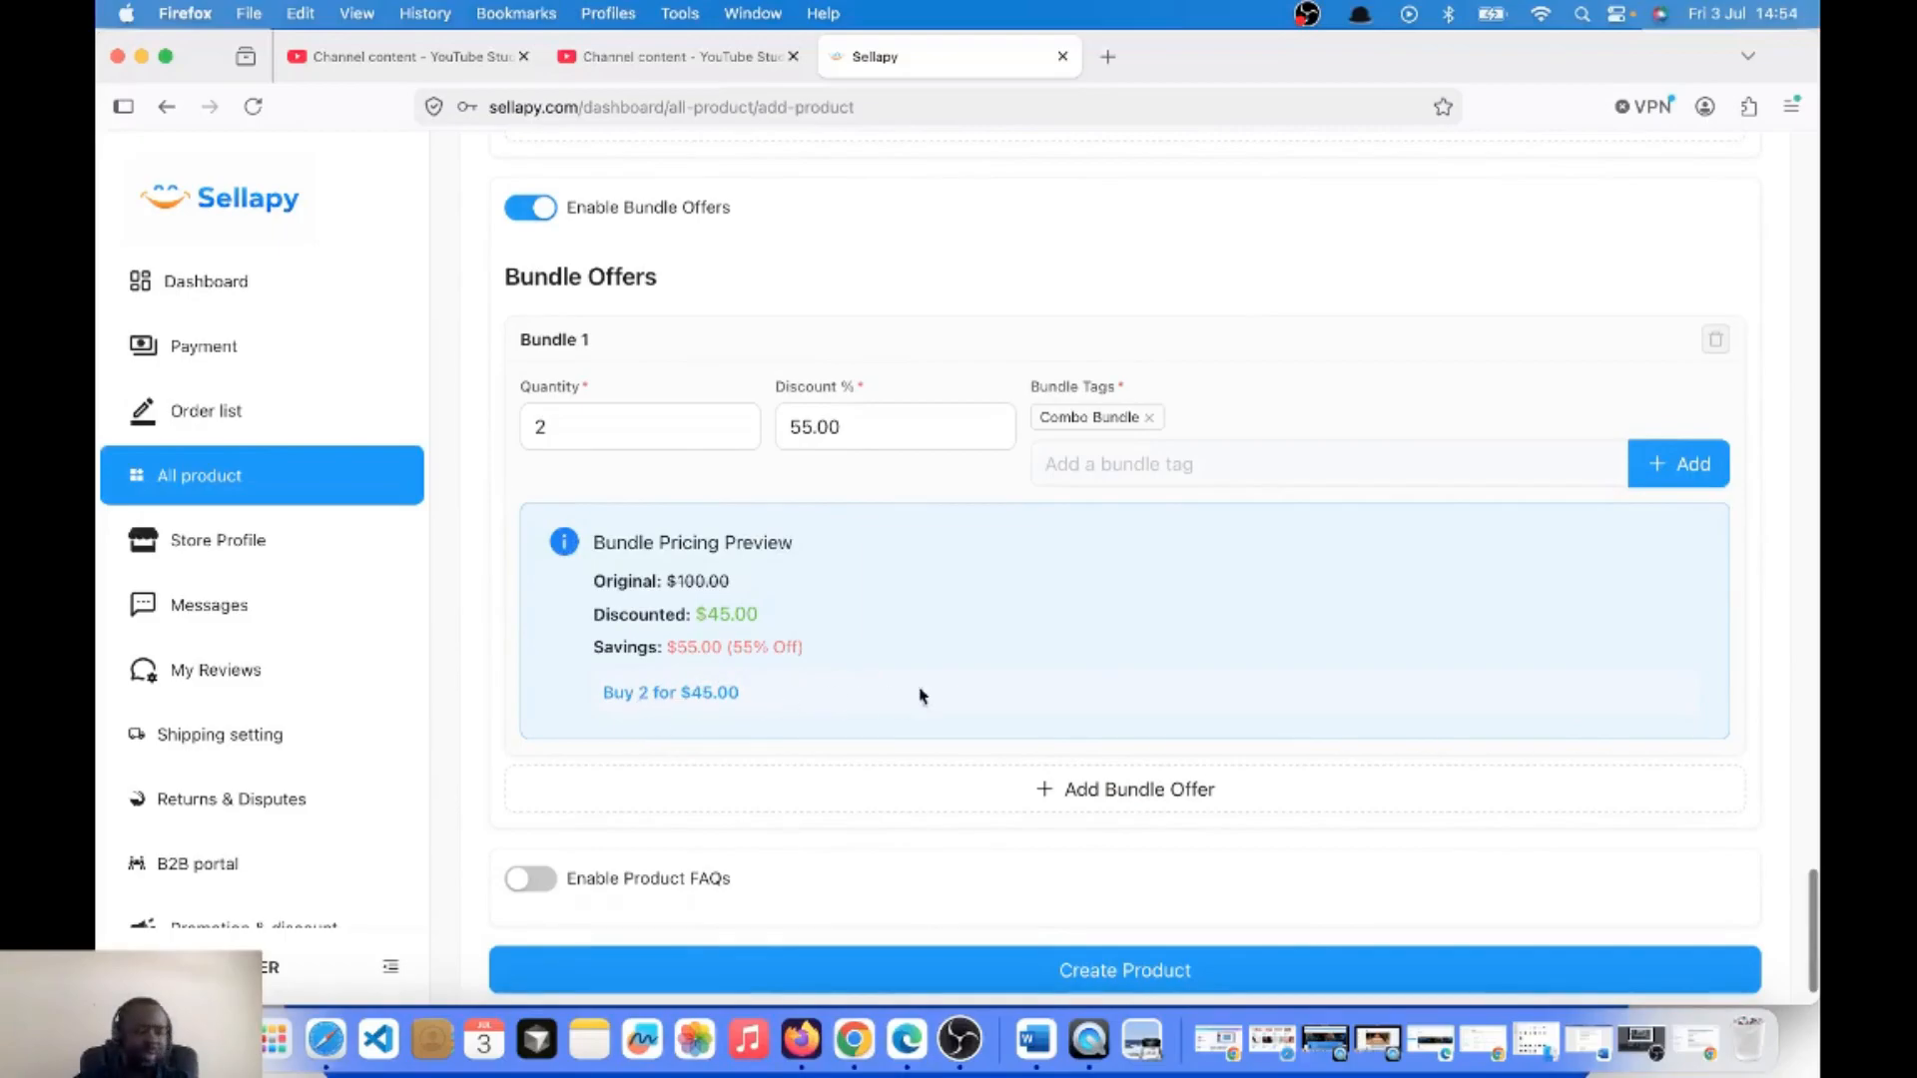
pyautogui.scroll(-2, 1019, 681)
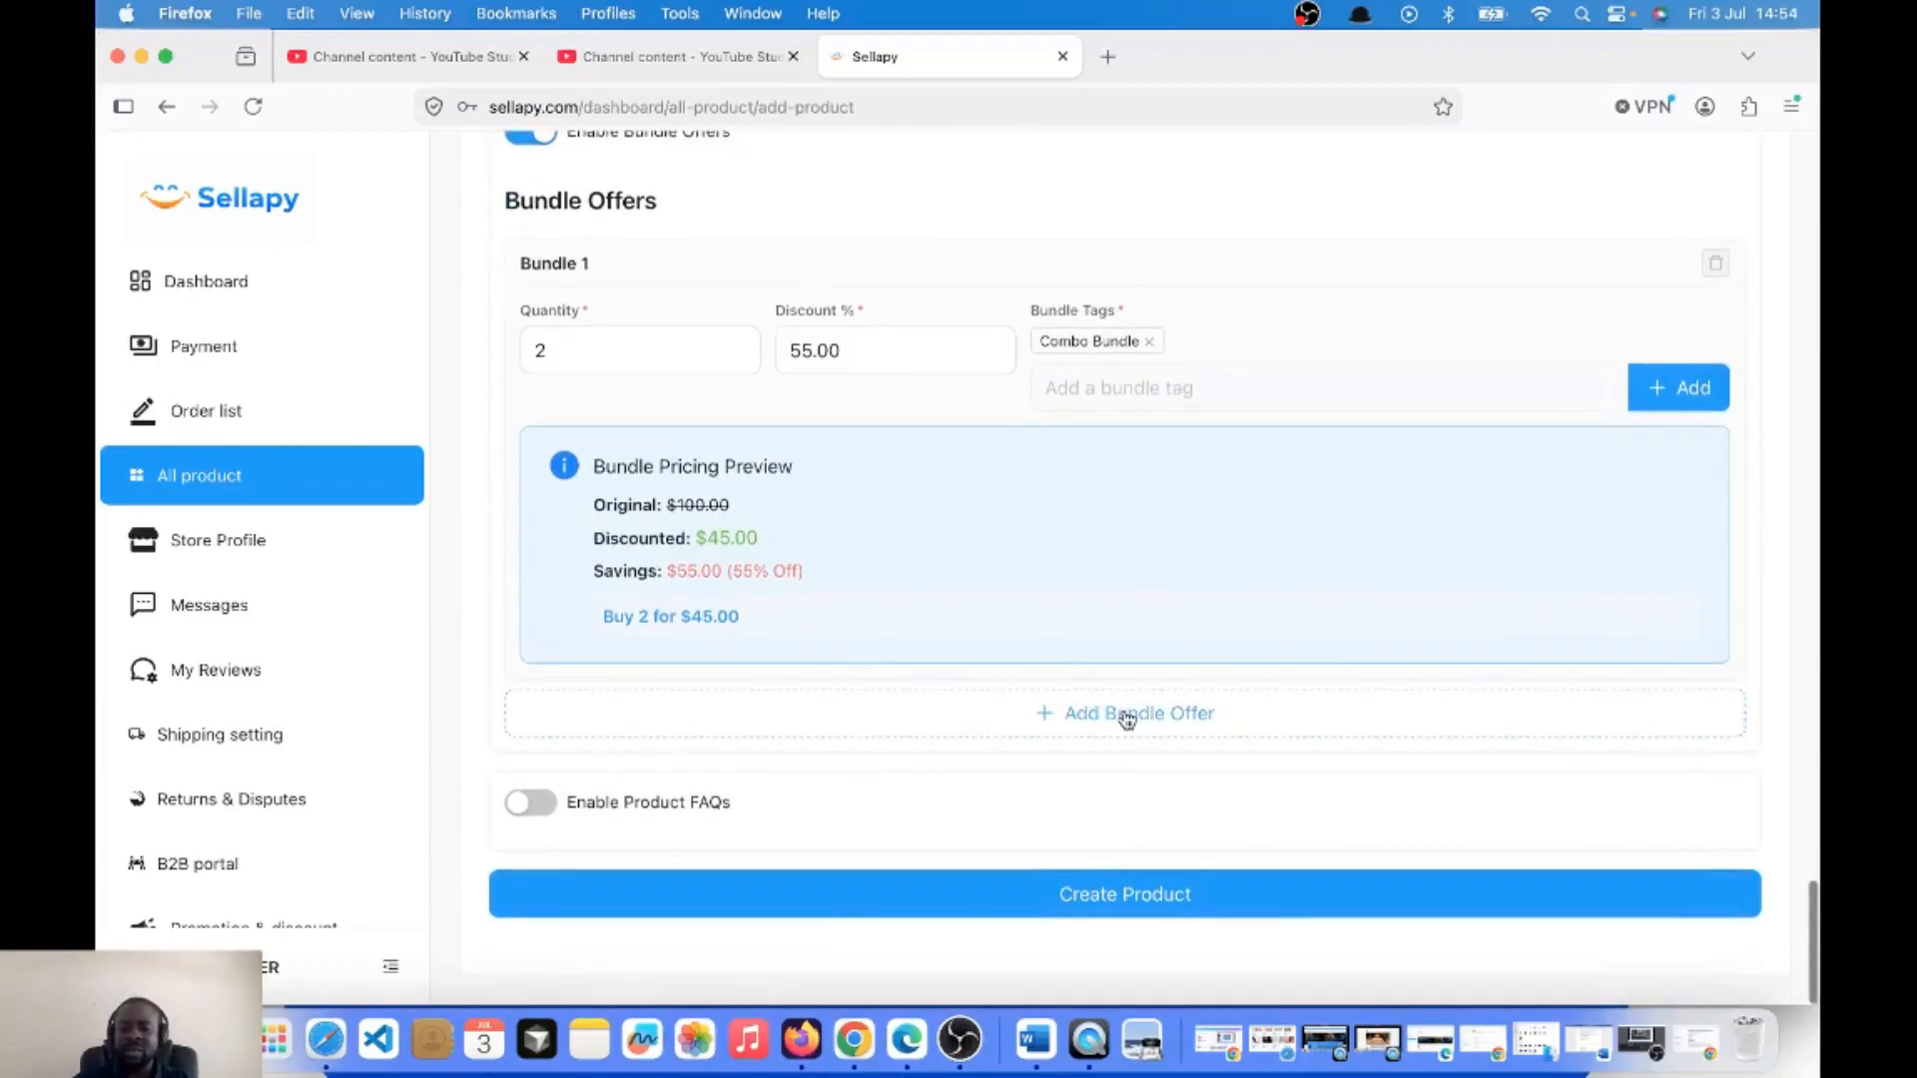
pyautogui.click(1126, 715)
pyautogui.scroll(-3, 1125, 719)
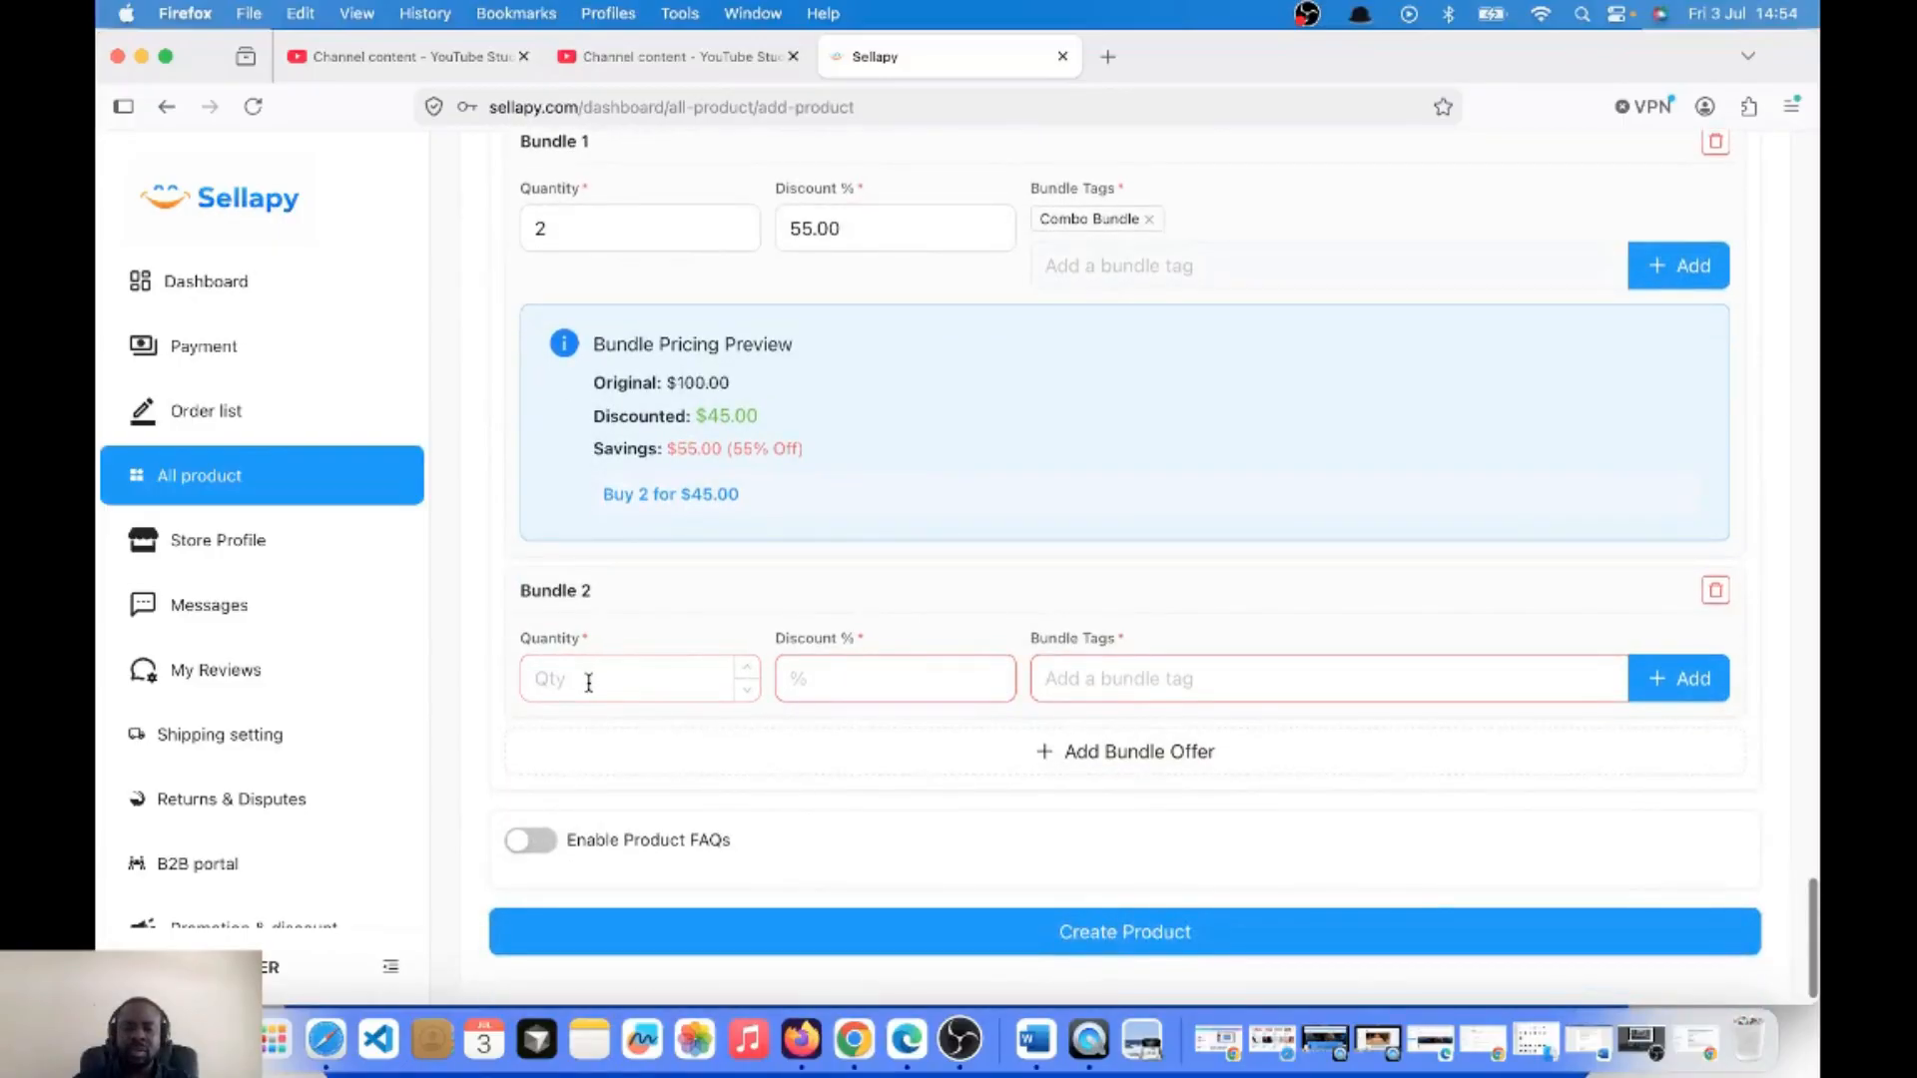
pyautogui.write('3')
pyautogui.click(856, 675)
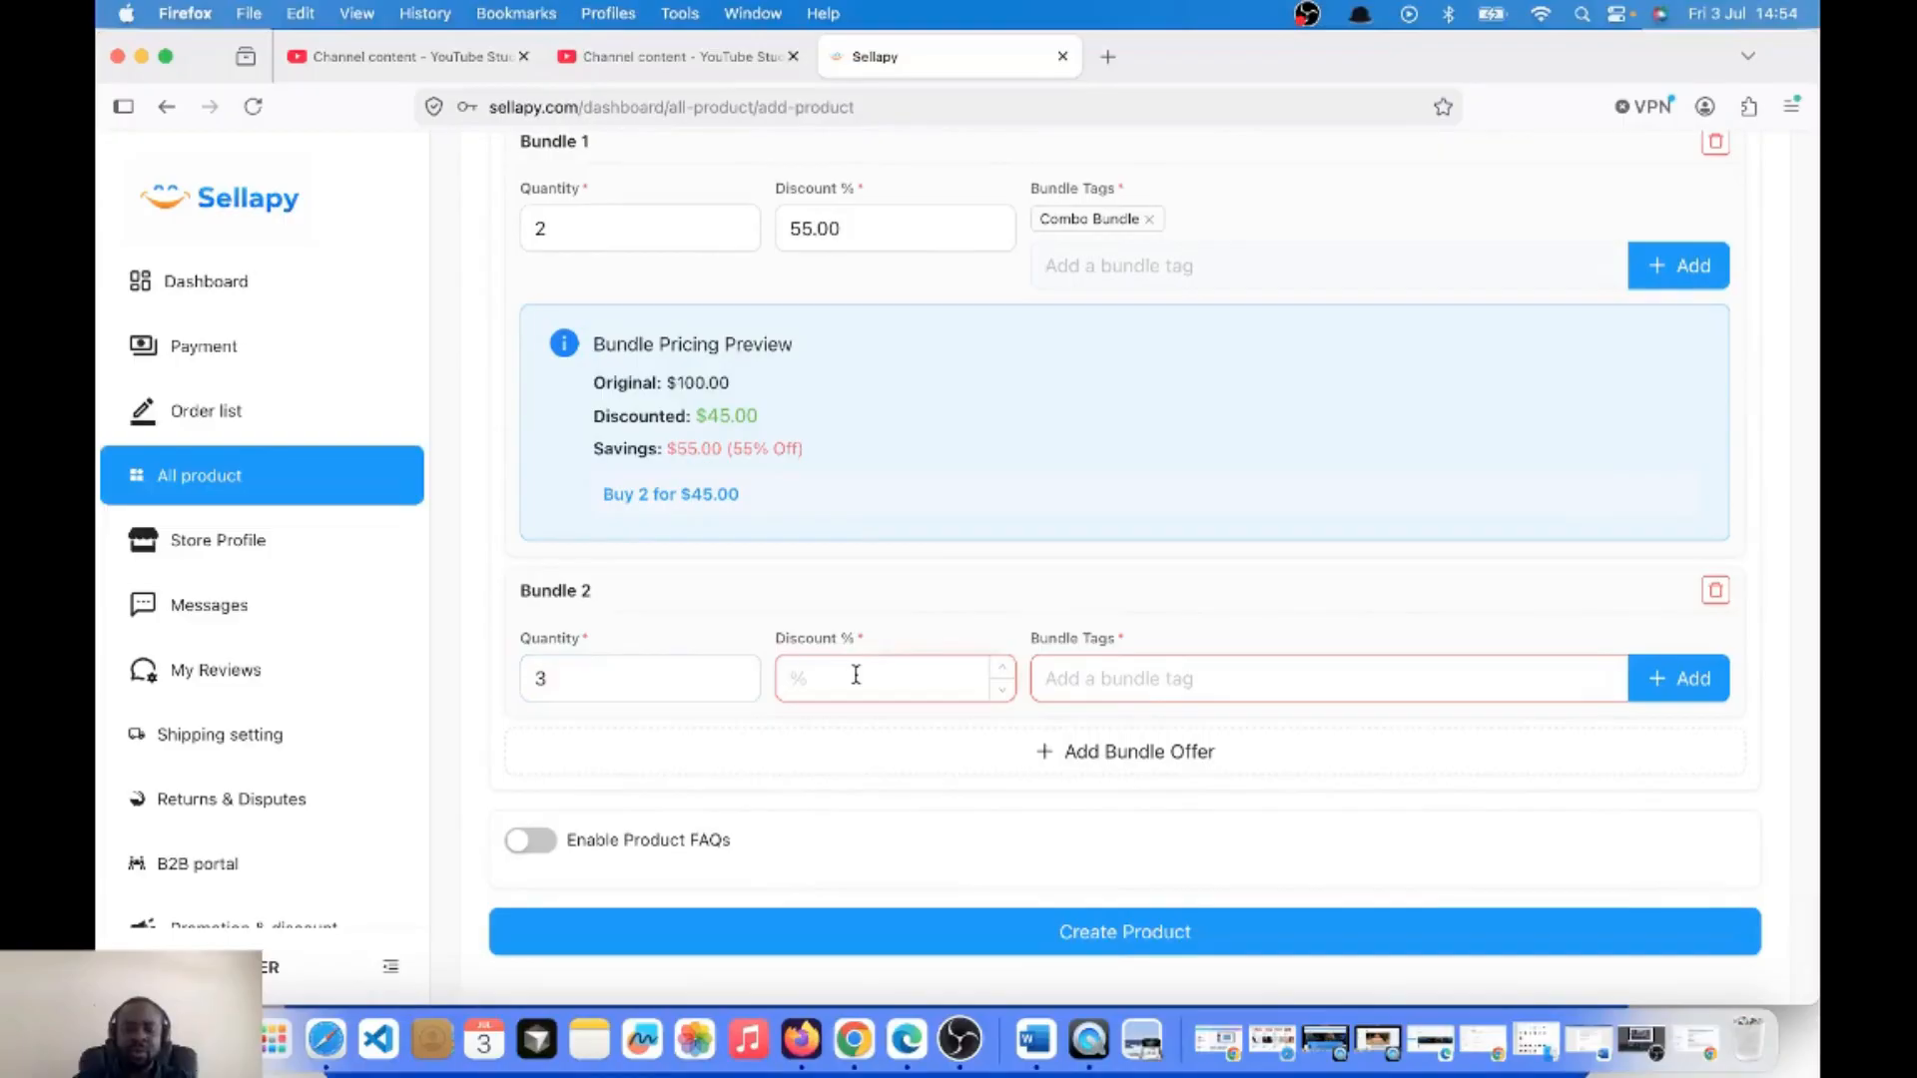
pyautogui.write('5')
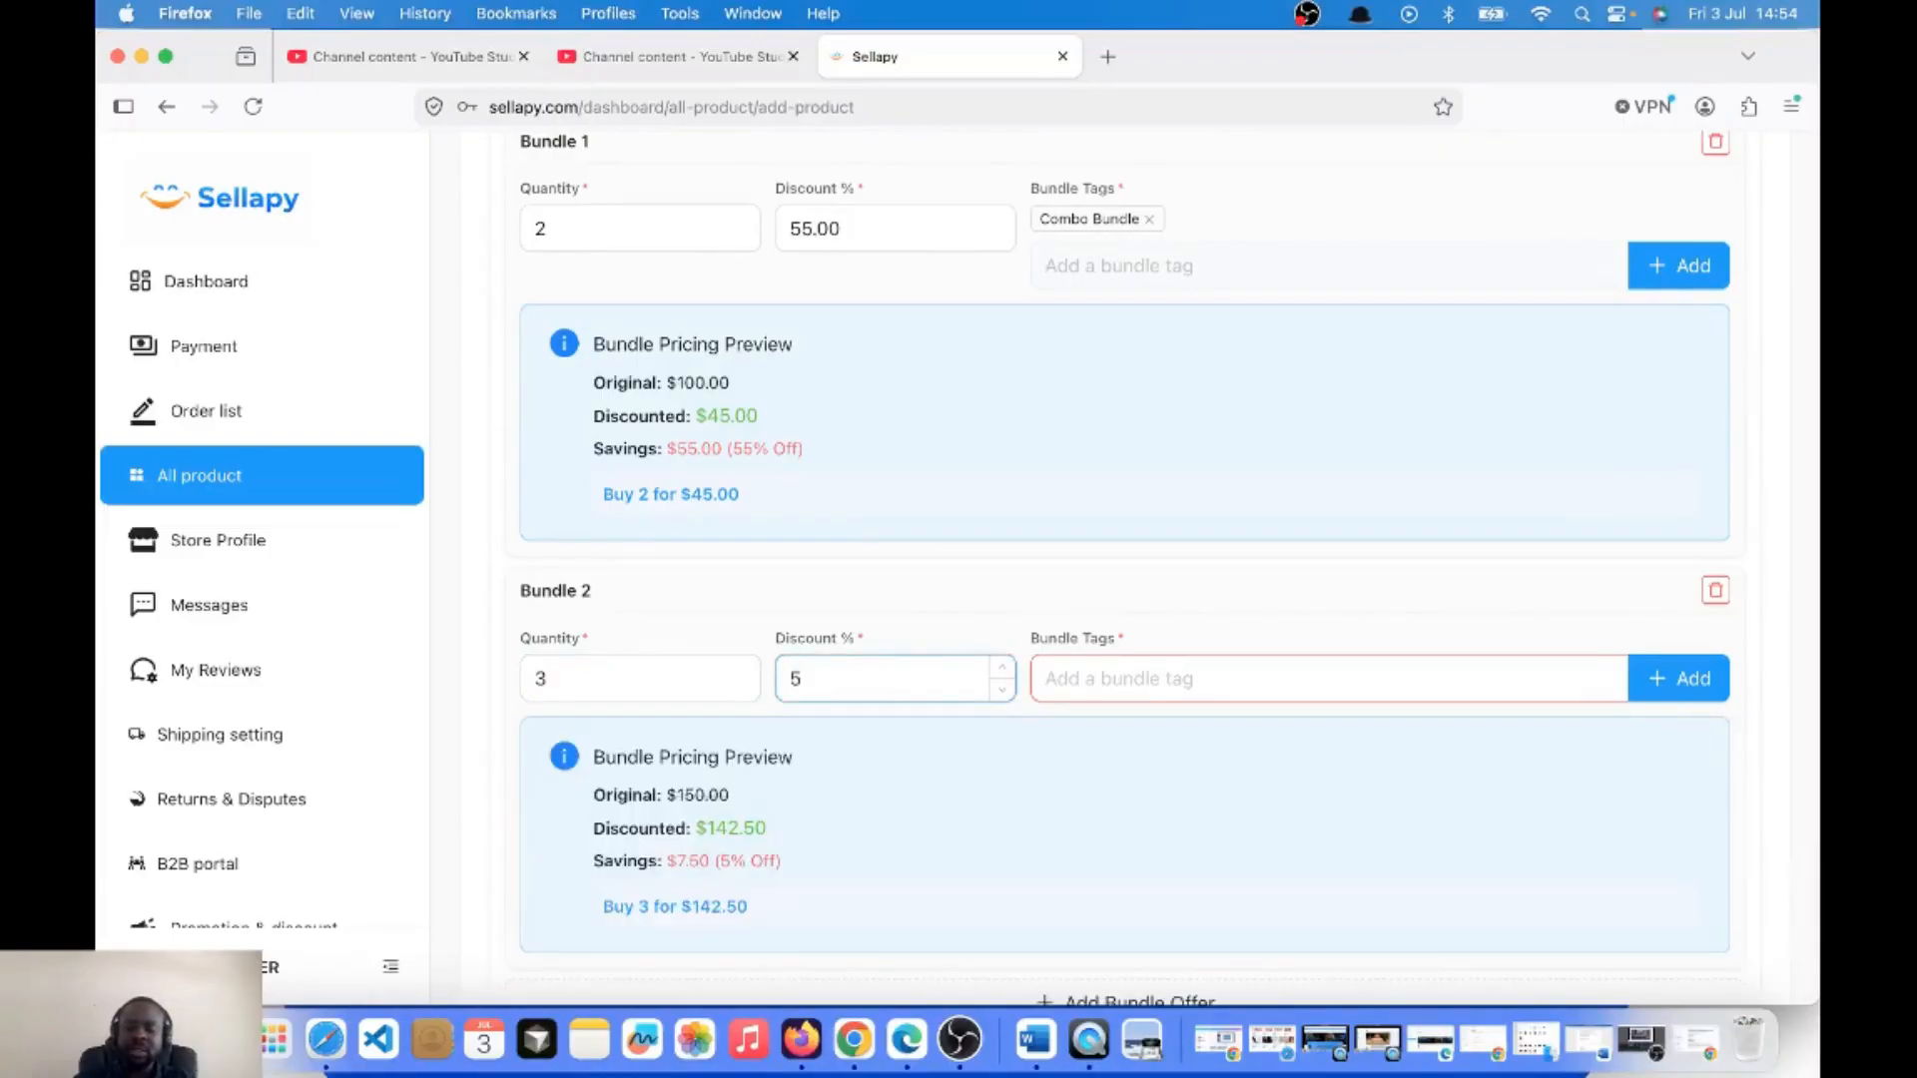
pyautogui.press('BackSpace')
pyautogui.write('60')
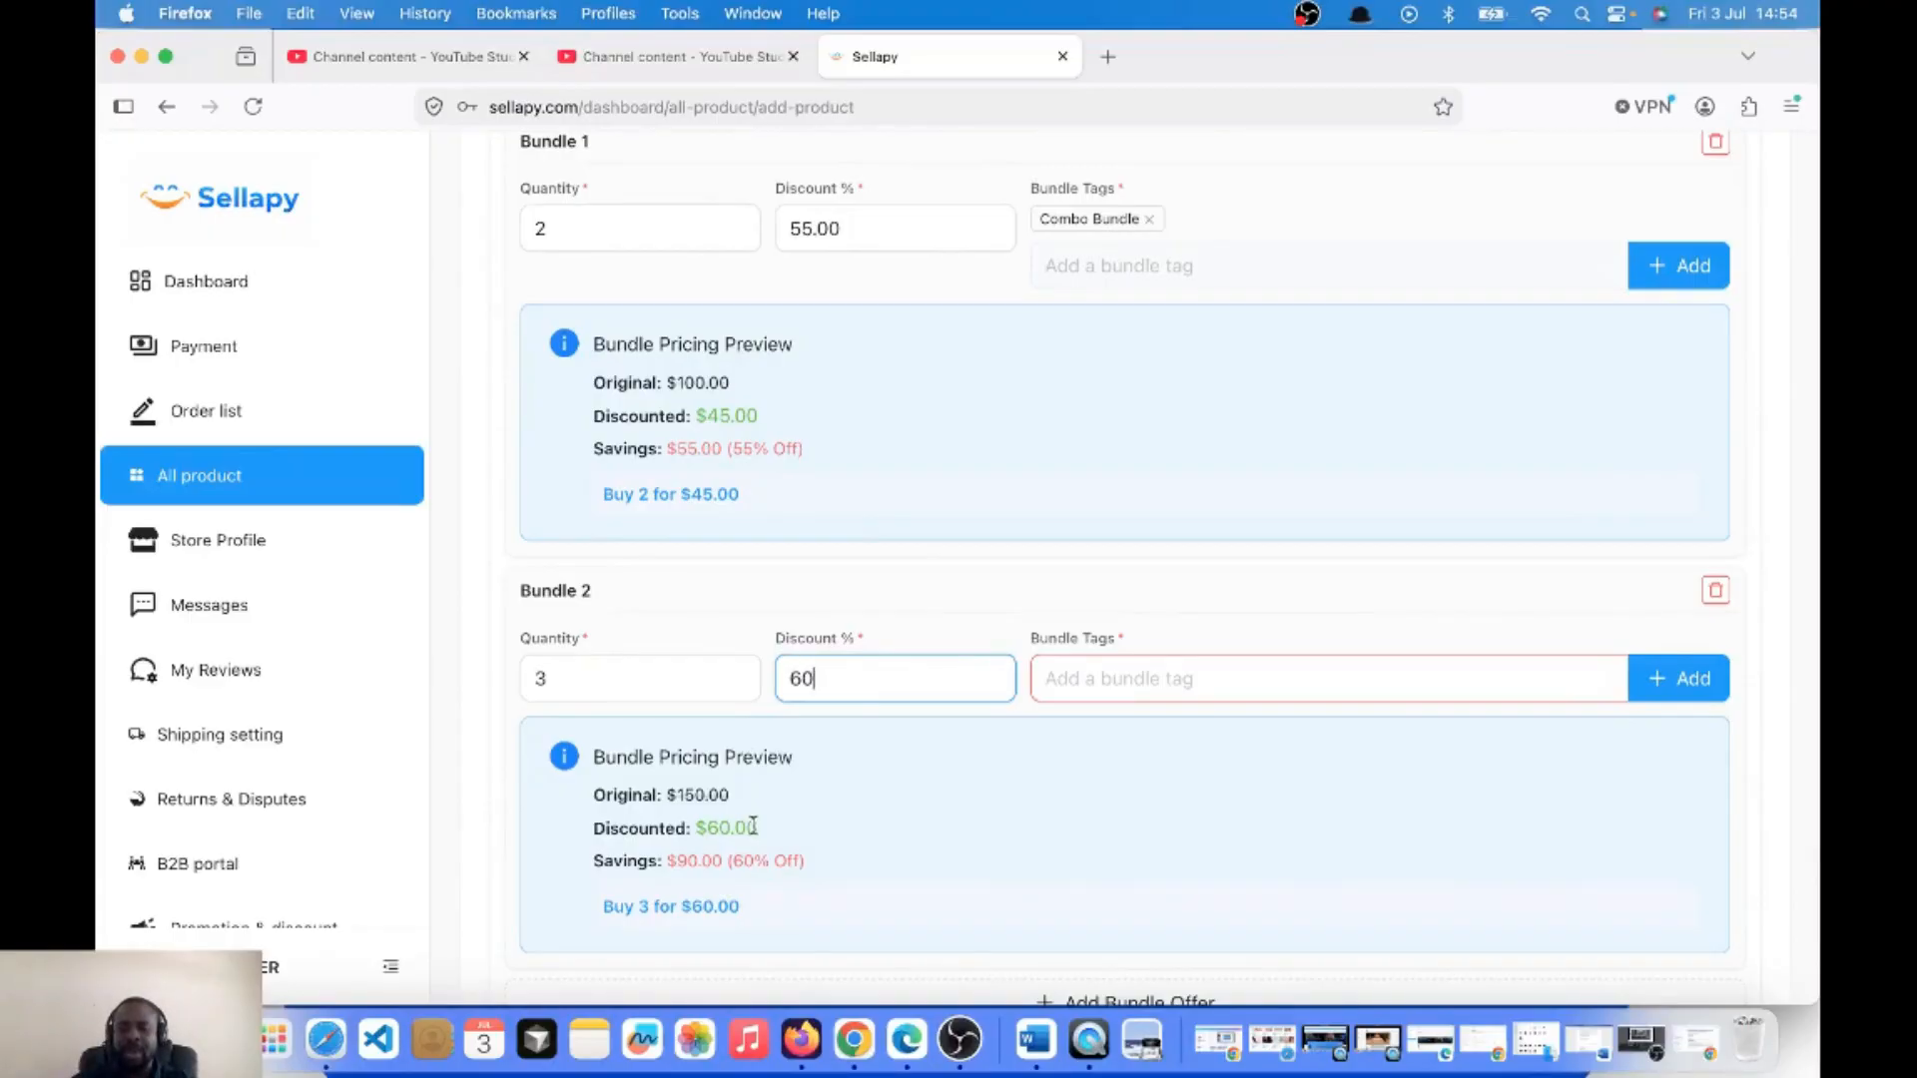
# Add the tag "MOST VALUED" to Bundle 2.
pyautogui.click(1096, 680)
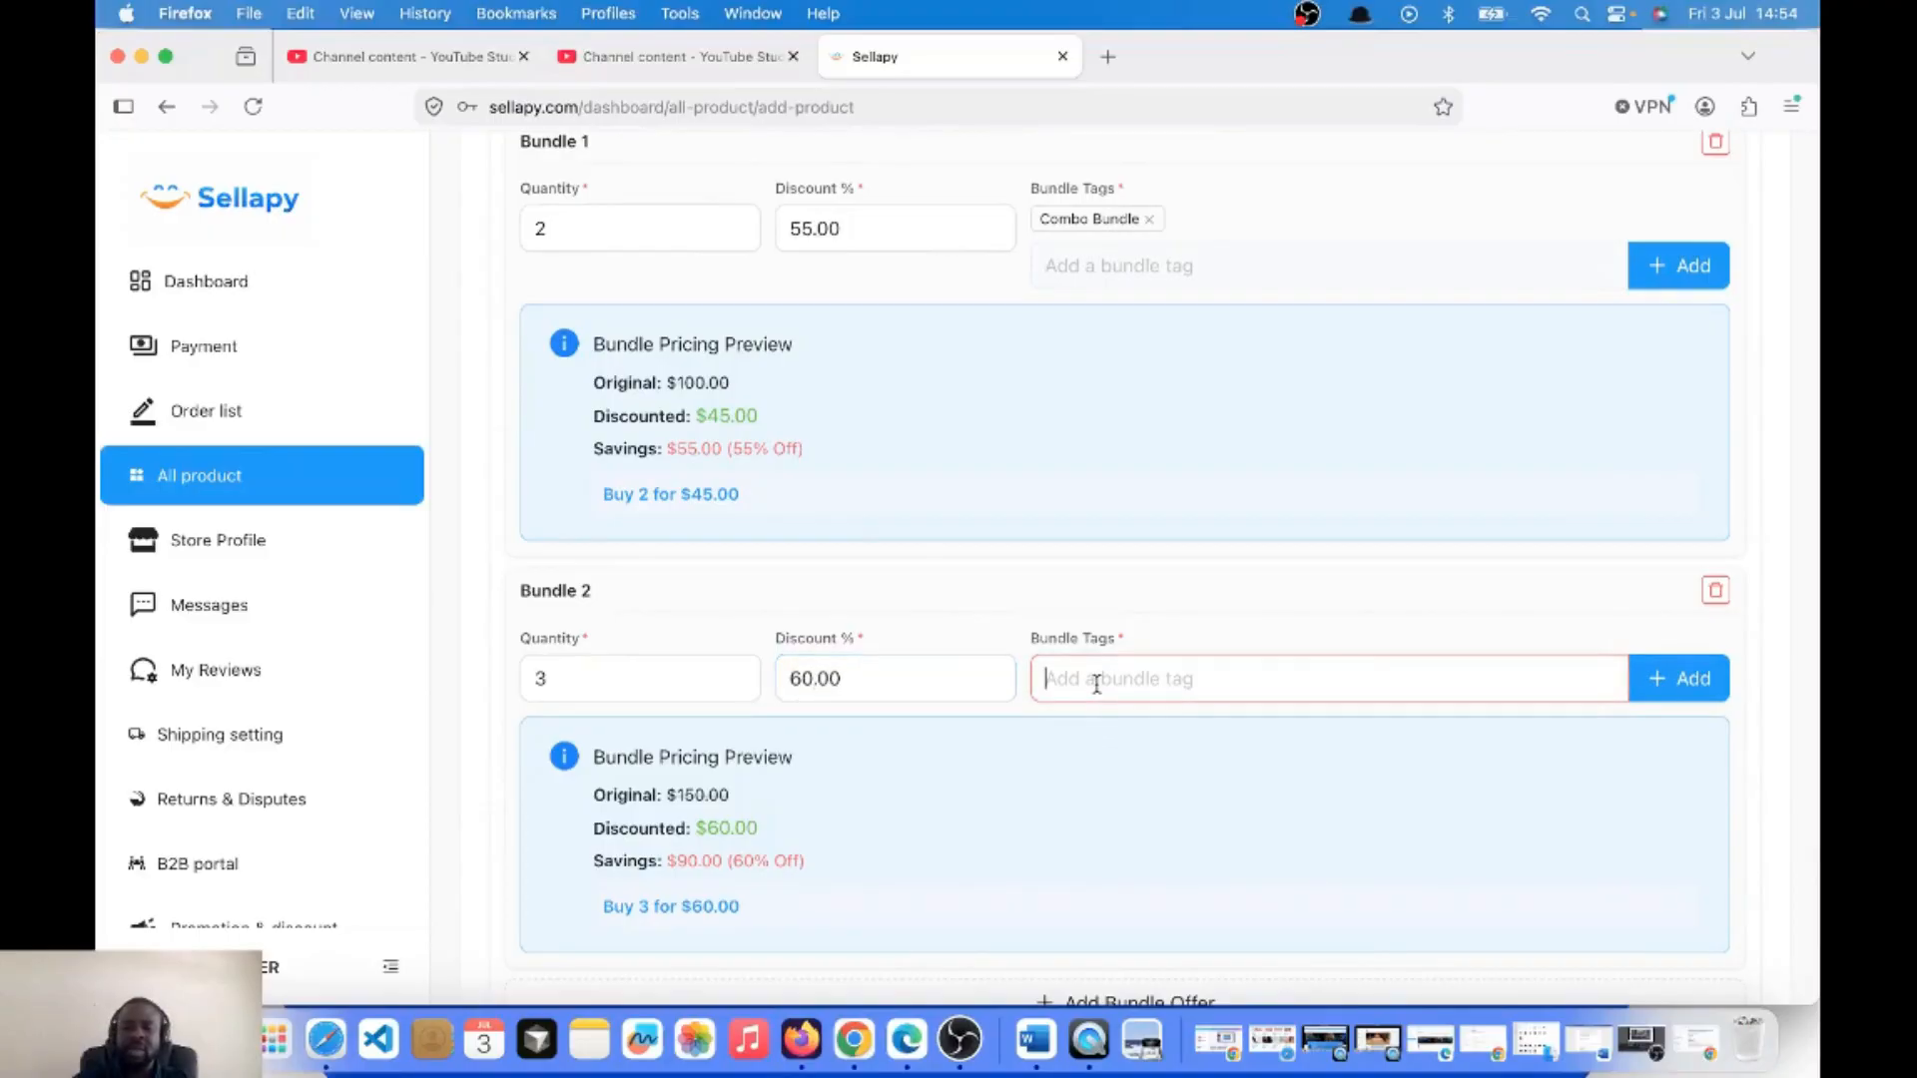
pyautogui.write('MO')
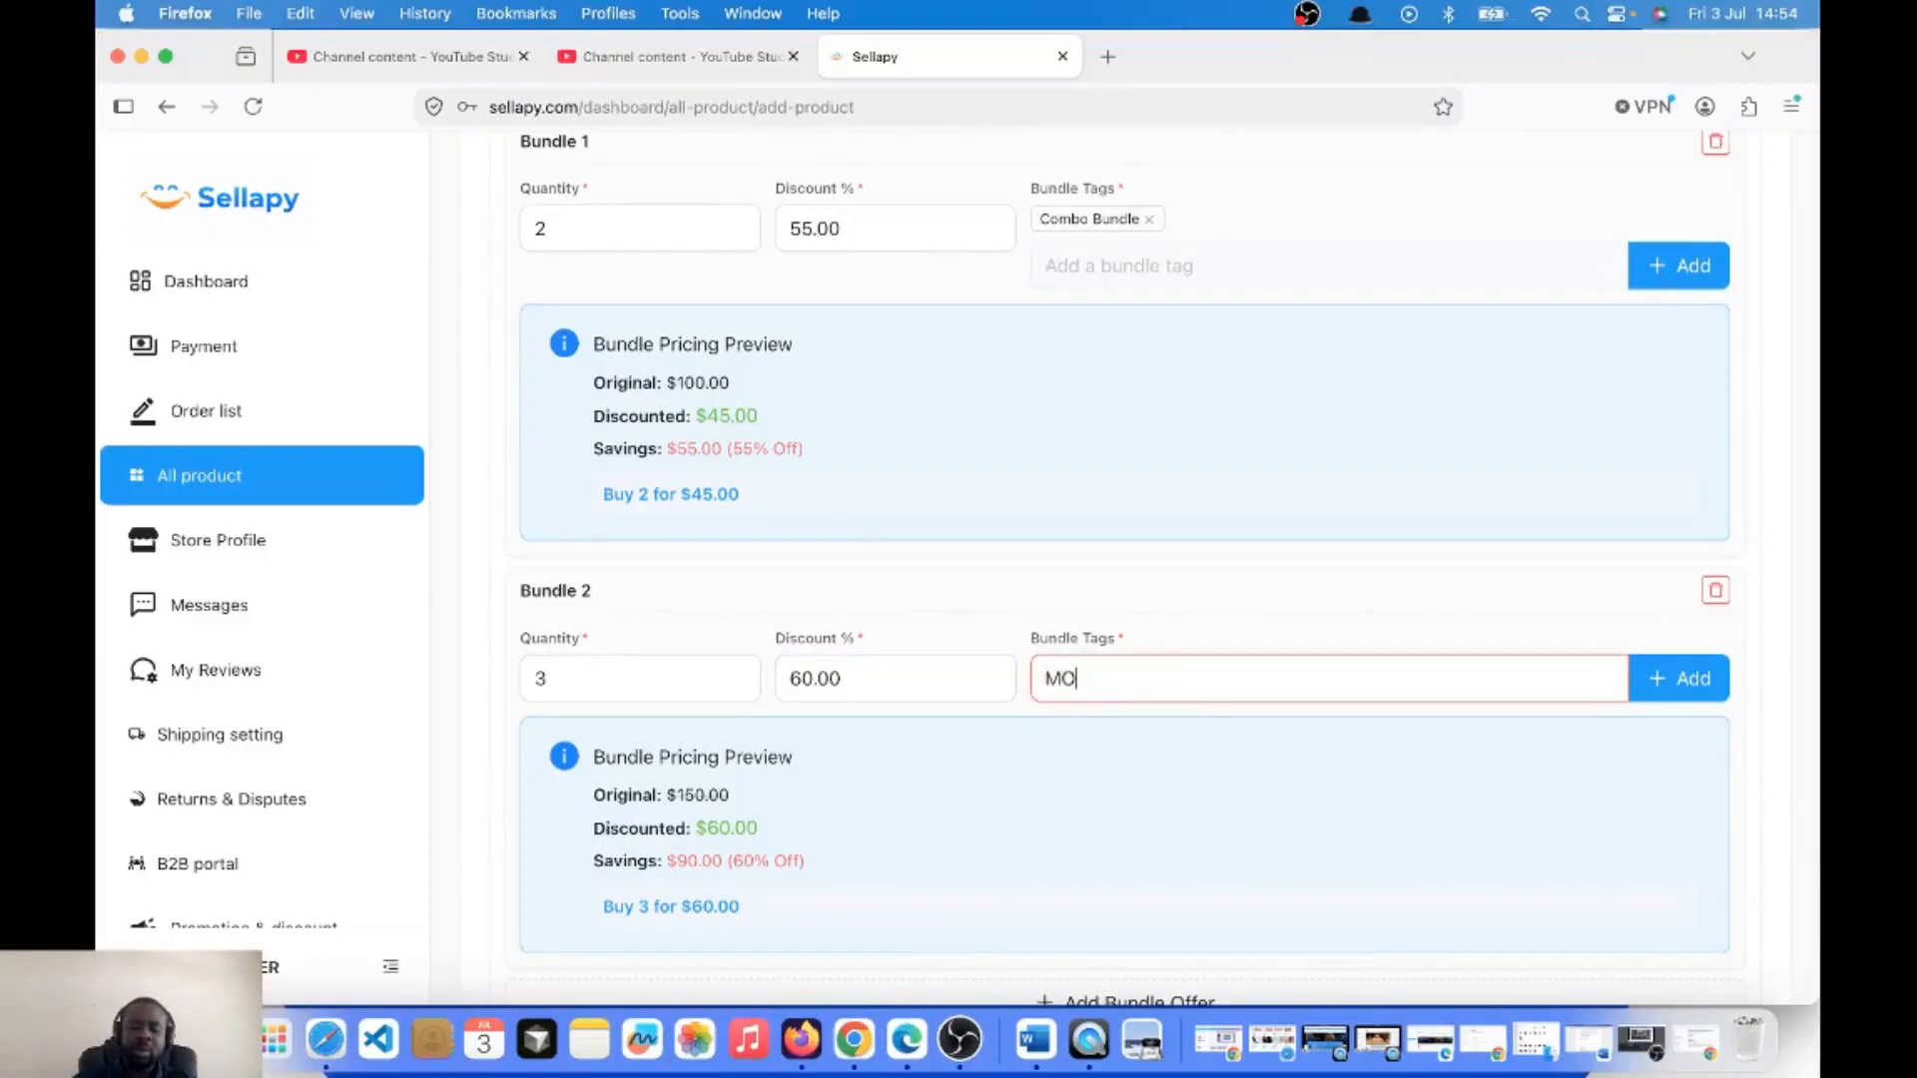
pyautogui.write('ST VALUE')
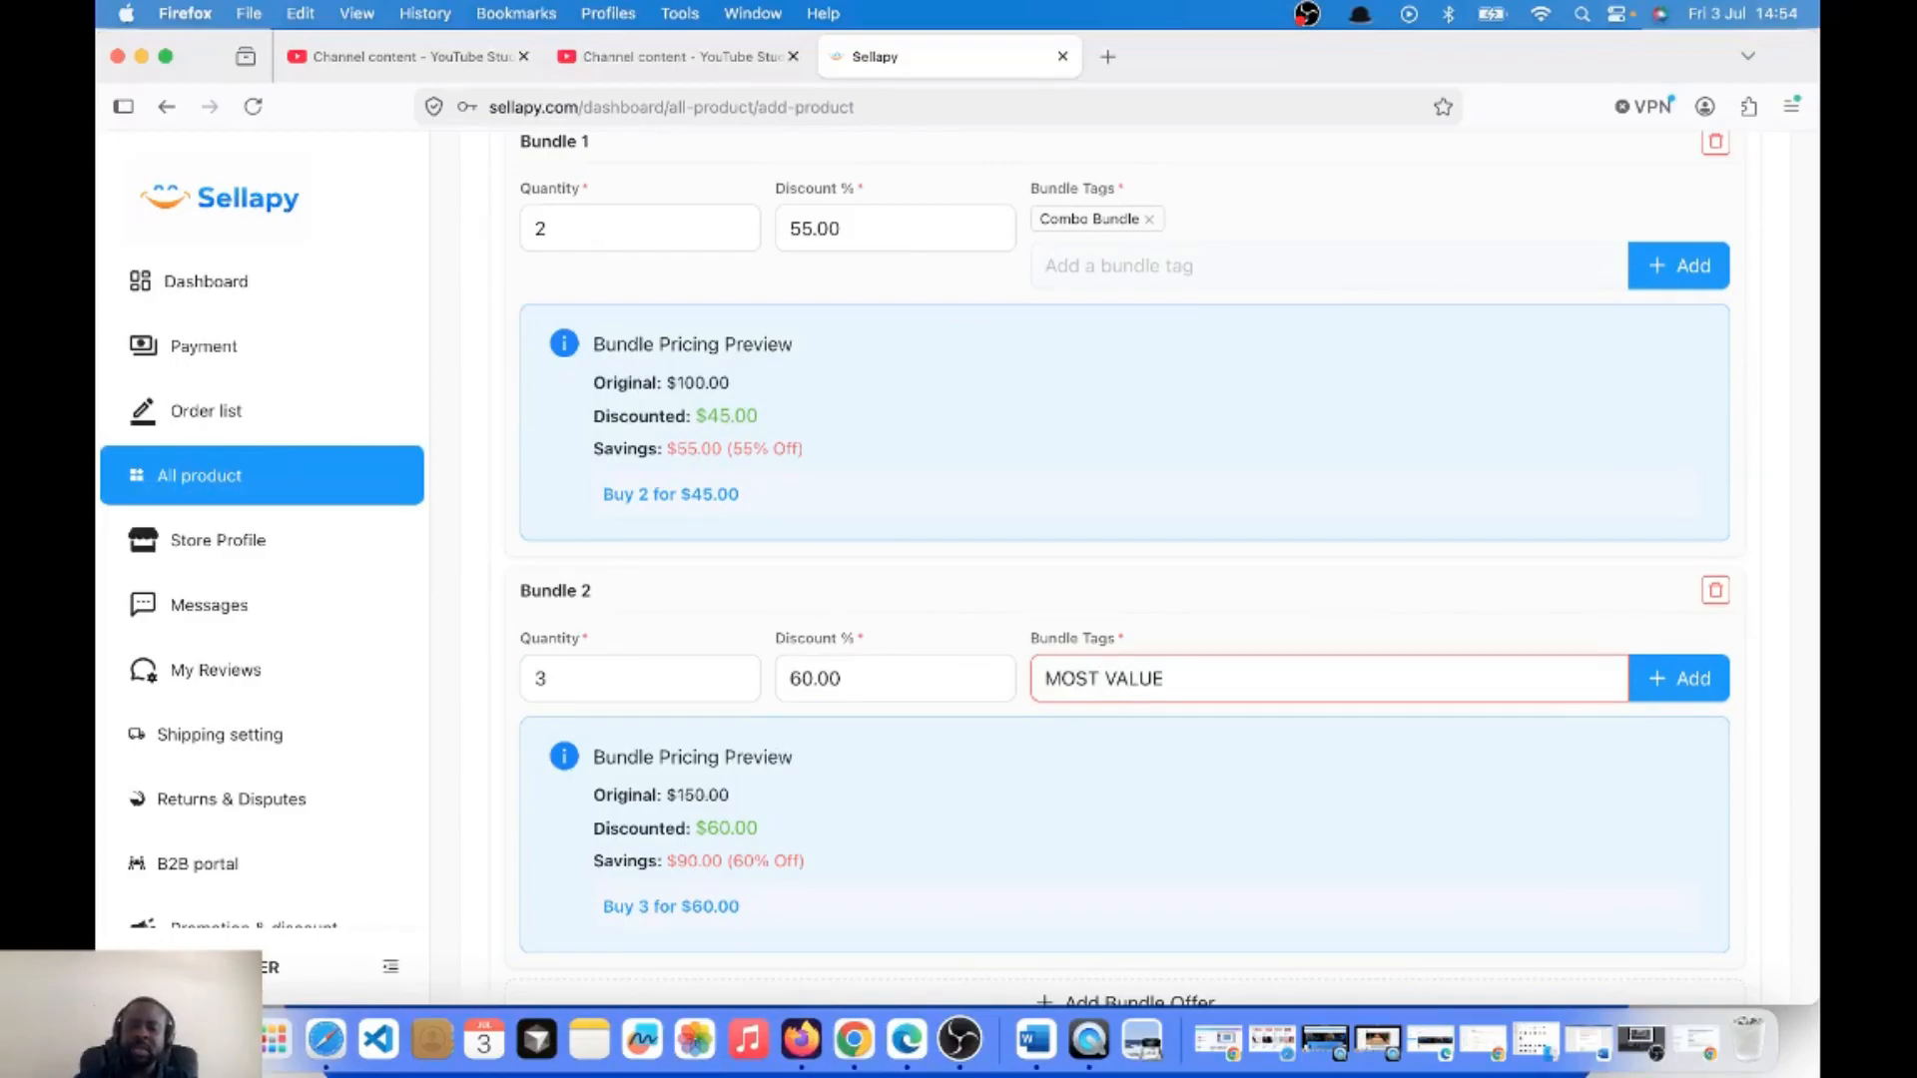
pyautogui.write('D')
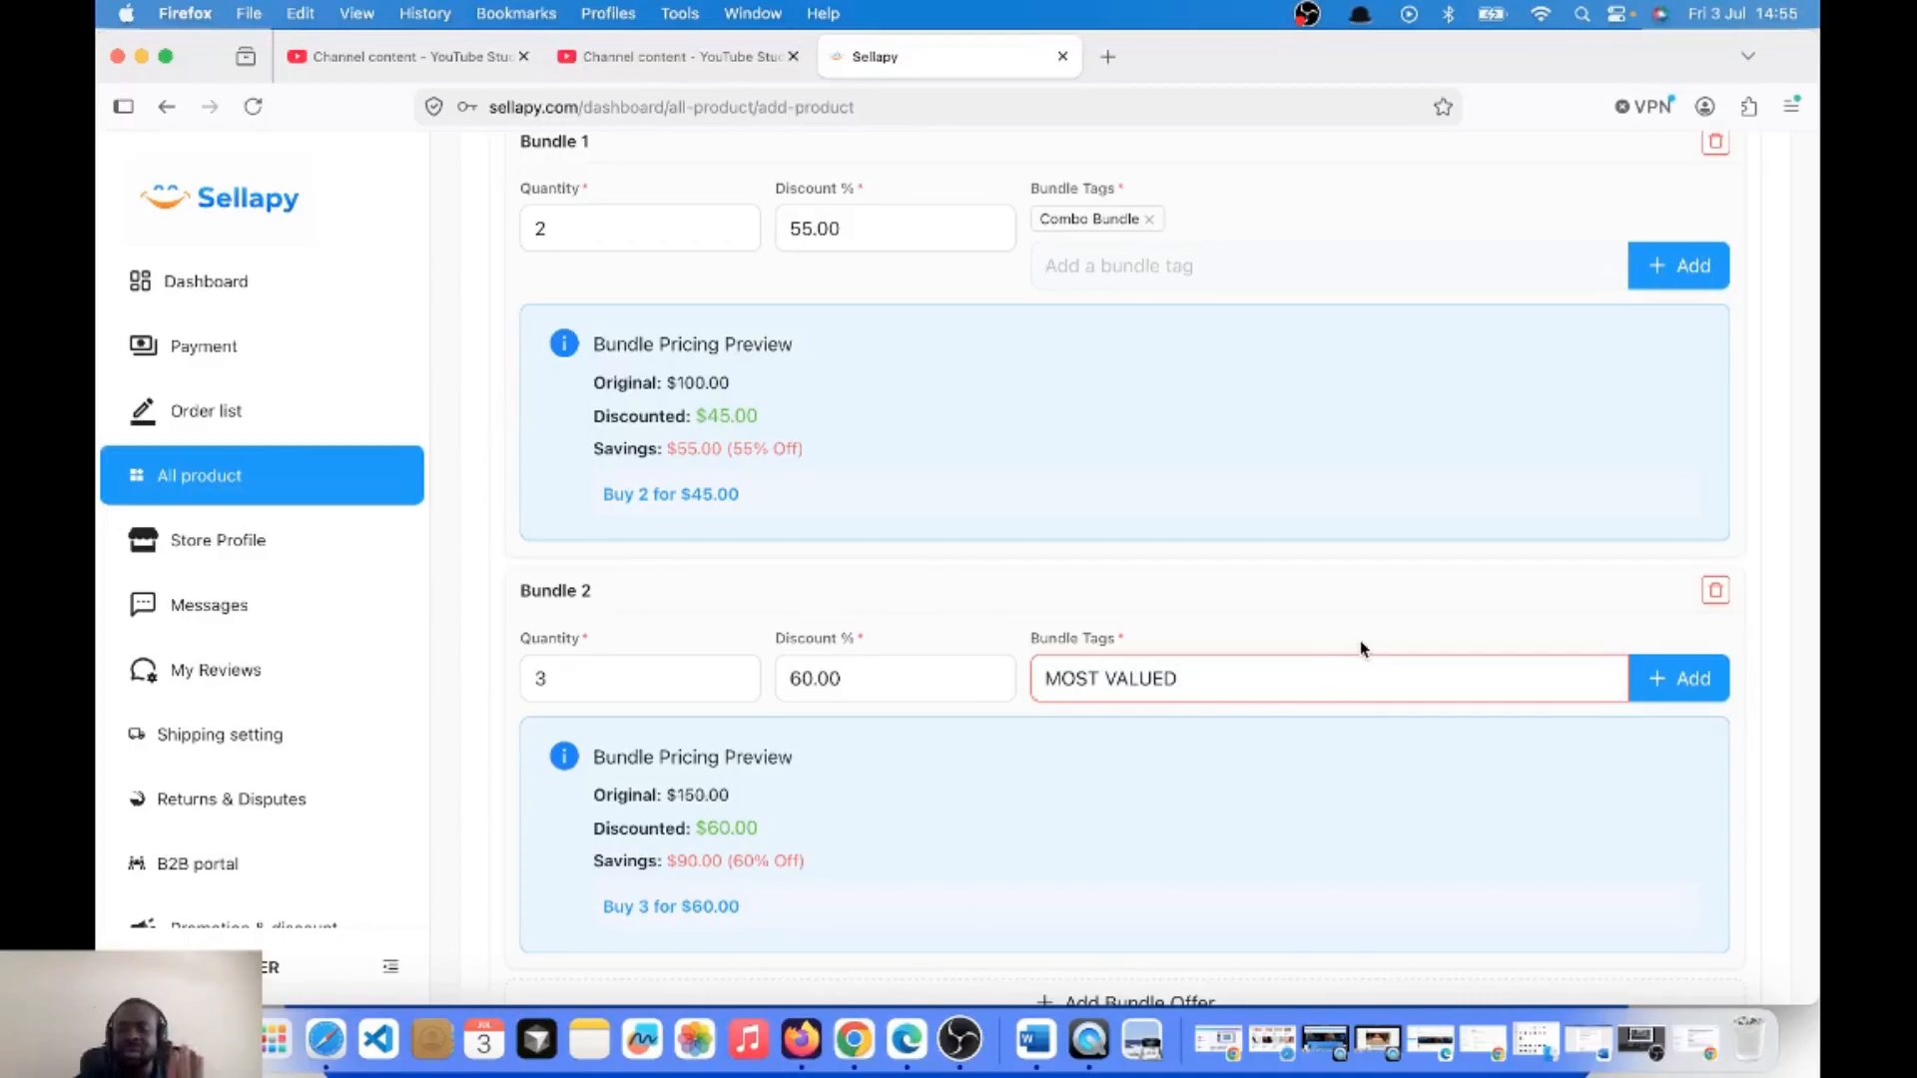
pyautogui.click(1695, 696)
# Add a third bundle offer with a quantity of 4 and a 65% discount.
pyautogui.scroll(-3, 1502, 646)
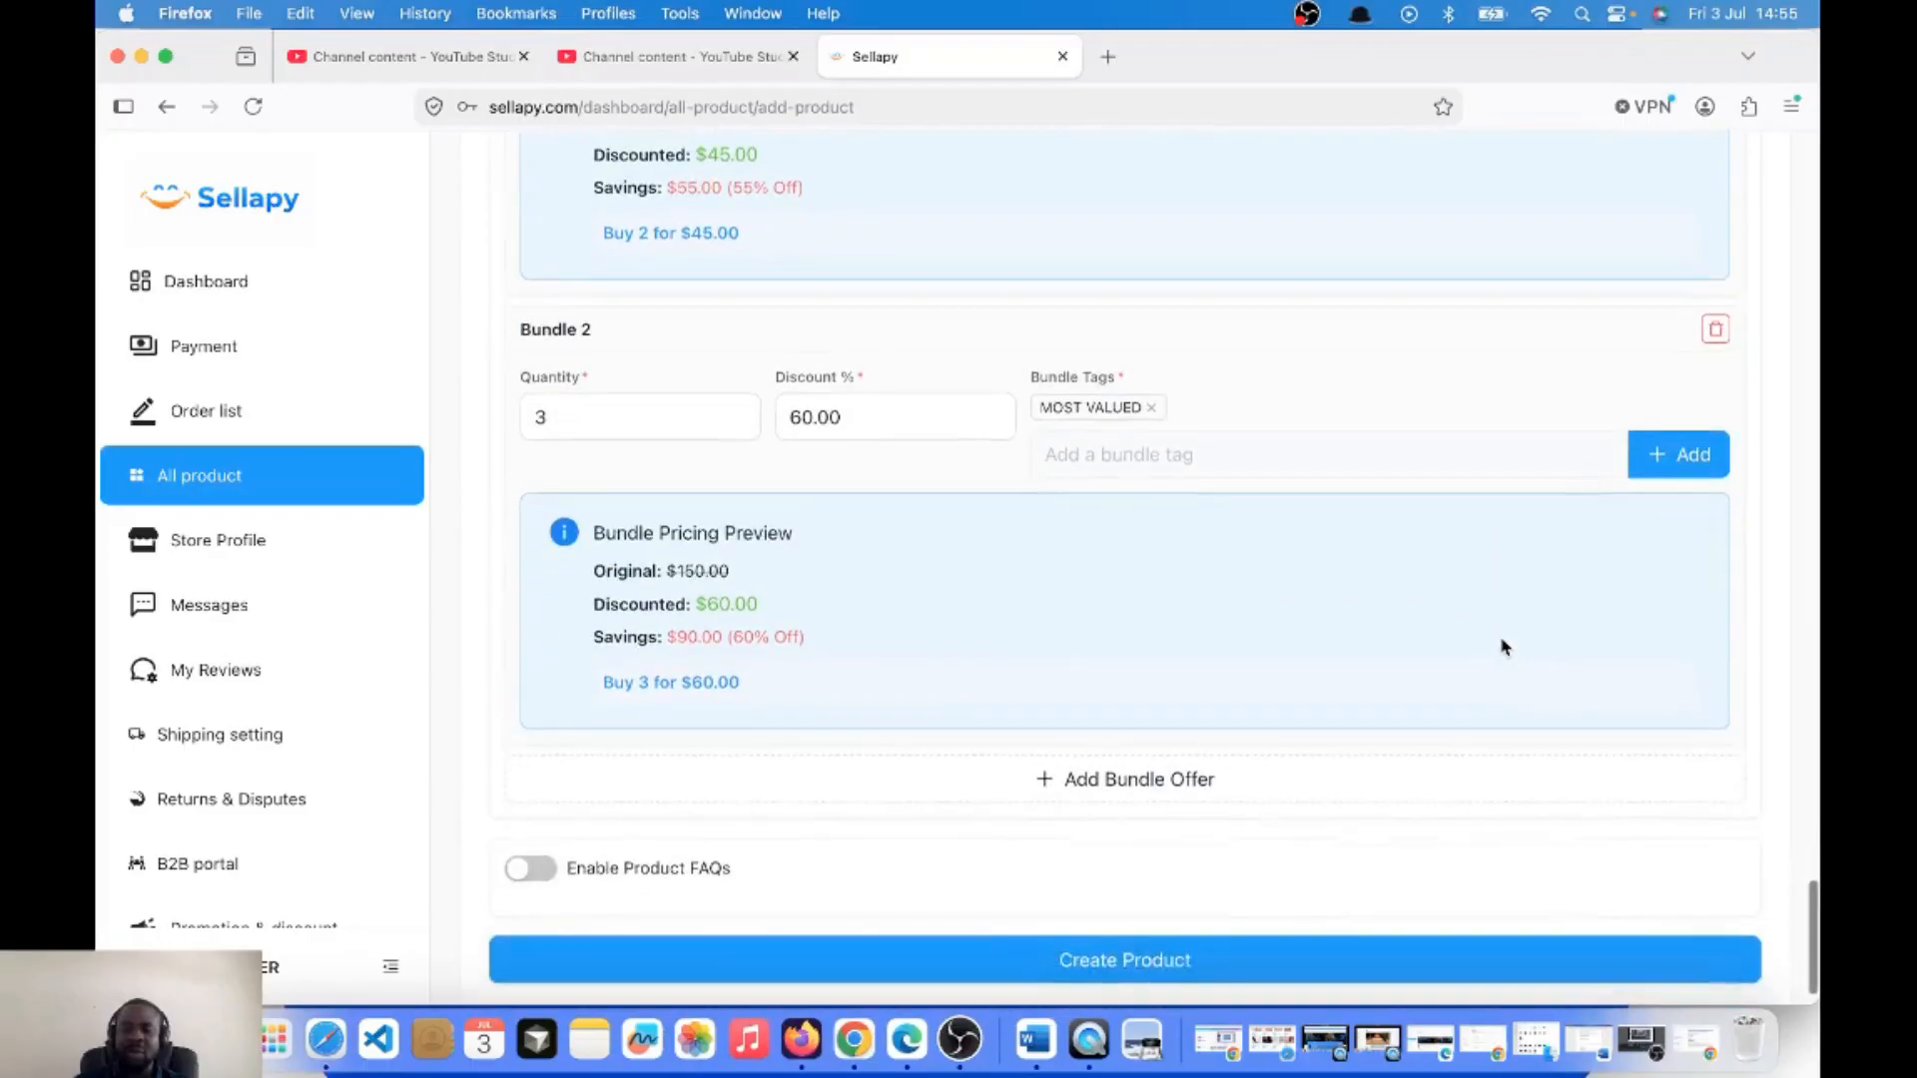
pyautogui.click(1148, 782)
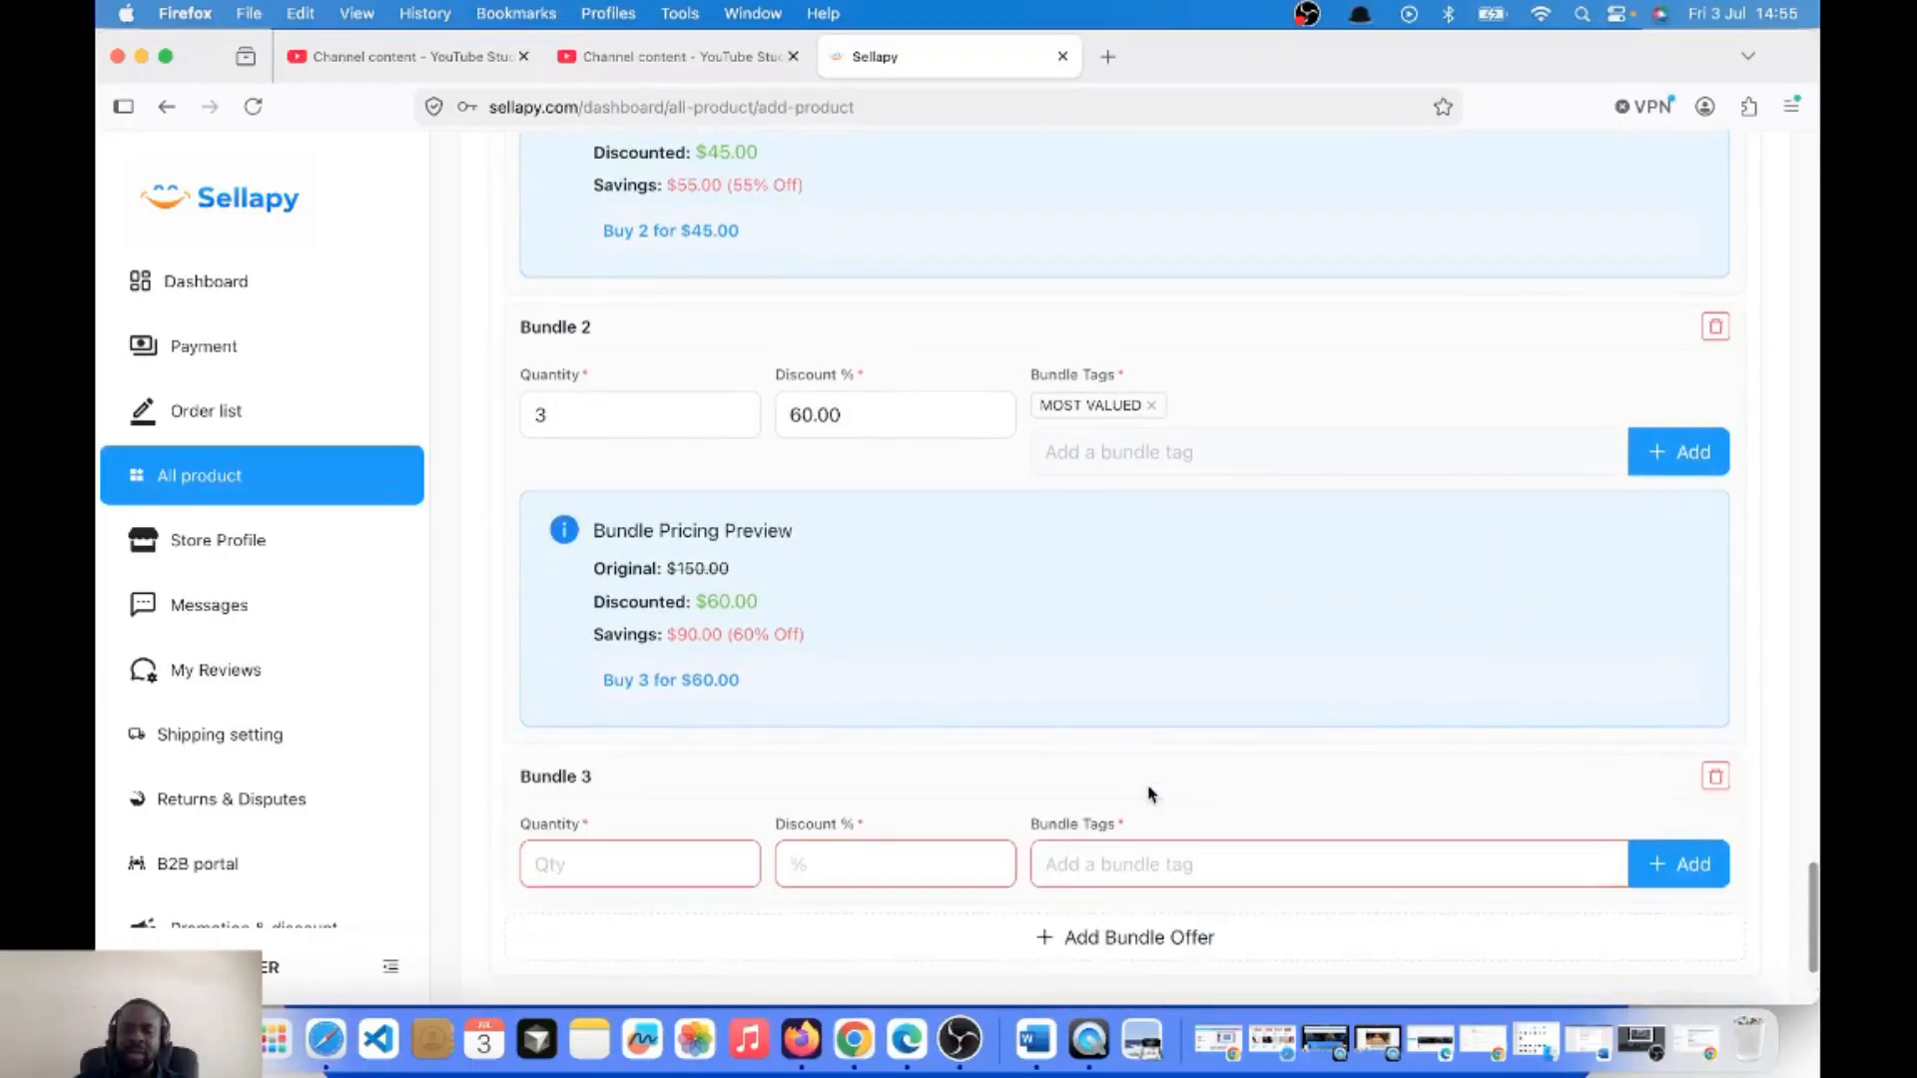
pyautogui.scroll(-3, 1150, 794)
pyautogui.click(626, 651)
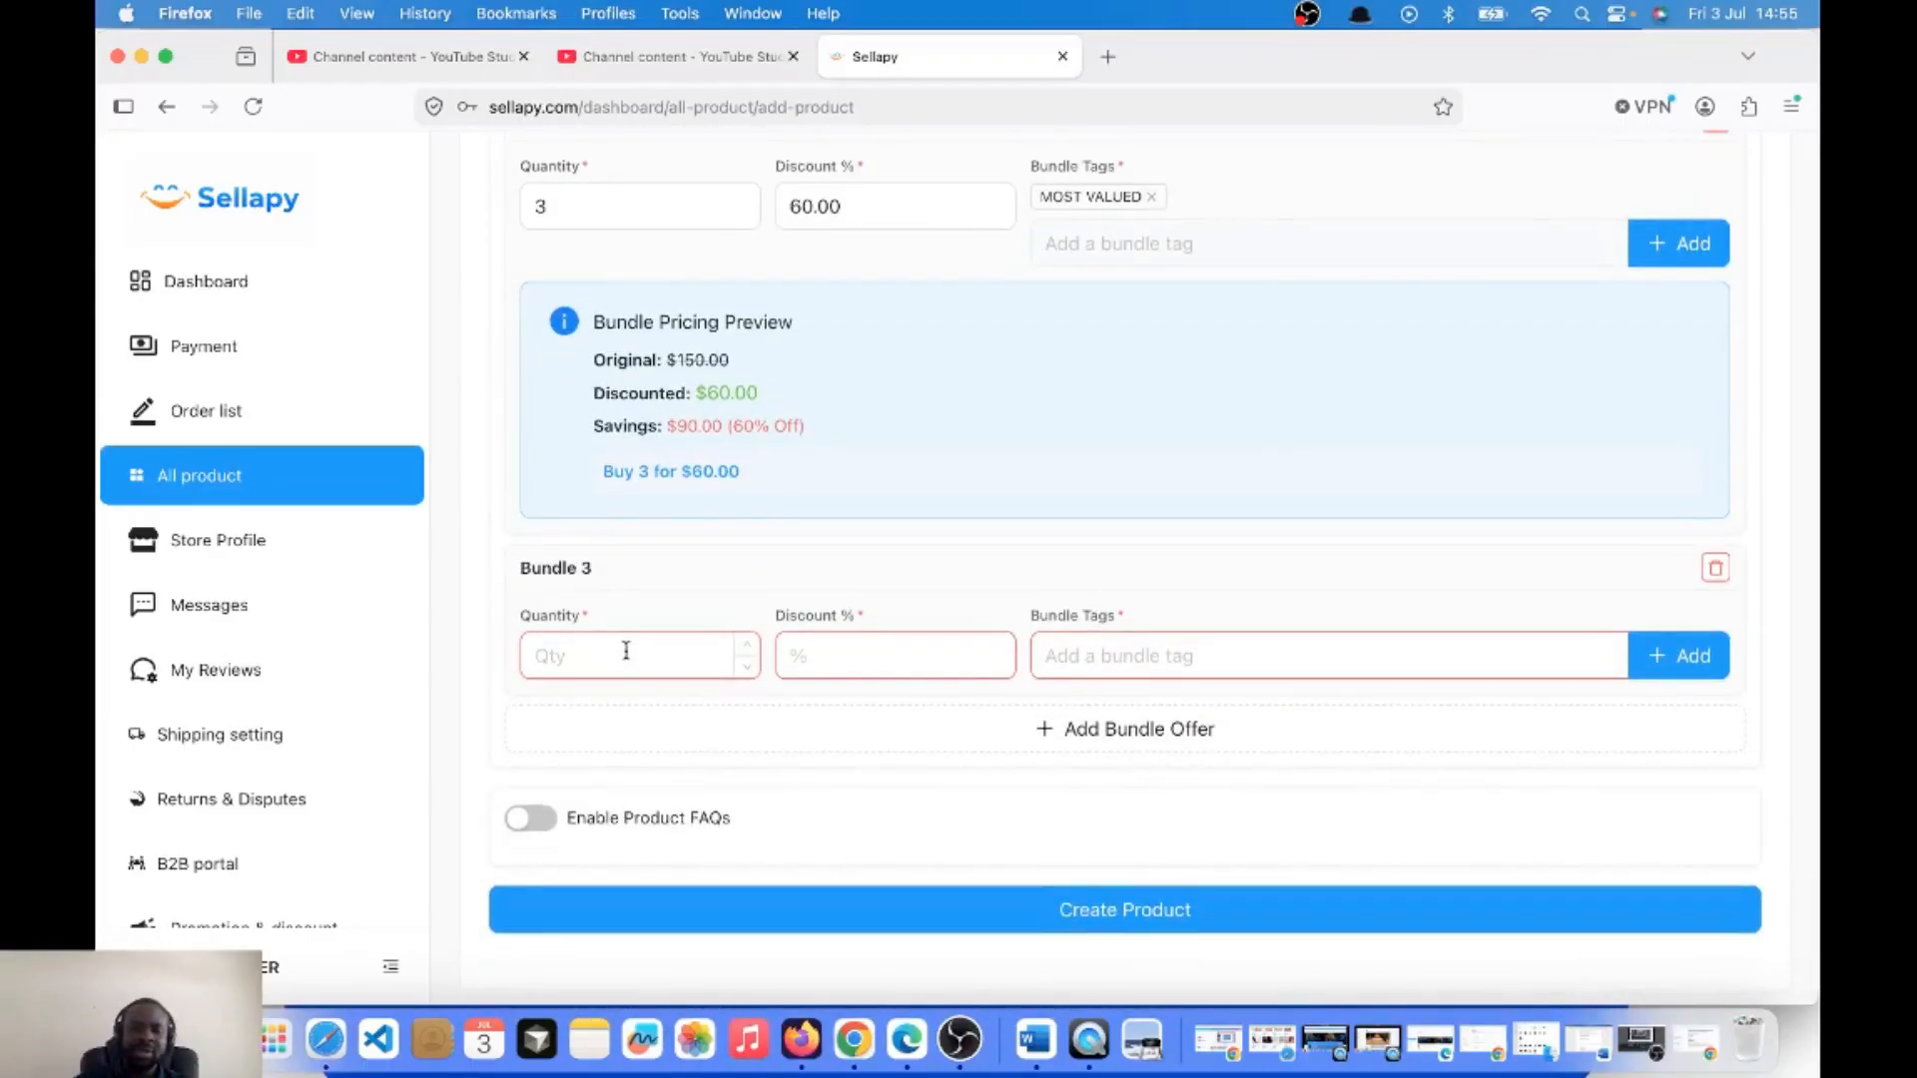
pyautogui.write('4')
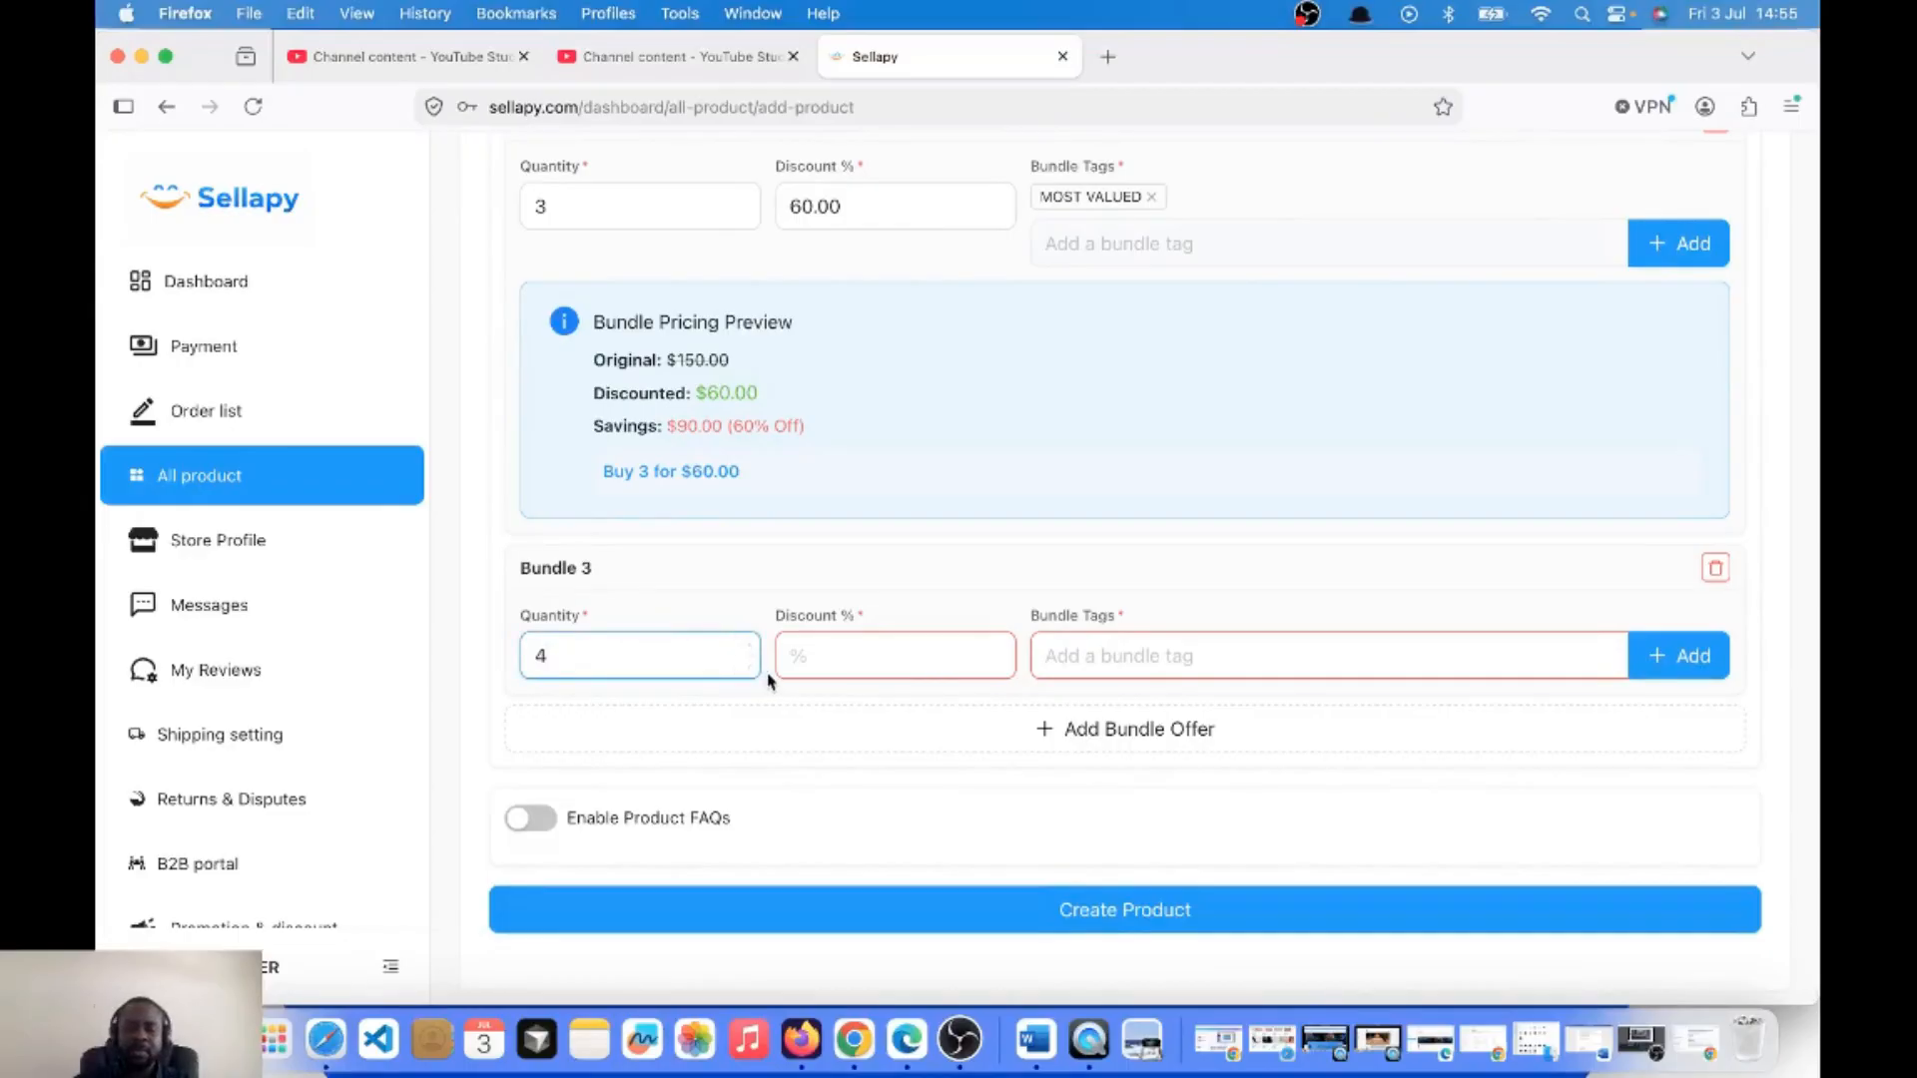
pyautogui.click(830, 662)
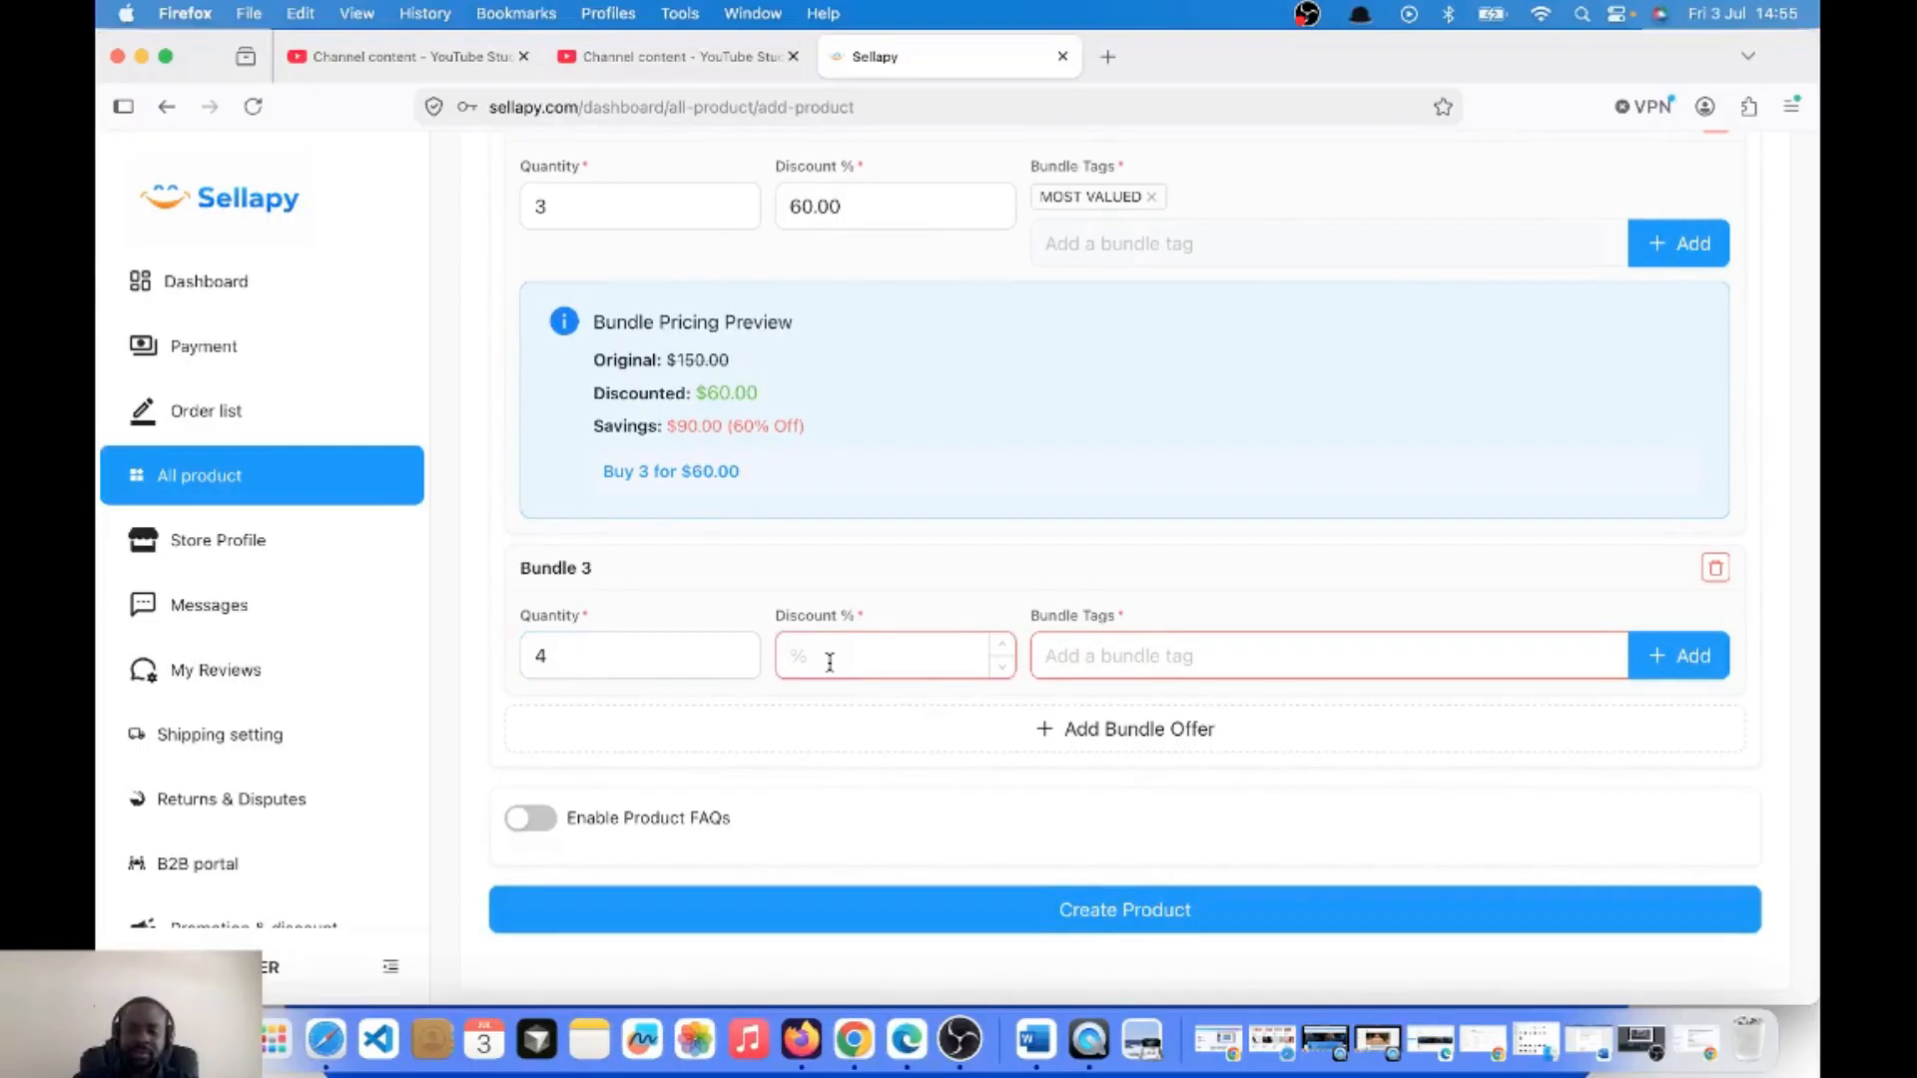
pyautogui.write('65')
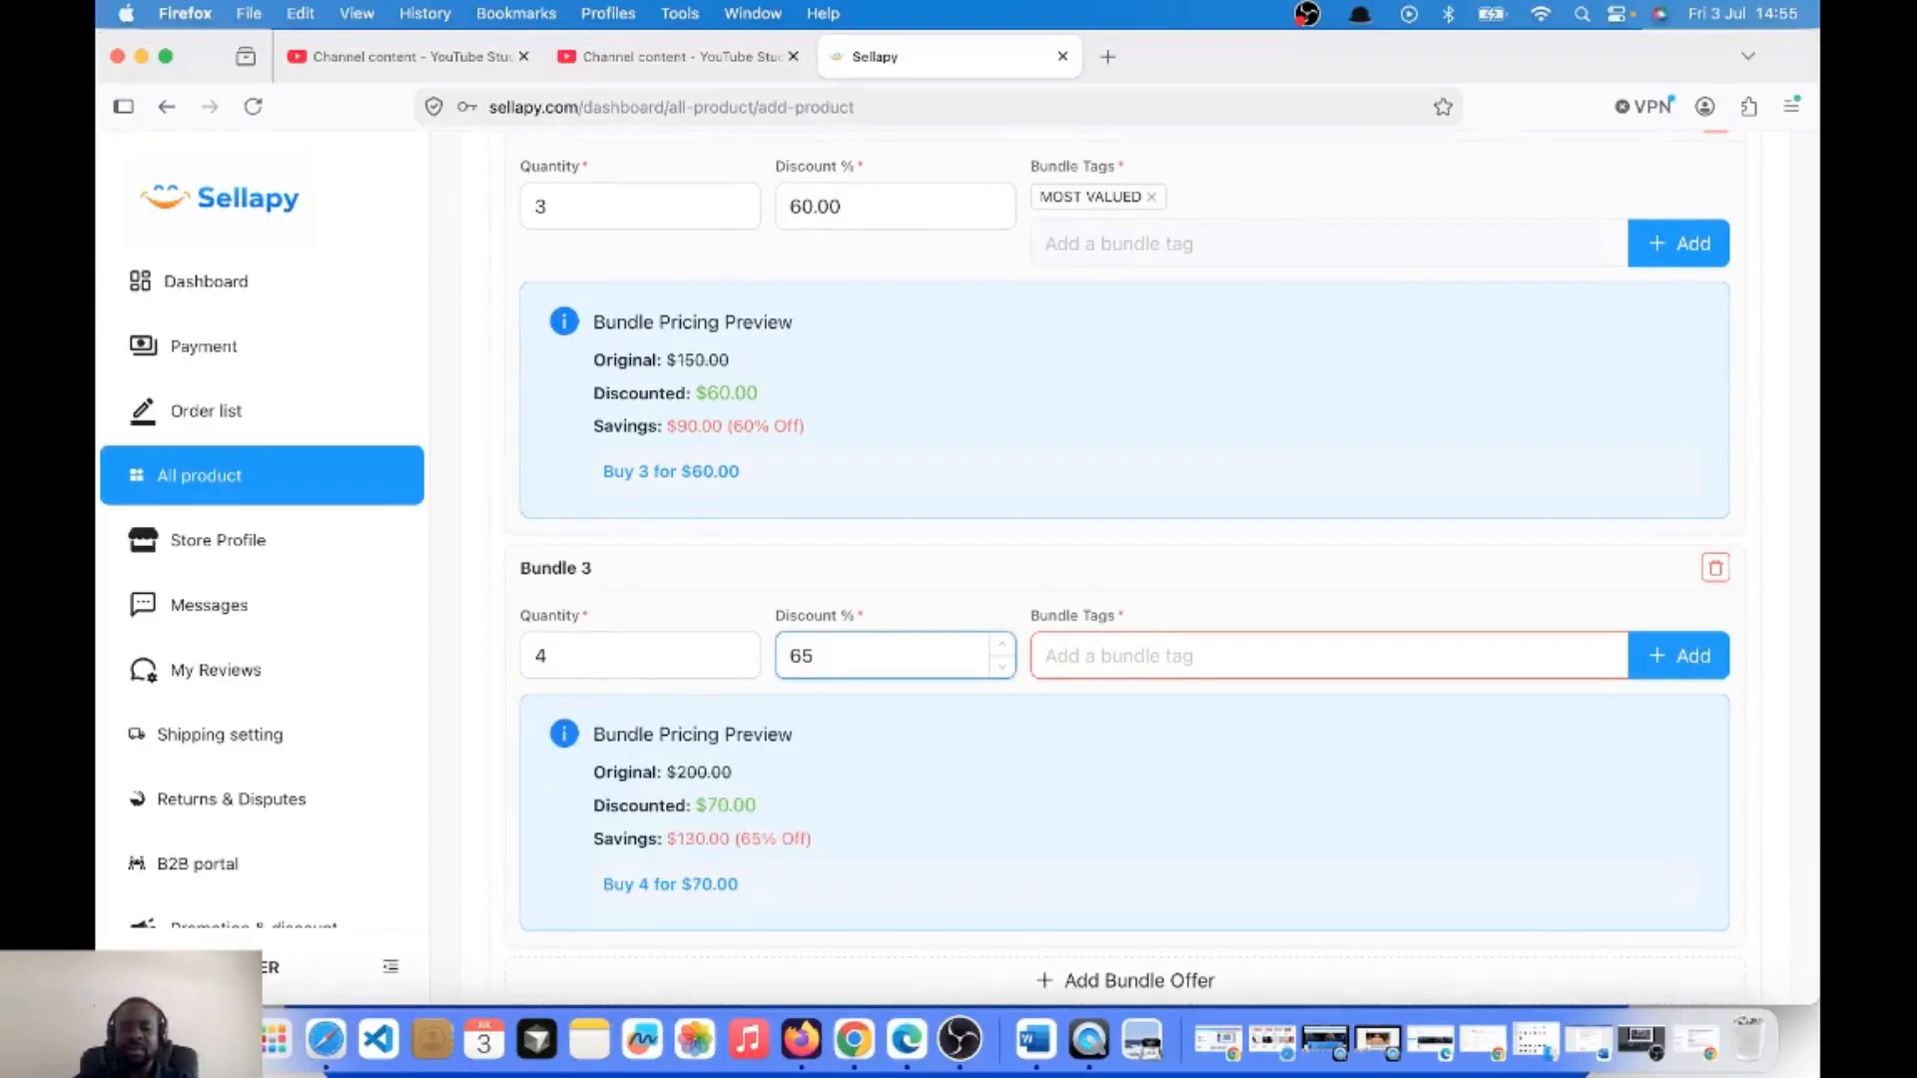
# Add the tag "PREMIUM CATCH" to Bundle 3.
pyautogui.click(1148, 655)
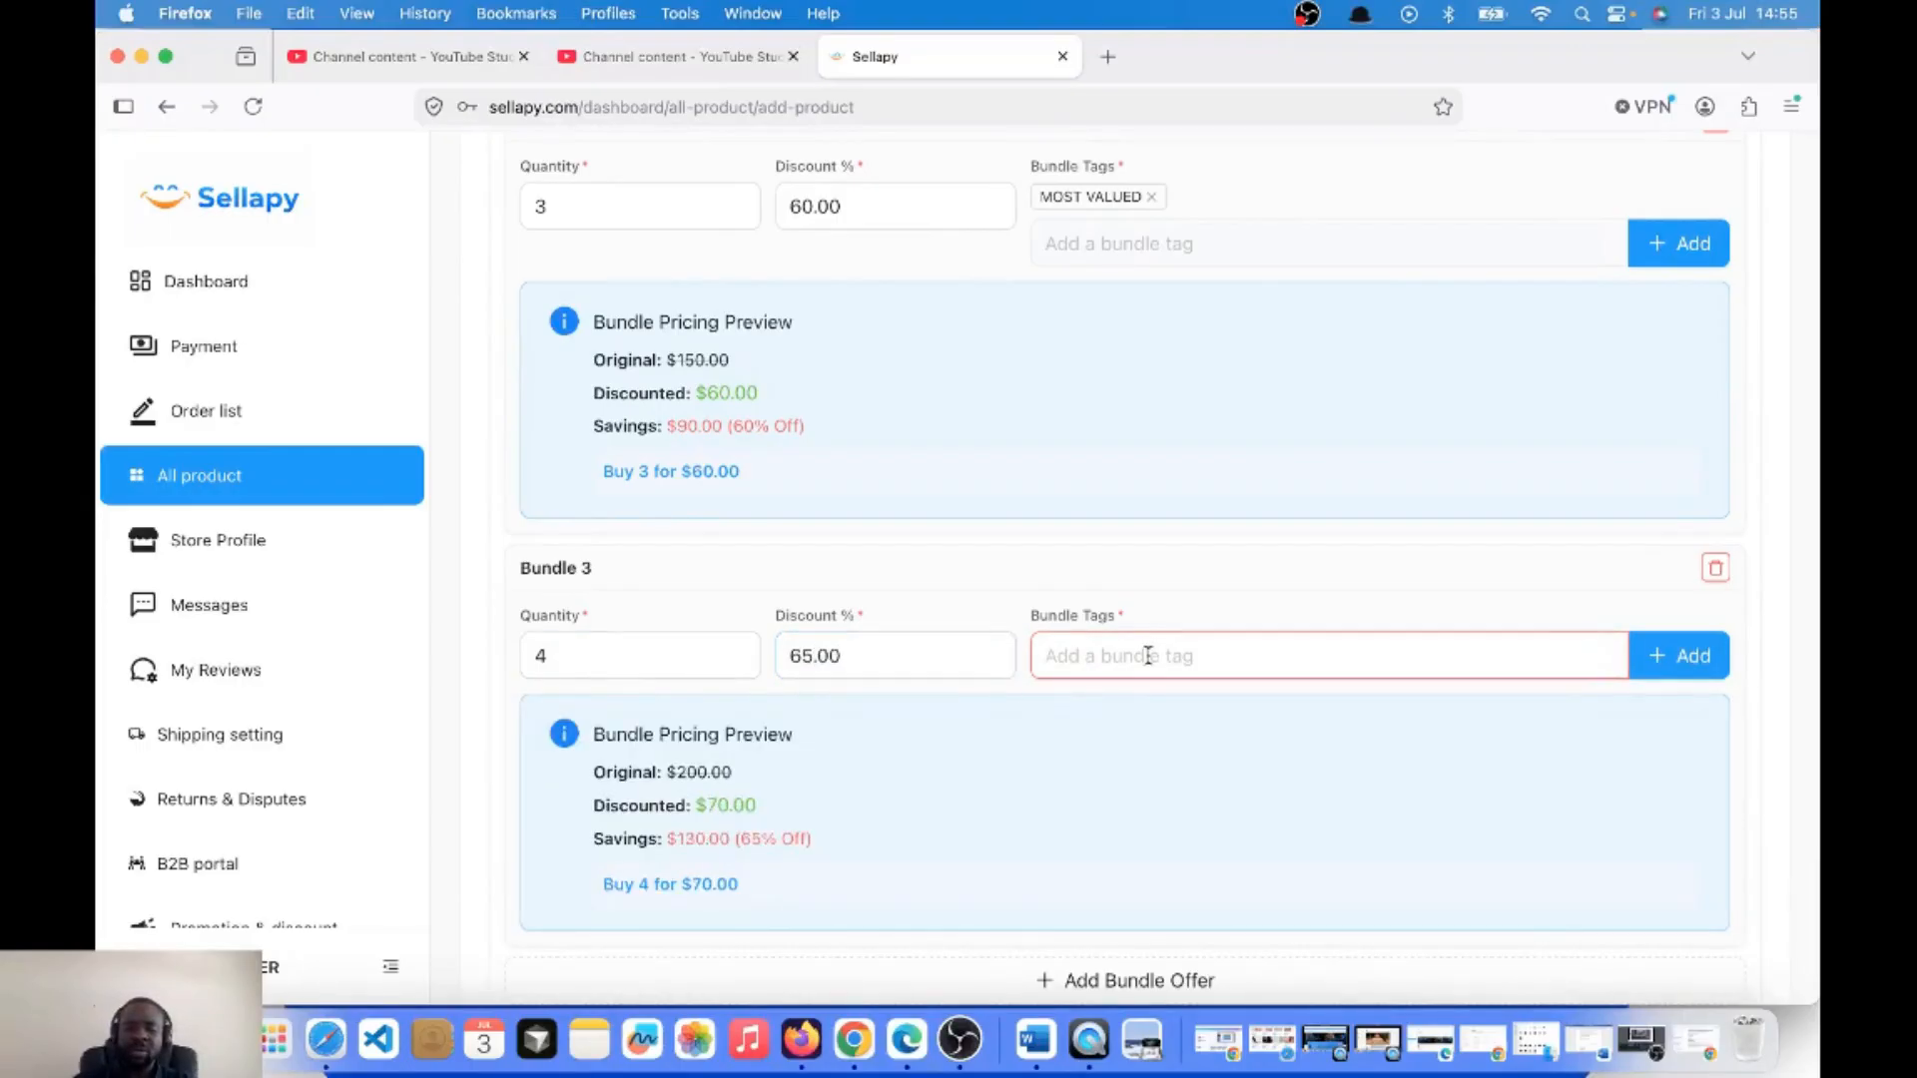
pyautogui.write('PRU')
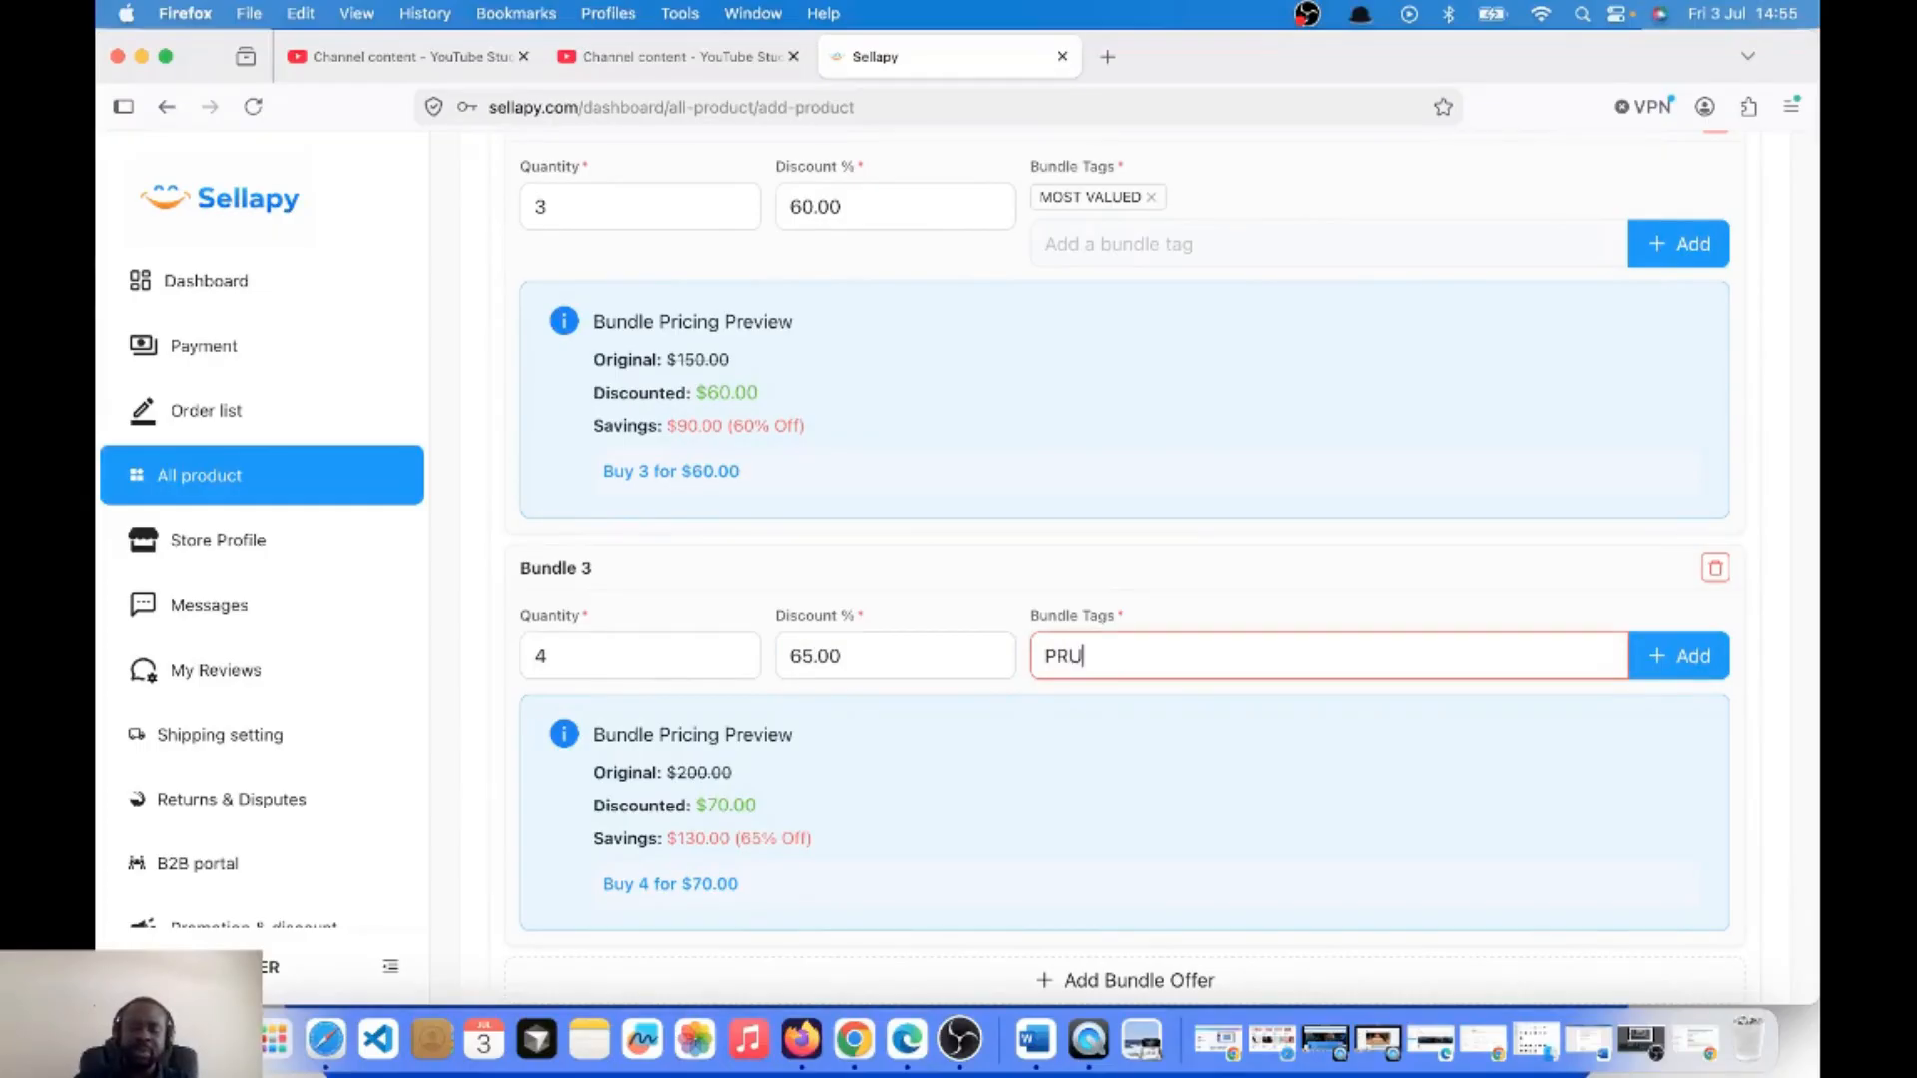
pyautogui.press('BackSpace')
pyautogui.write('IUM')
pyautogui.press('BackSpace')
pyautogui.press('BackSpace')
pyautogui.write('MIUM')
pyautogui.press('Left')
pyautogui.press('Left')
pyautogui.press('Left')
pyautogui.press('Left')
pyautogui.press('BackSpace')
pyautogui.write('EMIUM')
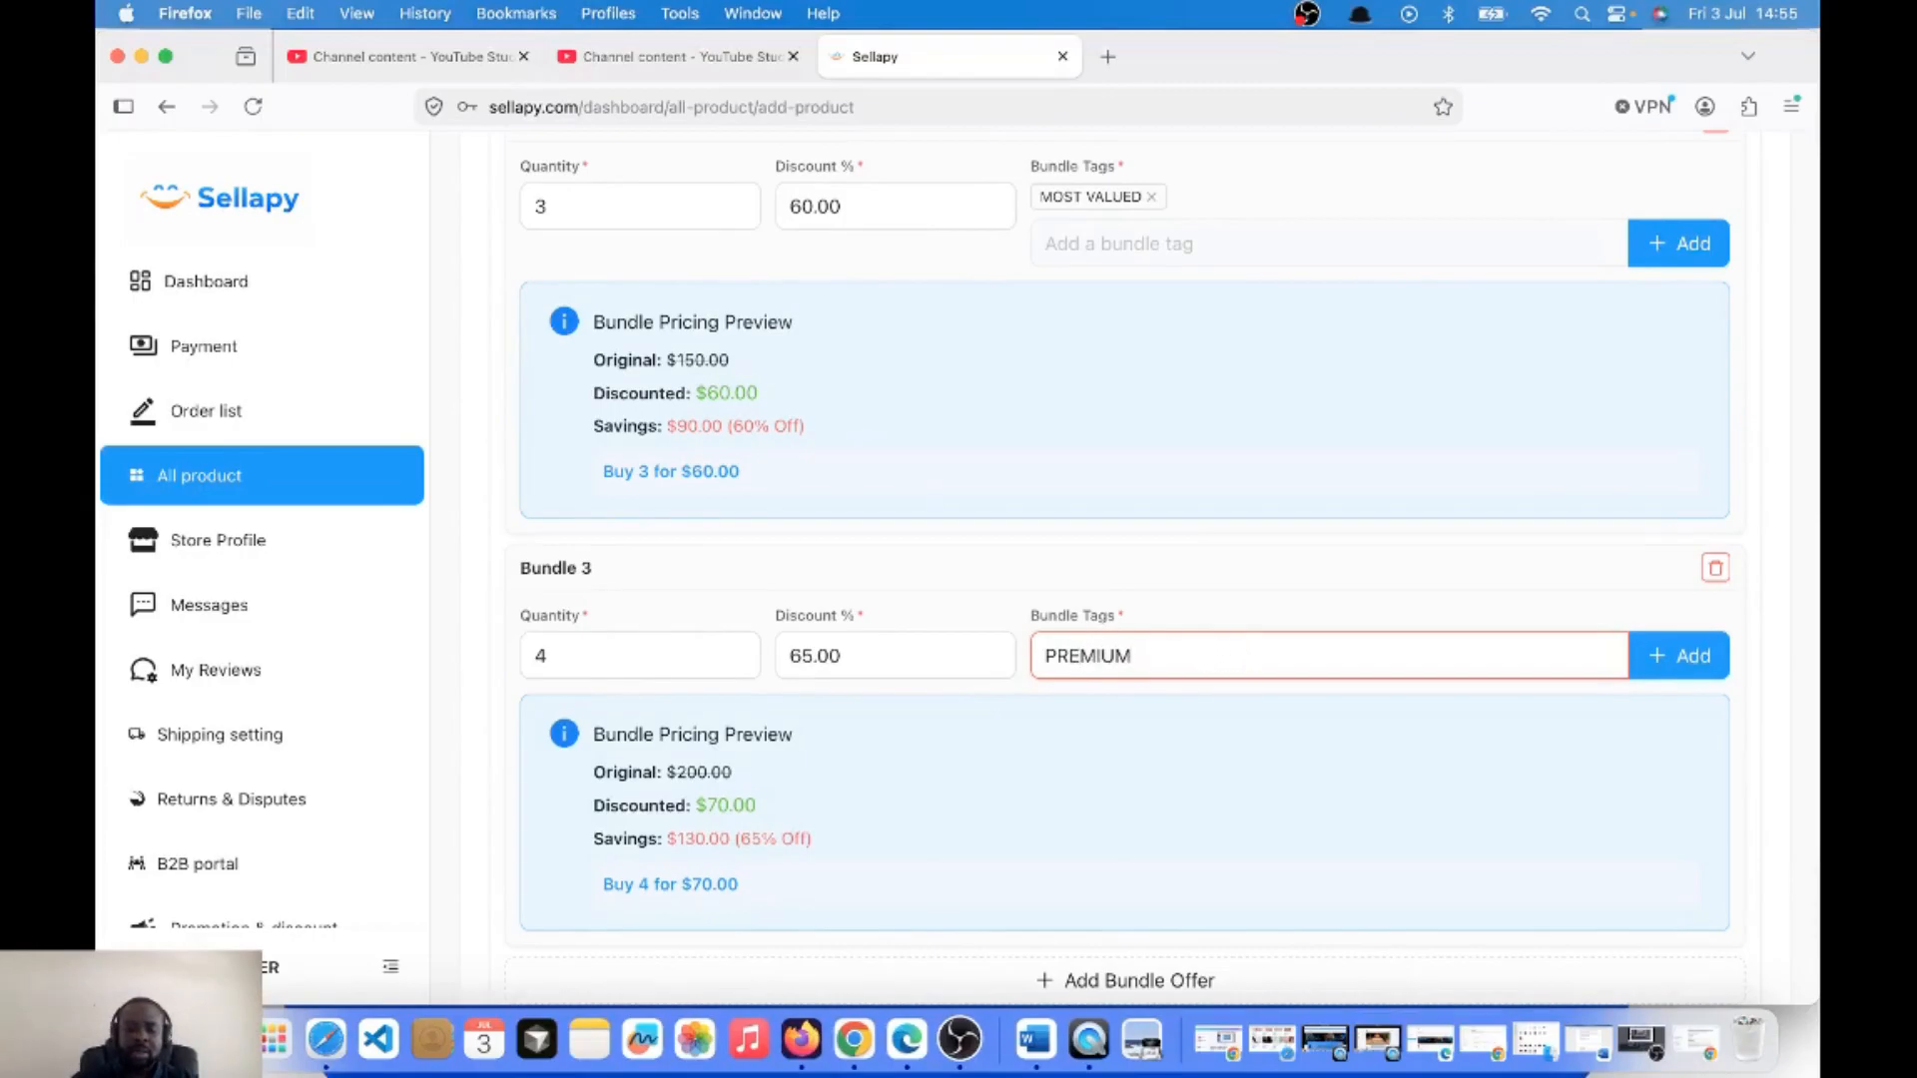
pyautogui.write(' CATCH')
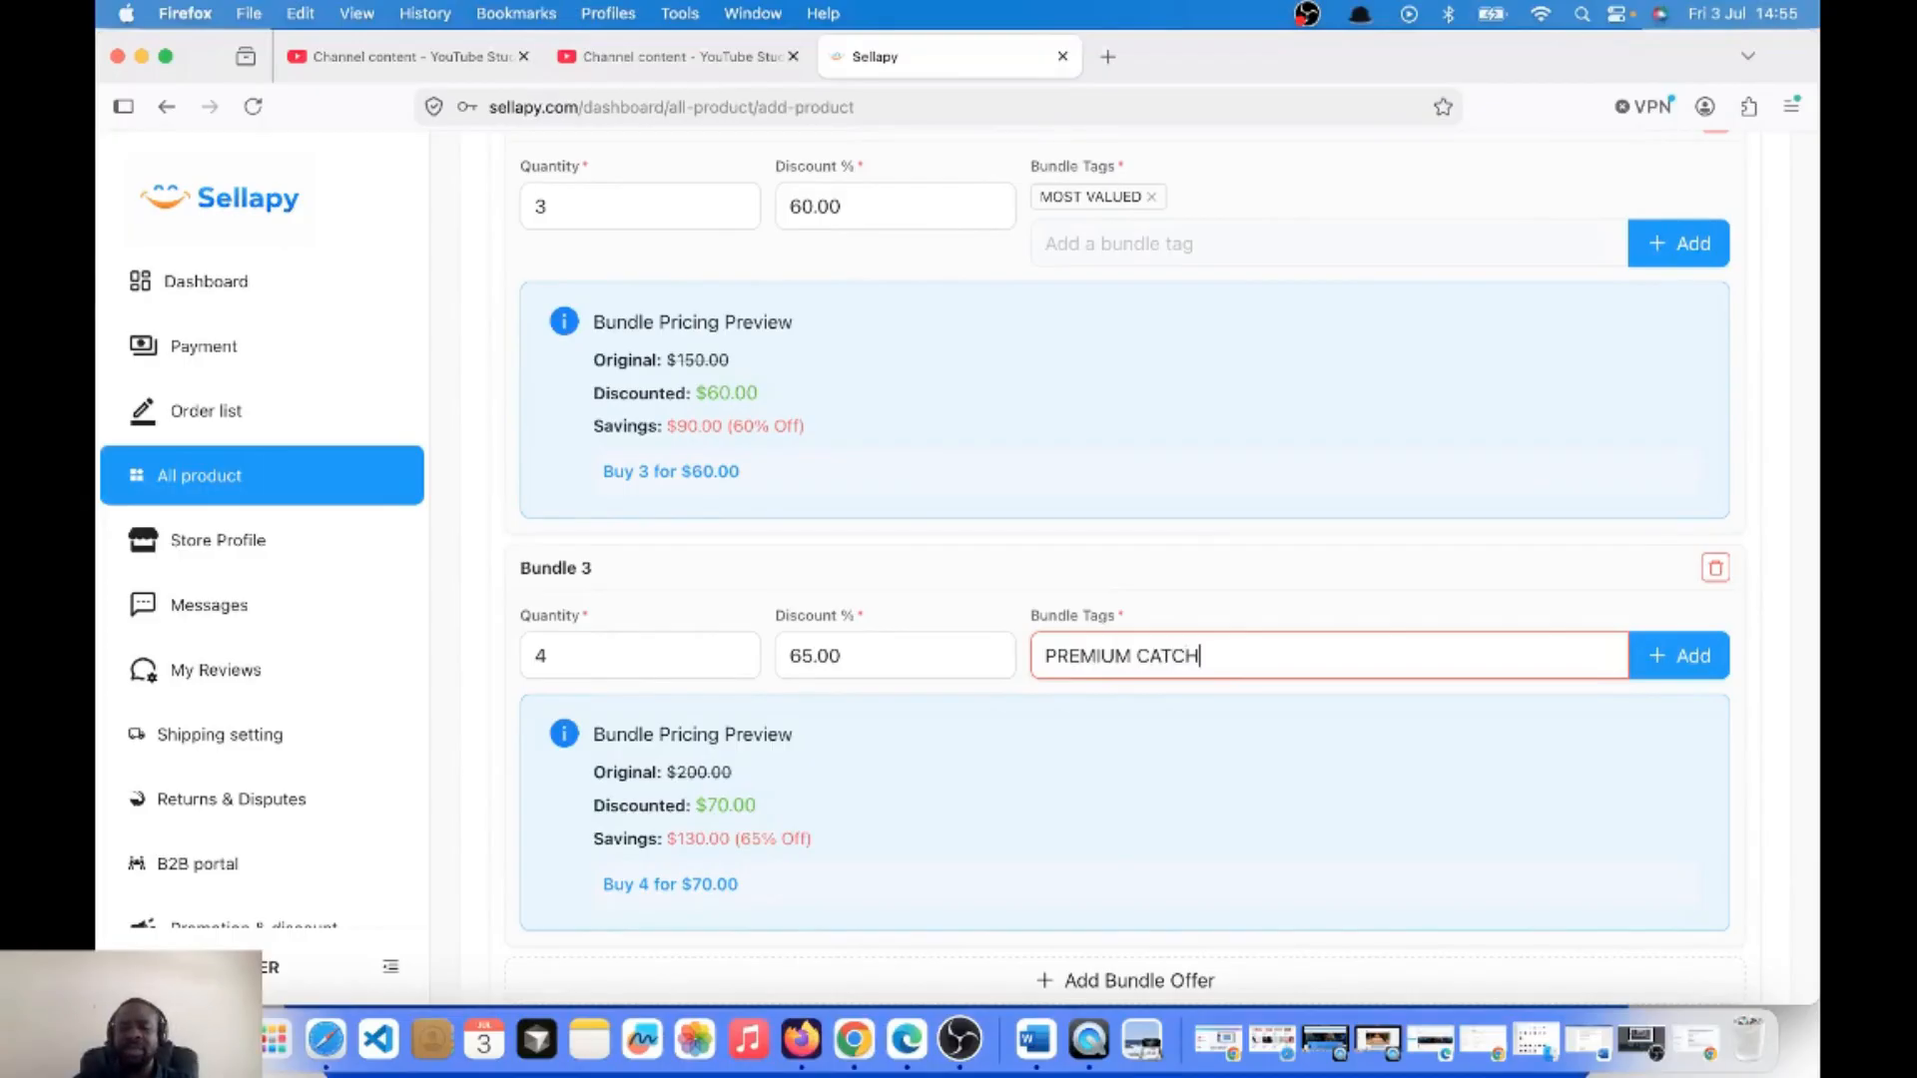
pyautogui.click(1706, 667)
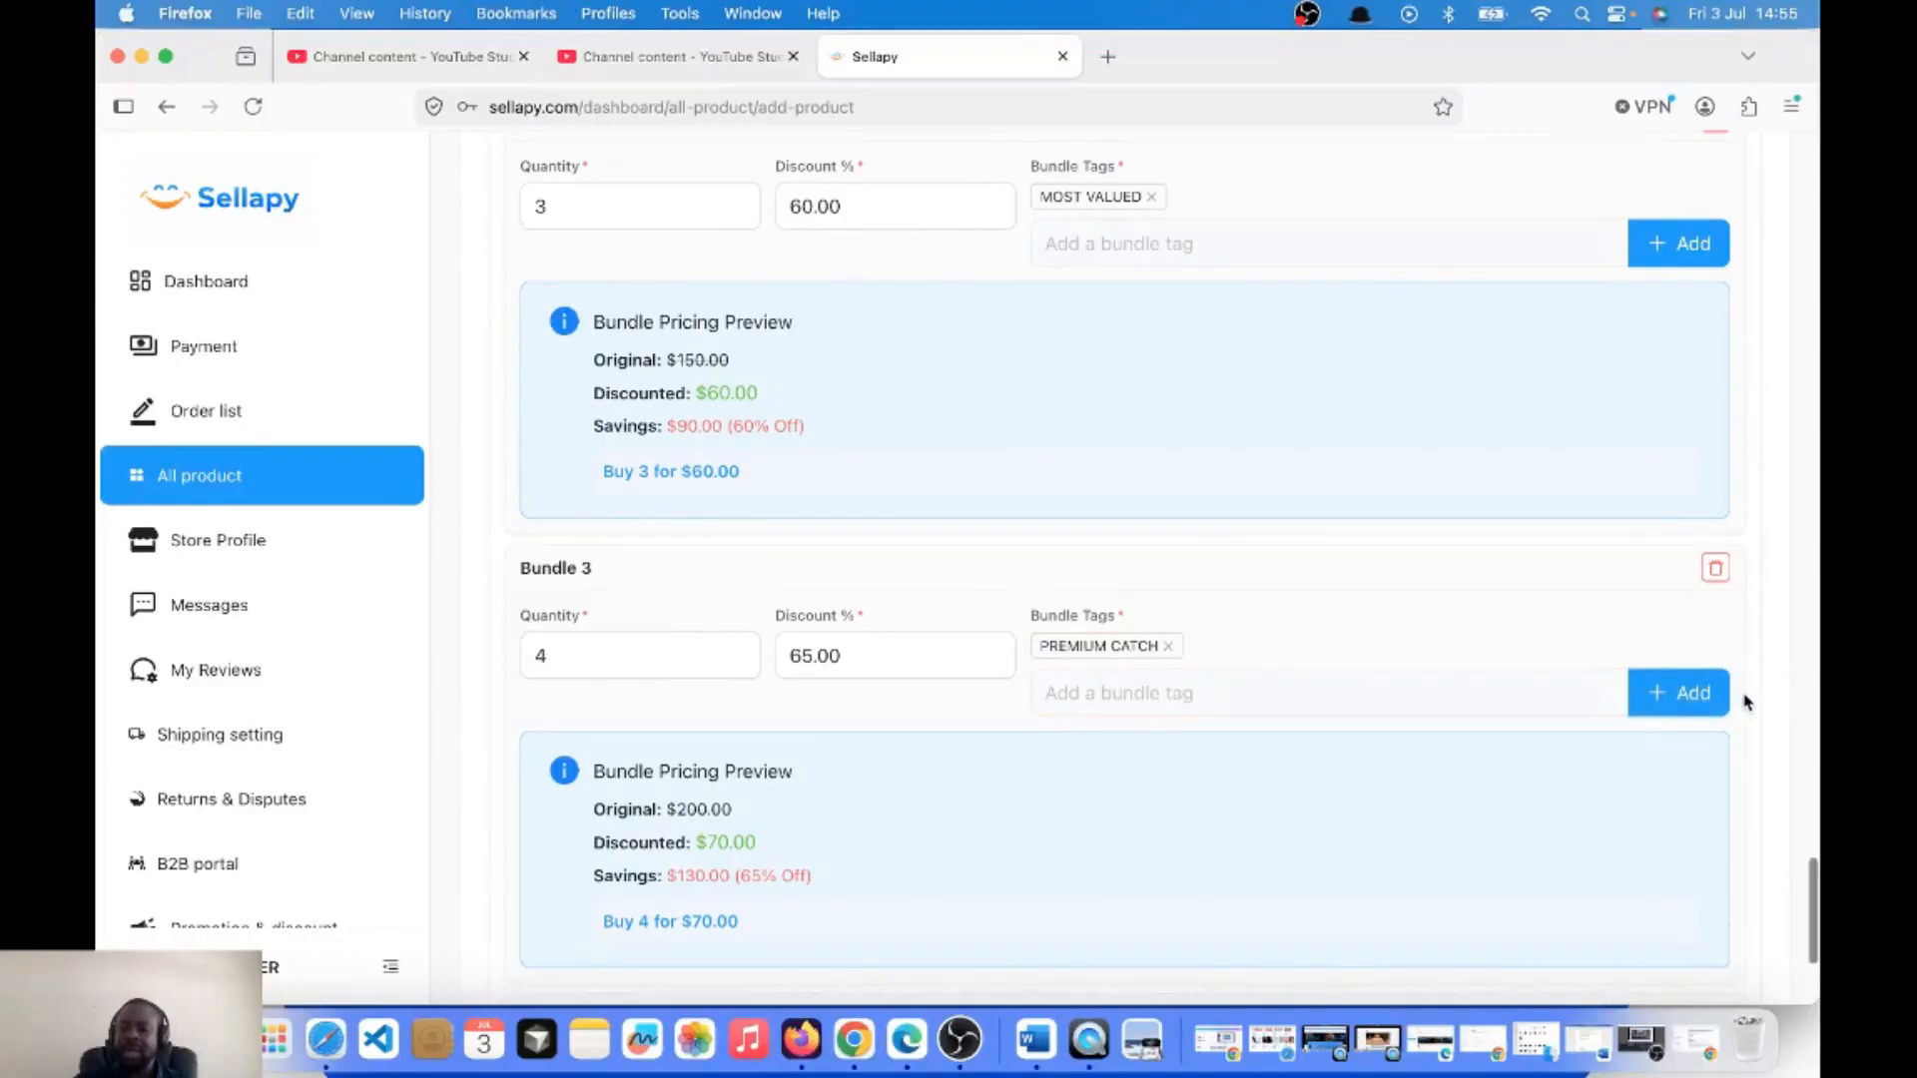
# Enable product FAQs for the listing.
pyautogui.scroll(-3, 1745, 702)
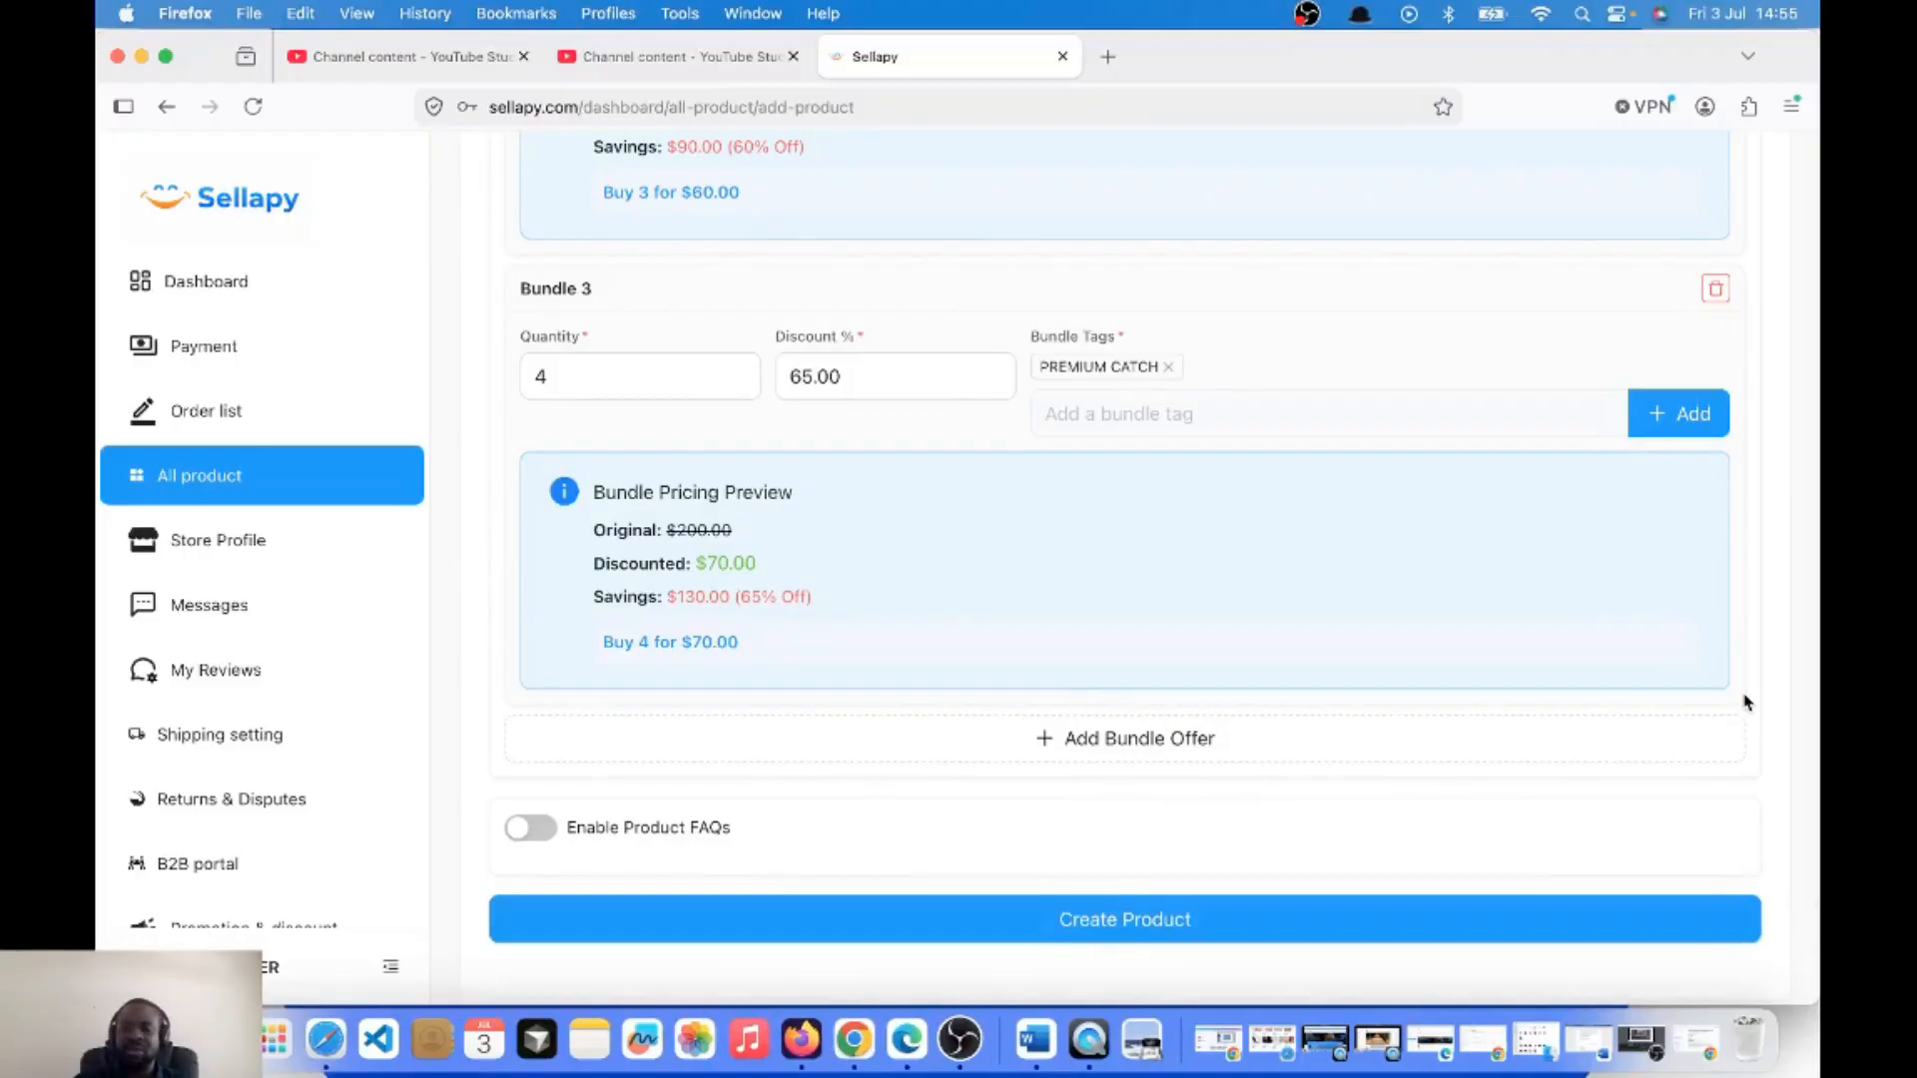
pyautogui.scroll(-1, 1745, 699)
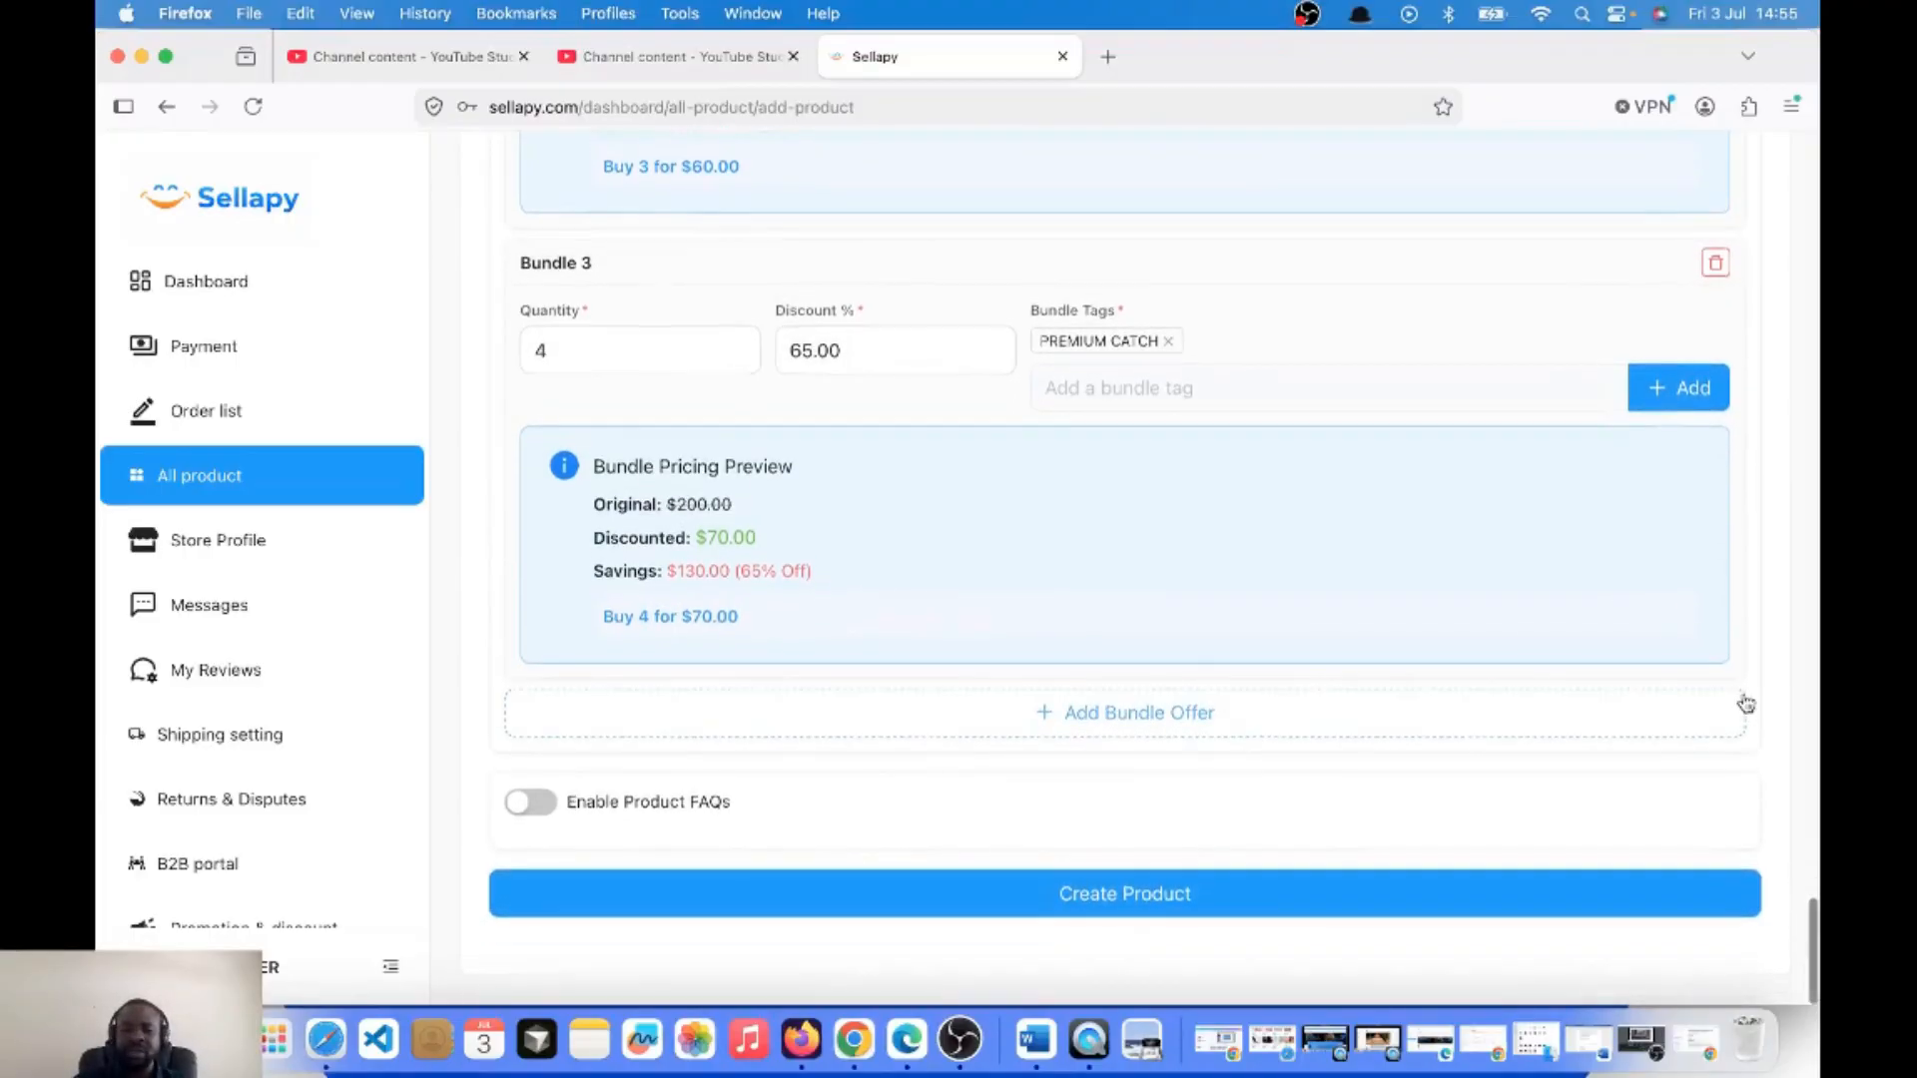
pyautogui.click(530, 803)
pyautogui.scroll(-5, 487, 758)
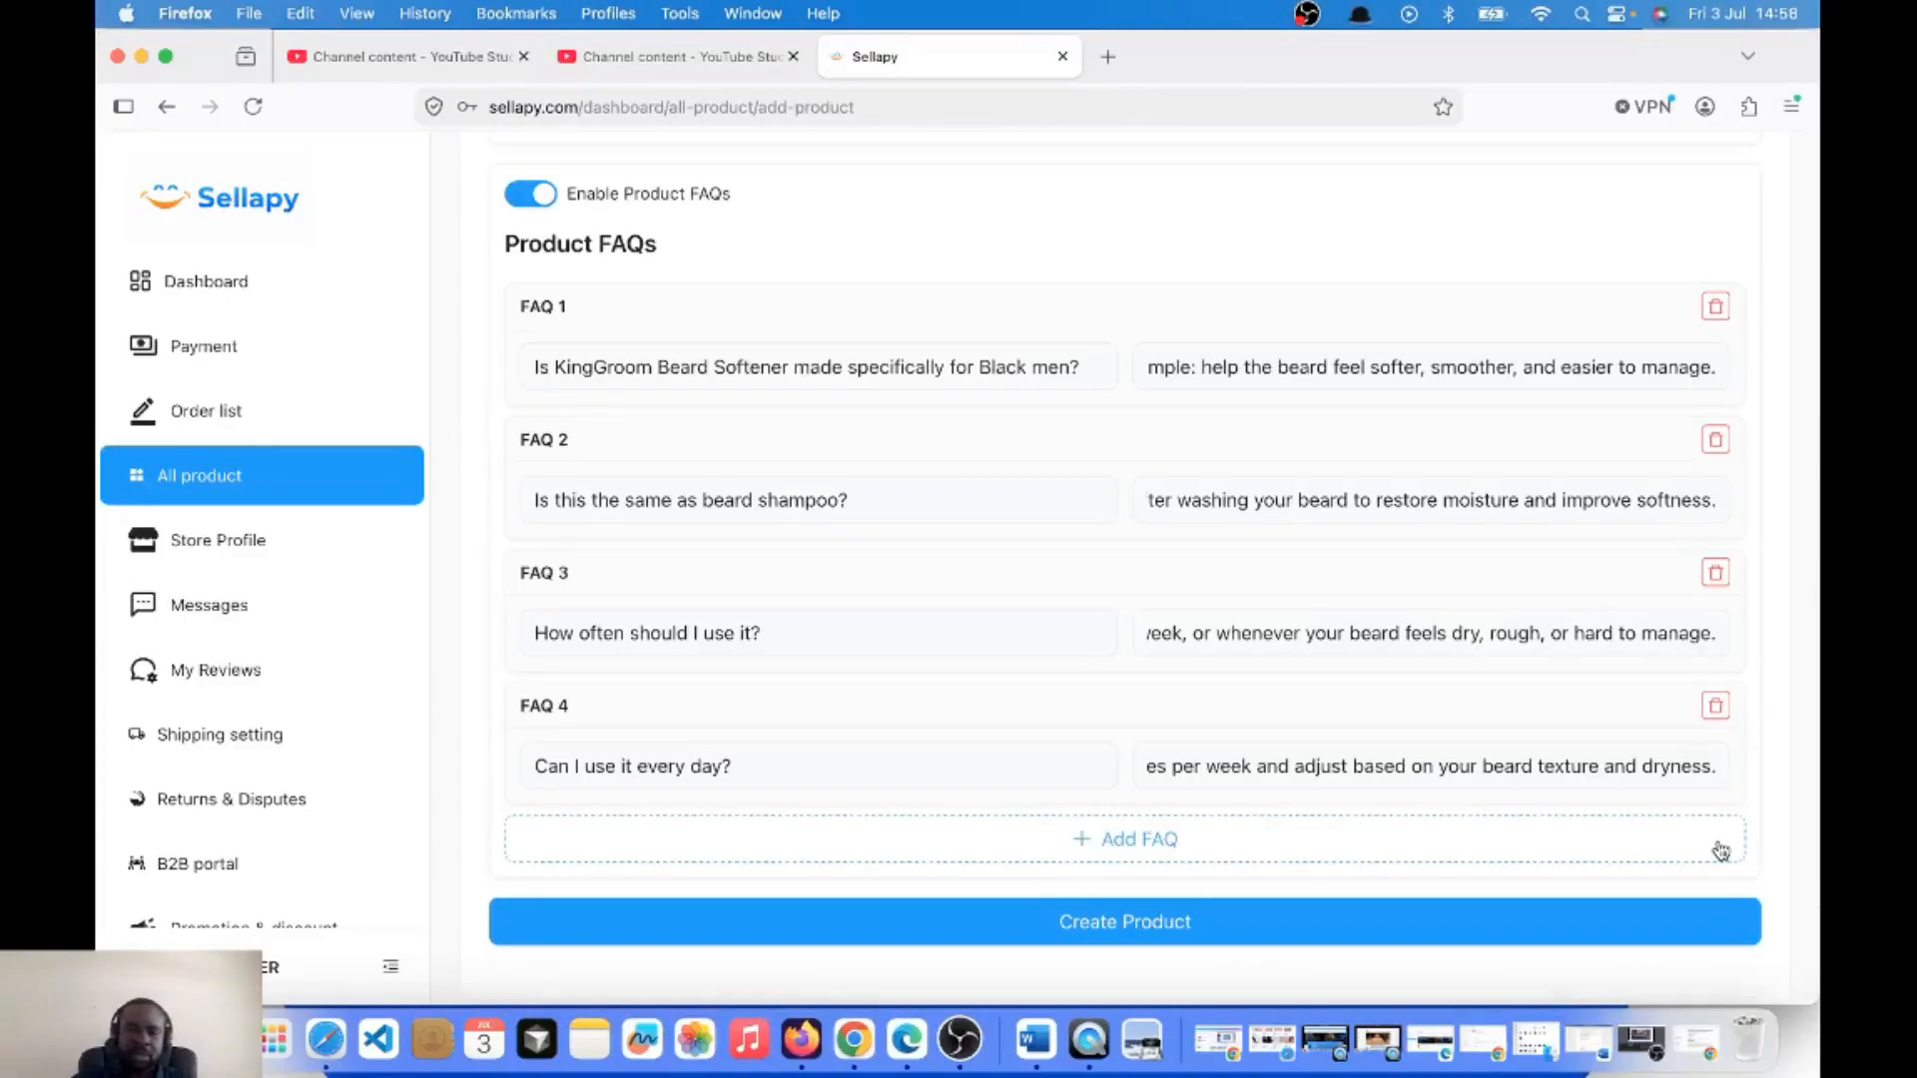
# Review the listing form from the product FAQs through bundles, B2B packages, variants and images back to the description.
pyautogui.scroll(1, 1722, 851)
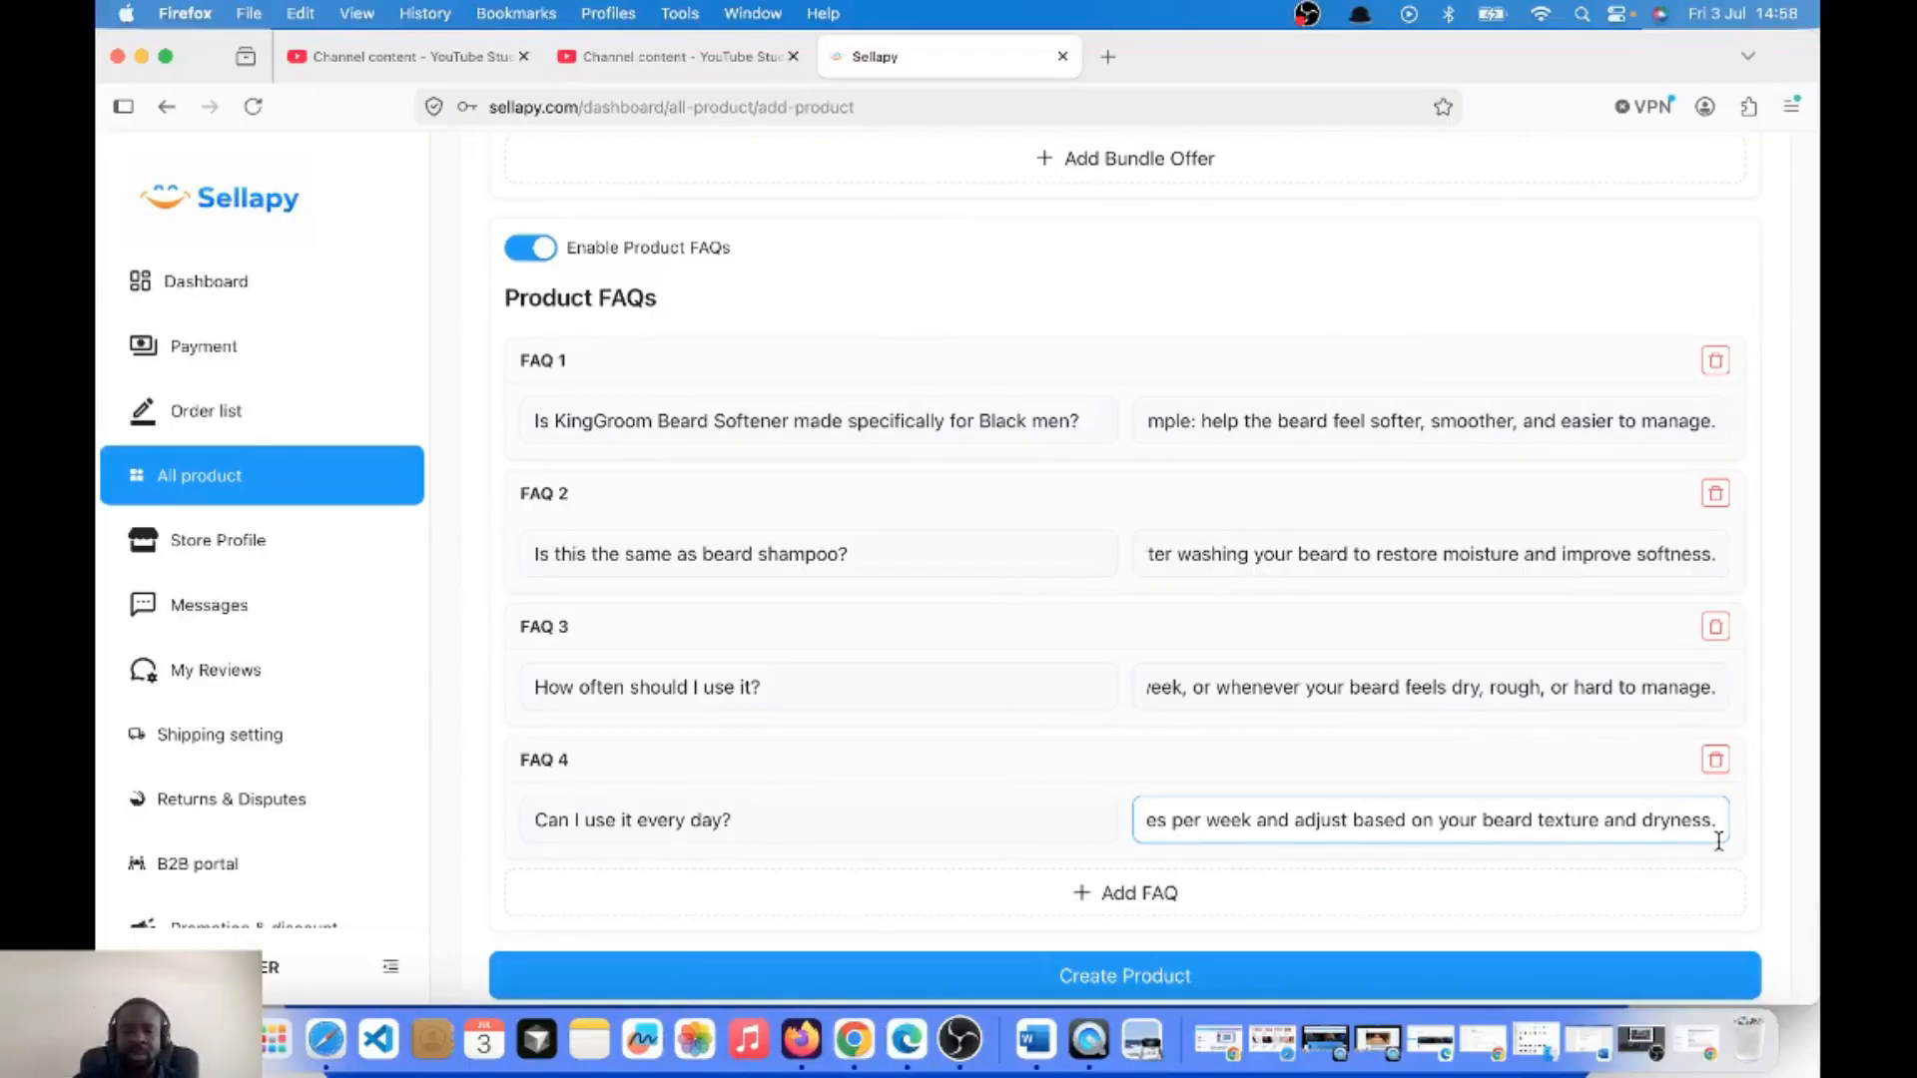
pyautogui.click(1742, 839)
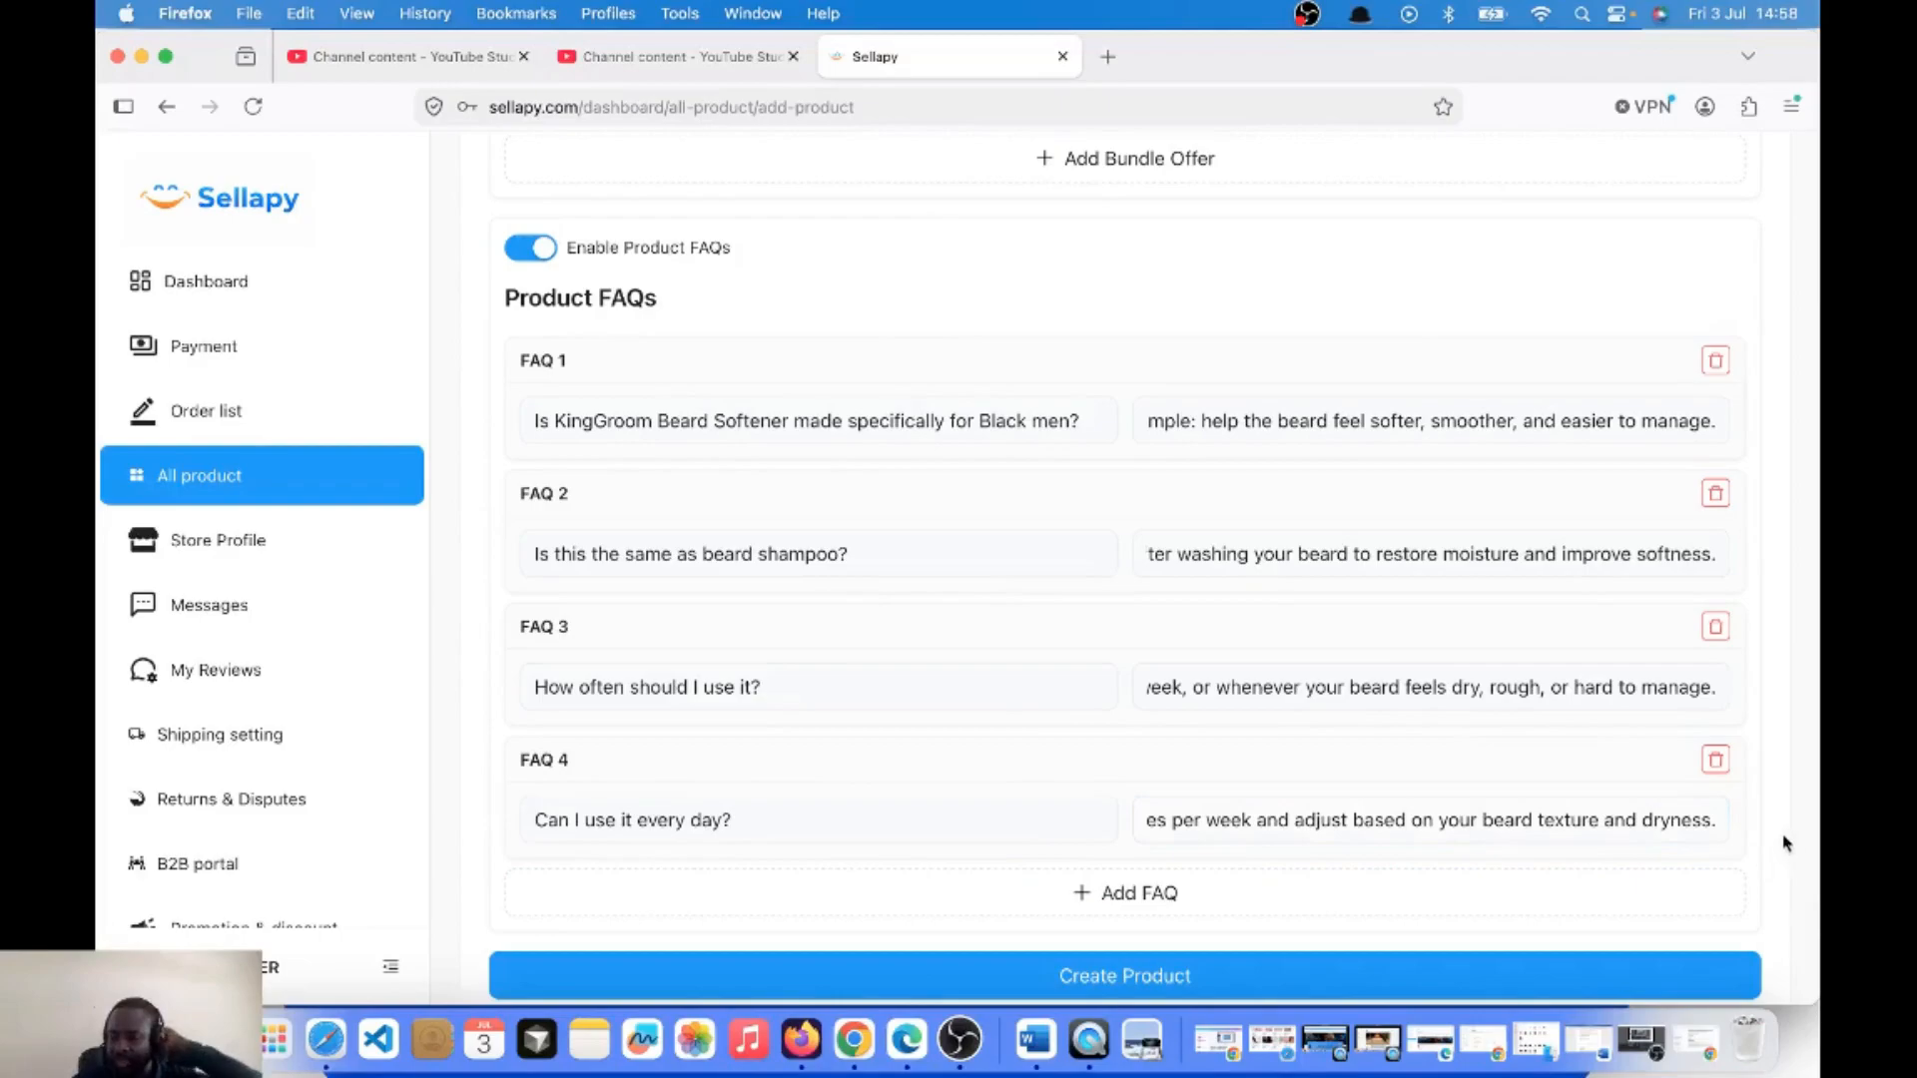
pyautogui.scroll(10, 1772, 834)
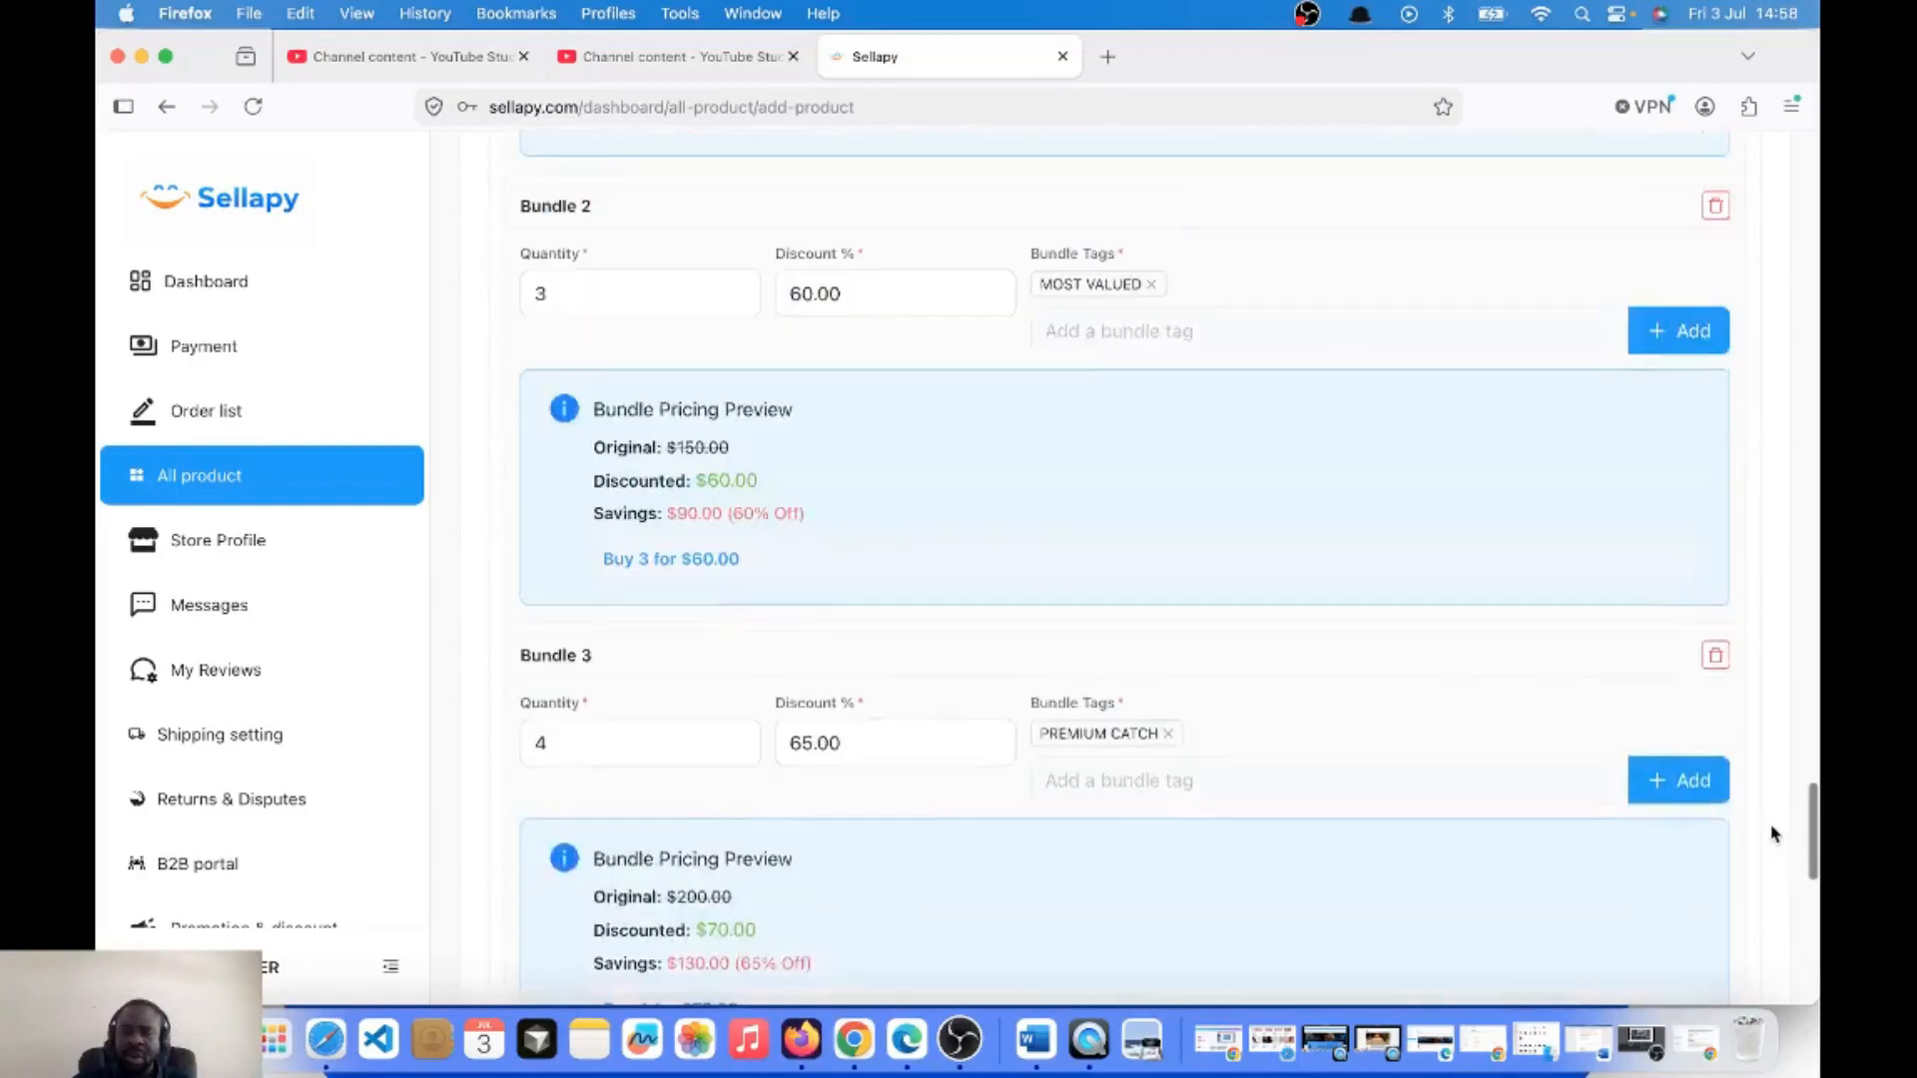
pyautogui.scroll(7, 1772, 833)
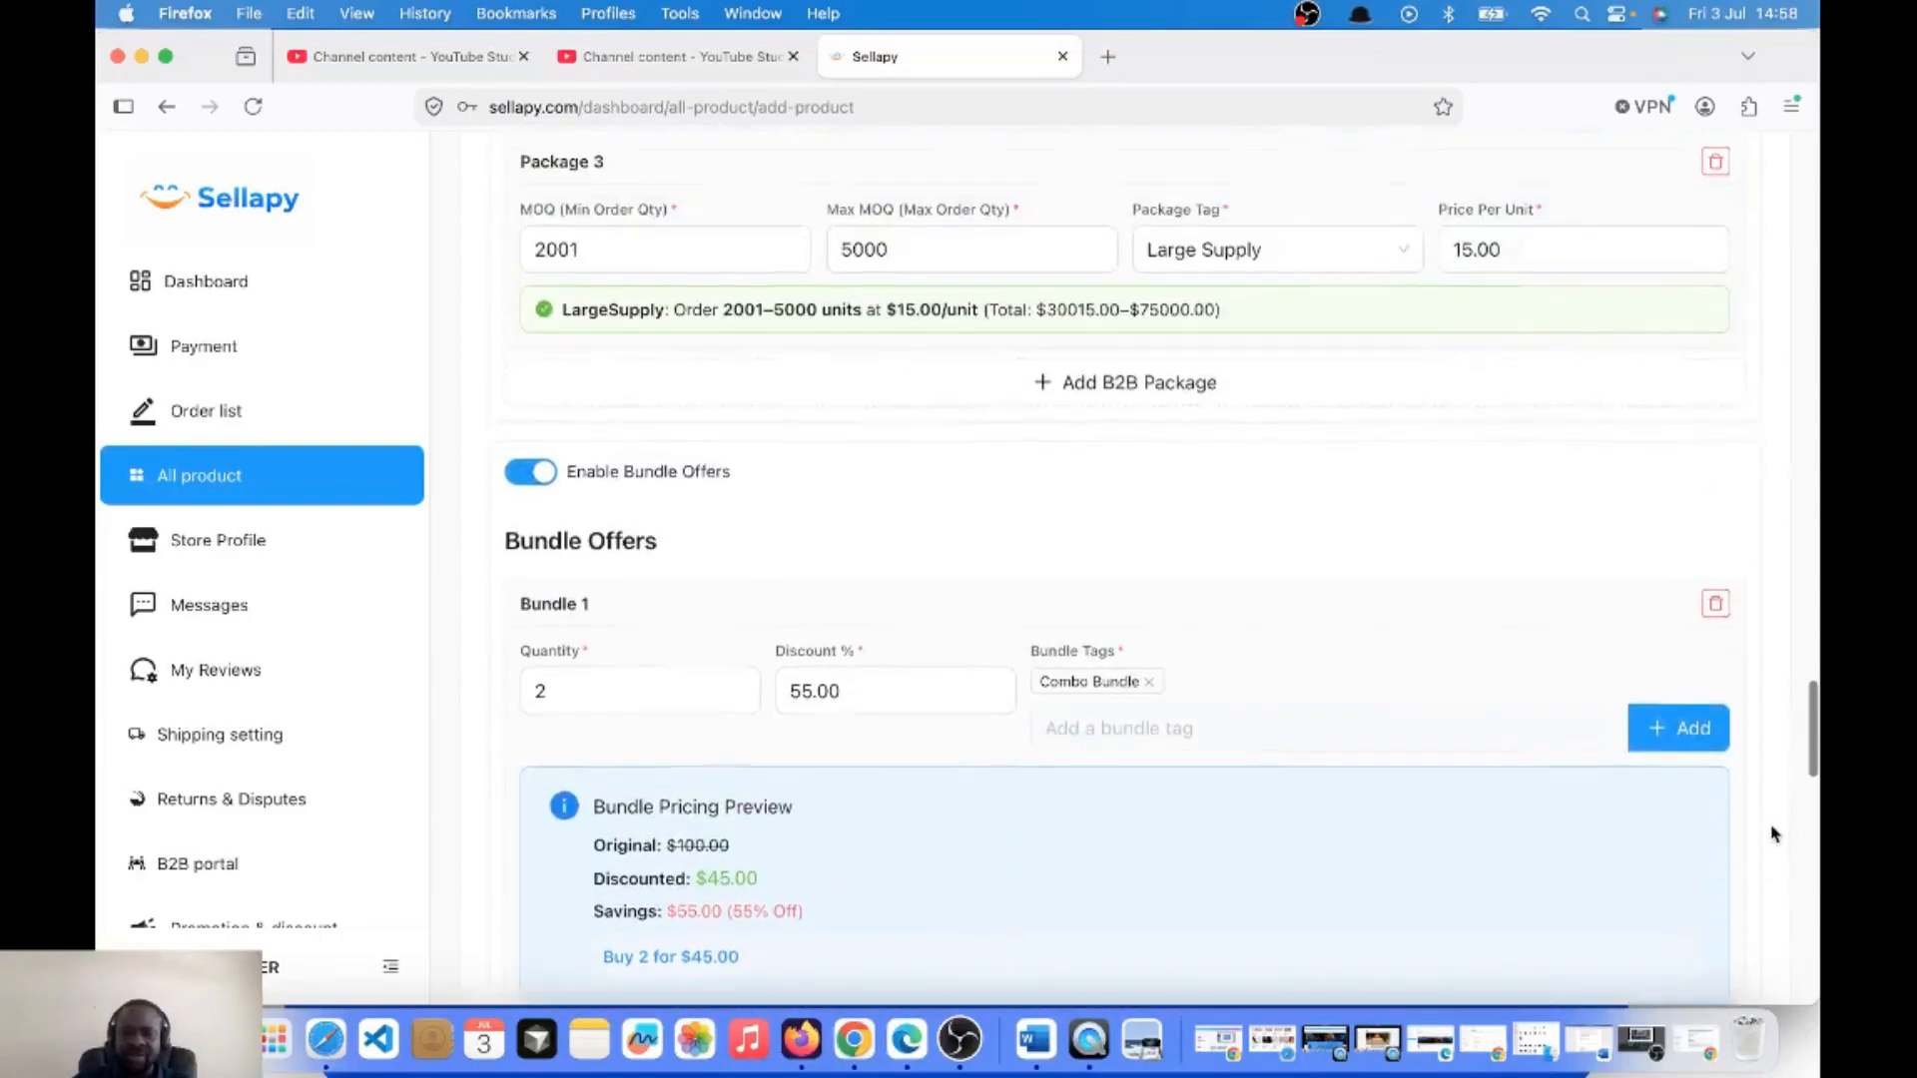
pyautogui.scroll(10, 1773, 834)
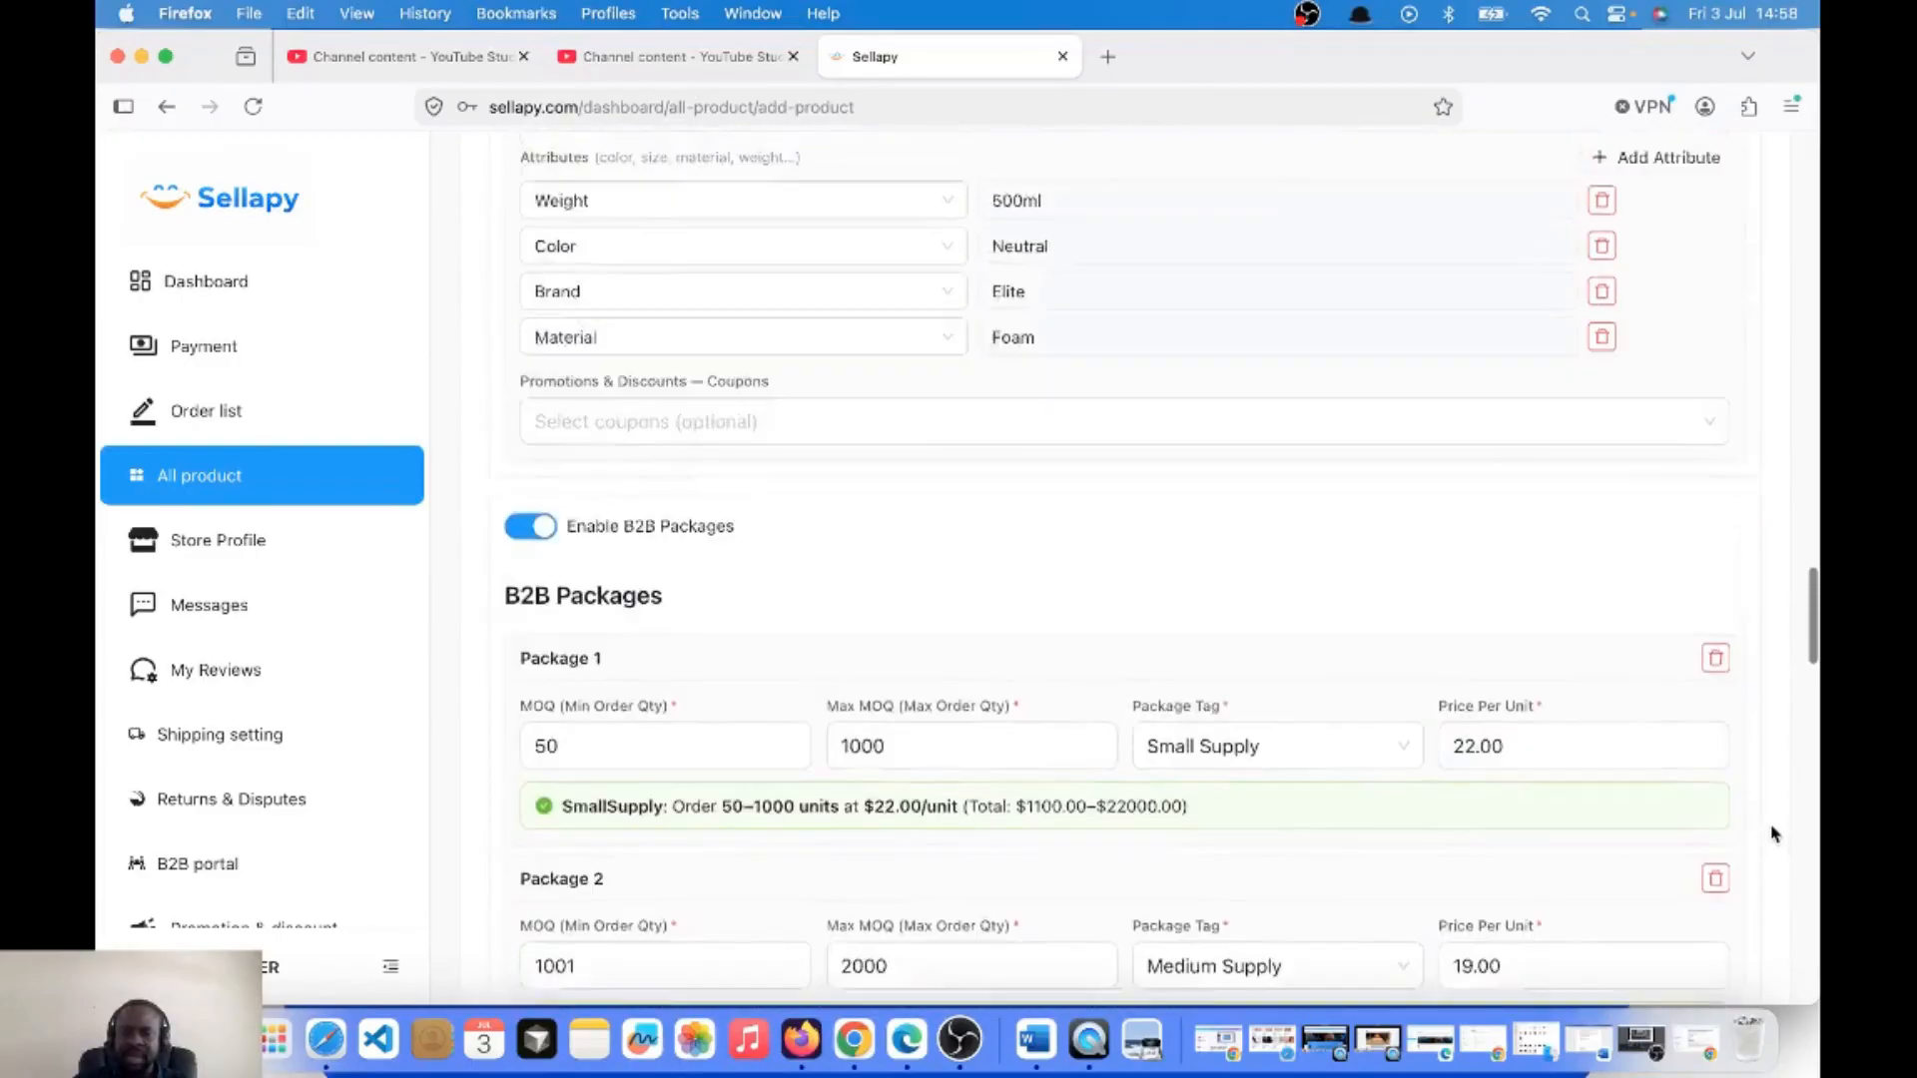
pyautogui.scroll(10, 1773, 834)
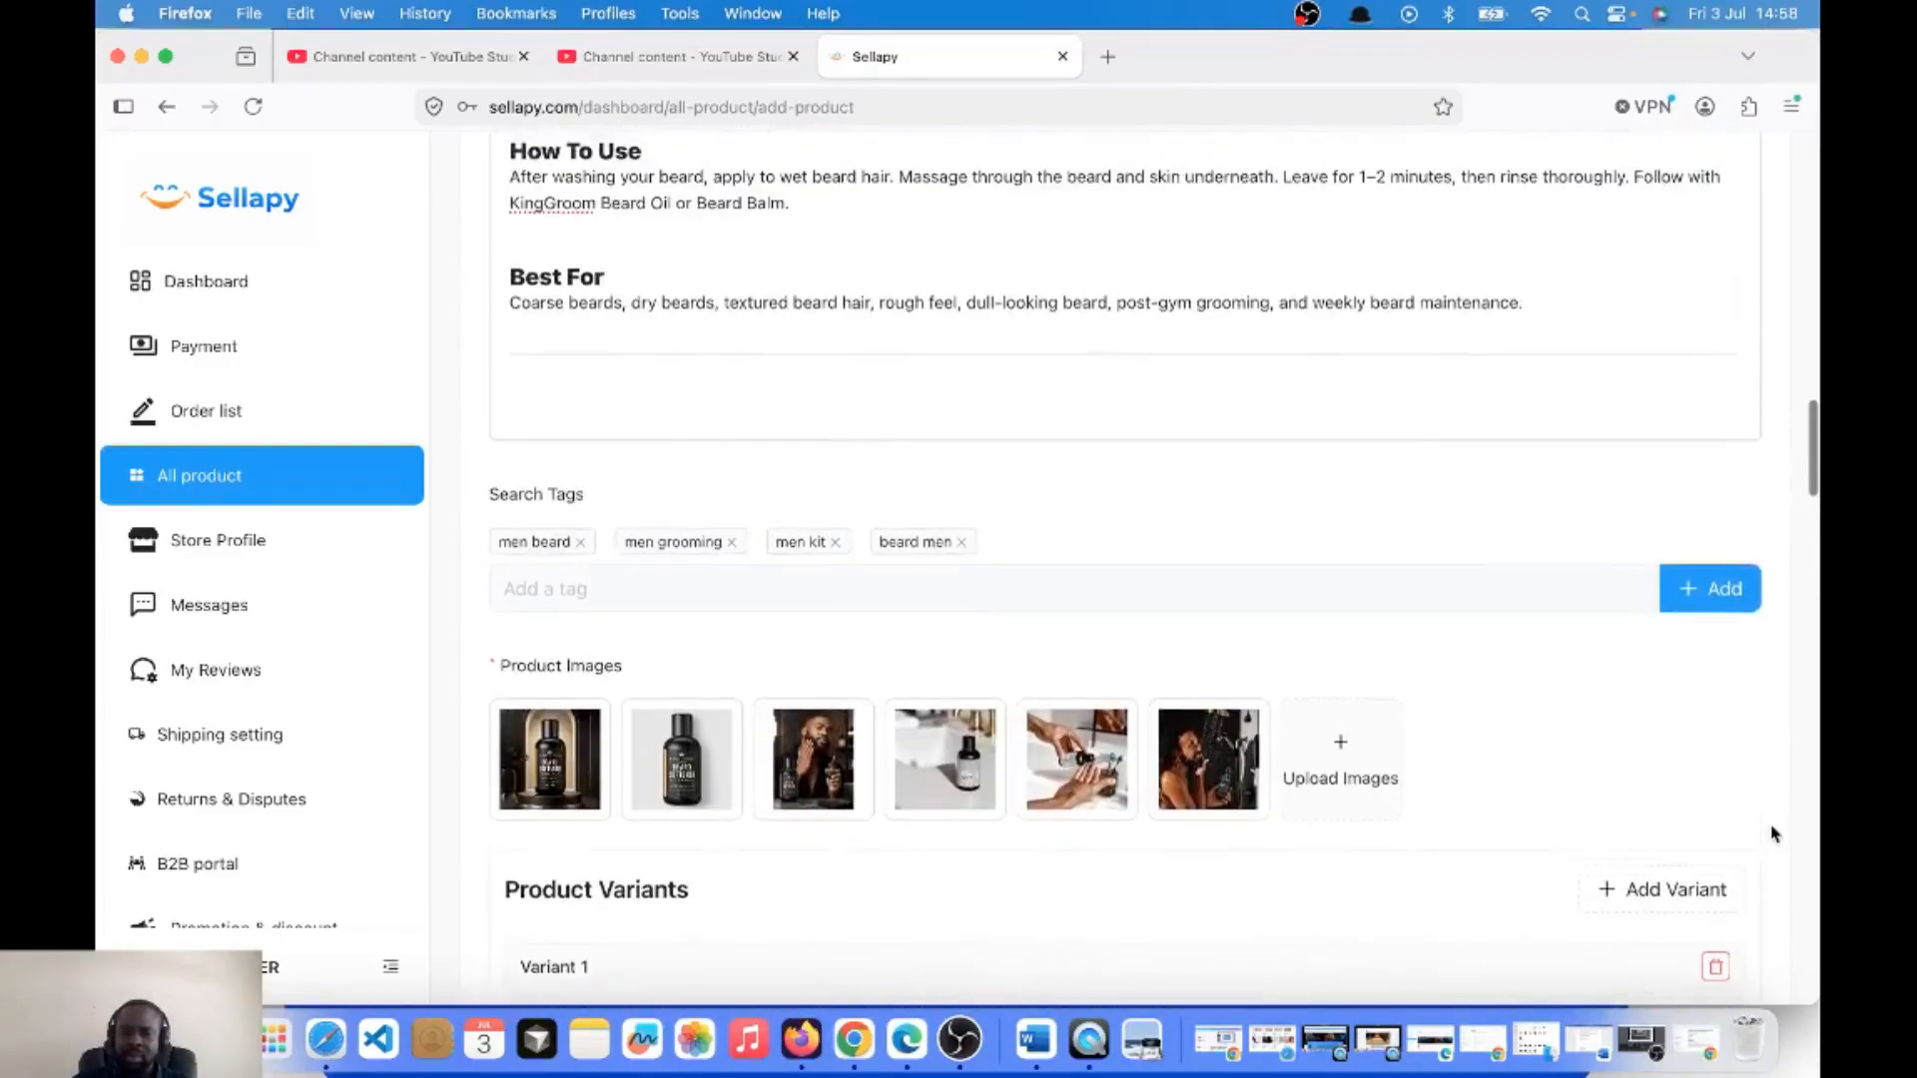
pyautogui.scroll(10, 1773, 834)
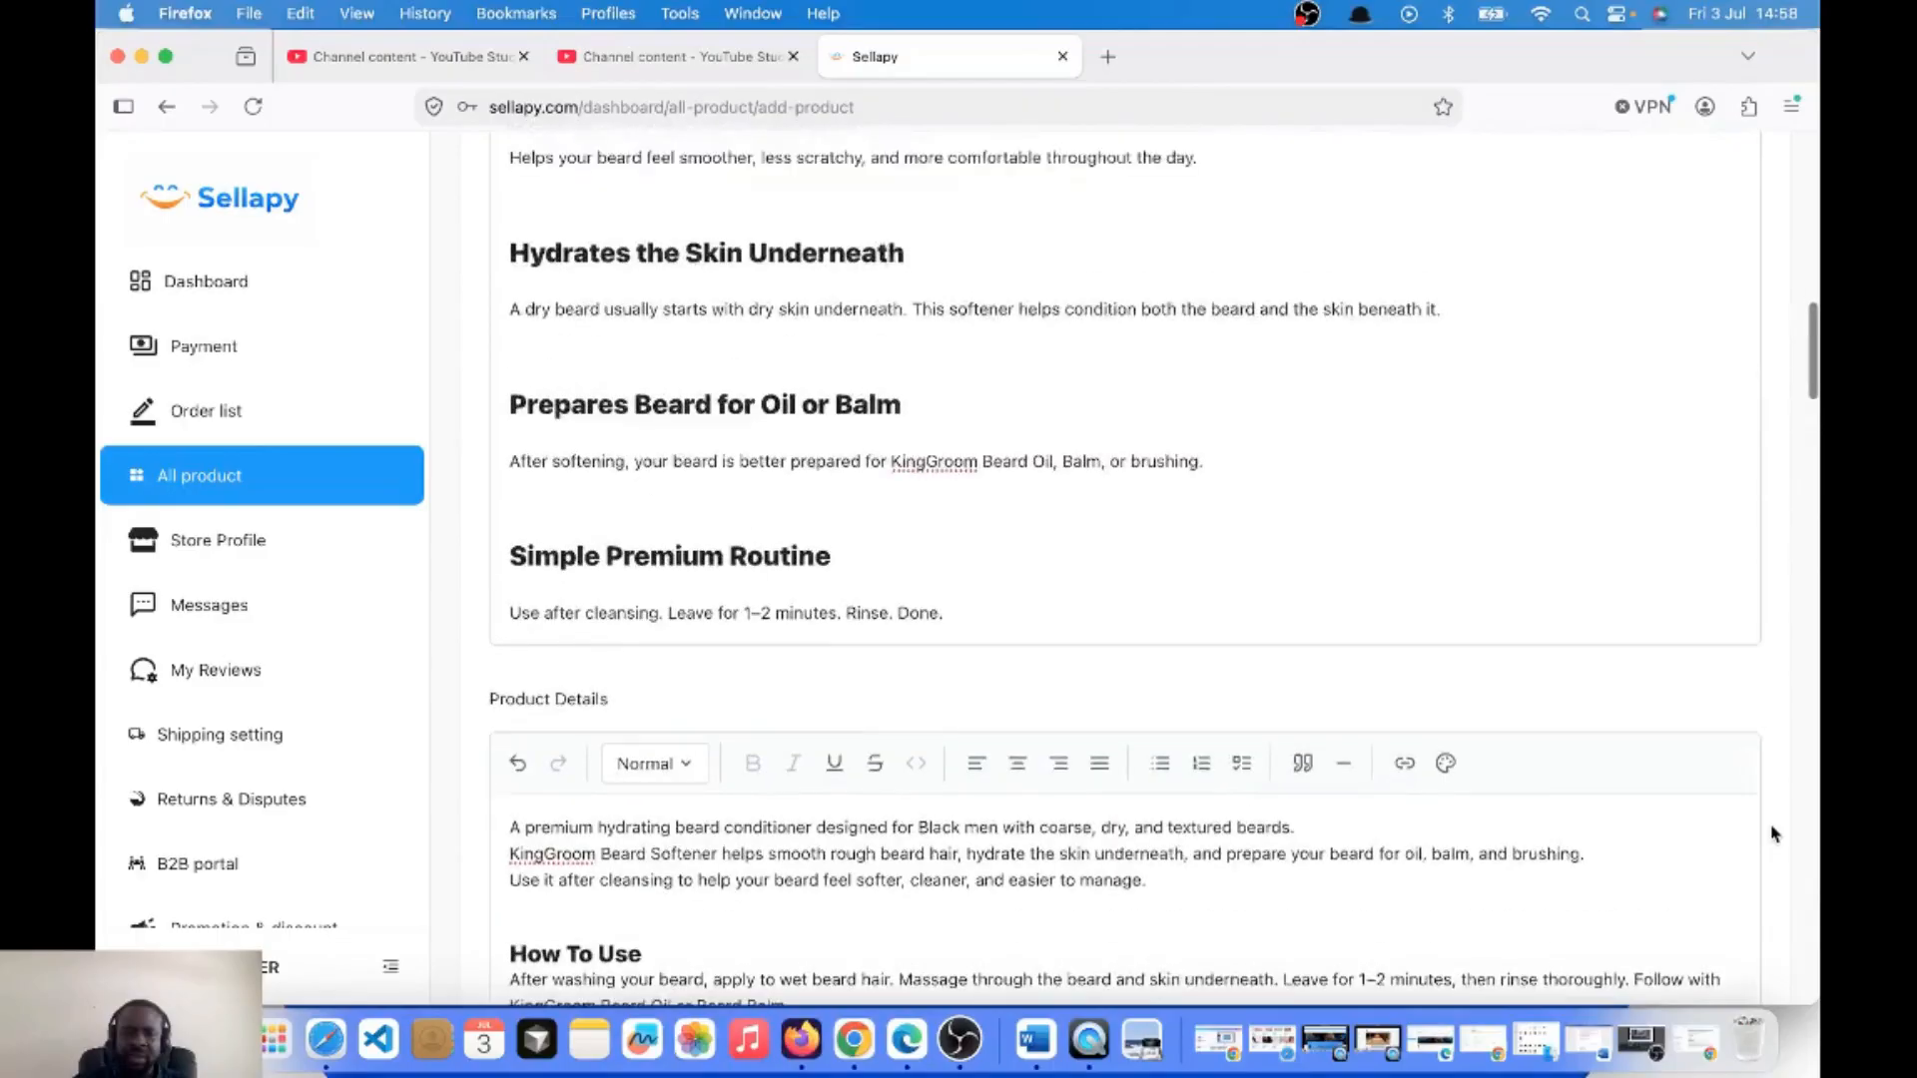
pyautogui.scroll(10, 1772, 834)
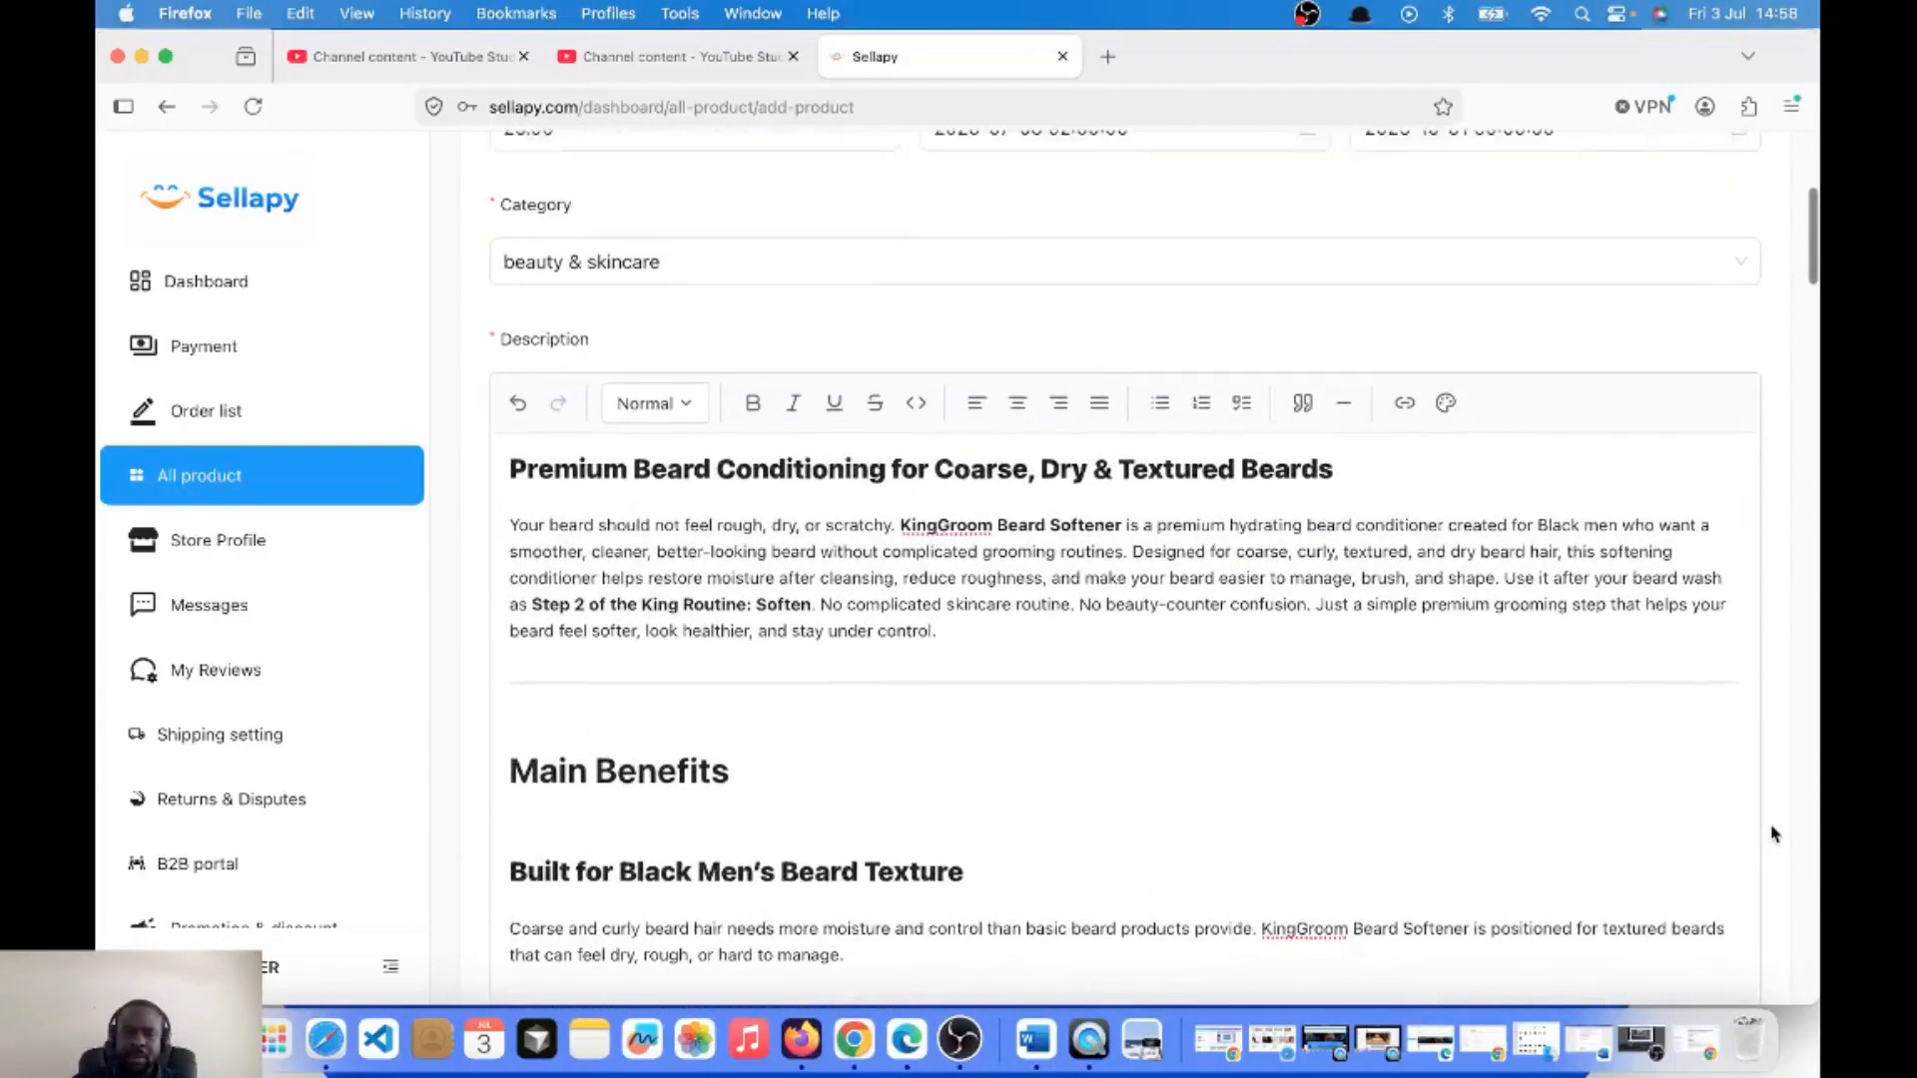
pyautogui.scroll(2, 1772, 834)
# Submit the listing to create the beard softener product, and open the list of all products.
pyautogui.scroll(-15, 1772, 834)
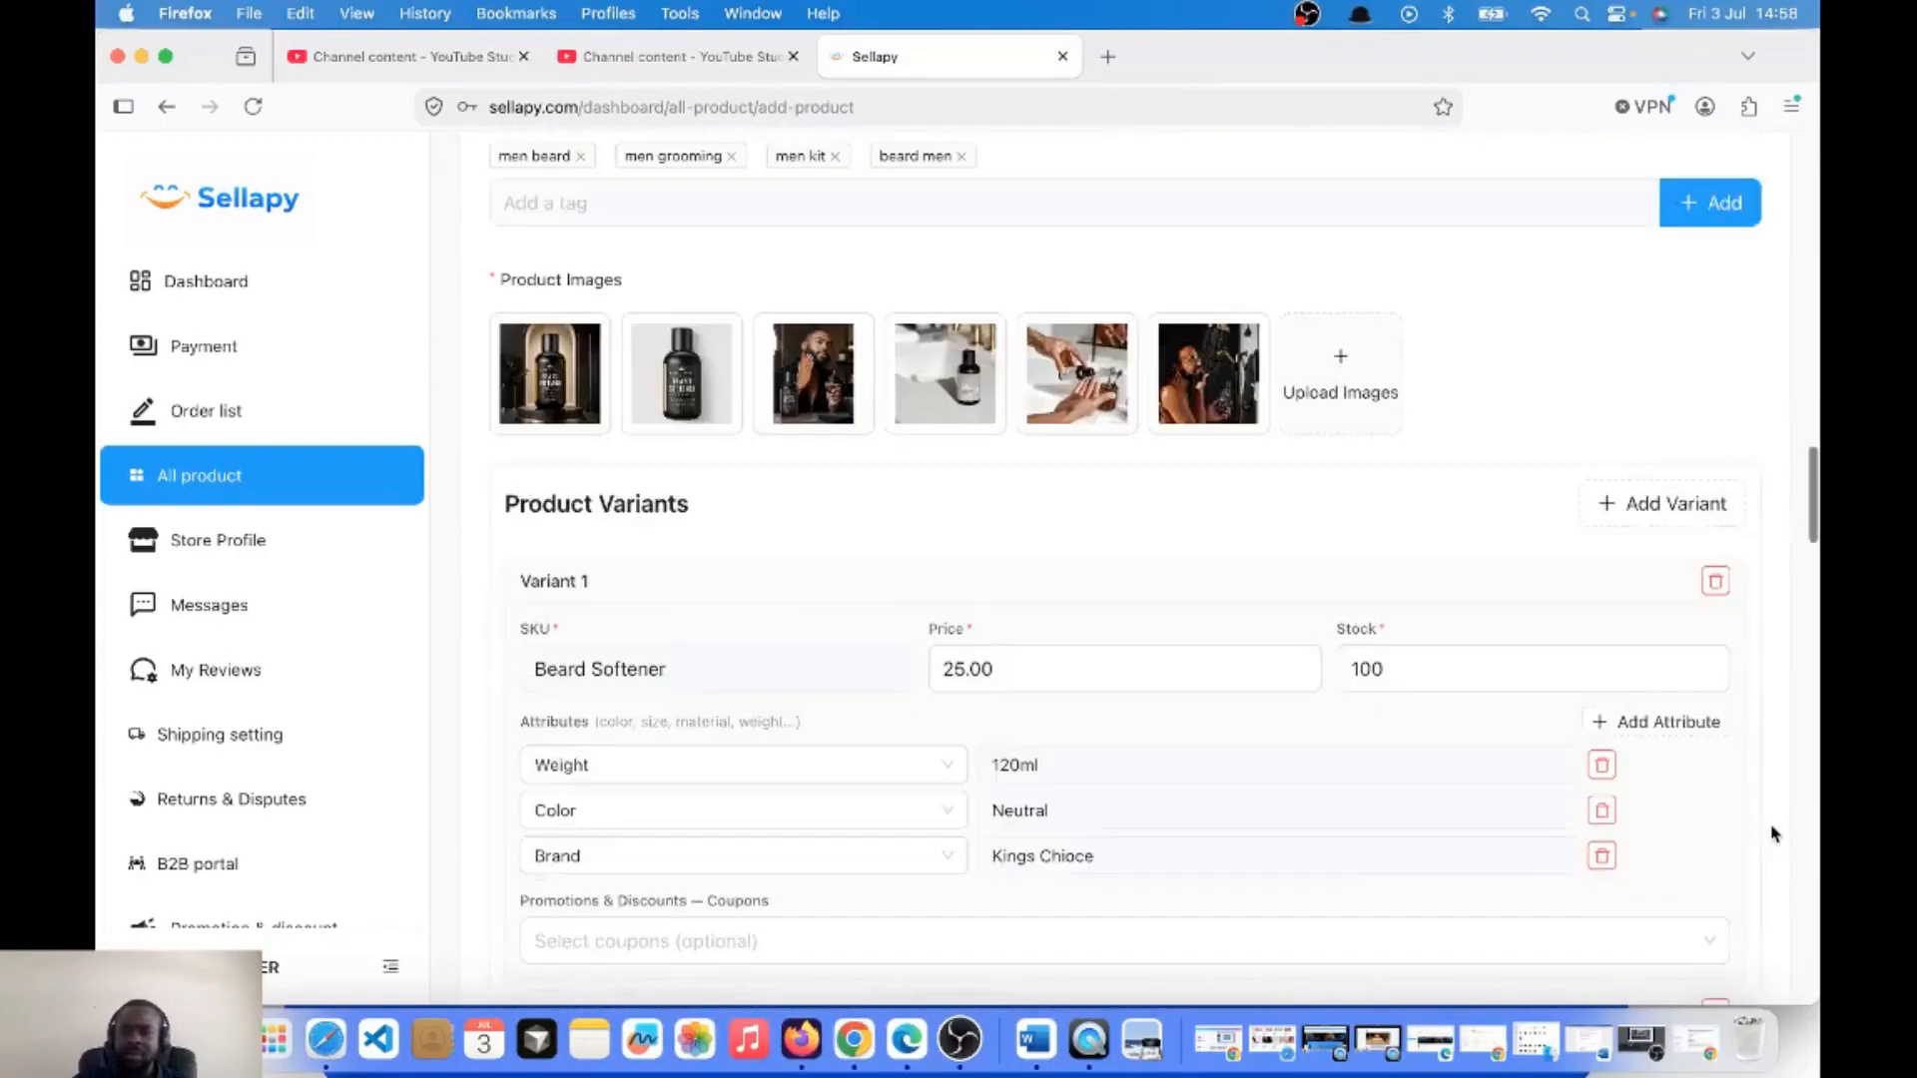
pyautogui.scroll(-10, 1772, 834)
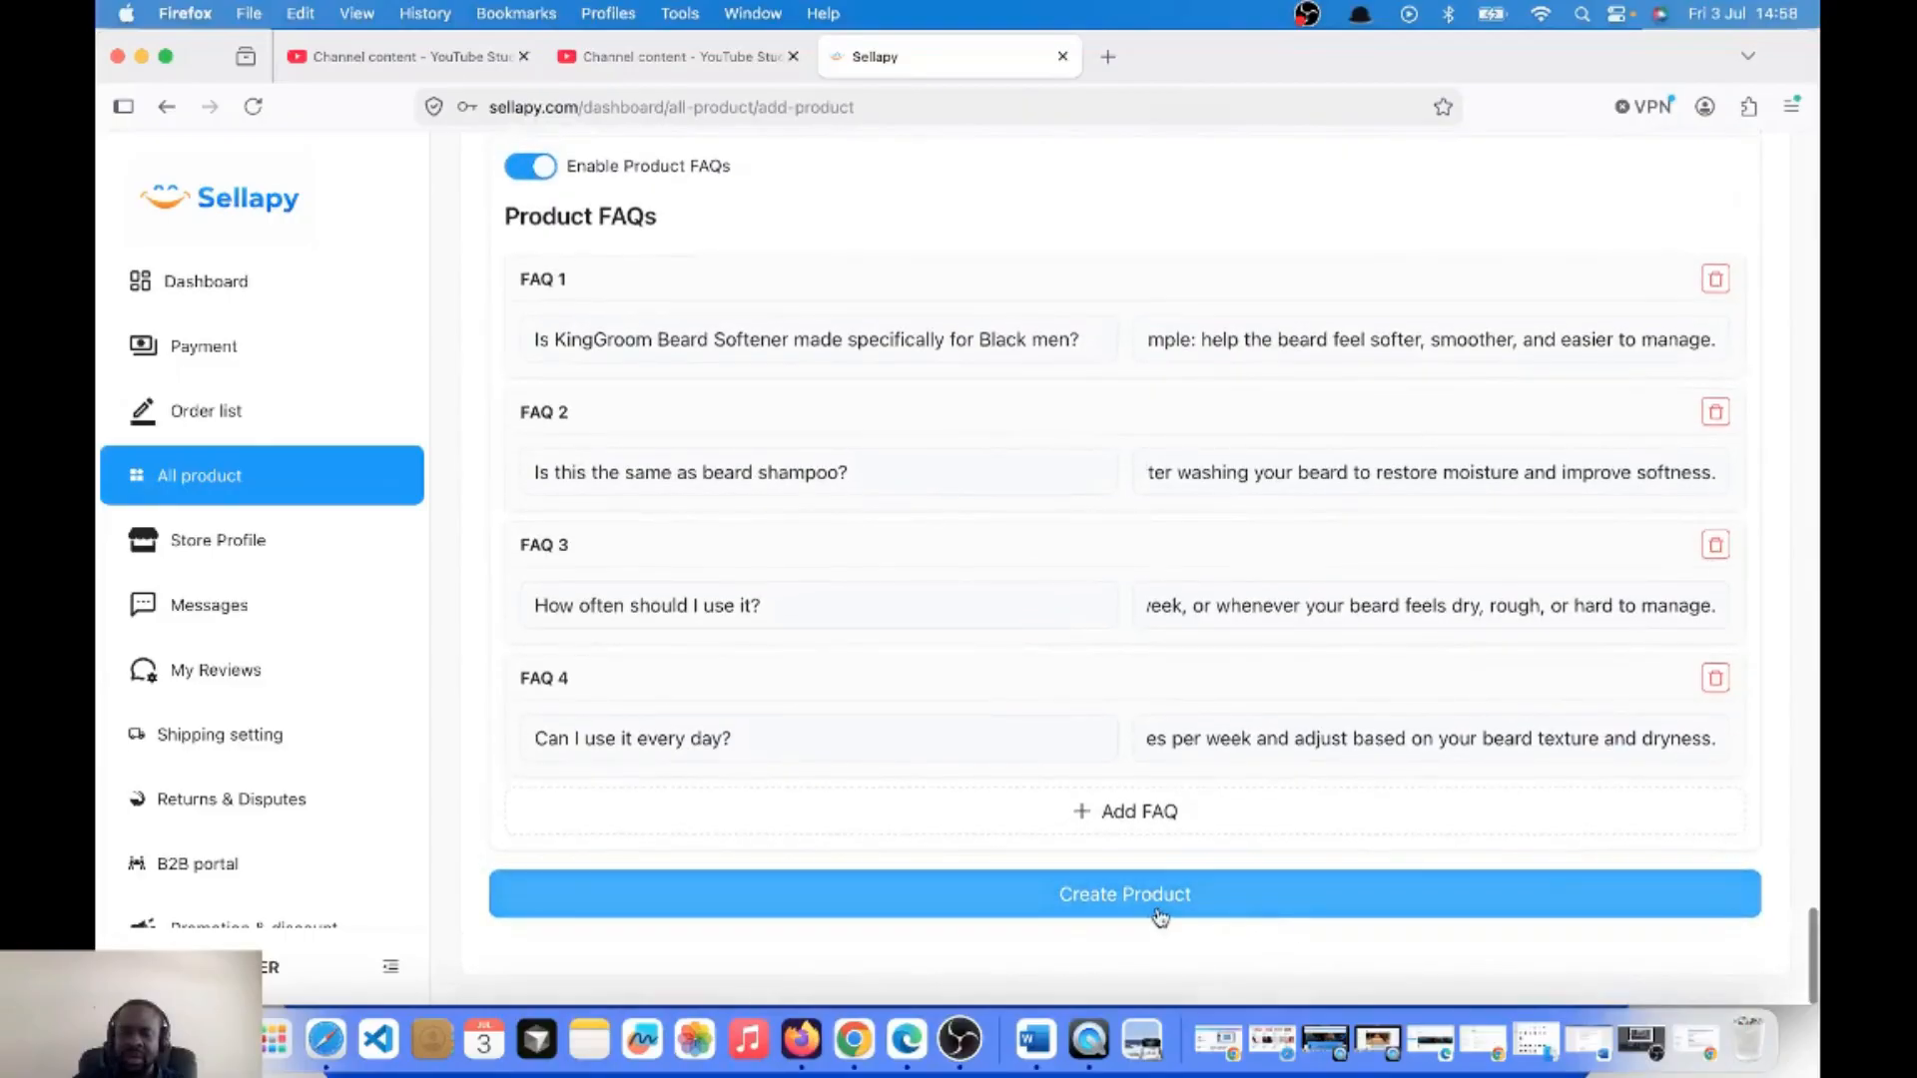
pyautogui.click(1123, 904)
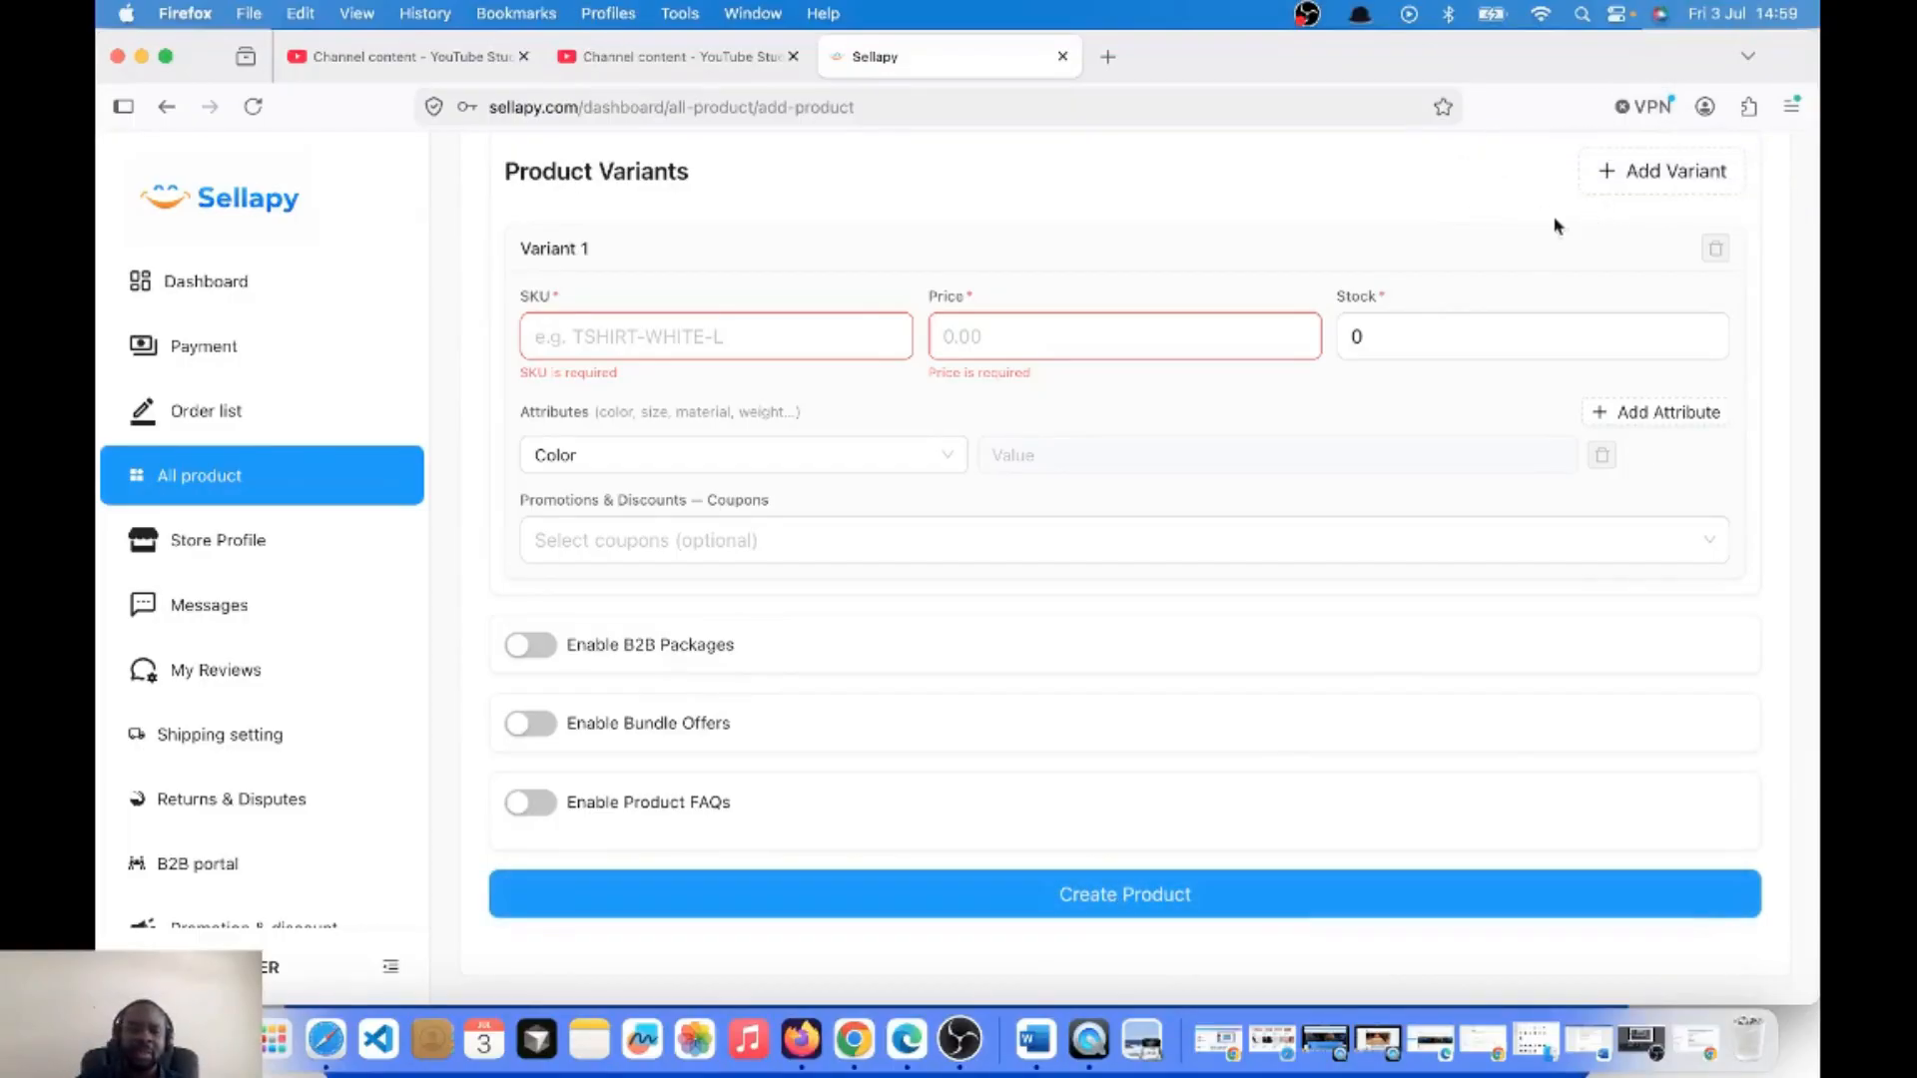
pyautogui.click(205, 480)
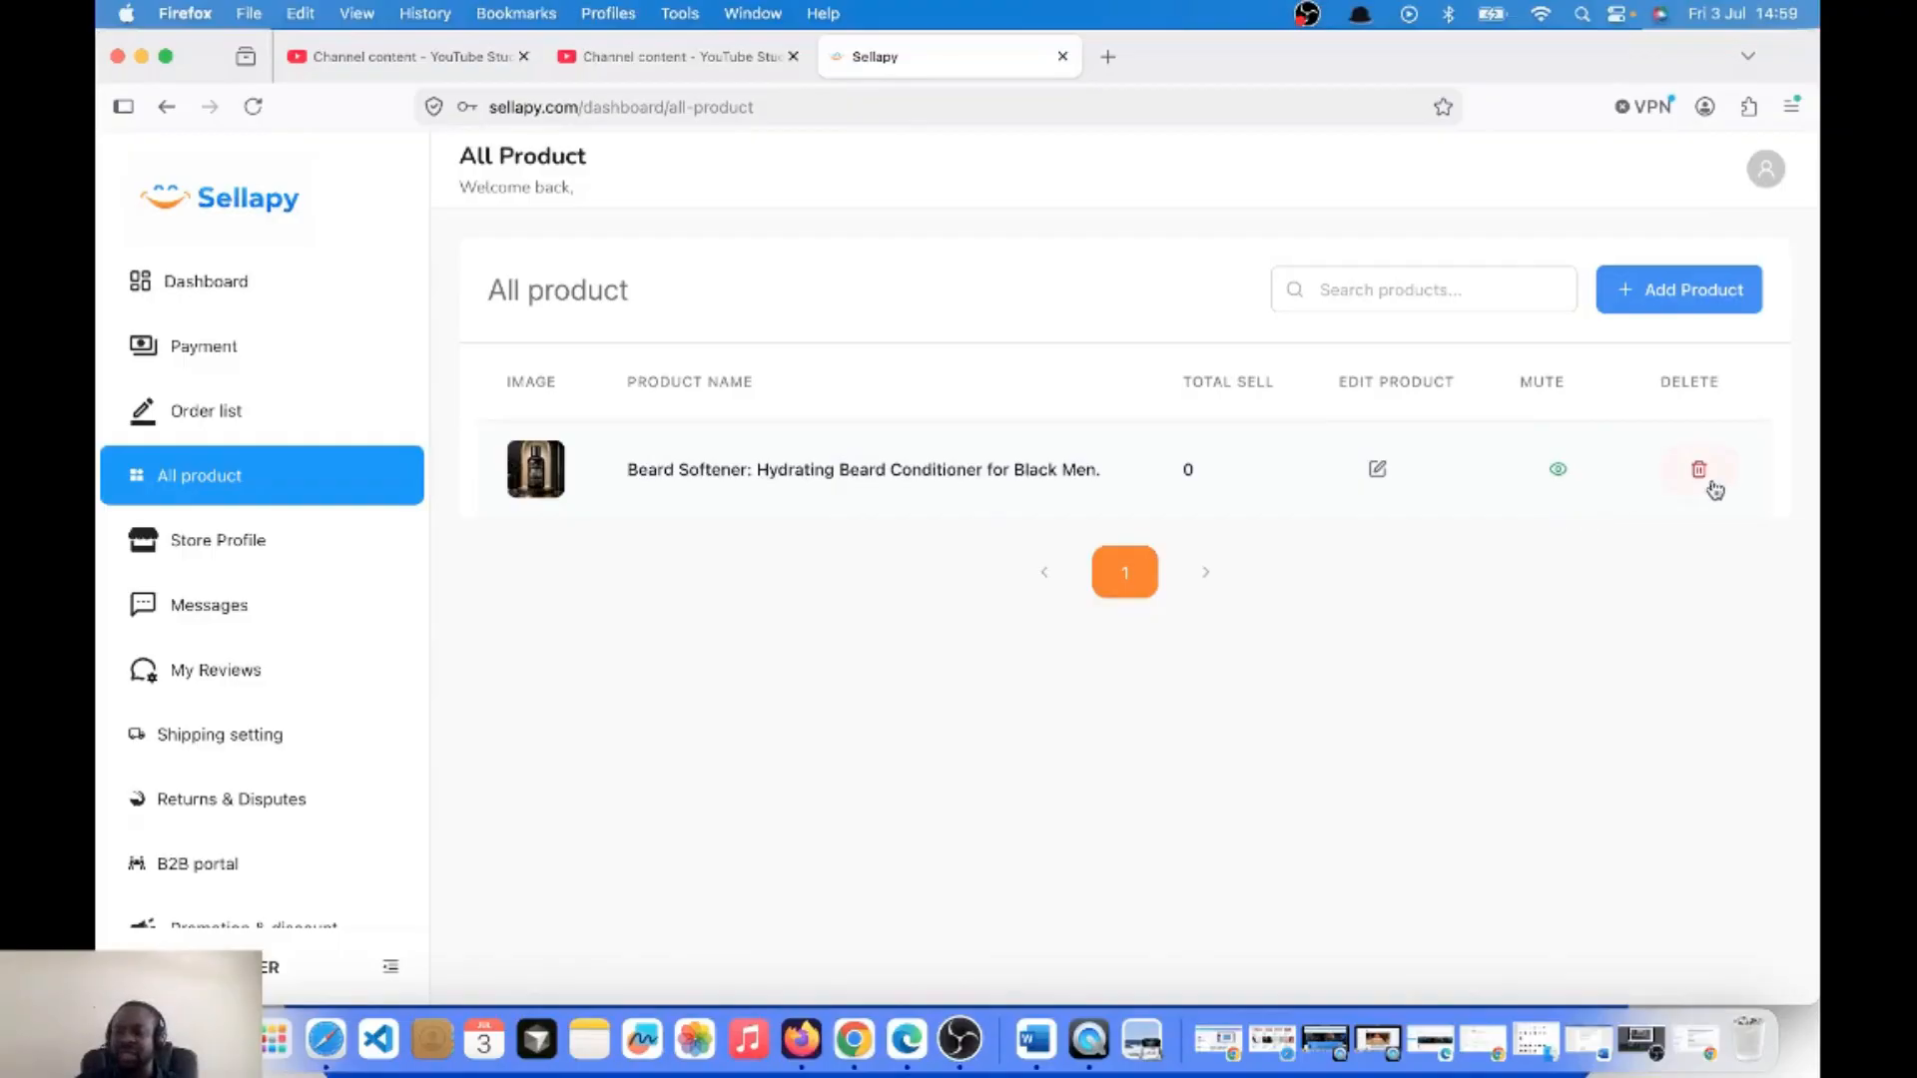
# Mute the Beard Softener product in the product list and unmute it again.
pyautogui.click(1560, 471)
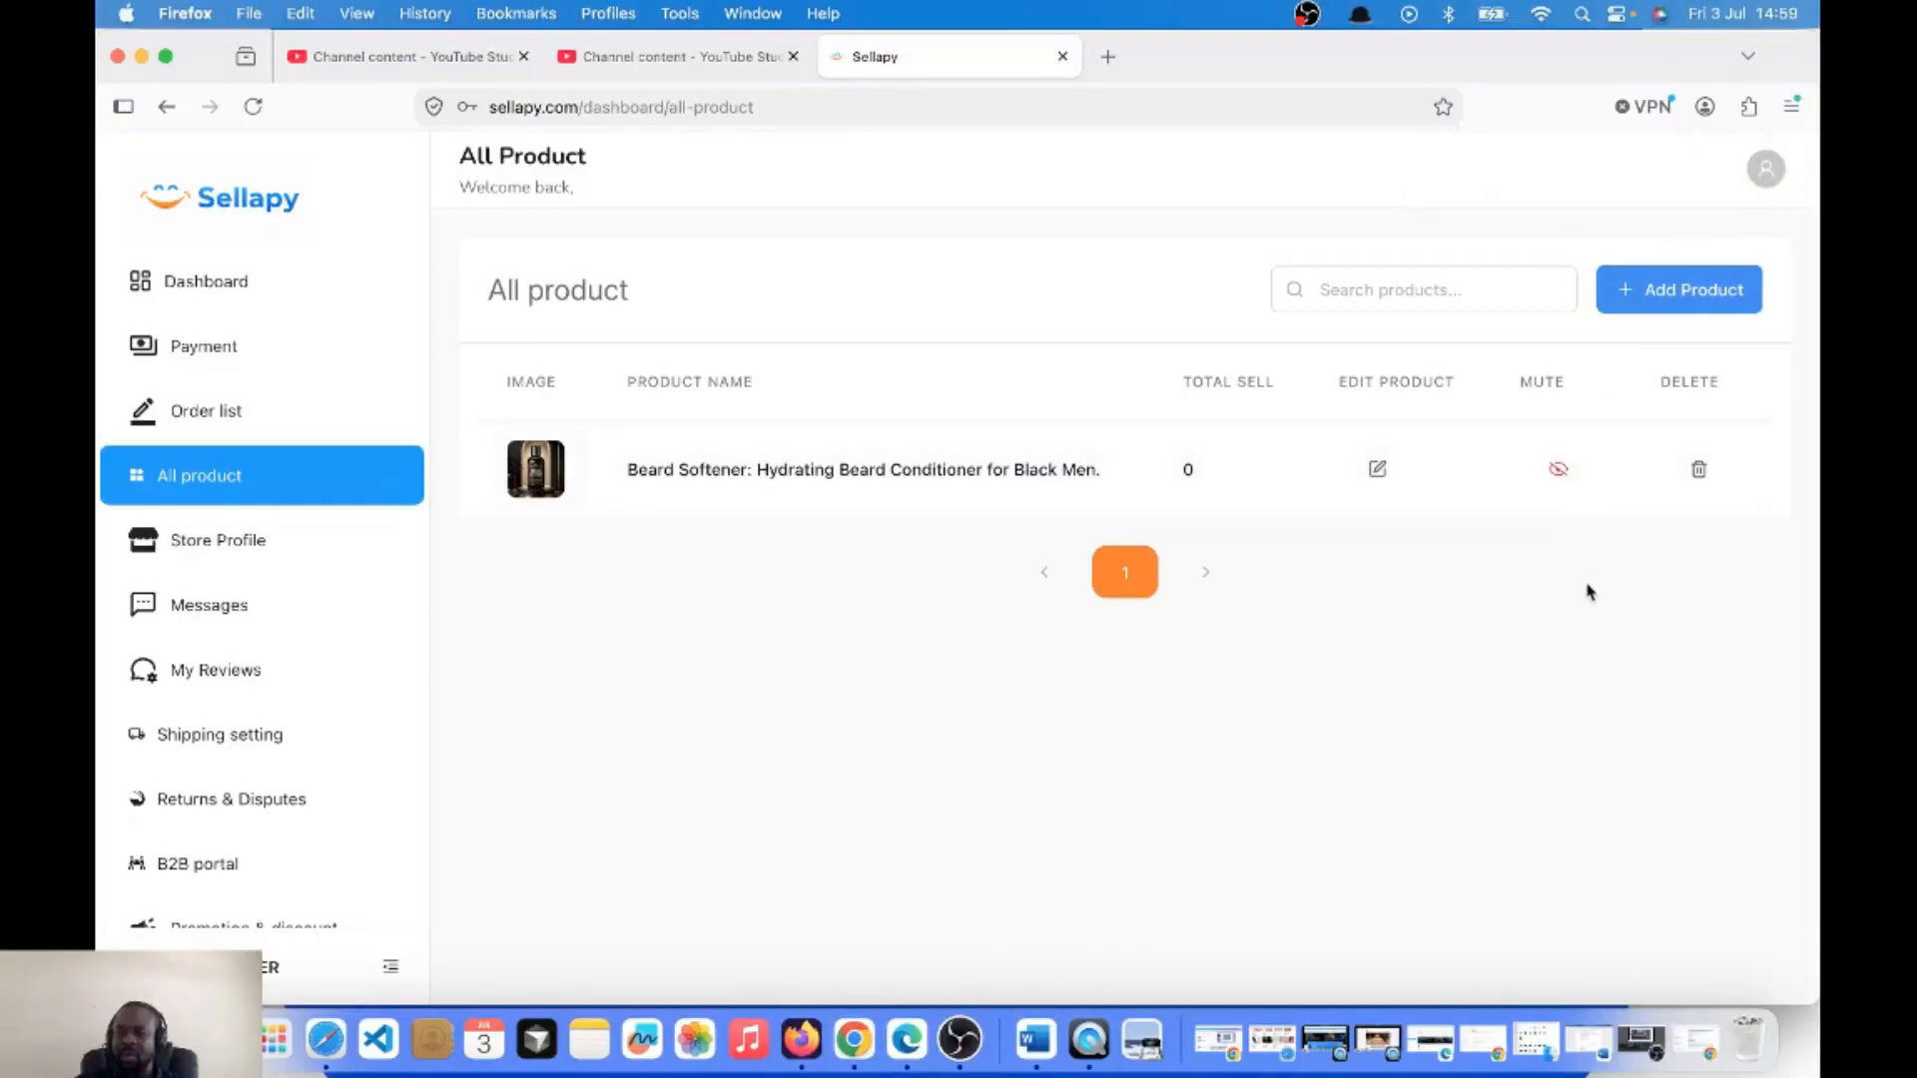
pyautogui.click(1559, 470)
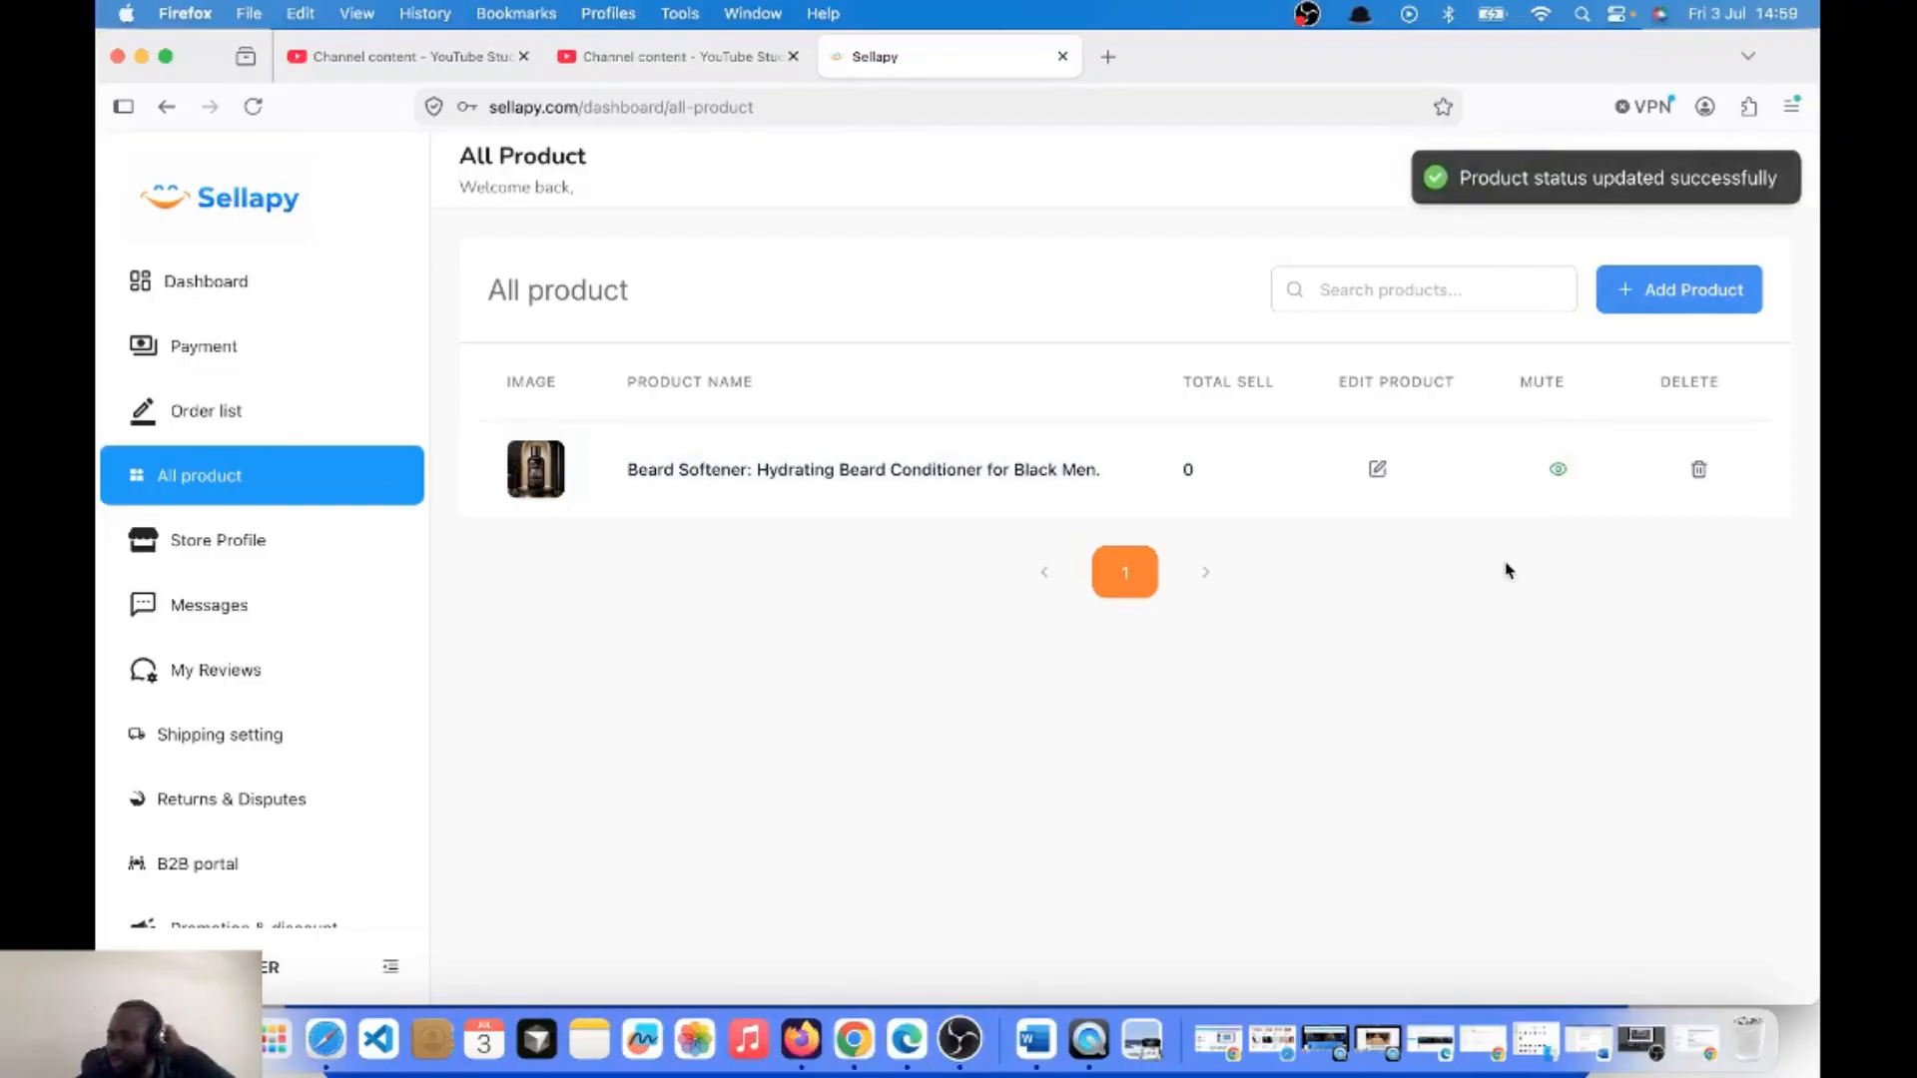